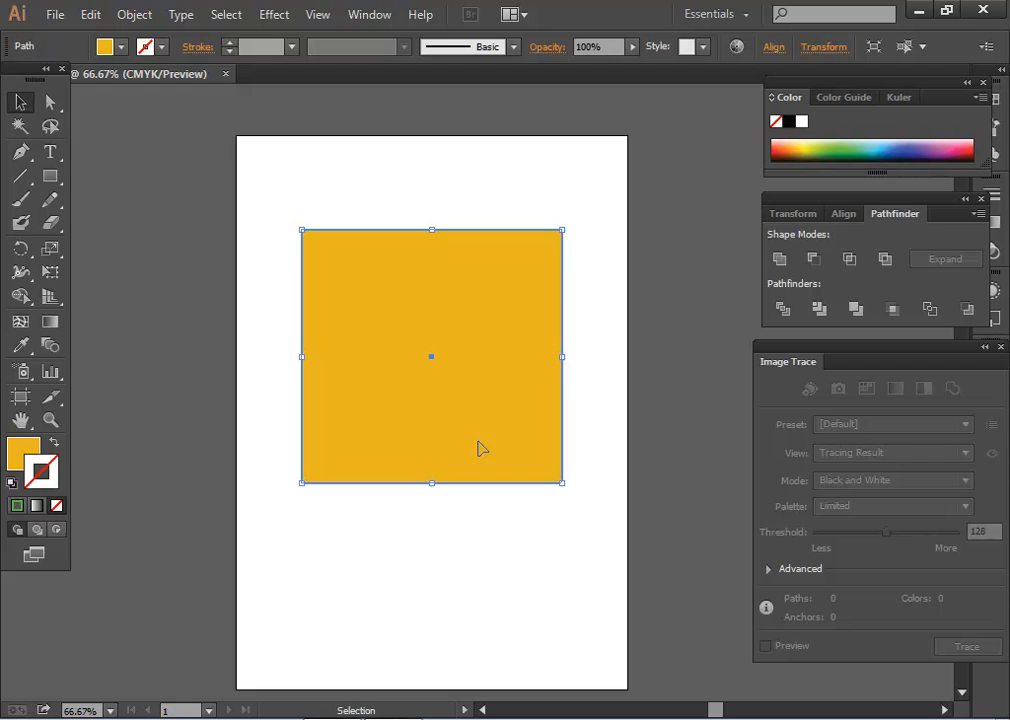
Draw a diagonal line from beyond the square's upper-left corner past its lower-right corner and give it a green stroke.
{"action": "left_click", "coordinate": [464, 604]}
{"action": "left_click", "coordinate": [440, 460]}
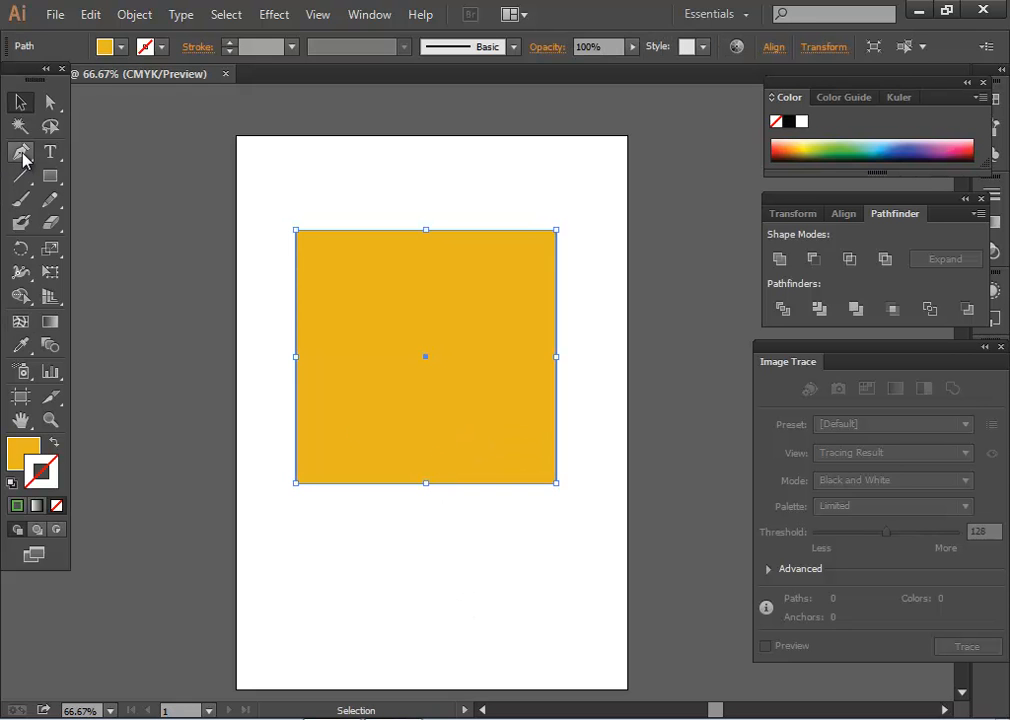
{"action": "left_click_drag", "start_coordinate": [22, 185], "coordinate": [152, 185]}
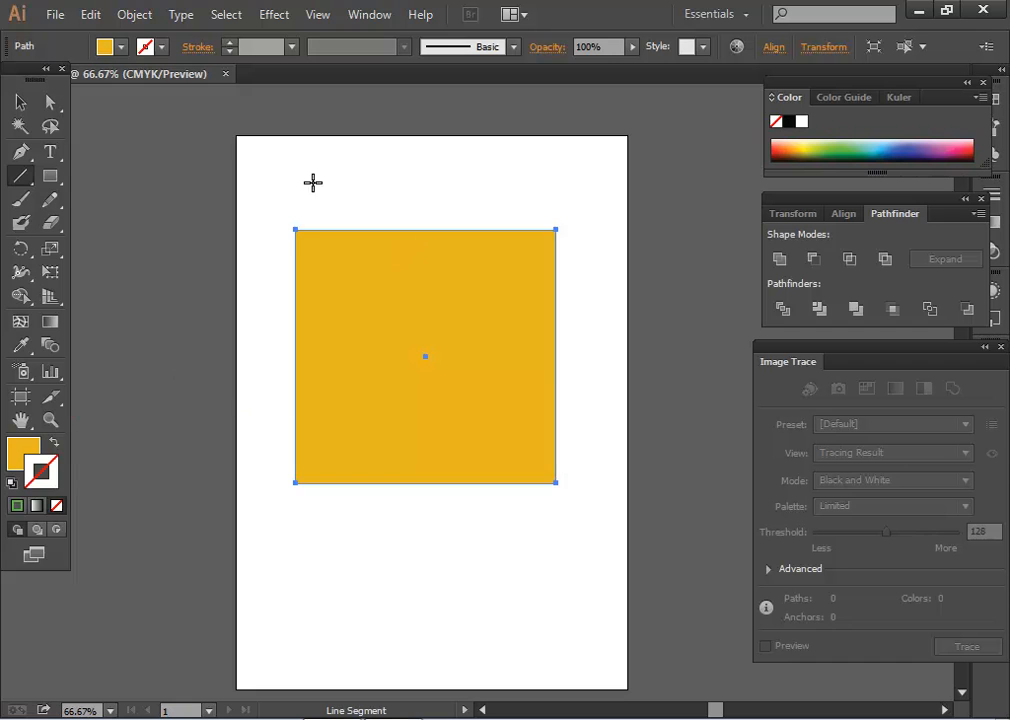
{"action": "mouse_move", "coordinate": [263, 193]}
{"action": "left_mouse_down"}
{"action": "mouse_move", "coordinate": [352, 265]}
{"action": "mouse_move", "coordinate": [506, 472]}
{"action": "mouse_move", "coordinate": [589, 517]}
{"action": "left_mouse_up"}
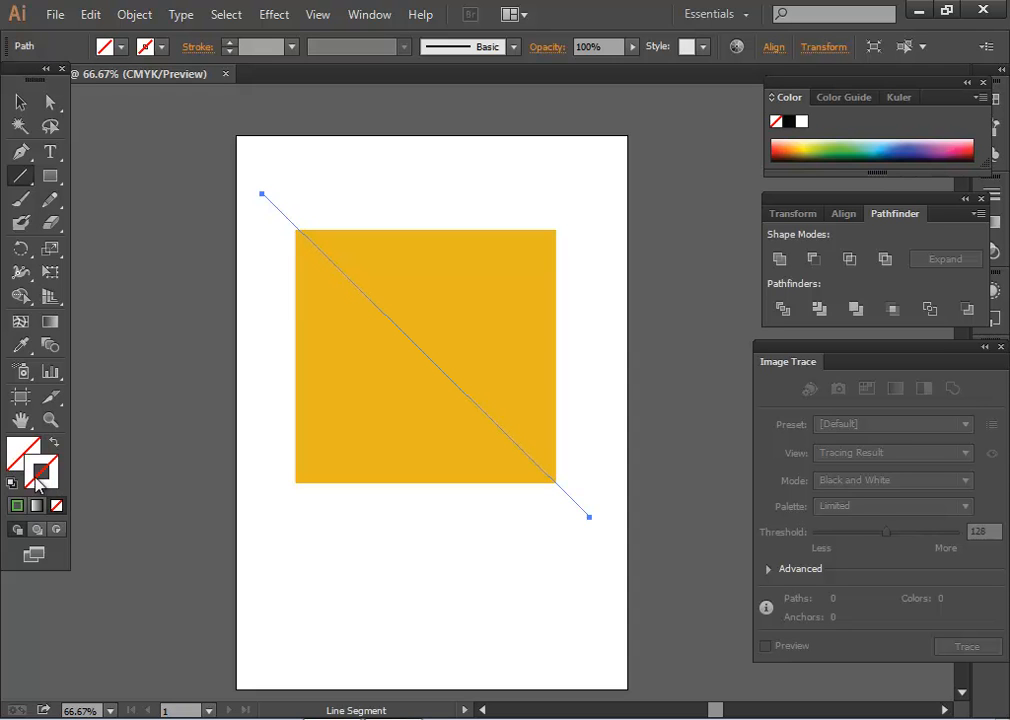
{"action": "left_click", "coordinate": [17, 506]}
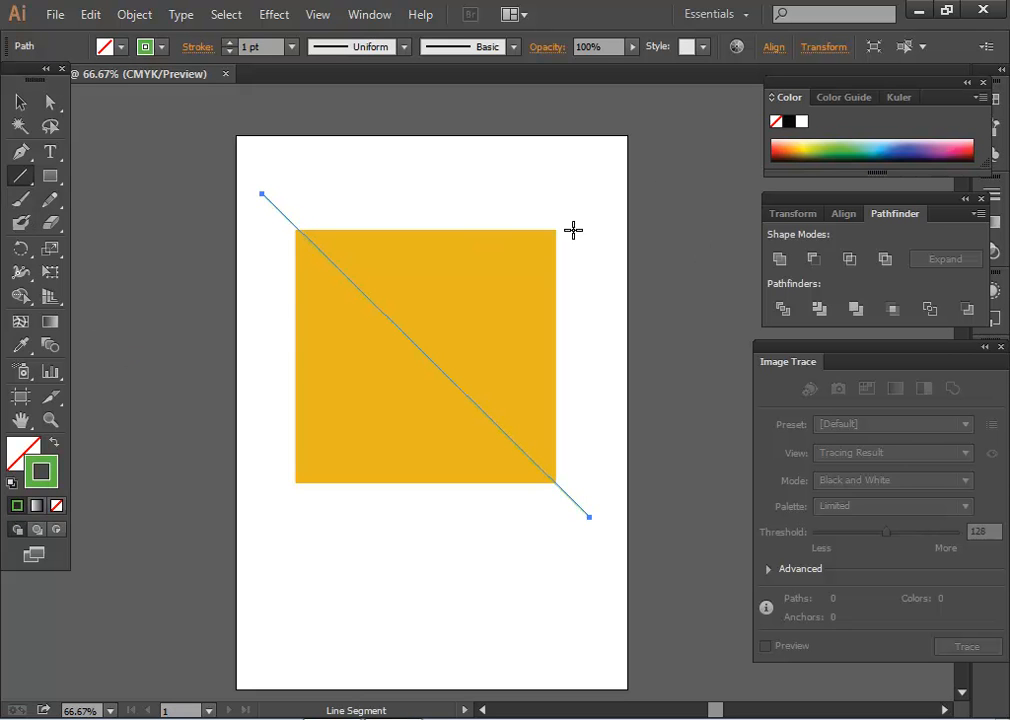
Draw the opposite diagonal line across the square, then nudge and slightly rotate it to pass through the corners.
{"action": "left_click_drag", "start_coordinate": [582, 195], "coordinate": [248, 530]}
{"action": "left_click", "coordinate": [20, 103]}
{"action": "key", "text": "Down"}
{"action": "key", "text": "Down"}
{"action": "key", "text": "Down"}
{"action": "key", "text": "Down"}
{"action": "key", "text": "Right"}
{"action": "key", "text": "Right"}
{"action": "key", "text": "Right"}
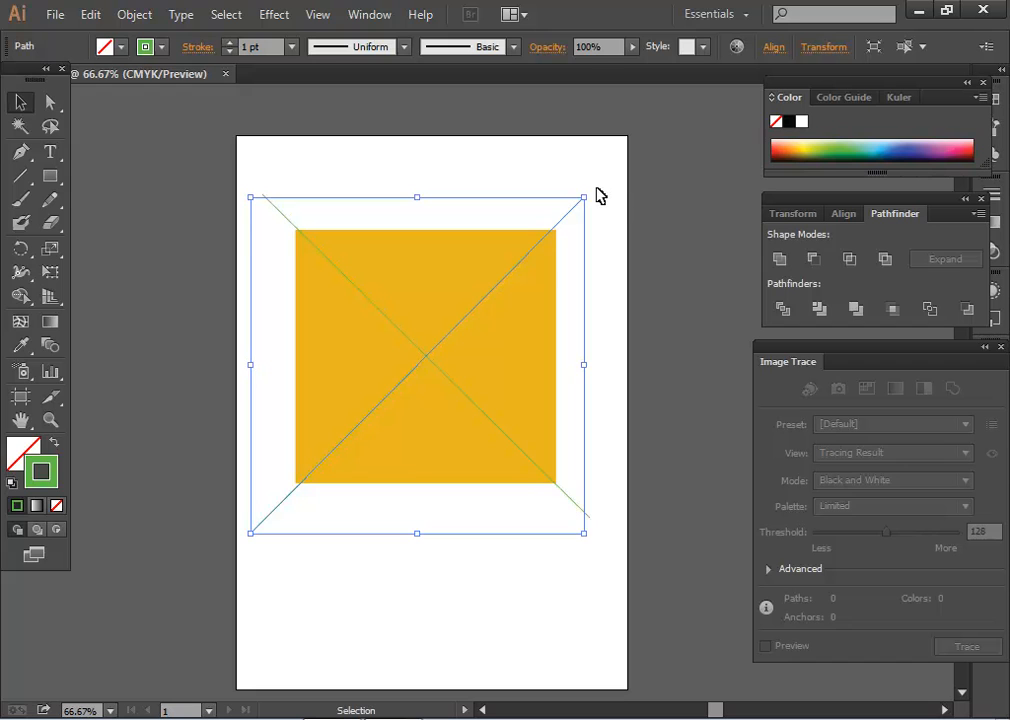
{"action": "left_click_drag", "start_coordinate": [593, 192], "coordinate": [596, 192]}
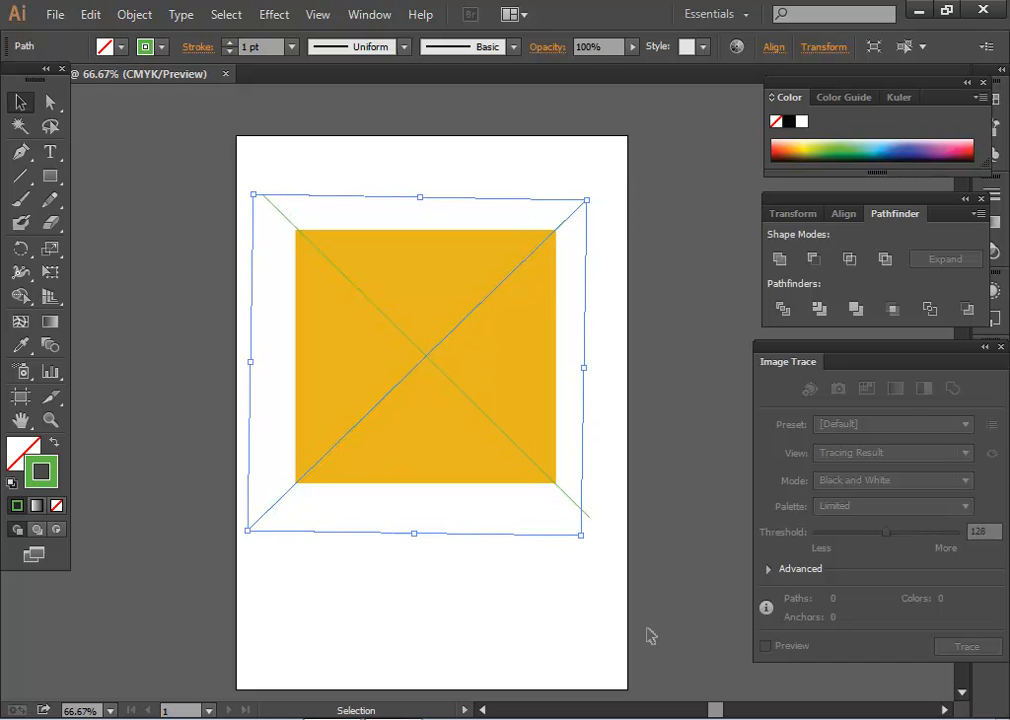
{"action": "left_click", "coordinate": [650, 635]}
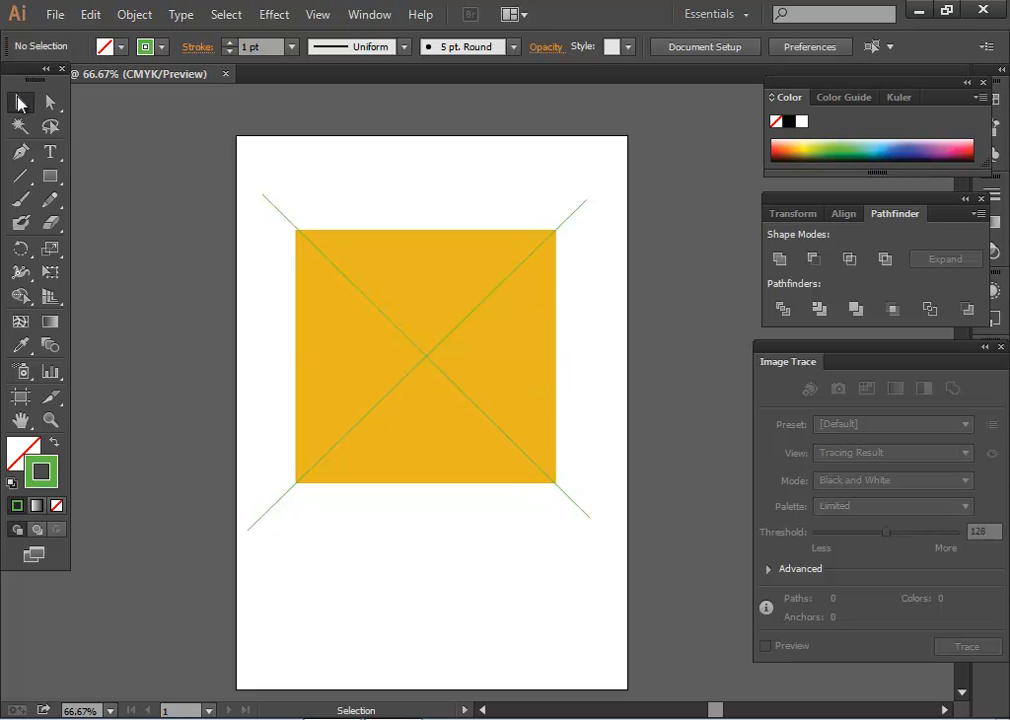
Close Image Trace and split the square along both diagonal lines with Pathfinder Divide.
{"action": "left_click_drag", "start_coordinate": [247, 168], "coordinate": [566, 537]}
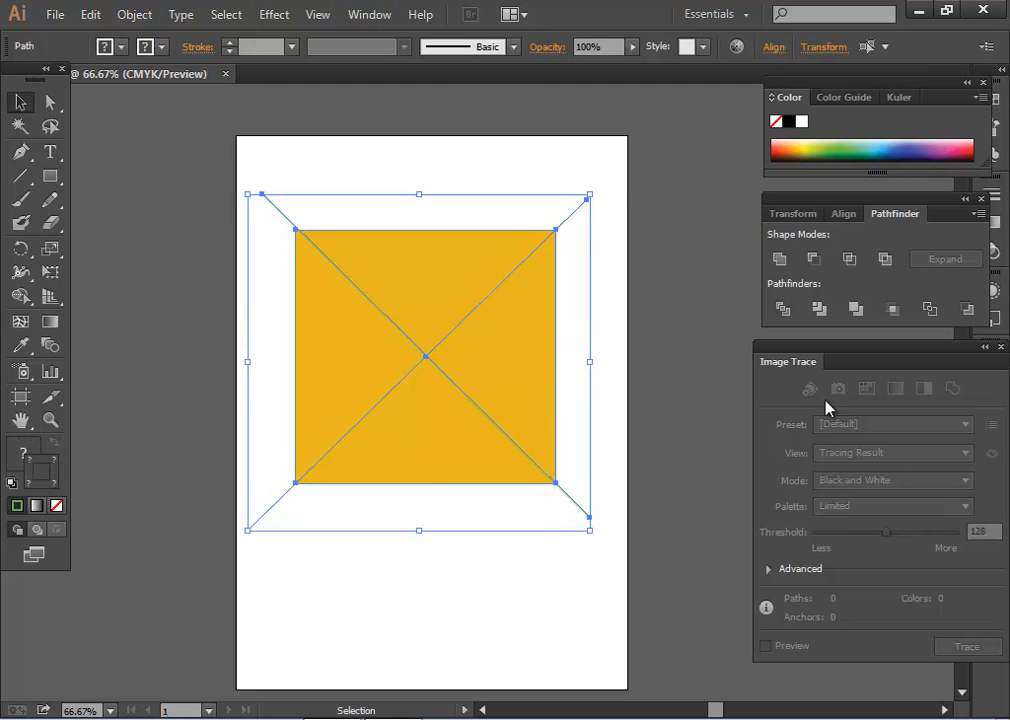
{"action": "left_click_drag", "start_coordinate": [920, 212], "coordinate": [873, 195]}
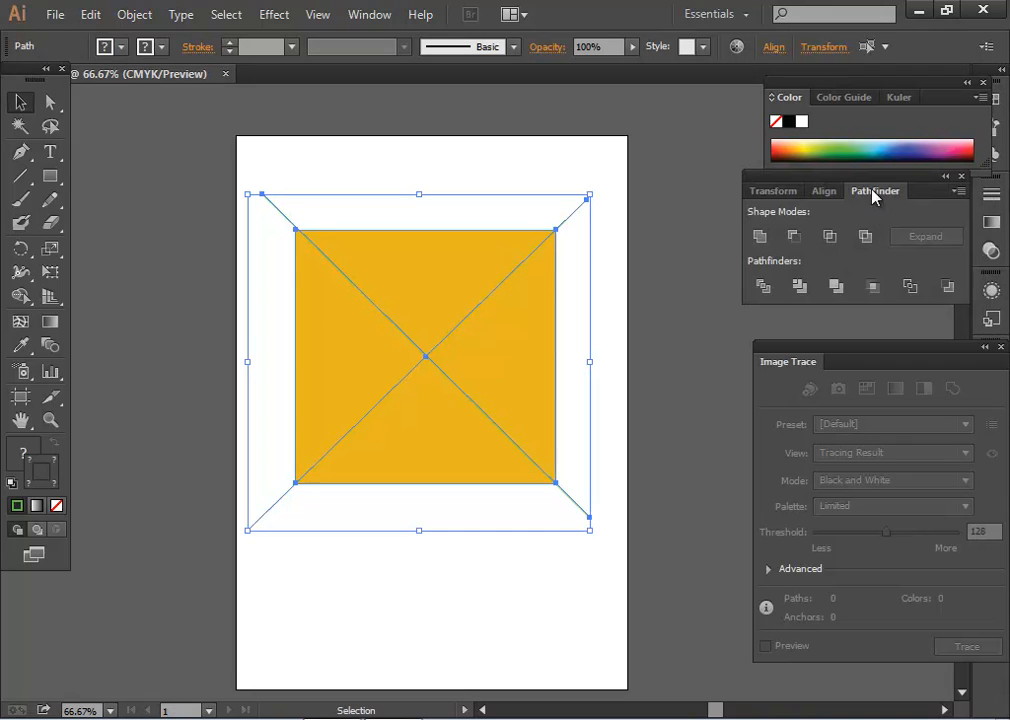
{"action": "left_click", "coordinate": [961, 176]}
{"action": "left_click", "coordinate": [997, 347]}
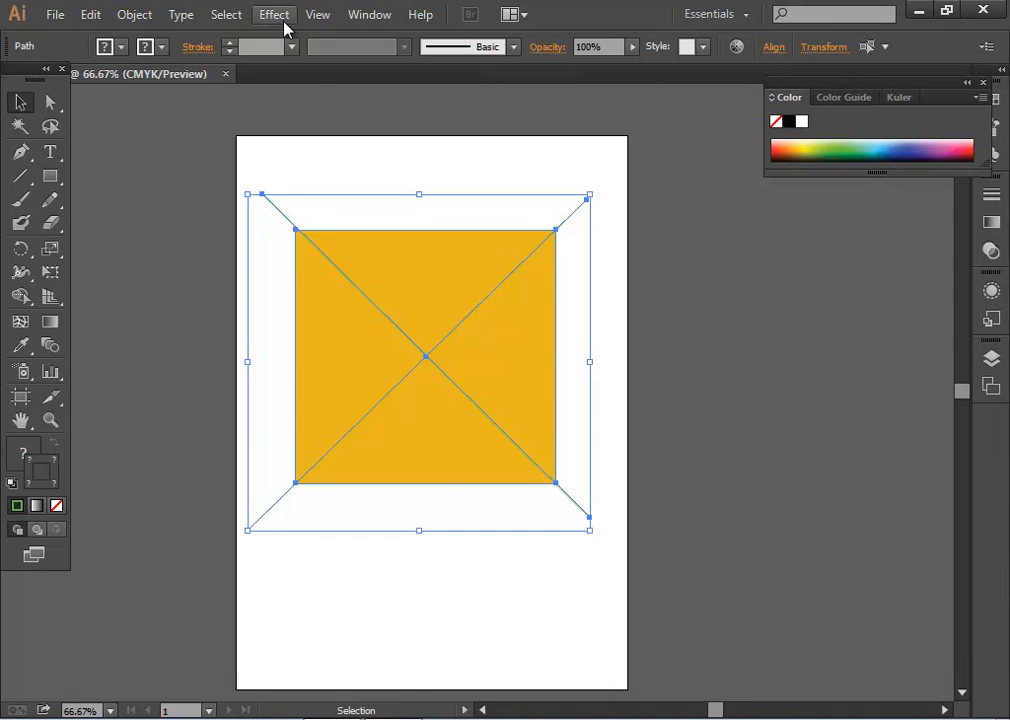
{"action": "left_click", "coordinate": [374, 15]}
{"action": "left_click", "coordinate": [525, 627]}
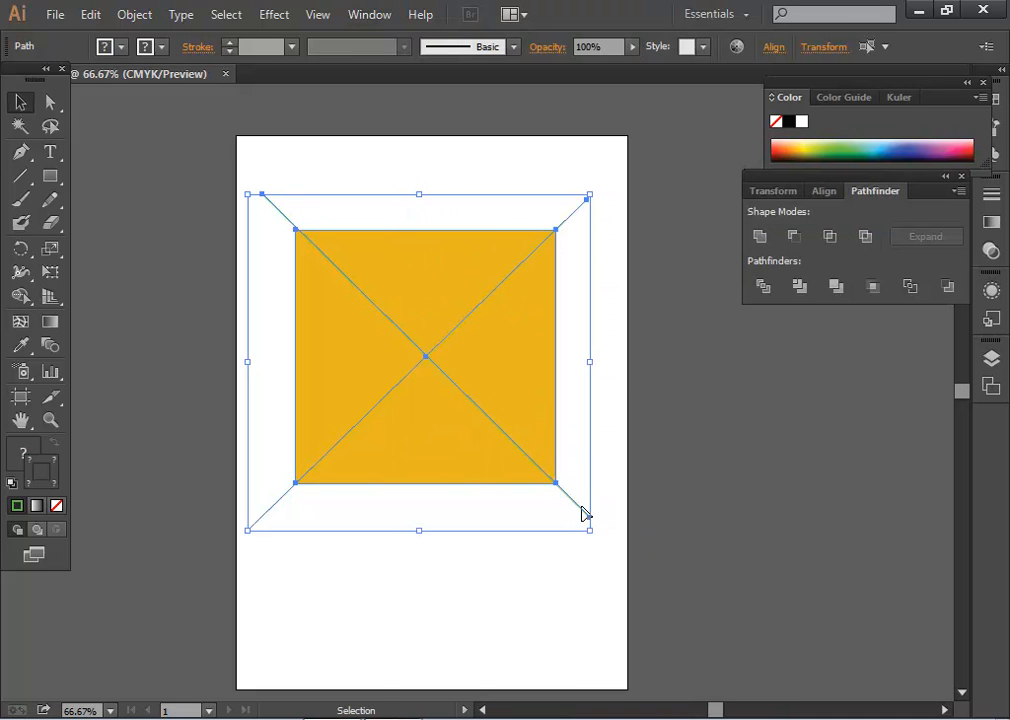
{"action": "left_click_drag", "start_coordinate": [918, 189], "coordinate": [923, 218]}
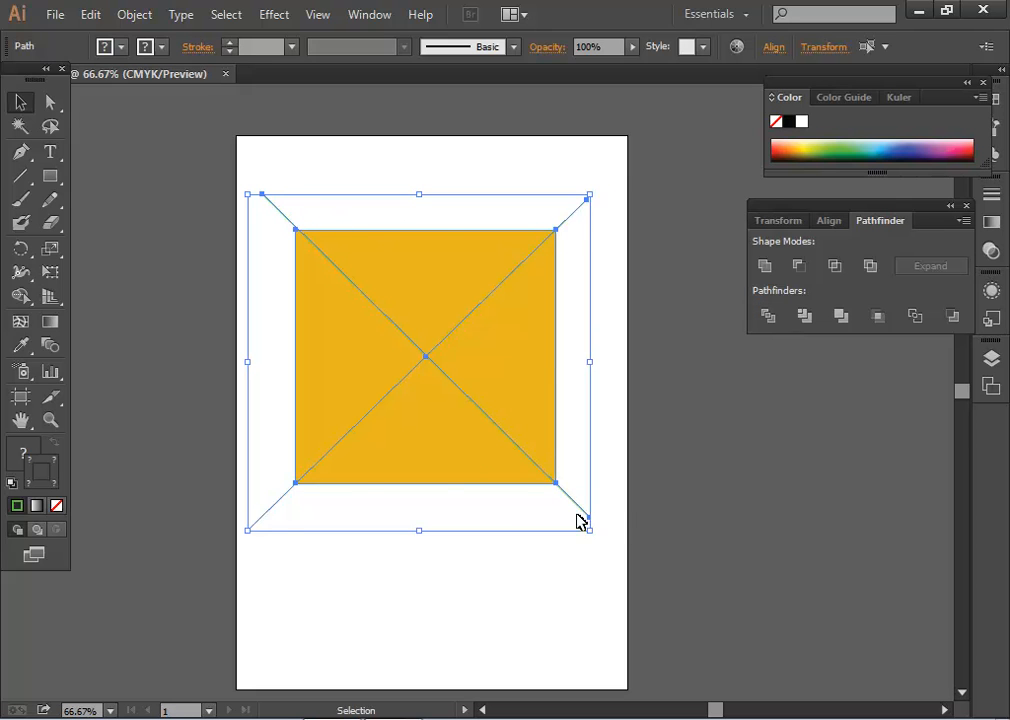
{"action": "left_click", "coordinate": [768, 318]}
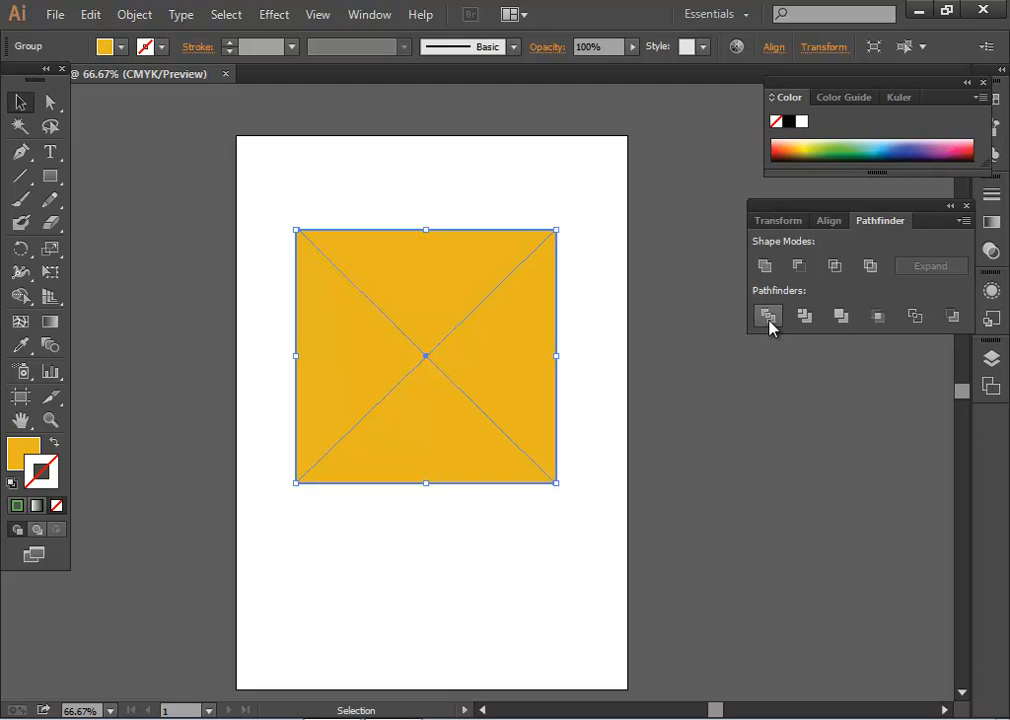
Move the divided square slightly up and to the right, and ungroup its pieces.
{"action": "left_click", "coordinate": [478, 530]}
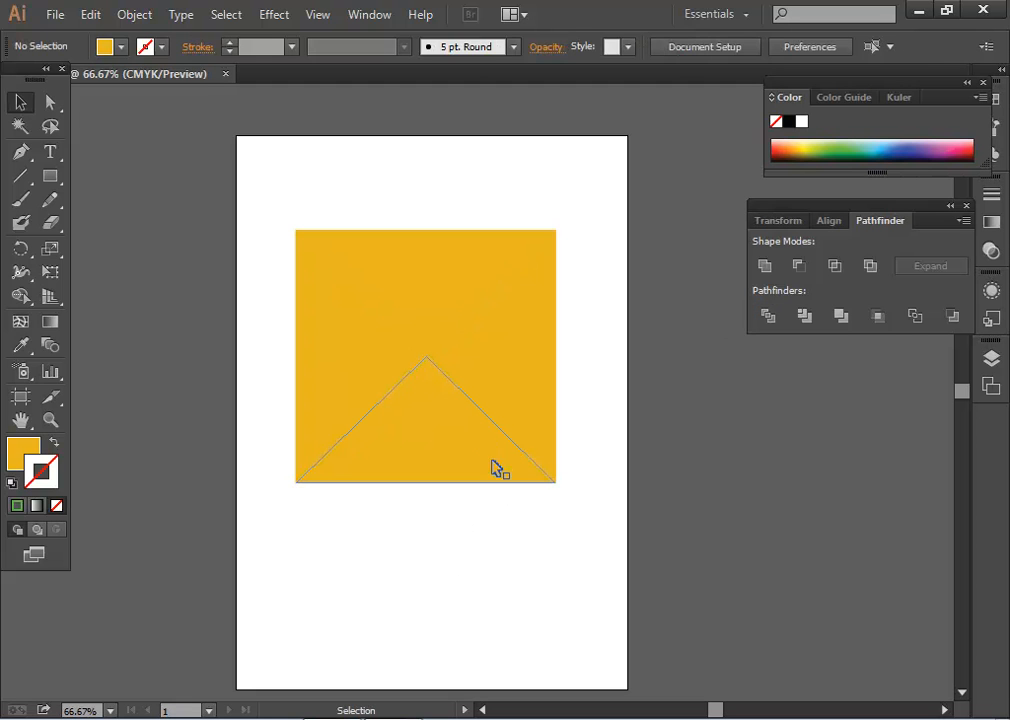
{"action": "left_click", "coordinate": [470, 440]}
{"action": "key", "text": "ctrl+shift+a"}
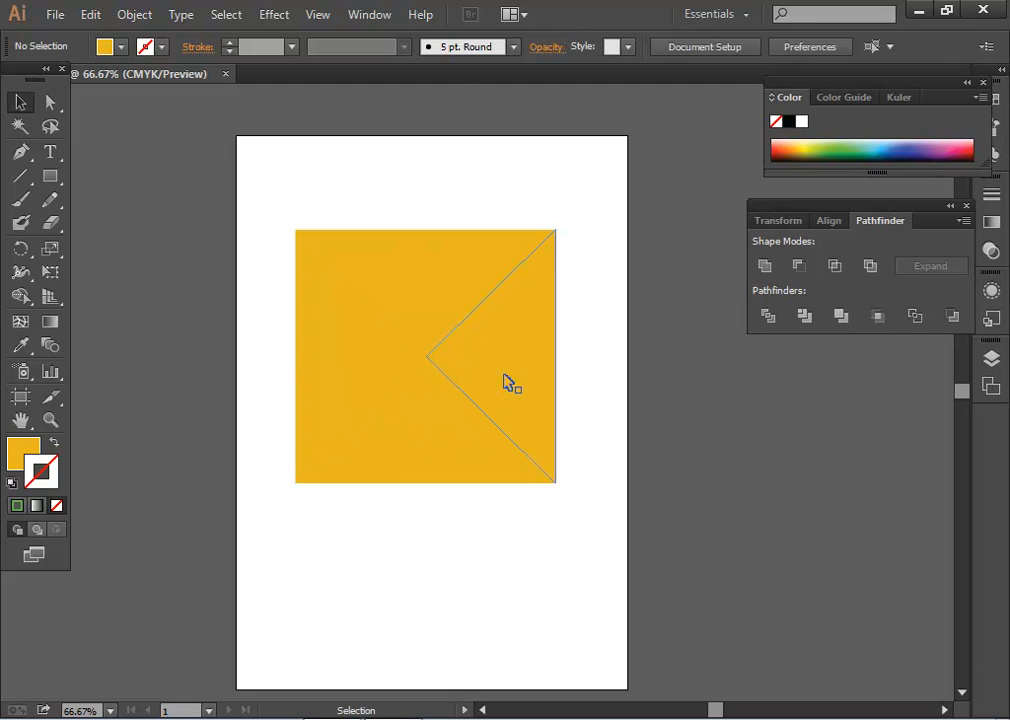
{"action": "left_click_drag", "start_coordinate": [432, 432], "coordinate": [462, 411]}
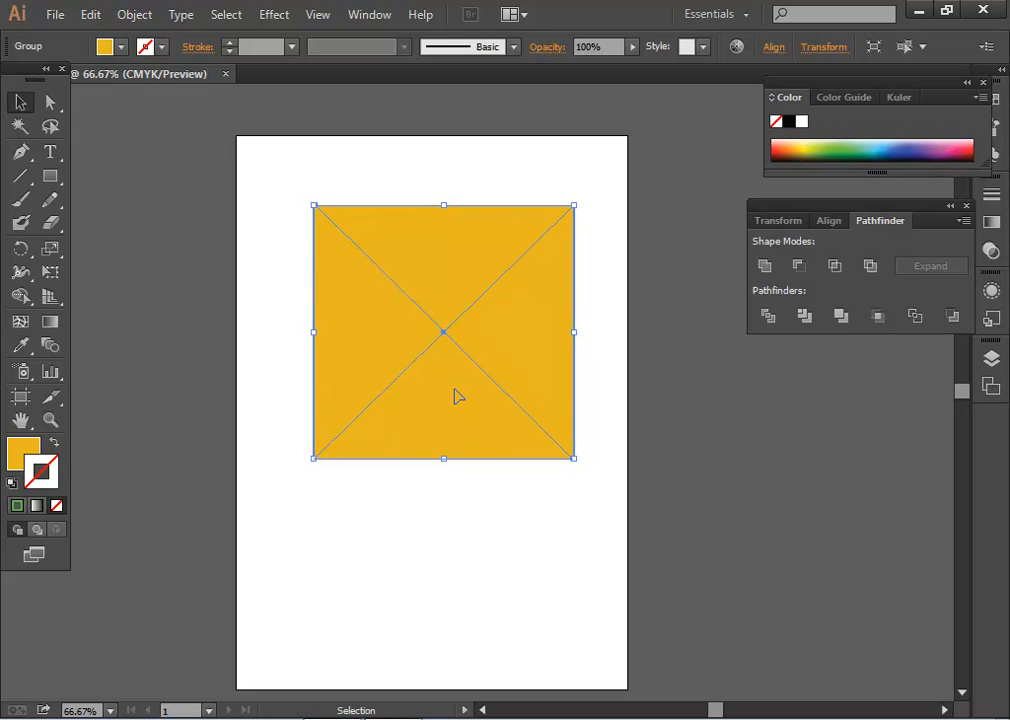
{"action": "right_click", "coordinate": [457, 397]}
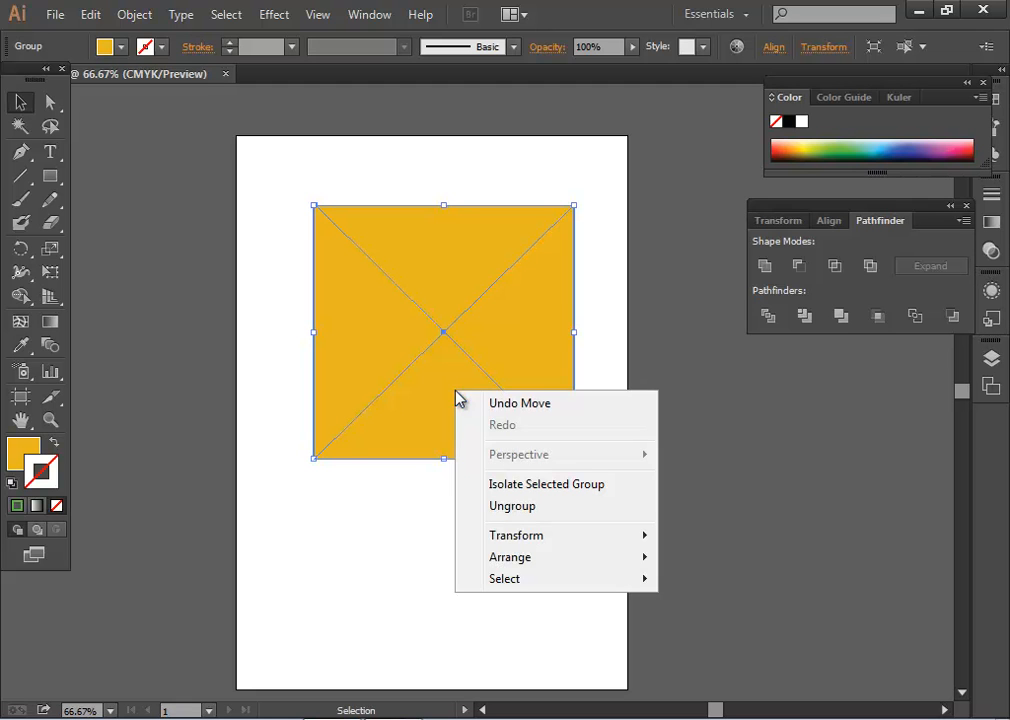
{"action": "left_click", "coordinate": [563, 508]}
{"action": "left_click", "coordinate": [514, 588]}
Spread the four triangles of the divided square slightly outward from the centre.
{"action": "left_click_drag", "start_coordinate": [451, 419], "coordinate": [449, 435]}
{"action": "left_click_drag", "start_coordinate": [442, 255], "coordinate": [442, 236]}
{"action": "left_click_drag", "start_coordinate": [528, 327], "coordinate": [540, 333]}
{"action": "left_click_drag", "start_coordinate": [368, 384], "coordinate": [356, 384]}
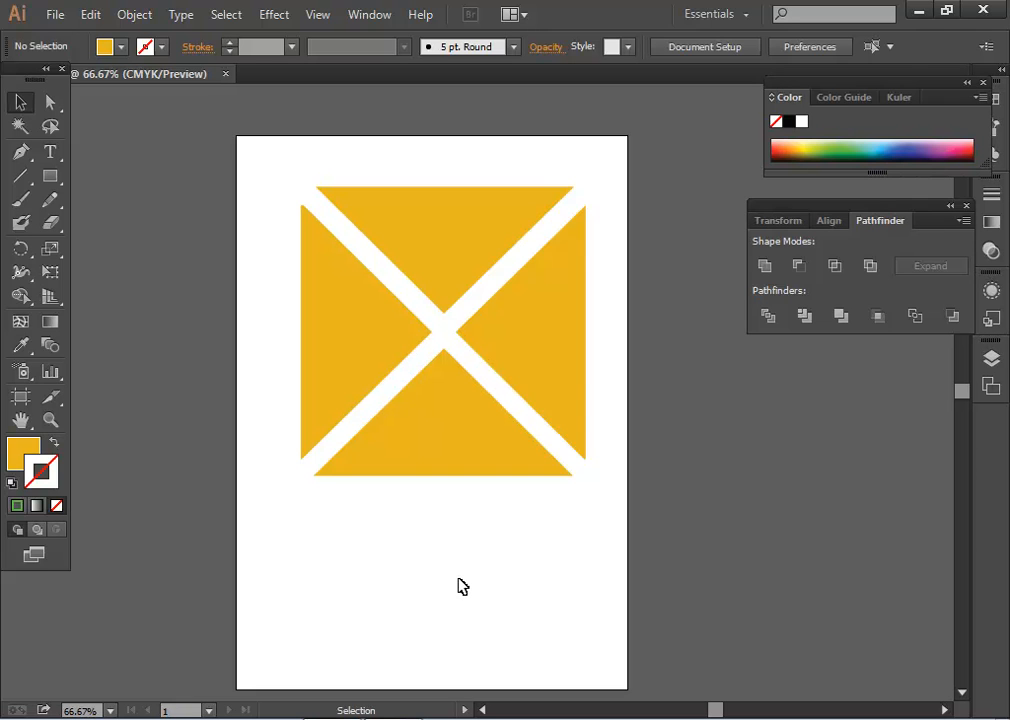
Delete the bottom and right triangles of the divided square.
{"action": "left_click", "coordinate": [463, 473]}
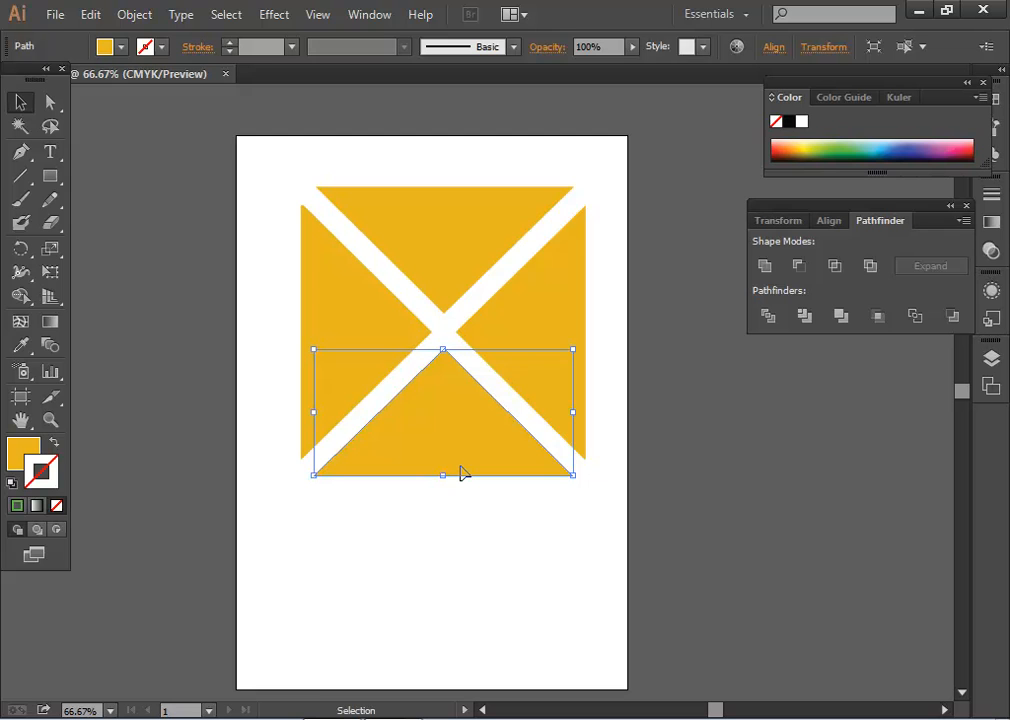
{"action": "key", "text": "Delete"}
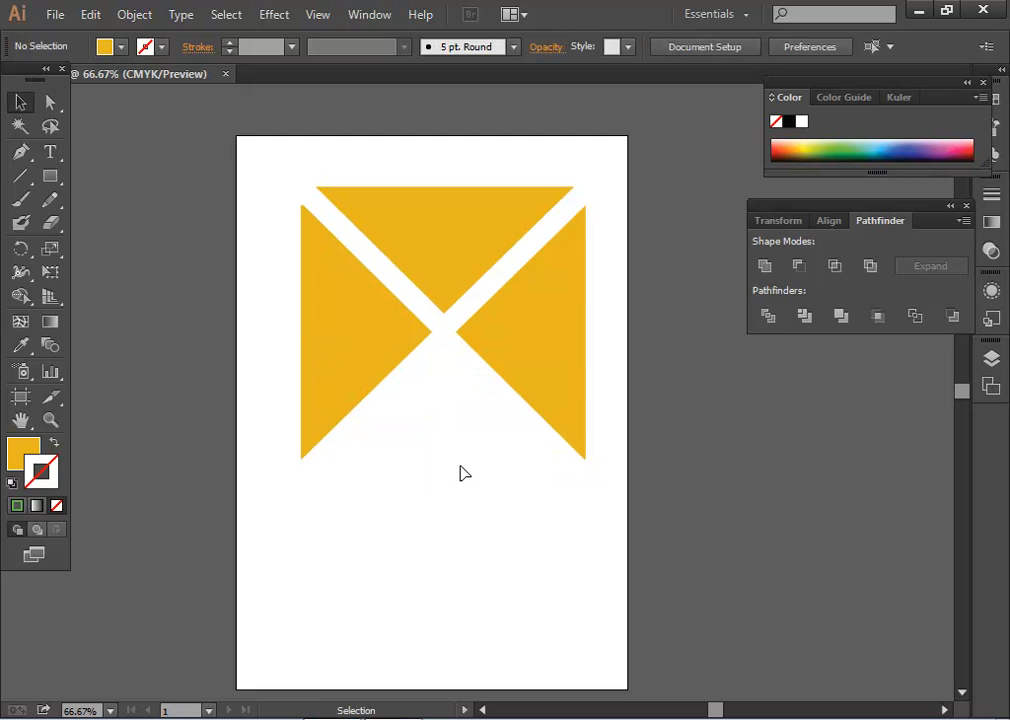
{"action": "left_click", "coordinate": [538, 398]}
{"action": "key", "text": "Delete"}
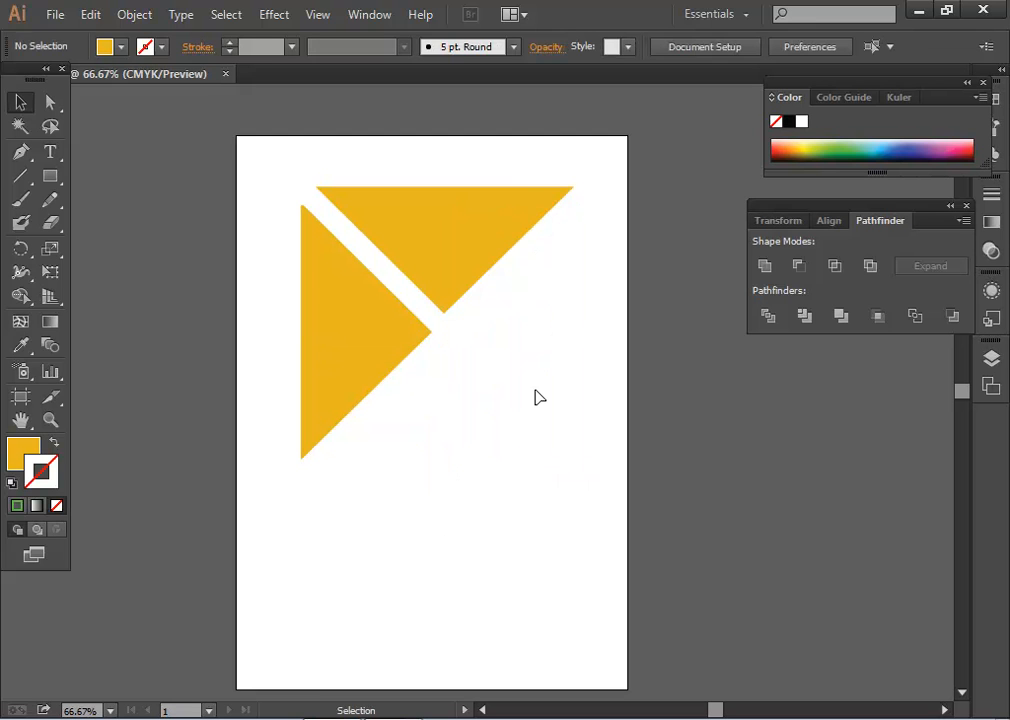
Recolor the top triangle with a green fill and no stroke.
{"action": "left_click", "coordinate": [444, 258]}
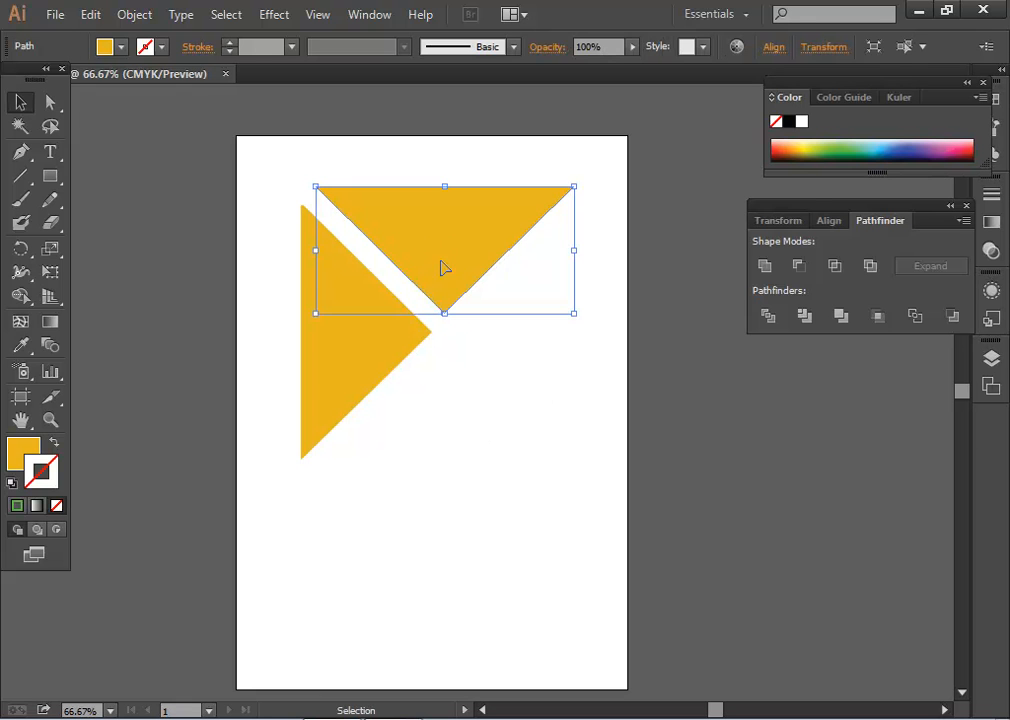
{"action": "left_click", "coordinate": [838, 140]}
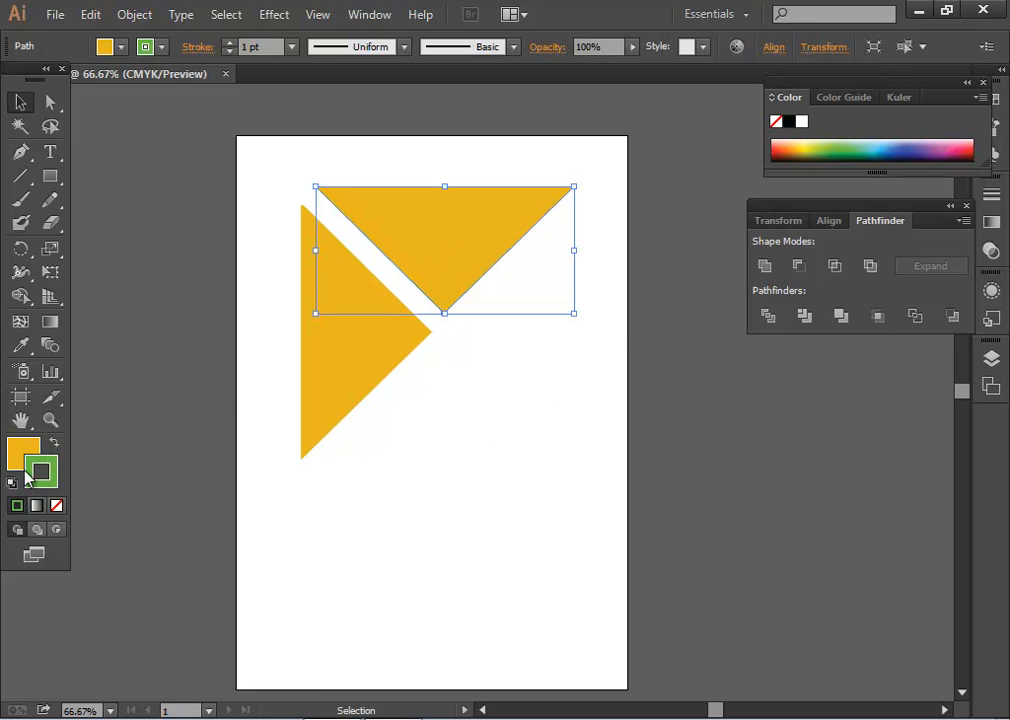
{"action": "left_click", "coordinate": [53, 443]}
{"action": "left_click", "coordinate": [56, 505]}
{"action": "left_click", "coordinate": [383, 579]}
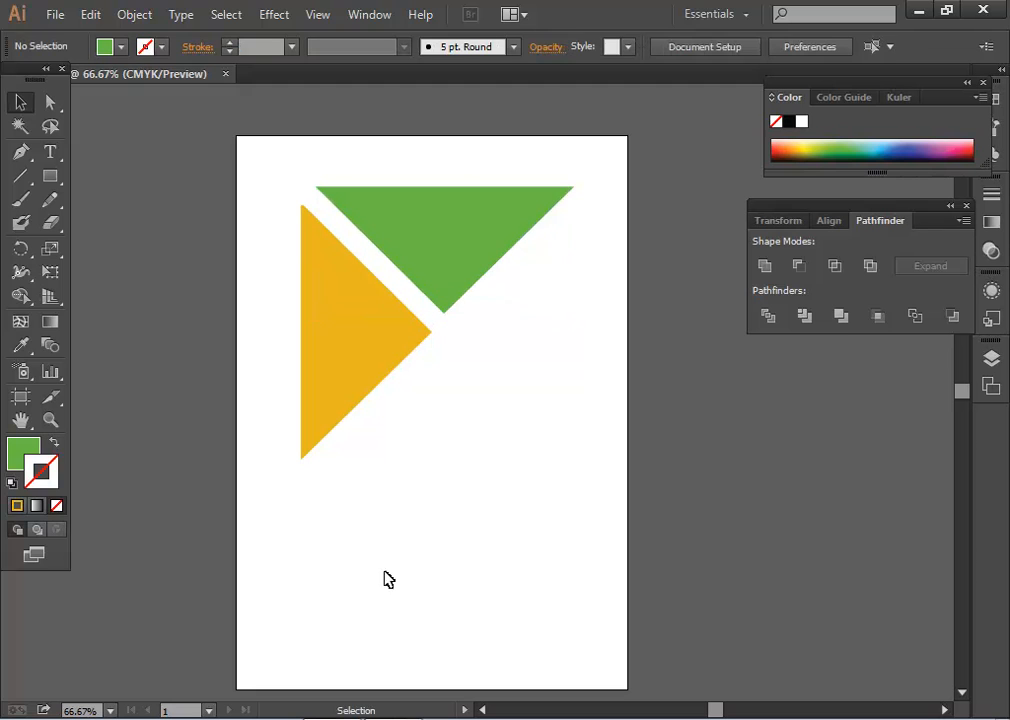
Shift the yellow triangle closer to the green one, and delete both triangles.
{"action": "left_click_drag", "start_coordinate": [381, 374], "coordinate": [388, 368]}
{"action": "left_click", "coordinate": [431, 405]}
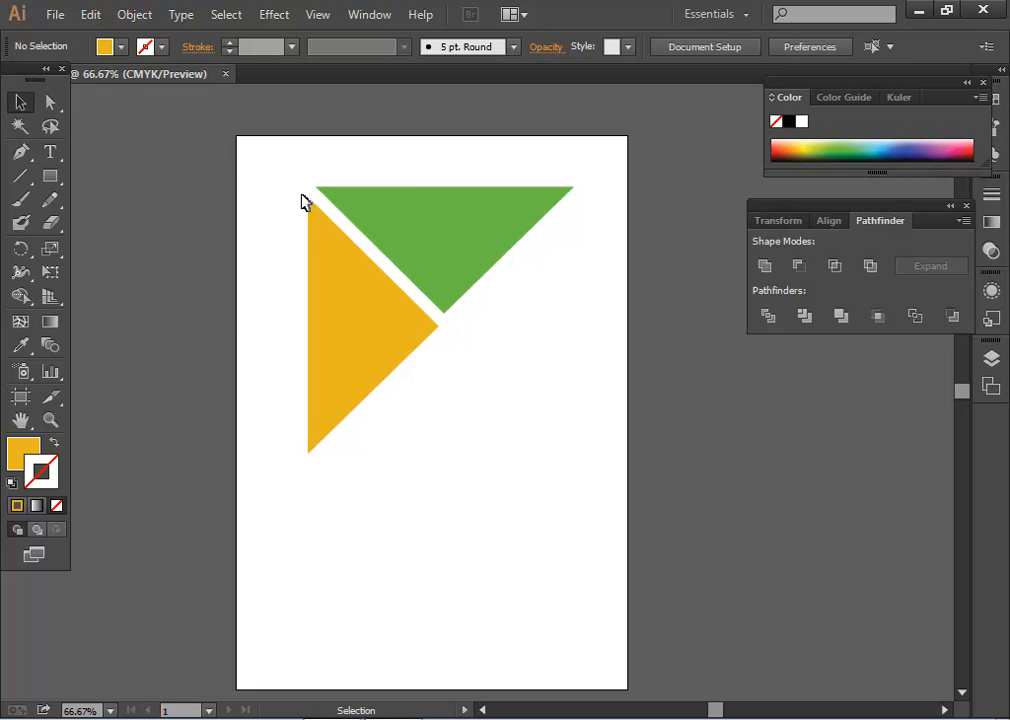
{"action": "left_click_drag", "start_coordinate": [304, 200], "coordinate": [427, 405]}
{"action": "key", "text": "Delete"}
Draw a large yellow five-pointed star and move it toward the middle of the artboard's width.
{"action": "mouse_move", "coordinate": [50, 176]}
{"action": "left_mouse_down"}
{"action": "mouse_move", "coordinate": [153, 237]}
{"action": "mouse_move", "coordinate": [135, 269]}
{"action": "left_mouse_up"}
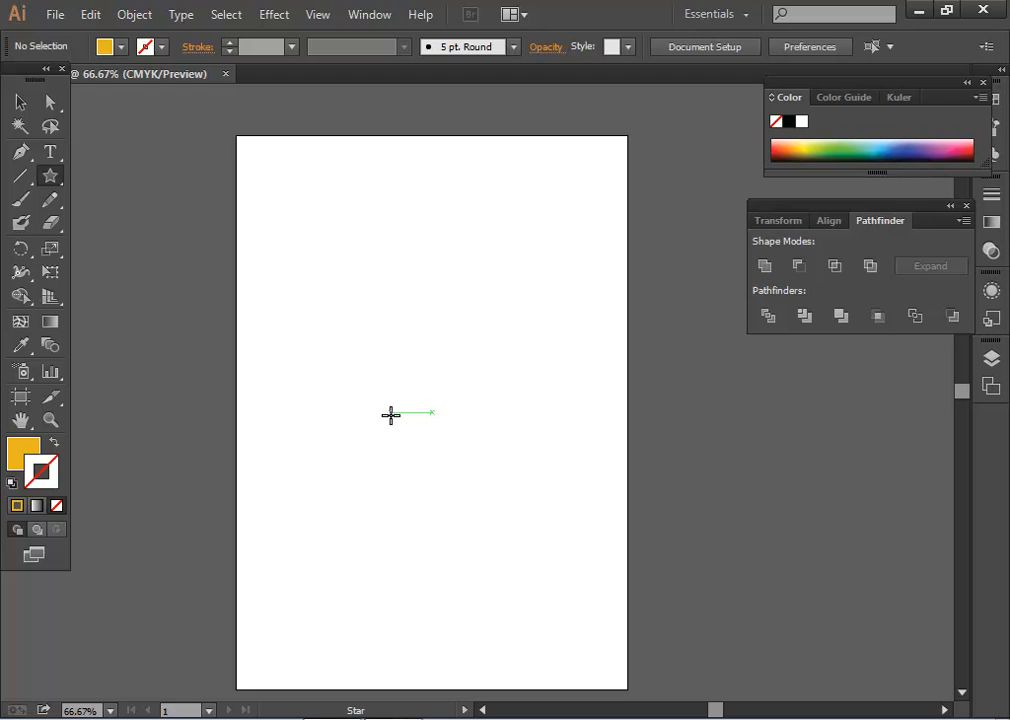
{"action": "left_click_drag", "start_coordinate": [413, 374], "coordinate": [487, 524]}
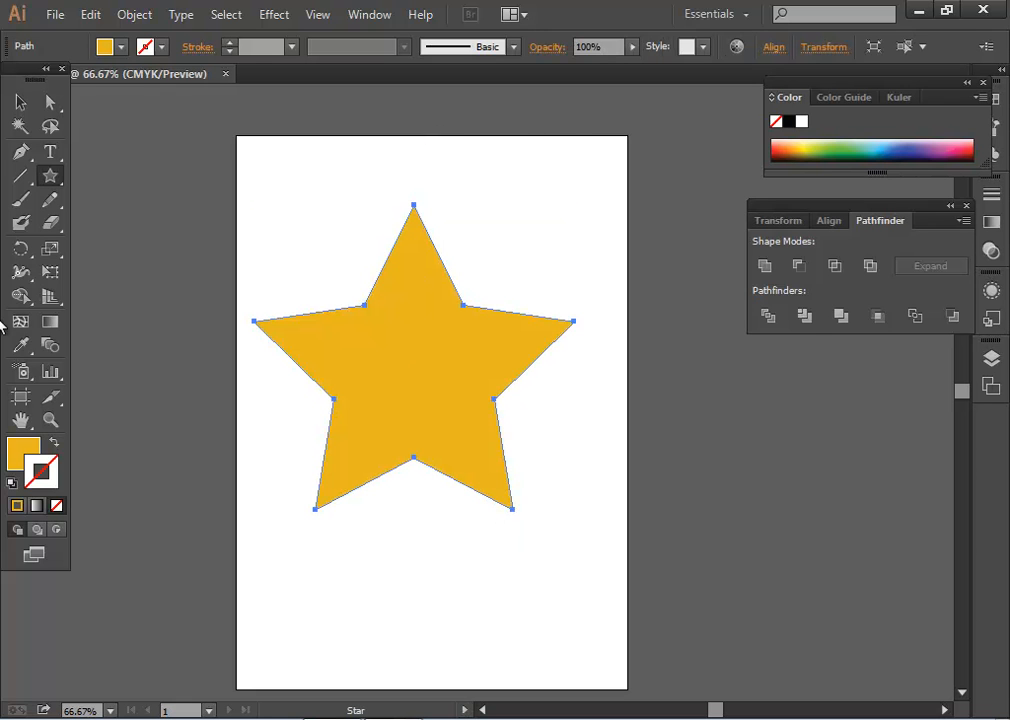
{"action": "left_click", "coordinate": [20, 101]}
{"action": "left_click_drag", "start_coordinate": [430, 445], "coordinate": [460, 445]}
{"action": "left_click", "coordinate": [485, 655]}
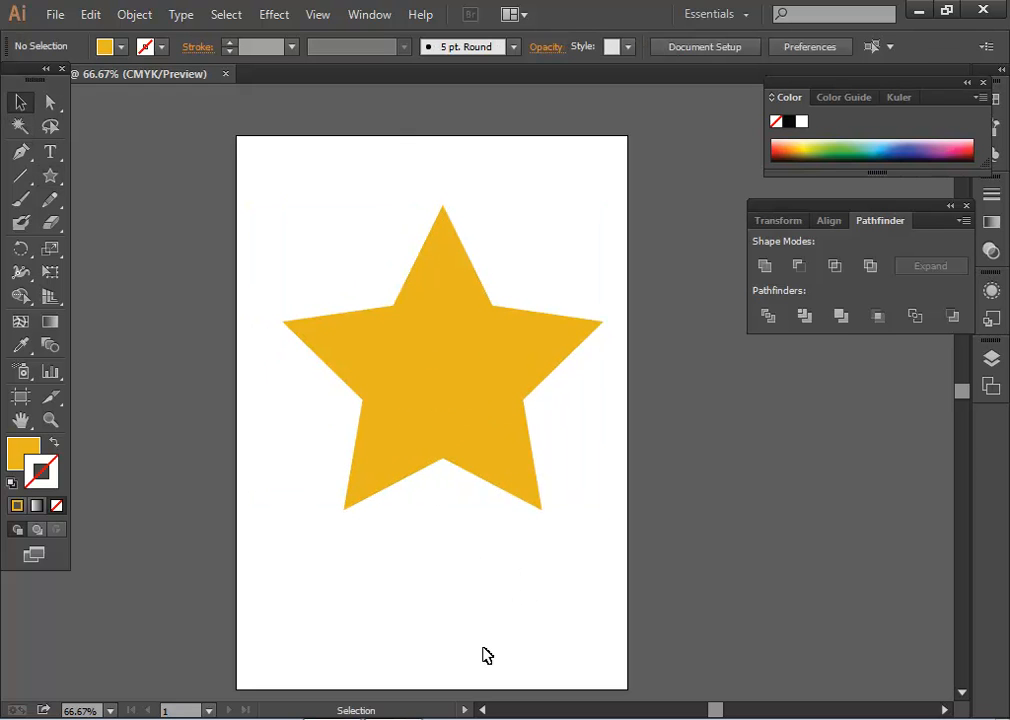
Draw a vertical line through the star's centre, extending past both ends, and give it a yellow stroke.
{"action": "left_click", "coordinate": [20, 175]}
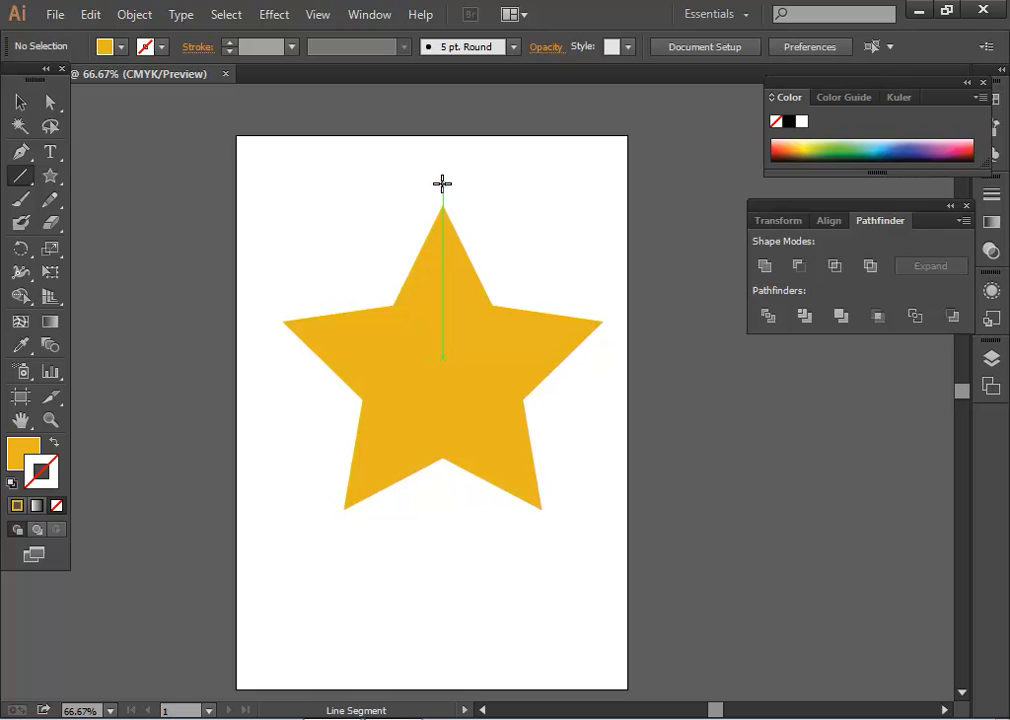
{"action": "left_click_drag", "start_coordinate": [442, 183], "coordinate": [442, 543]}
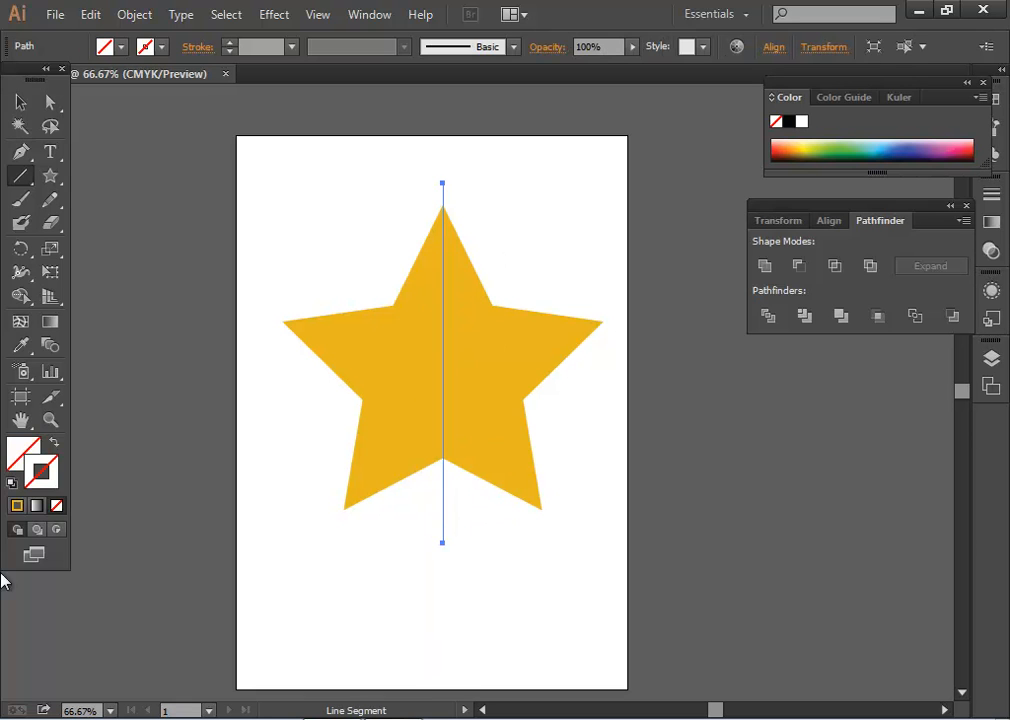
{"action": "left_click", "coordinate": [16, 505]}
Split the star along the vertical line with Pathfinder Divide and ungroup the halves.
{"action": "left_click", "coordinate": [20, 102]}
{"action": "left_click_drag", "start_coordinate": [354, 241], "coordinate": [492, 358]}
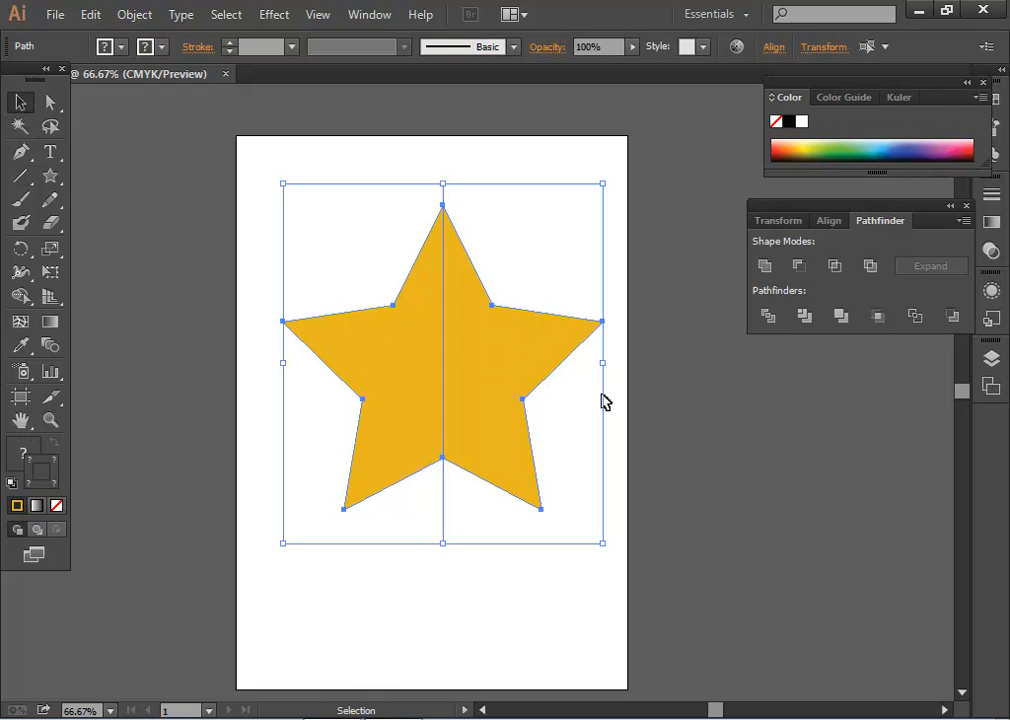
{"action": "left_click", "coordinate": [768, 316]}
{"action": "right_click", "coordinate": [505, 381]}
{"action": "left_click", "coordinate": [560, 489]}
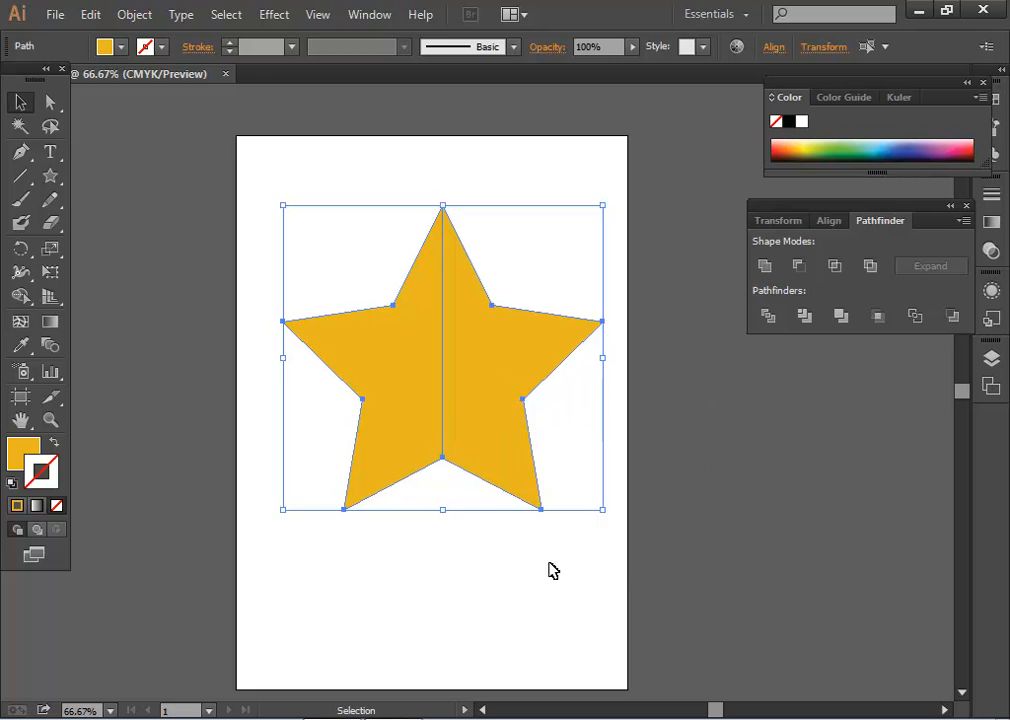
{"action": "left_click", "coordinate": [550, 570]}
Pull the star's right half away from the left half and move it back against it.
{"action": "left_click_drag", "start_coordinate": [487, 446], "coordinate": [499, 446]}
{"action": "left_click", "coordinate": [534, 665]}
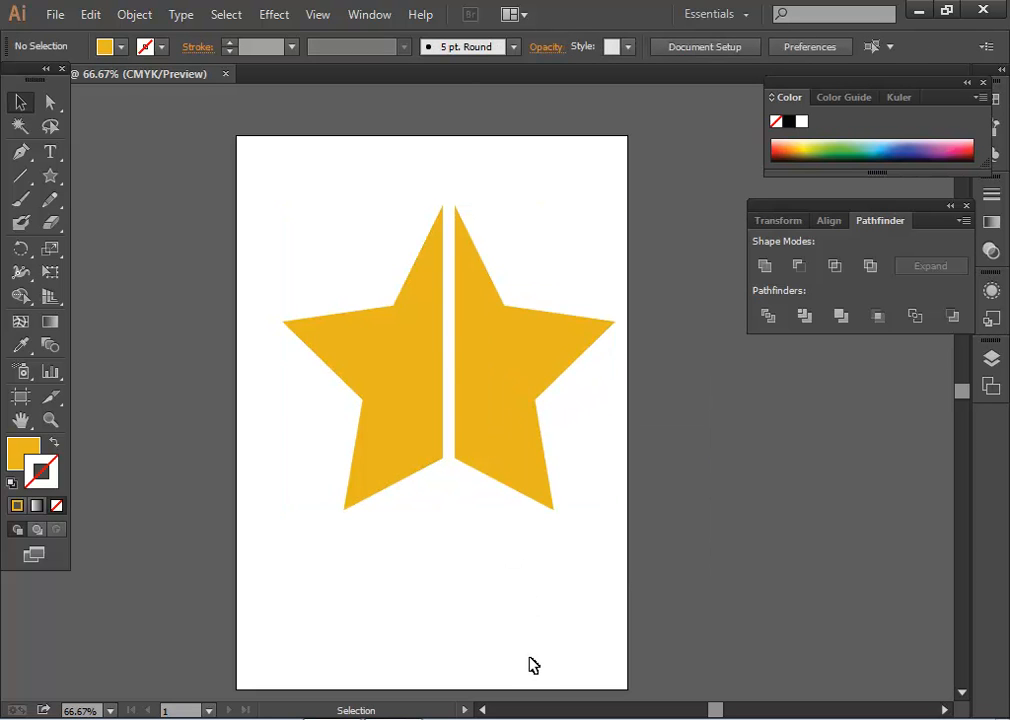
{"action": "left_click_drag", "start_coordinate": [543, 494], "coordinate": [536, 496]}
{"action": "left_click", "coordinate": [580, 668]}
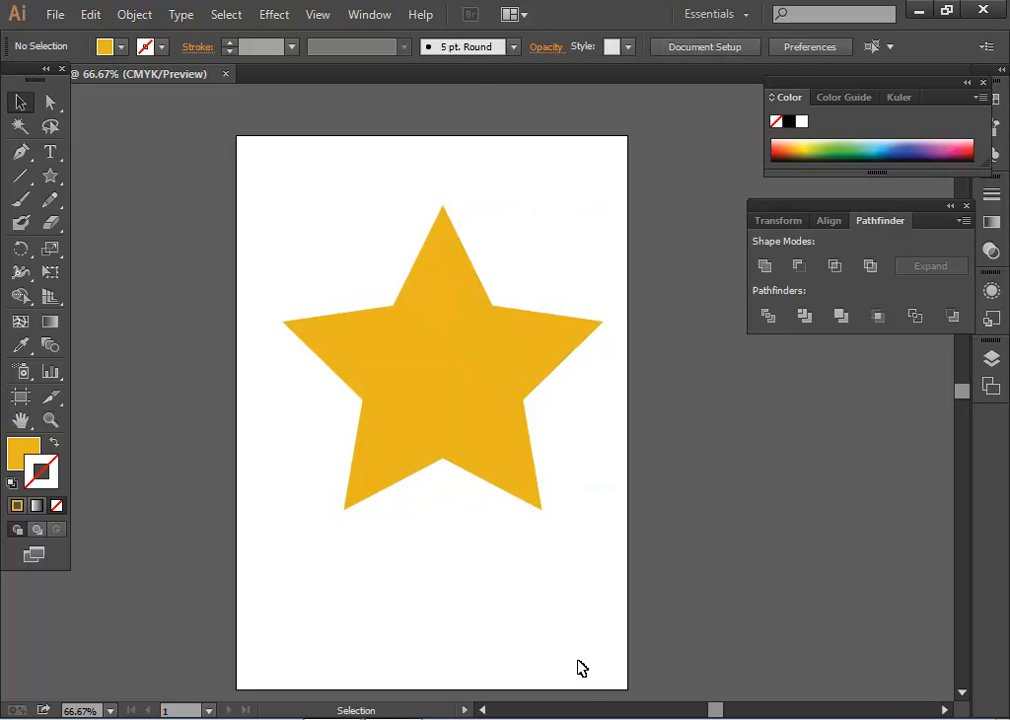
Change the fill of the star's right half to a darker golden brown.
{"action": "left_click", "coordinate": [496, 460]}
{"action": "double_click", "coordinate": [22, 455]}
{"action": "left_click", "coordinate": [593, 516]}
{"action": "left_click", "coordinate": [818, 417]}
{"action": "left_click", "coordinate": [559, 616]}
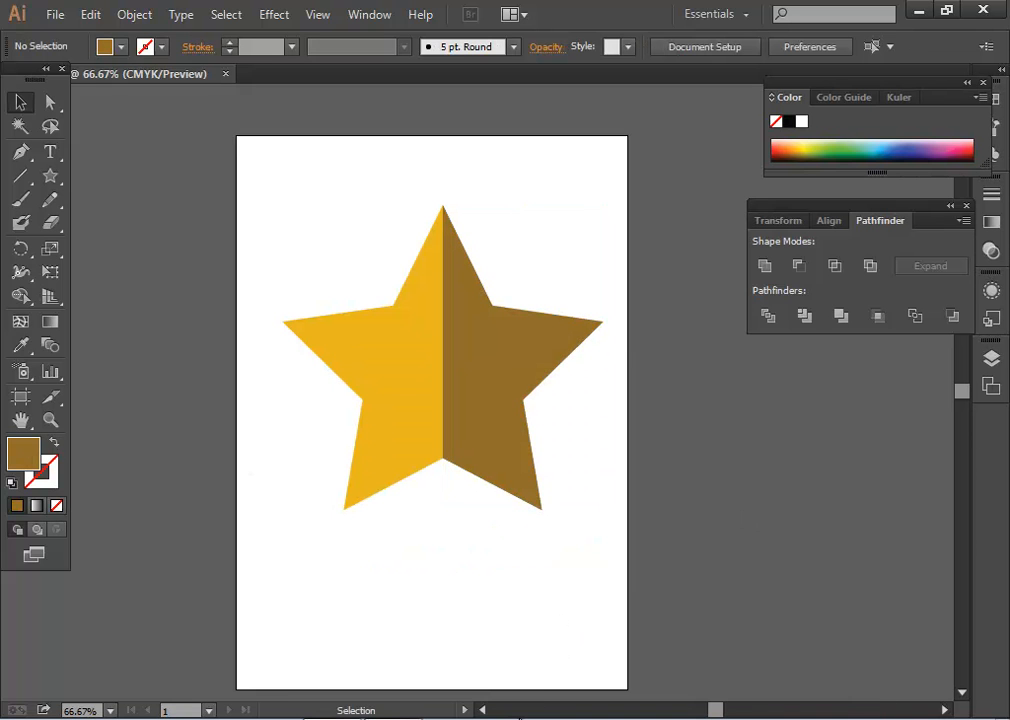
Set the fill of the star's right half to the golden brown BC8526.
{"action": "double_click", "coordinate": [20, 453]}
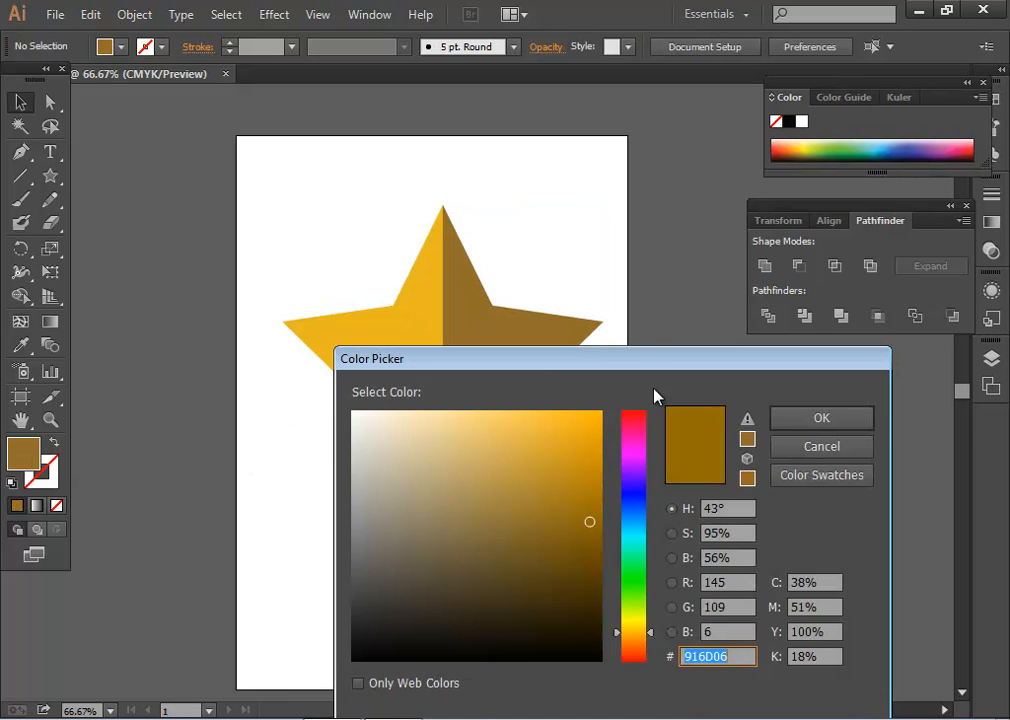
{"action": "left_click", "coordinate": [857, 446]}
{"action": "left_click", "coordinate": [420, 345]}
{"action": "left_click", "coordinate": [480, 384]}
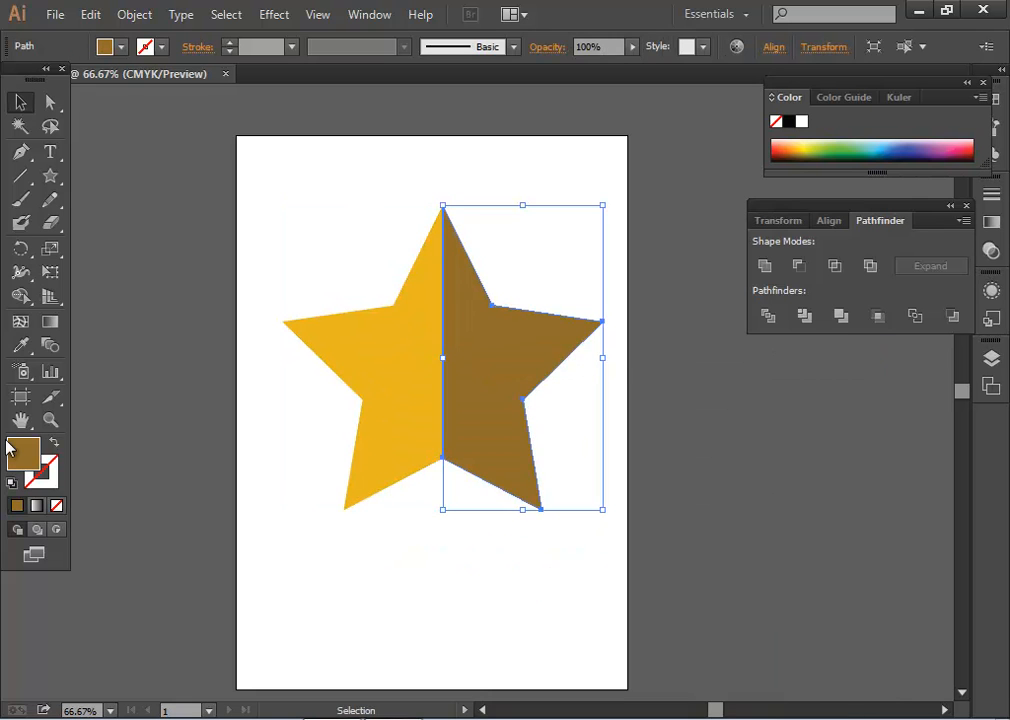
{"action": "double_click", "coordinate": [22, 453]}
{"action": "left_click", "coordinate": [552, 474]}
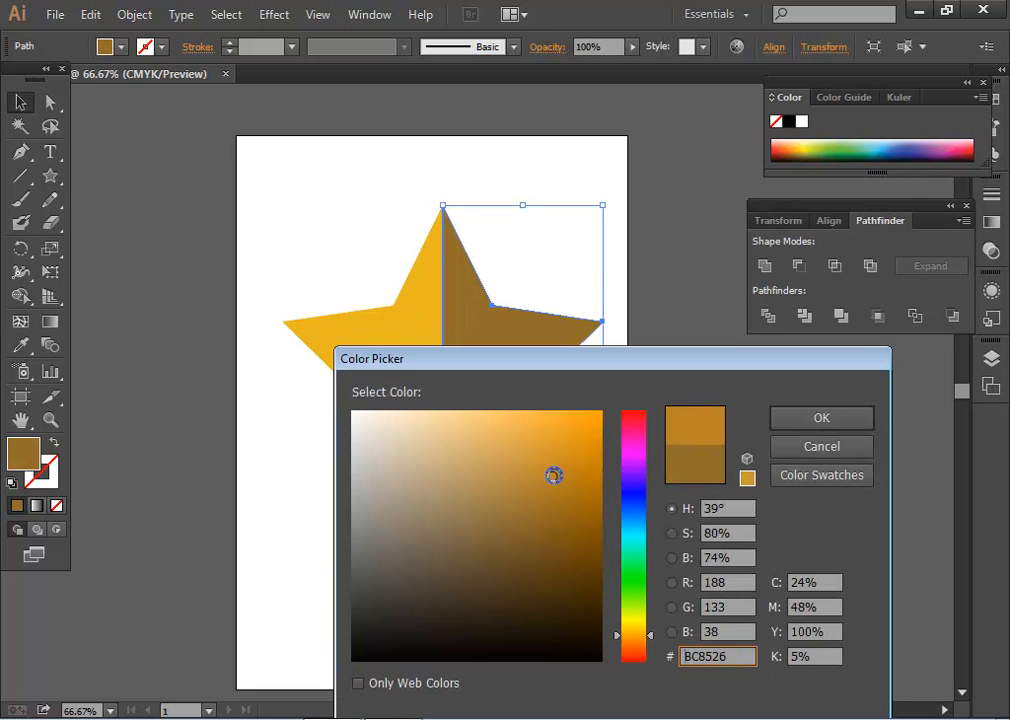
{"action": "left_click", "coordinate": [826, 420]}
{"action": "left_click", "coordinate": [548, 656]}
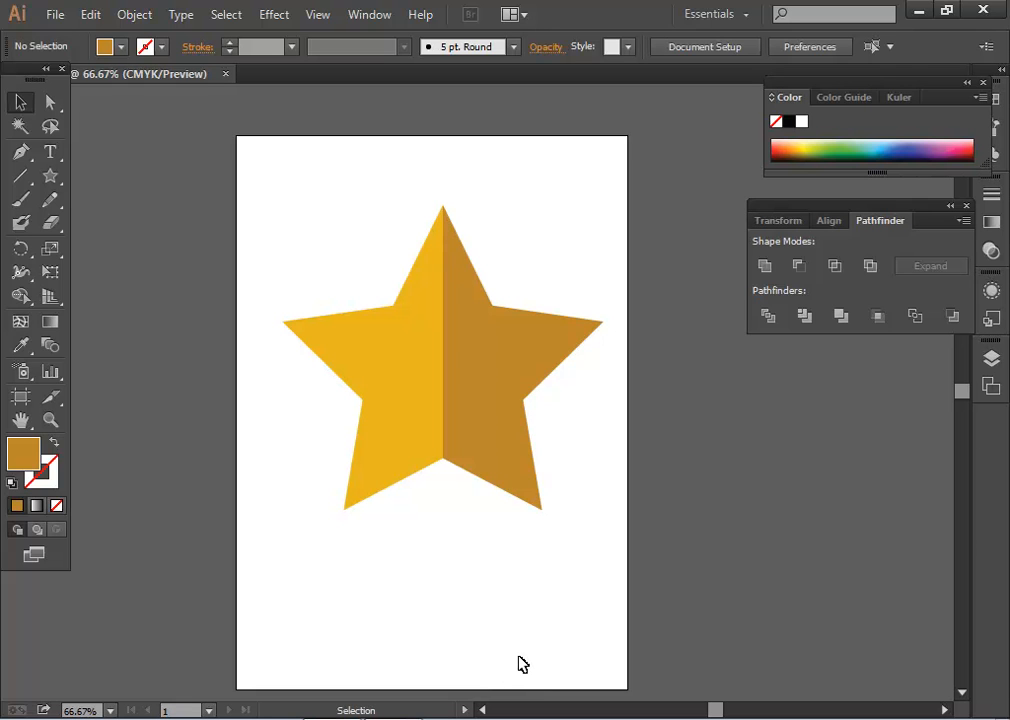
Copy the left half's golden yellow fill onto the star's right half with the Eyedropper.
{"action": "left_click", "coordinate": [482, 435]}
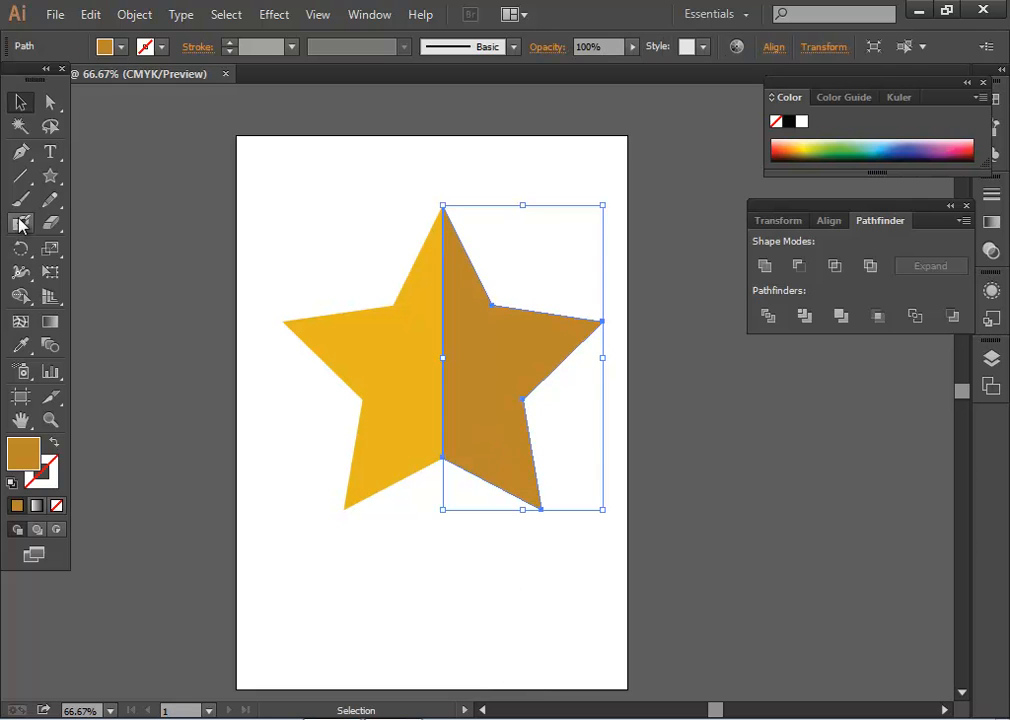
{"action": "left_click", "coordinate": [20, 345]}
{"action": "left_click", "coordinate": [390, 393]}
{"action": "left_click", "coordinate": [20, 101]}
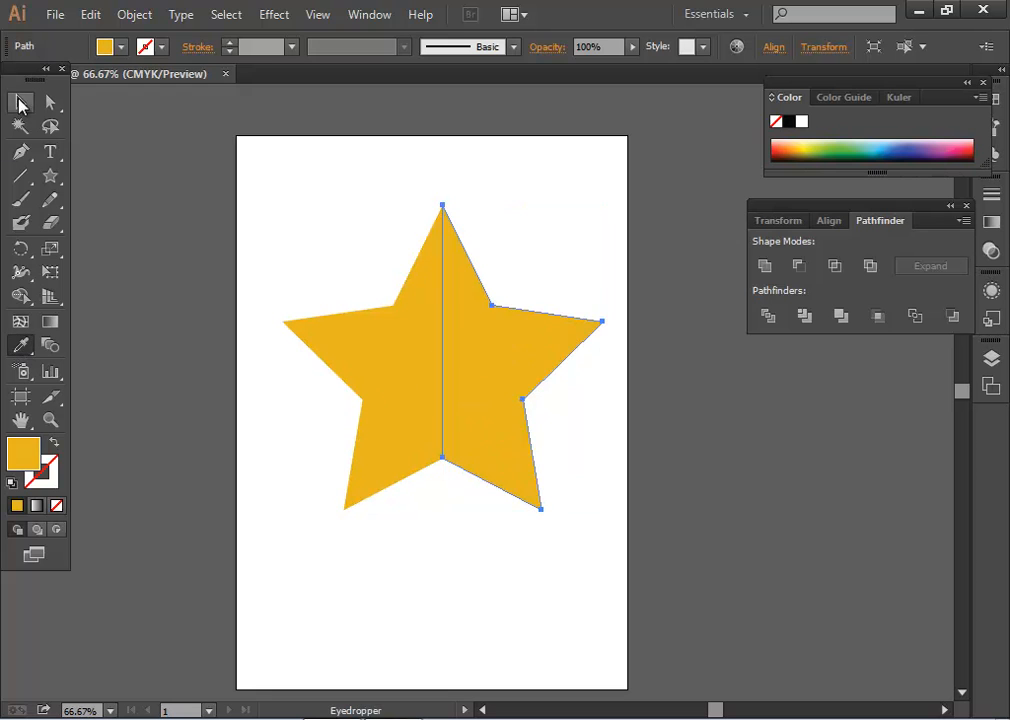
{"action": "left_click", "coordinate": [310, 235]}
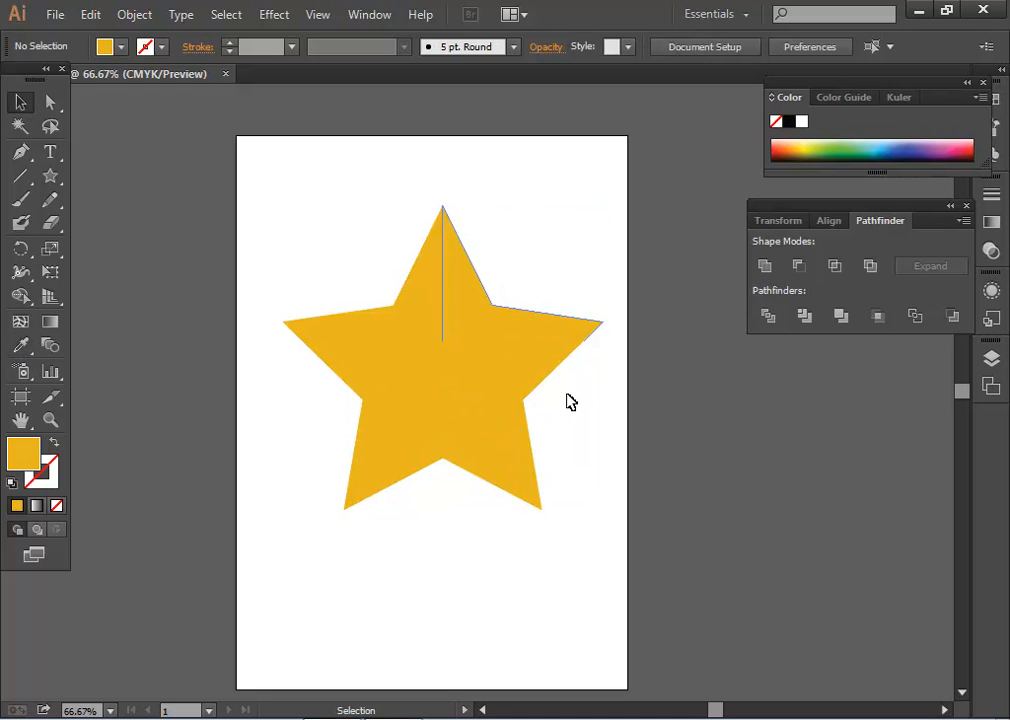
Fill the star's right half with a darker shade of the sampled golden yellow.
{"action": "left_click", "coordinate": [500, 410]}
{"action": "left_click", "coordinate": [592, 476]}
{"action": "left_click", "coordinate": [788, 420]}
{"action": "left_click", "coordinate": [557, 595]}
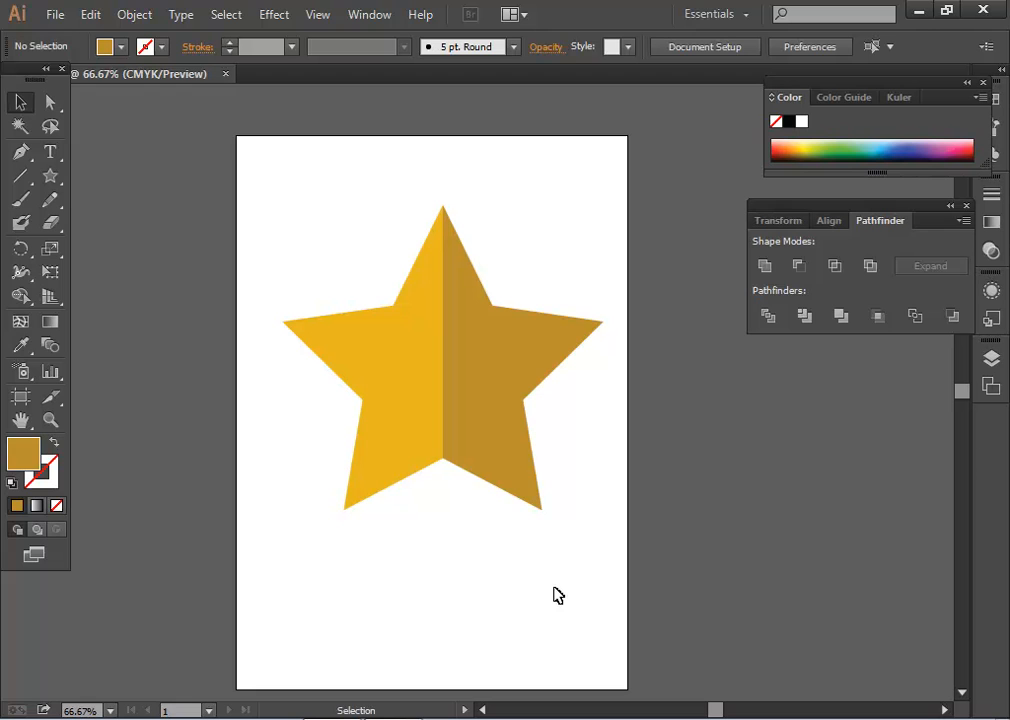
Delete both halves of the two-tone star from the artboard.
{"action": "left_click_drag", "start_coordinate": [370, 217], "coordinate": [613, 514]}
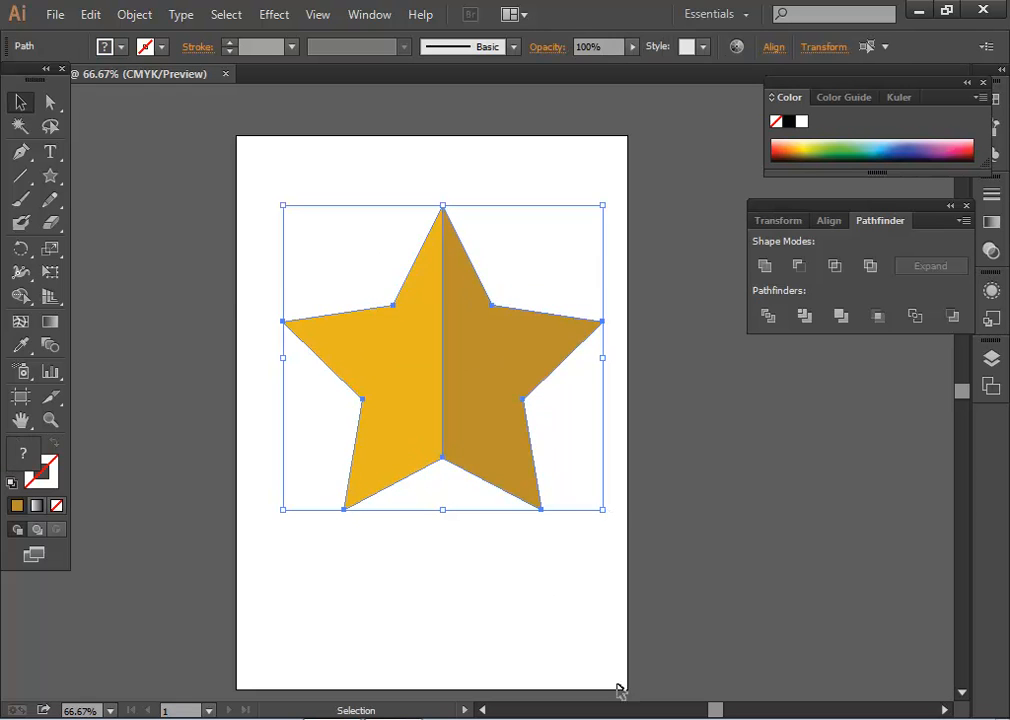
{"action": "key", "text": "Delete"}
{"action": "left_click", "coordinate": [53, 176]}
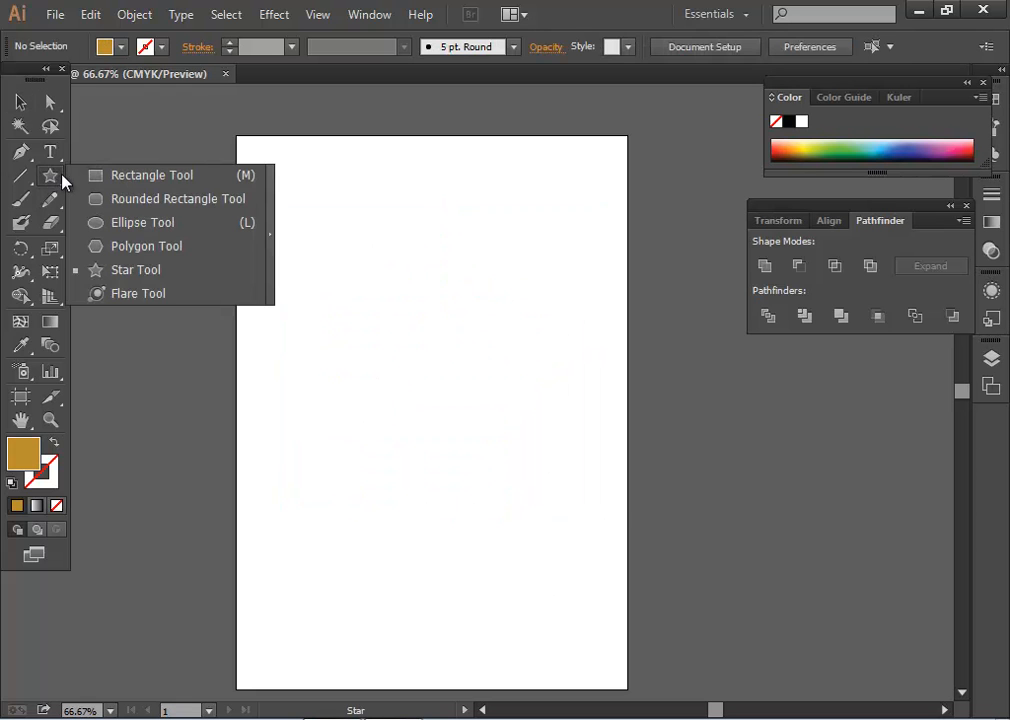
{"action": "left_click", "coordinate": [137, 222]}
{"action": "left_click_drag", "start_coordinate": [358, 282], "coordinate": [480, 540]}
{"action": "key", "text": "v"}
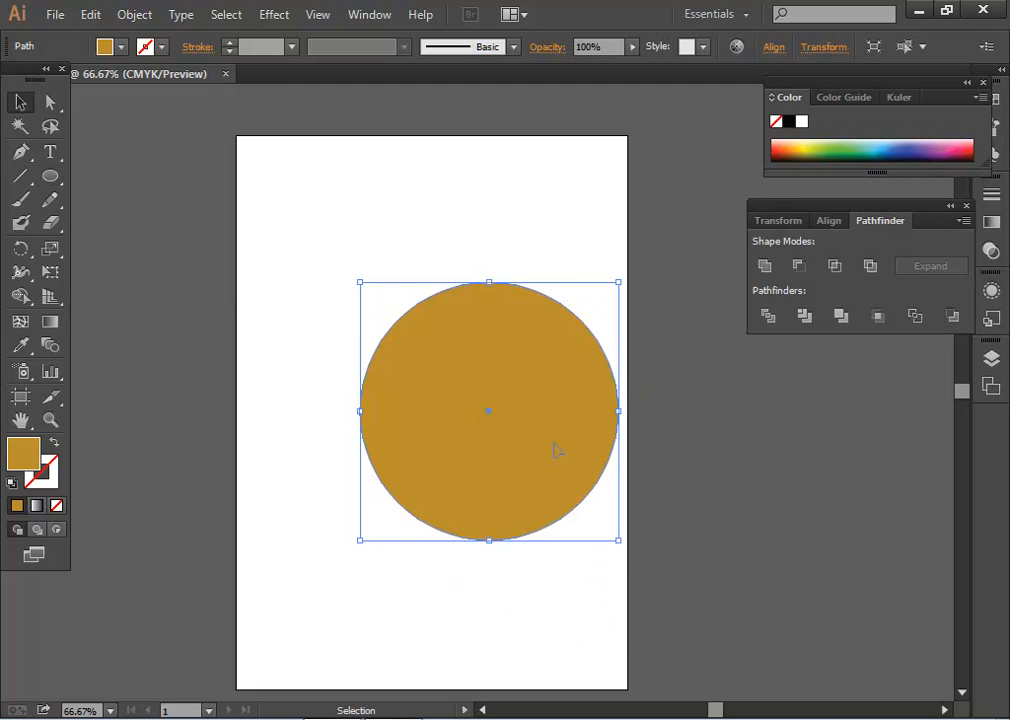
{"action": "left_click", "coordinate": [593, 566]}
{"action": "left_click", "coordinate": [494, 444]}
{"action": "key", "text": "Delete"}
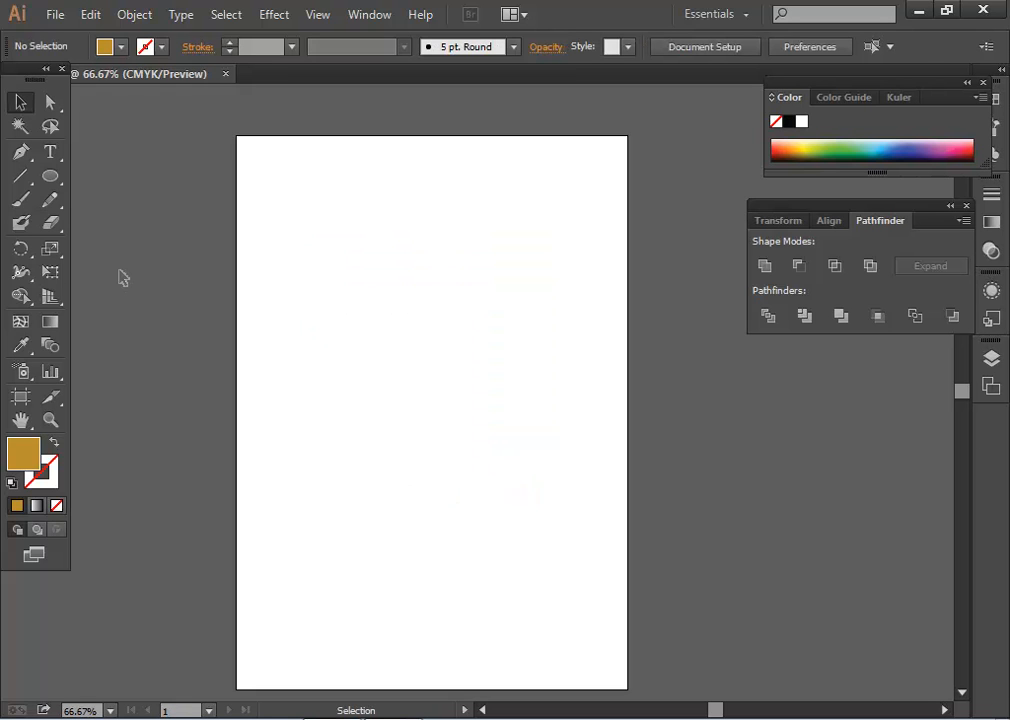
Draw a golden brown, slightly upright rectangle and move it near the middle of the artboard.
{"action": "left_click", "coordinate": [50, 185]}
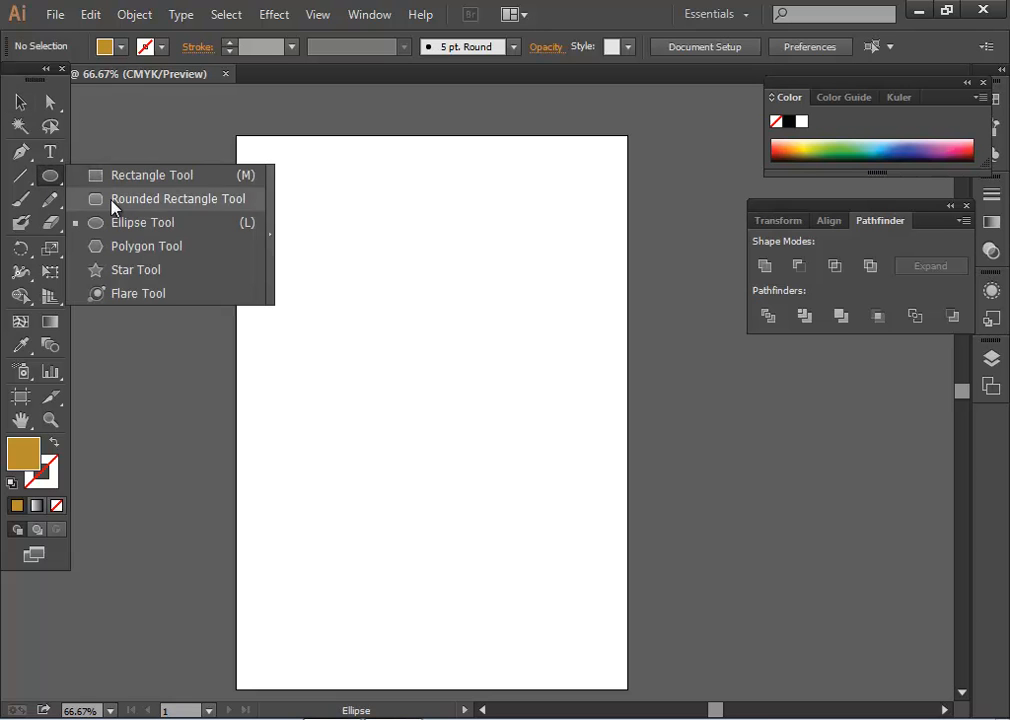
{"action": "left_click", "coordinate": [146, 180]}
{"action": "left_click_drag", "start_coordinate": [370, 294], "coordinate": [570, 530]}
{"action": "left_click", "coordinate": [20, 104]}
{"action": "left_click_drag", "start_coordinate": [516, 478], "coordinate": [487, 468]}
{"action": "left_click", "coordinate": [515, 607]}
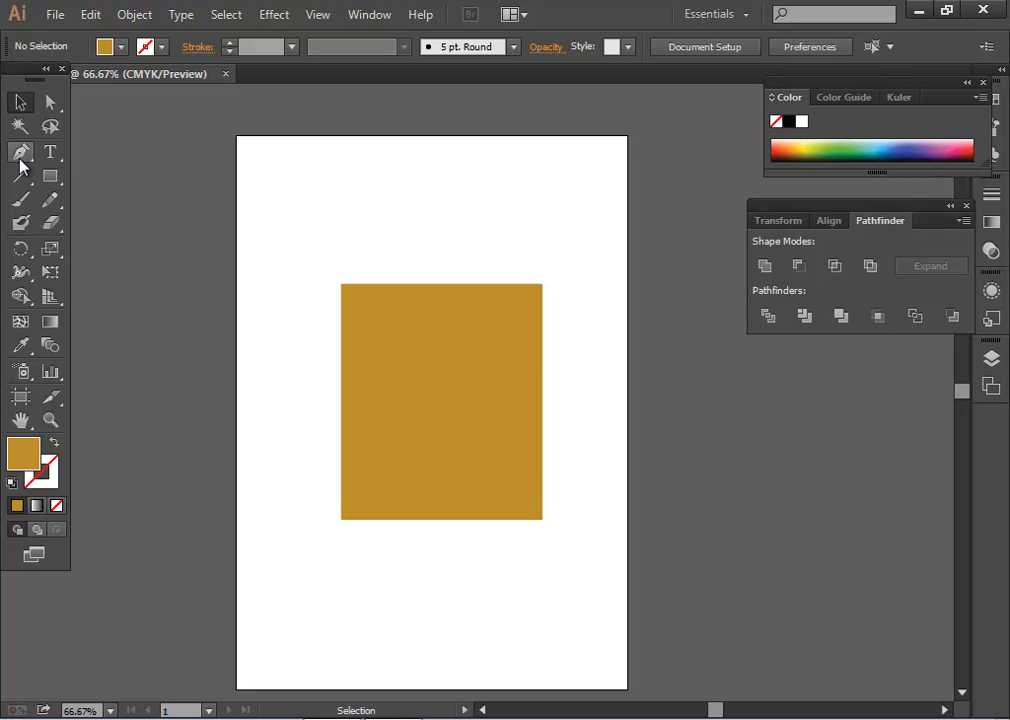
Draw a curved Pen path from below the rectangle's lower-left corner past its upper-right corner, with a golden brown stroke and no fill.
{"action": "left_click", "coordinate": [20, 156]}
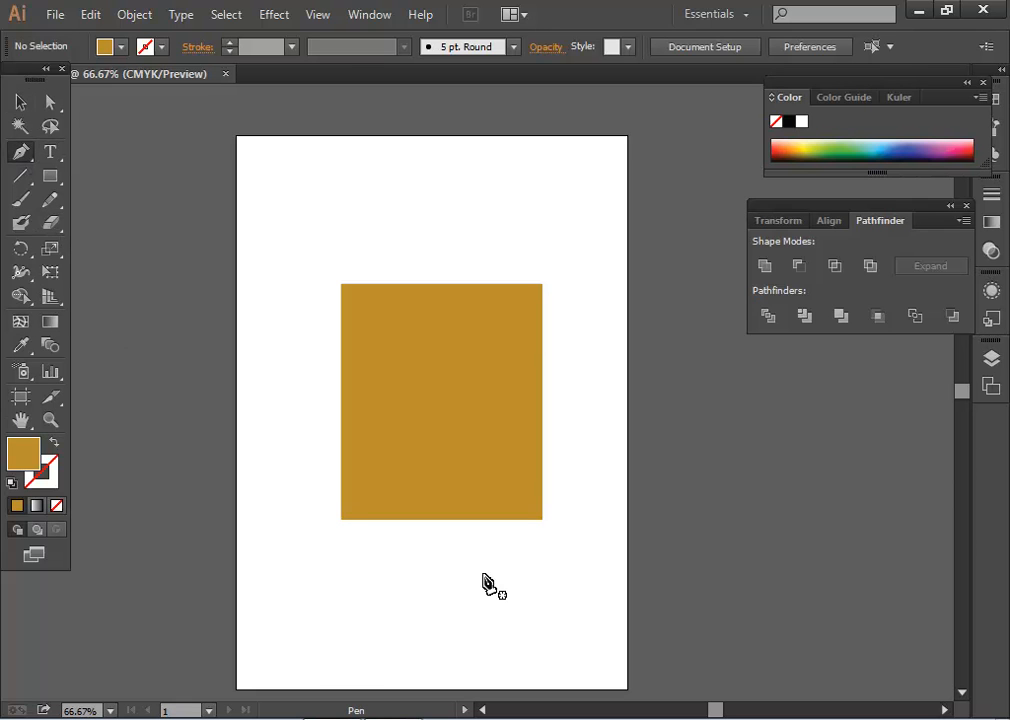
{"action": "left_click", "coordinate": [333, 543]}
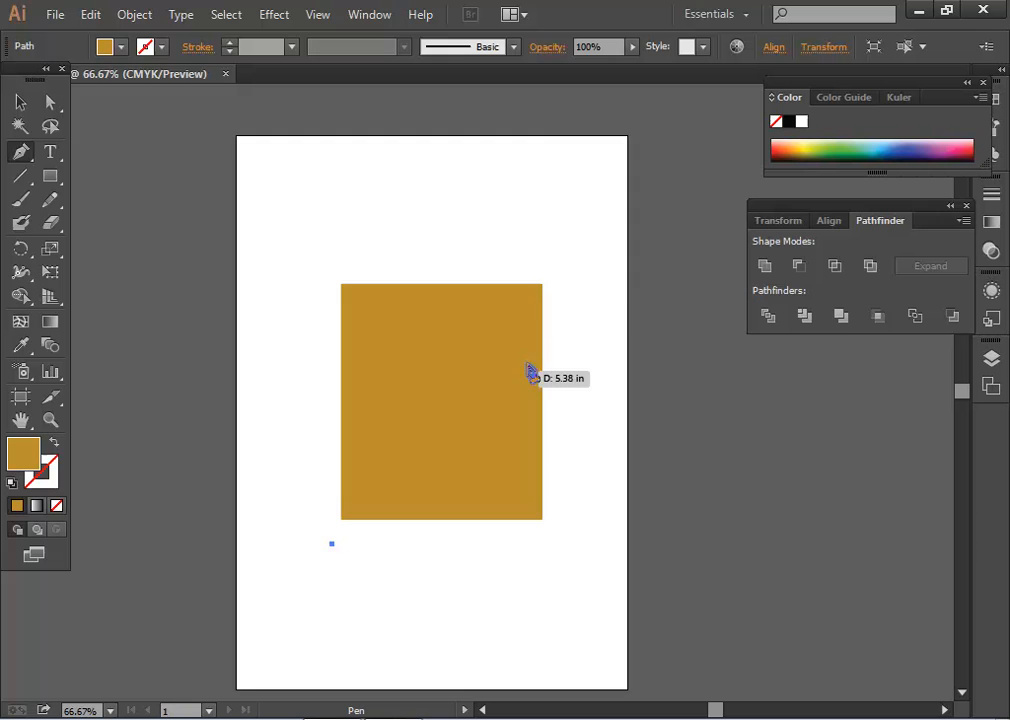
{"action": "left_click", "coordinate": [569, 249]}
{"action": "left_click_drag", "start_coordinate": [571, 254], "coordinate": [590, 200]}
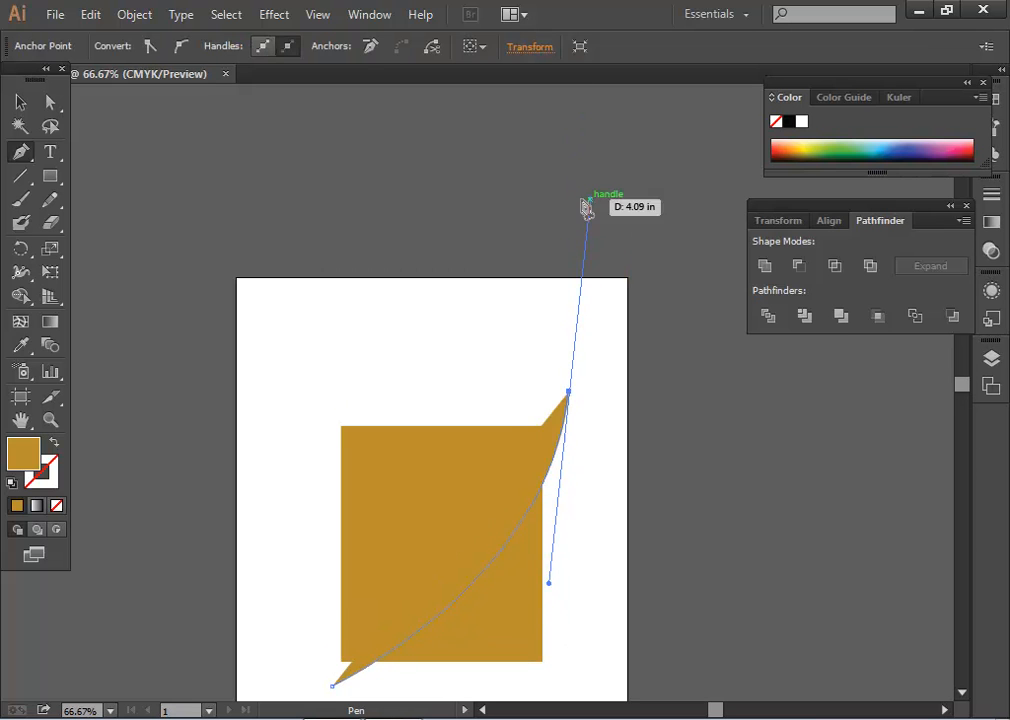
{"action": "left_click", "coordinate": [21, 105]}
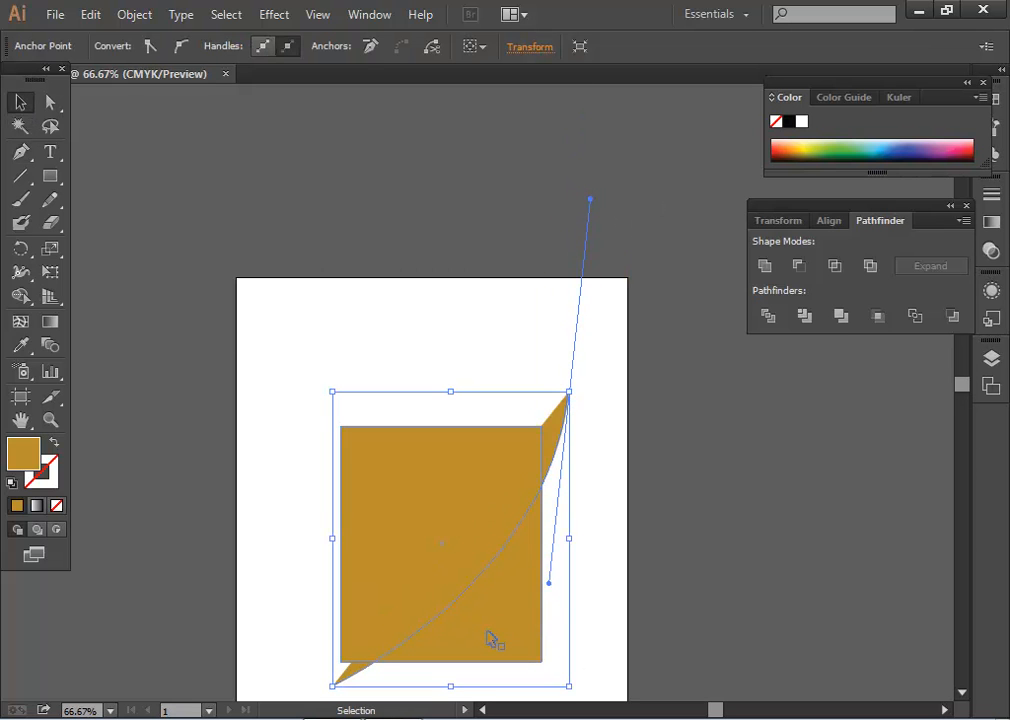
{"action": "left_click", "coordinate": [55, 443]}
{"action": "scroll", "coordinate": [557, 505], "scroll_direction": "down", "scroll_amount": 3}
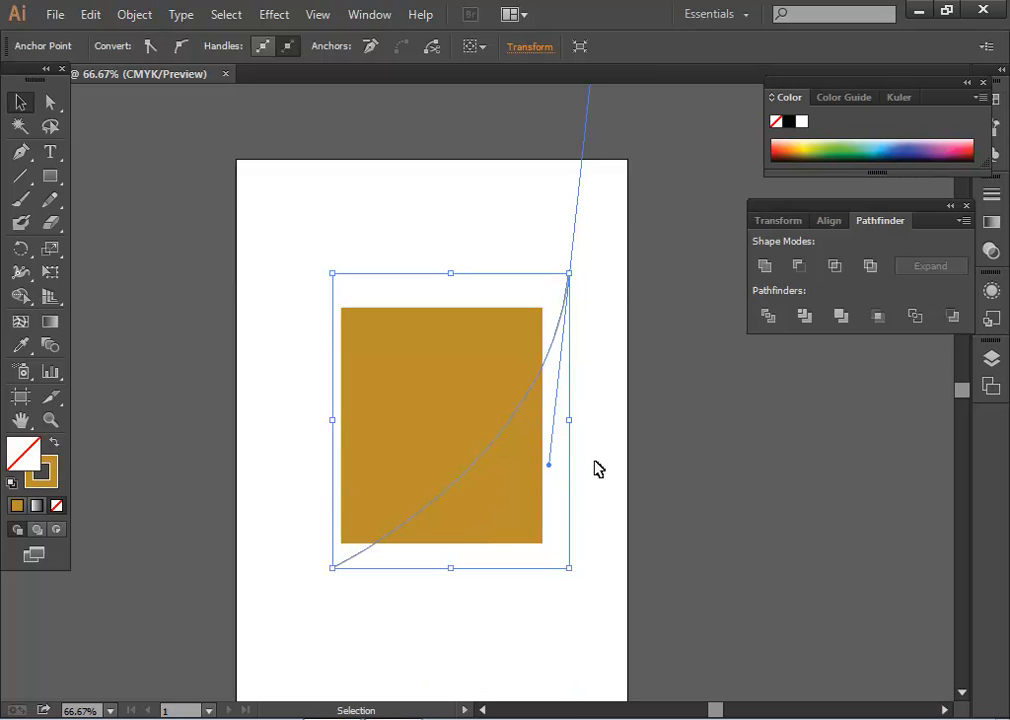
{"action": "left_click", "coordinate": [607, 623]}
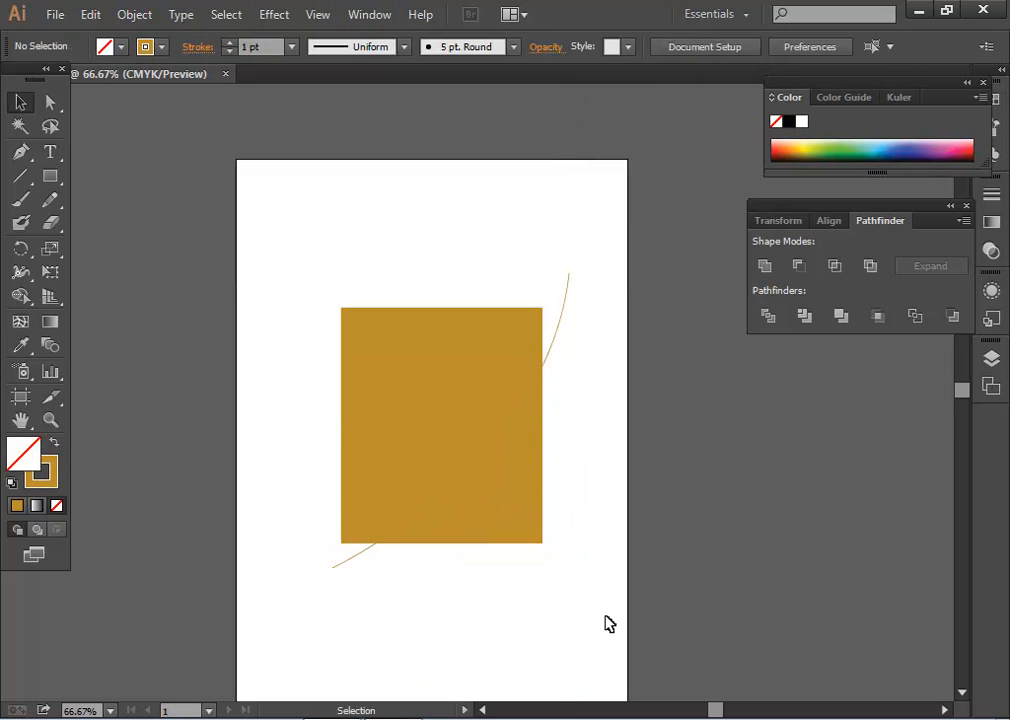
{"action": "left_click", "coordinate": [557, 332]}
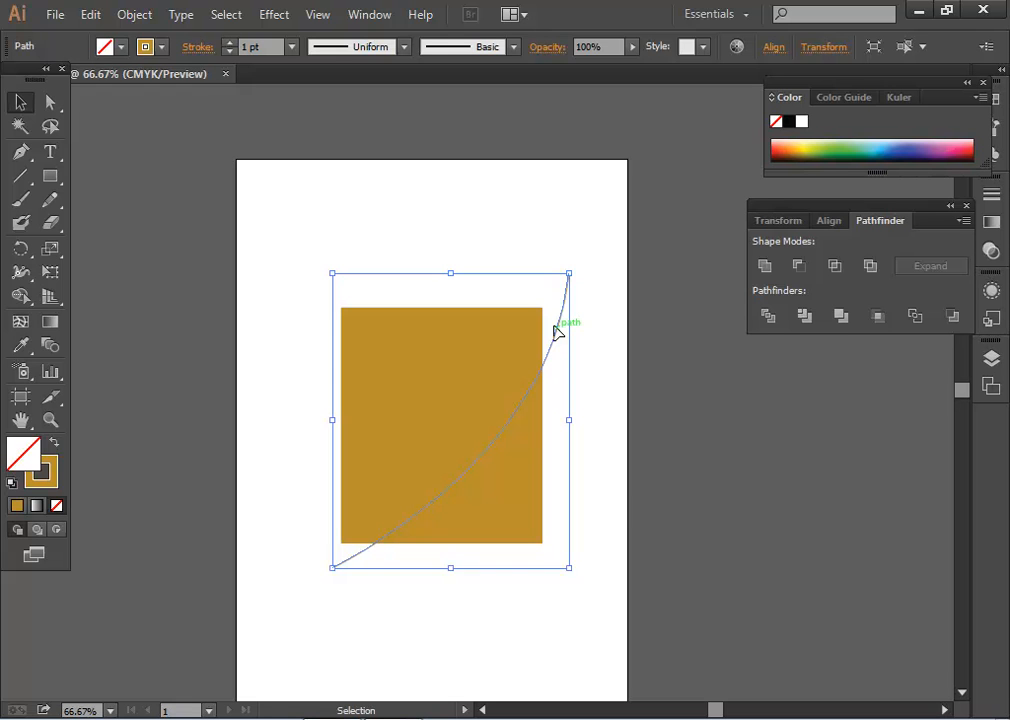
{"action": "left_click", "coordinate": [591, 512]}
Split the rectangle along the curve with Pathfinder Divide, ungroup the result and pull the lower-right piece slightly away.
{"action": "left_click_drag", "start_coordinate": [308, 373], "coordinate": [435, 579]}
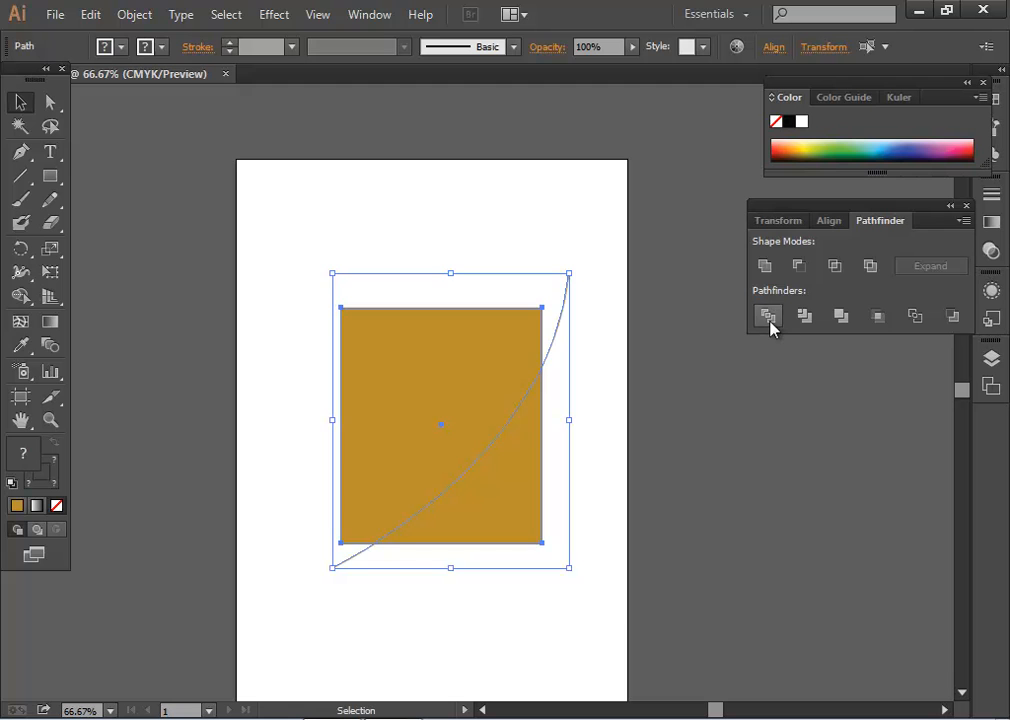
{"action": "left_click", "coordinate": [769, 317]}
{"action": "right_click", "coordinate": [474, 423]}
{"action": "left_click", "coordinate": [545, 532]}
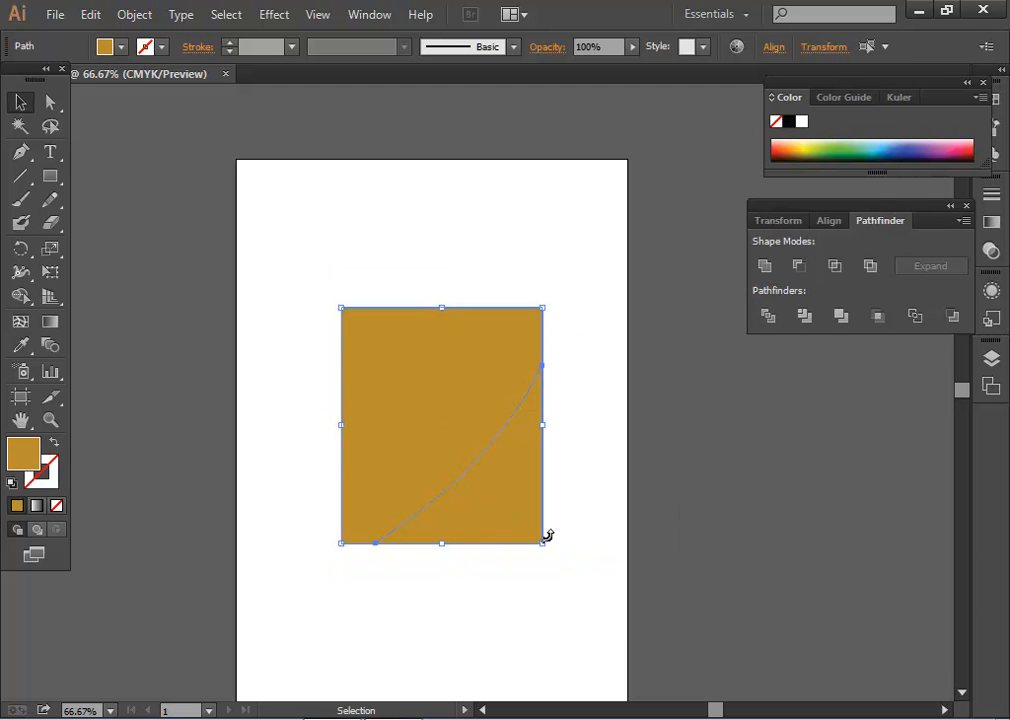
{"action": "left_click", "coordinate": [539, 604]}
{"action": "left_click_drag", "start_coordinate": [507, 541], "coordinate": [516, 556]}
{"action": "left_click", "coordinate": [570, 684]}
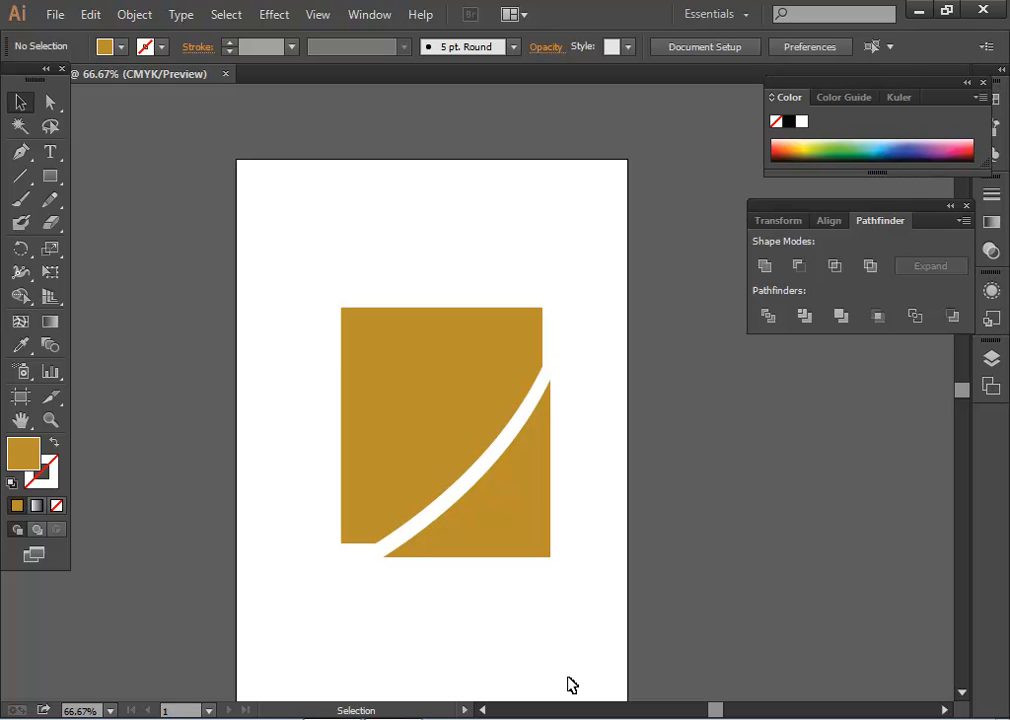
Draw a second unfilled Pen curve from beyond the rectangle's upper-left corner across both pieces to below the lower-right corner.
{"action": "left_click_drag", "start_coordinate": [579, 606], "coordinate": [600, 569]}
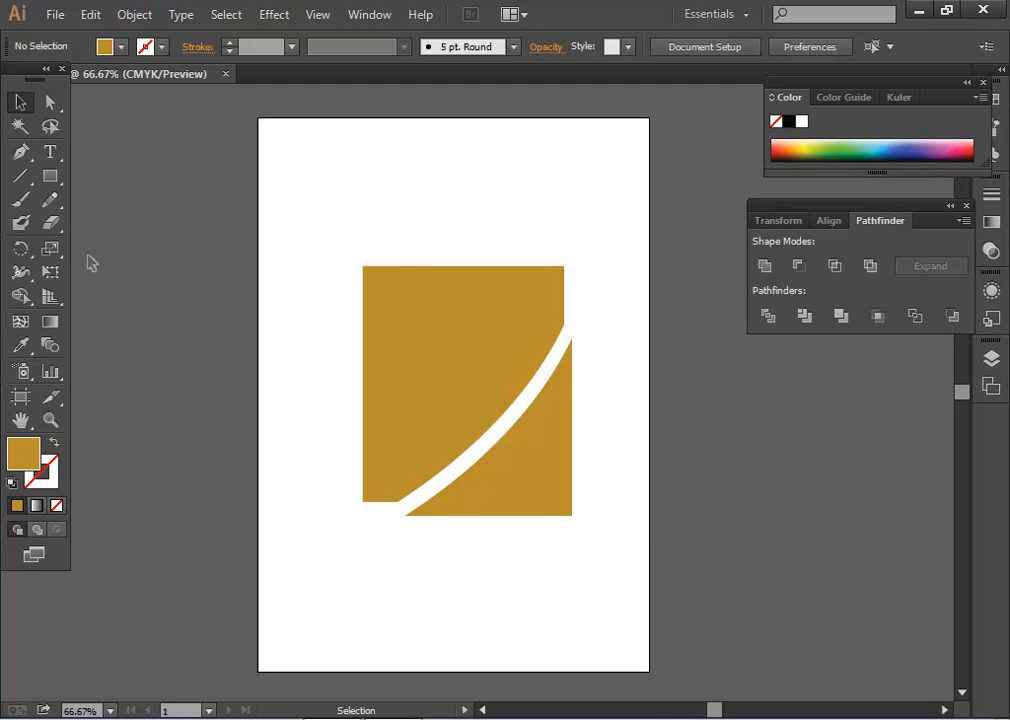
{"action": "left_click", "coordinate": [20, 151]}
{"action": "left_click", "coordinate": [346, 246]}
{"action": "mouse_move", "coordinate": [594, 562]}
{"action": "left_mouse_down"}
{"action": "mouse_move", "coordinate": [593, 624]}
{"action": "mouse_move", "coordinate": [573, 659]}
{"action": "left_mouse_up"}
{"action": "left_click", "coordinate": [54, 441]}
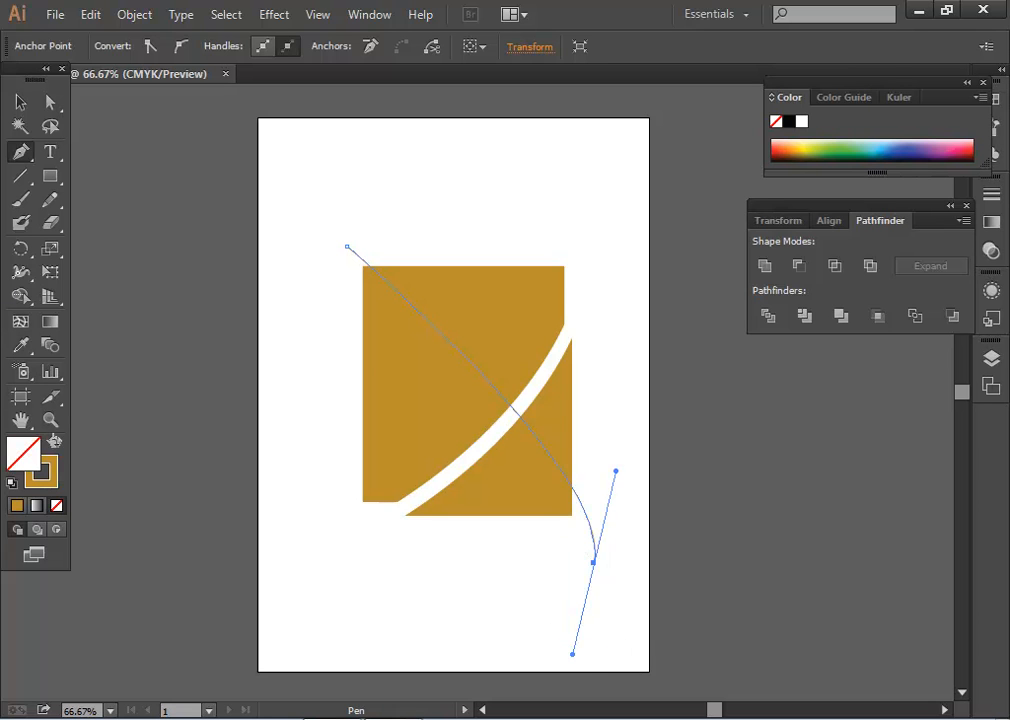
{"action": "left_click", "coordinate": [20, 101]}
Divide both pieces along the second curve, ungroup them and pull the upper and right pieces slightly away.
{"action": "left_click_drag", "start_coordinate": [347, 219], "coordinate": [586, 514]}
{"action": "left_click", "coordinate": [768, 315]}
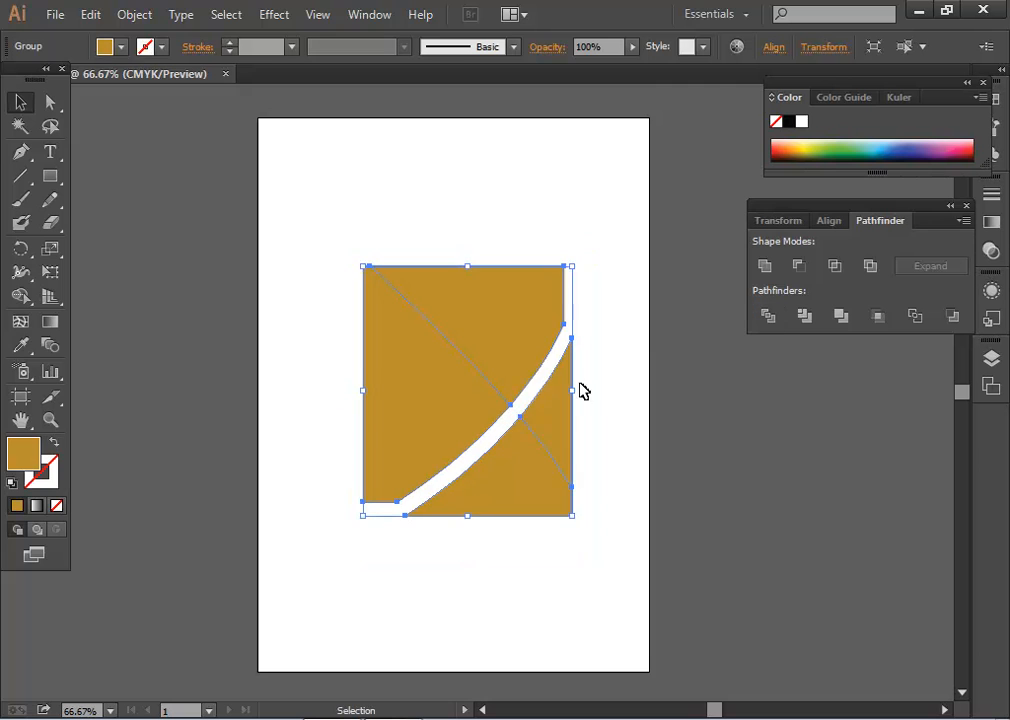
{"action": "right_click", "coordinate": [517, 355]}
{"action": "left_click", "coordinate": [629, 478]}
{"action": "left_click_drag", "start_coordinate": [495, 324], "coordinate": [503, 313]}
{"action": "left_click_drag", "start_coordinate": [566, 448], "coordinate": [571, 443]}
{"action": "left_click", "coordinate": [719, 520]}
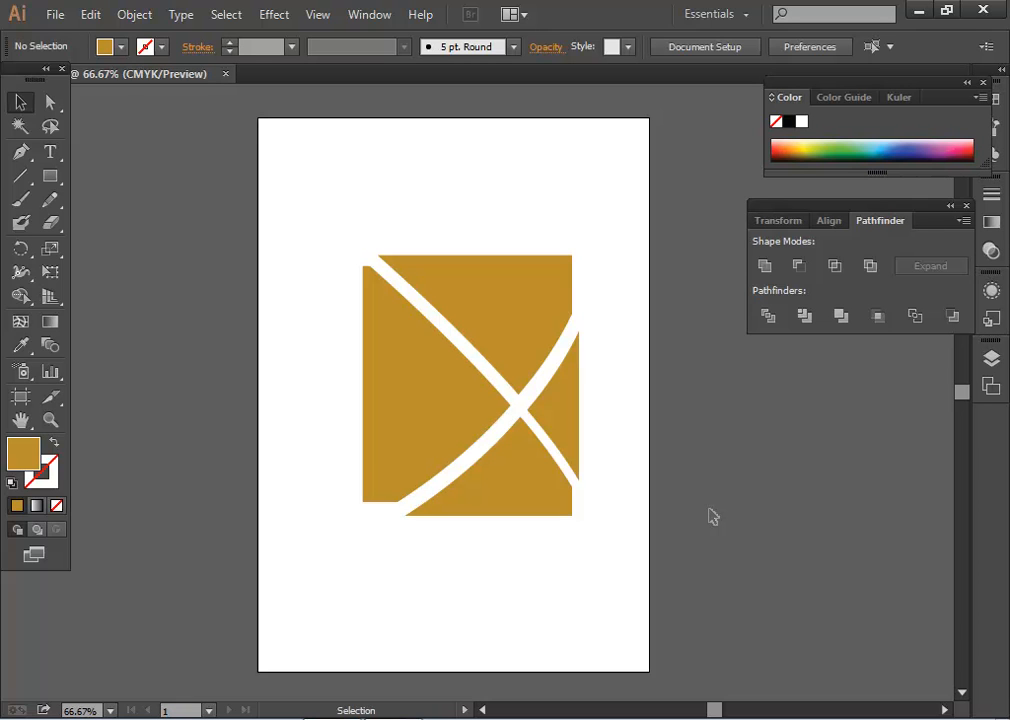
Delete all the divided pieces and draw a wide golden brown rectangle across the middle of the artboard.
{"action": "left_click_drag", "start_coordinate": [302, 219], "coordinate": [588, 587]}
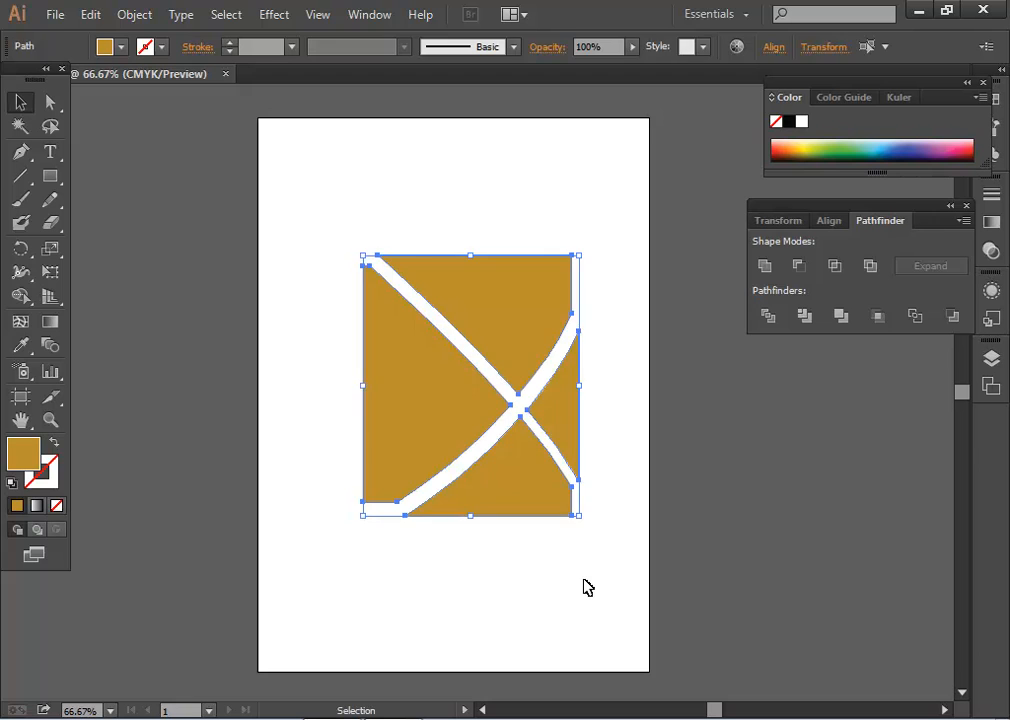
{"action": "key", "text": "Delete"}
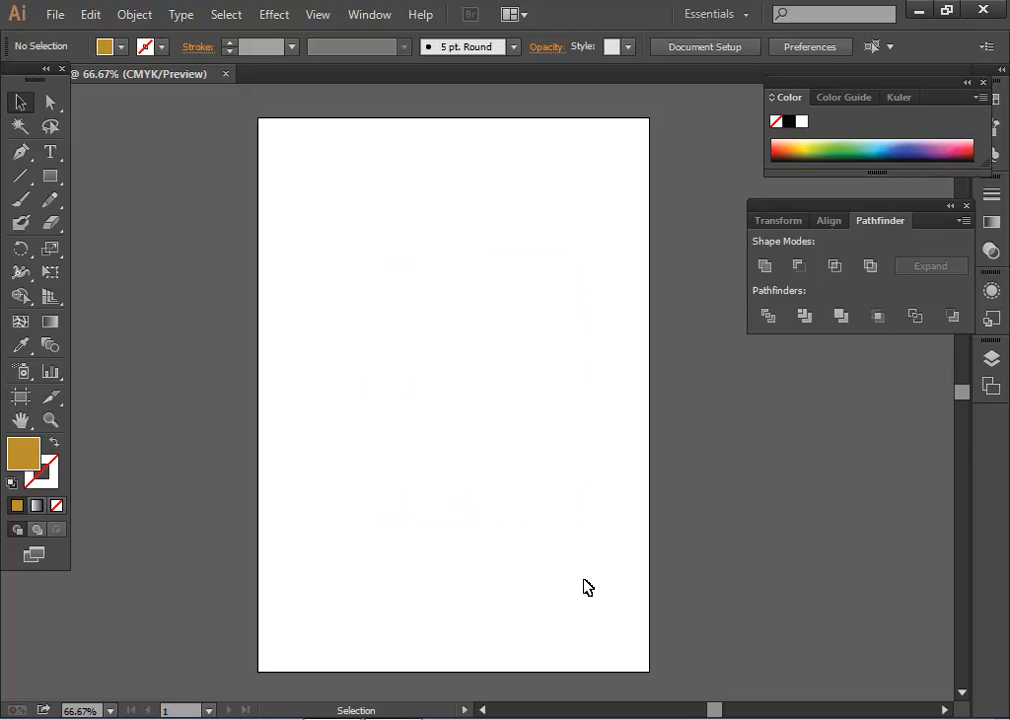
{"action": "left_click", "coordinate": [49, 176]}
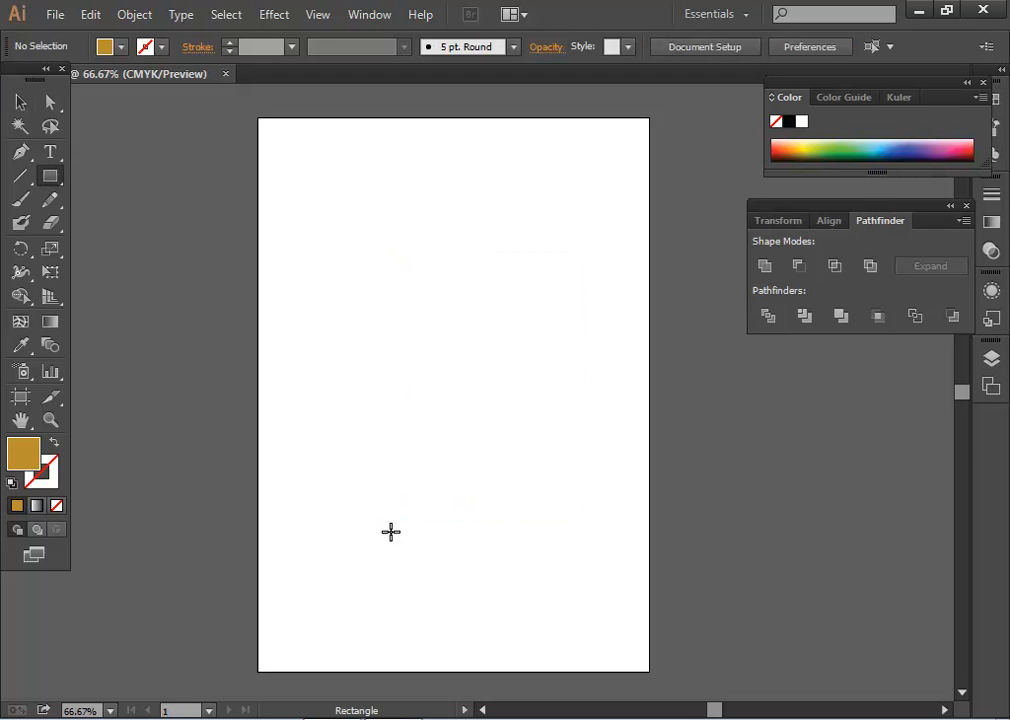
{"action": "left_click_drag", "start_coordinate": [311, 278], "coordinate": [607, 513]}
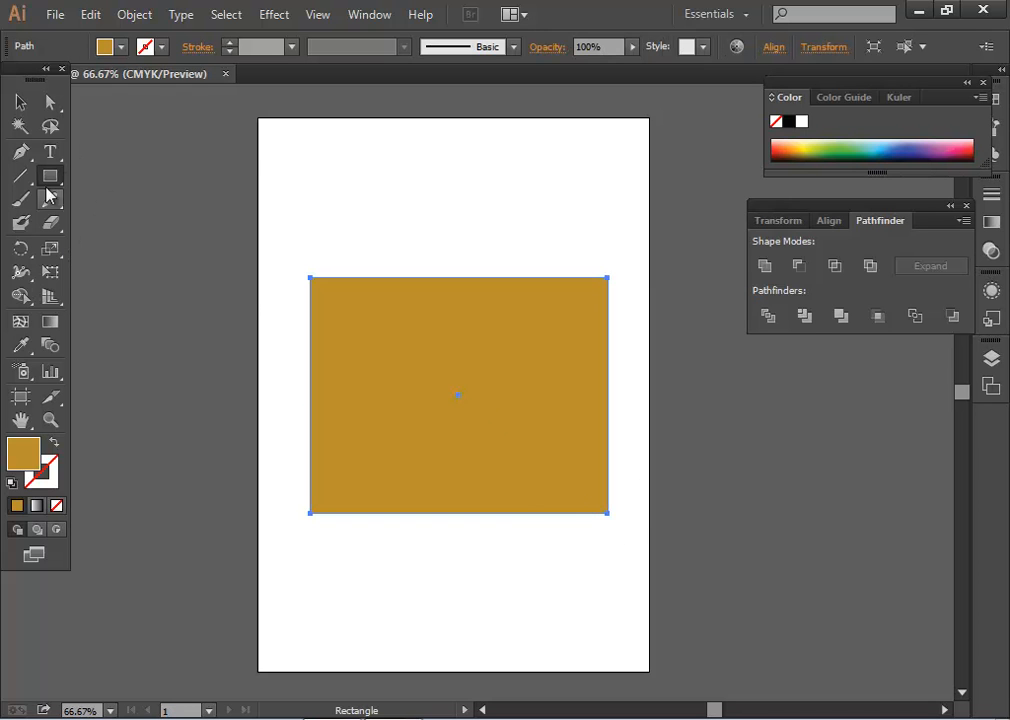
Draw a large ellipse wider than the rectangle and move it up so that it overlaps only the rectangle's upper half.
{"action": "left_click_drag", "start_coordinate": [49, 176], "coordinate": [101, 180]}
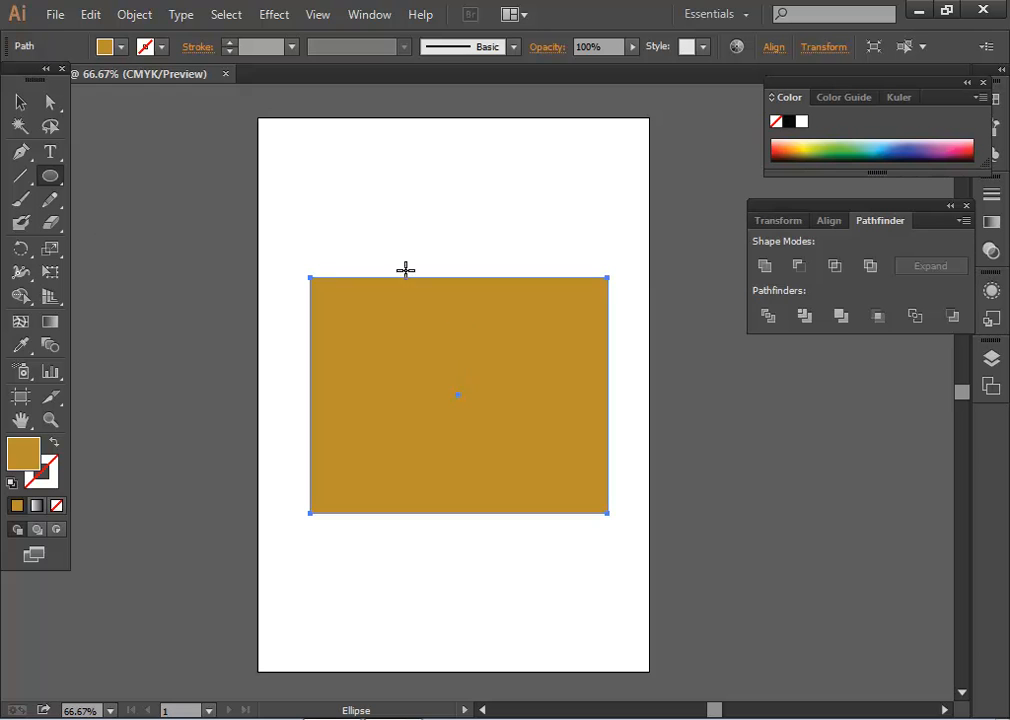
{"action": "left_click_drag", "start_coordinate": [267, 153], "coordinate": [655, 423]}
{"action": "left_click", "coordinate": [20, 102]}
{"action": "left_click_drag", "start_coordinate": [540, 411], "coordinate": [540, 381]}
{"action": "left_click", "coordinate": [537, 609]}
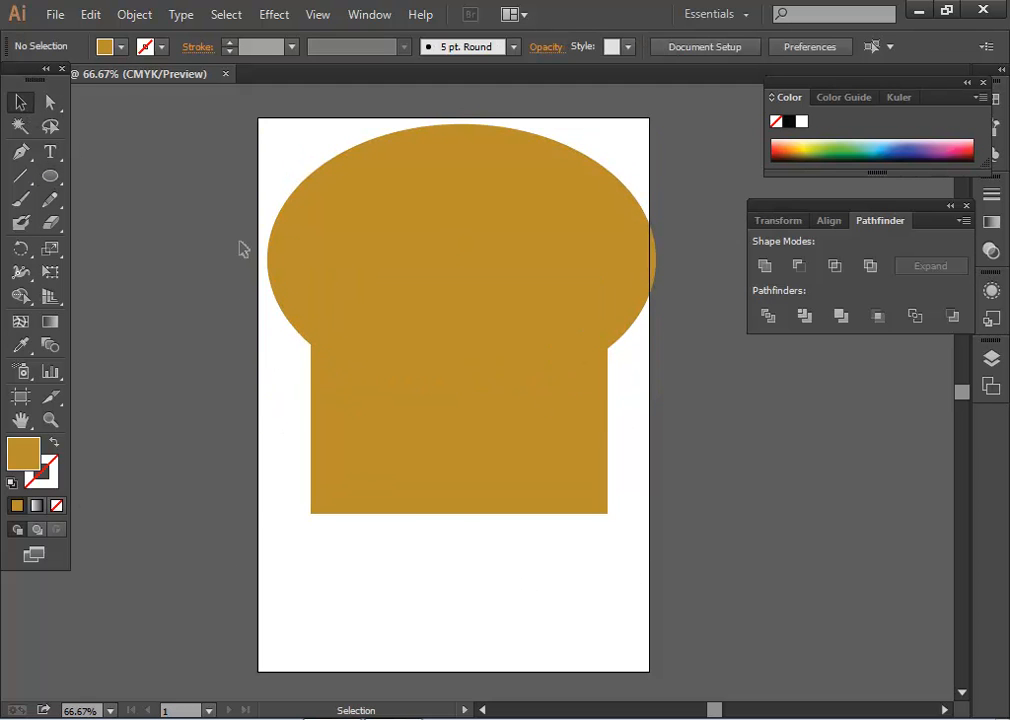
Divide the overlapping ellipse and rectangle with Pathfinder and ungroup the resulting pieces.
{"action": "left_click_drag", "start_coordinate": [243, 250], "coordinate": [459, 433]}
{"action": "left_click", "coordinate": [768, 316]}
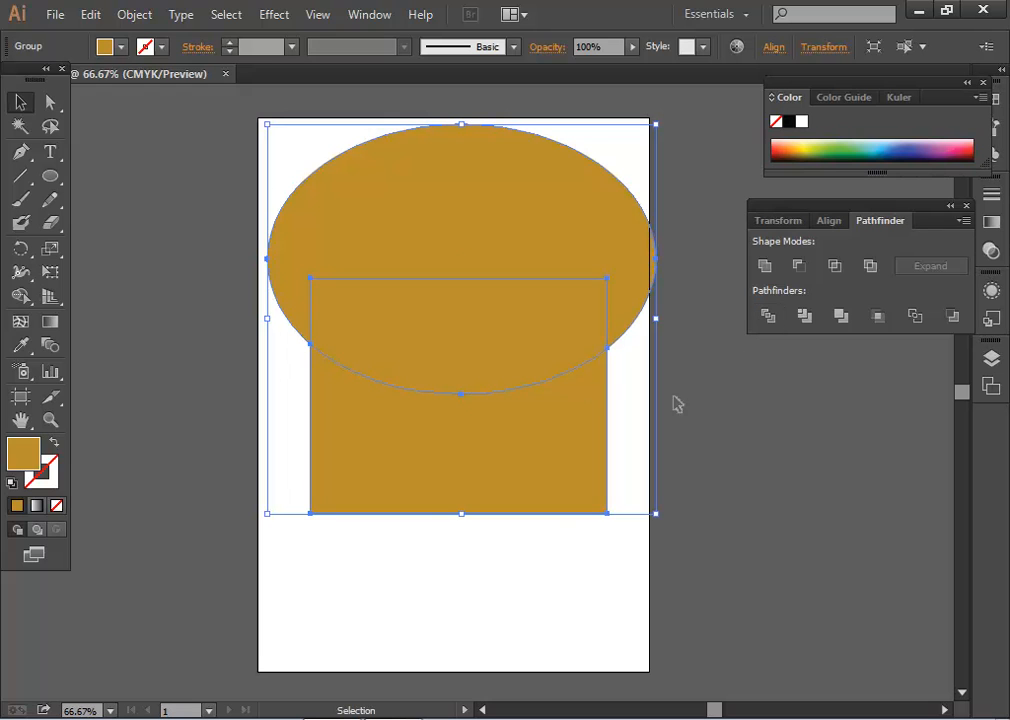
{"action": "right_click", "coordinate": [558, 413]}
{"action": "left_click", "coordinate": [658, 518]}
{"action": "left_click", "coordinate": [618, 548]}
Delete the ellipse's upper piece and the piece where the ellipse overlaps the rectangle.
{"action": "left_click", "coordinate": [500, 240]}
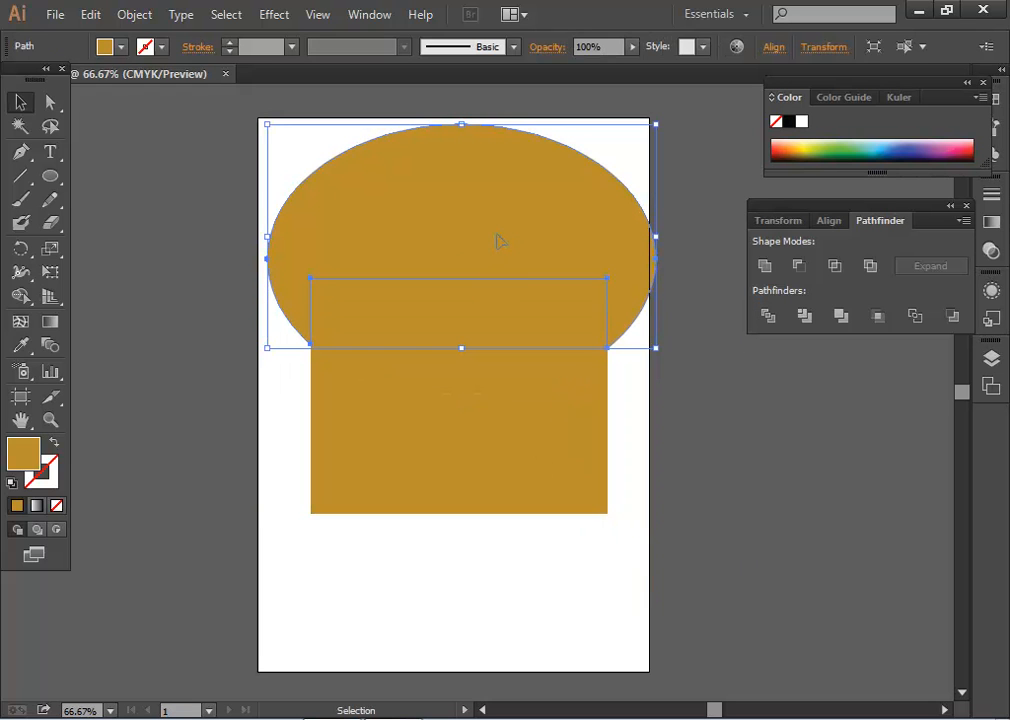
{"action": "key", "text": "Delete"}
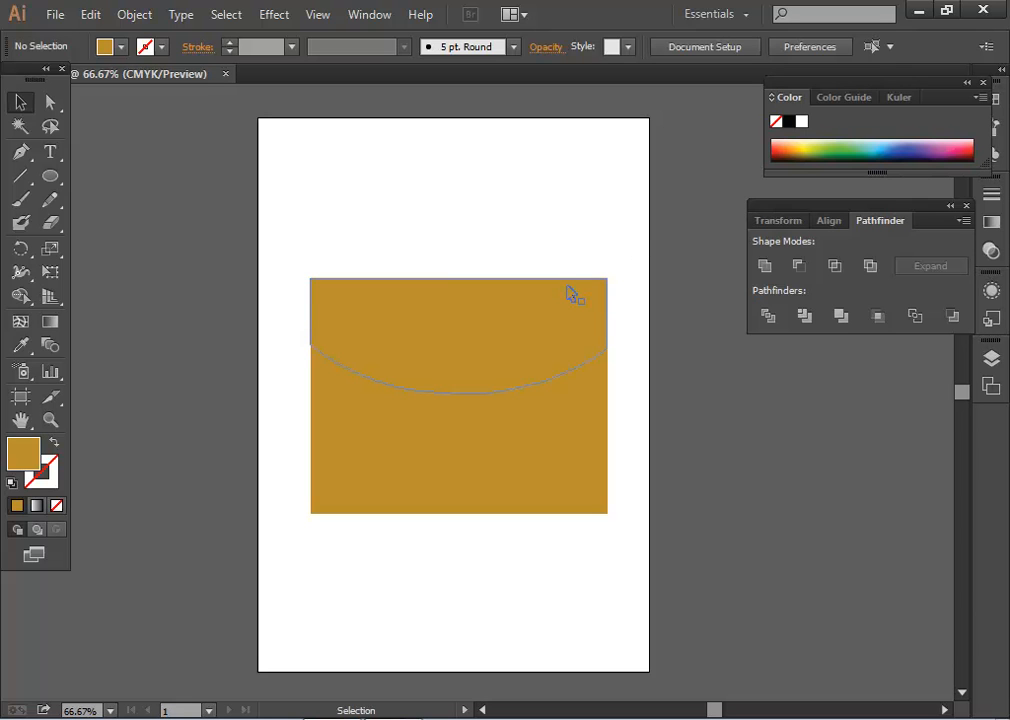
{"action": "left_click", "coordinate": [533, 334]}
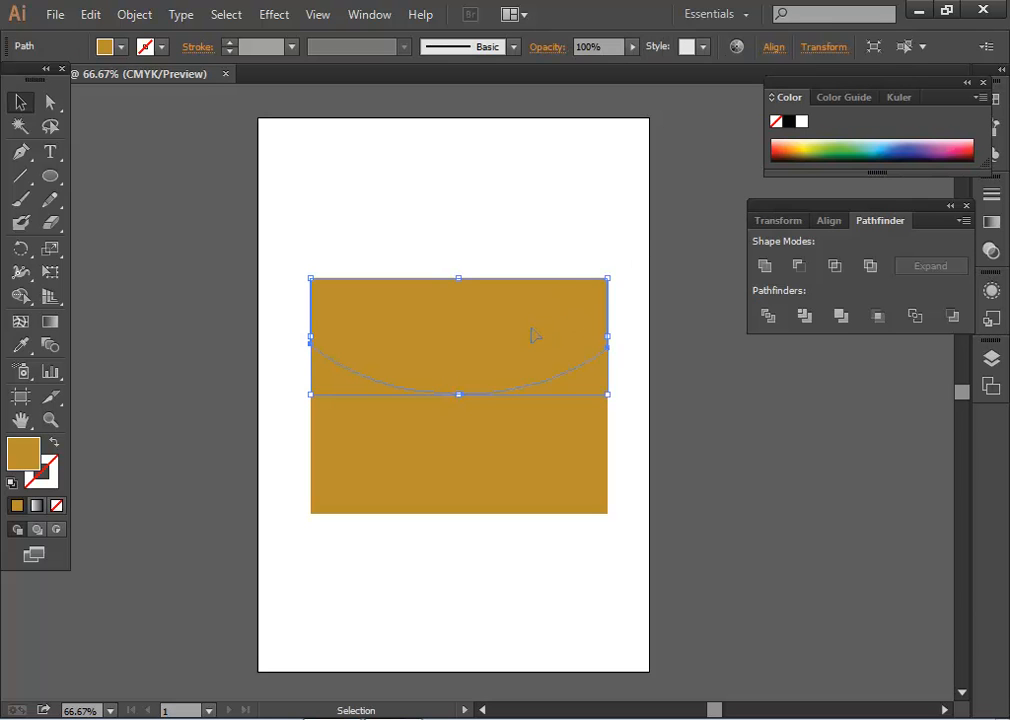
{"action": "key", "text": "Delete"}
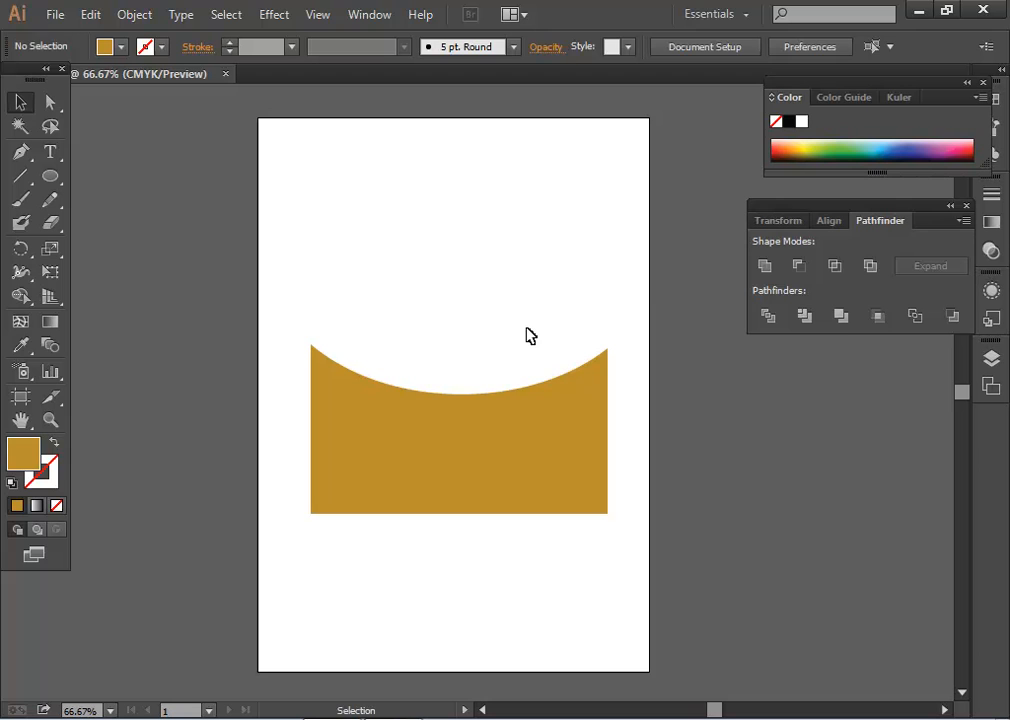
Undo the two deletions and select the ellipse piece and the overlap piece in turn to examine their outlines.
{"action": "key", "text": "ctrl+z"}
{"action": "left_click", "coordinate": [394, 553]}
{"action": "left_click", "coordinate": [511, 217]}
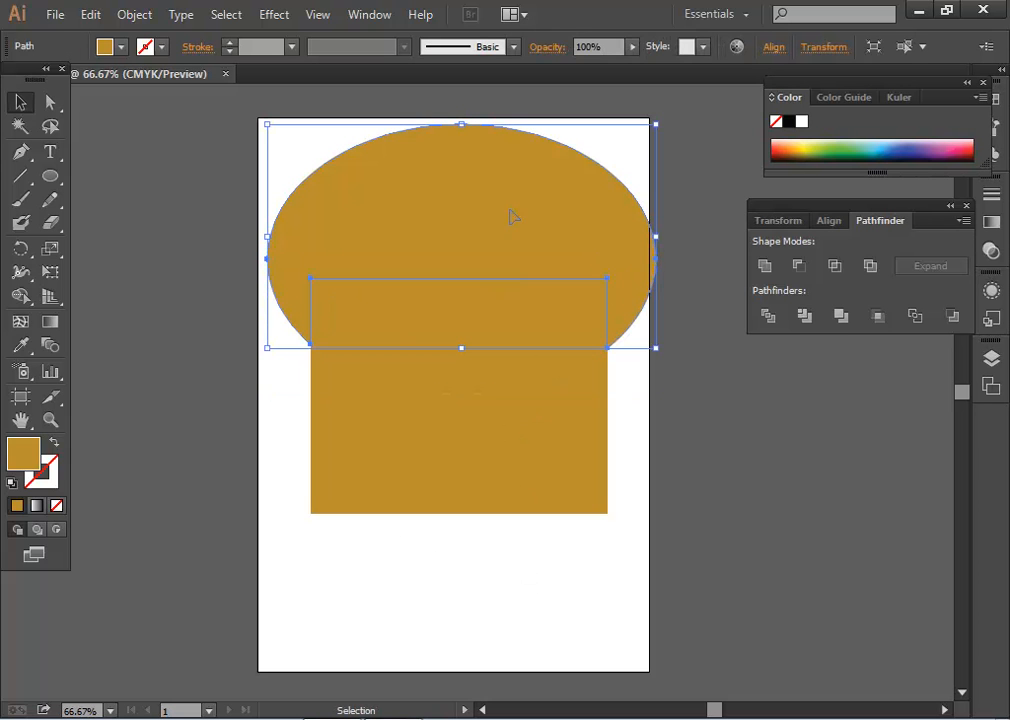
{"action": "left_click", "coordinate": [509, 588]}
{"action": "left_click", "coordinate": [475, 236]}
{"action": "left_click", "coordinate": [476, 350]}
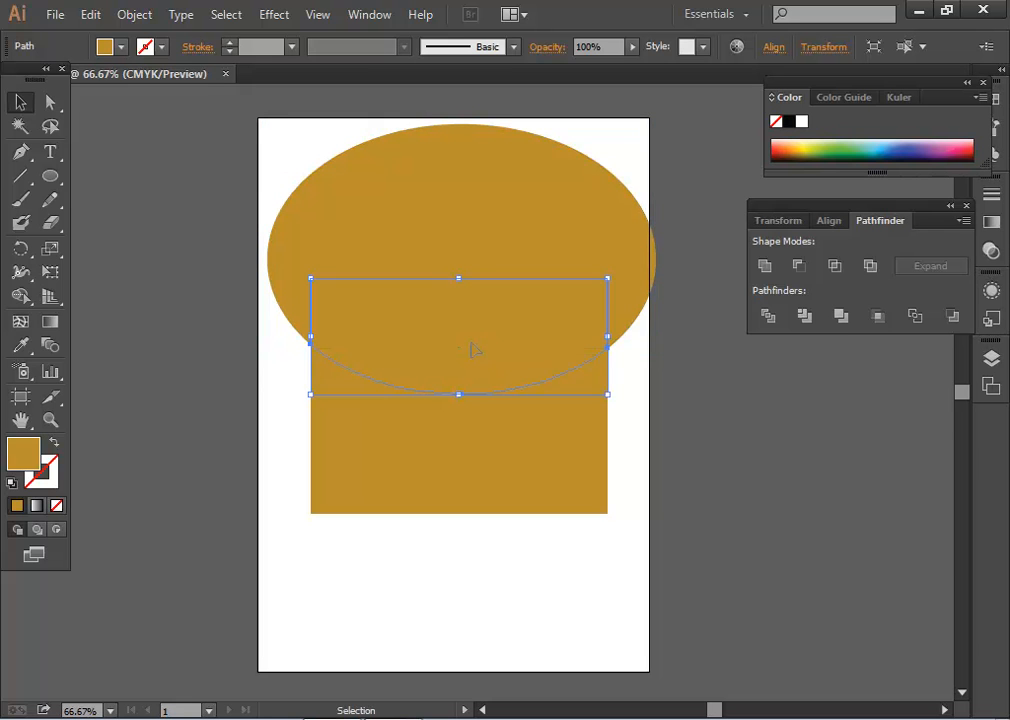
Delete the divided pieces one by one: the ellipse's upper piece, the overlap piece and the remaining concave rectangle.
{"action": "left_click", "coordinate": [478, 248]}
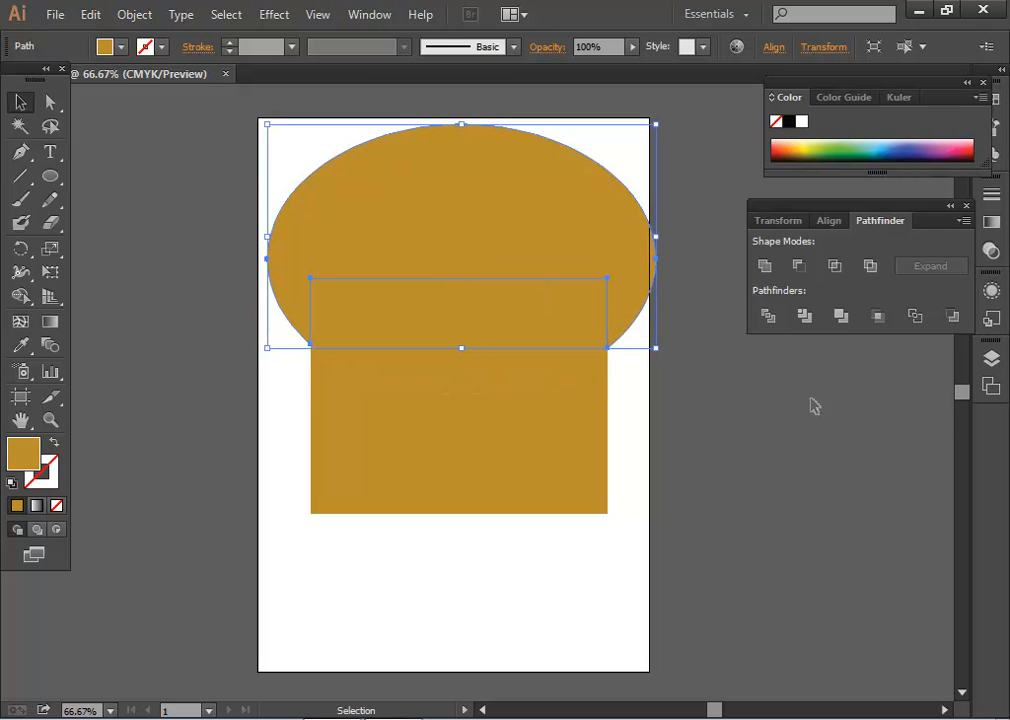
{"action": "key", "text": "Delete"}
{"action": "left_click", "coordinate": [437, 347]}
{"action": "key", "text": "Delete"}
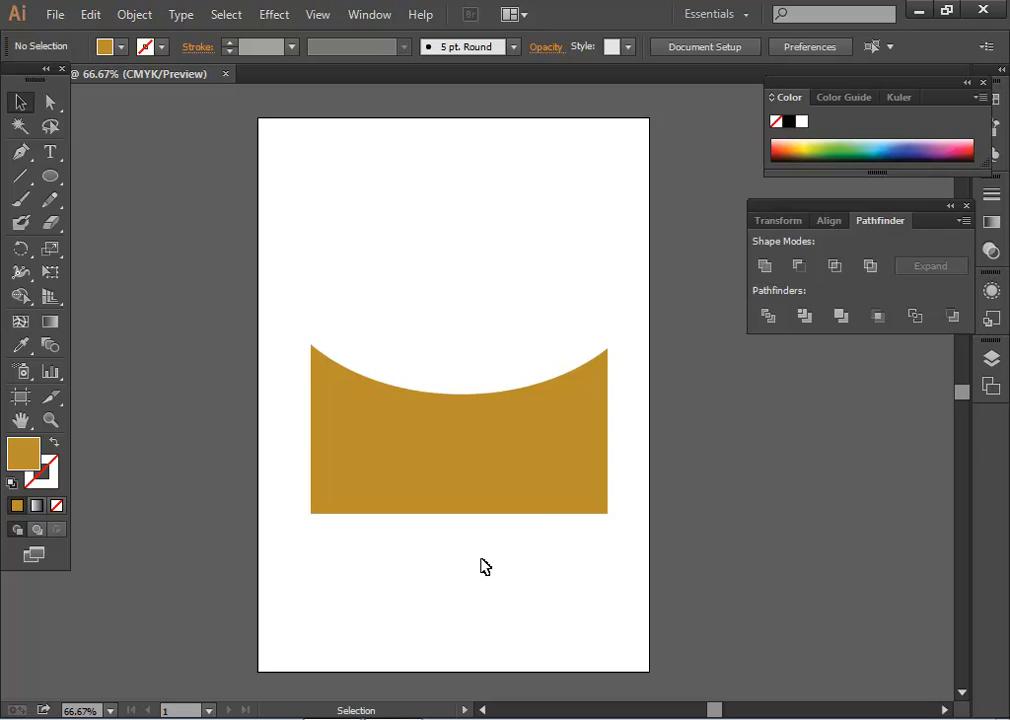
{"action": "left_click", "coordinate": [550, 469]}
{"action": "key", "text": "Delete"}
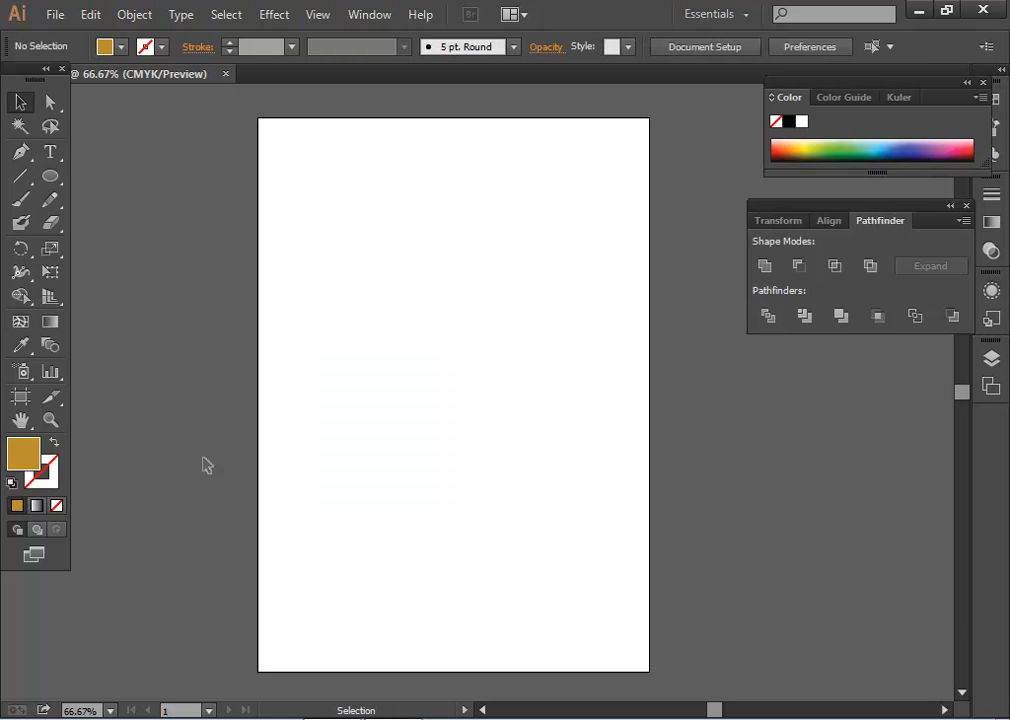
Draw a golden brown square and move it to the middle of the artboard.
{"action": "left_click", "coordinate": [52, 180]}
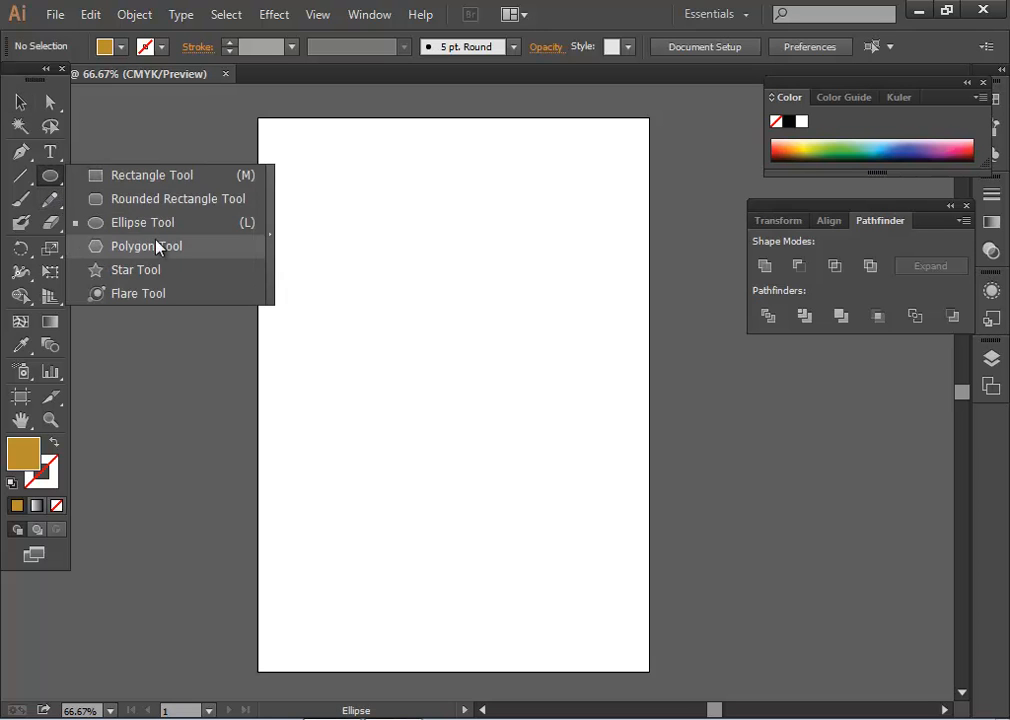
{"action": "left_click", "coordinate": [152, 175]}
{"action": "left_click_drag", "start_coordinate": [387, 331], "coordinate": [585, 539]}
{"action": "left_click", "coordinate": [20, 102]}
{"action": "left_click_drag", "start_coordinate": [515, 442], "coordinate": [474, 413]}
Draw a five-pointed star across the square's upper edge, with its top point extending above the square.
{"action": "left_click", "coordinate": [52, 177]}
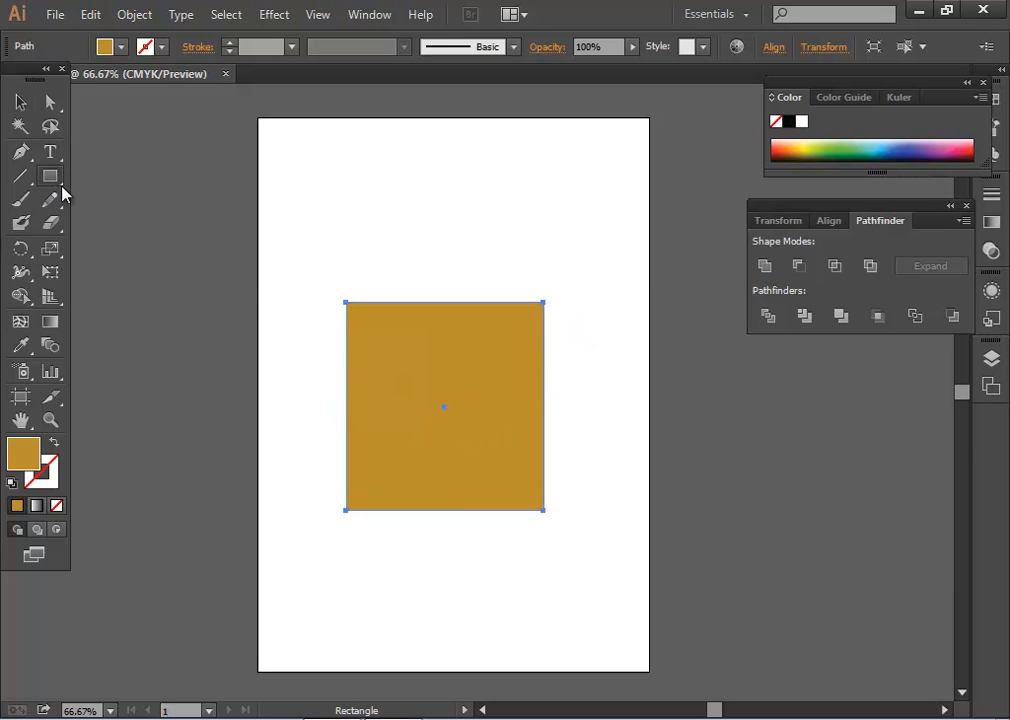
{"action": "left_click_drag", "start_coordinate": [57, 177], "coordinate": [185, 270]}
{"action": "left_click_drag", "start_coordinate": [449, 308], "coordinate": [476, 390]}
{"action": "left_click", "coordinate": [30, 101]}
{"action": "left_click", "coordinate": [555, 413]}
Divide the overlapping star and square with Pathfinder and ungroup the resulting pieces.
{"action": "left_click_drag", "start_coordinate": [353, 242], "coordinate": [489, 410]}
{"action": "key", "text": "ctrl+g"}
{"action": "right_click", "coordinate": [530, 403]}
{"action": "left_click", "coordinate": [579, 517]}
{"action": "left_click", "coordinate": [597, 537]}
Pull the star's top piece up, the overlap piece to the upper left and the notched square slightly down.
{"action": "left_click_drag", "start_coordinate": [451, 296], "coordinate": [492, 247]}
{"action": "left_click_drag", "start_coordinate": [440, 332], "coordinate": [249, 223]}
{"action": "left_click", "coordinate": [311, 415]}
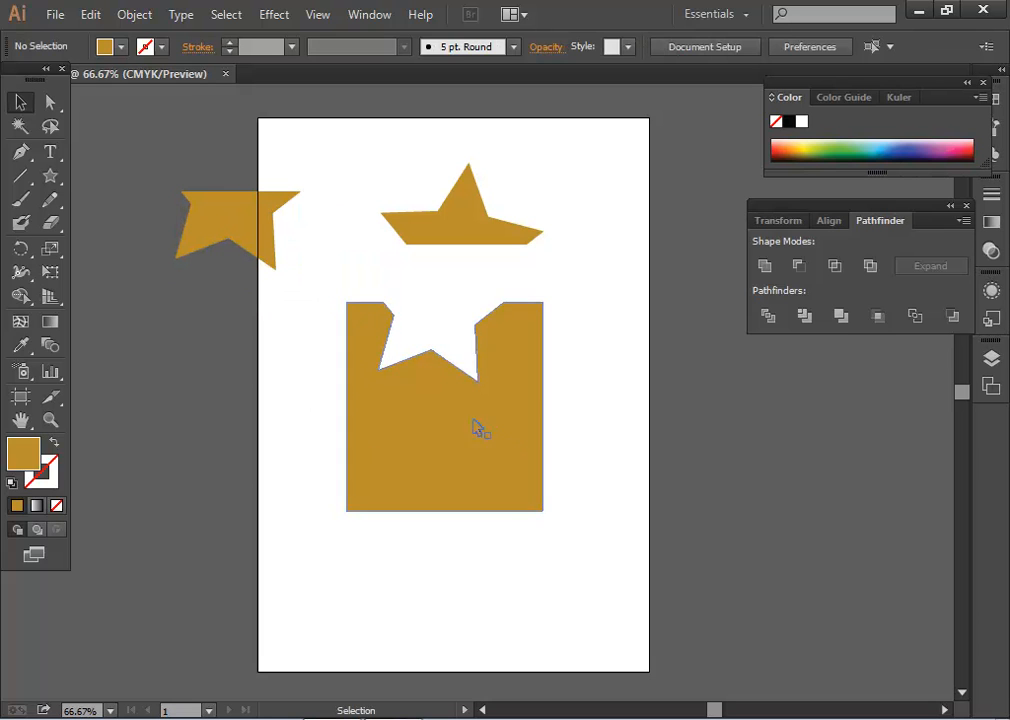
{"action": "left_click_drag", "start_coordinate": [537, 488], "coordinate": [537, 519]}
{"action": "left_click", "coordinate": [638, 625]}
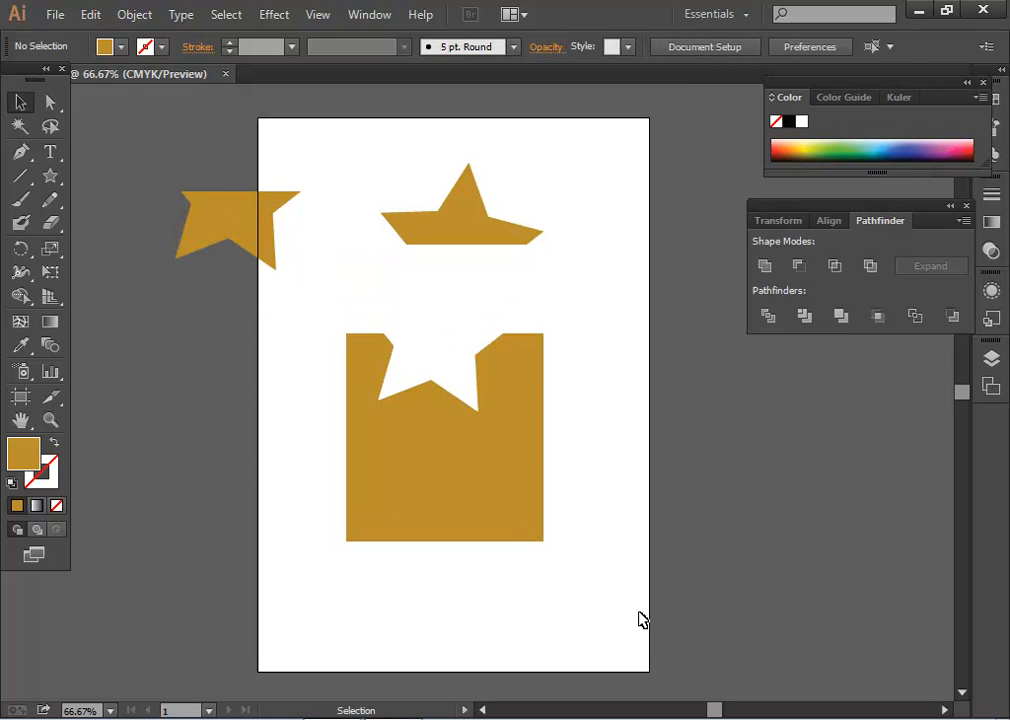
Delete all the star and square pieces and draw a tall golden brown ellipse in the artboard's upper half.
{"action": "left_click_drag", "start_coordinate": [198, 157], "coordinate": [524, 443]}
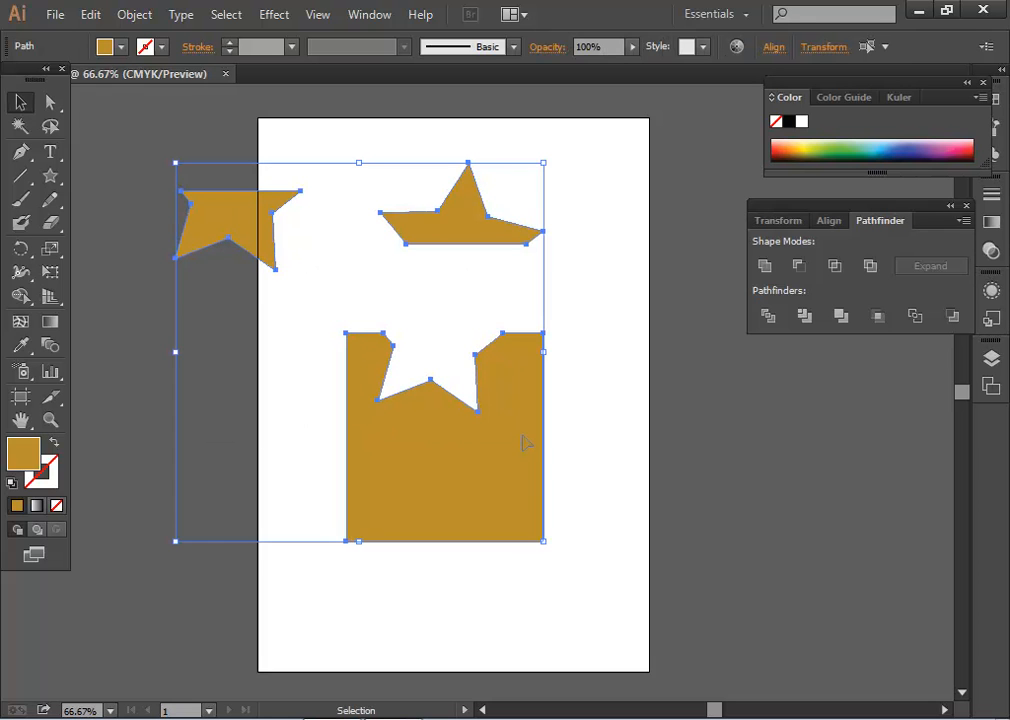
{"action": "key", "text": "Delete"}
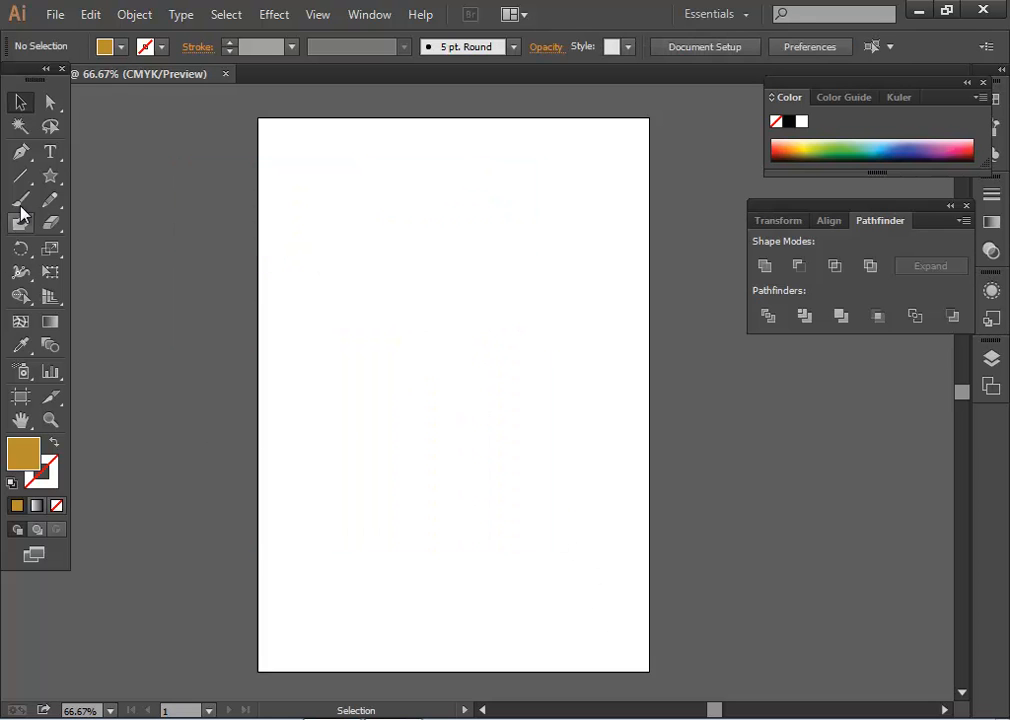
{"action": "left_click_drag", "start_coordinate": [55, 180], "coordinate": [98, 182]}
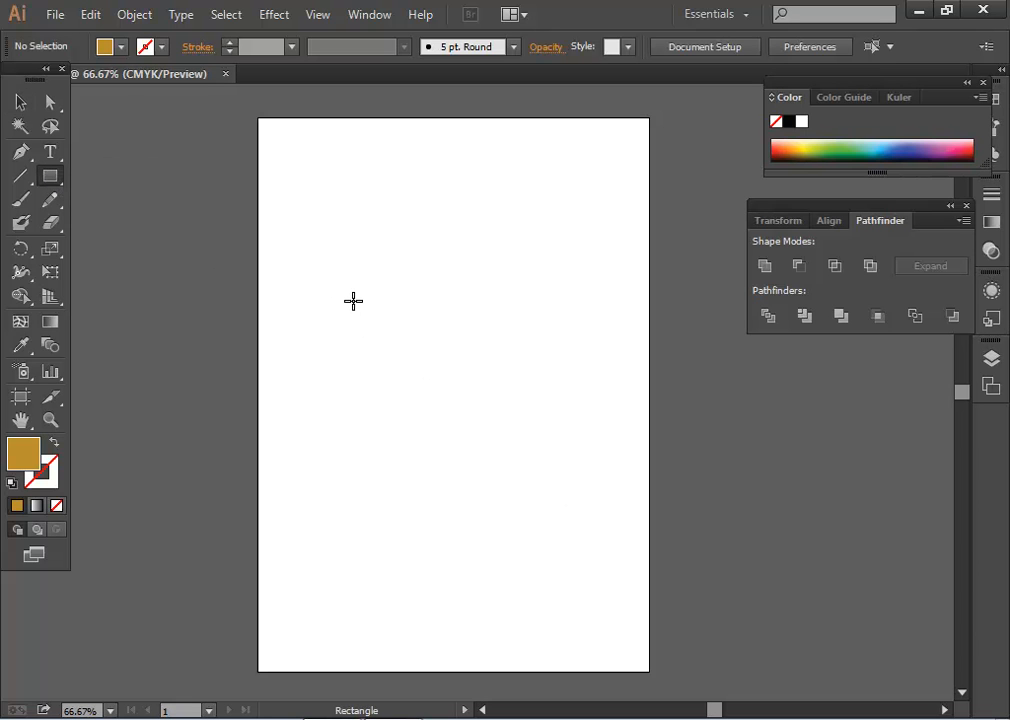
{"action": "left_click_drag", "start_coordinate": [55, 187], "coordinate": [104, 223]}
{"action": "left_click_drag", "start_coordinate": [379, 290], "coordinate": [568, 523]}
{"action": "left_click", "coordinate": [20, 102]}
{"action": "left_click_drag", "start_coordinate": [485, 489], "coordinate": [454, 388]}
{"action": "left_click", "coordinate": [233, 511]}
Add a black letter s as text, enlarge it to about the ellipse's height and place it over the ellipse.
{"action": "left_click", "coordinate": [50, 151]}
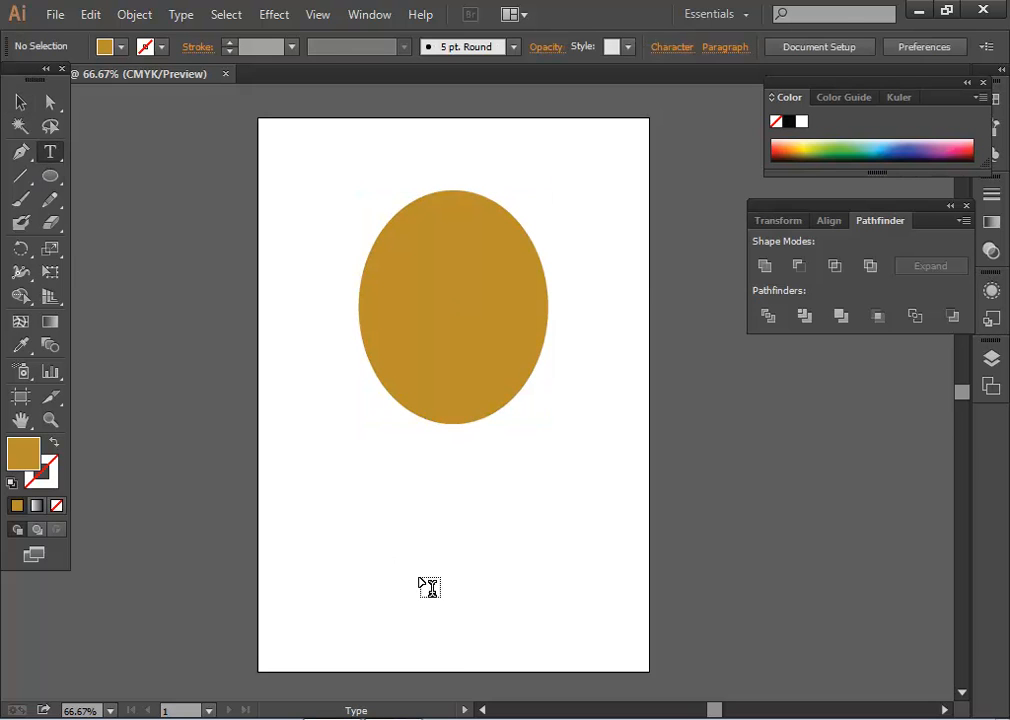
{"action": "left_click", "coordinate": [415, 574]}
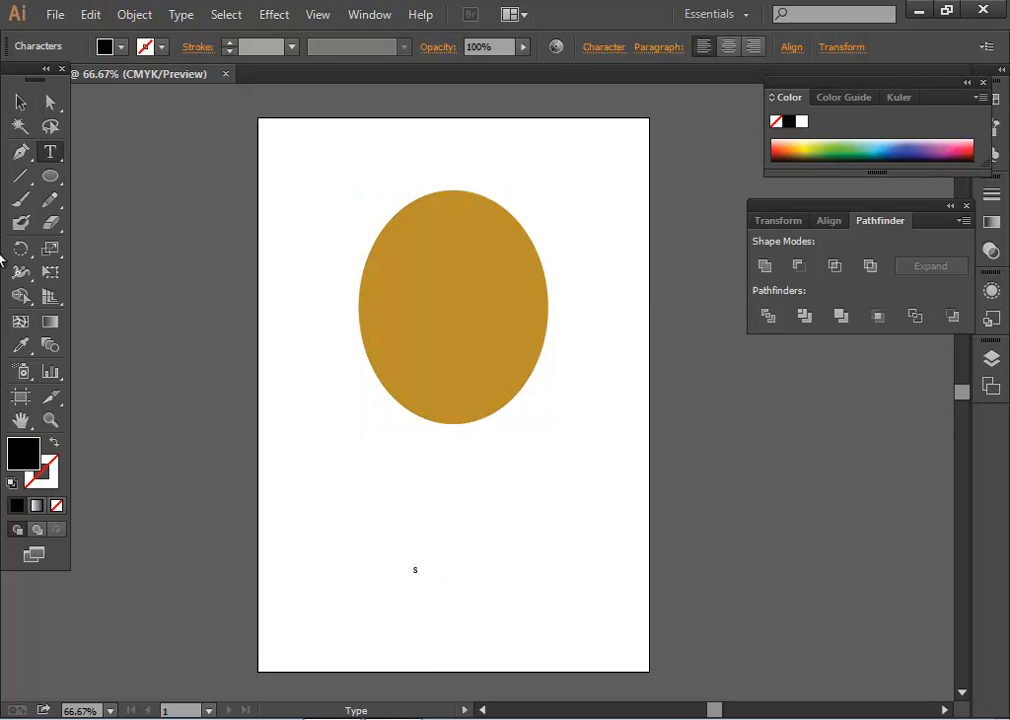
{"action": "left_click", "coordinate": [20, 102]}
{"action": "left_click_drag", "start_coordinate": [425, 581], "coordinate": [509, 702]}
{"action": "left_click_drag", "start_coordinate": [418, 463], "coordinate": [517, 571]}
{"action": "left_click_drag", "start_coordinate": [593, 471], "coordinate": [602, 602]}
{"action": "left_click_drag", "start_coordinate": [494, 617], "coordinate": [553, 385]}
{"action": "left_click", "coordinate": [641, 700]}
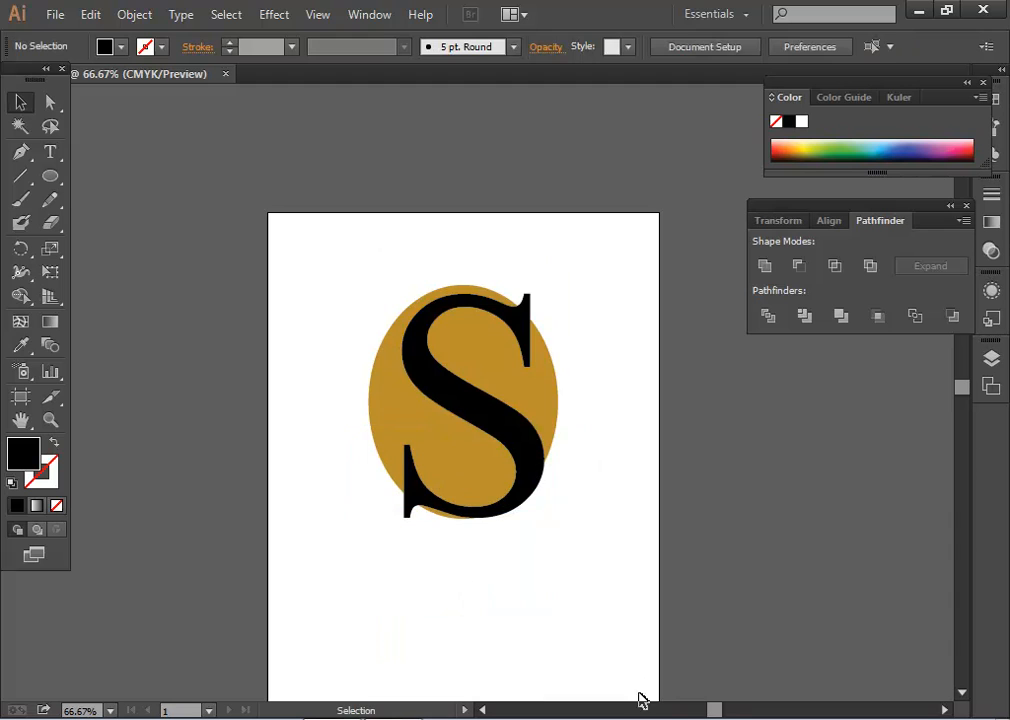
Select the letter over the ellipse and look up its Create Outlines option without applying it.
{"action": "left_click_drag", "start_coordinate": [340, 328], "coordinate": [479, 483]}
{"action": "left_click", "coordinate": [624, 541]}
{"action": "left_click", "coordinate": [523, 467]}
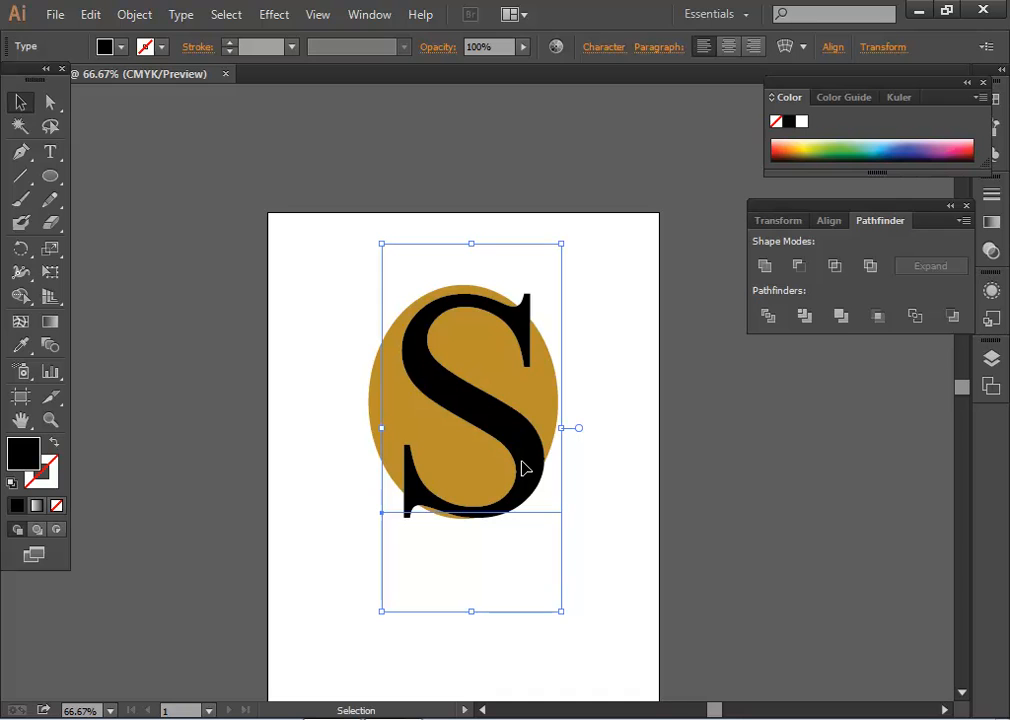
{"action": "right_click", "coordinate": [522, 467]}
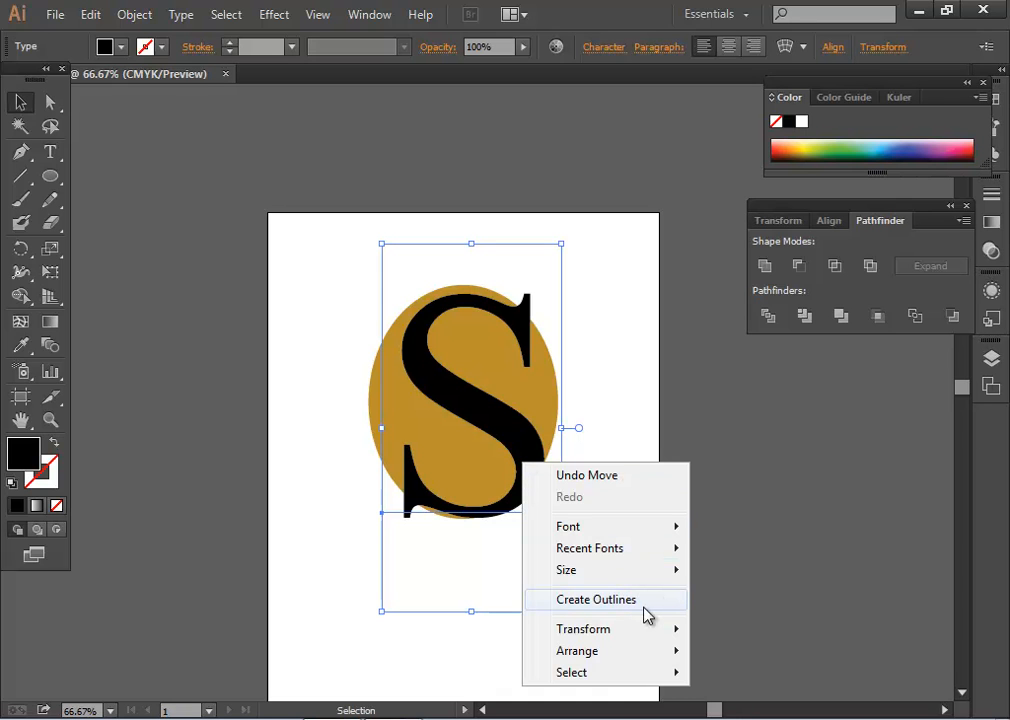
{"action": "left_click", "coordinate": [712, 431]}
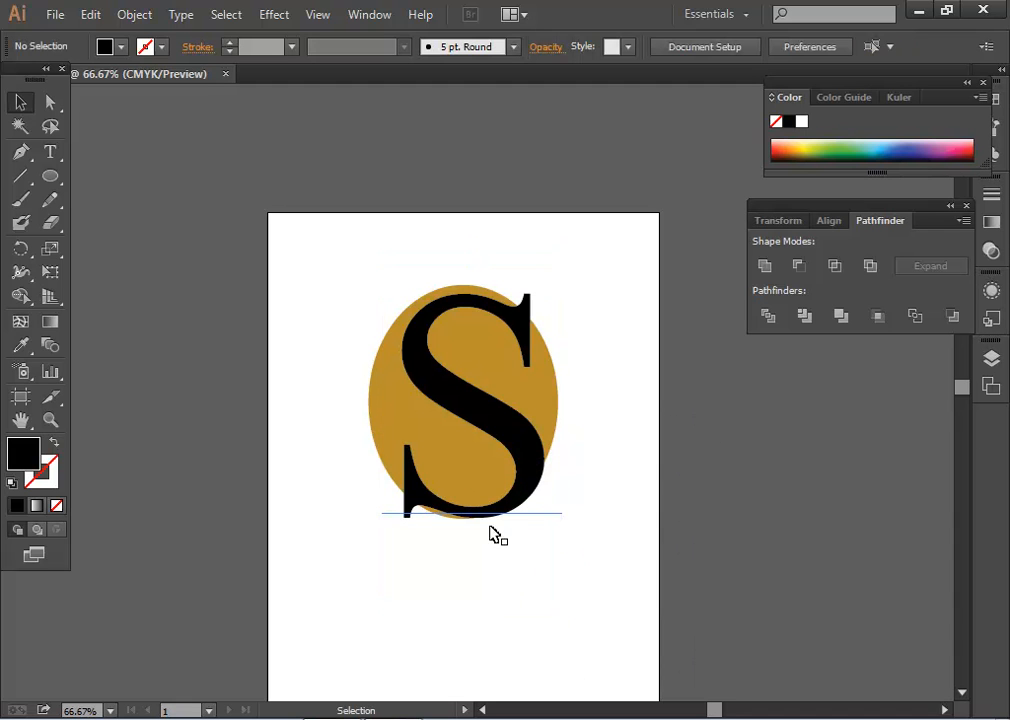
Duplicate the letter and place the copy below the ellipse.
{"action": "key", "text": "space"}
{"action": "left_click_drag", "start_coordinate": [577, 555], "coordinate": [577, 466]}
{"action": "key", "text": "space"}
{"action": "left_click_drag", "start_coordinate": [521, 302], "coordinate": [501, 570]}
{"action": "left_click", "coordinate": [656, 515]}
Place a text cursor in the letter over the ellipse to check whether it is editable text.
{"action": "left_click", "coordinate": [521, 318]}
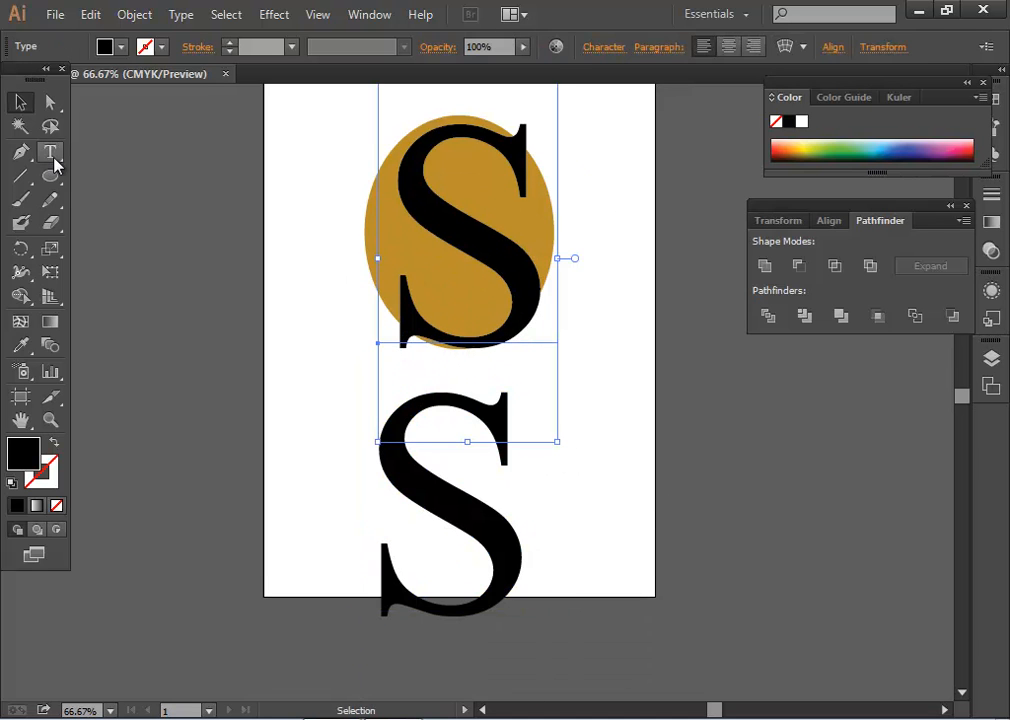
{"action": "left_click", "coordinate": [50, 152]}
{"action": "left_click", "coordinate": [532, 268]}
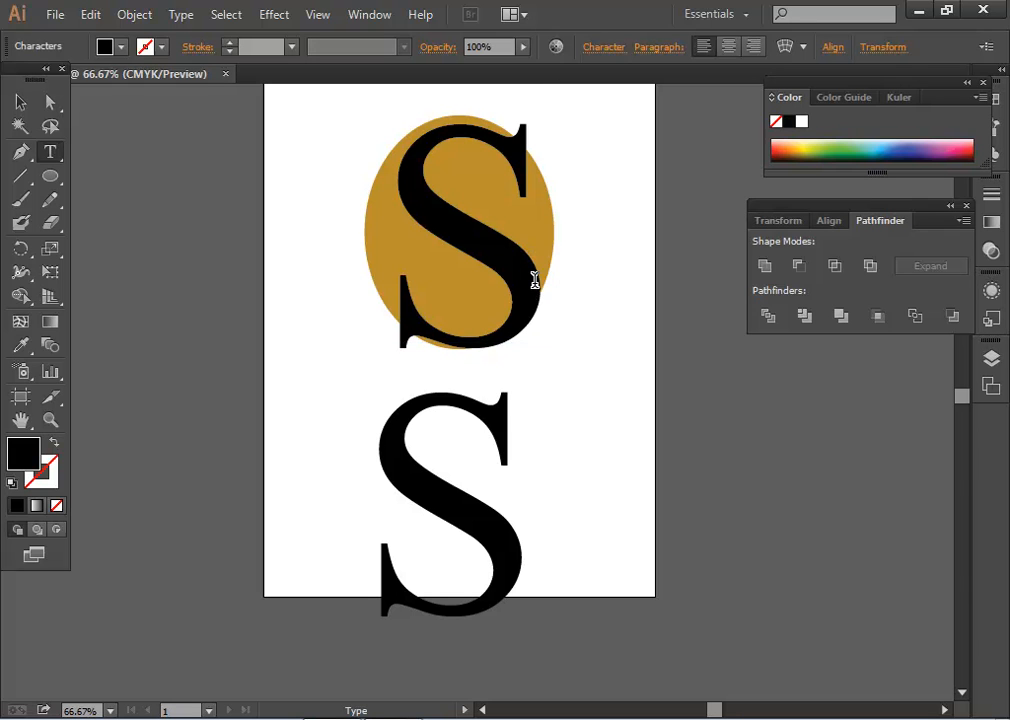
{"action": "left_click", "coordinate": [20, 102]}
{"action": "left_click", "coordinate": [668, 411]}
Convert the lower copy of the letter to outlines.
{"action": "left_click", "coordinate": [502, 556]}
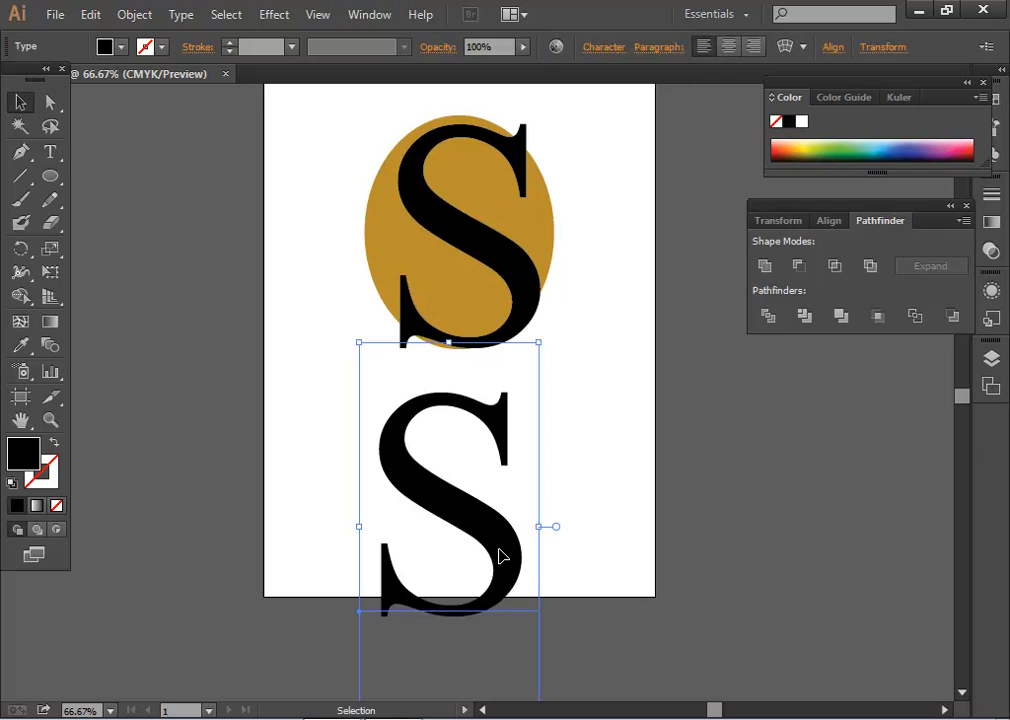
{"action": "right_click", "coordinate": [502, 556]}
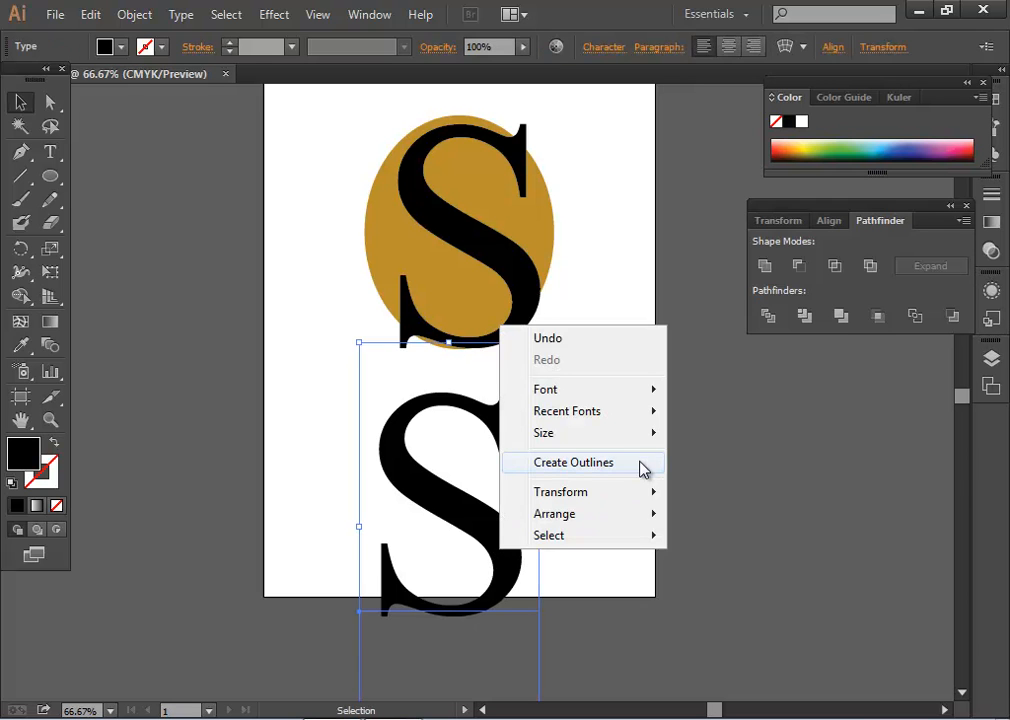
{"action": "left_click", "coordinate": [631, 463]}
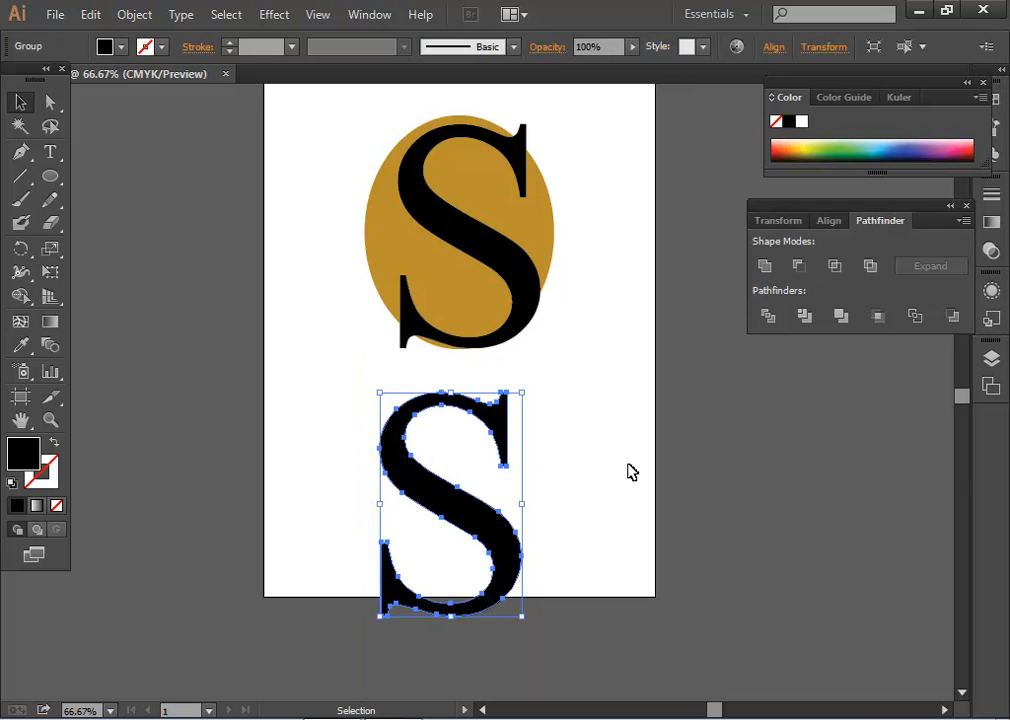
Select the ellipse and the outlined letter in turn to compare their paths and anchor points.
{"action": "left_click", "coordinate": [543, 232]}
{"action": "key", "text": "ctrl+shift+a"}
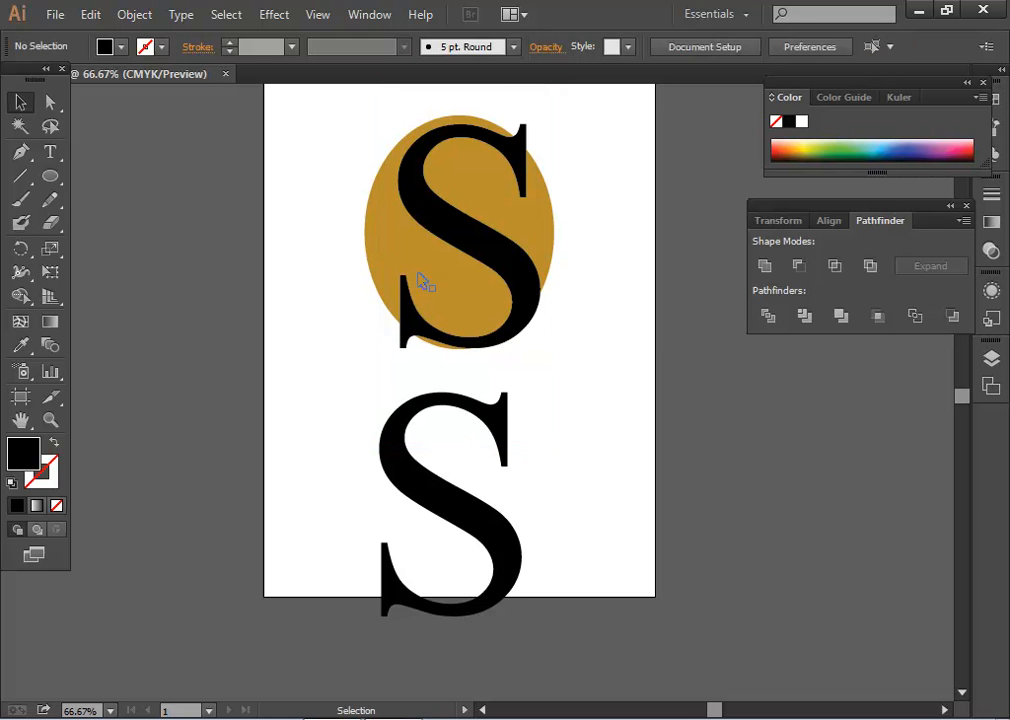
{"action": "left_click", "coordinate": [365, 233]}
{"action": "left_click", "coordinate": [538, 557]}
{"action": "left_click", "coordinate": [522, 558]}
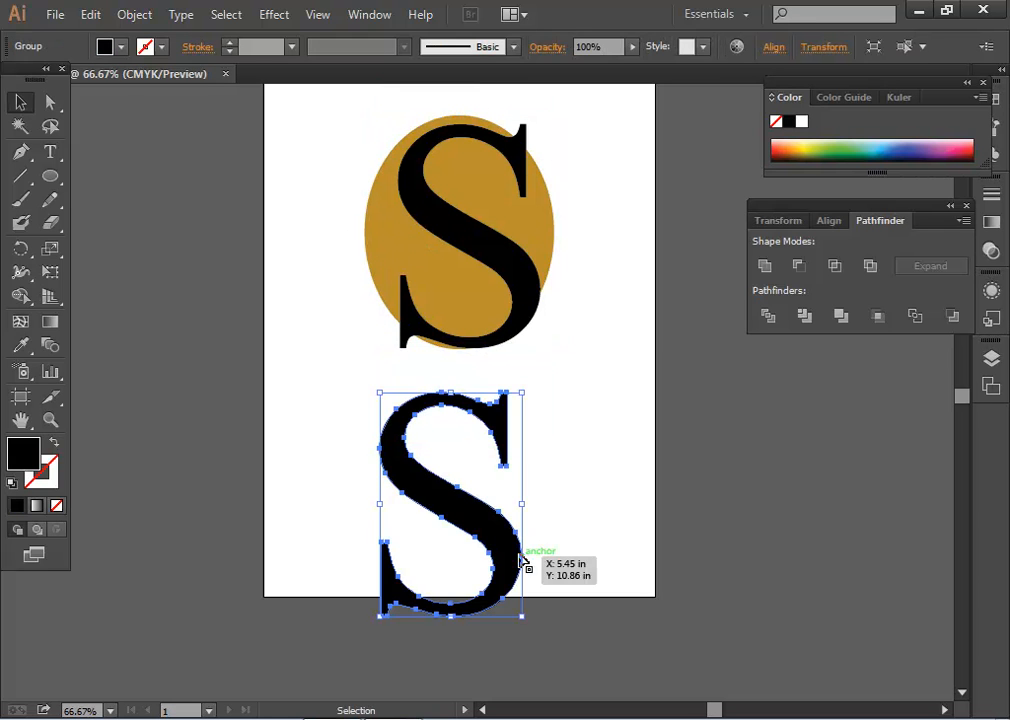
{"action": "key", "text": "ctrl+shift+a"}
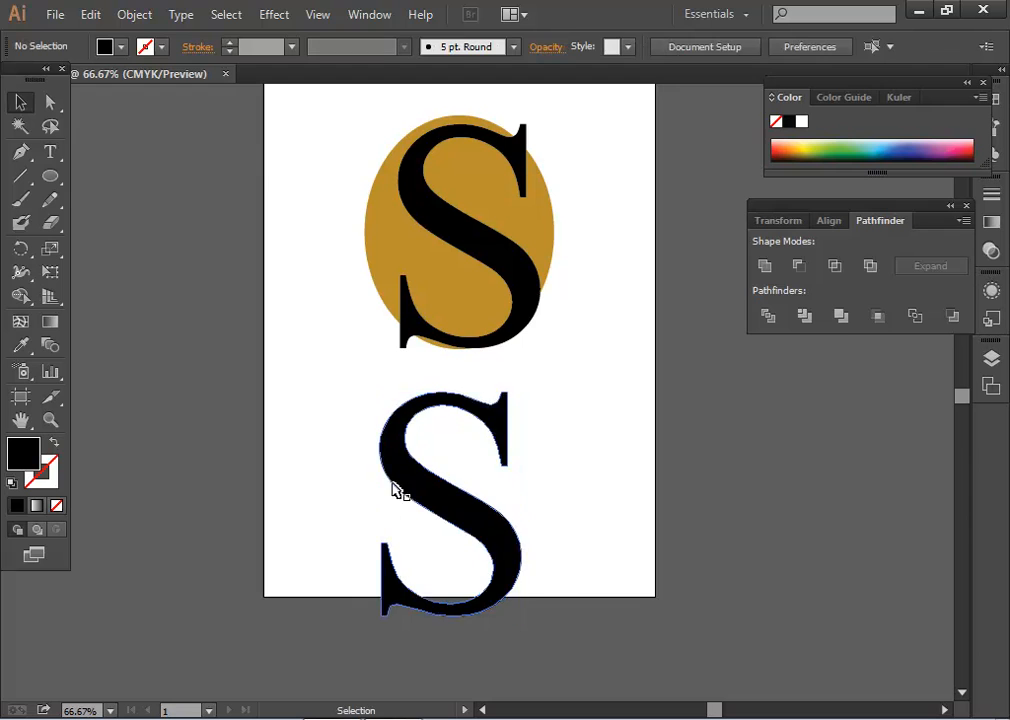
{"action": "left_click", "coordinate": [49, 151]}
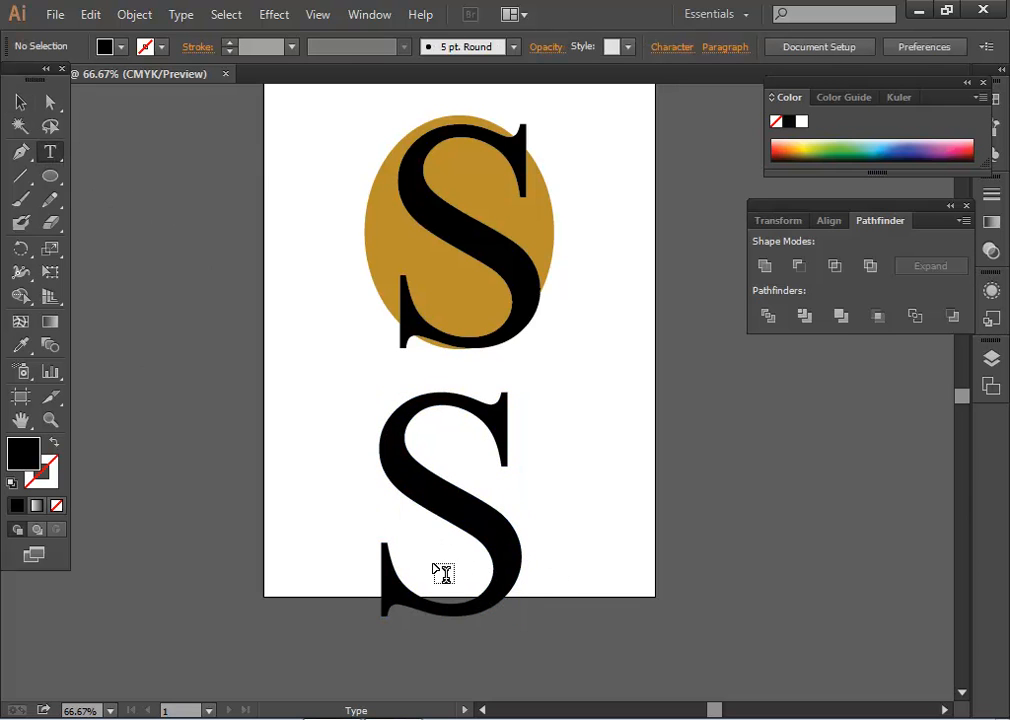
{"action": "left_click", "coordinate": [626, 597]}
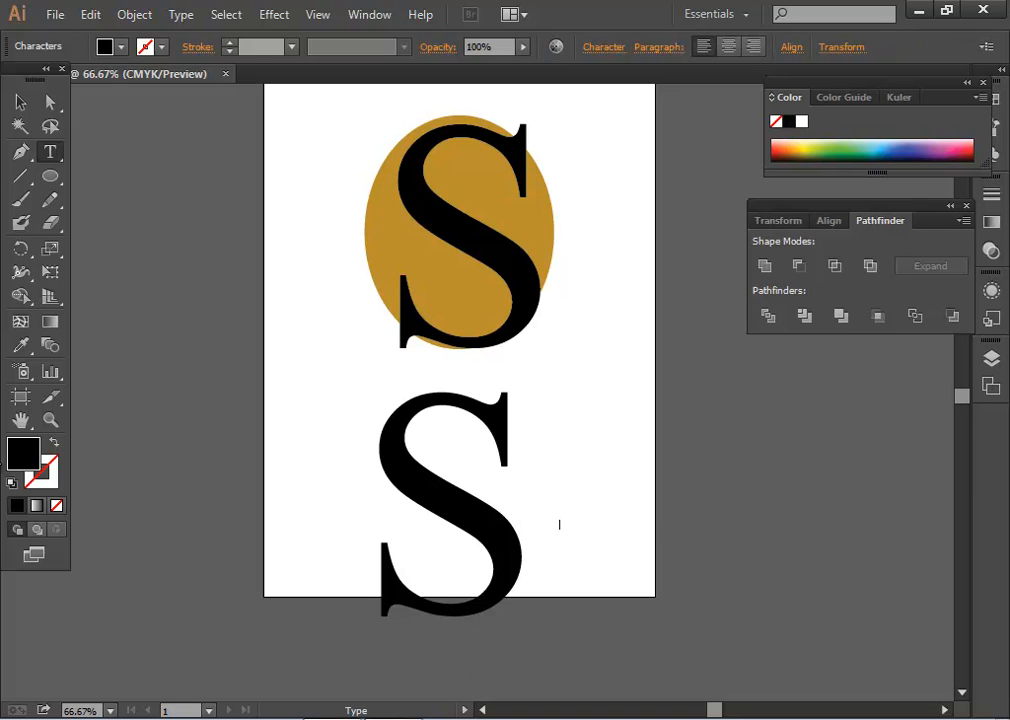
{"action": "key", "text": "Escape"}
{"action": "key", "text": "Delete"}
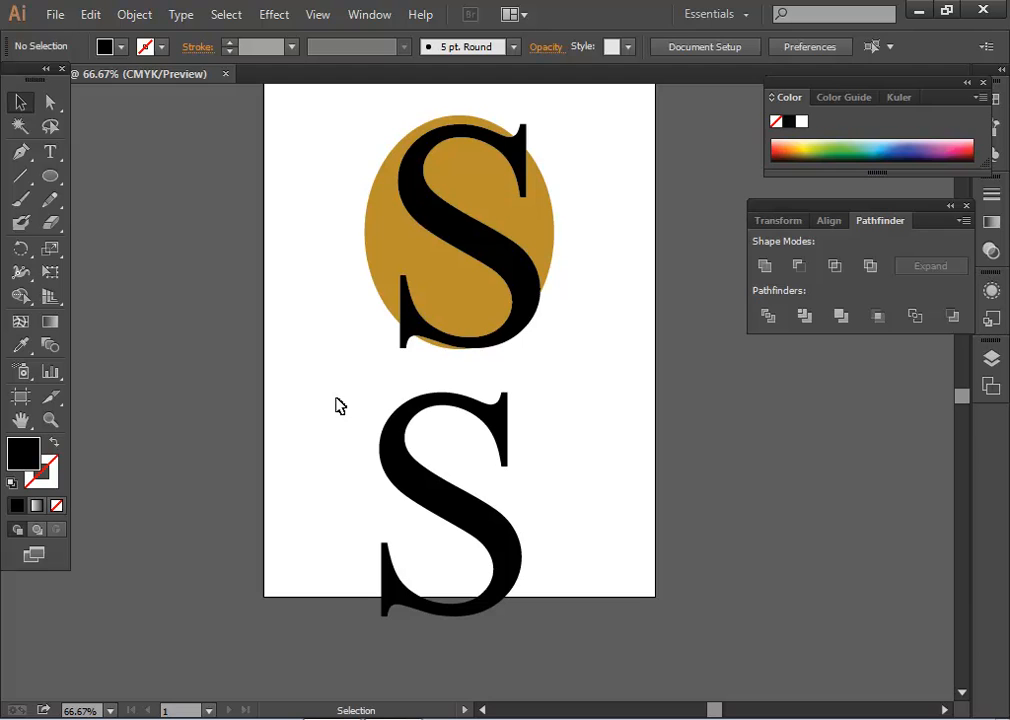
Delete the outlined lower copy of the letter and move the remaining letter and ellipse together down to the middle of the artboard.
{"action": "left_click", "coordinate": [474, 535]}
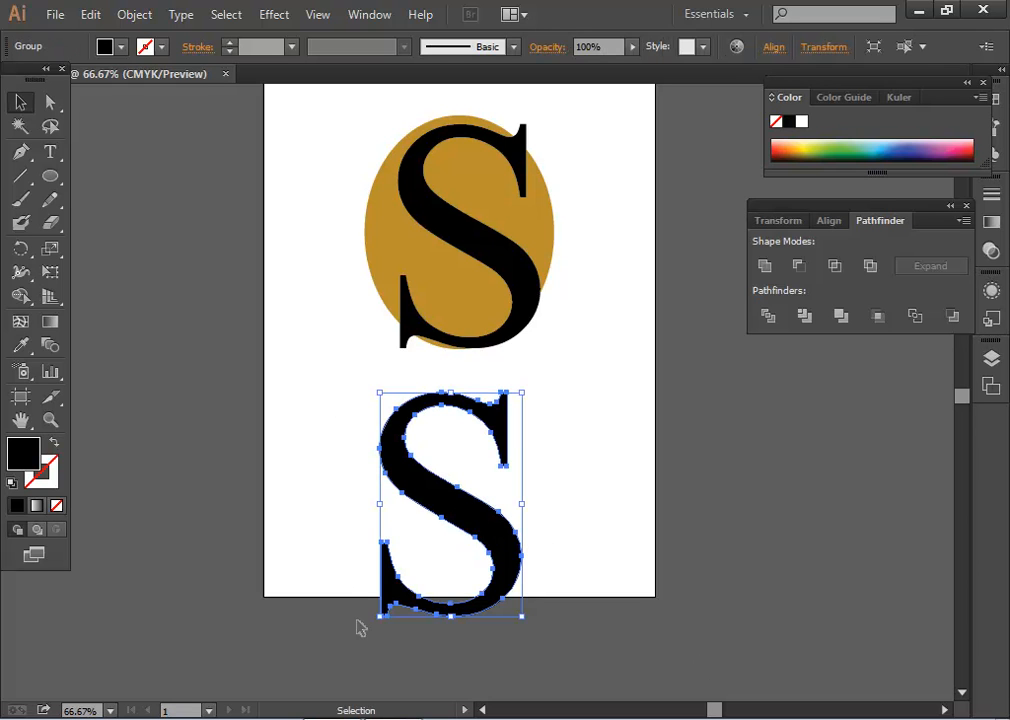
{"action": "key", "text": "Delete"}
{"action": "left_click", "coordinate": [533, 280]}
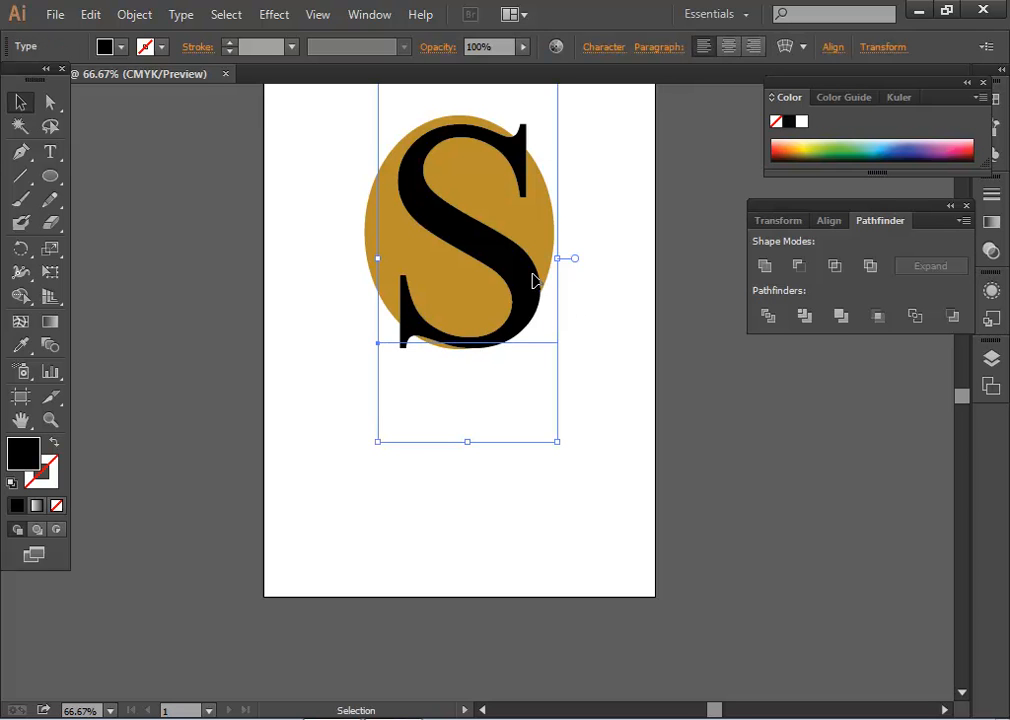
{"action": "left_click_drag", "start_coordinate": [601, 398], "coordinate": [609, 480]}
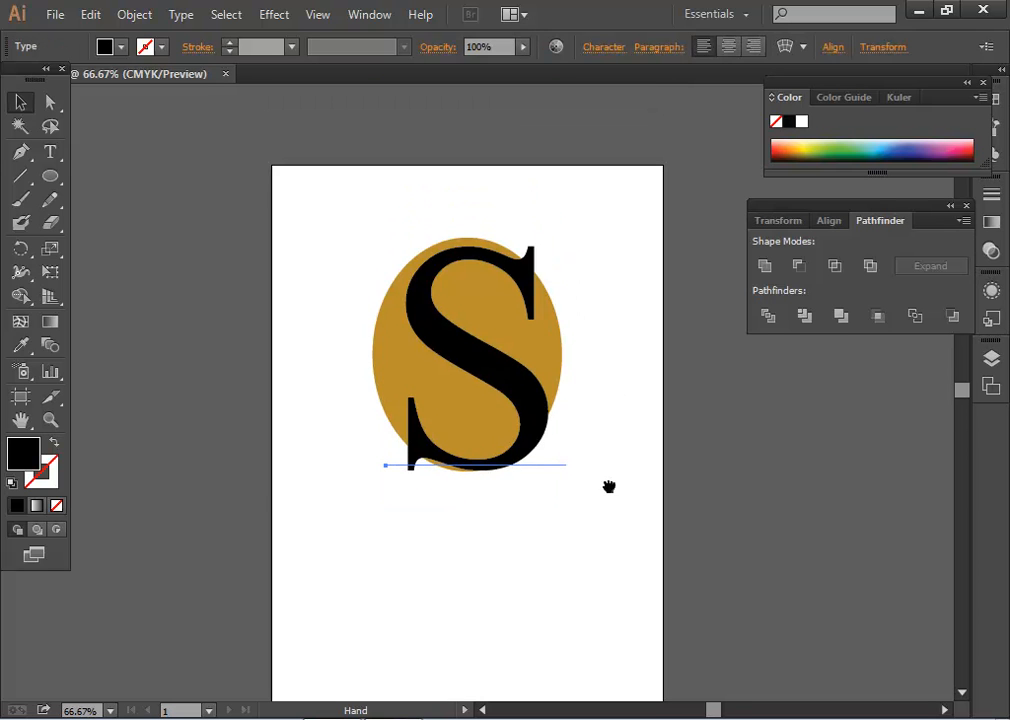
{"action": "left_click", "coordinate": [470, 427], "text": "shift"}
{"action": "left_click_drag", "start_coordinate": [518, 442], "coordinate": [518, 522]}
{"action": "left_click", "coordinate": [620, 643]}
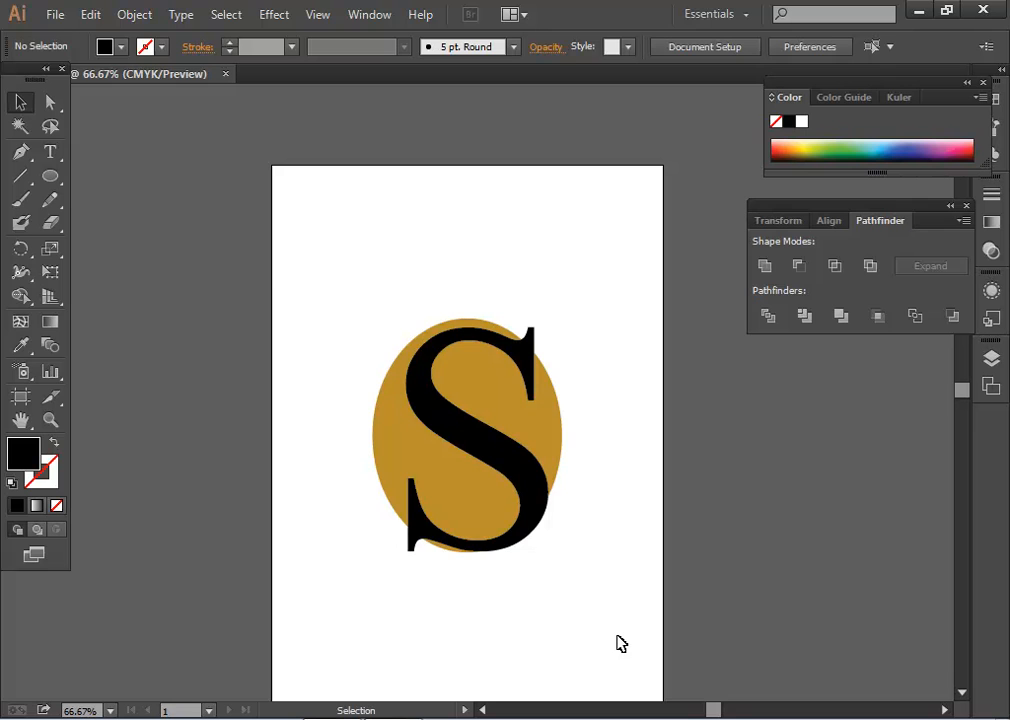
{"action": "key", "text": "space"}
{"action": "left_click_drag", "start_coordinate": [622, 602], "coordinate": [633, 557]}
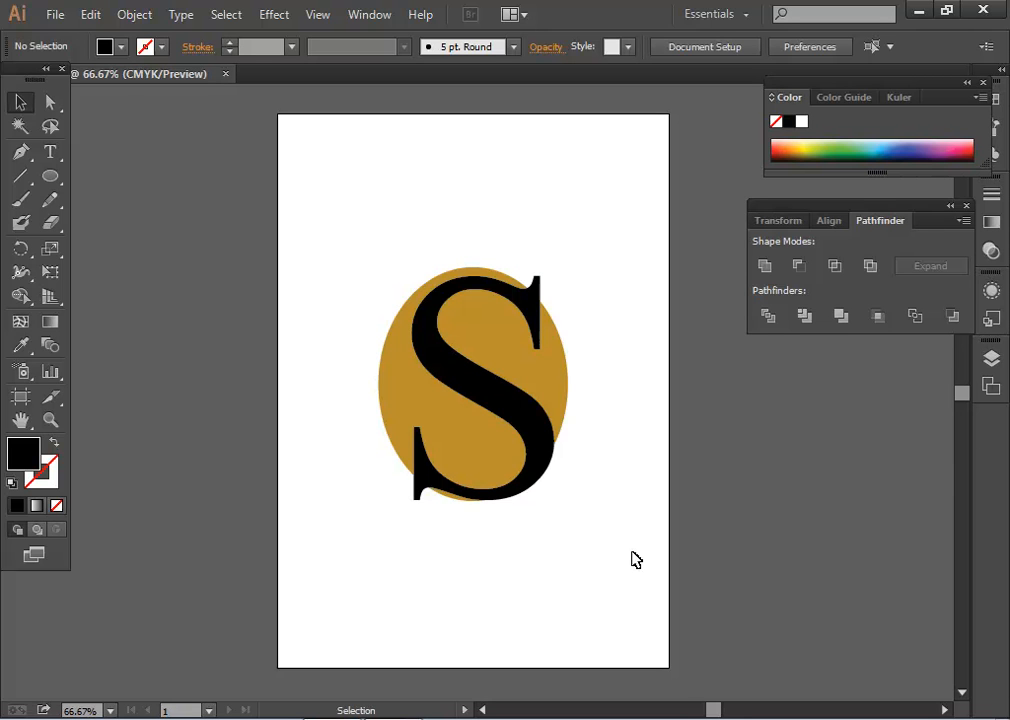
Convert the live letter S over the ellipse to outlines.
{"action": "left_click", "coordinate": [553, 444]}
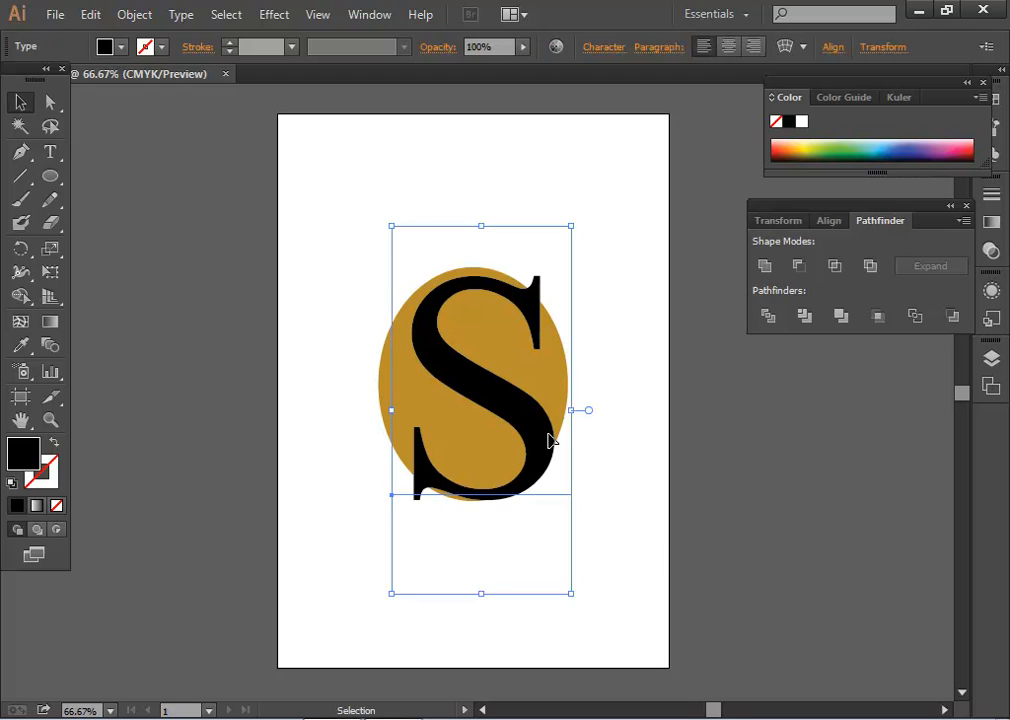
{"action": "left_click", "coordinate": [649, 557]}
{"action": "left_click", "coordinate": [530, 455]}
{"action": "right_click", "coordinate": [530, 455]}
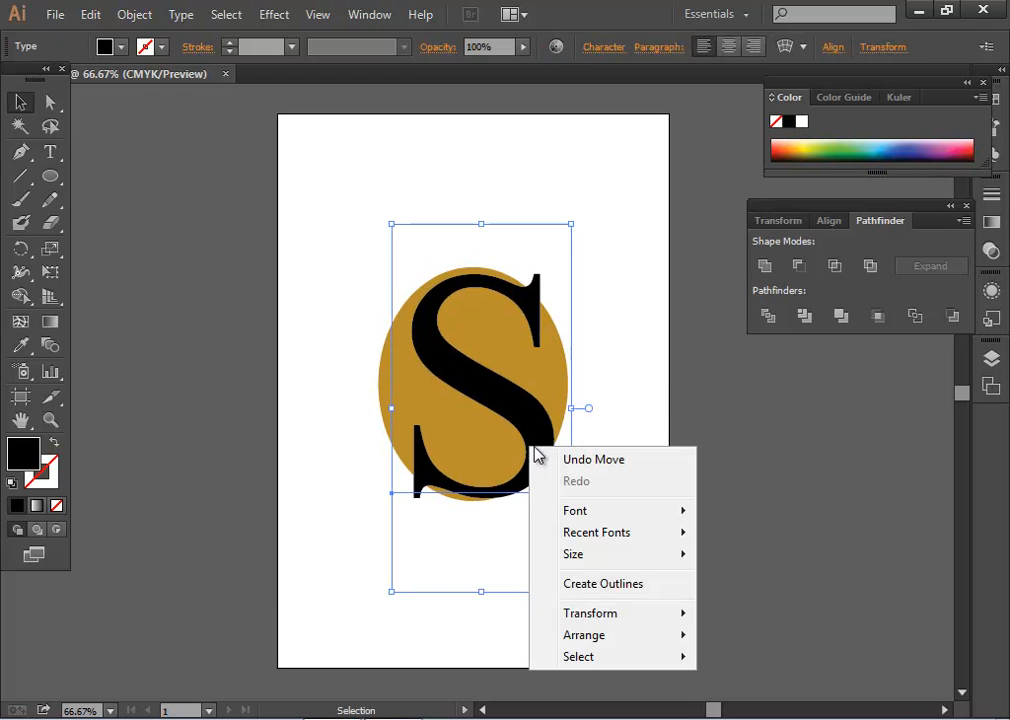
{"action": "left_click", "coordinate": [654, 379]}
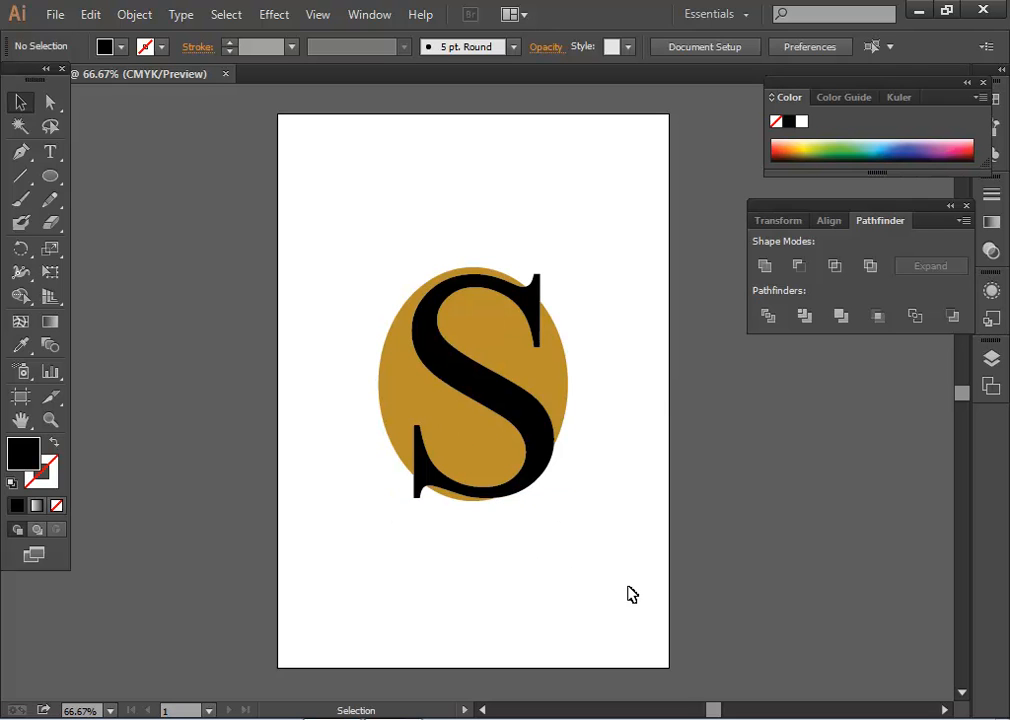
{"action": "left_click", "coordinate": [541, 437]}
{"action": "left_click", "coordinate": [600, 492]}
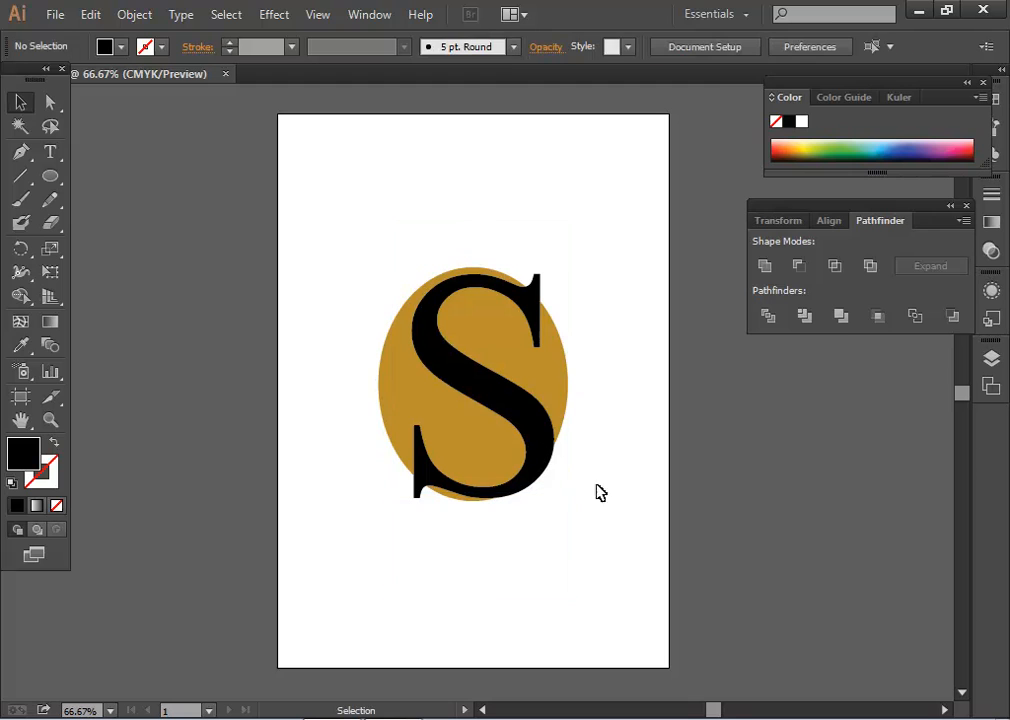
{"action": "left_click", "coordinate": [541, 436]}
{"action": "right_click", "coordinate": [541, 436]}
{"action": "left_click", "coordinate": [677, 568]}
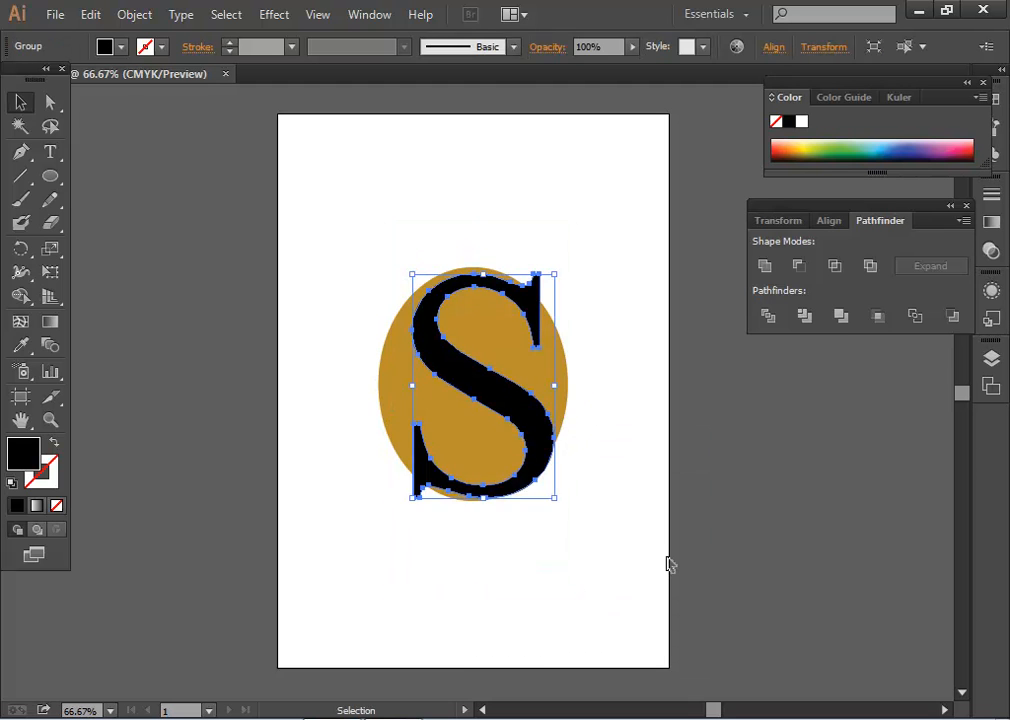
{"action": "left_click", "coordinate": [607, 543]}
Divide the ellipse with the outlined letter using Pathfinder Divide.
{"action": "left_click_drag", "start_coordinate": [365, 298], "coordinate": [464, 422]}
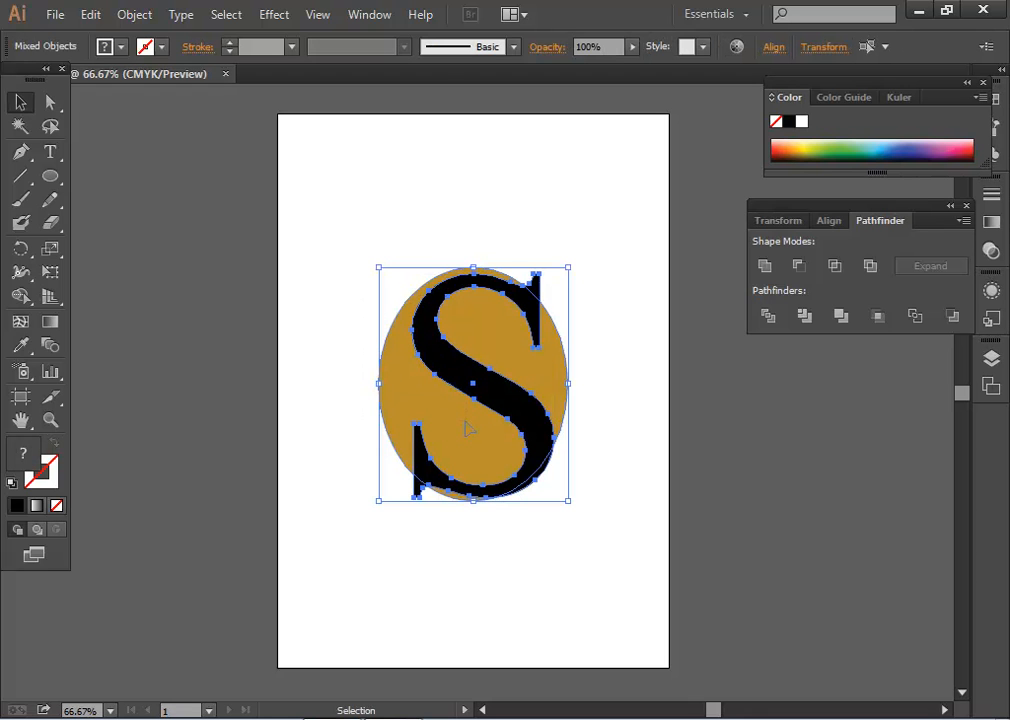
{"action": "left_click", "coordinate": [768, 316]}
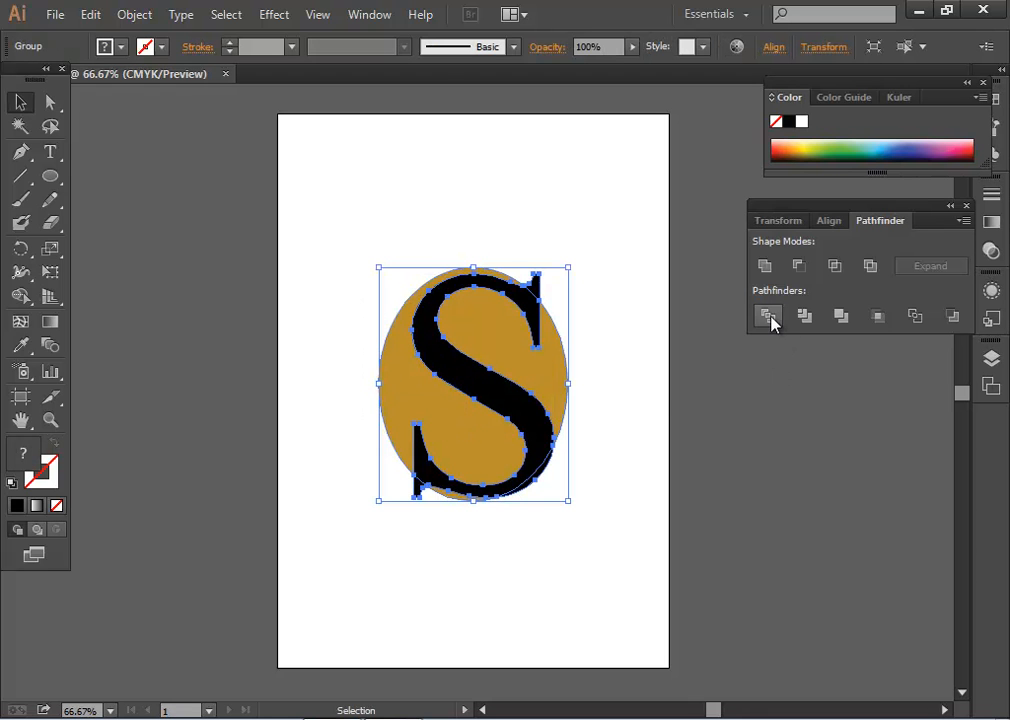
{"action": "left_click", "coordinate": [593, 467]}
{"action": "scroll", "coordinate": [597, 462], "scroll_direction": "up", "scroll_amount": 1}
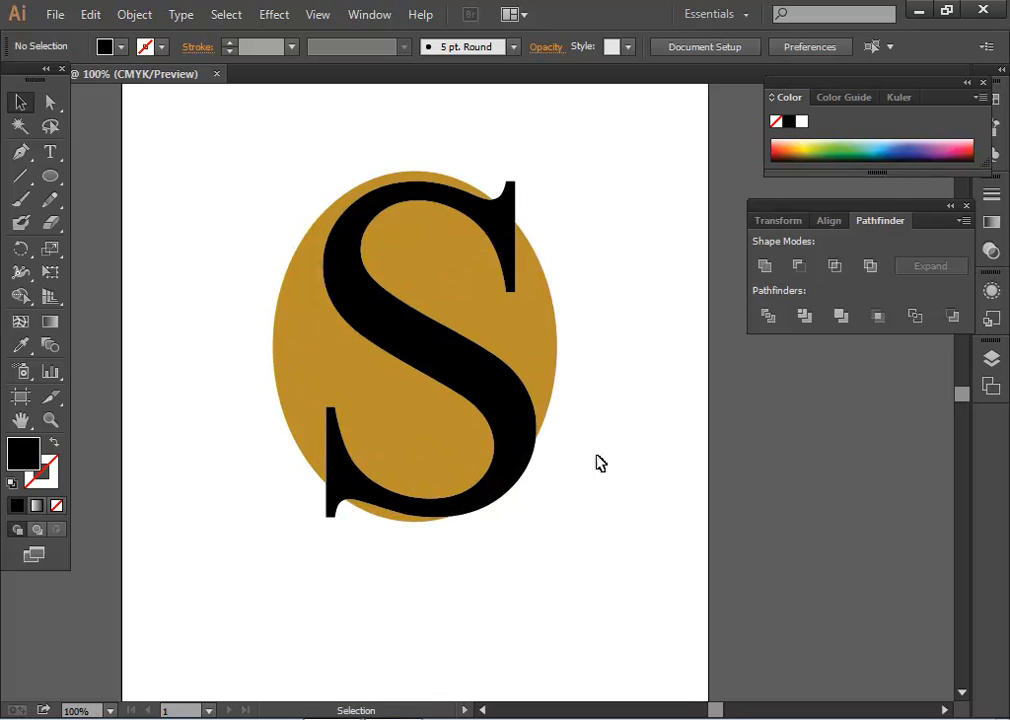
Ungroup the divided ellipse and letter, and select one of the ellipse pieces to check that it is separate.
{"action": "left_click_drag", "start_coordinate": [597, 462], "coordinate": [667, 485]}
{"action": "left_click", "coordinate": [322, 418]}
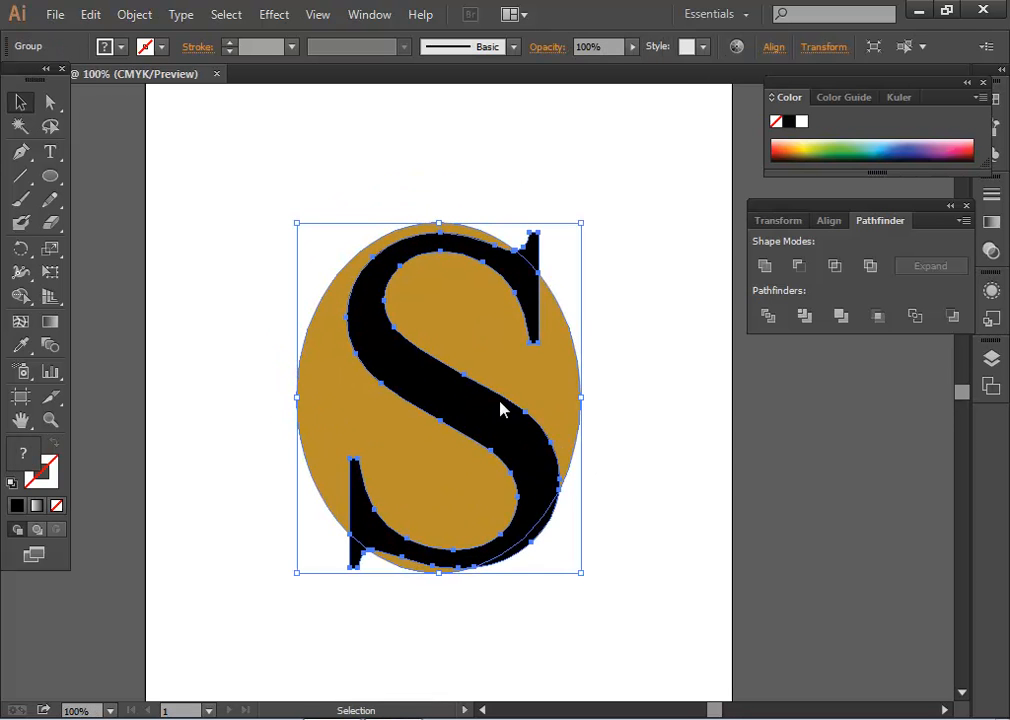
{"action": "right_click", "coordinate": [500, 401]}
{"action": "left_click", "coordinate": [593, 518]}
{"action": "left_click", "coordinate": [620, 464]}
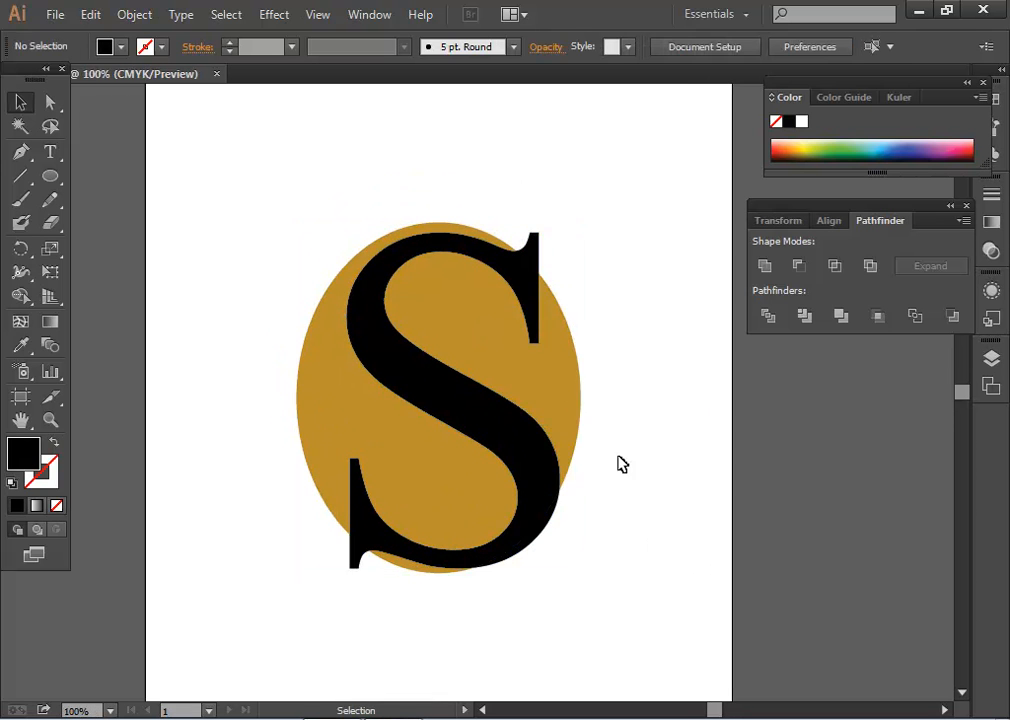
{"action": "left_click", "coordinate": [566, 376]}
{"action": "left_click", "coordinate": [633, 318]}
Delete the black main body of the S and the three black slivers outside the ellipse.
{"action": "left_click", "coordinate": [524, 282]}
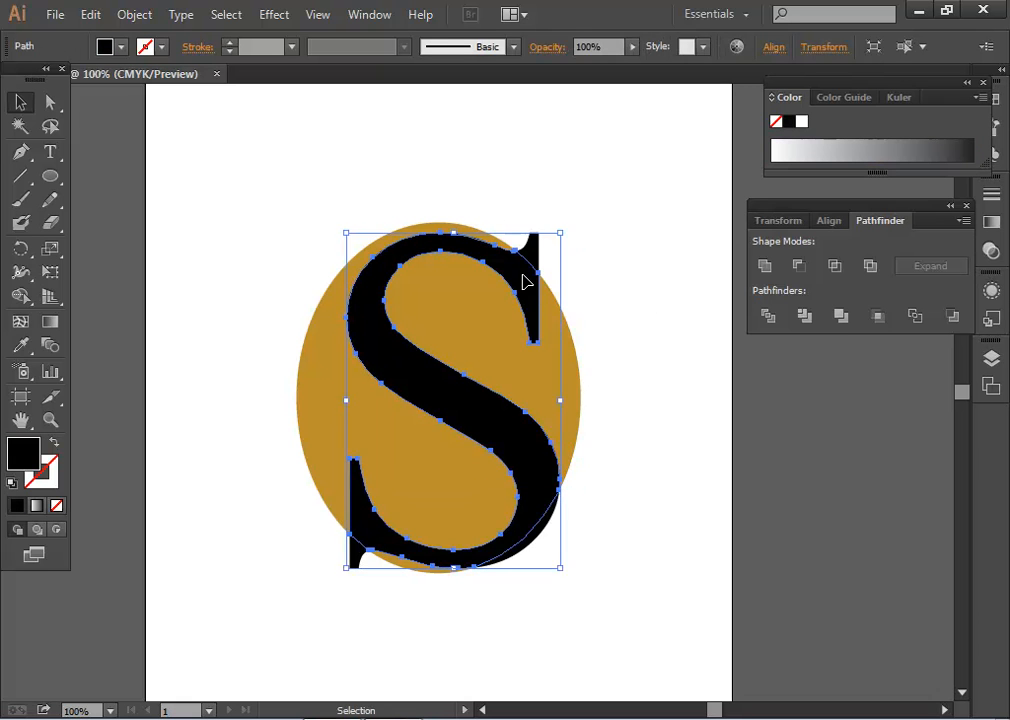
{"action": "key", "text": "Delete"}
{"action": "left_click", "coordinate": [530, 252]}
{"action": "key", "text": "Delete"}
{"action": "left_click", "coordinate": [360, 555]}
{"action": "key", "text": "Delete"}
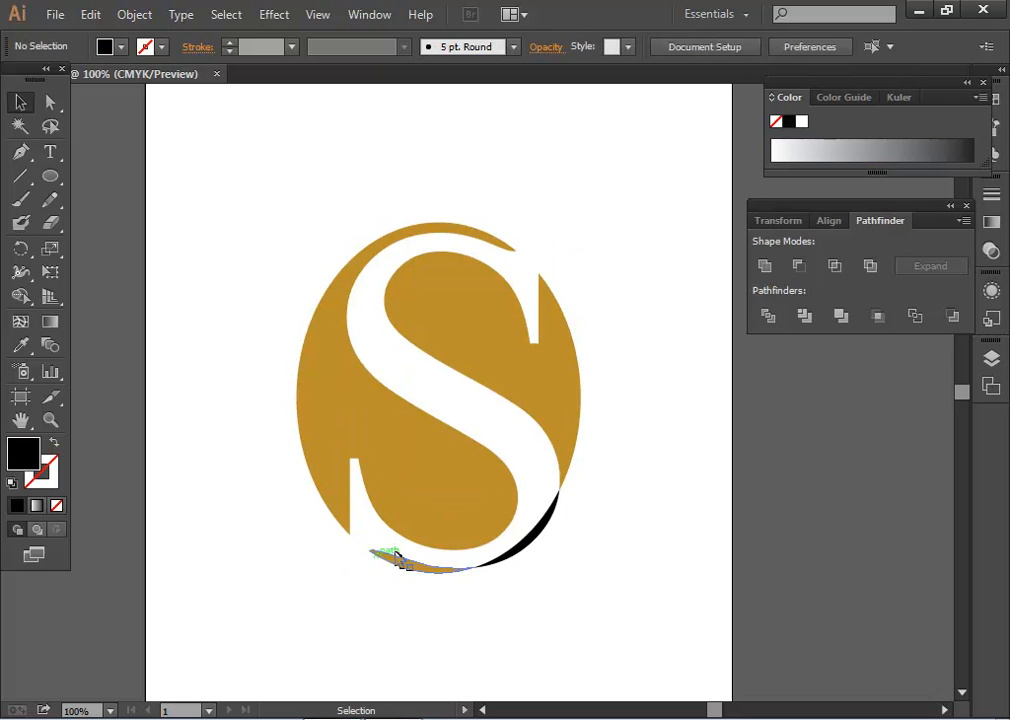
{"action": "left_click", "coordinate": [545, 537]}
{"action": "key", "text": "Delete"}
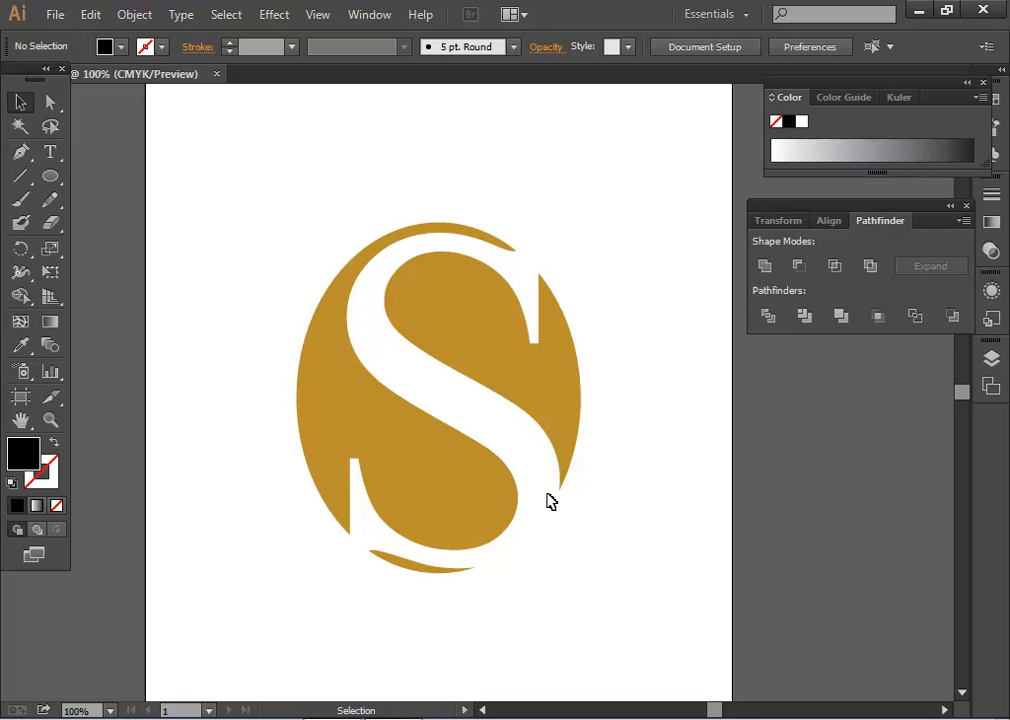
{"action": "left_click", "coordinate": [566, 418]}
{"action": "left_click", "coordinate": [627, 576]}
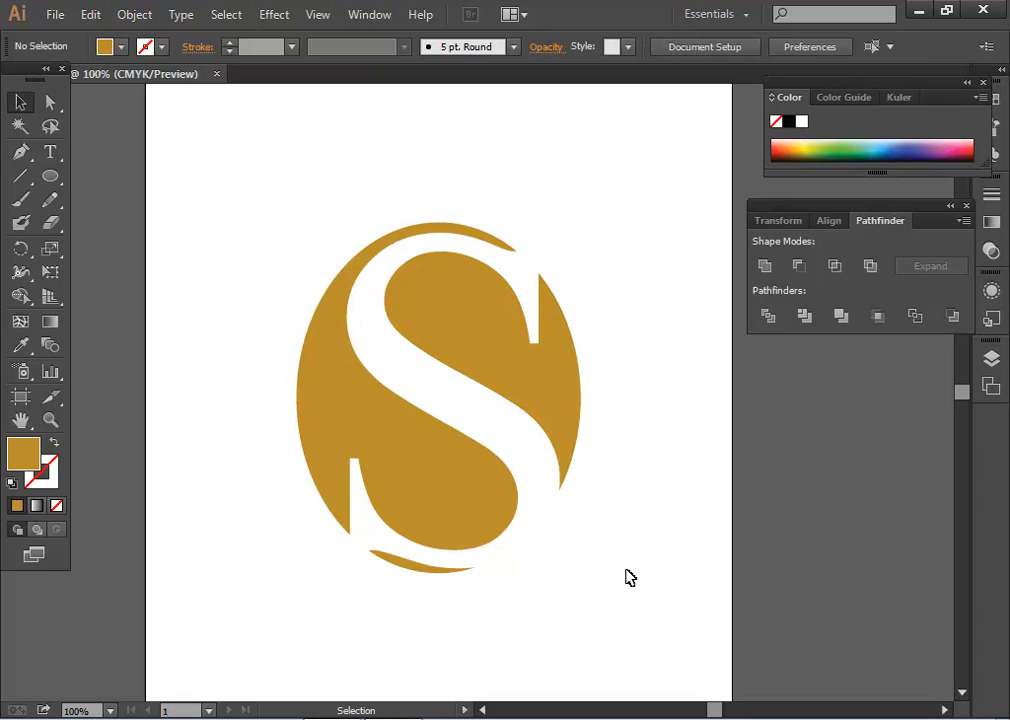
Undo the deletions of the black letter pieces.
{"action": "key", "text": "ctrl+z"}
{"action": "key", "text": "ctrl+z"}
{"action": "key", "text": "ctrl+z"}
{"action": "key", "text": "ctrl+z"}
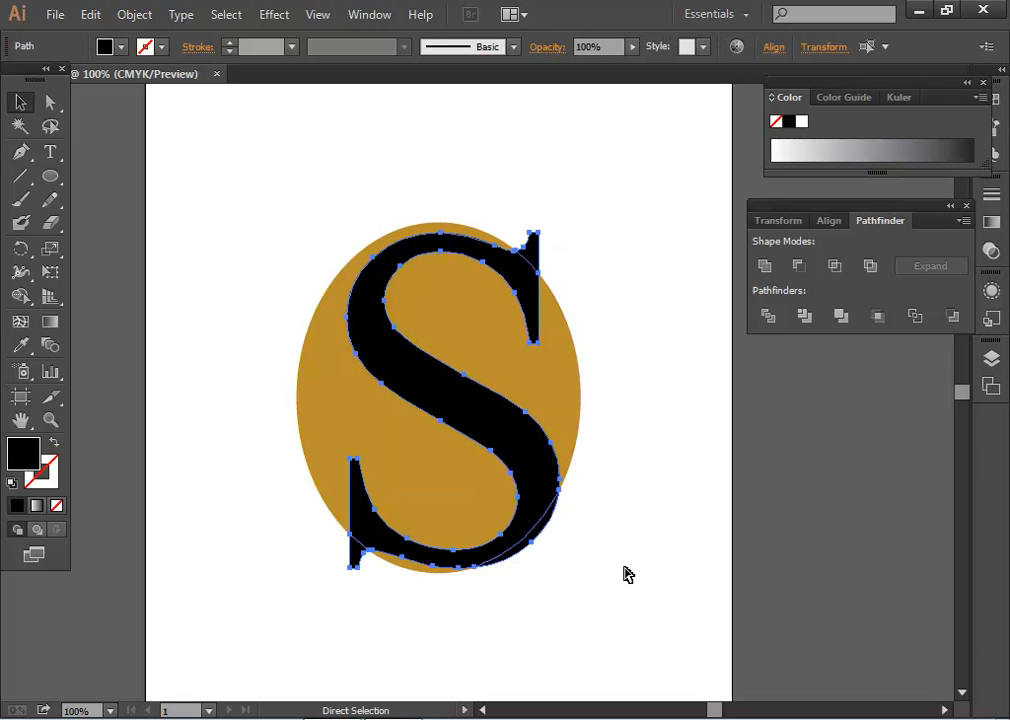
{"action": "left_click", "coordinate": [627, 576]}
Pull the main body of the S out of the ellipse and delete it along with the upper-right and lower-right black slivers.
{"action": "left_click_drag", "start_coordinate": [530, 497], "coordinate": [264, 401]}
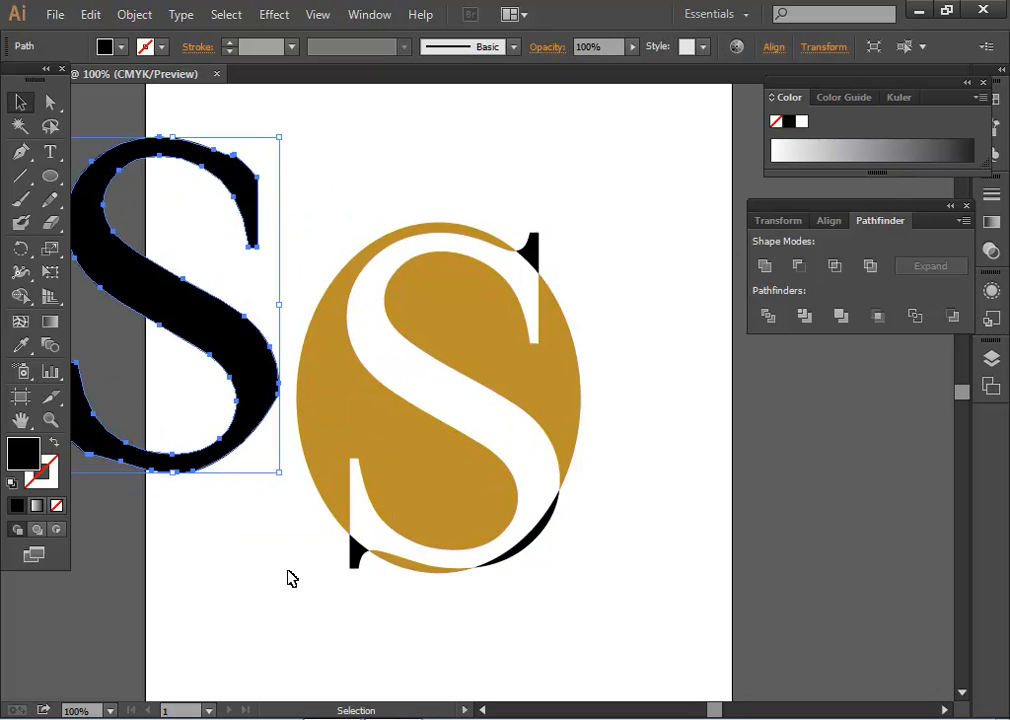
{"action": "key", "text": "Delete"}
{"action": "left_click", "coordinate": [530, 250]}
{"action": "key", "text": "Delete"}
{"action": "left_click", "coordinate": [534, 540]}
{"action": "key", "text": "Delete"}
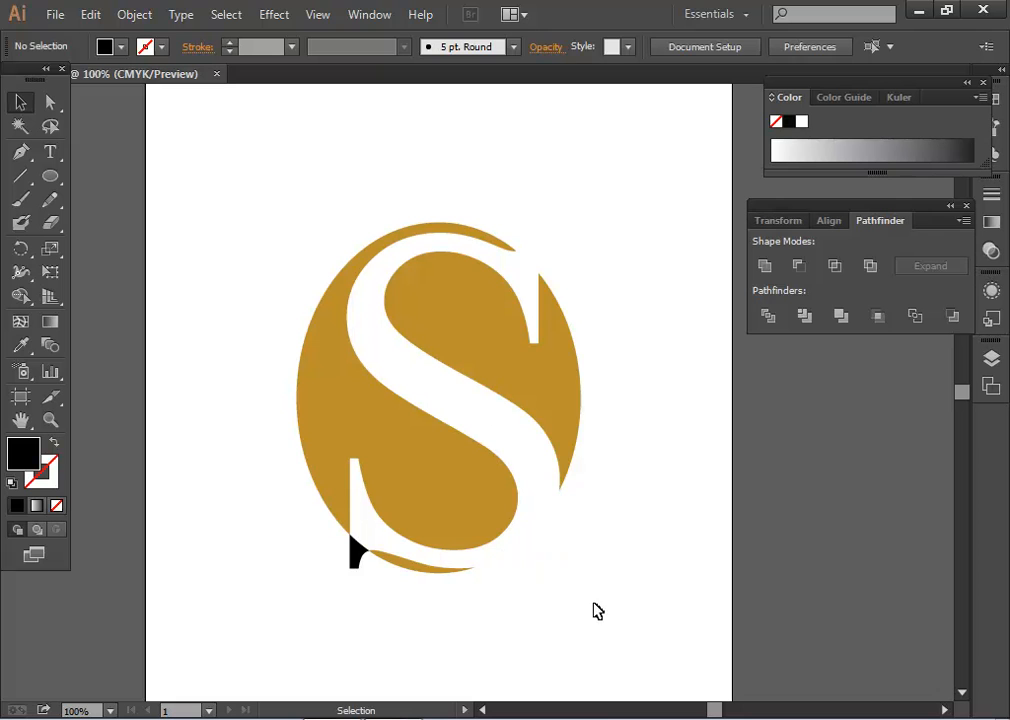
{"action": "left_click", "coordinate": [555, 400]}
{"action": "key", "text": "p"}
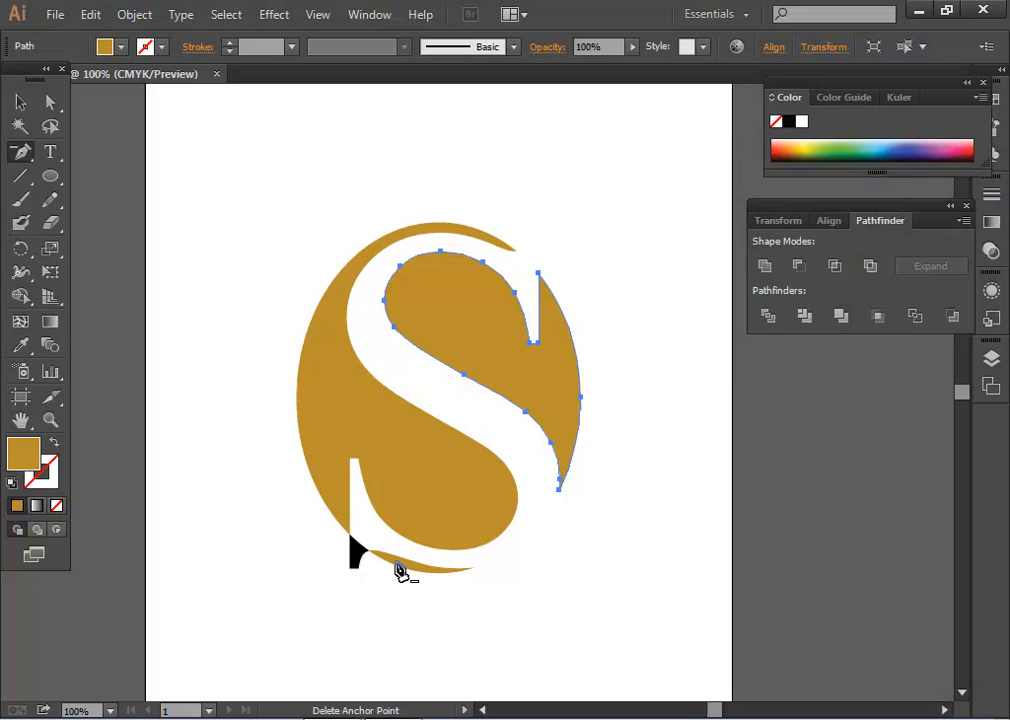
{"action": "left_click", "coordinate": [354, 553]}
{"action": "key", "text": "Return"}
{"action": "left_click", "coordinate": [21, 103]}
{"action": "left_click", "coordinate": [248, 399]}
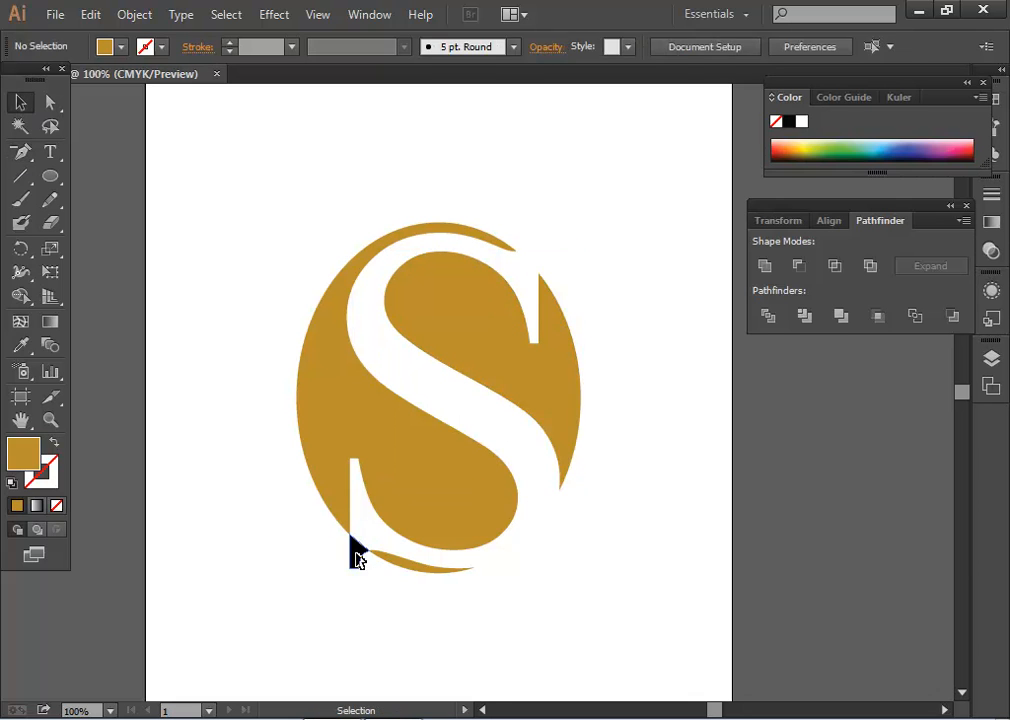
Delete the remaining black sliver at the ellipse's lower left and move the gold pieces slightly apart from each other.
{"action": "left_click", "coordinate": [350, 548]}
{"action": "key", "text": "Delete"}
{"action": "left_click_drag", "start_coordinate": [558, 403], "coordinate": [576, 403]}
{"action": "left_click", "coordinate": [682, 589]}
{"action": "left_click_drag", "start_coordinate": [380, 475], "coordinate": [351, 452]}
{"action": "left_click", "coordinate": [631, 645]}
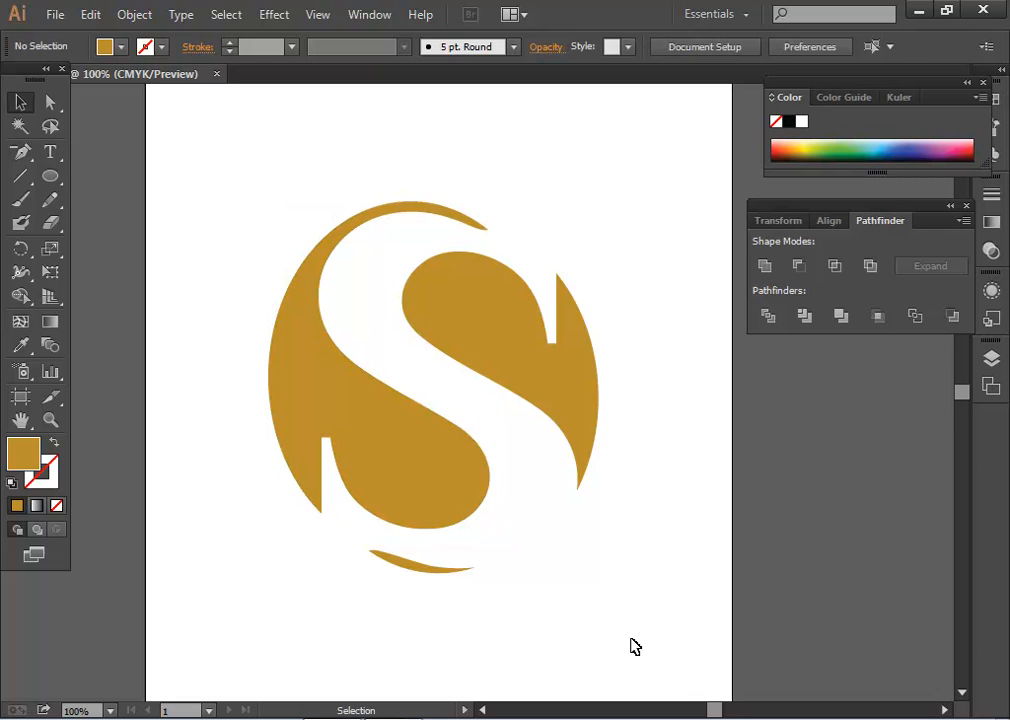
{"action": "left_click", "coordinate": [440, 571]}
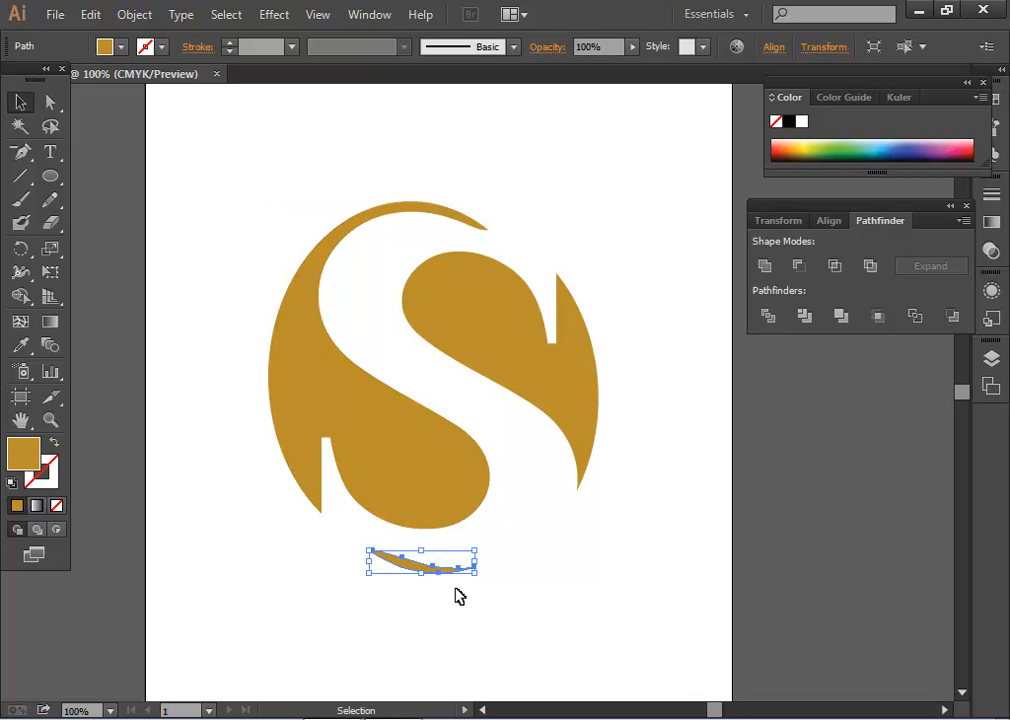
{"action": "left_click", "coordinate": [547, 632]}
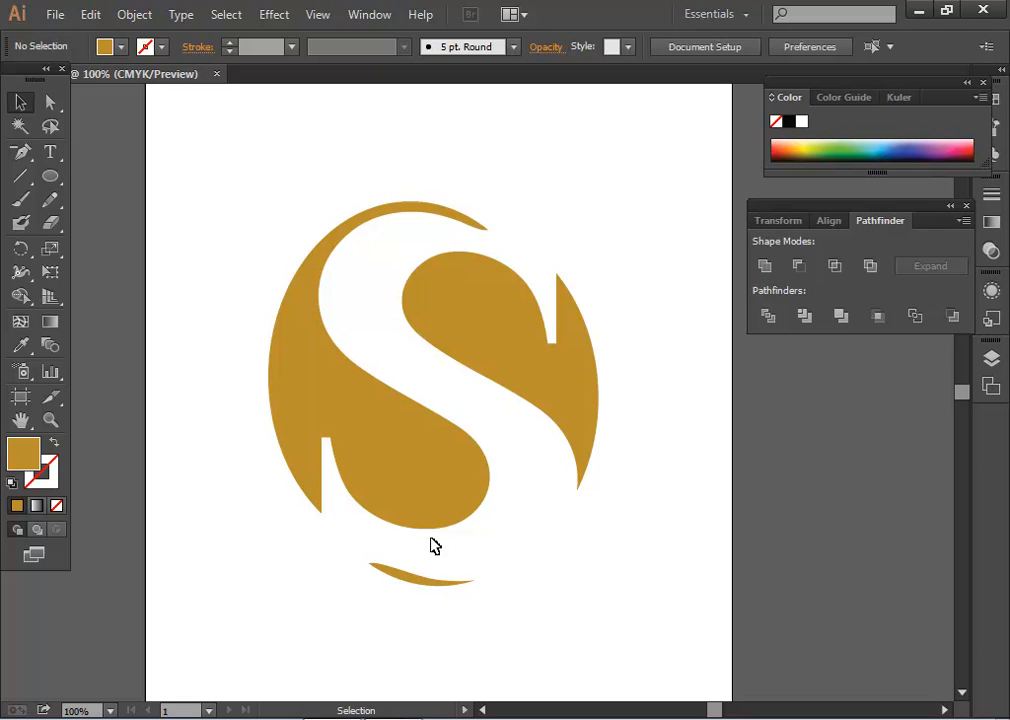
Clear the gold pieces from the artboard and draw a large five-pointed star with a smaller star inside it.
{"action": "left_click_drag", "start_coordinate": [241, 180], "coordinate": [581, 607]}
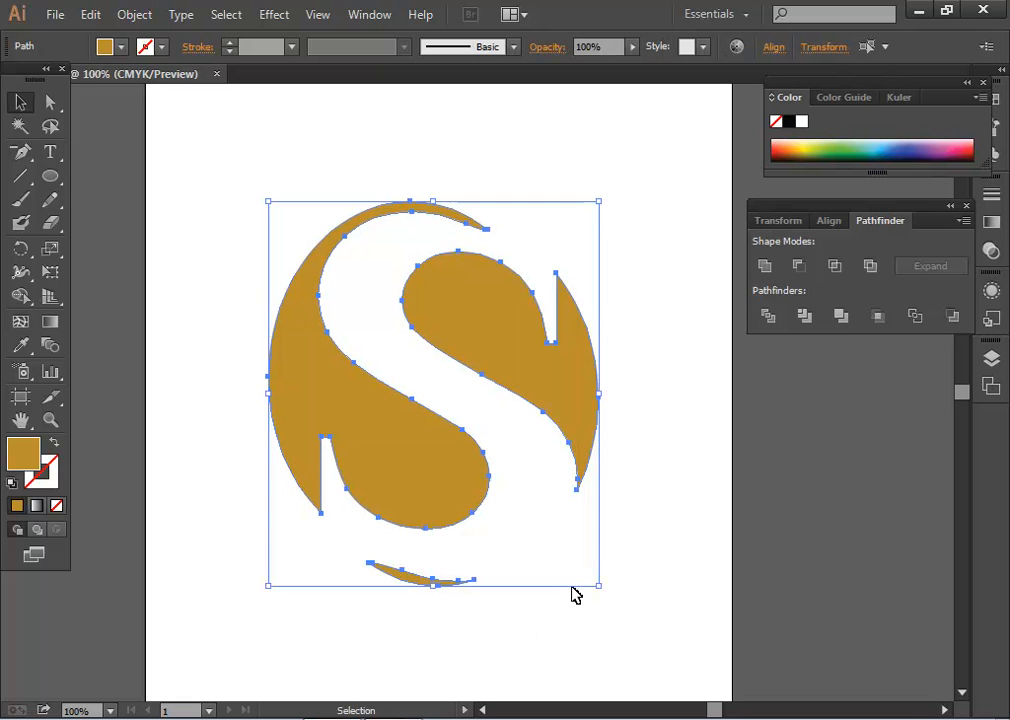
{"action": "key", "text": "Delete"}
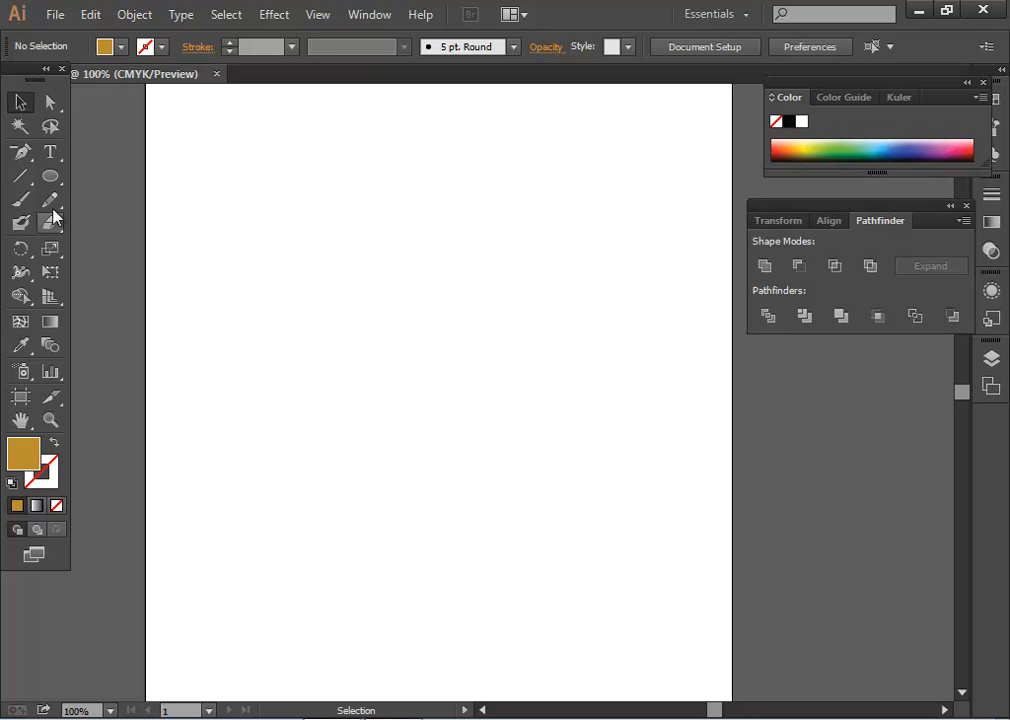
{"action": "left_click", "coordinate": [48, 177]}
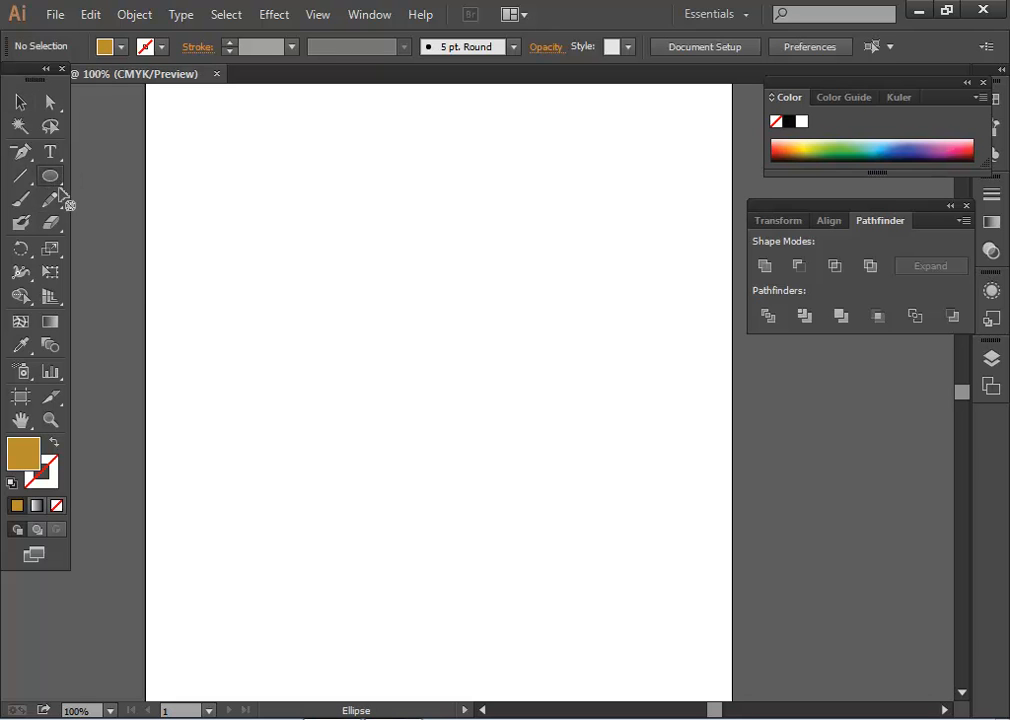
{"action": "left_click_drag", "start_coordinate": [55, 185], "coordinate": [178, 275]}
{"action": "left_click_drag", "start_coordinate": [416, 350], "coordinate": [512, 532]}
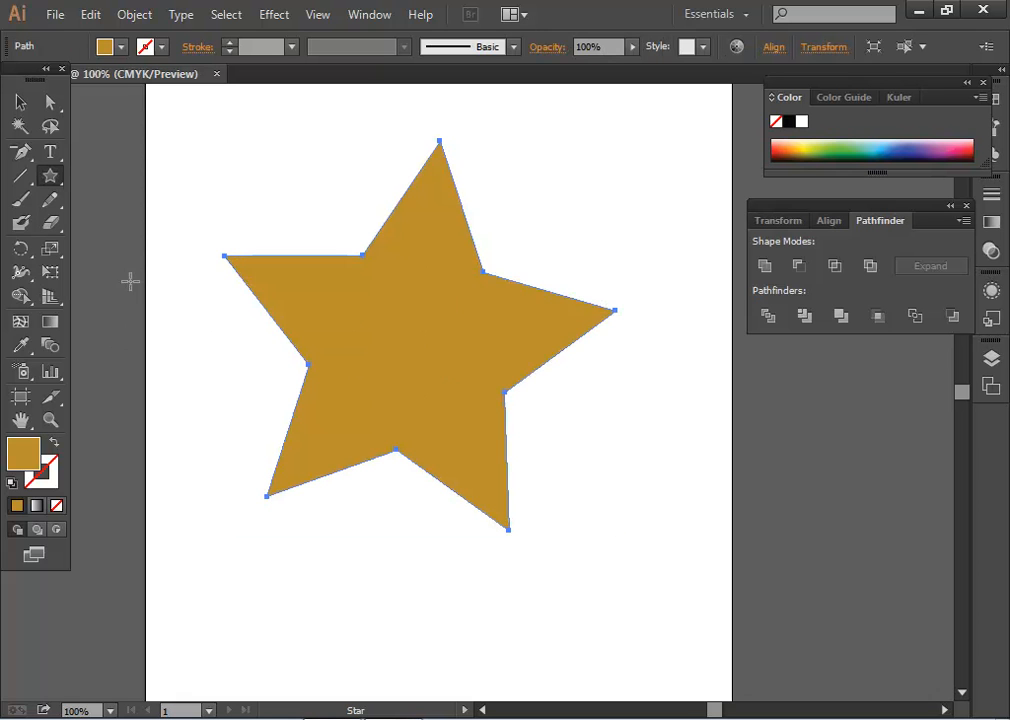
{"action": "left_click_drag", "start_coordinate": [392, 321], "coordinate": [457, 372]}
{"action": "left_click", "coordinate": [20, 102]}
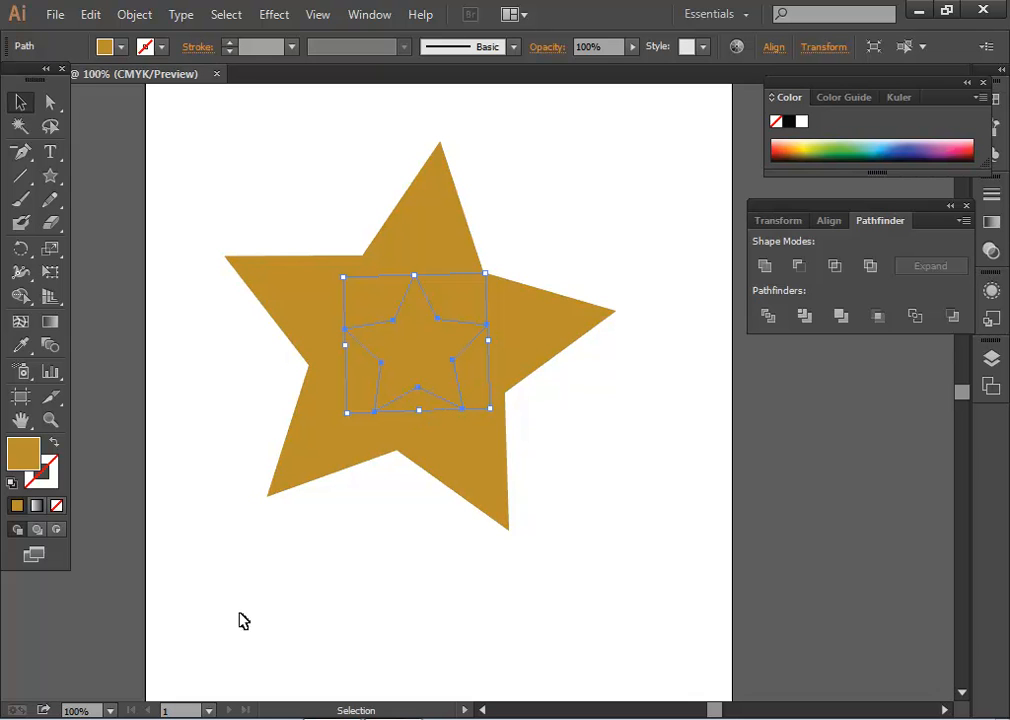
{"action": "left_click", "coordinate": [307, 586]}
Divide the two overlapping stars with Pathfinder Divide and ungroup the result.
{"action": "left_click_drag", "start_coordinate": [307, 203], "coordinate": [469, 513]}
{"action": "left_click", "coordinate": [768, 316]}
{"action": "right_click", "coordinate": [500, 325]}
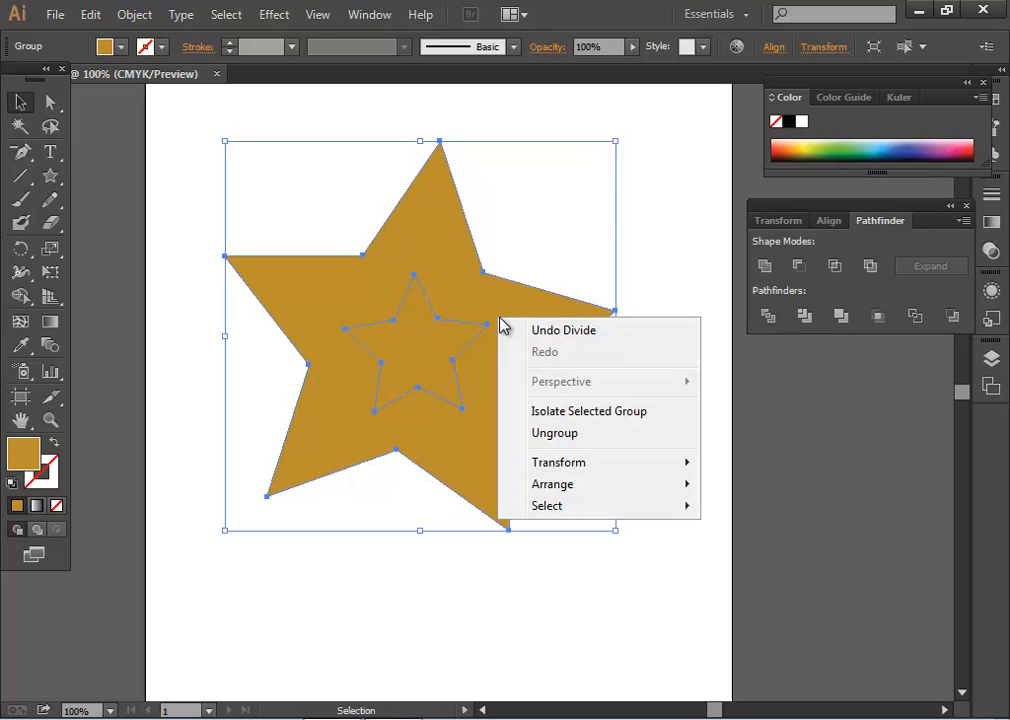
{"action": "left_click", "coordinate": [600, 432]}
{"action": "left_click", "coordinate": [649, 483]}
Pull the small inner star out and delete it, then shift the large star with the star-shaped hole slightly down and left.
{"action": "left_click_drag", "start_coordinate": [433, 369], "coordinate": [652, 491]}
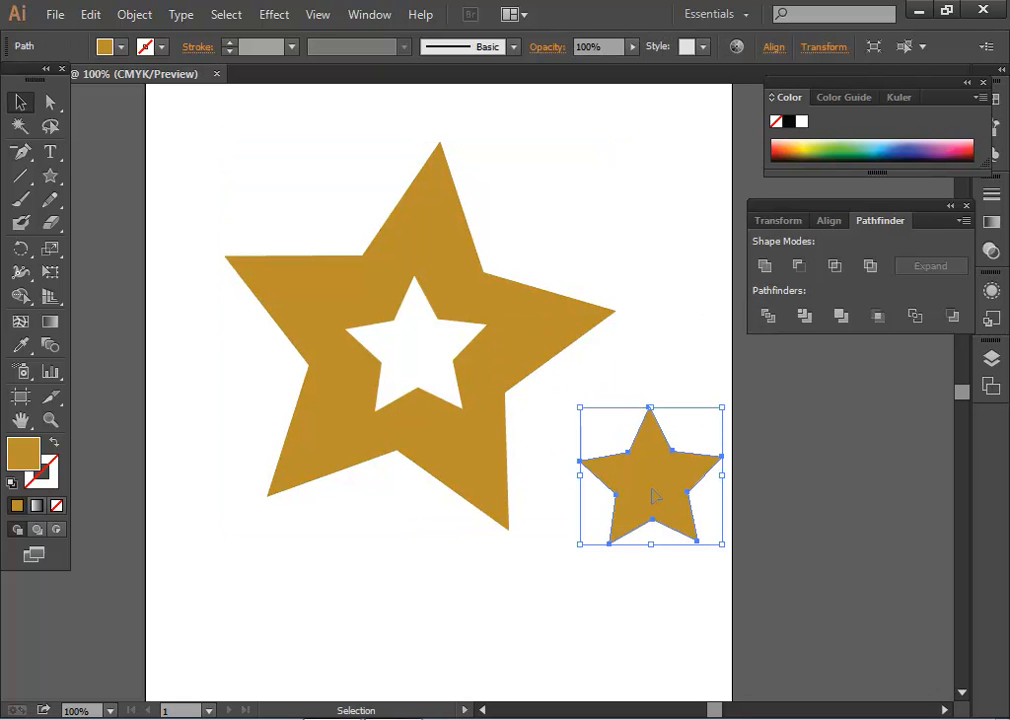
{"action": "key", "text": "Delete"}
{"action": "left_click_drag", "start_coordinate": [440, 416], "coordinate": [417, 436]}
{"action": "left_click", "coordinate": [620, 489]}
{"action": "left_click", "coordinate": [462, 493]}
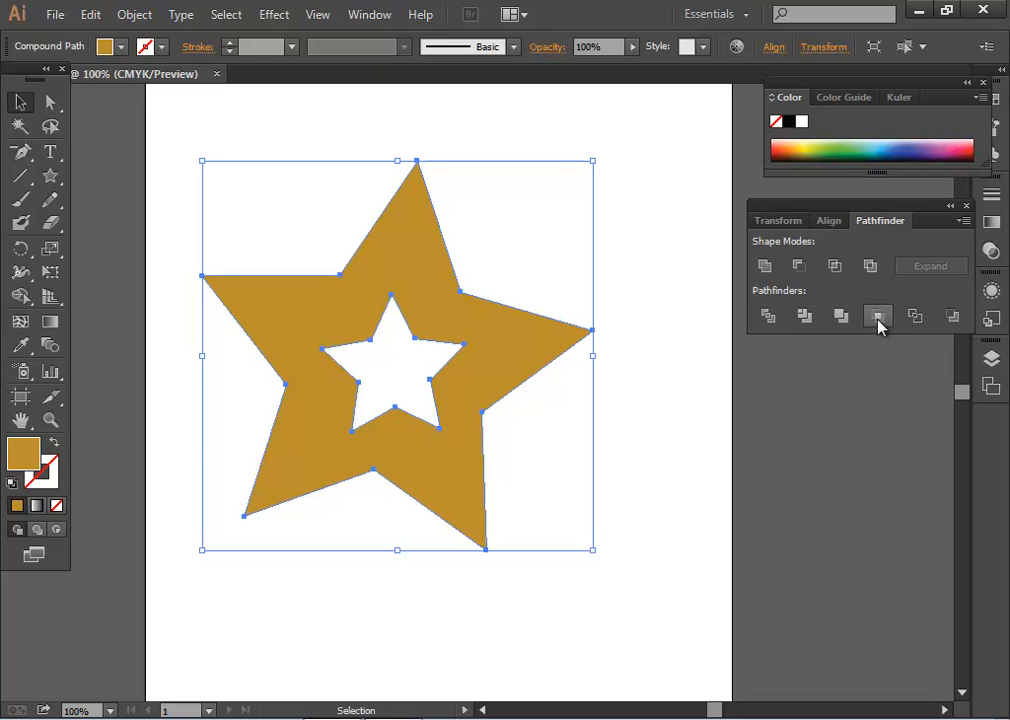
Delete the star with the star-shaped hole and draw a tall gold rectangle on the artboard.
{"action": "left_click", "coordinate": [659, 528]}
{"action": "left_click", "coordinate": [467, 444]}
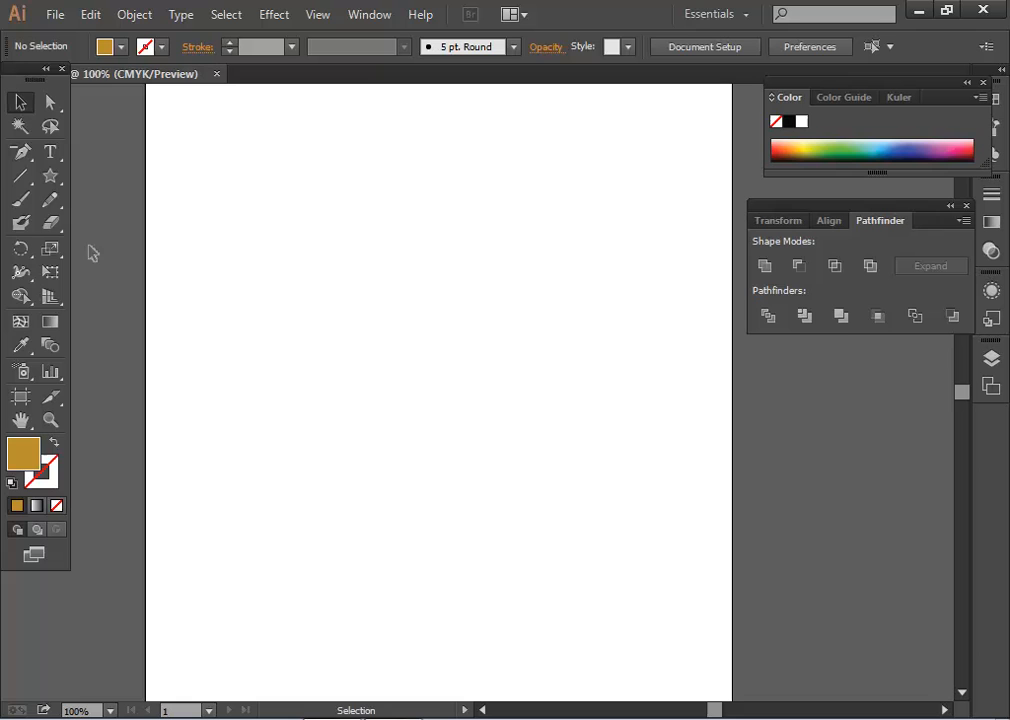
{"action": "left_click", "coordinate": [50, 176]}
{"action": "left_click_drag", "start_coordinate": [61, 180], "coordinate": [110, 174]}
{"action": "left_click_drag", "start_coordinate": [329, 267], "coordinate": [579, 652]}
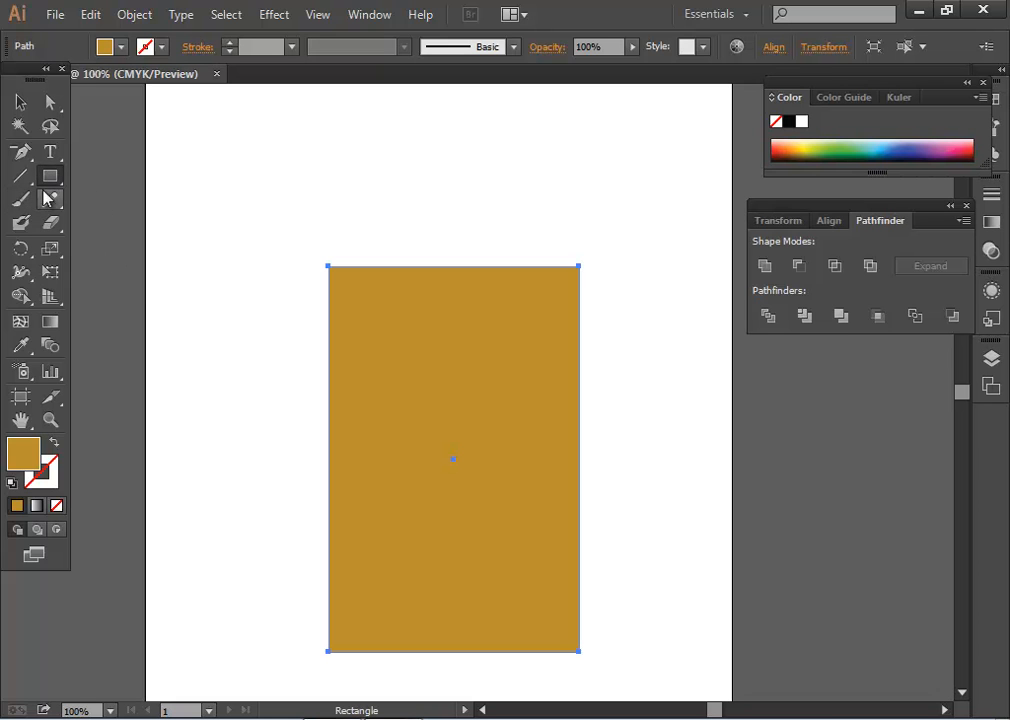
Draw a five-pointed star over the rectangle's upper edge, fill it green, and shift it slightly down and right.
{"action": "left_click_drag", "start_coordinate": [50, 178], "coordinate": [124, 267]}
{"action": "left_click_drag", "start_coordinate": [446, 248], "coordinate": [472, 313]}
{"action": "left_click", "coordinate": [842, 148]}
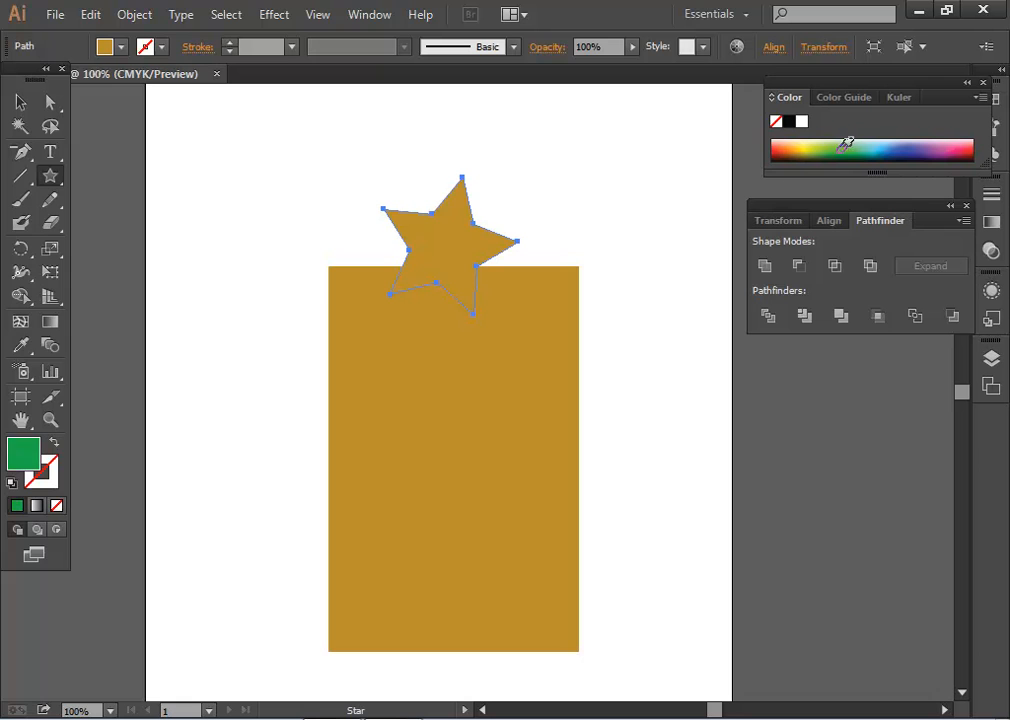
{"action": "left_click", "coordinate": [20, 102]}
{"action": "left_click", "coordinate": [305, 278]}
{"action": "left_click_drag", "start_coordinate": [478, 278], "coordinate": [488, 292]}
{"action": "left_click", "coordinate": [600, 482]}
Merge the star and rectangle with Pathfinder Unite and move the merged shape slightly up and left.
{"action": "left_click_drag", "start_coordinate": [370, 225], "coordinate": [446, 336]}
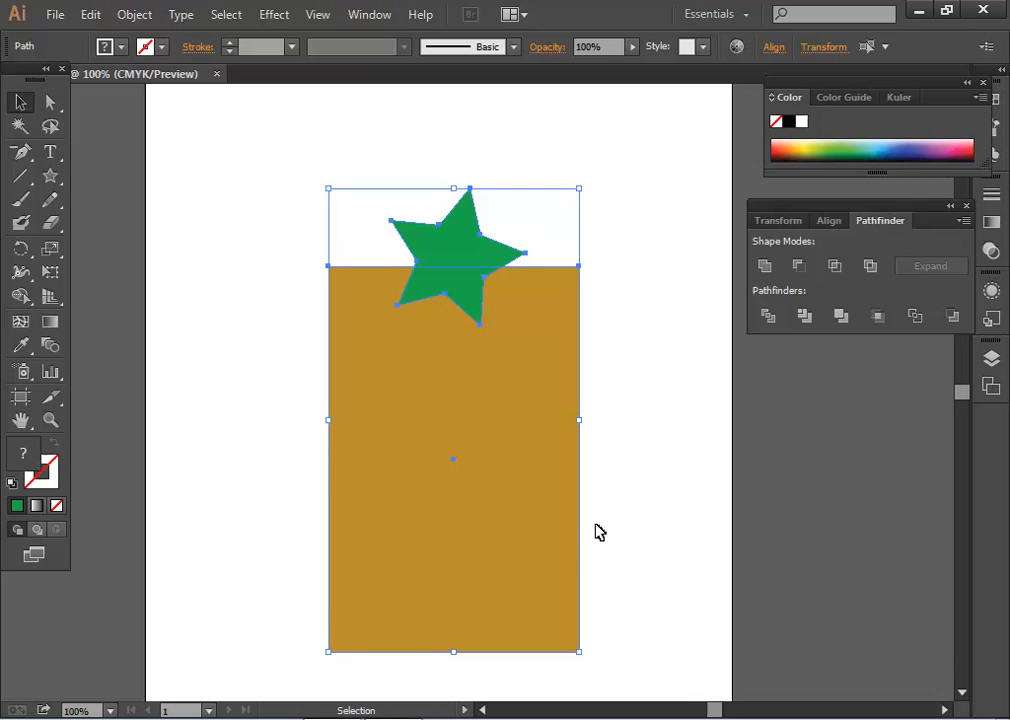
{"action": "left_click", "coordinate": [766, 272]}
{"action": "left_click", "coordinate": [665, 457]}
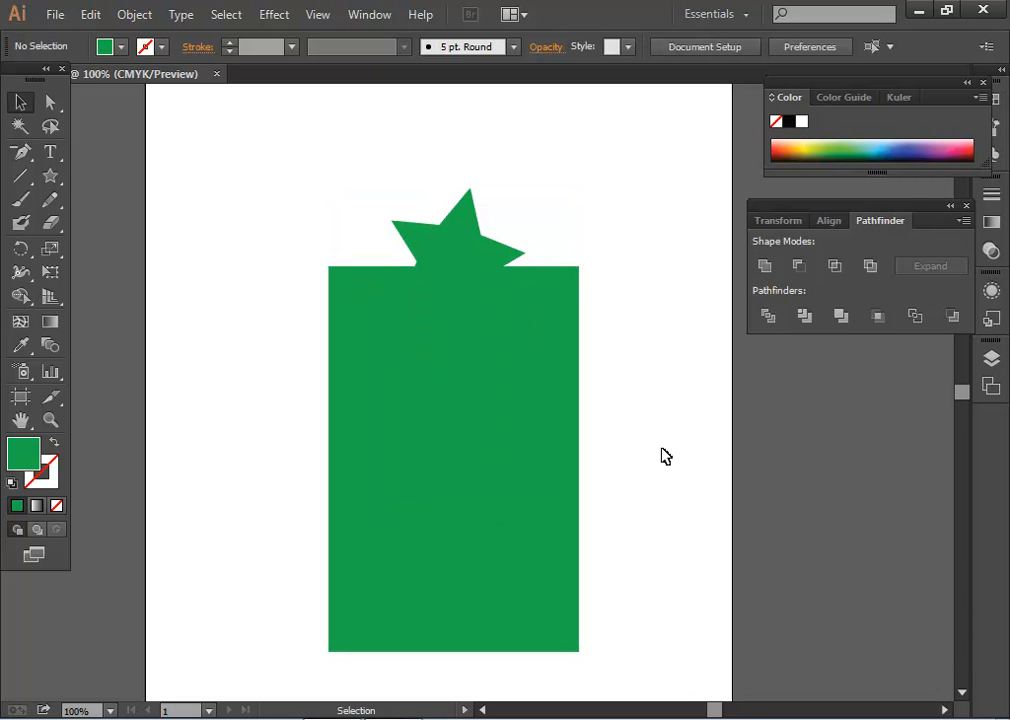
{"action": "left_click_drag", "start_coordinate": [548, 575], "coordinate": [561, 533]}
{"action": "left_click_drag", "start_coordinate": [566, 485], "coordinate": [615, 570]}
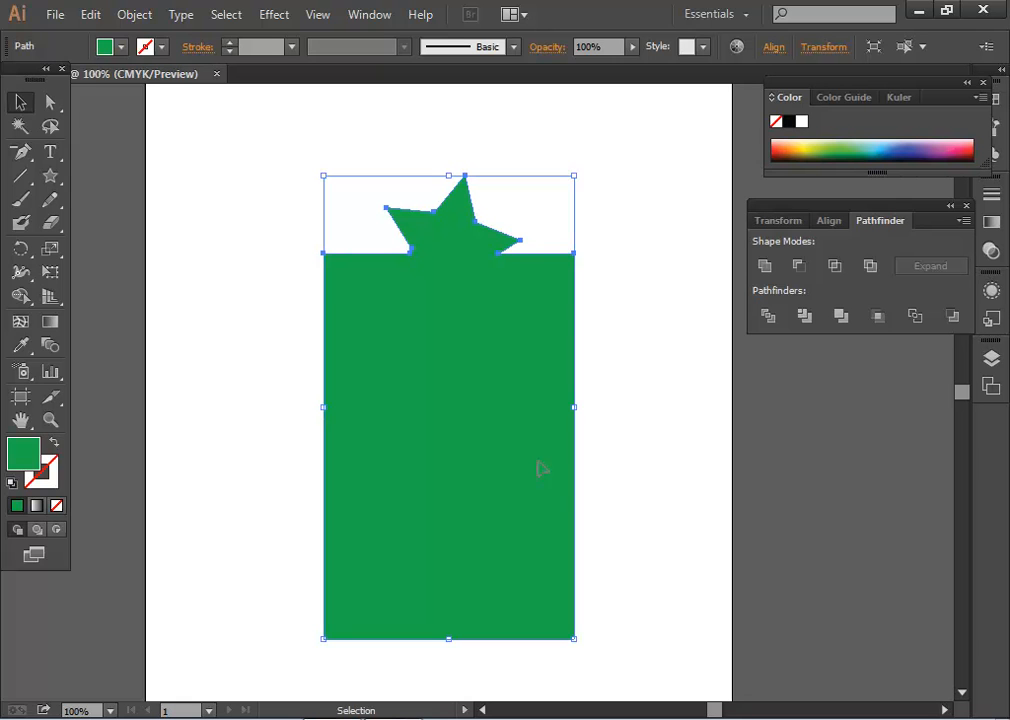
{"action": "left_click", "coordinate": [638, 461]}
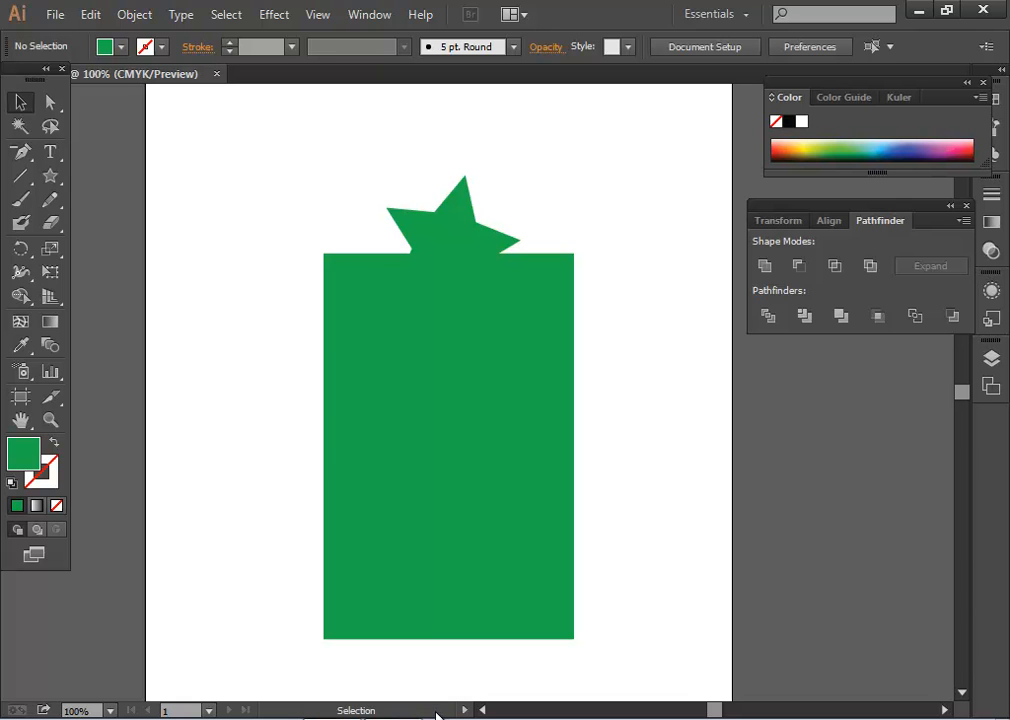
Delete the merged green shape and add the text LOGO in the upper middle of the artboard.
{"action": "left_click", "coordinate": [500, 557]}
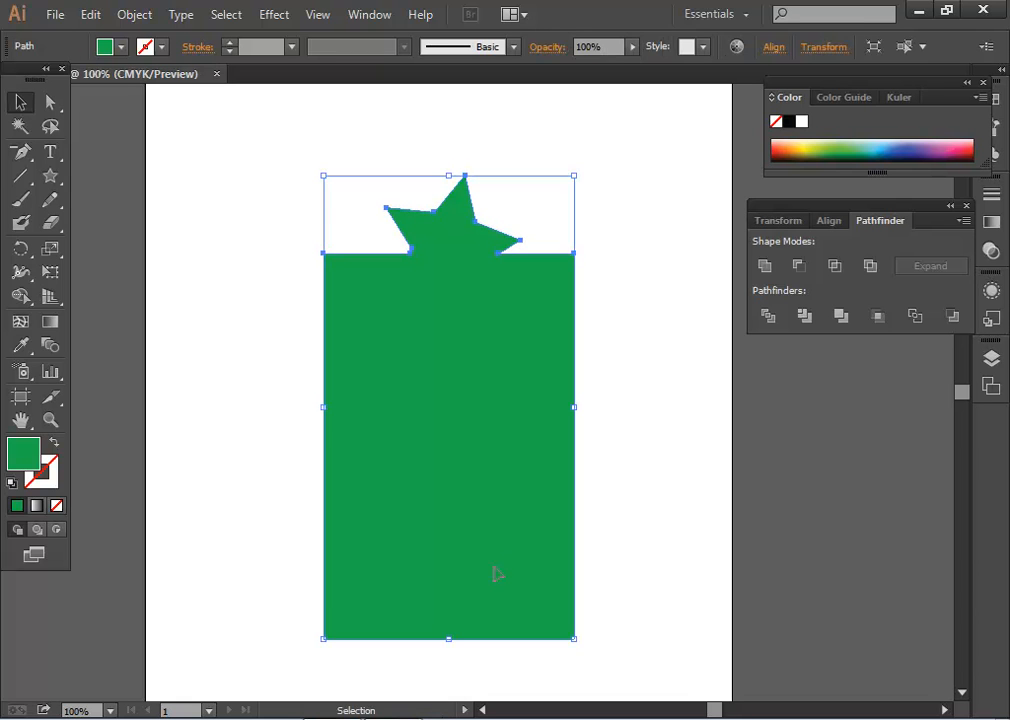
{"action": "key", "text": "Delete"}
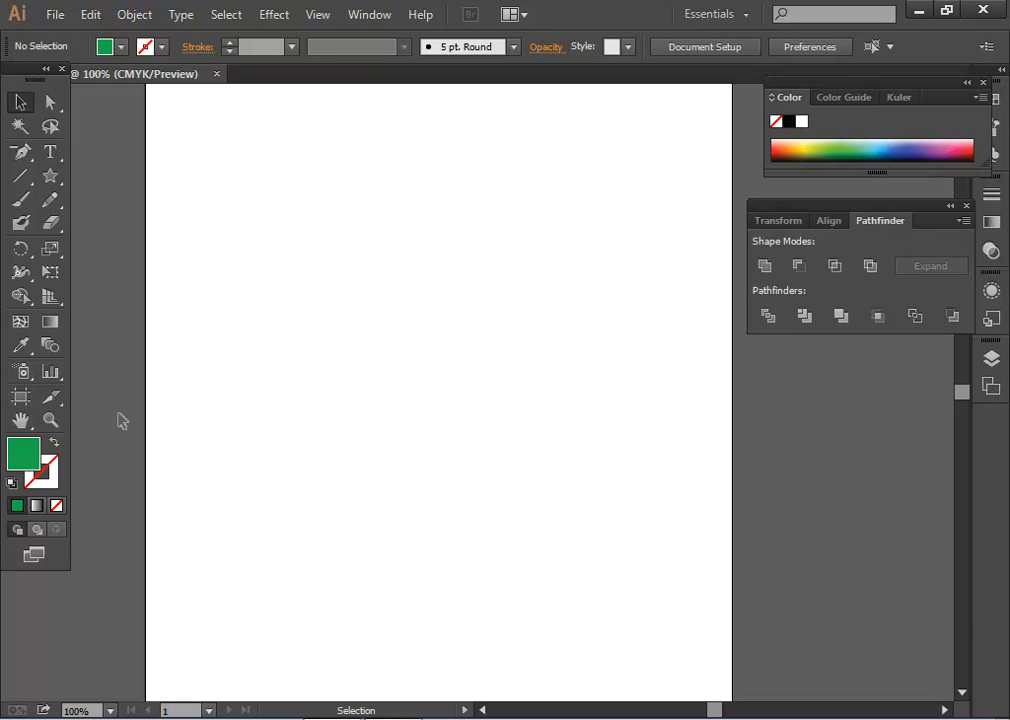
{"action": "left_click", "coordinate": [50, 152]}
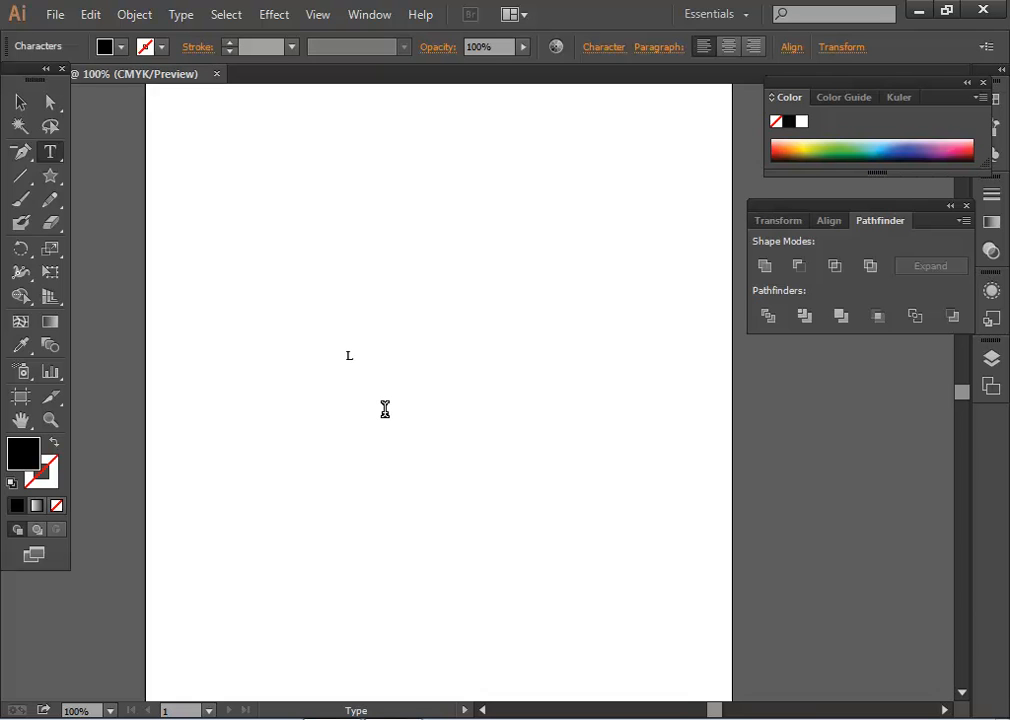
{"action": "left_click", "coordinate": [20, 102]}
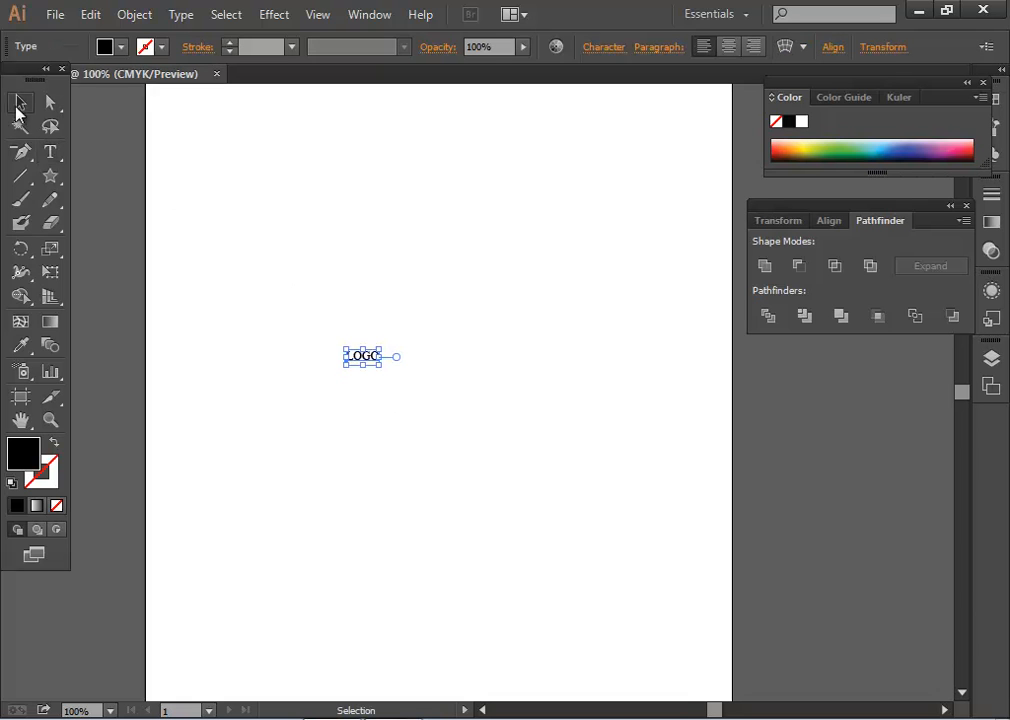
Enlarge the LOGO text to span most of the artboard's width and convert it to outlines.
{"action": "left_click_drag", "start_coordinate": [380, 369], "coordinate": [577, 582]}
{"action": "left_click", "coordinate": [577, 582]}
{"action": "left_click_drag", "start_coordinate": [440, 395], "coordinate": [518, 404]}
{"action": "right_click", "coordinate": [515, 405]}
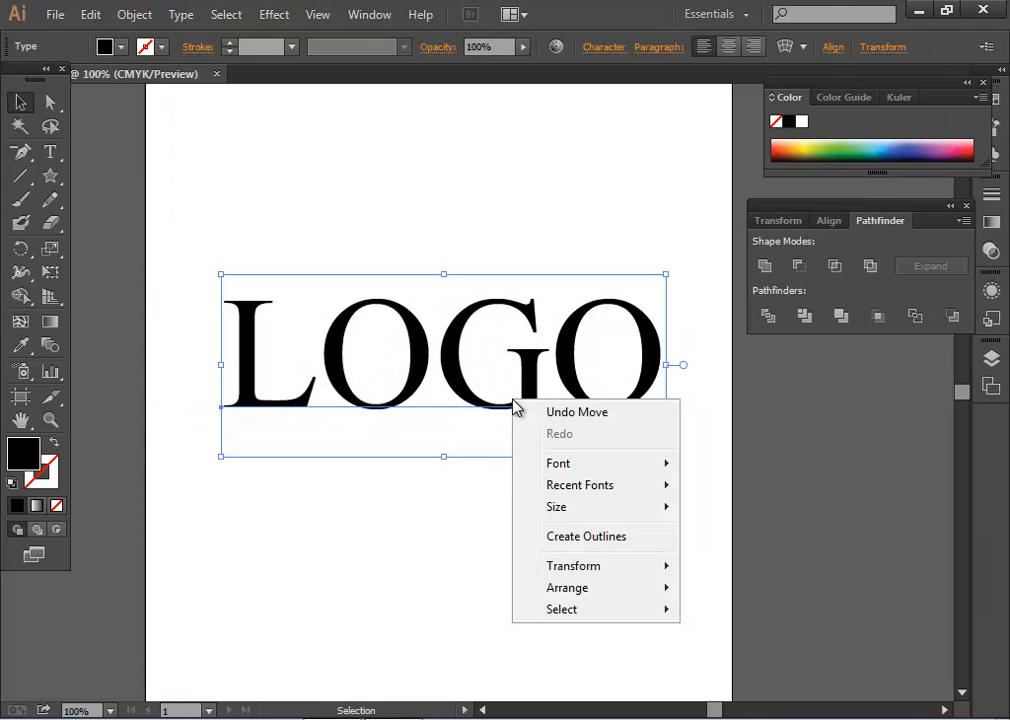
{"action": "left_click", "coordinate": [622, 543]}
{"action": "left_click", "coordinate": [591, 578]}
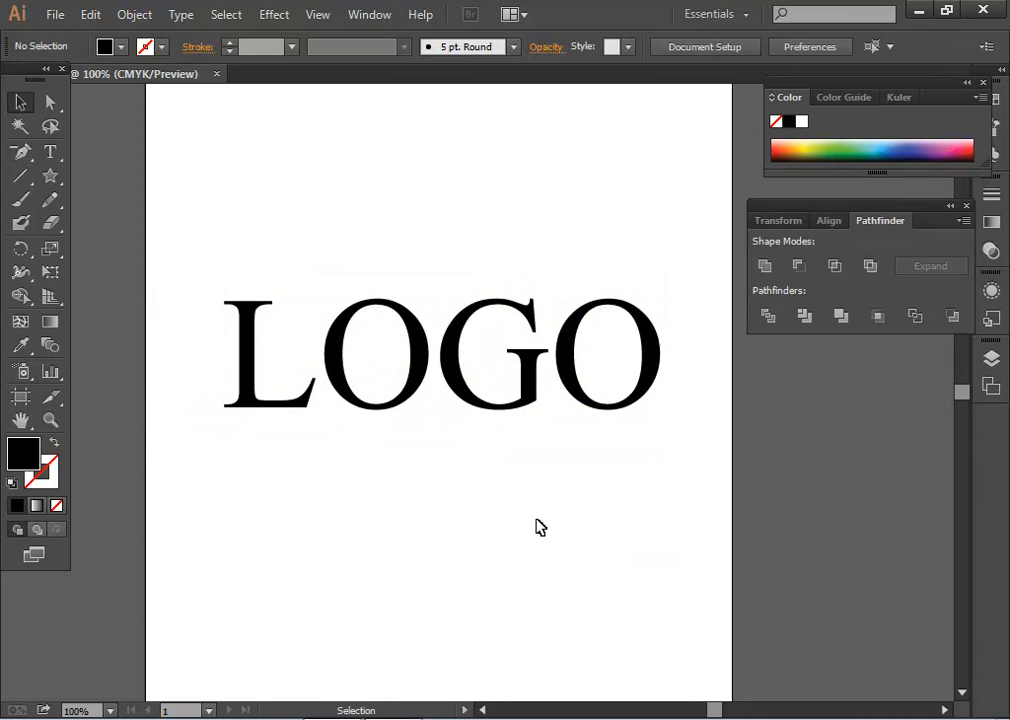
Draw a wide ellipse crossing the tops of the LOGO letters, with no fill and a black 1 pt stroke.
{"action": "left_click_drag", "start_coordinate": [487, 363], "coordinate": [487, 422]}
{"action": "scroll", "coordinate": [536, 484], "scroll_direction": "up", "scroll_amount": 1}
{"action": "left_click_drag", "start_coordinate": [477, 577], "coordinate": [500, 642]}
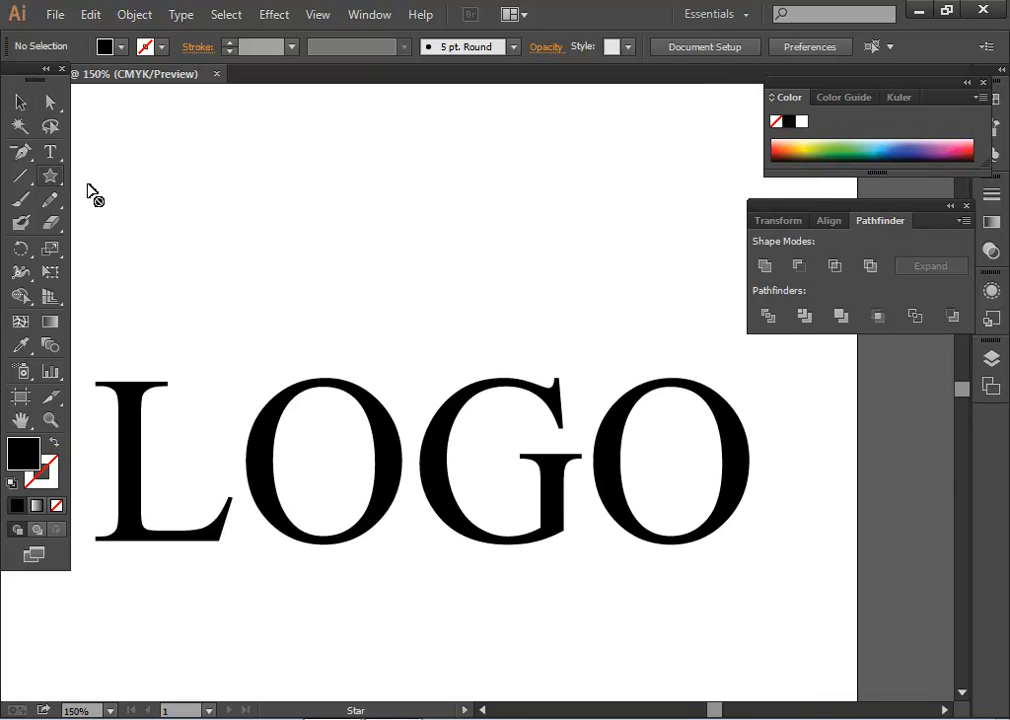
{"action": "left_click_drag", "start_coordinate": [48, 179], "coordinate": [110, 205]}
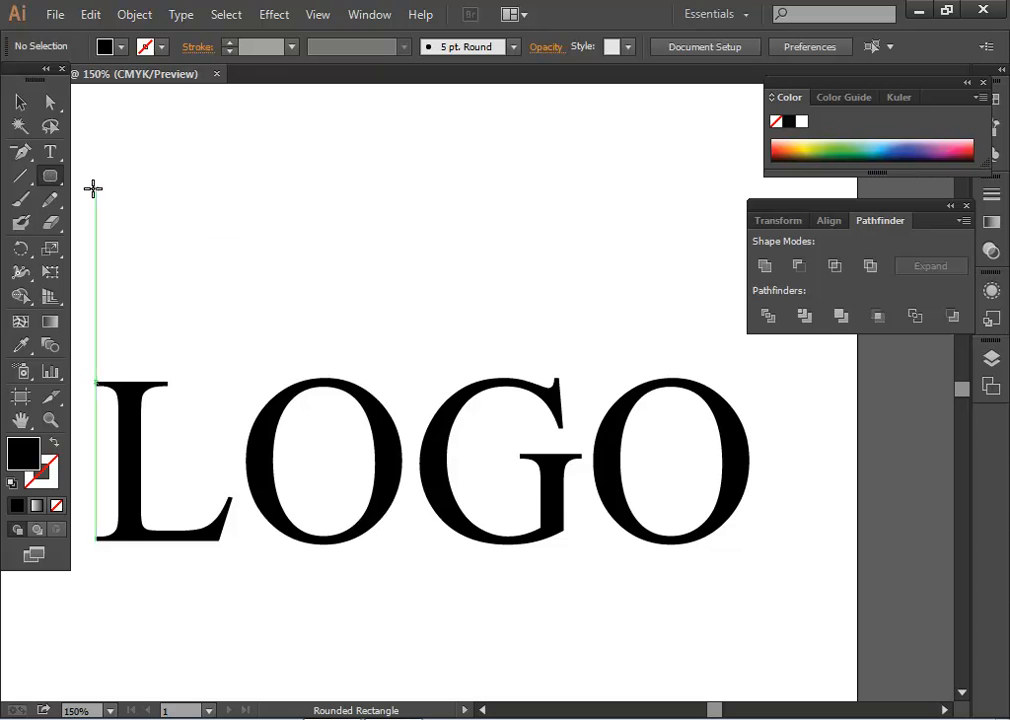
{"action": "mouse_move", "coordinate": [52, 179]}
{"action": "left_mouse_down"}
{"action": "mouse_move", "coordinate": [113, 228]}
{"action": "mouse_move", "coordinate": [399, 373]}
{"action": "mouse_move", "coordinate": [678, 403]}
{"action": "mouse_move", "coordinate": [771, 424]}
{"action": "left_mouse_up"}
{"action": "left_click", "coordinate": [20, 102]}
{"action": "key", "text": "x"}
{"action": "key", "text": "shift+x"}
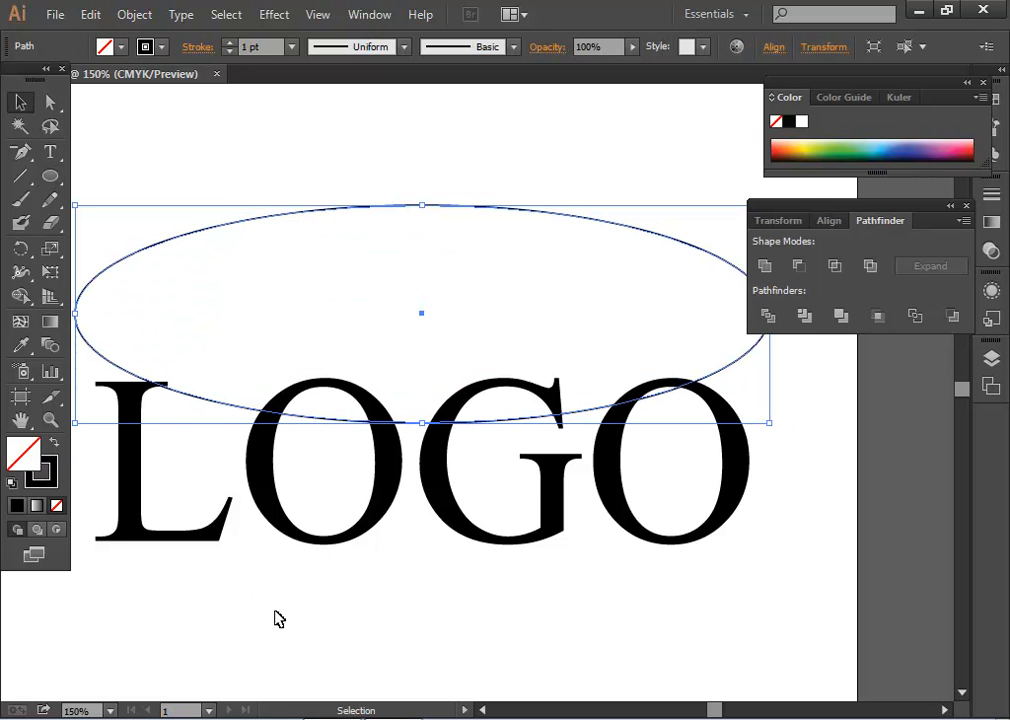
{"action": "left_click", "coordinate": [230, 608]}
{"action": "key", "text": "space"}
{"action": "left_click_drag", "start_coordinate": [698, 604], "coordinate": [714, 578]}
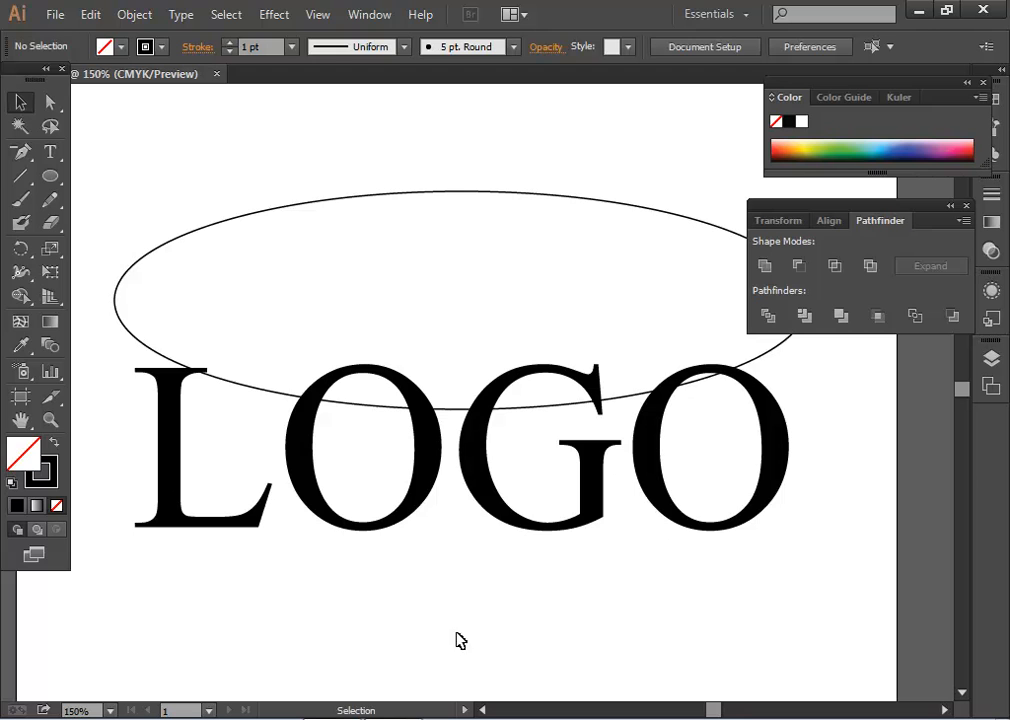
Divide the outlined LOGO letters with the ellipse using Pathfinder Divide and ungroup the result.
{"action": "left_click_drag", "start_coordinate": [99, 310], "coordinate": [853, 484]}
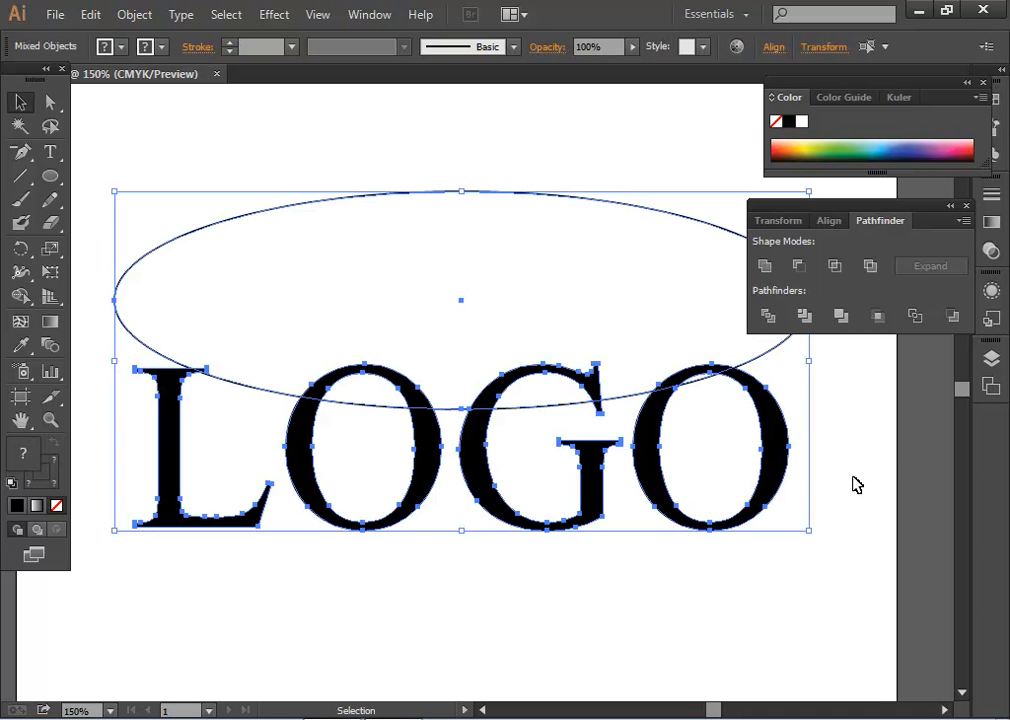
{"action": "left_click", "coordinate": [767, 317]}
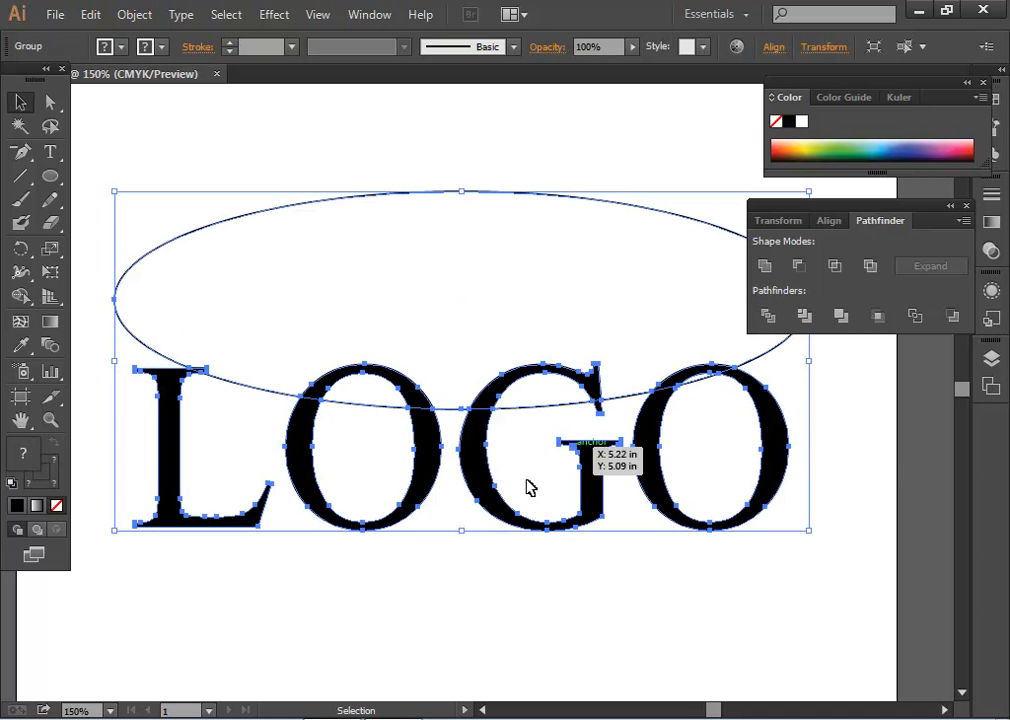
{"action": "left_click", "coordinate": [507, 614]}
{"action": "left_click_drag", "start_coordinate": [537, 335], "coordinate": [541, 436]}
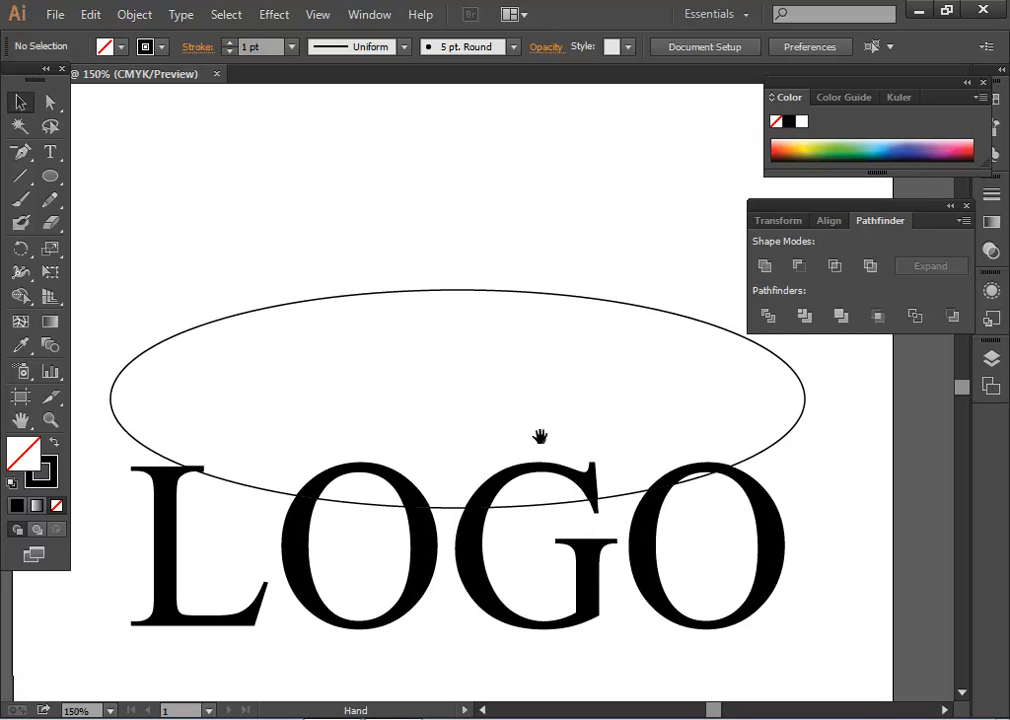
{"action": "left_click", "coordinate": [520, 291]}
{"action": "right_click", "coordinate": [520, 291]}
{"action": "left_click", "coordinate": [604, 413]}
{"action": "left_click", "coordinate": [672, 437]}
Delete the leftover ellipse outline above the letters and its remnants inside both Os and the G.
{"action": "left_click", "coordinate": [597, 299]}
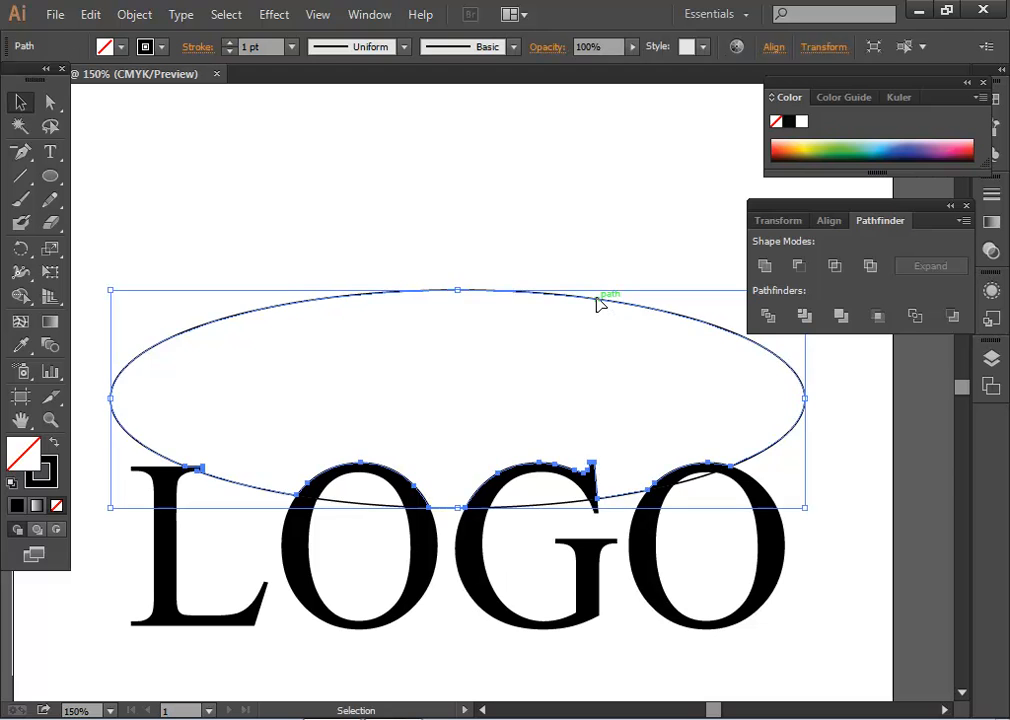
{"action": "key", "text": "Delete"}
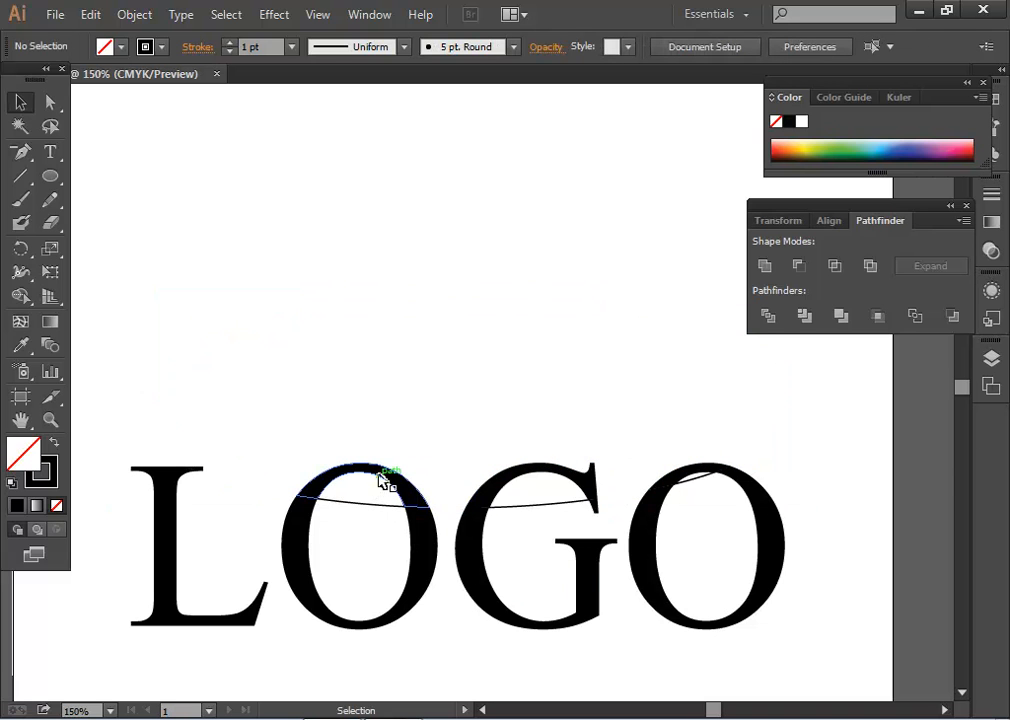
{"action": "left_click", "coordinate": [366, 506]}
{"action": "key", "text": "Delete"}
{"action": "left_click", "coordinate": [522, 513]}
{"action": "key", "text": "Delete"}
{"action": "left_click", "coordinate": [701, 481]}
{"action": "key", "text": "Delete"}
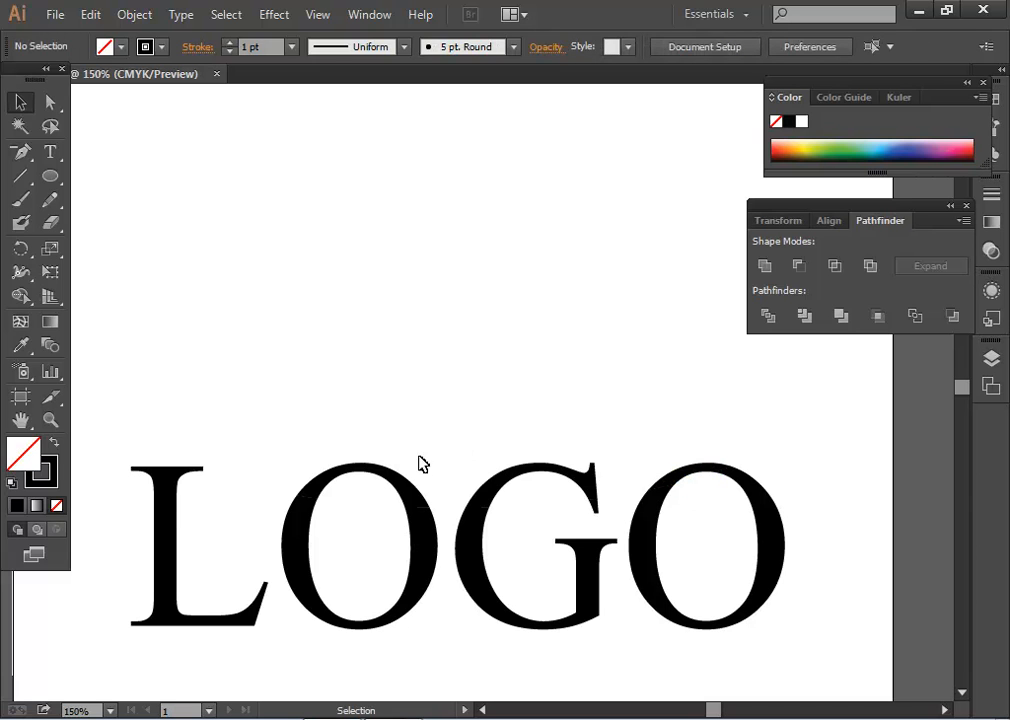
Nudge the cut-off top of the first O upward to leave a gap above its lower part.
{"action": "left_click", "coordinate": [391, 472]}
{"action": "key", "text": "Up"}
{"action": "key", "text": "Up"}
{"action": "key", "text": "Up"}
{"action": "key", "text": "Up"}
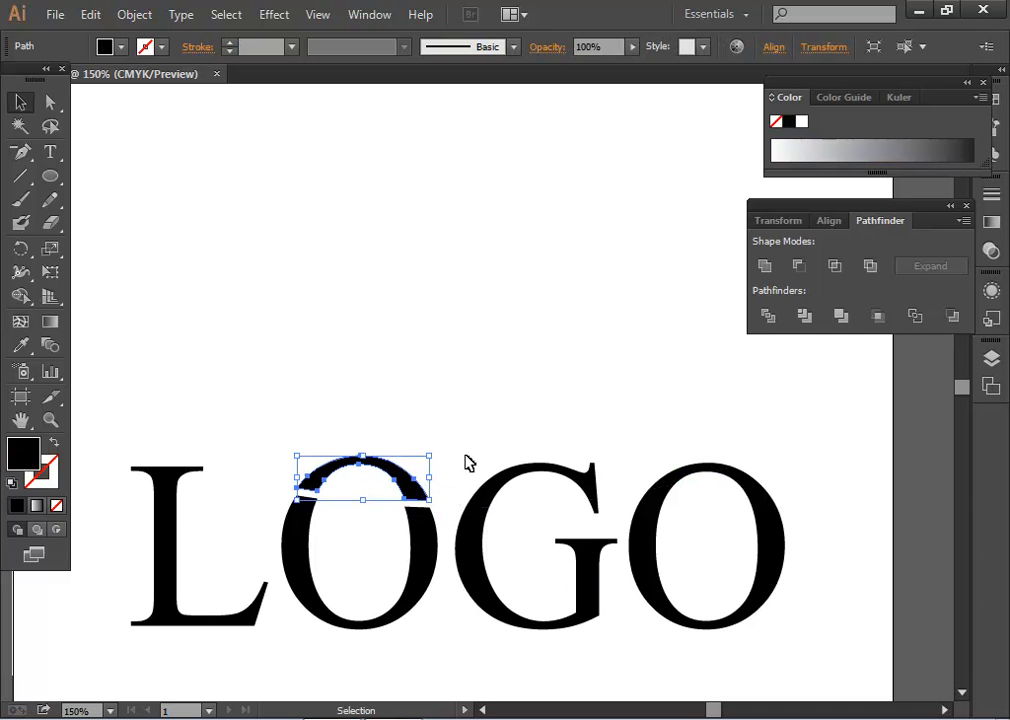
{"action": "key", "text": "Up"}
{"action": "key", "text": "Up"}
{"action": "key", "text": "Up"}
{"action": "key", "text": "Up"}
{"action": "key", "text": "Up"}
{"action": "key", "text": "Up"}
{"action": "key", "text": "Up"}
{"action": "left_click", "coordinate": [461, 438]}
Nudge the cut-off top of the G upward, away from its lower part.
{"action": "left_click", "coordinate": [546, 470]}
{"action": "key", "text": "Up"}
{"action": "key", "text": "Up"}
{"action": "key", "text": "Up"}
{"action": "key", "text": "Up"}
{"action": "key", "text": "Up"}
{"action": "key", "text": "Up"}
{"action": "key", "text": "Up"}
{"action": "key", "text": "Up"}
{"action": "key", "text": "Up"}
{"action": "key", "text": "Up"}
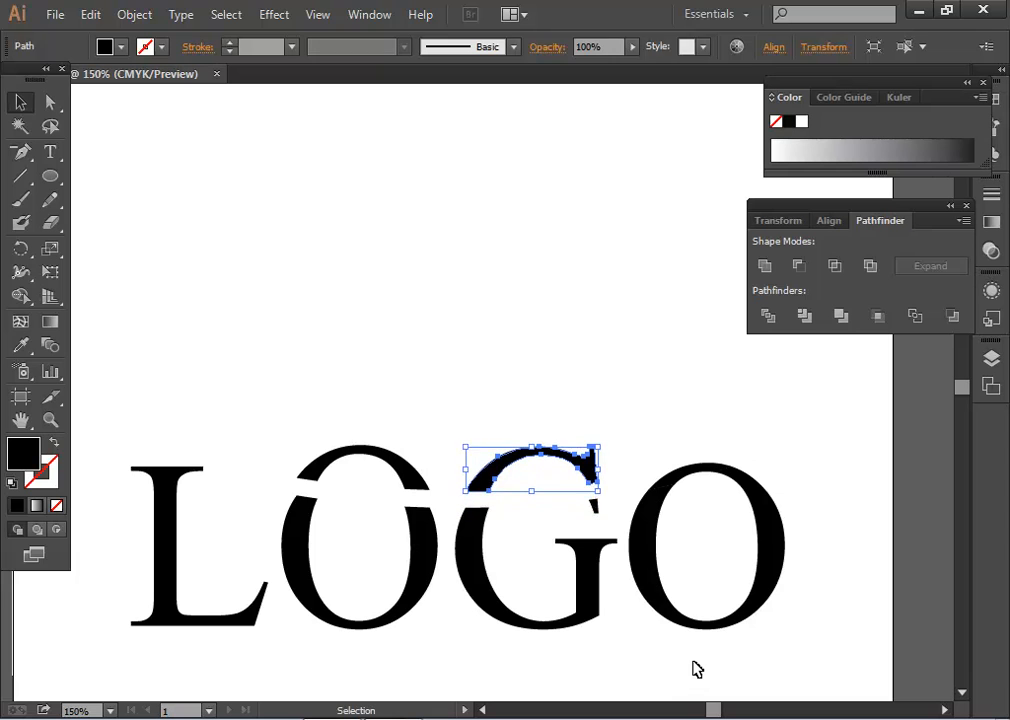
{"action": "left_click", "coordinate": [697, 669]}
Nudge the cut-off sliver at the top of the last O upward from the letter.
{"action": "left_click", "coordinate": [712, 480]}
{"action": "key", "text": "Up"}
{"action": "key", "text": "Up"}
{"action": "key", "text": "Up"}
{"action": "key", "text": "Up"}
{"action": "key", "text": "Up"}
{"action": "key", "text": "Up"}
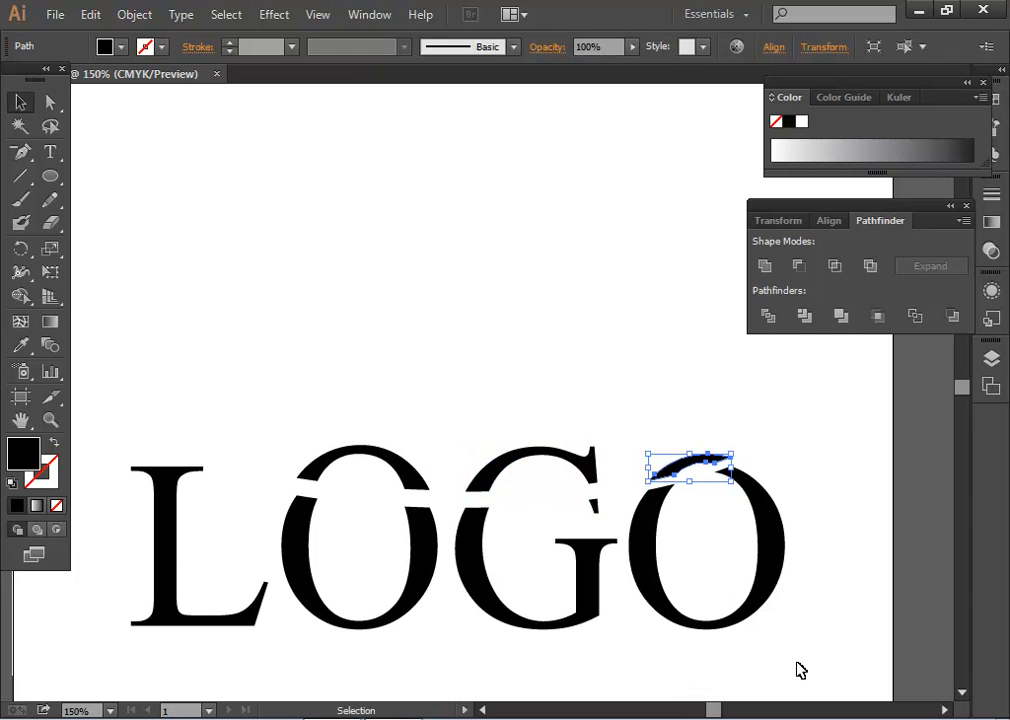
{"action": "key", "text": "Up"}
{"action": "key", "text": "Up"}
{"action": "key", "text": "Up"}
{"action": "key", "text": "Up"}
{"action": "left_click", "coordinate": [801, 670]}
Delete the separated top pieces of the last O, the G and the first O.
{"action": "left_click", "coordinate": [668, 461]}
{"action": "key", "text": "Delete"}
{"action": "left_click", "coordinate": [570, 462]}
{"action": "key", "text": "Delete"}
{"action": "left_click", "coordinate": [405, 465]}
{"action": "key", "text": "Delete"}
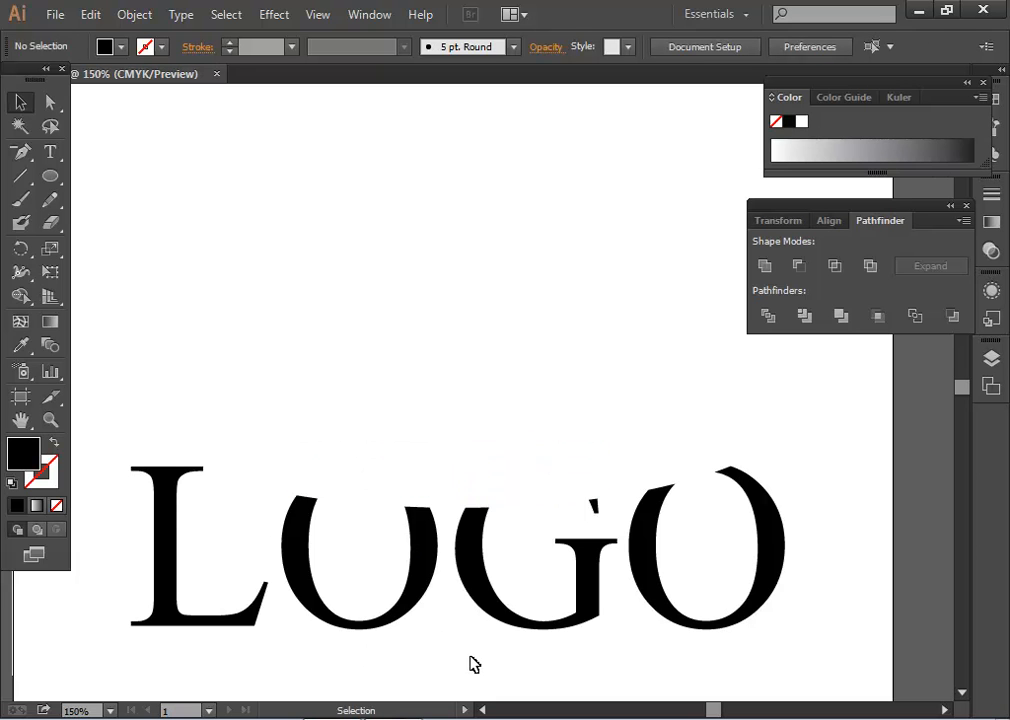
Undo the deletion of the three separated letter tops.
{"action": "key", "text": "ctrl+z"}
{"action": "key", "text": "ctrl+z"}
{"action": "key", "text": "ctrl+z"}
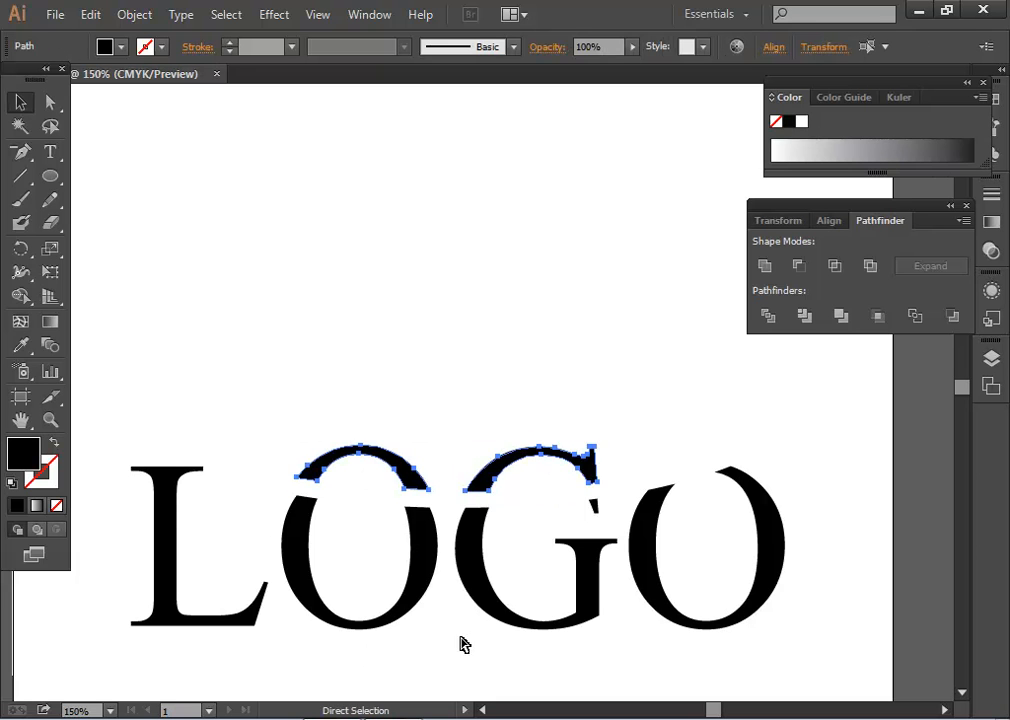
{"action": "left_click", "coordinate": [690, 466]}
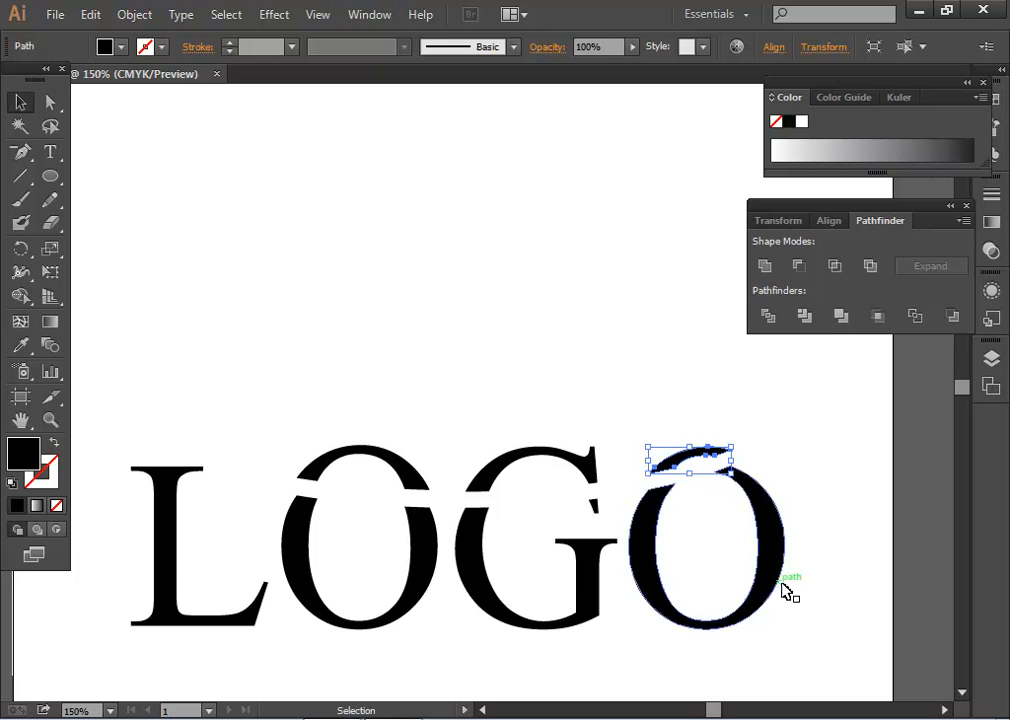
{"action": "left_click", "coordinate": [808, 609]}
{"action": "left_click_drag", "start_coordinate": [571, 621], "coordinate": [559, 491]}
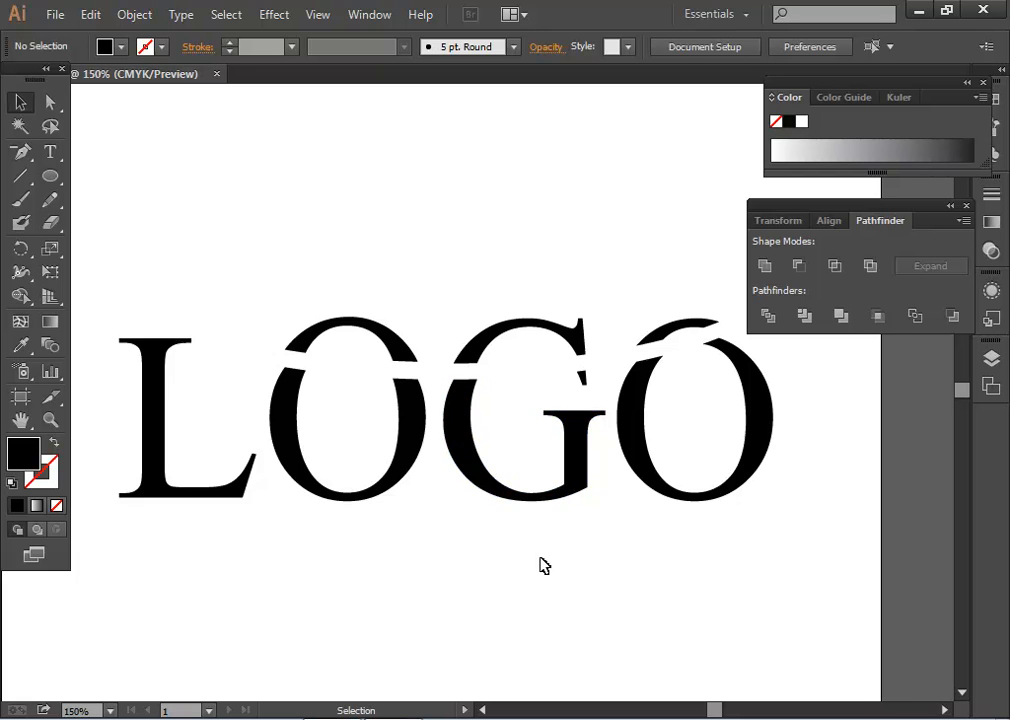
Clear the divided LOGO pieces and draw a black rectangle across the full width of the artboard's top.
{"action": "scroll", "coordinate": [466, 428], "scroll_direction": "down", "scroll_amount": 2}
{"action": "left_click_drag", "start_coordinate": [277, 345], "coordinate": [593, 483]}
{"action": "key", "text": "Delete"}
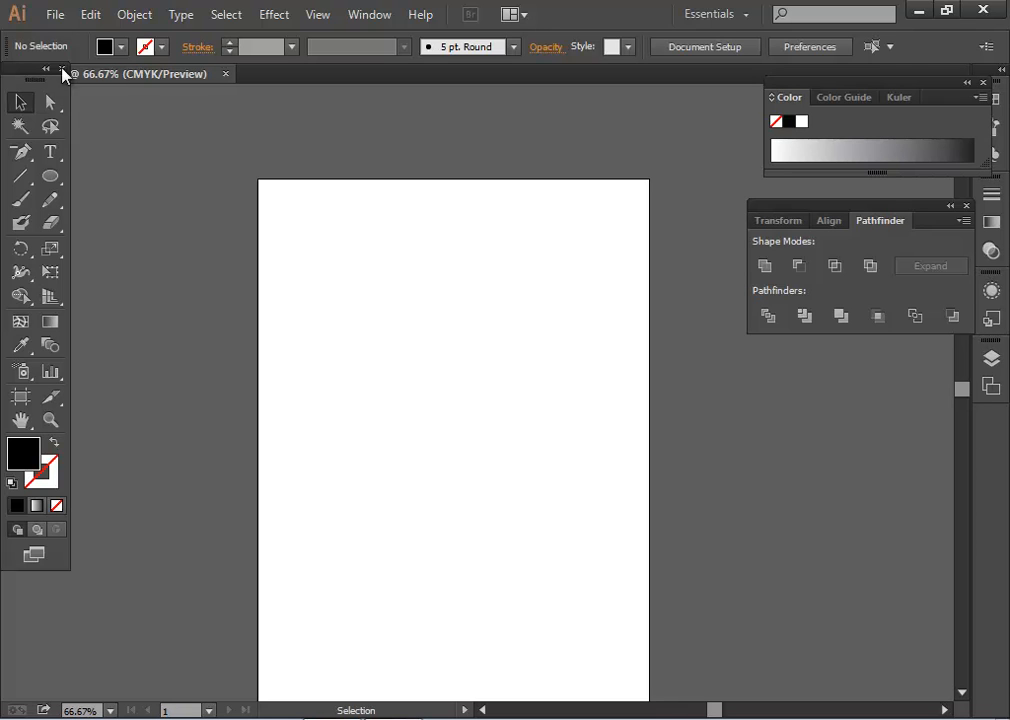
{"action": "left_click", "coordinate": [57, 174]}
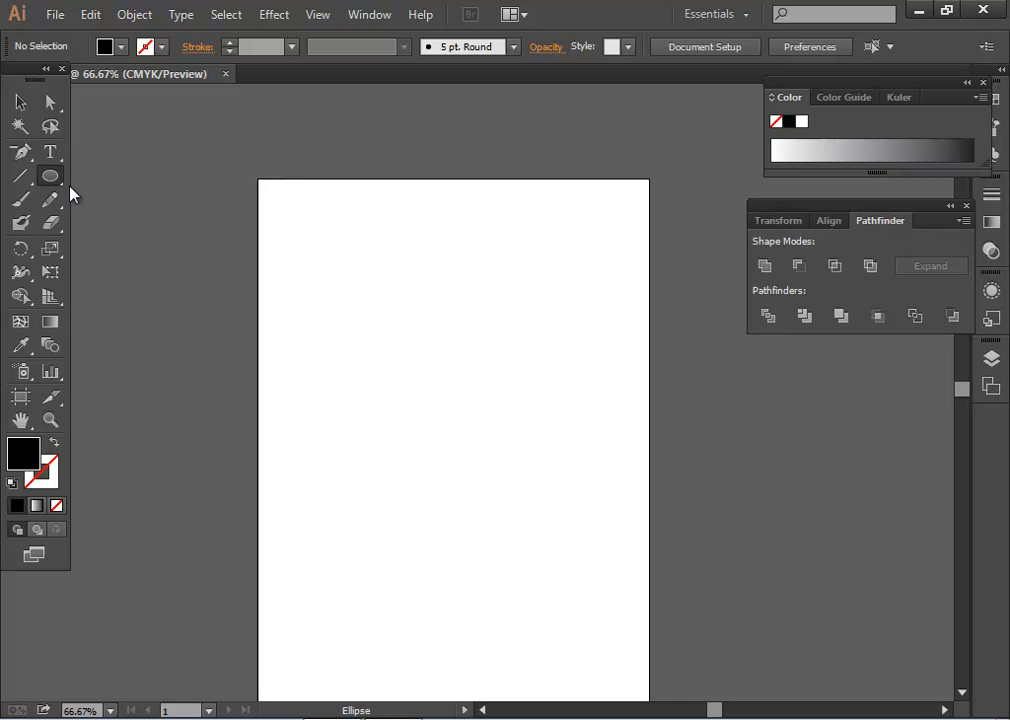
{"action": "left_click_drag", "start_coordinate": [57, 180], "coordinate": [110, 175]}
{"action": "left_click_drag", "start_coordinate": [259, 180], "coordinate": [650, 326]}
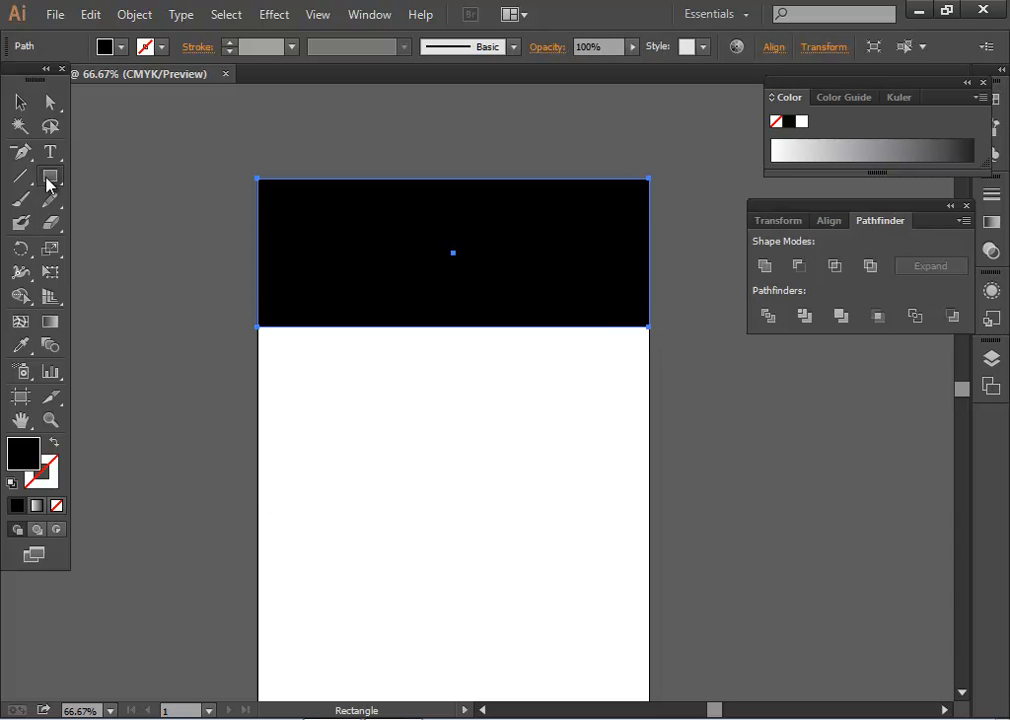
Draw a black circle and place it overlapping the left half of the rectangle's lower edge.
{"action": "left_click_drag", "start_coordinate": [58, 182], "coordinate": [120, 221]}
{"action": "left_click_drag", "start_coordinate": [404, 513], "coordinate": [438, 609]}
{"action": "left_click", "coordinate": [20, 102]}
{"action": "left_click_drag", "start_coordinate": [418, 560], "coordinate": [384, 398]}
{"action": "left_click", "coordinate": [186, 340]}
Duplicate the circle onto the right half of the rectangle's lower edge and move both circles slightly outward.
{"action": "left_click", "coordinate": [372, 388]}
{"action": "left_click_drag", "start_coordinate": [466, 446], "coordinate": [578, 394]}
{"action": "left_click", "coordinate": [477, 479]}
{"action": "left_click", "coordinate": [458, 553]}
{"action": "left_click", "coordinate": [578, 408]}
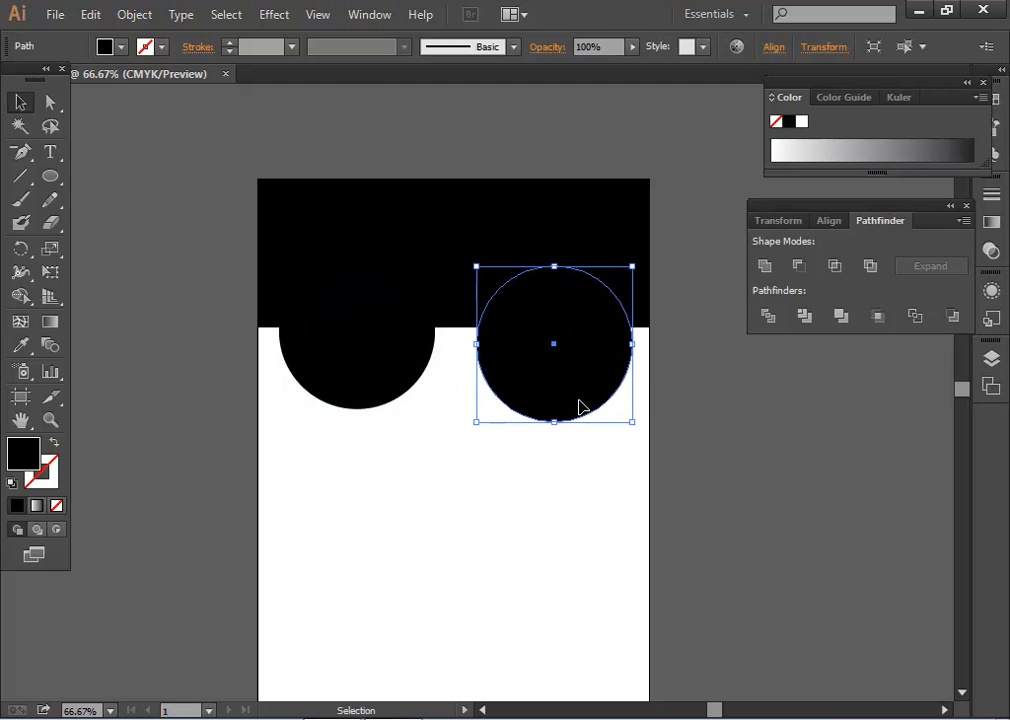
{"action": "left_click", "coordinate": [560, 500]}
{"action": "left_click_drag", "start_coordinate": [559, 406], "coordinate": [566, 406]}
{"action": "left_click_drag", "start_coordinate": [378, 388], "coordinate": [354, 373]}
{"action": "left_click", "coordinate": [413, 484]}
{"action": "left_click", "coordinate": [577, 472]}
Copy a circle, shrink it, and place it between the two large circles at the rectangle's lower edge.
{"action": "left_click_drag", "start_coordinate": [570, 410], "coordinate": [489, 582]}
{"action": "left_click_drag", "start_coordinate": [562, 592], "coordinate": [472, 337]}
{"action": "left_click", "coordinate": [537, 544]}
{"action": "left_click", "coordinate": [481, 533]}
{"action": "left_click", "coordinate": [385, 482]}
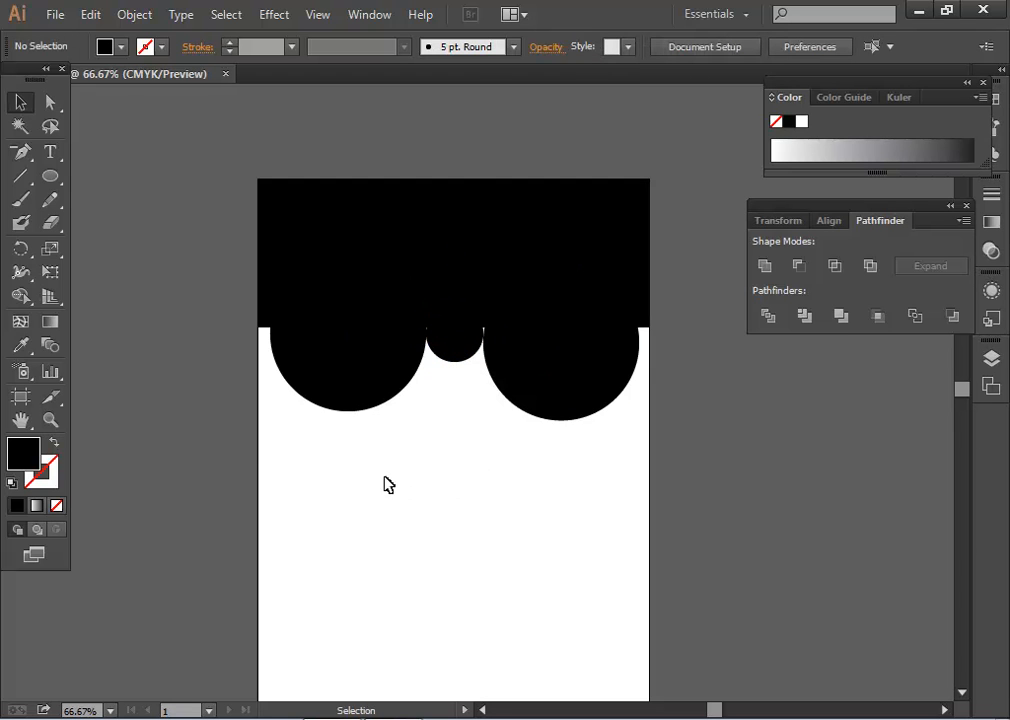
Divide the rectangle and three circles with Pathfinder and ungroup the resulting pieces.
{"action": "left_click_drag", "start_coordinate": [286, 469], "coordinate": [632, 284]}
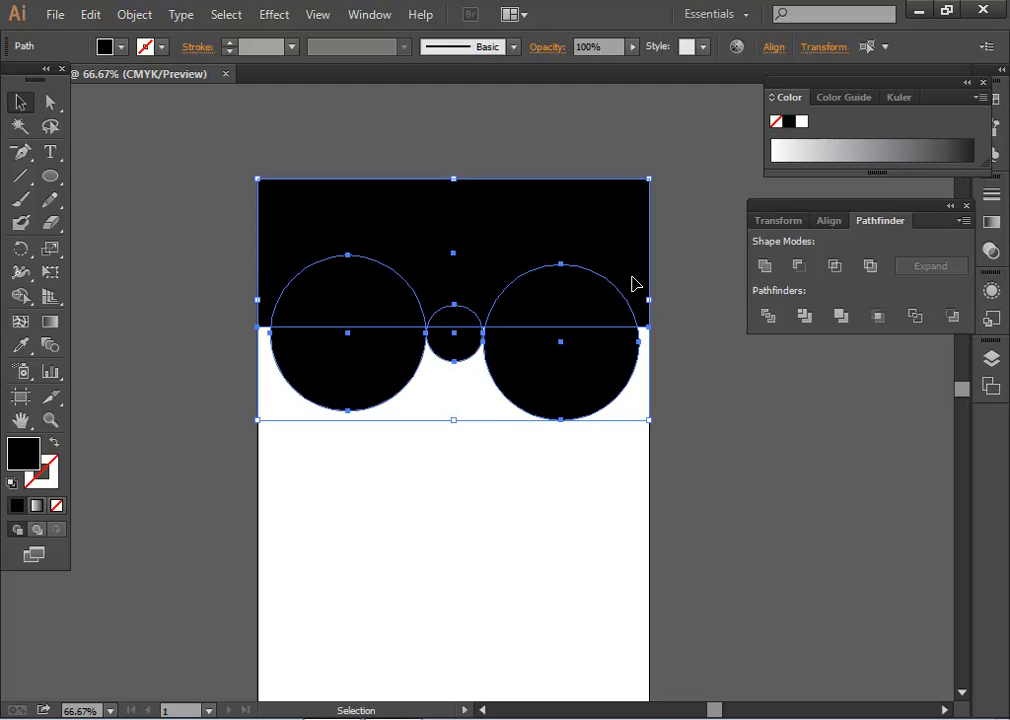
{"action": "left_click", "coordinate": [768, 316]}
{"action": "right_click", "coordinate": [593, 266]}
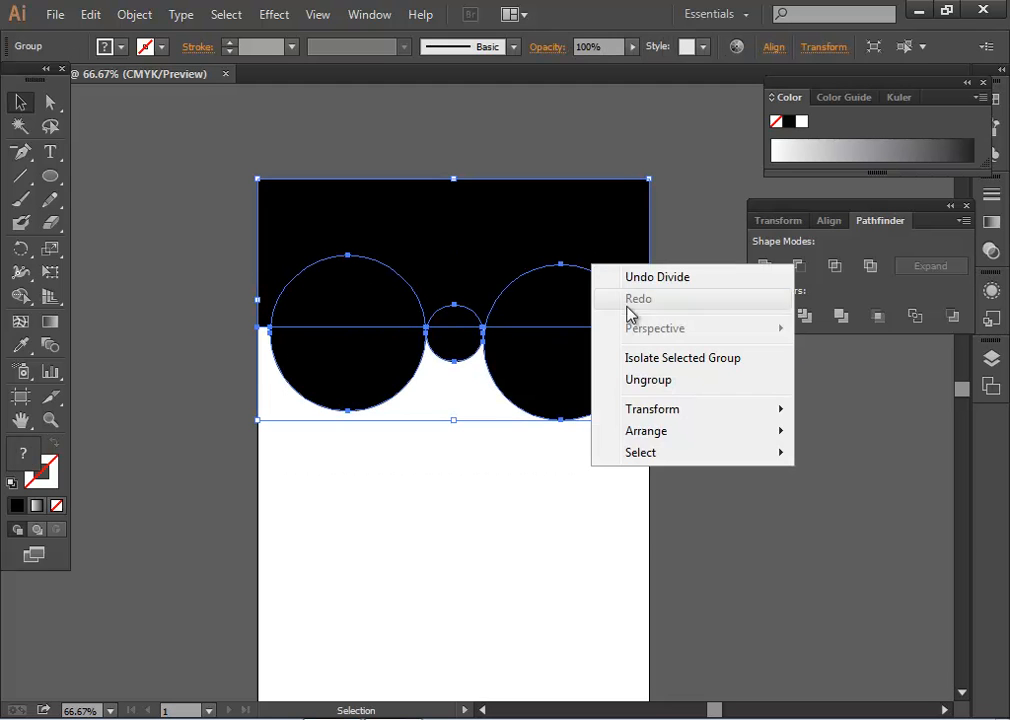
{"action": "left_click", "coordinate": [685, 380]}
{"action": "left_click", "coordinate": [575, 534]}
Delete the pieces of the three divided circles, leaving the rectangle with arched cutouts along its lower edge.
{"action": "left_click", "coordinate": [389, 373]}
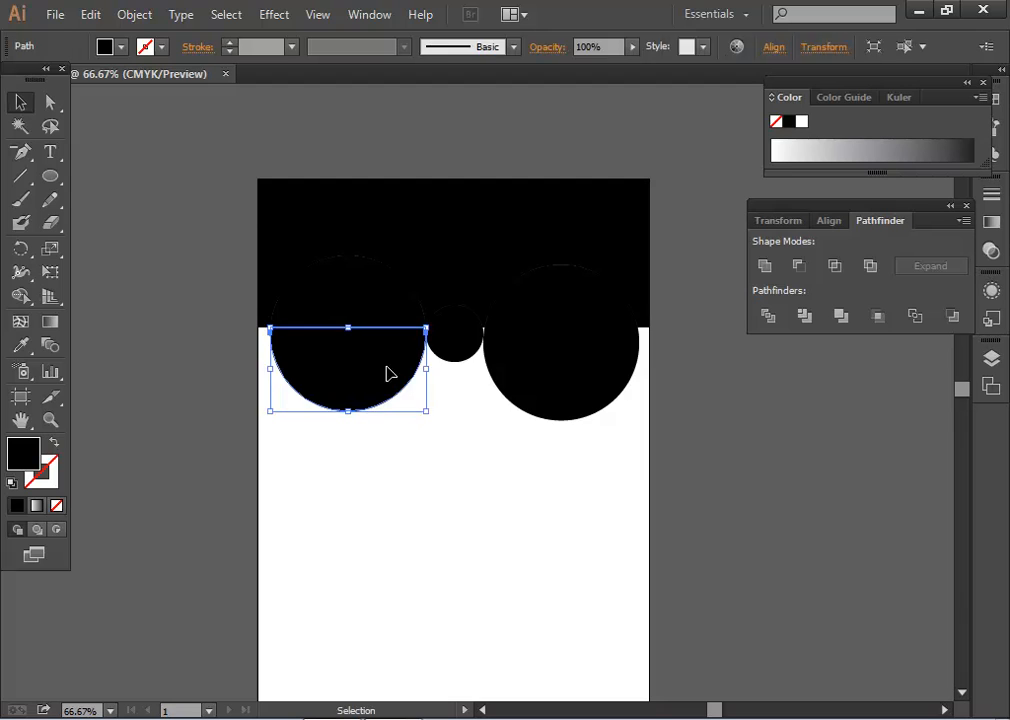
{"action": "key", "text": "Delete"}
{"action": "left_click", "coordinate": [457, 350]}
{"action": "key", "text": "Delete"}
{"action": "left_click", "coordinate": [561, 386]}
{"action": "key", "text": "Delete"}
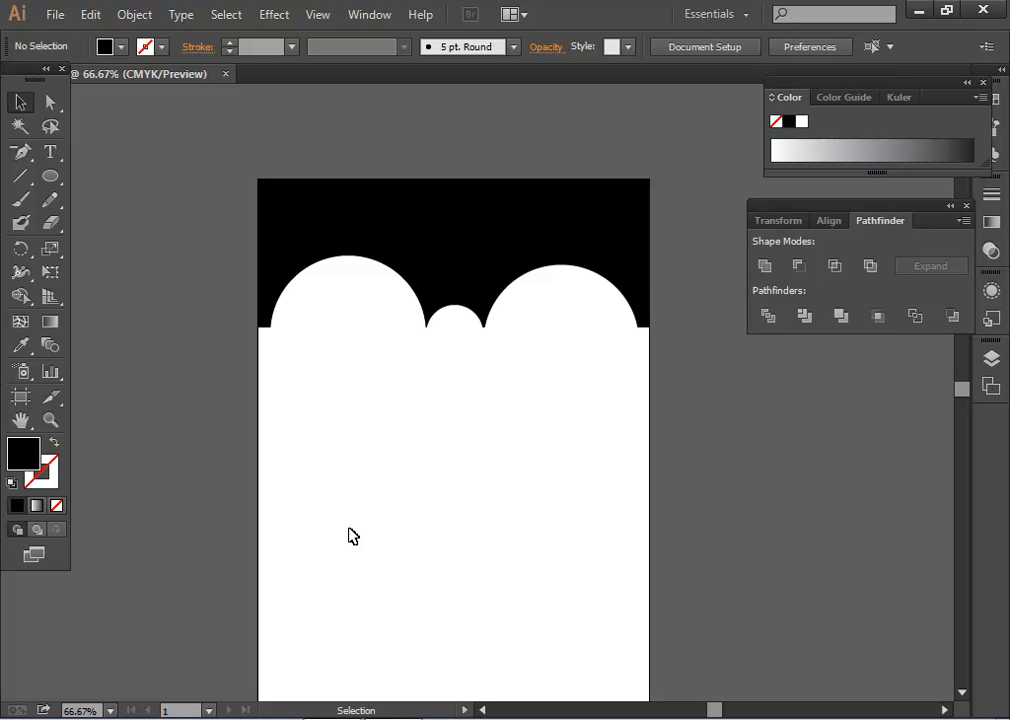
Raise the top anchor point of the small middle arch using Direct Selection.
{"action": "key", "text": "space"}
{"action": "left_click_drag", "start_coordinate": [543, 528], "coordinate": [566, 450]}
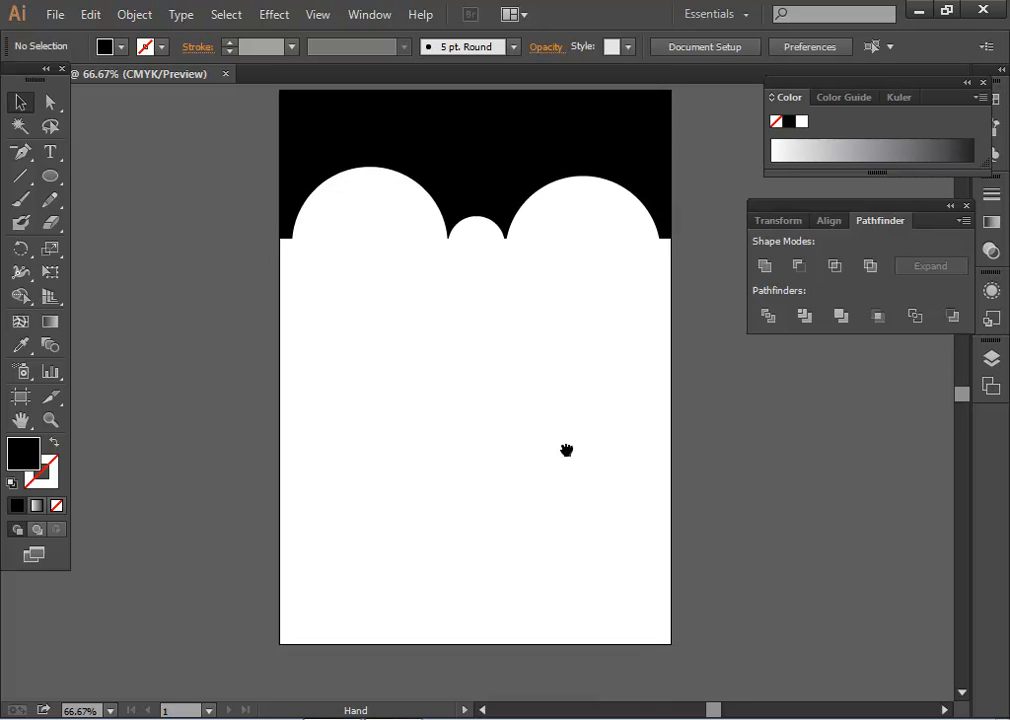
{"action": "left_click", "coordinate": [489, 255]}
{"action": "left_click", "coordinate": [524, 373]}
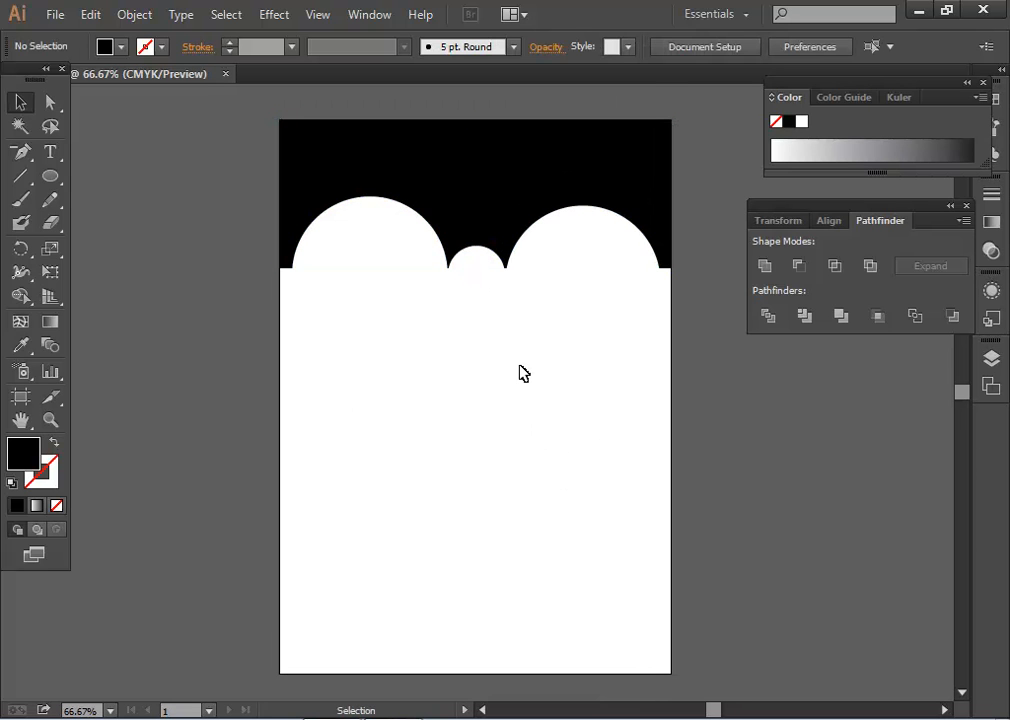
{"action": "scroll", "coordinate": [529, 341], "scroll_direction": "up", "scroll_amount": 1}
{"action": "key", "text": "space"}
{"action": "left_click_drag", "start_coordinate": [618, 314], "coordinate": [653, 459]}
{"action": "left_click", "coordinate": [50, 102]}
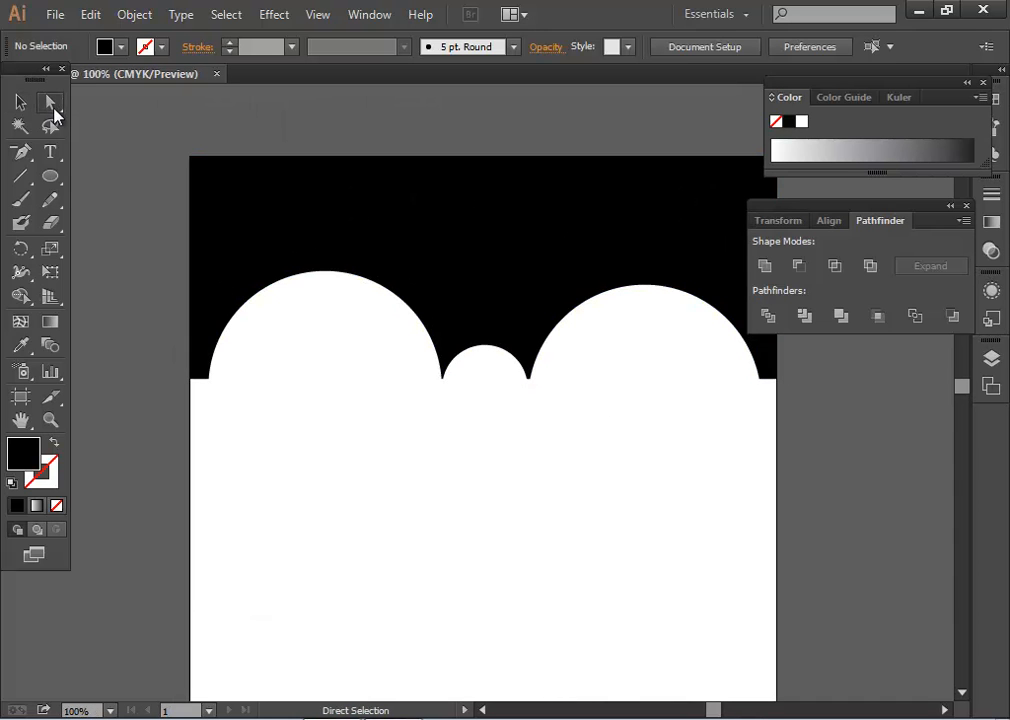
{"action": "left_click", "coordinate": [536, 362]}
{"action": "mouse_move", "coordinate": [486, 347]}
{"action": "left_mouse_down"}
{"action": "mouse_move", "coordinate": [494, 334]}
{"action": "mouse_move", "coordinate": [484, 324]}
{"action": "left_mouse_up"}
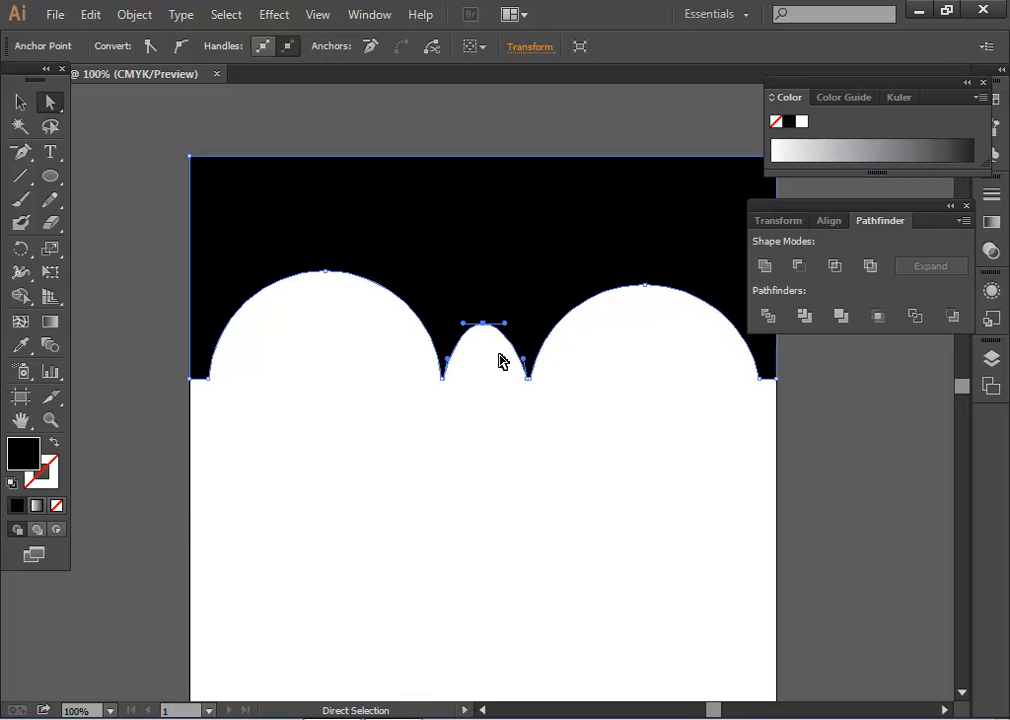
Lower the top anchor point of the large right arch to flatten its curve, and deselect the shape.
{"action": "left_click", "coordinate": [541, 440]}
{"action": "left_click", "coordinate": [652, 290]}
{"action": "left_click_drag", "start_coordinate": [652, 290], "coordinate": [652, 313]}
{"action": "left_click", "coordinate": [662, 460]}
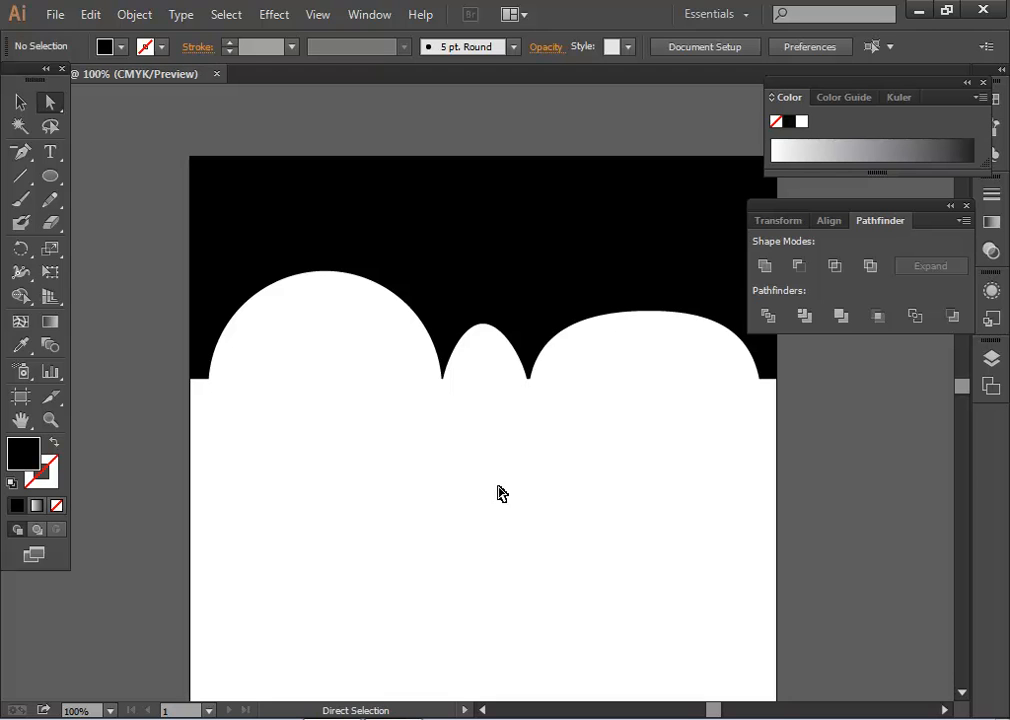
Undo the anchor point changes on the middle and right arches and deselect the shape.
{"action": "key", "text": "ctrl+z"}
{"action": "key", "text": "ctrl+z"}
{"action": "key", "text": "ctrl+z"}
{"action": "key", "text": "ctrl+z"}
{"action": "key", "text": "ctrl+z"}
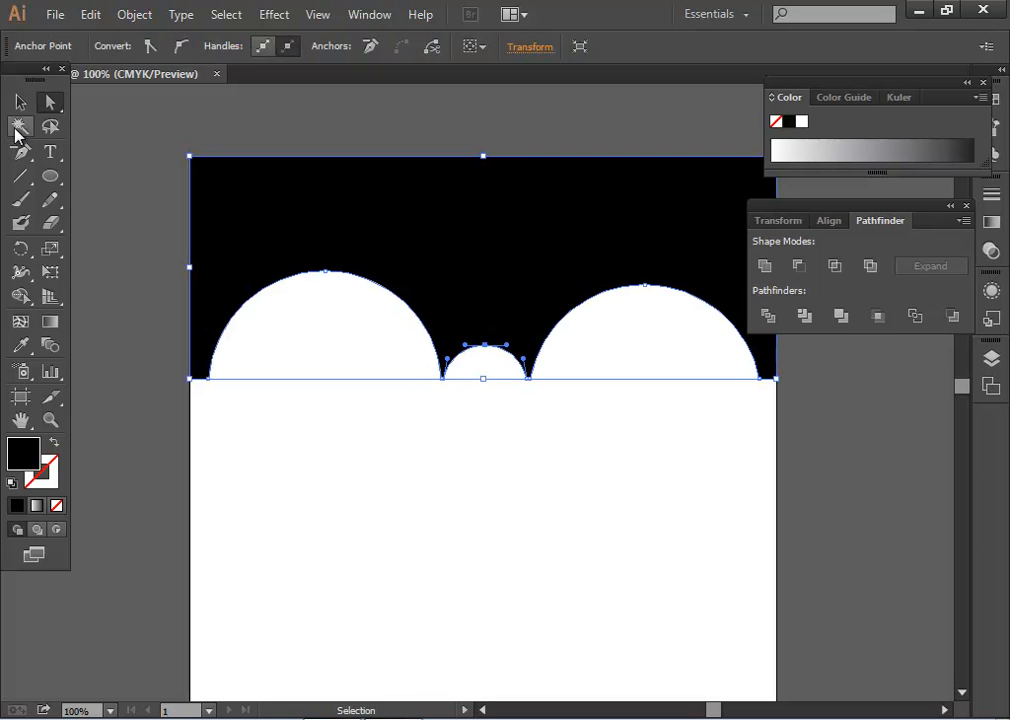
{"action": "left_click", "coordinate": [20, 102]}
{"action": "left_click", "coordinate": [496, 543]}
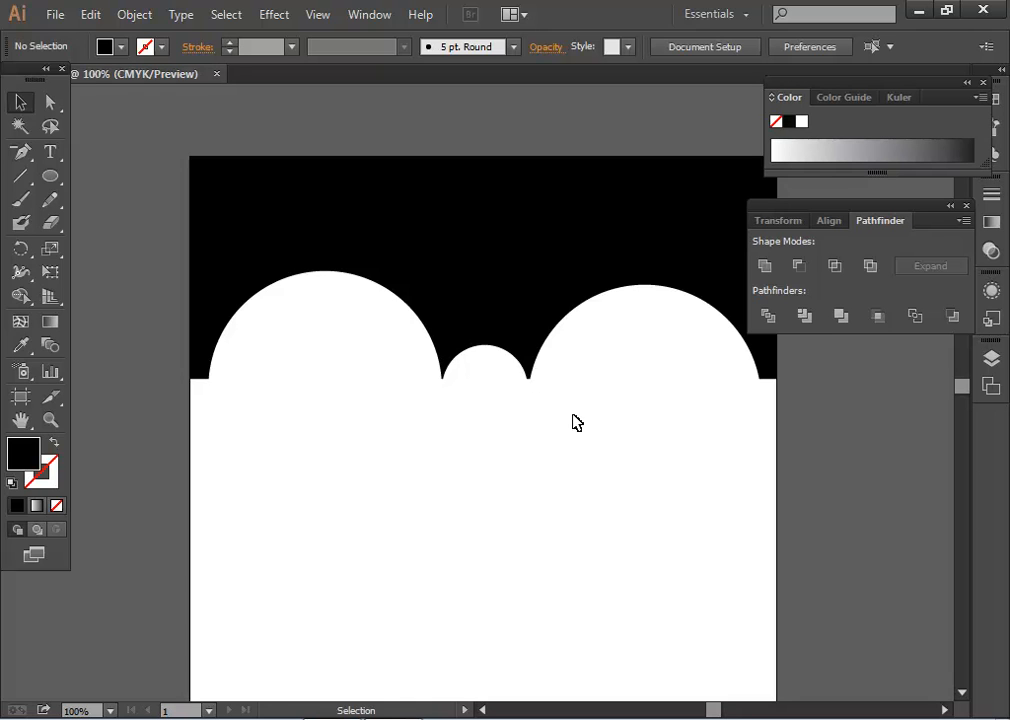
Try to move the anchor point at the tip between the small middle arch and the right arch.
{"action": "left_click", "coordinate": [530, 336]}
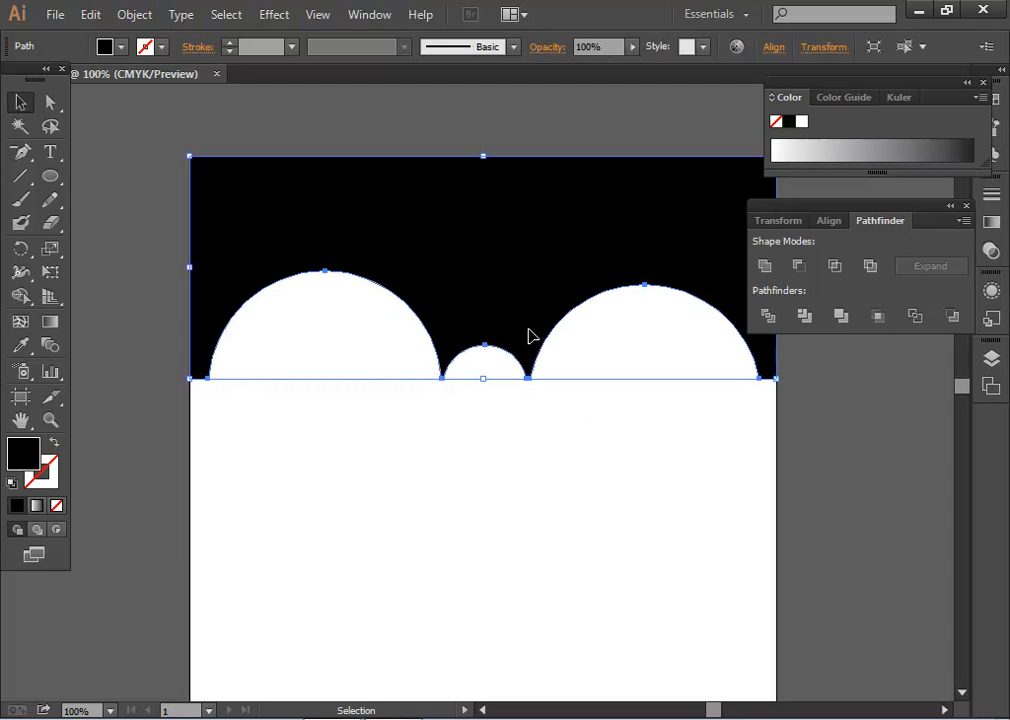
{"action": "left_click", "coordinate": [50, 102]}
{"action": "left_click", "coordinate": [550, 487]}
{"action": "left_click", "coordinate": [529, 379]}
{"action": "left_click", "coordinate": [541, 419]}
{"action": "left_click_drag", "start_coordinate": [521, 386], "coordinate": [541, 364]}
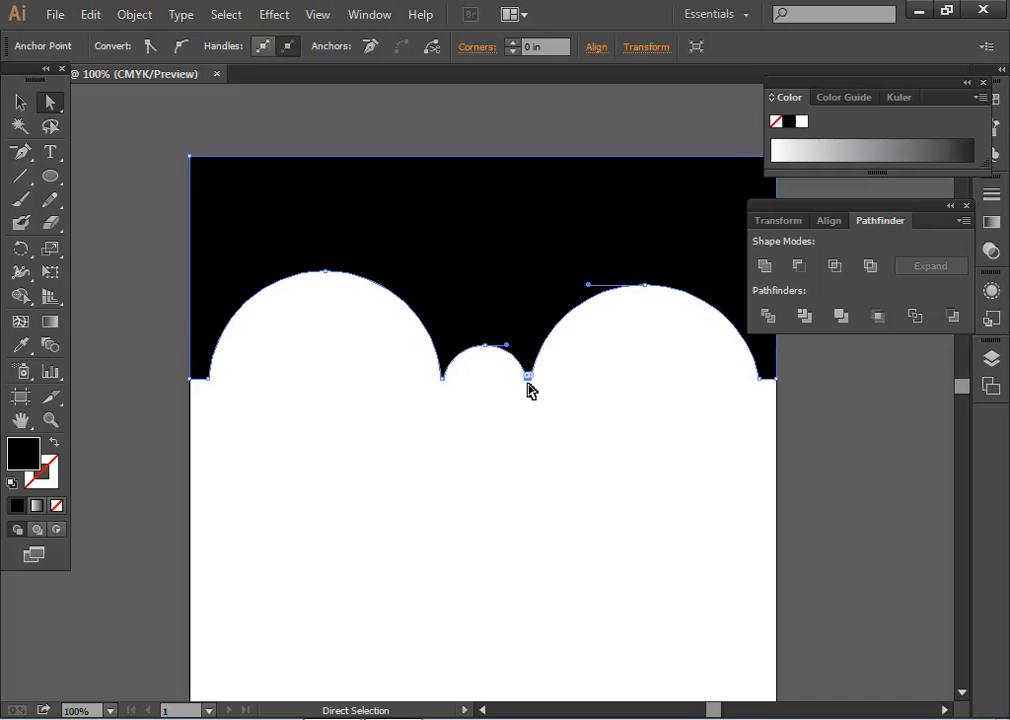
{"action": "left_click", "coordinate": [564, 487]}
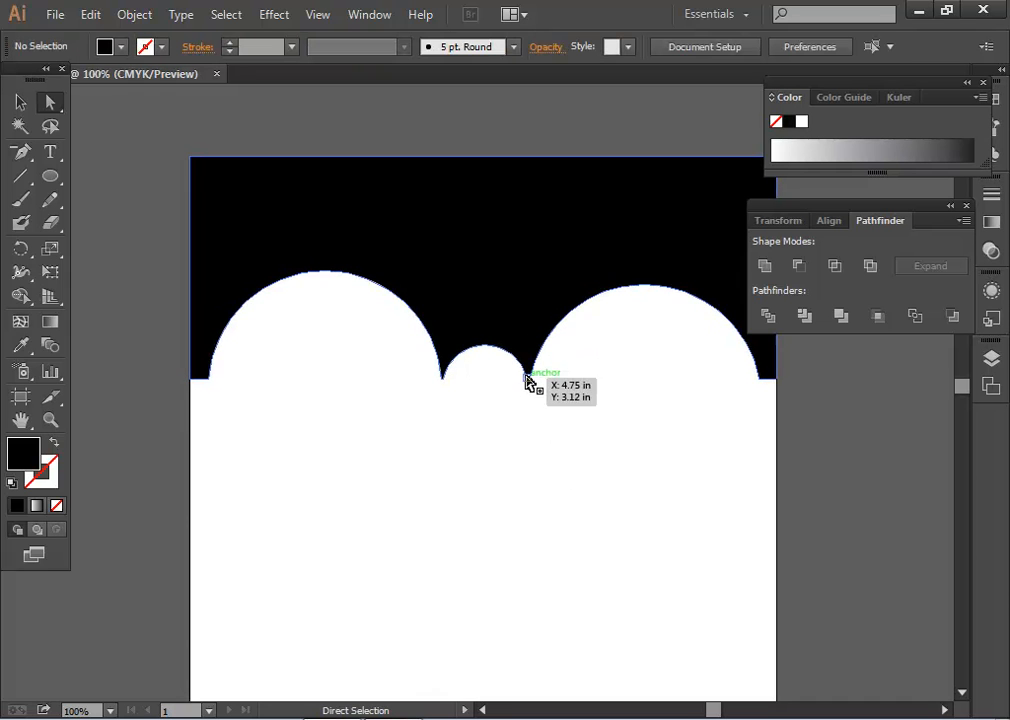
{"action": "left_click", "coordinate": [536, 381]}
Undo the recent edits and delete all remaining pieces of the divided shape from the artboard.
{"action": "key", "text": "ctrl+z"}
{"action": "key", "text": "ctrl+z"}
{"action": "key", "text": "ctrl+z"}
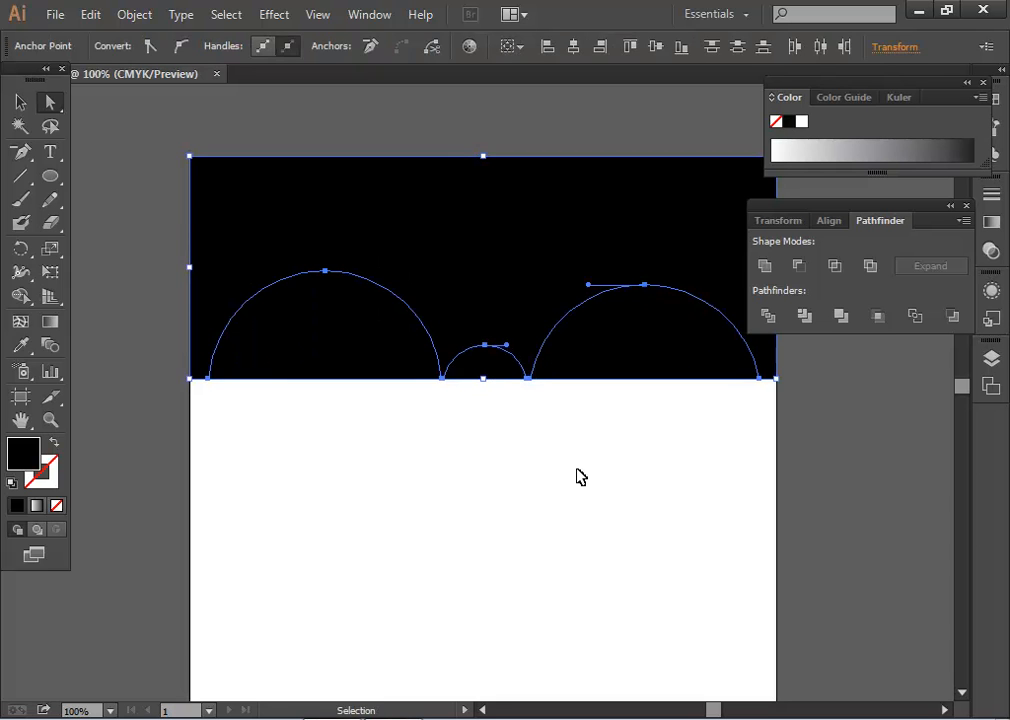
{"action": "left_click", "coordinate": [577, 477]}
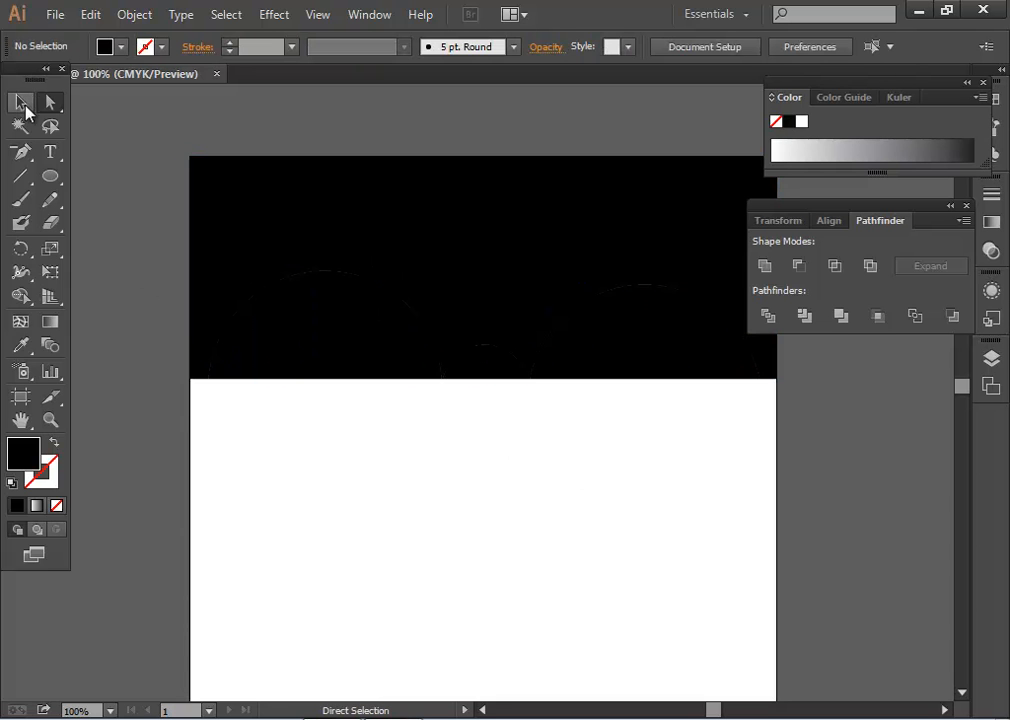
{"action": "left_click", "coordinate": [20, 101]}
{"action": "left_click_drag", "start_coordinate": [178, 196], "coordinate": [947, 537]}
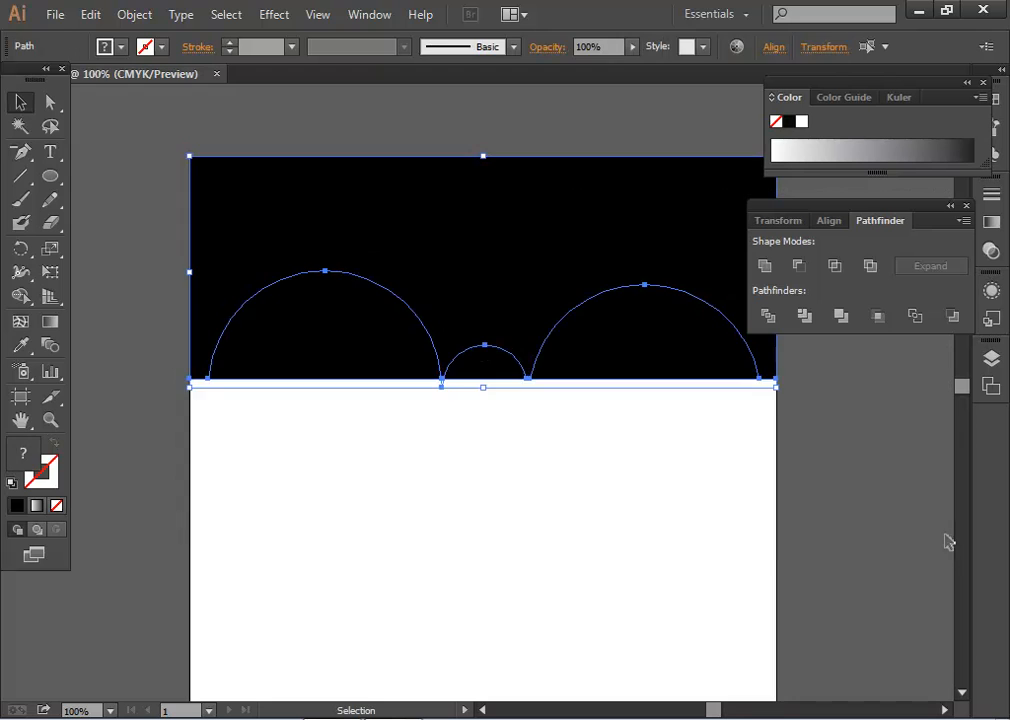
{"action": "key", "text": "Delete"}
Draw a wide black rectangle in the upper half of the artboard, leaving margins on both sides.
{"action": "left_click", "coordinate": [49, 182]}
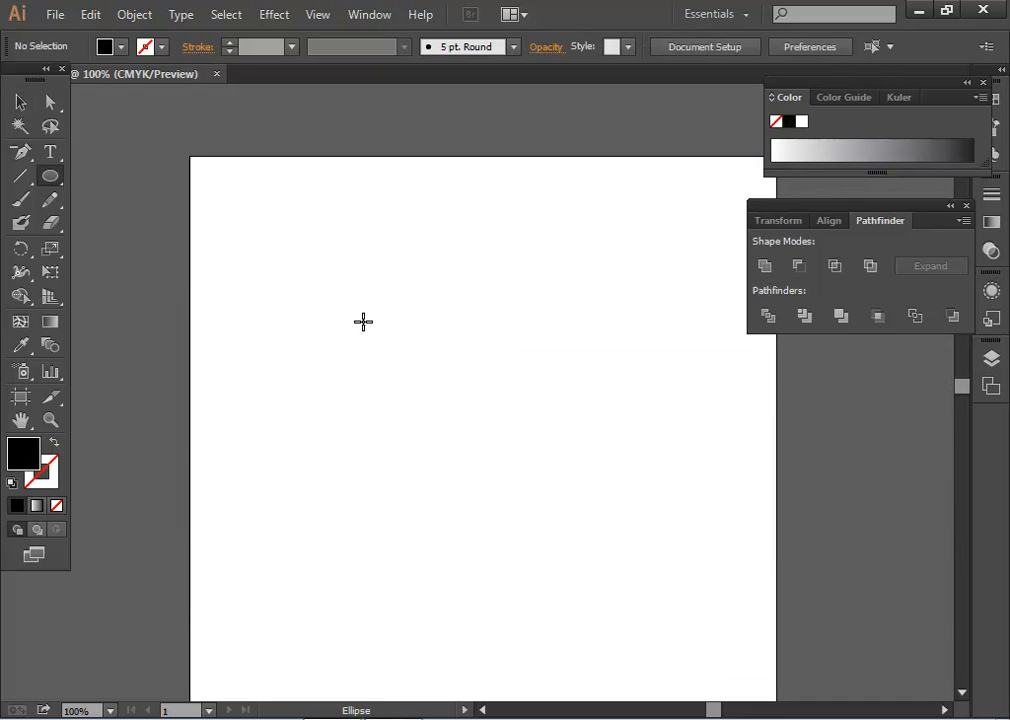
{"action": "left_click_drag", "start_coordinate": [49, 175], "coordinate": [150, 174]}
{"action": "left_click_drag", "start_coordinate": [250, 298], "coordinate": [726, 463]}
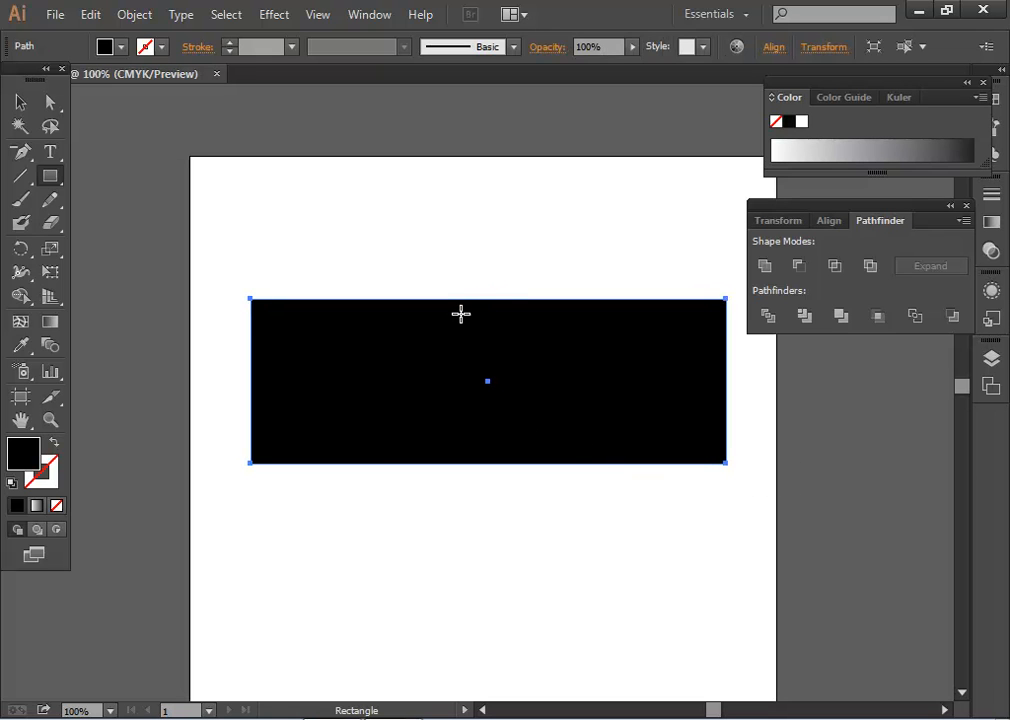
Add an anchor point at the middle of the rectangle's upper edge and pull it down into a V-shaped notch.
{"action": "left_click_drag", "start_coordinate": [26, 154], "coordinate": [120, 175]}
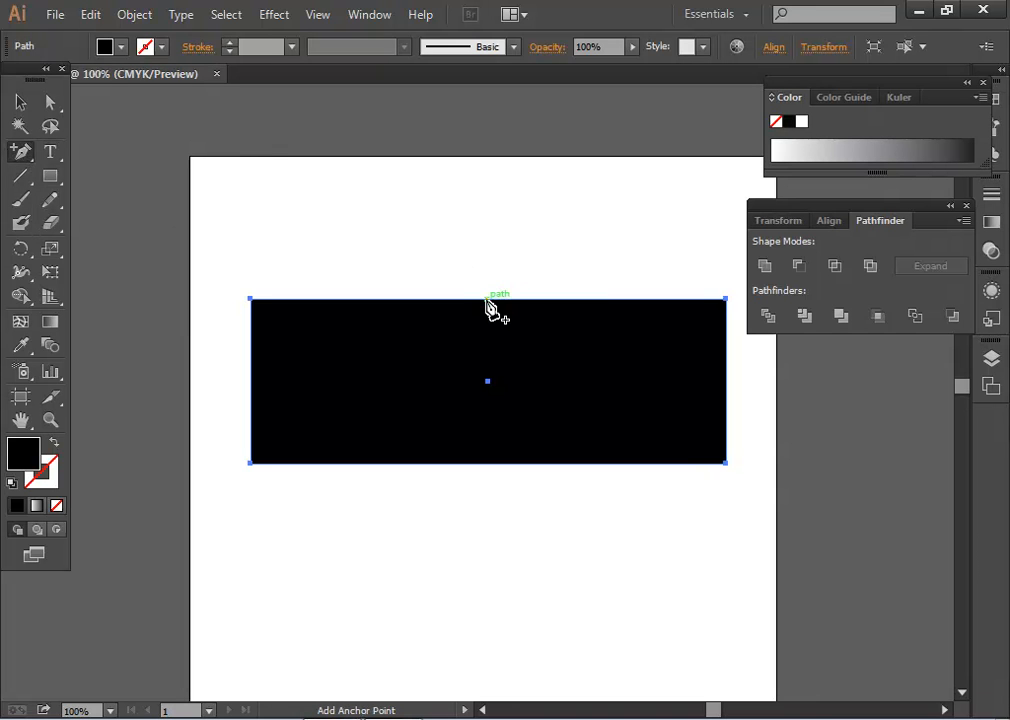
{"action": "left_click", "coordinate": [476, 299]}
{"action": "left_click", "coordinate": [50, 101]}
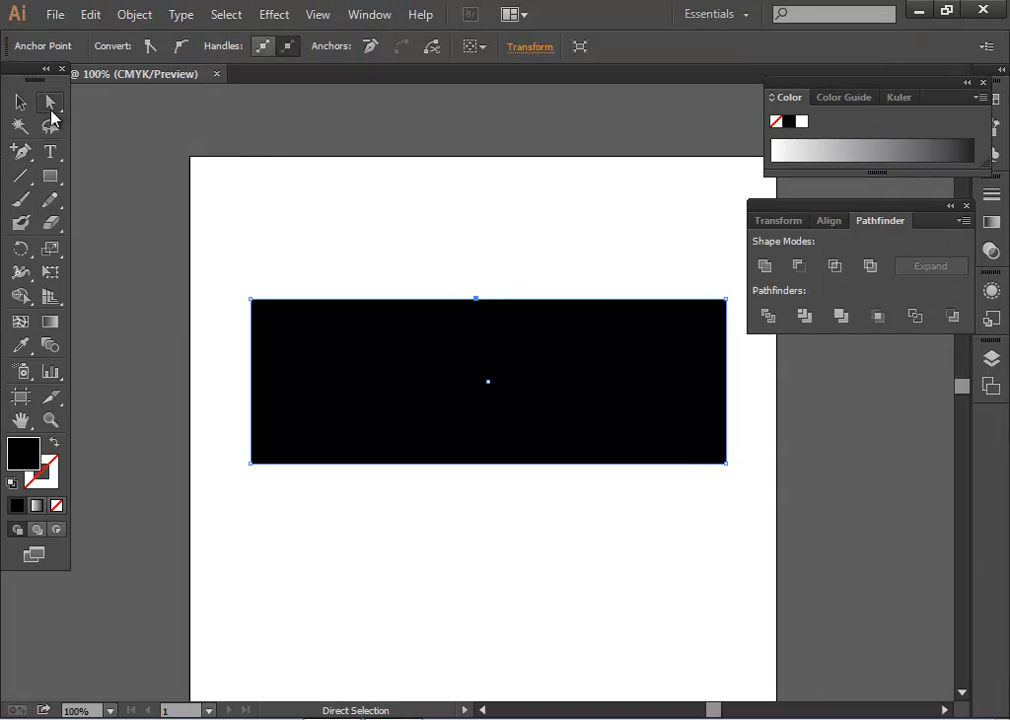
{"action": "left_click_drag", "start_coordinate": [480, 298], "coordinate": [489, 393]}
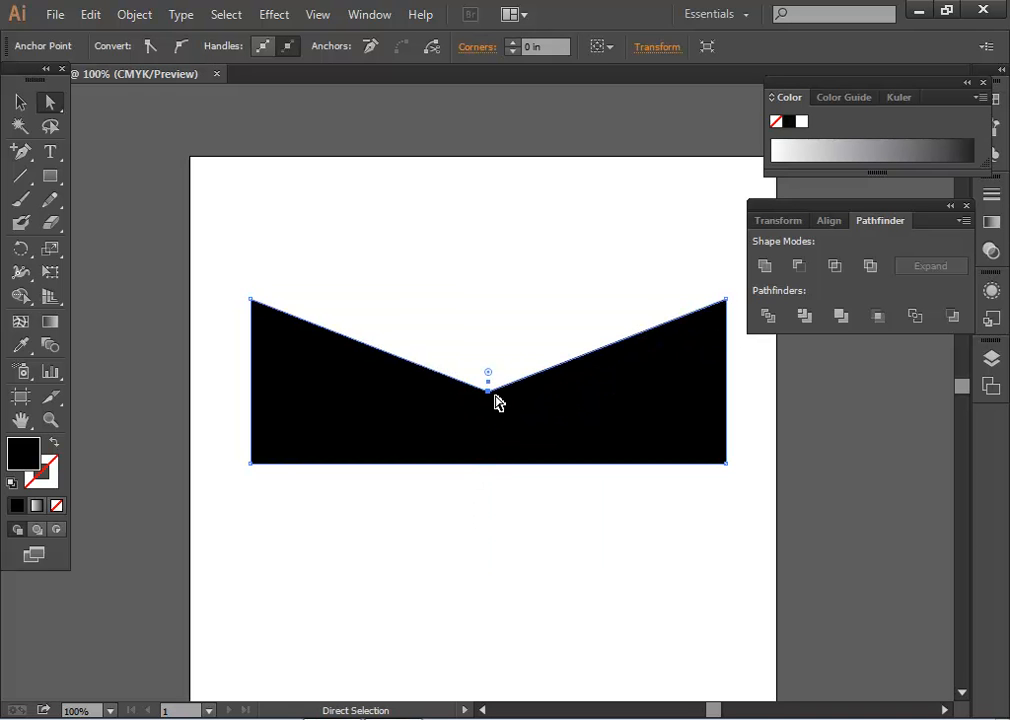
Convert the notch's corner into a smooth curve with the Anchor Point tool and move the shape up near the artboard's upper edge.
{"action": "left_click", "coordinate": [20, 150]}
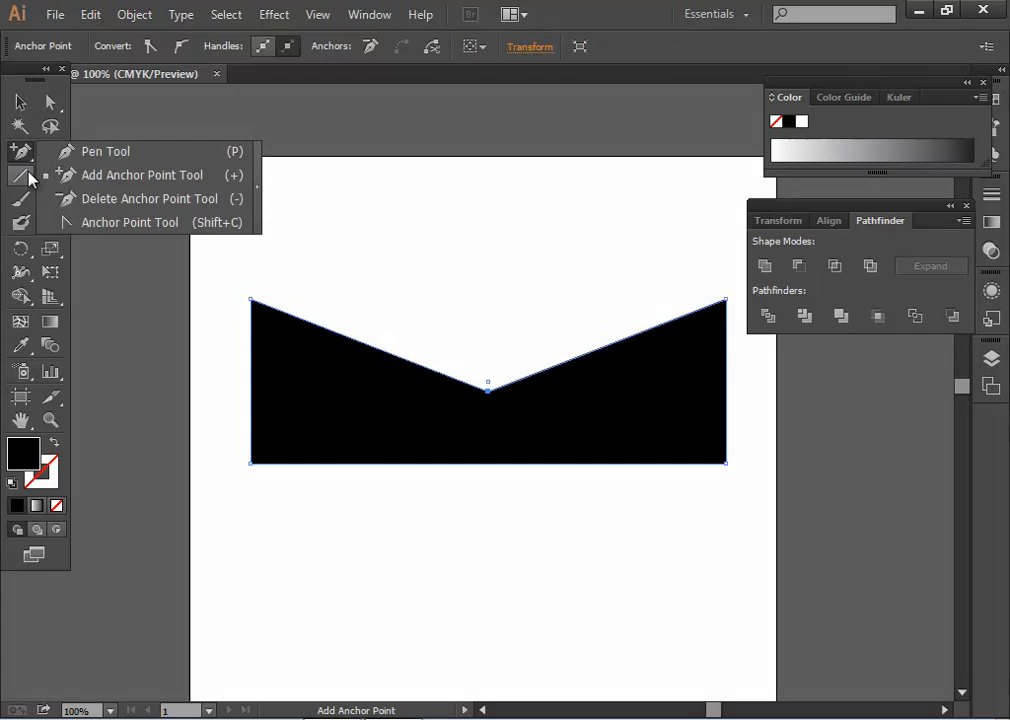
{"action": "left_click", "coordinate": [97, 224]}
{"action": "left_click_drag", "start_coordinate": [488, 390], "coordinate": [684, 388]}
{"action": "left_click", "coordinate": [660, 601]}
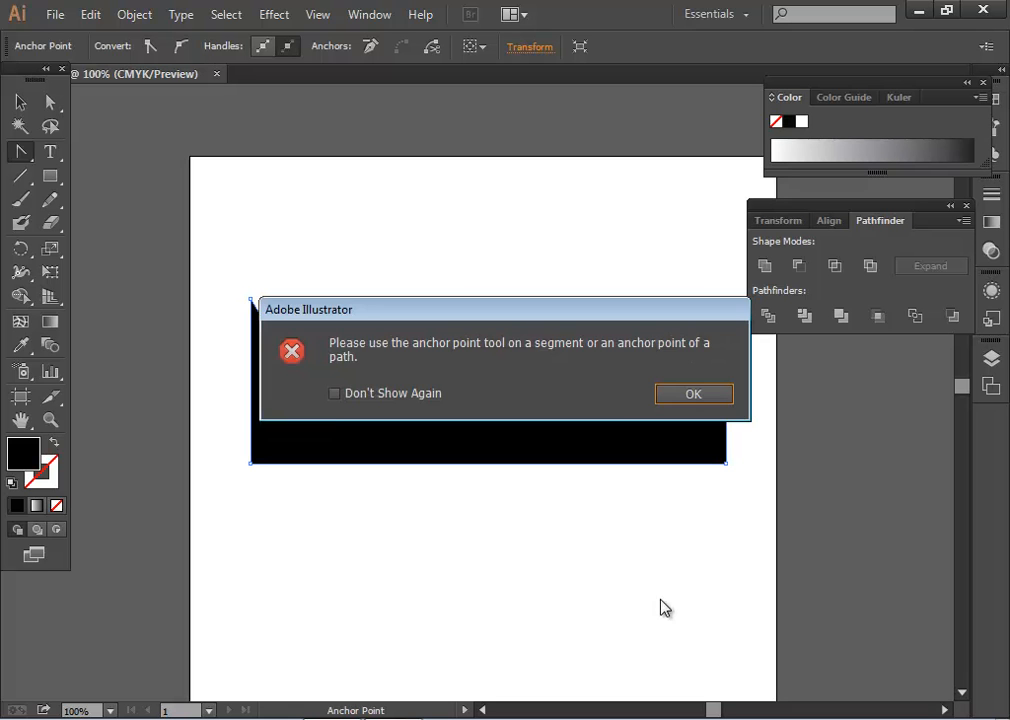
{"action": "left_click", "coordinate": [693, 394]}
{"action": "left_click", "coordinate": [20, 102]}
{"action": "left_click", "coordinate": [400, 221]}
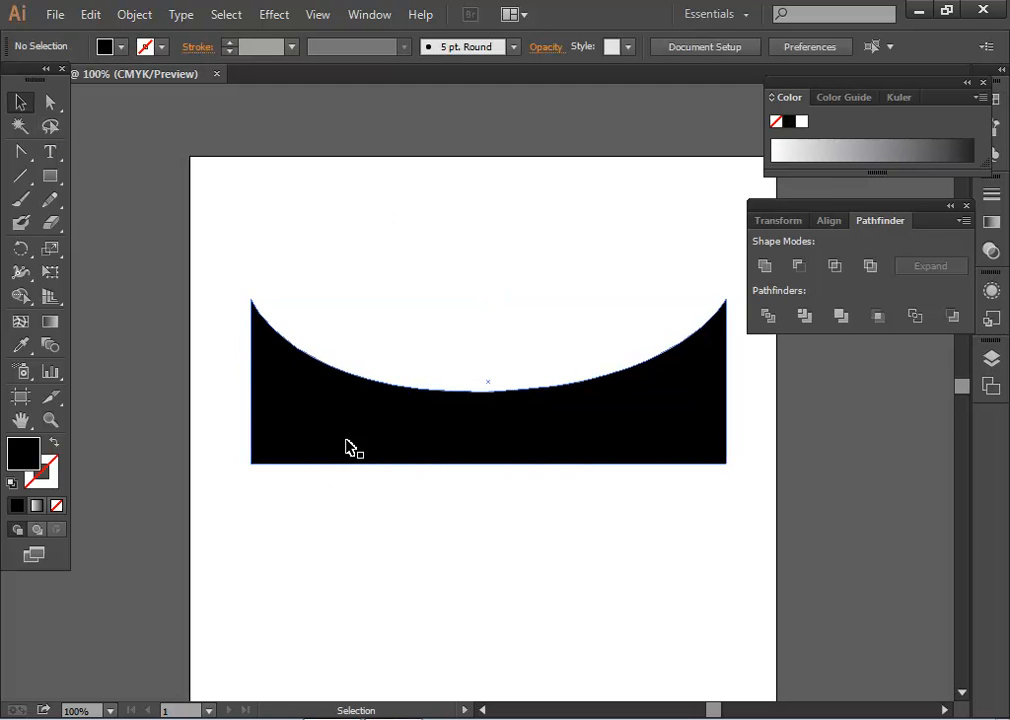
{"action": "left_click_drag", "start_coordinate": [518, 452], "coordinate": [524, 338]}
{"action": "left_click", "coordinate": [494, 485]}
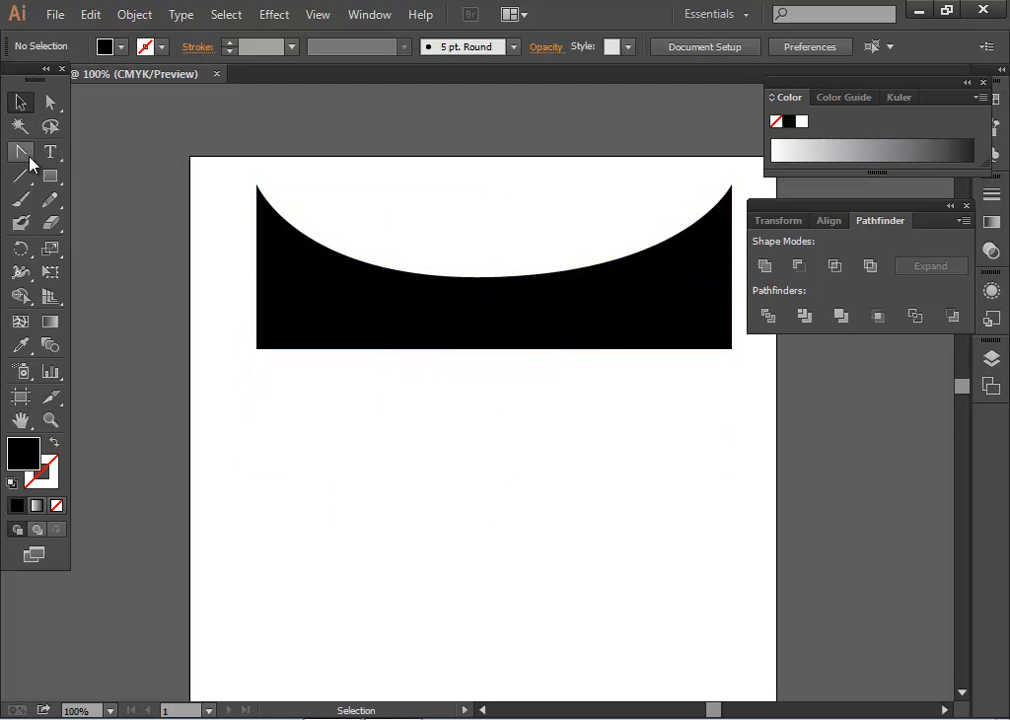
Start a pen path below the curved shape with a horizontal base and vertical right side, using no fill and a black stroke.
{"action": "left_click_drag", "start_coordinate": [25, 158], "coordinate": [70, 152]}
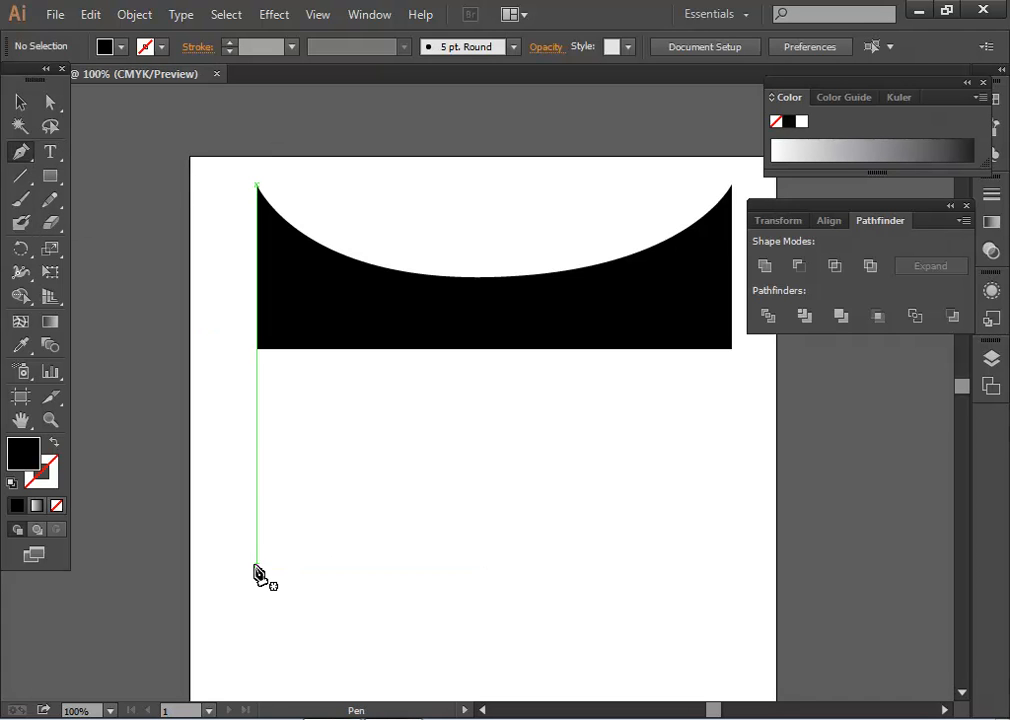
{"action": "left_click", "coordinate": [234, 570]}
{"action": "left_click", "coordinate": [720, 570]}
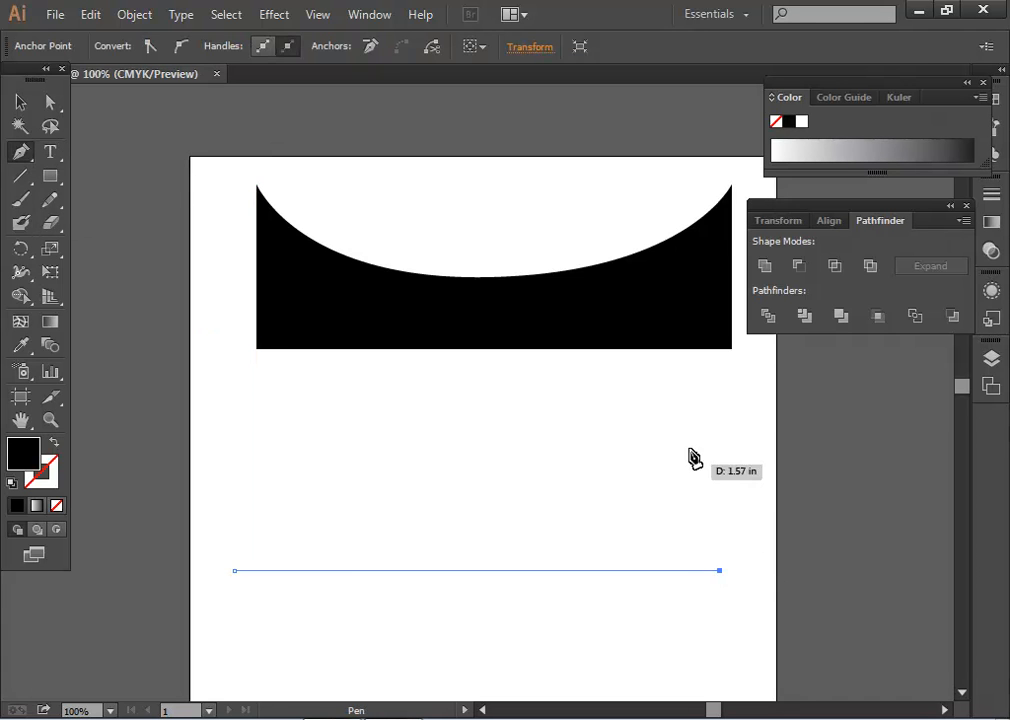
{"action": "left_click", "coordinate": [720, 407]}
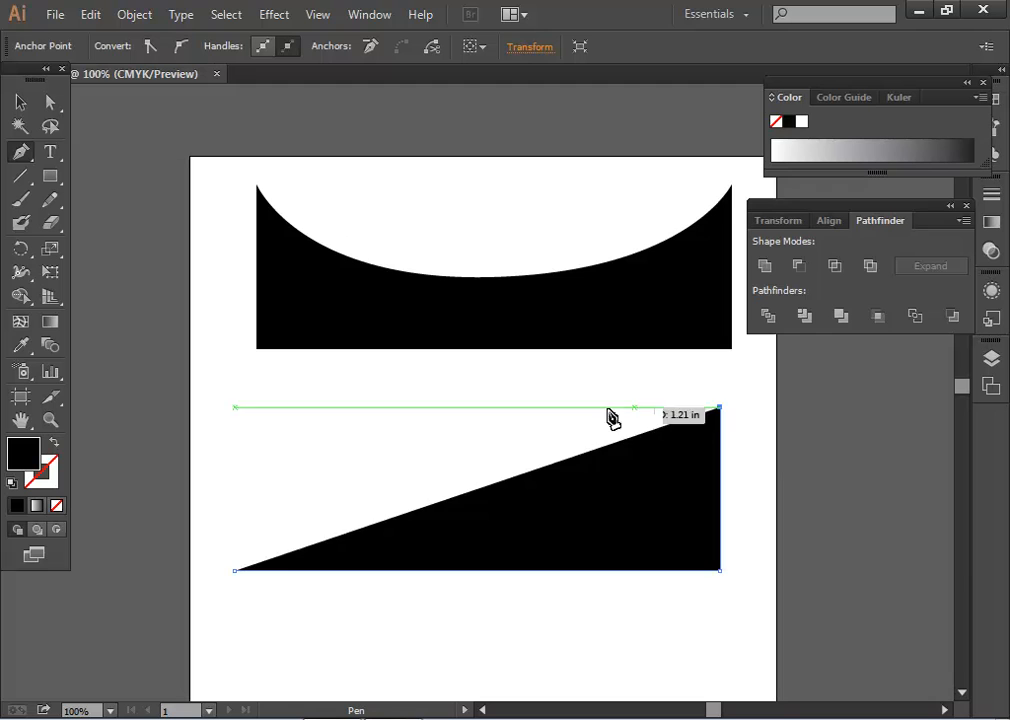
{"action": "key", "text": "ctrl+z"}
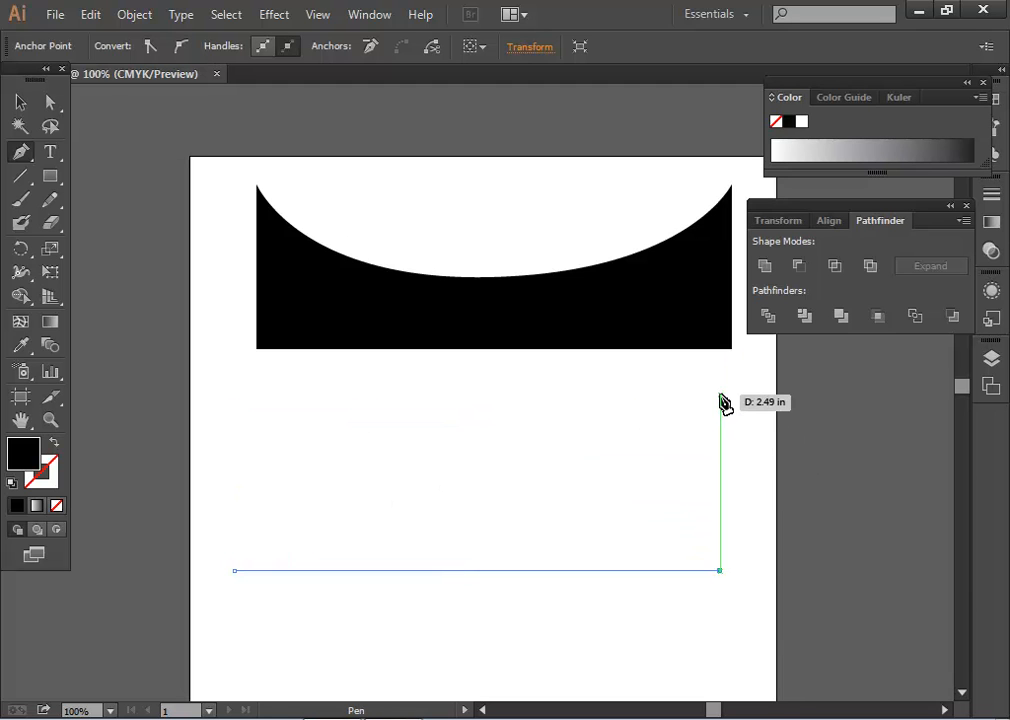
{"action": "left_click", "coordinate": [54, 441]}
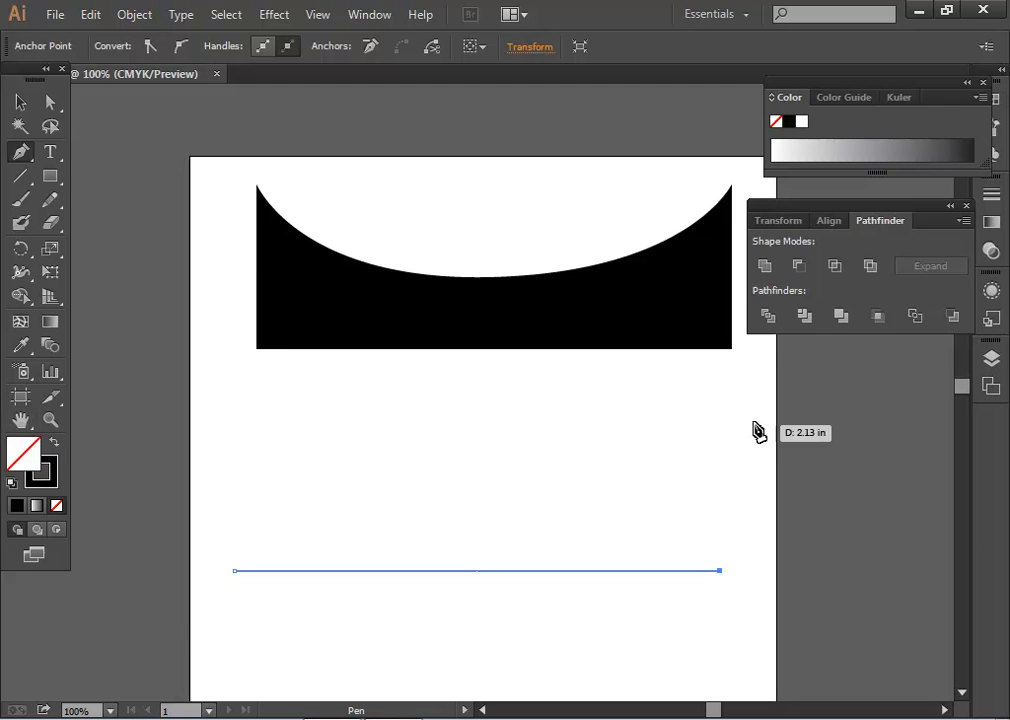
{"action": "left_click", "coordinate": [720, 394]}
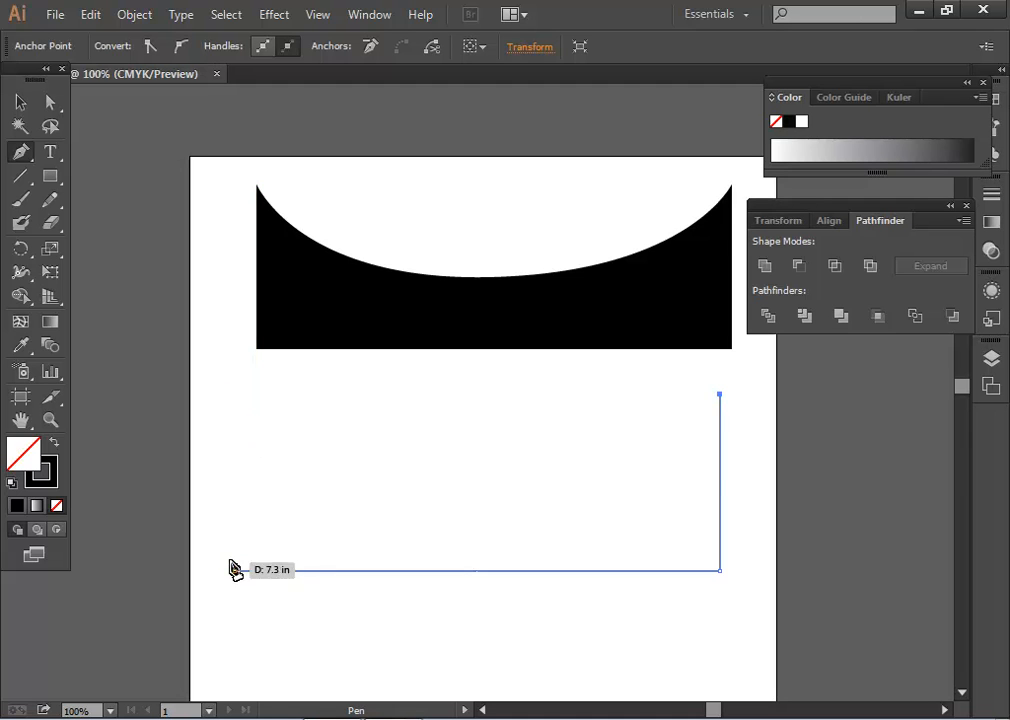
Add a downward-curving upper edge to the pen path and close it with a straight left side.
{"action": "left_click_drag", "start_coordinate": [244, 394], "coordinate": [217, 243]}
{"action": "key", "text": "space"}
{"action": "left_click_drag", "start_coordinate": [856, 563], "coordinate": [568, 467]}
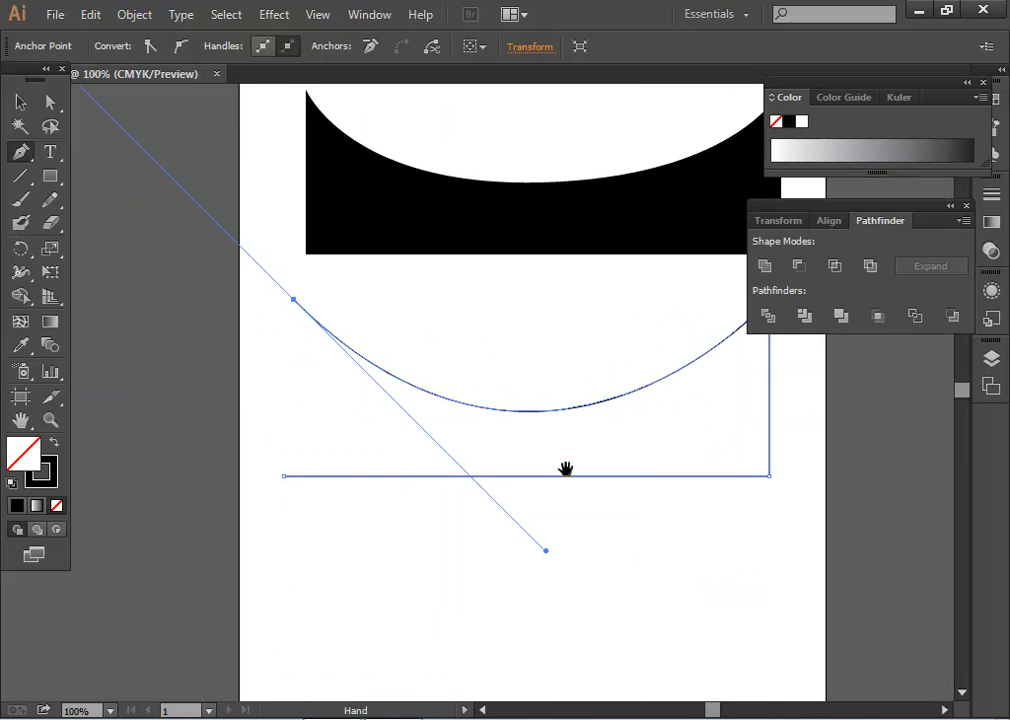
{"action": "left_click", "coordinate": [294, 300]}
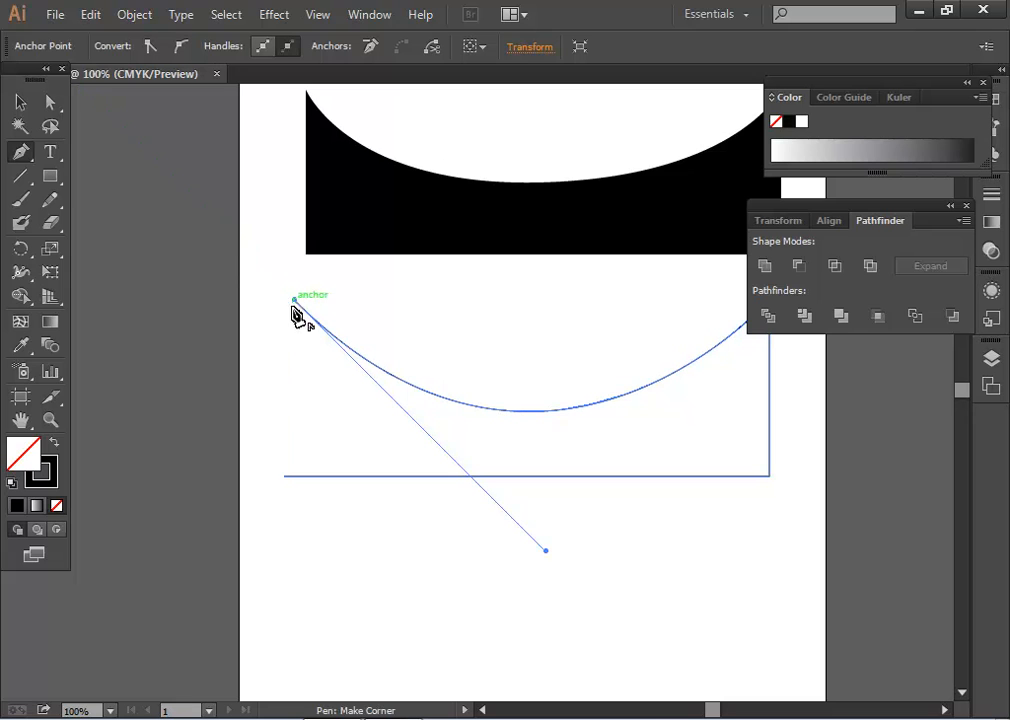
{"action": "left_click", "coordinate": [283, 479]}
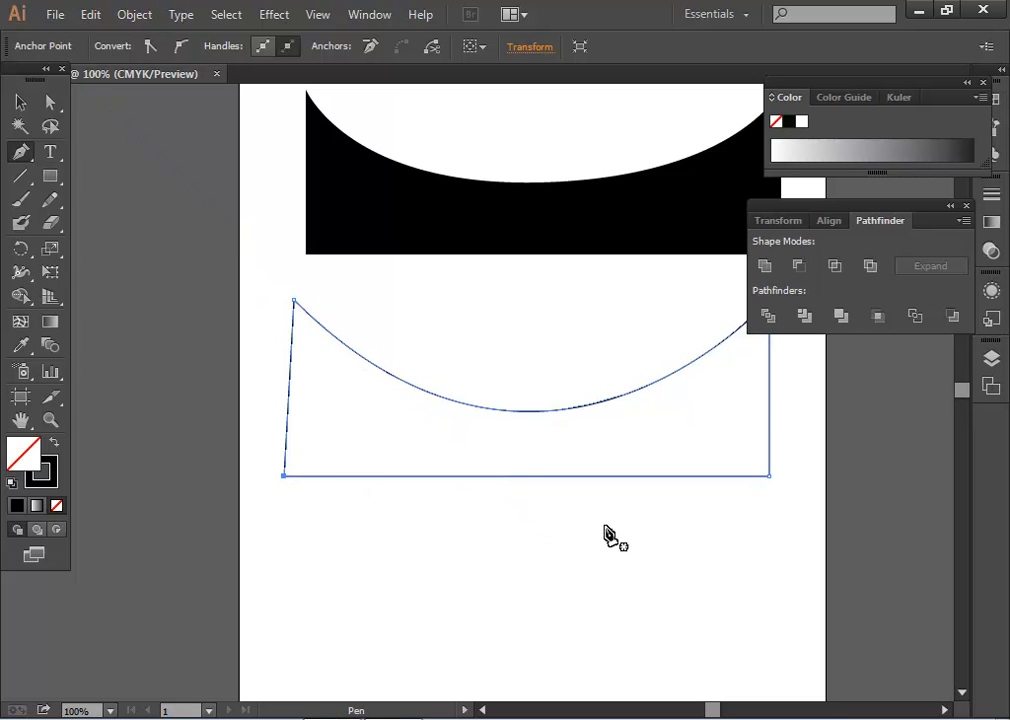
Swap the fill and stroke of the closed pen path, giving it a black fill and no stroke.
{"action": "left_click", "coordinate": [20, 101]}
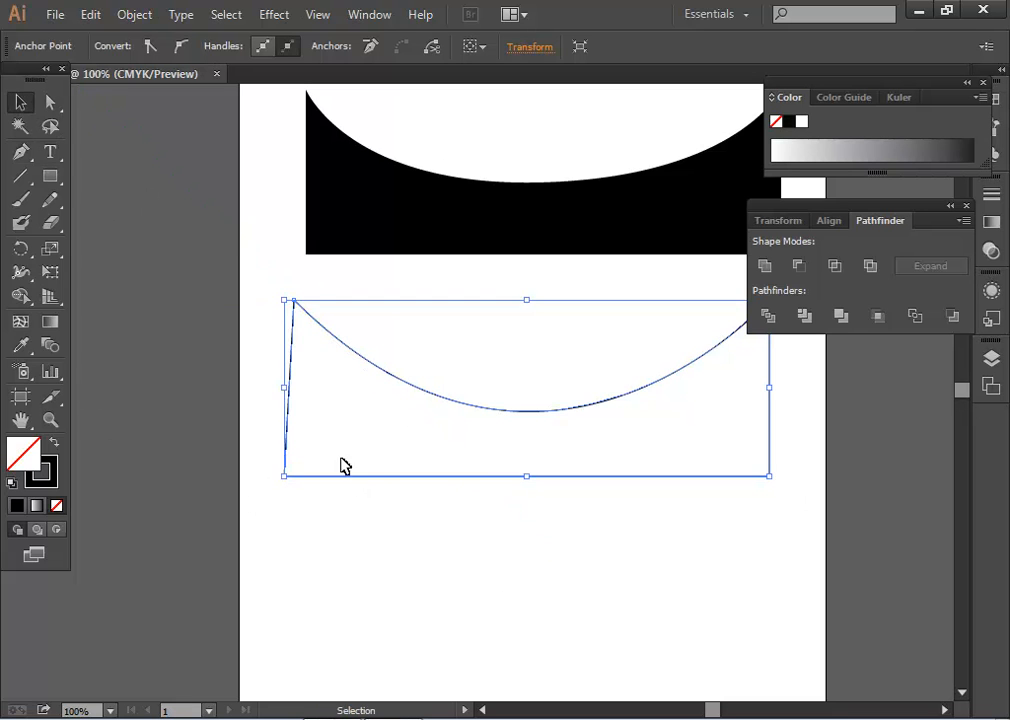
{"action": "left_click", "coordinate": [54, 443]}
{"action": "left_click", "coordinate": [582, 658]}
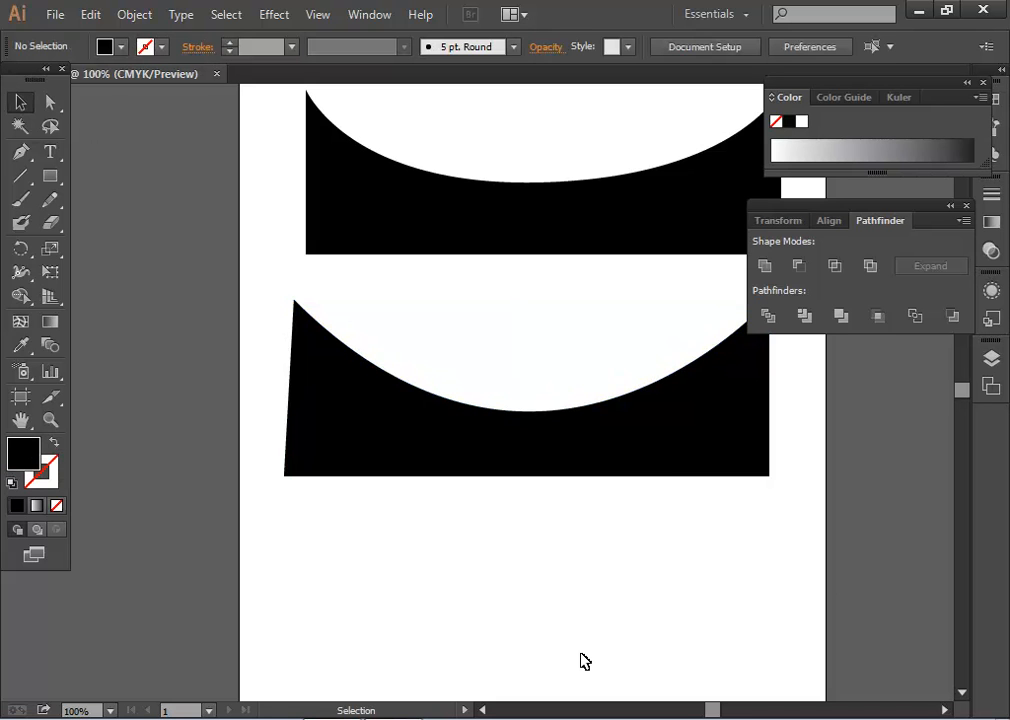
Delete both black curved-edge shapes, clearing the artboard.
{"action": "left_click_drag", "start_coordinate": [676, 390], "coordinate": [605, 521]}
{"action": "left_click", "coordinate": [668, 599]}
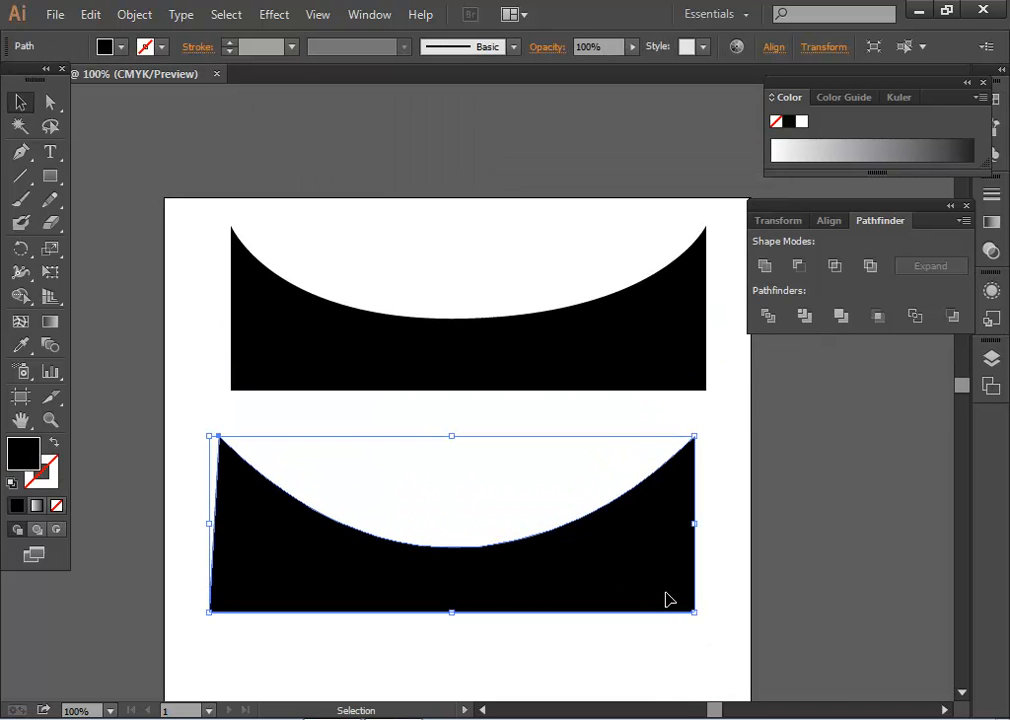
{"action": "left_click", "coordinate": [572, 326]}
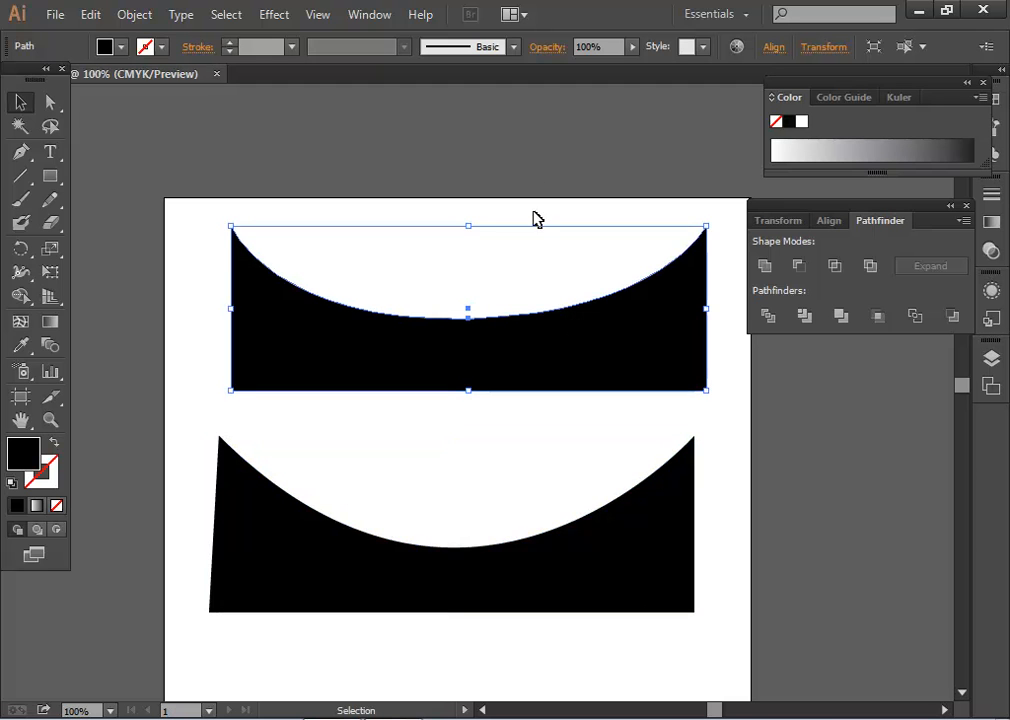
{"action": "left_click", "coordinate": [611, 555]}
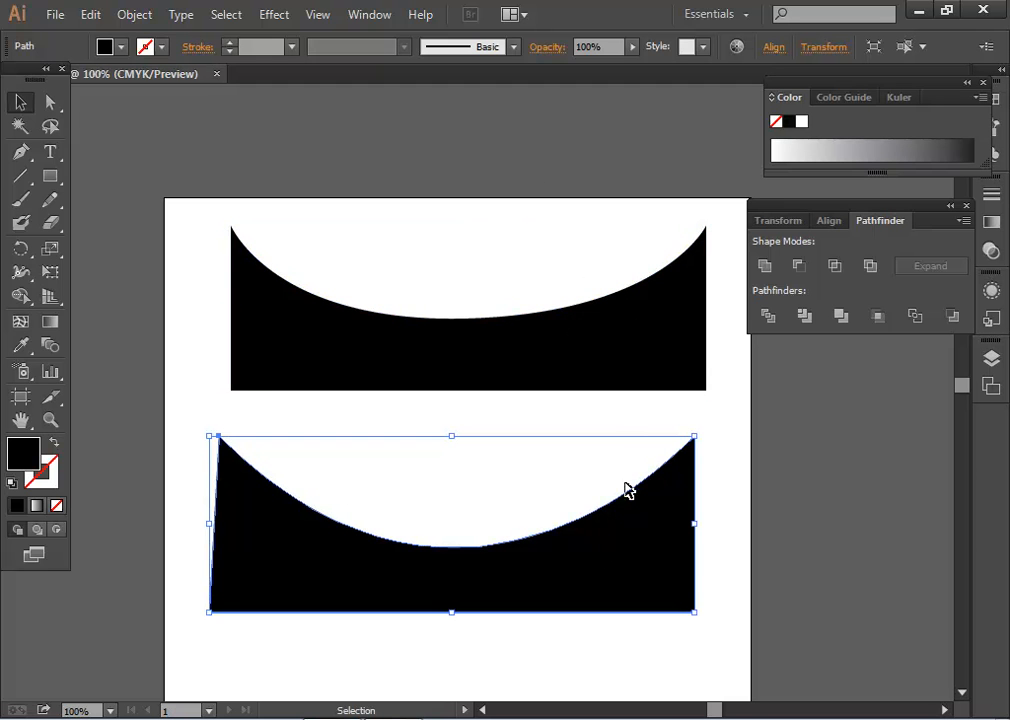
{"action": "key", "text": "Delete"}
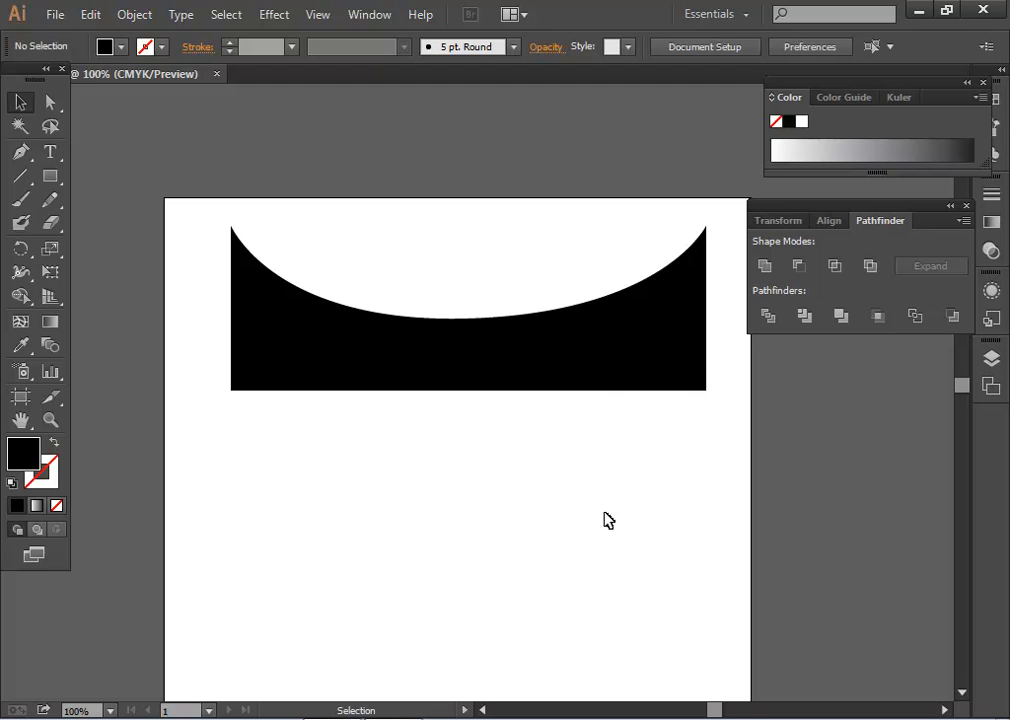
{"action": "left_click", "coordinate": [604, 382]}
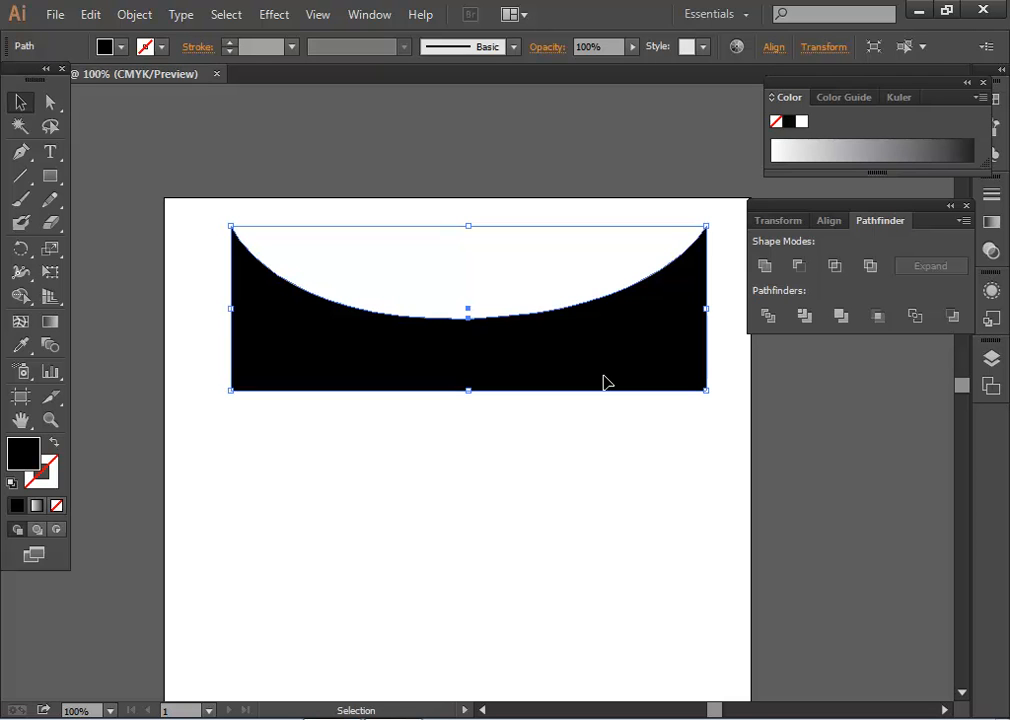
{"action": "key", "text": "Delete"}
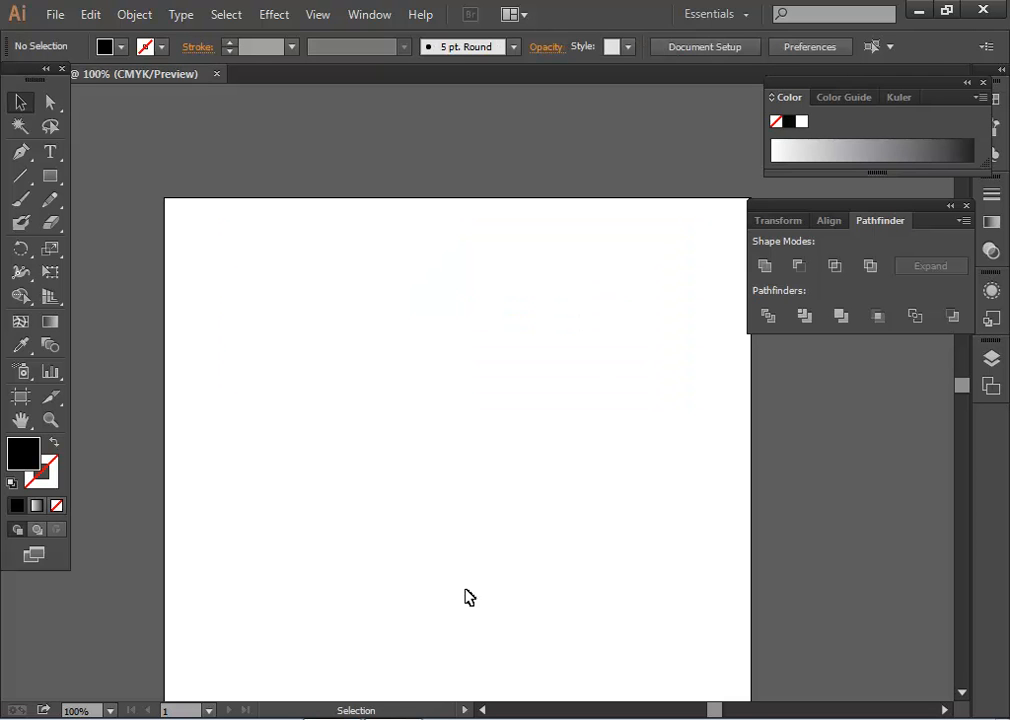
Draw a black rectangle in the middle of the empty artboard.
{"action": "left_click_drag", "start_coordinate": [490, 482], "coordinate": [487, 413]}
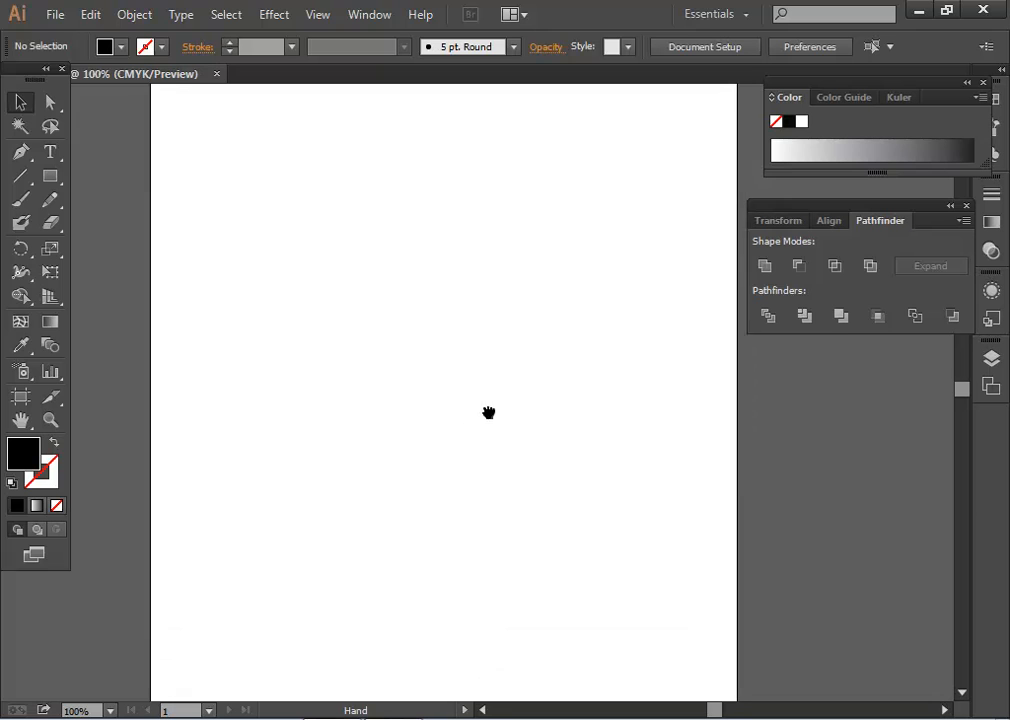
{"action": "key", "text": "alt+space"}
{"action": "key", "text": "Escape"}
{"action": "key", "text": "ctrl+minus"}
{"action": "key", "text": "space"}
{"action": "left_click_drag", "start_coordinate": [532, 552], "coordinate": [507, 484]}
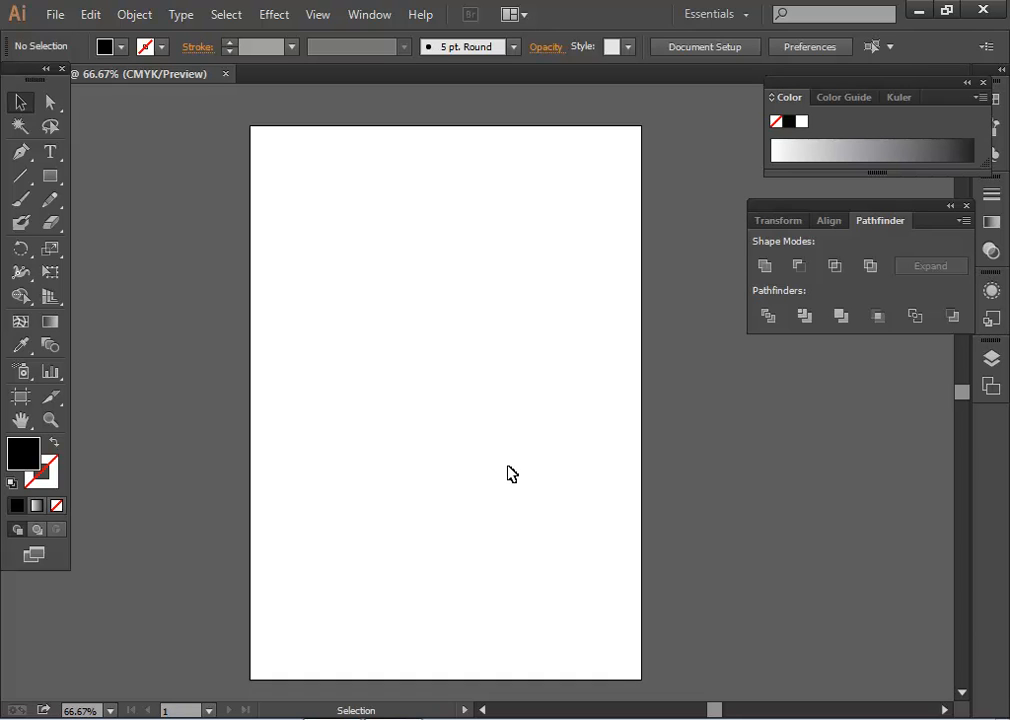
{"action": "left_click", "coordinate": [49, 175]}
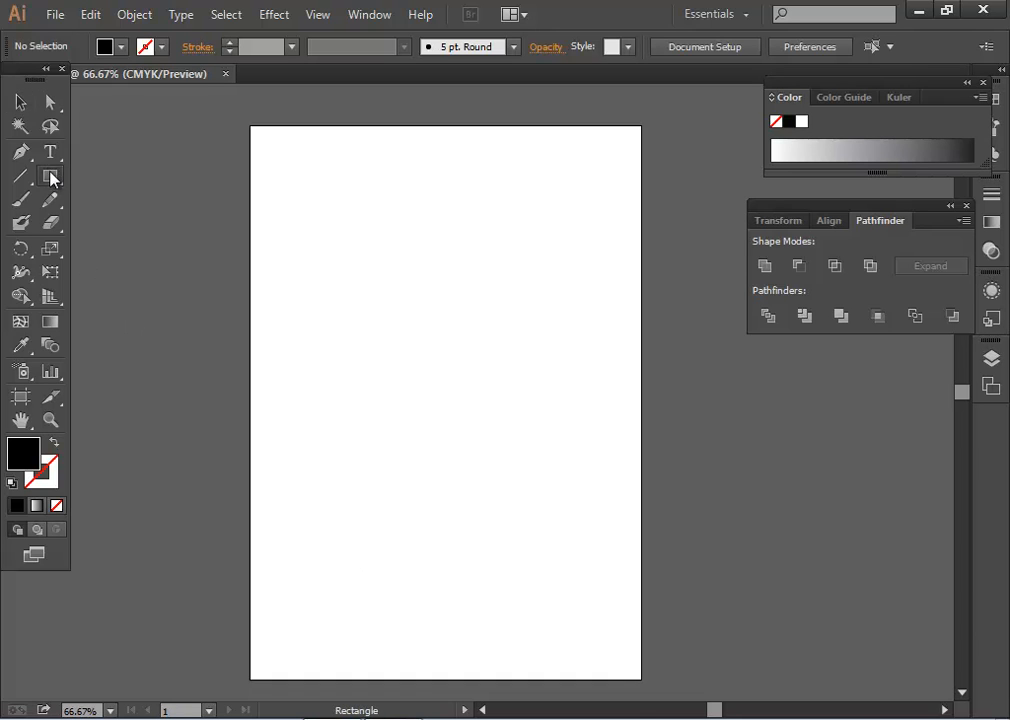
{"action": "mouse_move", "coordinate": [332, 310]}
{"action": "left_mouse_down"}
{"action": "mouse_move", "coordinate": [415, 406]}
{"action": "mouse_move", "coordinate": [556, 500]}
{"action": "left_mouse_up"}
Fill the rectangle with a light grey from the Color Picker.
{"action": "left_click", "coordinate": [20, 101]}
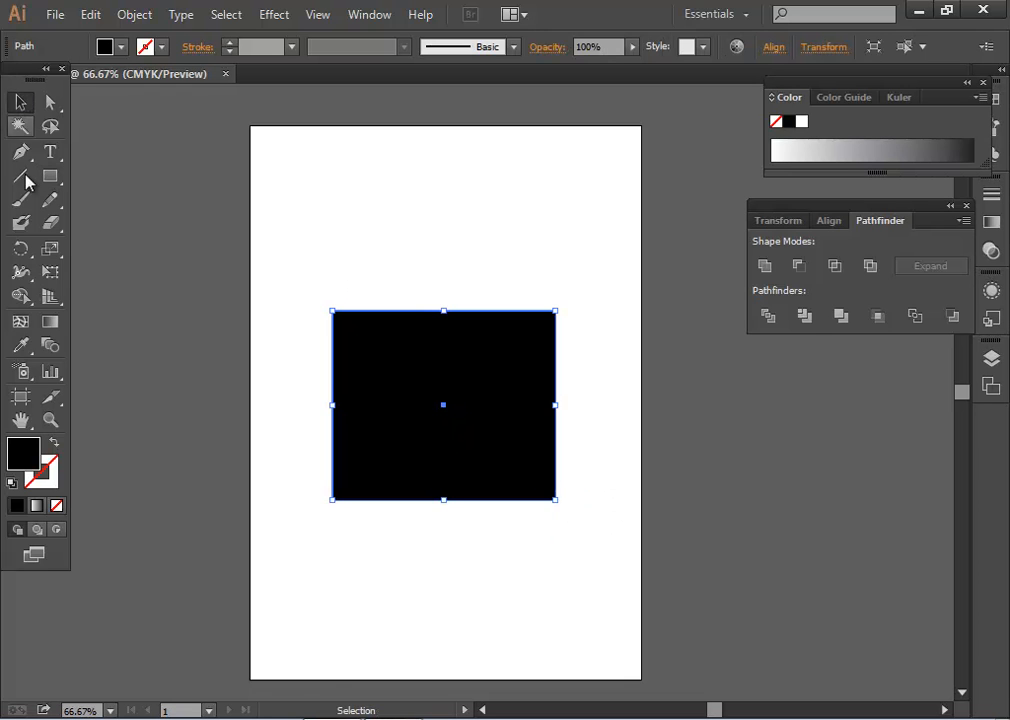
{"action": "double_click", "coordinate": [22, 452]}
{"action": "left_click_drag", "start_coordinate": [578, 462], "coordinate": [603, 421]}
{"action": "left_click", "coordinate": [857, 420]}
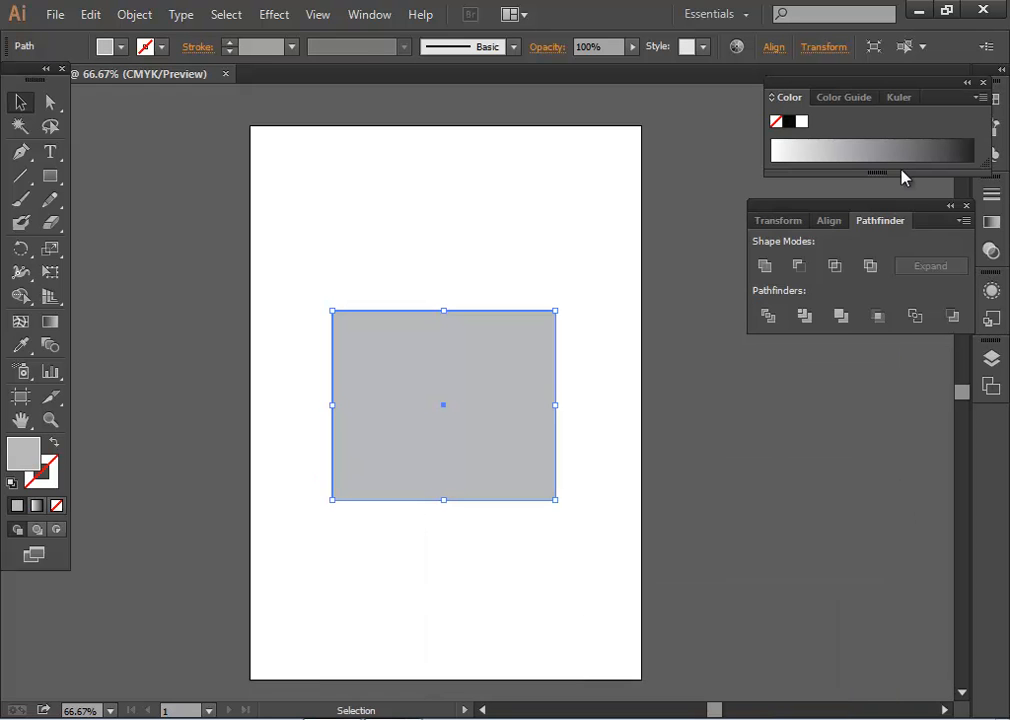
Switch the color spectrum to hexadecimal color mode and fill the rectangle with orange EDAF00.
{"action": "left_click", "coordinate": [981, 97]}
{"action": "left_click", "coordinate": [870, 157]}
{"action": "left_click", "coordinate": [545, 560]}
{"action": "left_click", "coordinate": [518, 447]}
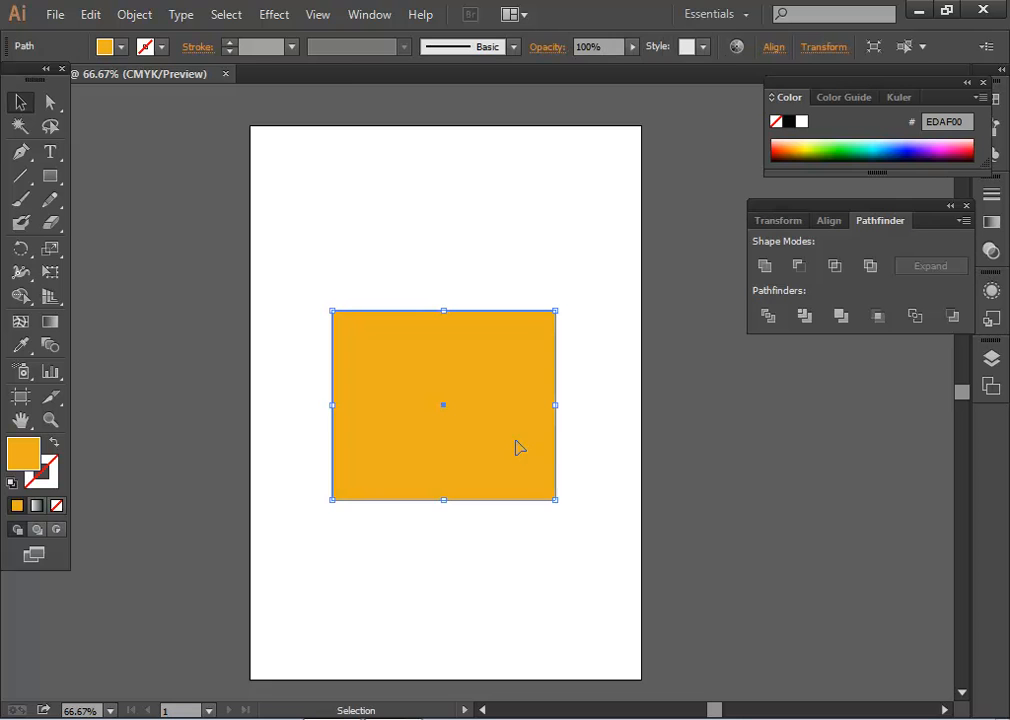
Place the Penguins picture from the Sample Pictures folder onto the artboard.
{"action": "left_click", "coordinate": [55, 15]}
{"action": "left_click", "coordinate": [155, 337]}
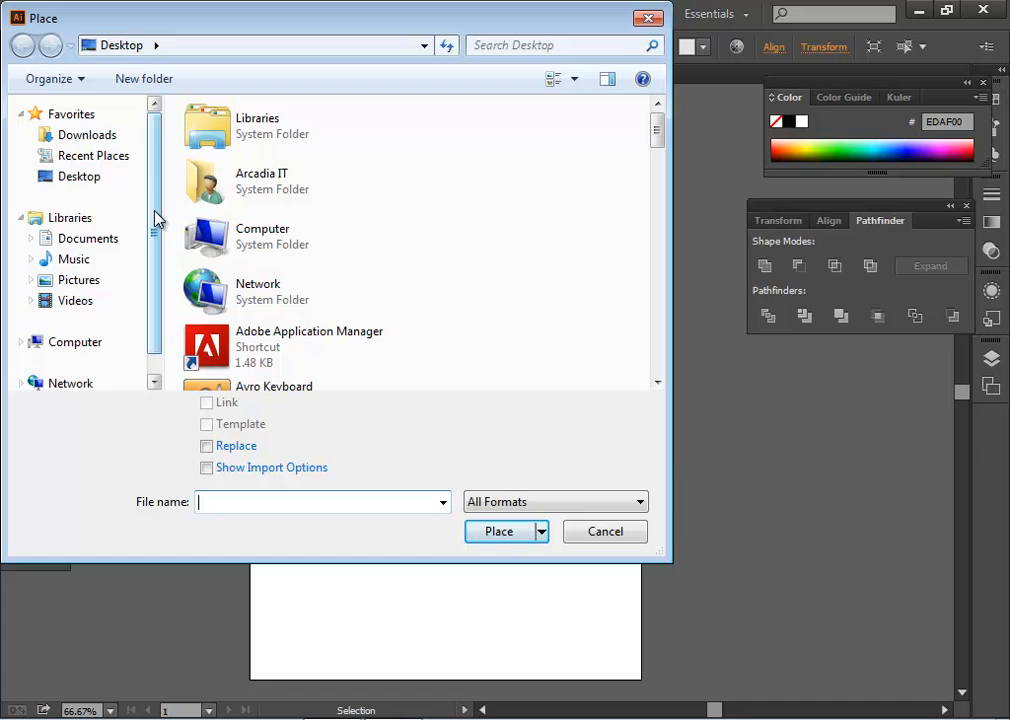
{"action": "left_click", "coordinate": [112, 282]}
{"action": "double_click", "coordinate": [258, 252]}
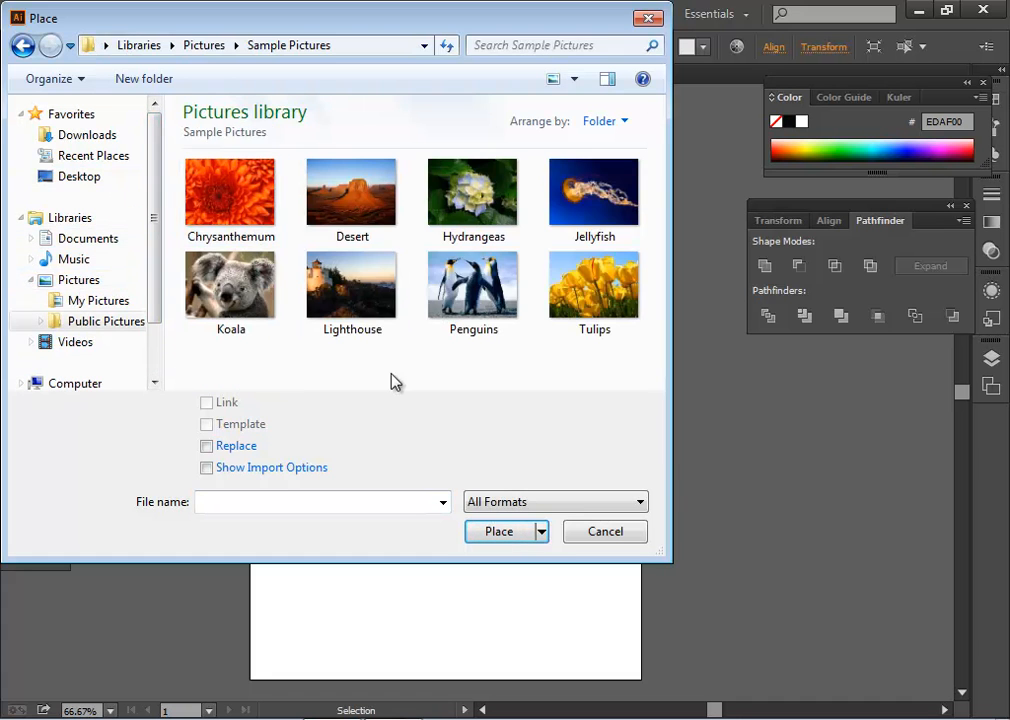
{"action": "double_click", "coordinate": [450, 310]}
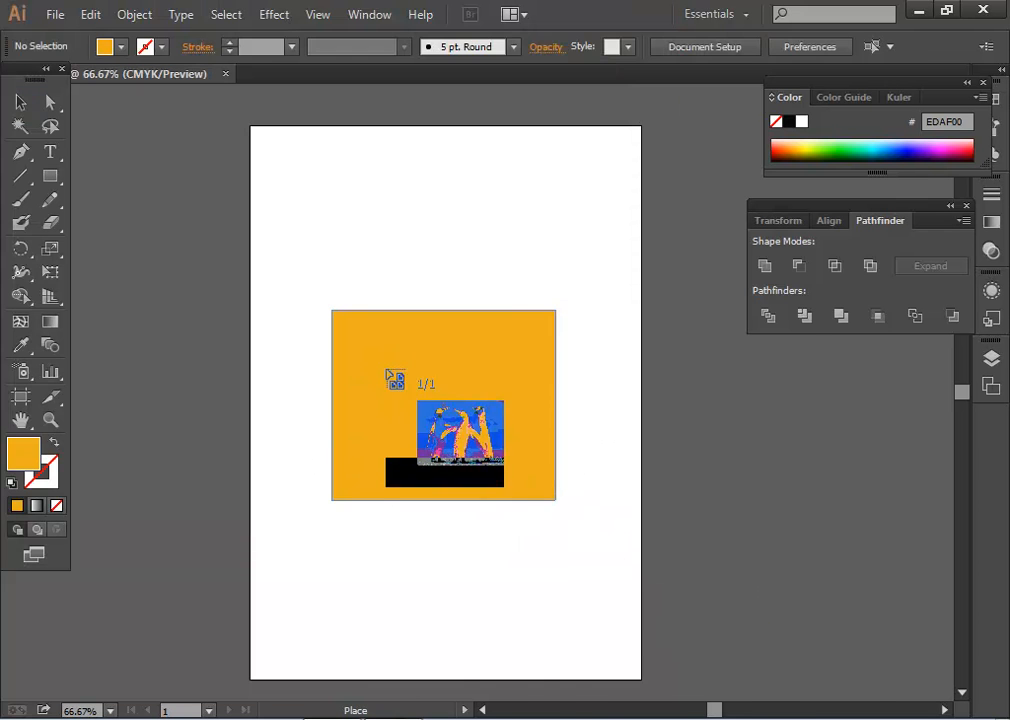
{"action": "left_click", "coordinate": [392, 370]}
Scale down the placed penguin image and position it so it fully covers the orange rectangle.
{"action": "left_click_drag", "start_coordinate": [620, 591], "coordinate": [458, 466]}
{"action": "left_click_drag", "start_coordinate": [731, 621], "coordinate": [633, 545]}
{"action": "left_click_drag", "start_coordinate": [550, 522], "coordinate": [517, 492]}
Try to make a clipping mask from the penguin image and the rectangle beneath it.
{"action": "left_click_drag", "start_coordinate": [428, 232], "coordinate": [392, 318]}
{"action": "right_click", "coordinate": [491, 396]}
{"action": "left_click", "coordinate": [614, 513]}
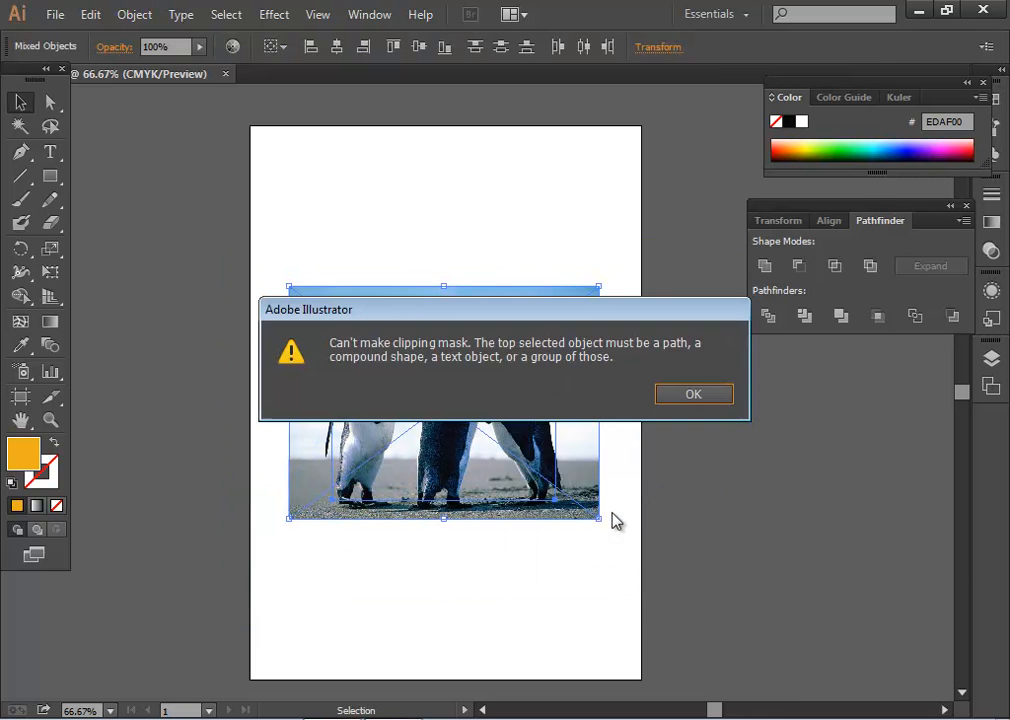
{"action": "left_click", "coordinate": [686, 390]}
Send the penguin image to the back, behind the orange rectangle.
{"action": "right_click", "coordinate": [481, 437]}
{"action": "left_click", "coordinate": [425, 545]}
{"action": "left_click", "coordinate": [458, 470]}
{"action": "right_click", "coordinate": [460, 470]}
{"action": "mouse_move", "coordinate": [559, 586]}
{"action": "left_click", "coordinate": [777, 660]}
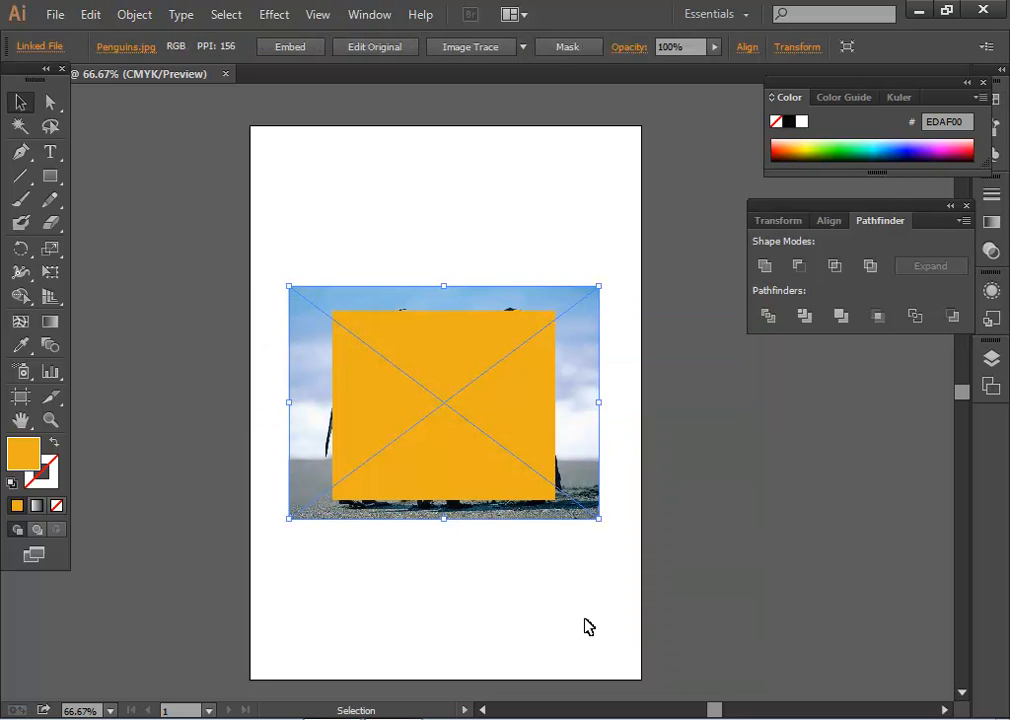
Select the image and the orange rectangle together and make a clipping mask, clipping the photo to the rectangle.
{"action": "left_click", "coordinate": [584, 624]}
{"action": "left_click_drag", "start_coordinate": [395, 250], "coordinate": [463, 407]}
{"action": "right_click", "coordinate": [463, 407]}
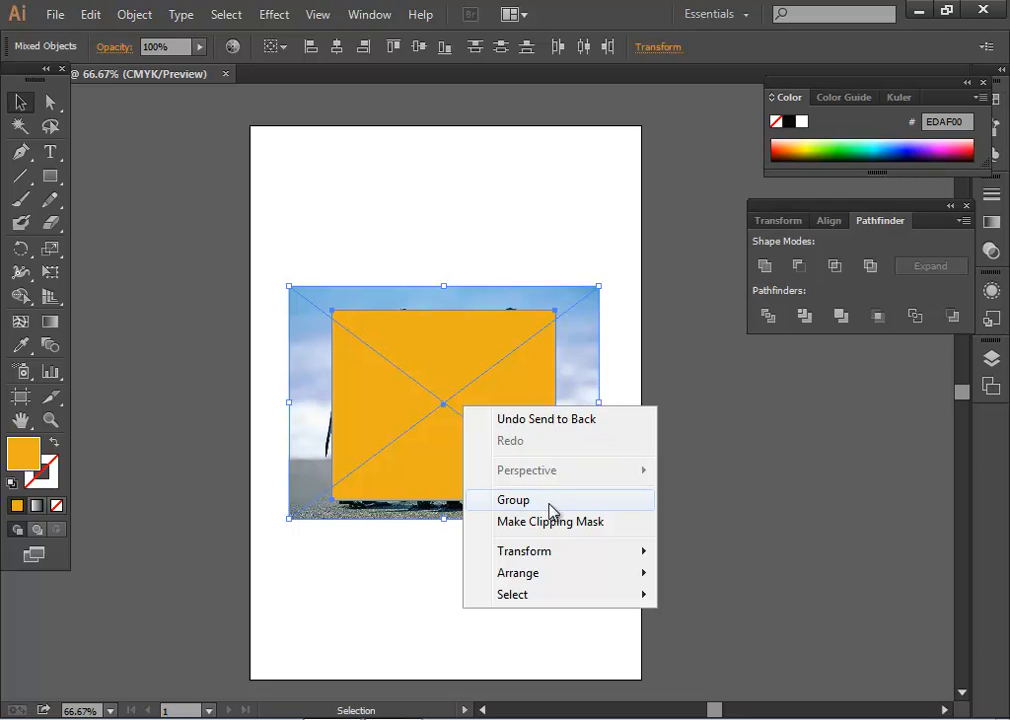
{"action": "left_click", "coordinate": [632, 526]}
{"action": "left_click", "coordinate": [582, 621]}
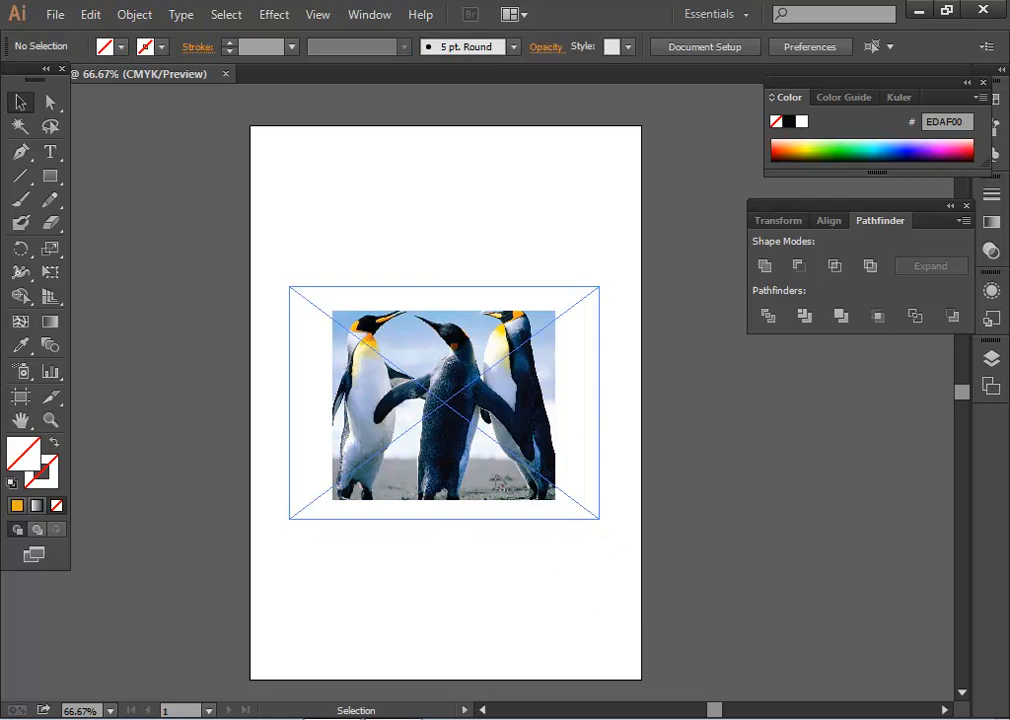
Draw a rectangle over the upper half of the clipped photo and fill it with orange EDAF00.
{"action": "key", "text": "m"}
{"action": "left_click_drag", "start_coordinate": [332, 311], "coordinate": [554, 405]}
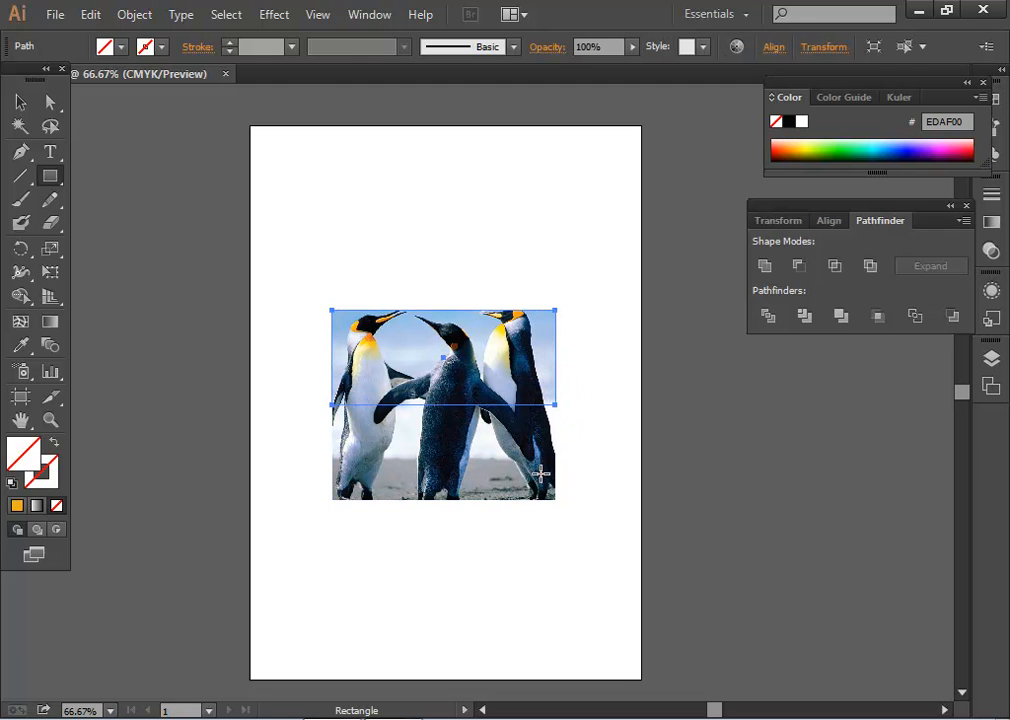
{"action": "left_click", "coordinate": [17, 506]}
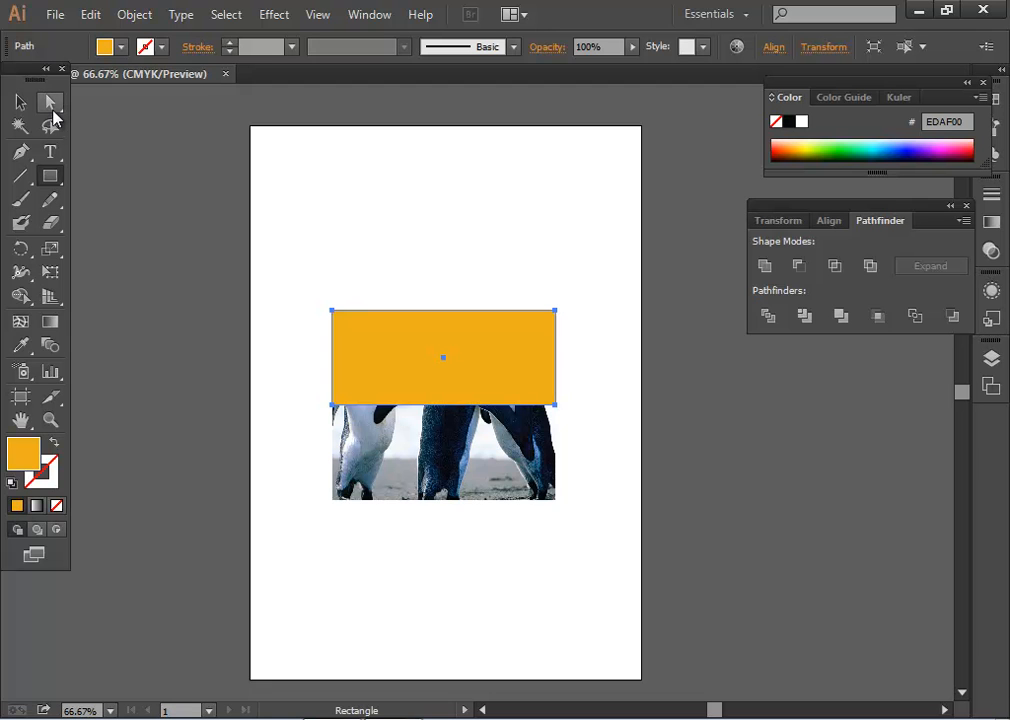
Add an anchor point at the middle of the orange rectangle's lower edge and pull it up into an inverted V notch.
{"action": "left_click", "coordinate": [22, 152]}
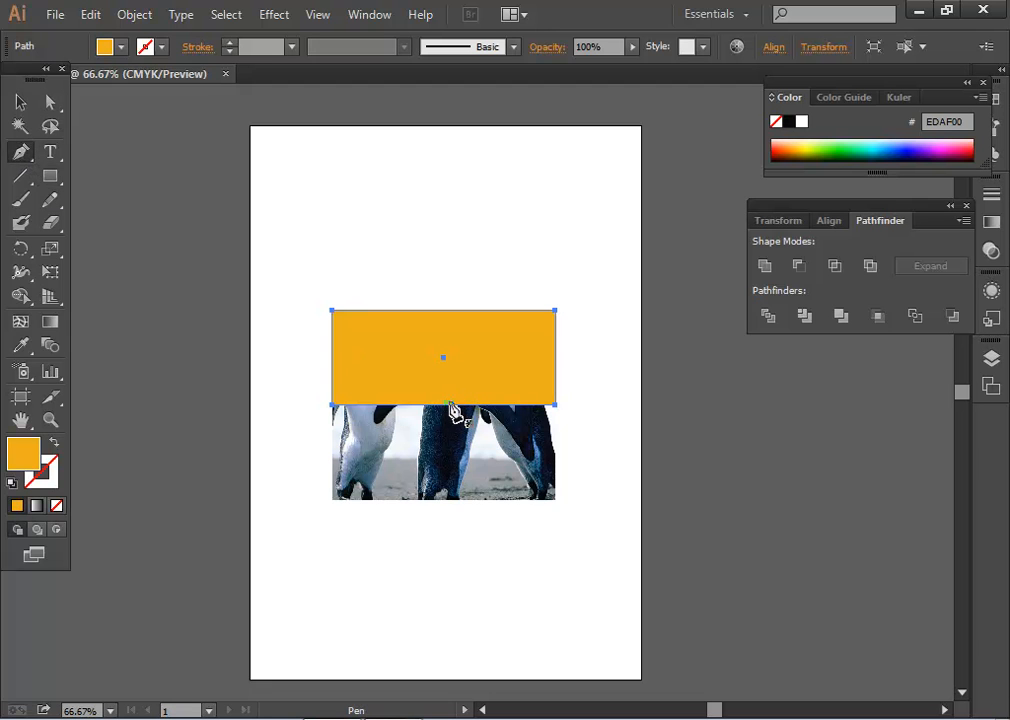
{"action": "left_click", "coordinate": [443, 405]}
{"action": "left_click", "coordinate": [50, 102]}
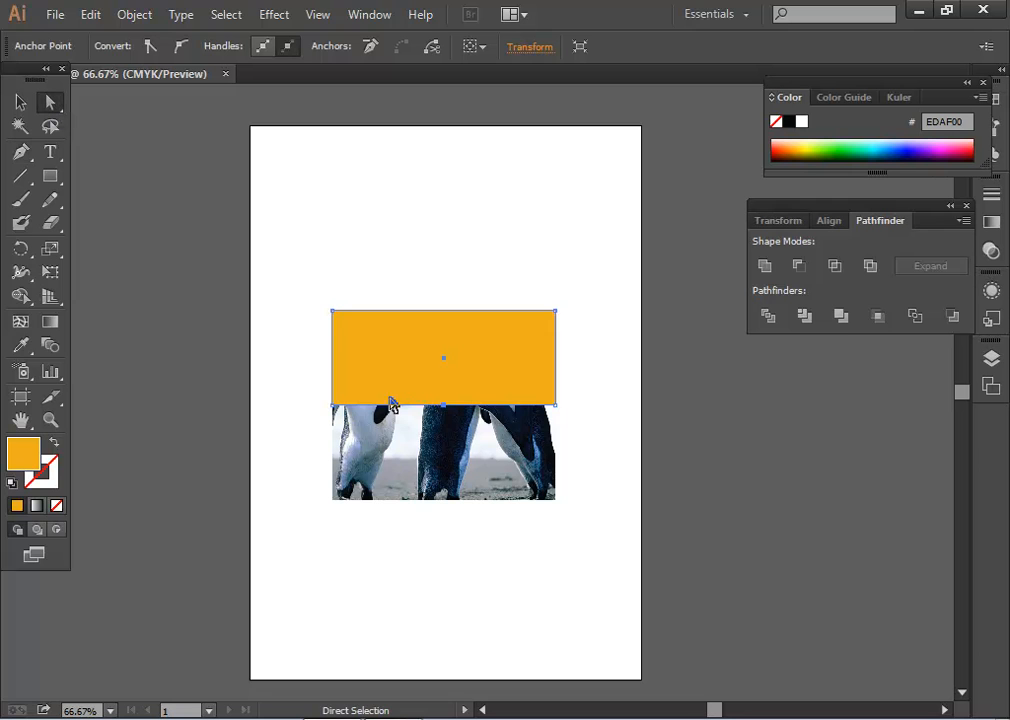
{"action": "left_click_drag", "start_coordinate": [443, 405], "coordinate": [443, 340]}
{"action": "left_click", "coordinate": [20, 102]}
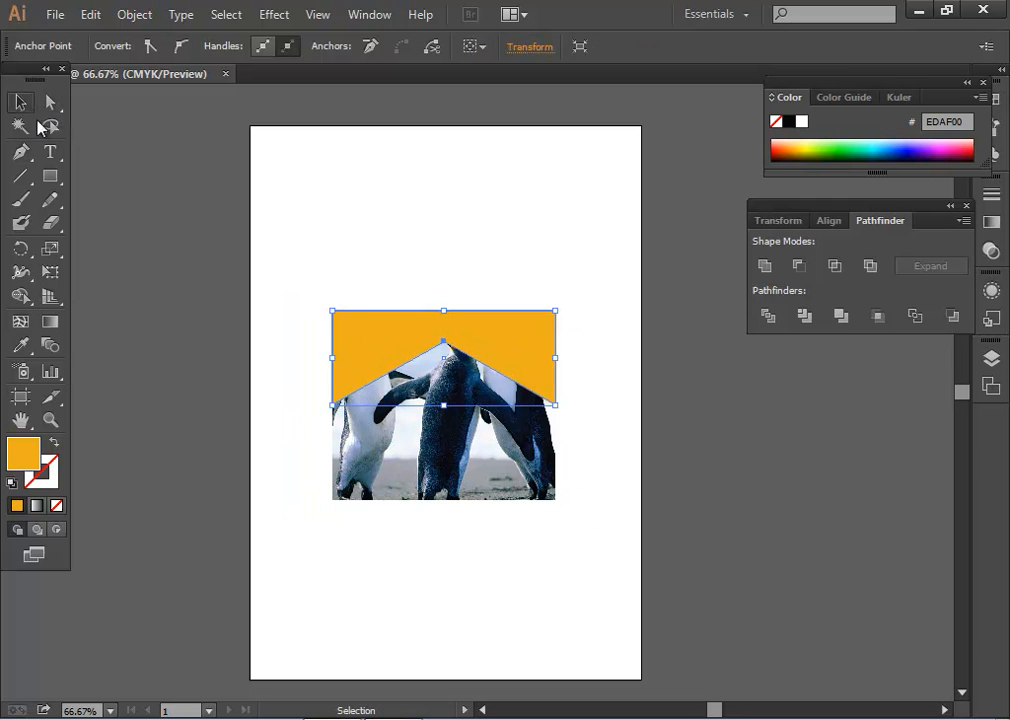
Lower the notched orange shape's opacity to 33%.
{"action": "left_click", "coordinate": [444, 249]}
{"action": "left_click", "coordinate": [531, 342]}
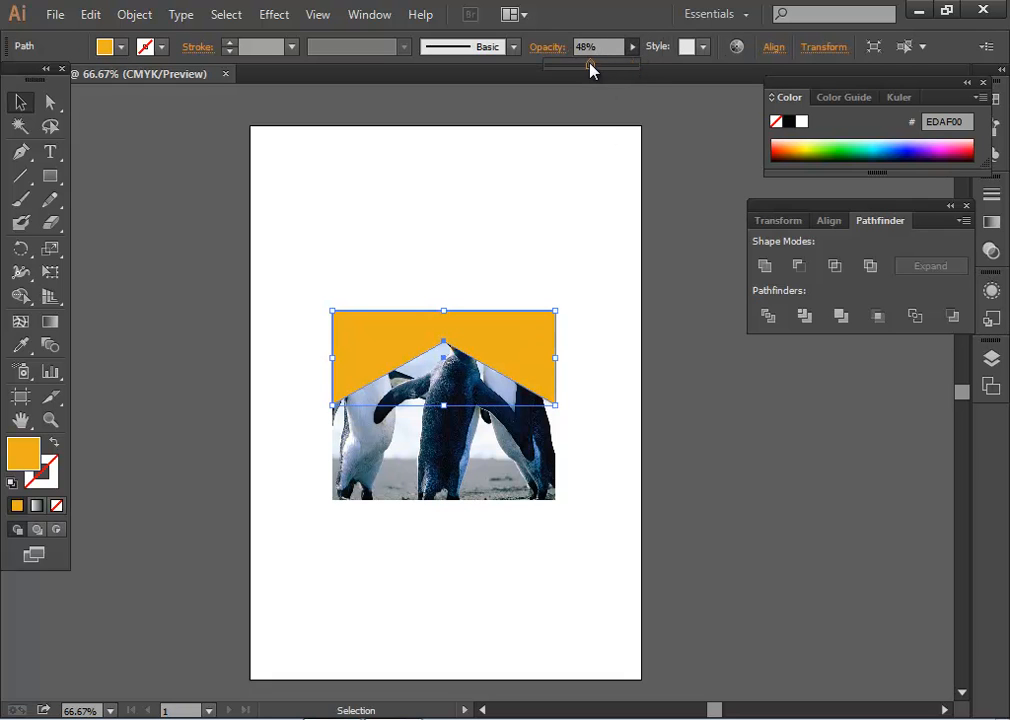
{"action": "left_click_drag", "start_coordinate": [585, 67], "coordinate": [576, 68]}
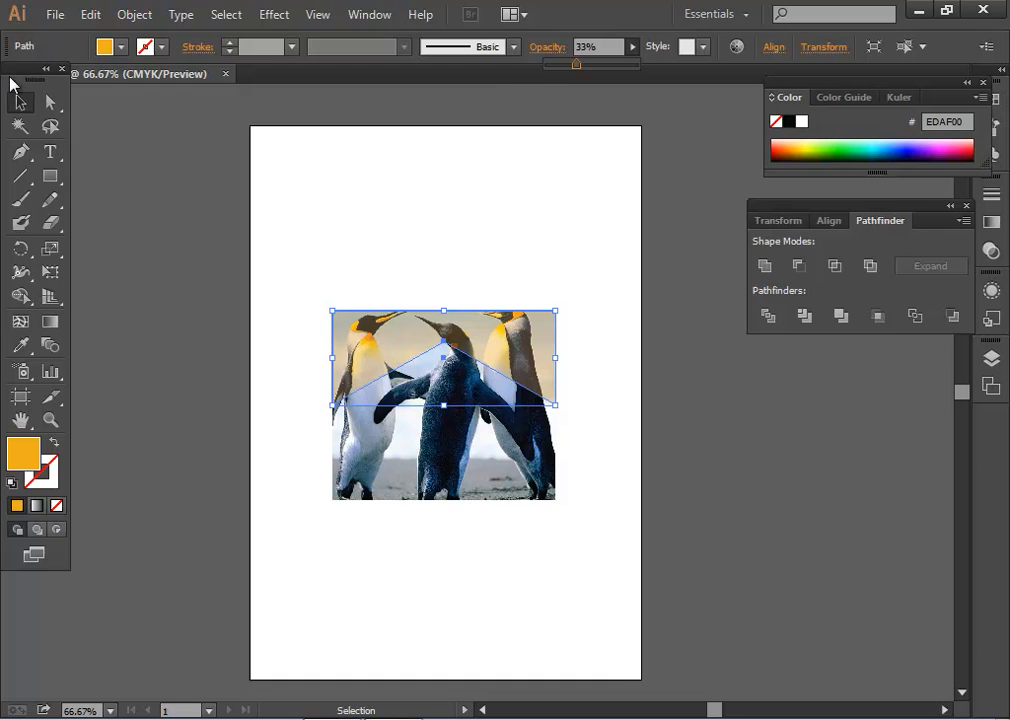
{"action": "left_click", "coordinate": [222, 222]}
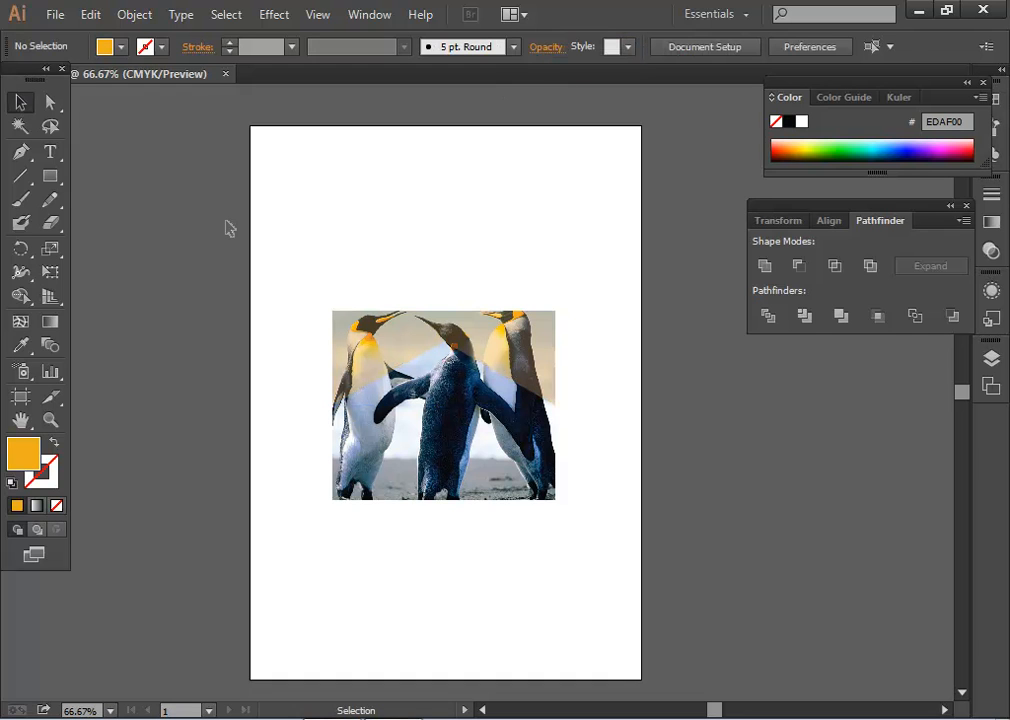
Undo the opacity change on the notched orange shape.
{"action": "left_click", "coordinate": [538, 363]}
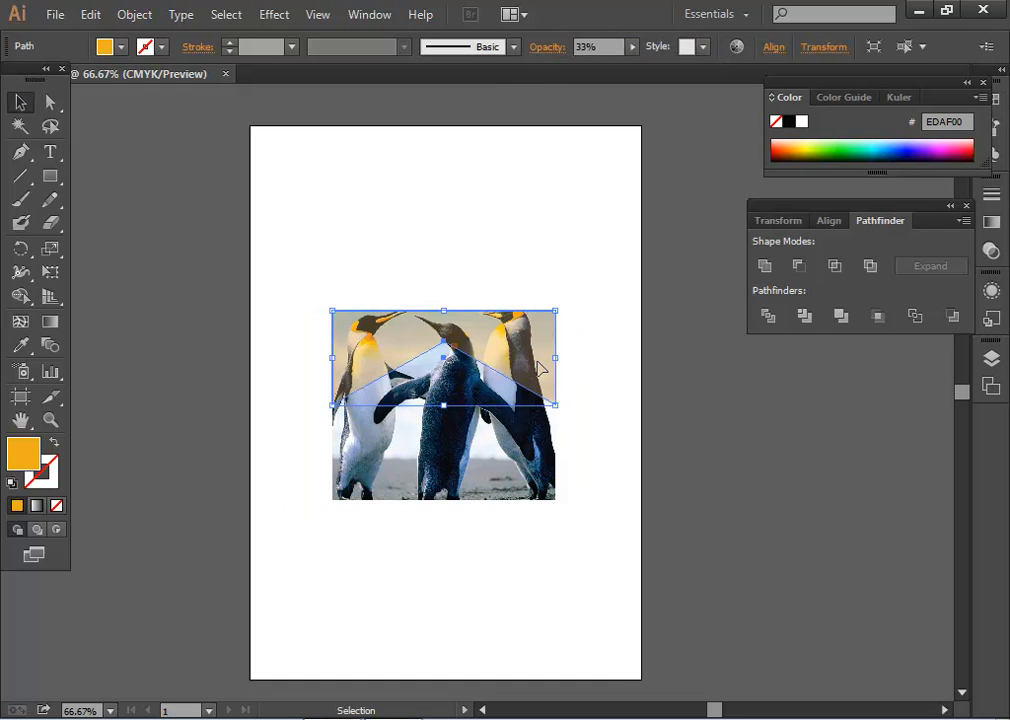
{"action": "key", "text": "ctrl+z"}
{"action": "key", "text": "ctrl+z"}
Move the notched orange shape up off the photo and move the clipped penguin photo slightly down.
{"action": "left_click", "coordinate": [633, 484]}
{"action": "left_click", "coordinate": [505, 455]}
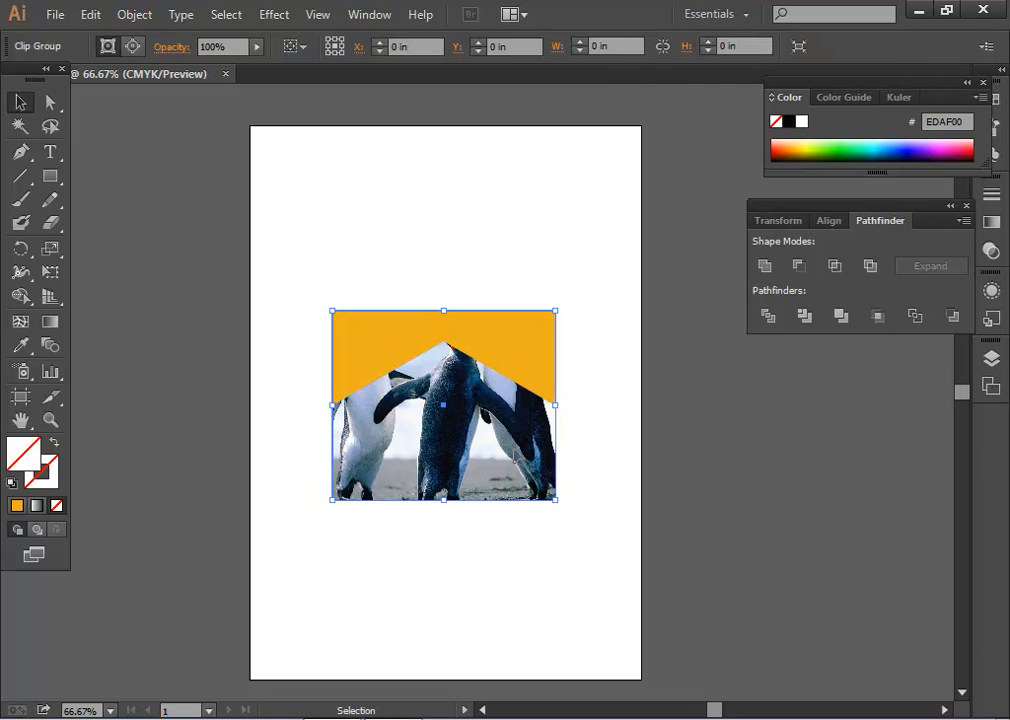
{"action": "left_click", "coordinate": [600, 325]}
{"action": "left_click_drag", "start_coordinate": [534, 356], "coordinate": [534, 242]}
{"action": "left_click_drag", "start_coordinate": [518, 414], "coordinate": [518, 487]}
{"action": "left_click", "coordinate": [492, 557]}
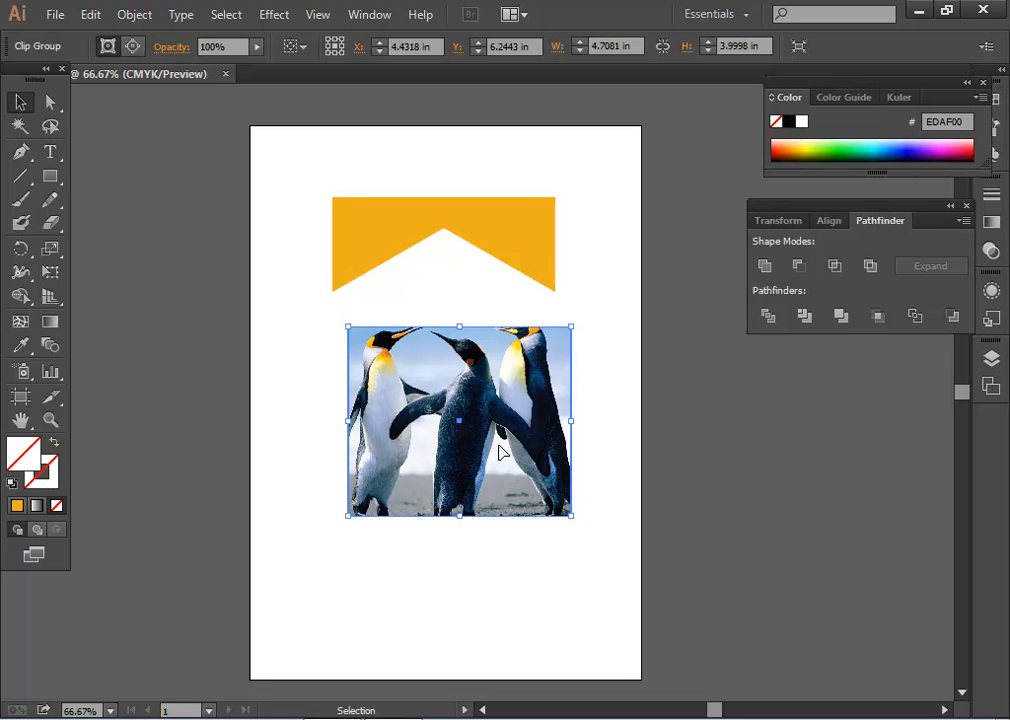
Shift the penguin photo slightly to the left inside its clipping mask with the Direct Selection tool.
{"action": "left_click", "coordinate": [257, 46]}
{"action": "mouse_move", "coordinate": [259, 66]}
{"action": "left_mouse_down"}
{"action": "mouse_move", "coordinate": [211, 68]}
{"action": "mouse_move", "coordinate": [264, 72]}
{"action": "left_mouse_up"}
{"action": "key", "text": "a"}
{"action": "left_click_drag", "start_coordinate": [557, 465], "coordinate": [467, 463]}
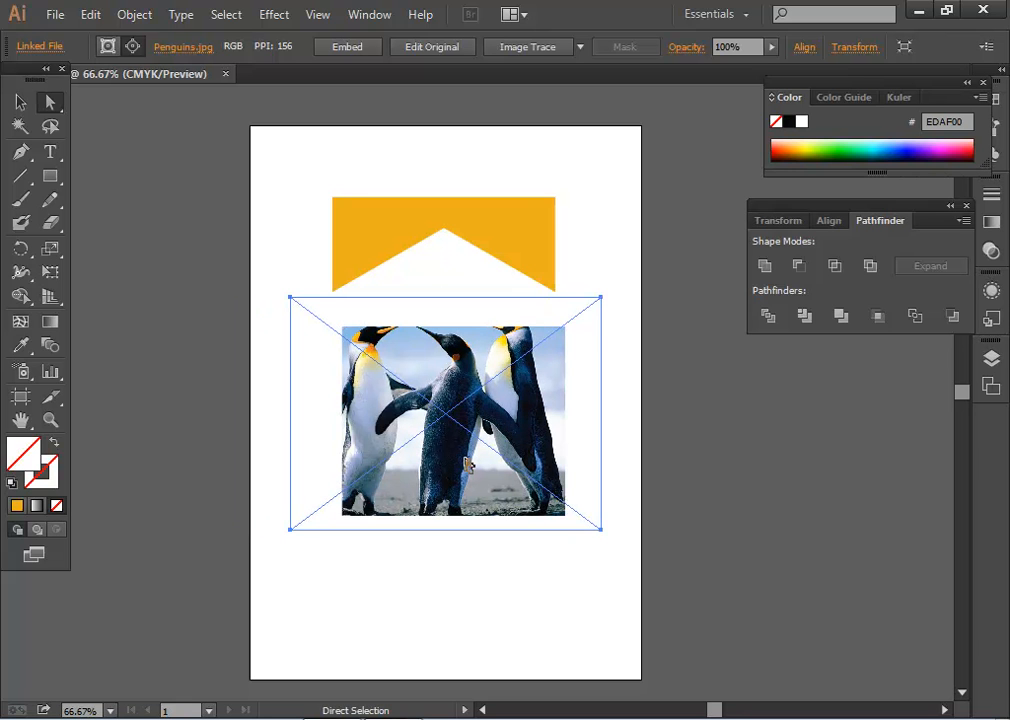
Delete the notched orange shape above the clipped penguin photo.
{"action": "left_click", "coordinate": [20, 102]}
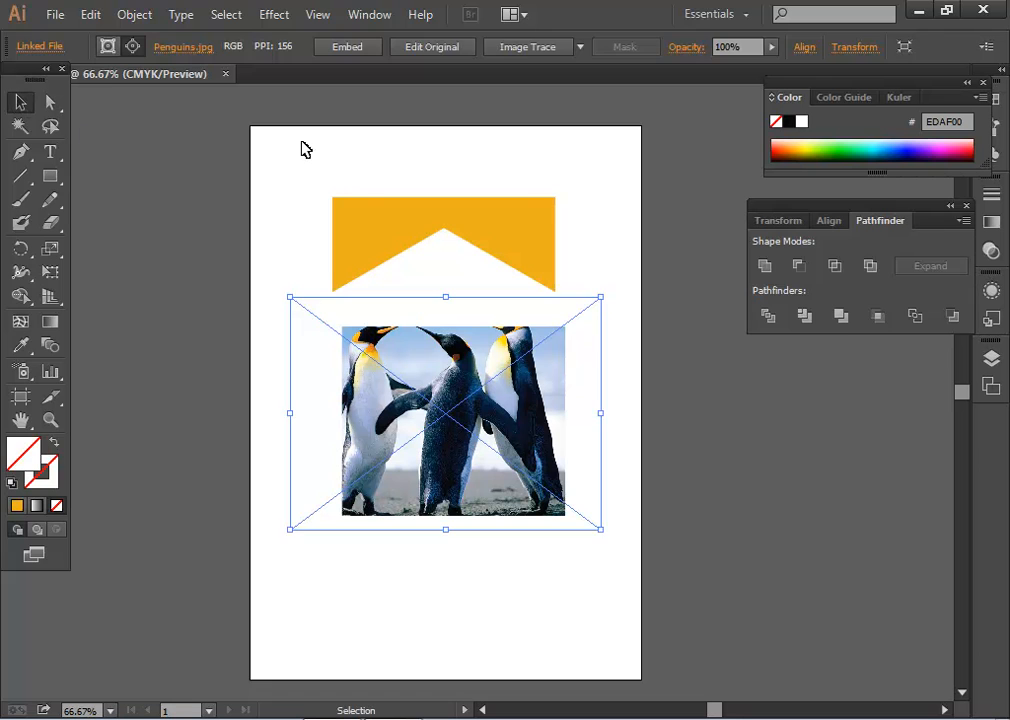
{"action": "left_click", "coordinate": [406, 219]}
{"action": "key", "text": "Delete"}
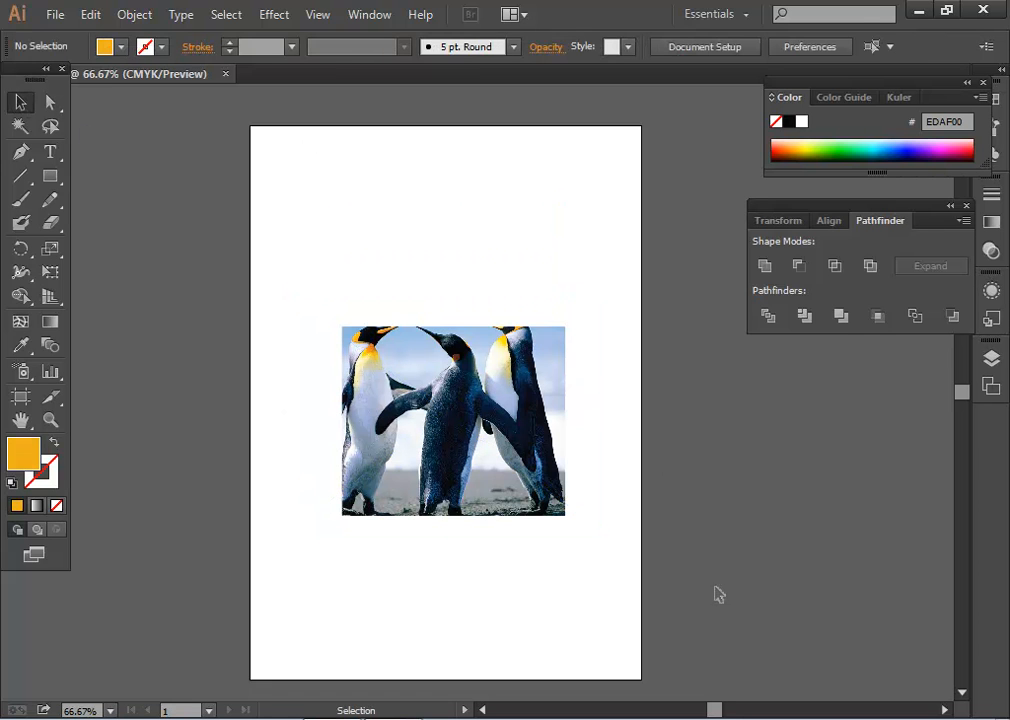
Delete the clipped penguin photo and draw a square with an orange fill on the artboard.
{"action": "left_click", "coordinate": [440, 476]}
{"action": "key", "text": "Delete"}
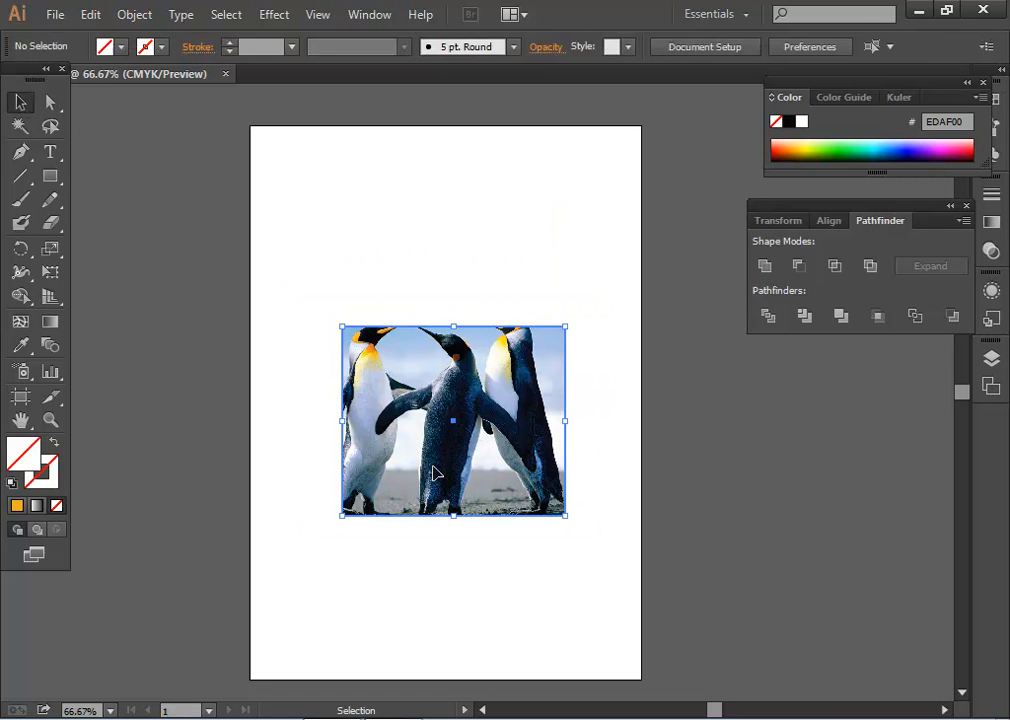
{"action": "left_click", "coordinate": [50, 175]}
{"action": "left_click_drag", "start_coordinate": [280, 289], "coordinate": [429, 481]}
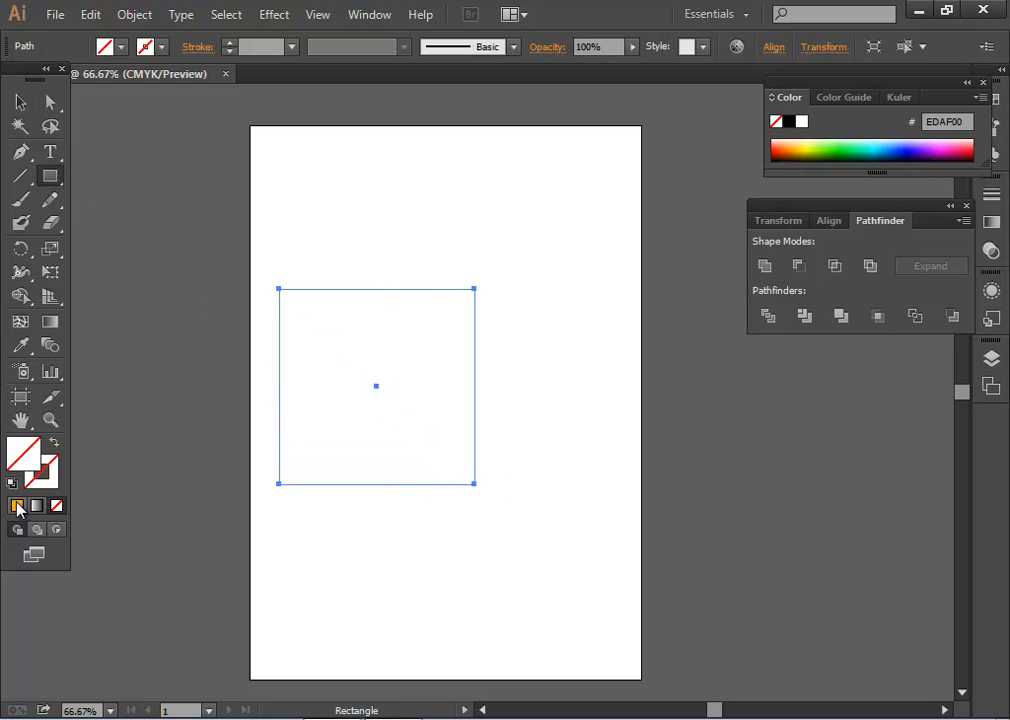
{"action": "left_click", "coordinate": [16, 505]}
Scale the orange square down and place a copy of it beside it on the right, aligned at the same height.
{"action": "left_click", "coordinate": [21, 102]}
{"action": "left_click_drag", "start_coordinate": [475, 484], "coordinate": [545, 420]}
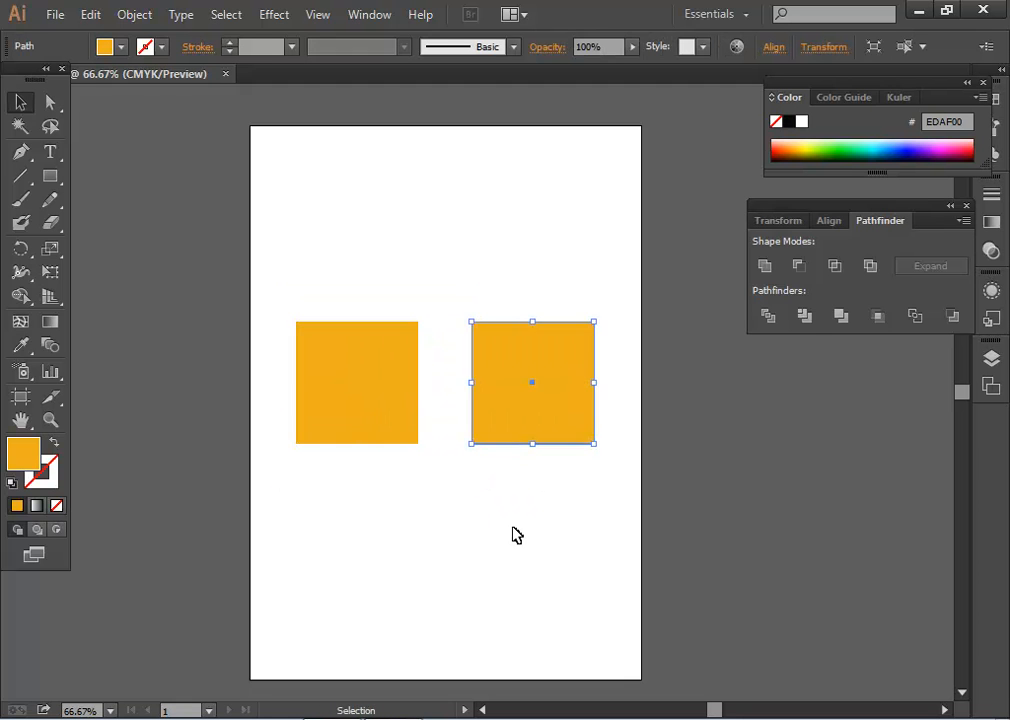
{"action": "left_click", "coordinate": [514, 534]}
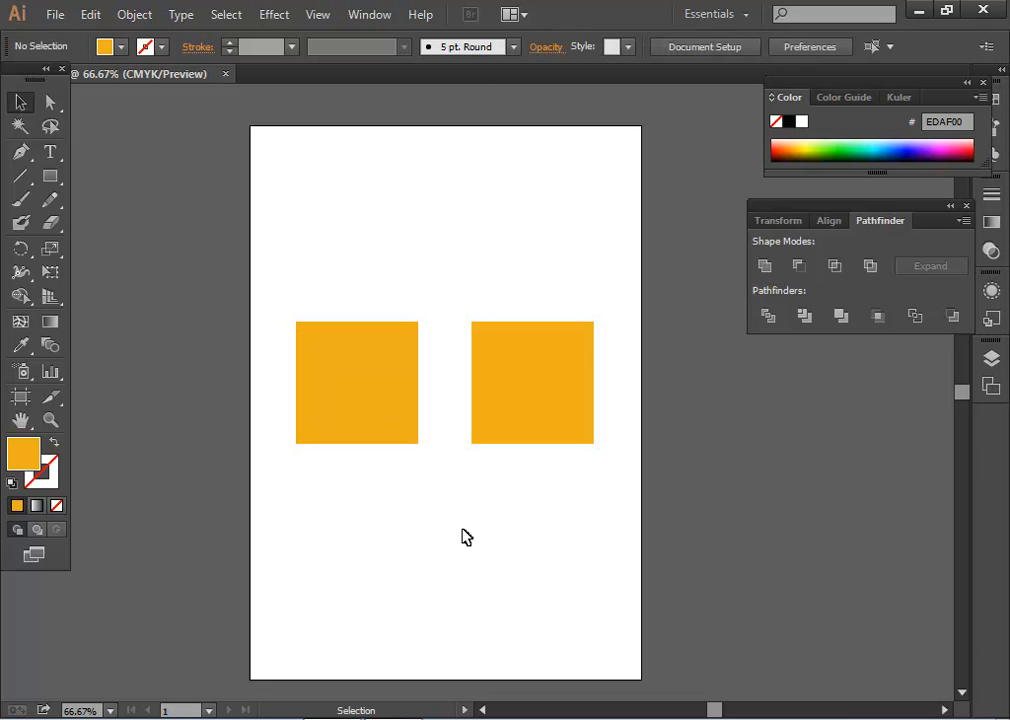
Group the two orange squares and make them into a compound path.
{"action": "left_click_drag", "start_coordinate": [363, 270], "coordinate": [534, 408]}
{"action": "right_click", "coordinate": [536, 400]}
{"action": "left_click", "coordinate": [667, 489]}
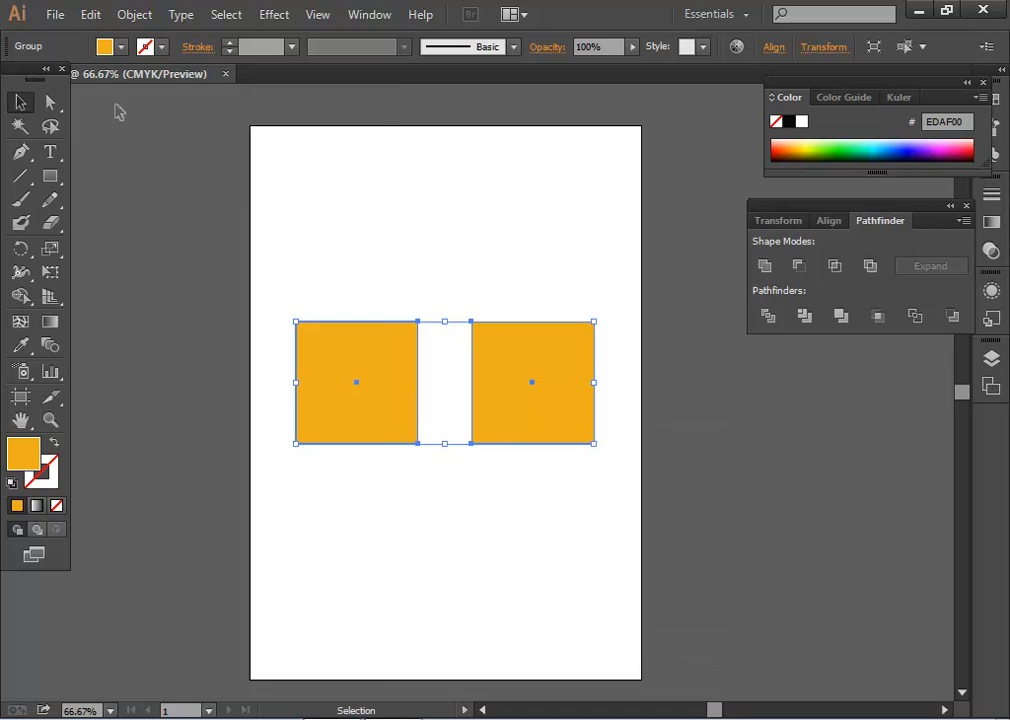
{"action": "left_click", "coordinate": [133, 18]}
{"action": "mouse_move", "coordinate": [258, 627]}
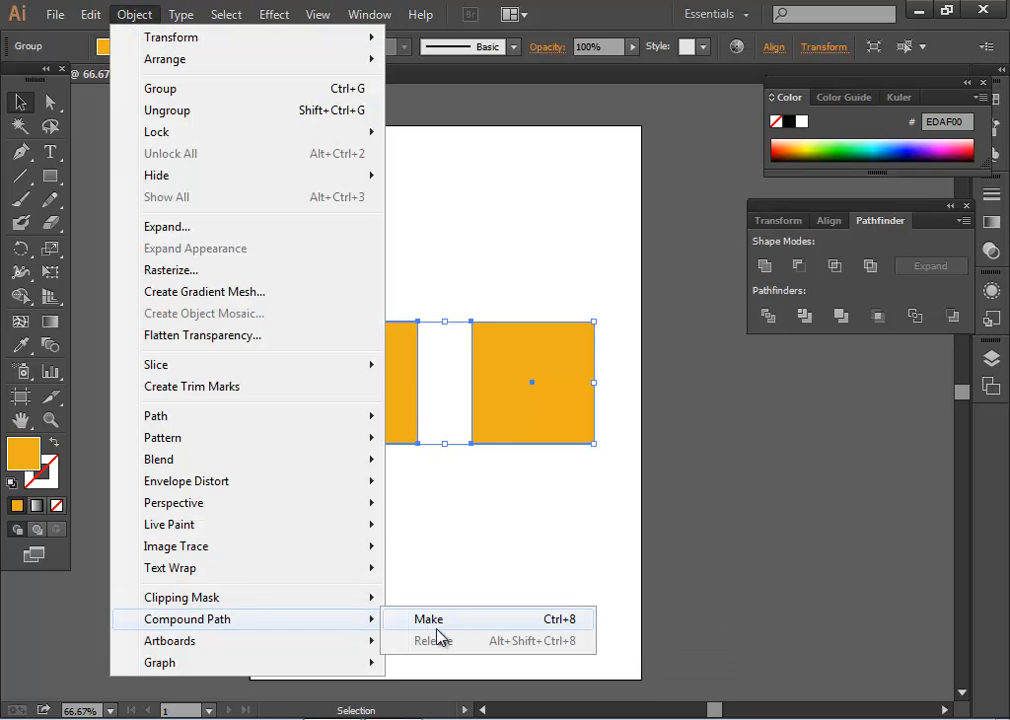
{"action": "left_click", "coordinate": [468, 624]}
{"action": "left_click", "coordinate": [367, 524]}
Place the linked Penguins sample picture and position it over the two orange squares.
{"action": "left_click", "coordinate": [55, 15]}
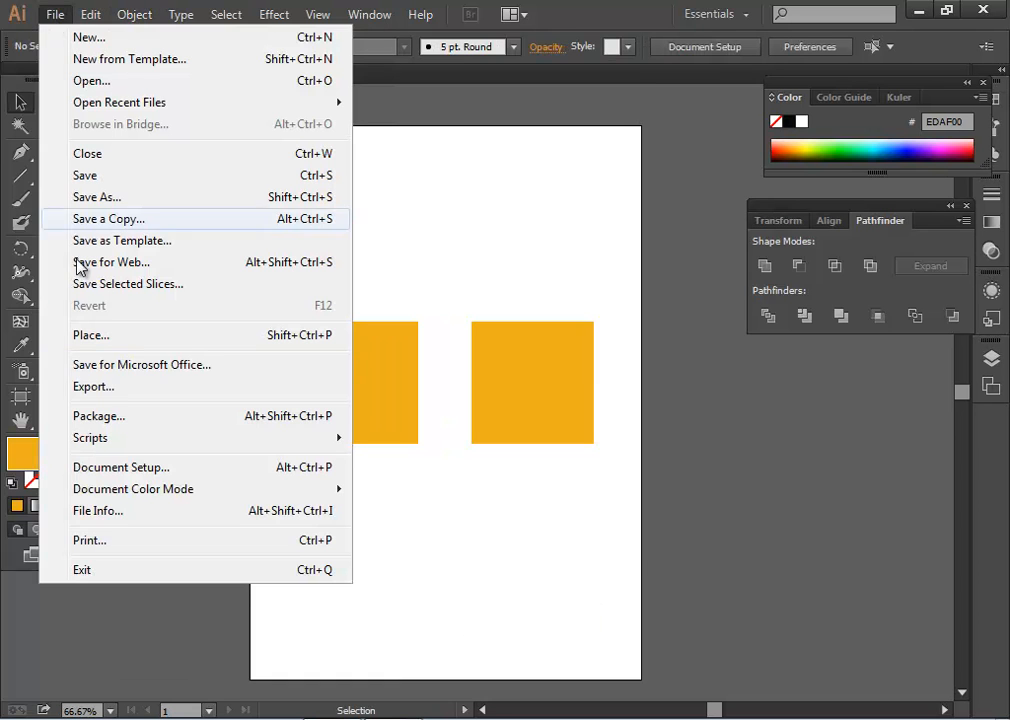
{"action": "left_click", "coordinate": [149, 338]}
{"action": "double_click", "coordinate": [515, 290]}
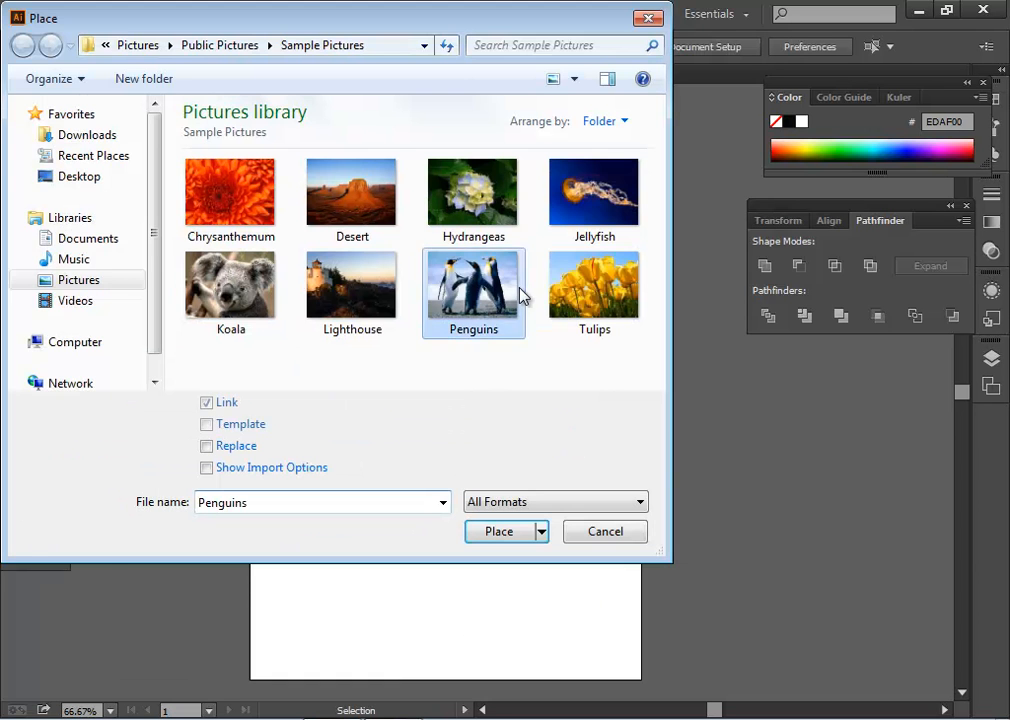
{"action": "left_click", "coordinate": [405, 430]}
{"action": "left_click_drag", "start_coordinate": [587, 572], "coordinate": [459, 434]}
Bring the penguin photo to the front of the stacking order.
{"action": "right_click", "coordinate": [538, 434]}
{"action": "mouse_move", "coordinate": [645, 558]}
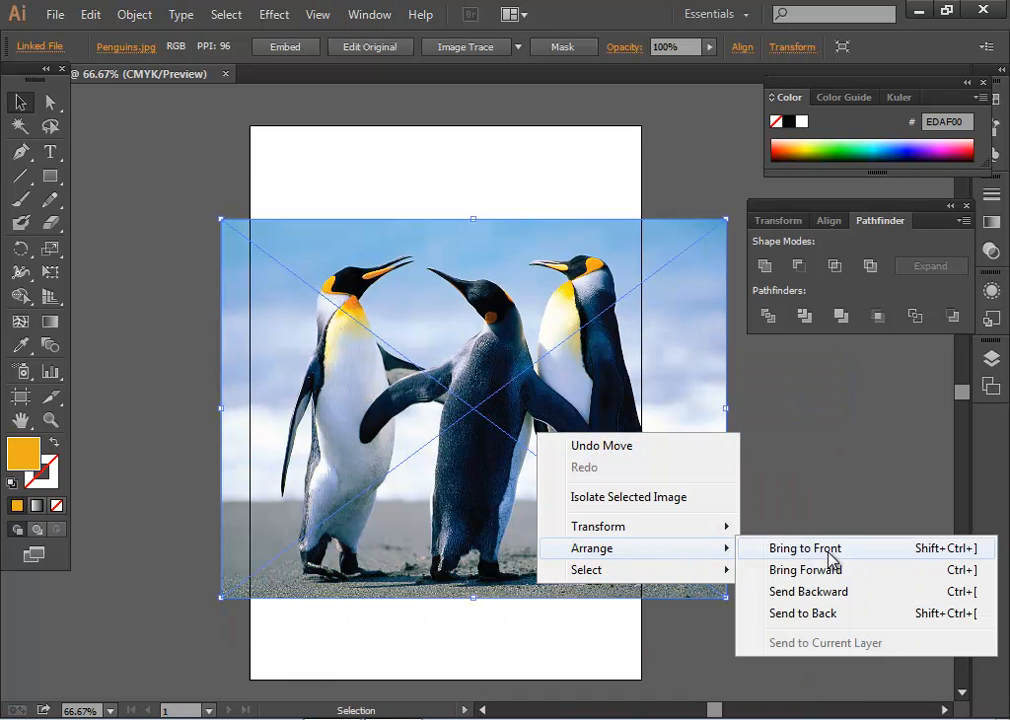
{"action": "left_click", "coordinate": [828, 552]}
Send the penguin photo to the back, behind the two orange squares.
{"action": "right_click", "coordinate": [515, 506]}
{"action": "mouse_move", "coordinate": [629, 622]}
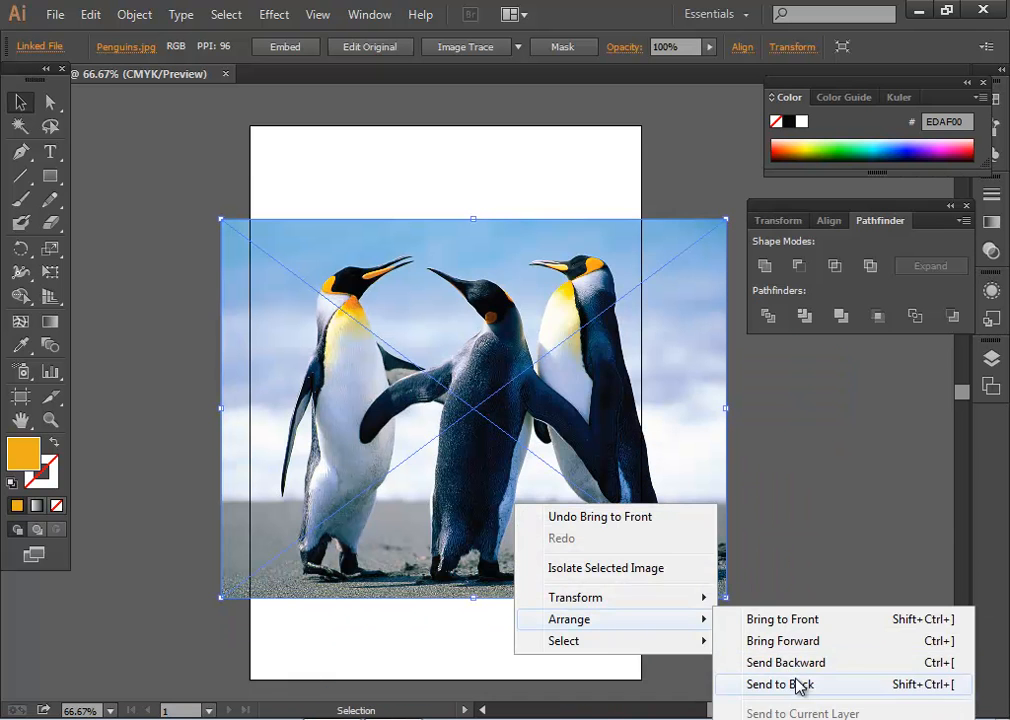
{"action": "left_click", "coordinate": [800, 684]}
{"action": "left_click", "coordinate": [627, 666]}
Clip the penguin photo to the two-square compound path with a clipping mask.
{"action": "left_click_drag", "start_coordinate": [302, 195], "coordinate": [527, 460]}
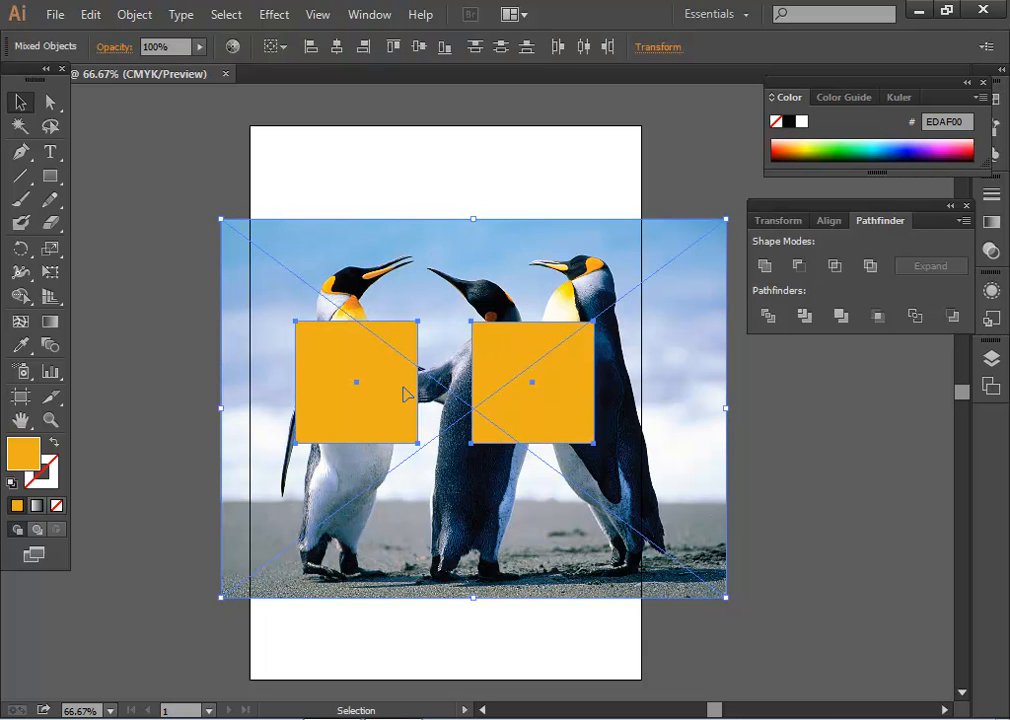
{"action": "right_click", "coordinate": [507, 406]}
{"action": "left_click", "coordinate": [600, 526]}
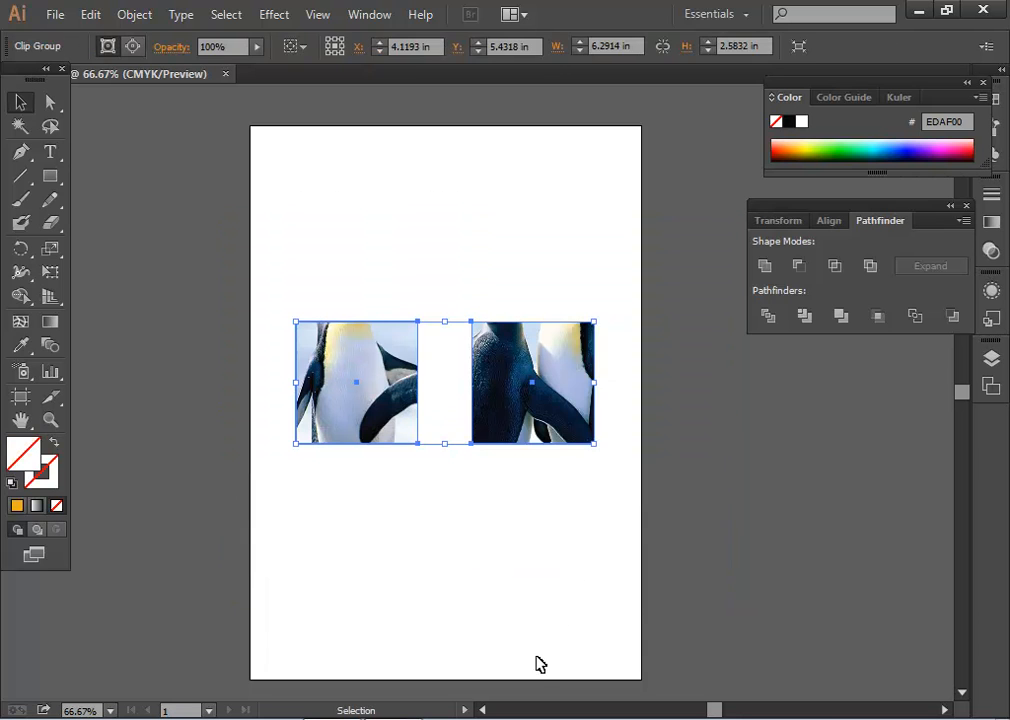
{"action": "left_click", "coordinate": [539, 661]}
Move the photo down inside the two-square mask with the Direct Selection tool so penguin heads fill both squares.
{"action": "left_click", "coordinate": [50, 102]}
{"action": "left_click_drag", "start_coordinate": [354, 375], "coordinate": [345, 408]}
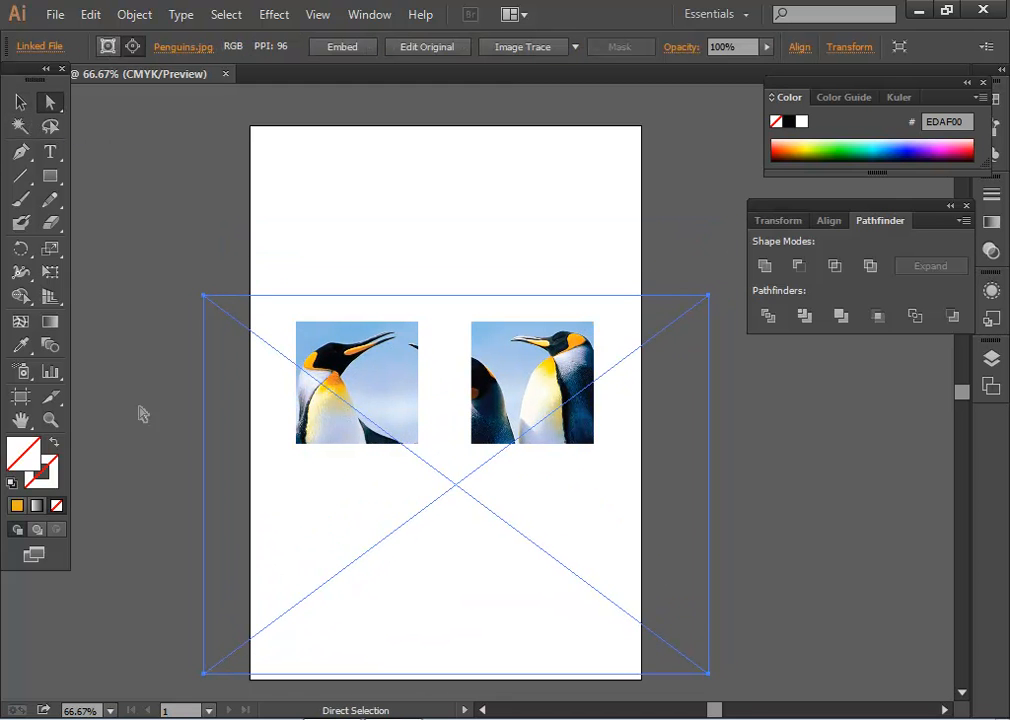
{"action": "left_click", "coordinate": [139, 369]}
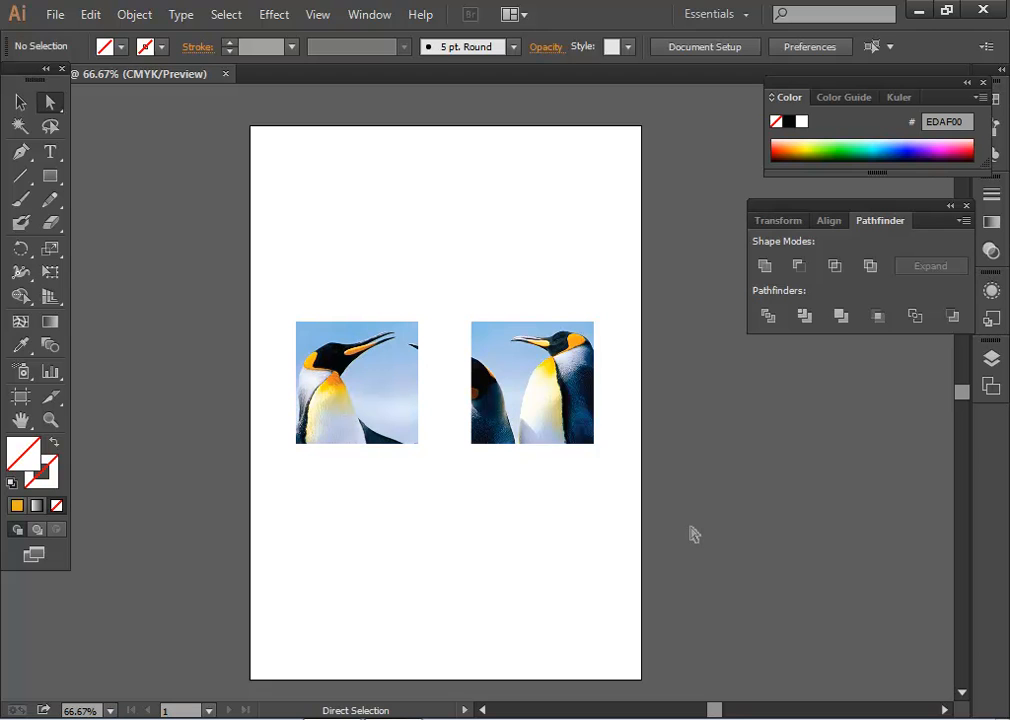
Nudge the penguin photo to the right and up inside the two-square clipping mask.
{"action": "left_click", "coordinate": [503, 385]}
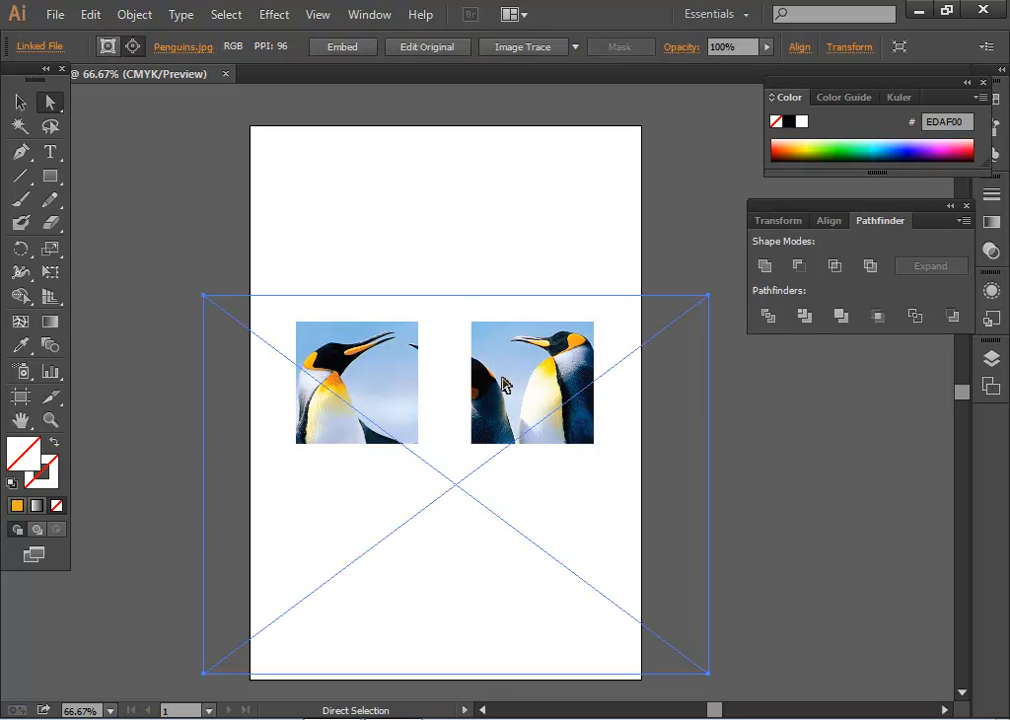
{"action": "key", "text": "Left"}
{"action": "key", "text": "Right"}
{"action": "key", "text": "Right"}
{"action": "key", "text": "Right"}
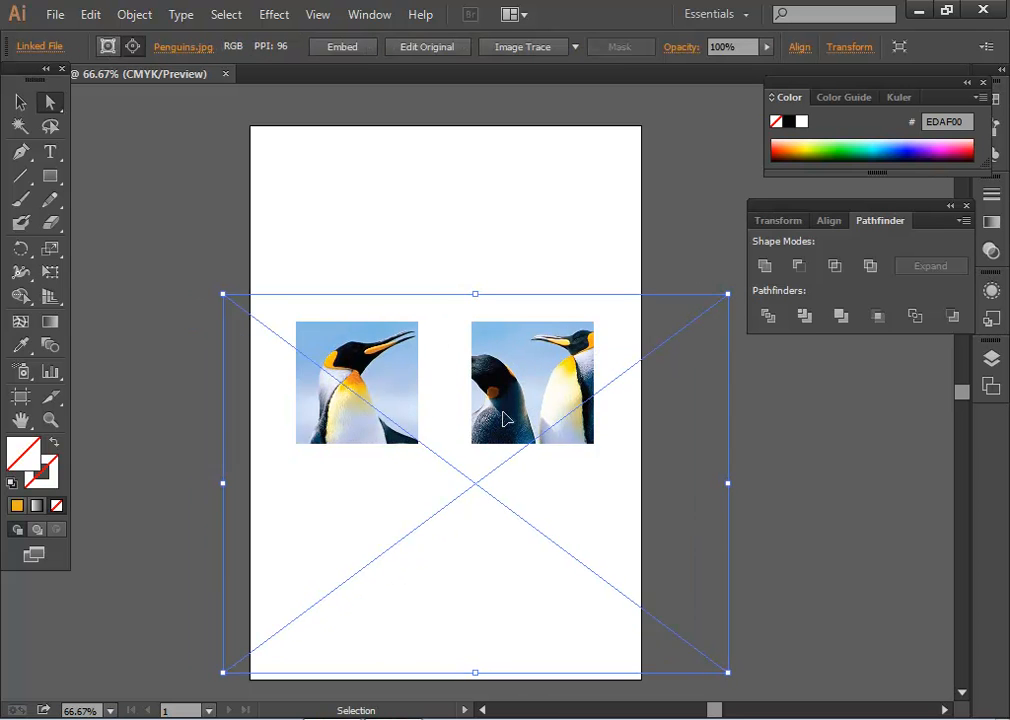
{"action": "key", "text": "Up"}
{"action": "key", "text": "Up"}
{"action": "key", "text": "Up"}
{"action": "key", "text": "Up"}
{"action": "key", "text": "Up"}
{"action": "key", "text": "Up"}
{"action": "key", "text": "Up"}
{"action": "key", "text": "Up"}
Undo back to before the clipping mask was made and delete the orange two-square compound path.
{"action": "key", "text": "ctrl+z"}
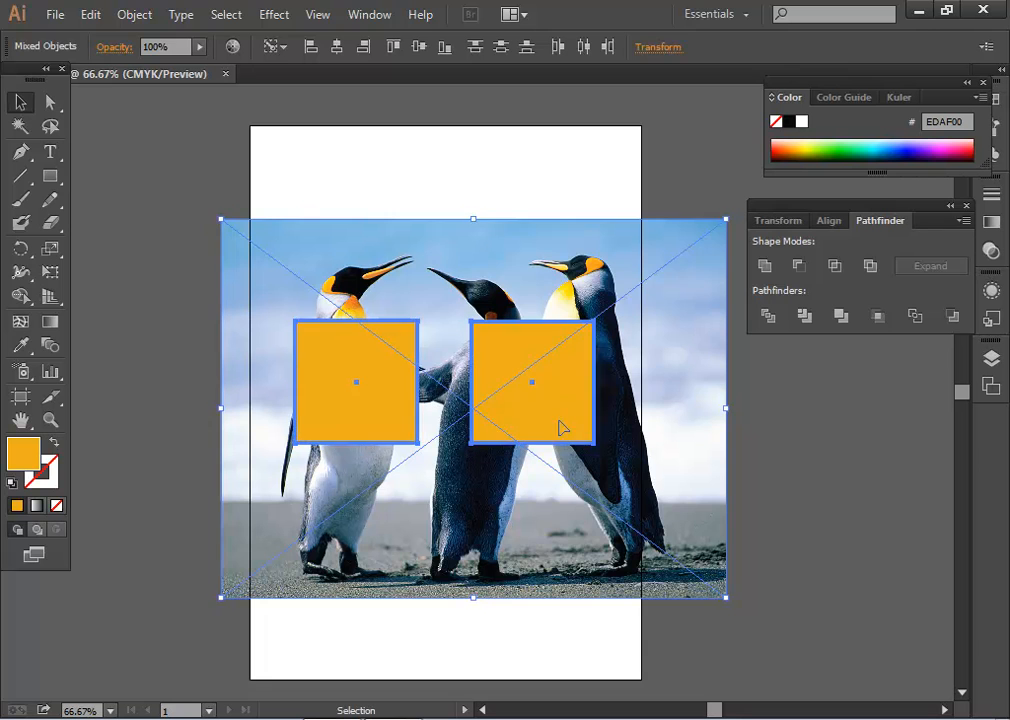
{"action": "left_click", "coordinate": [890, 527]}
{"action": "left_click", "coordinate": [552, 406]}
{"action": "key", "text": "Delete"}
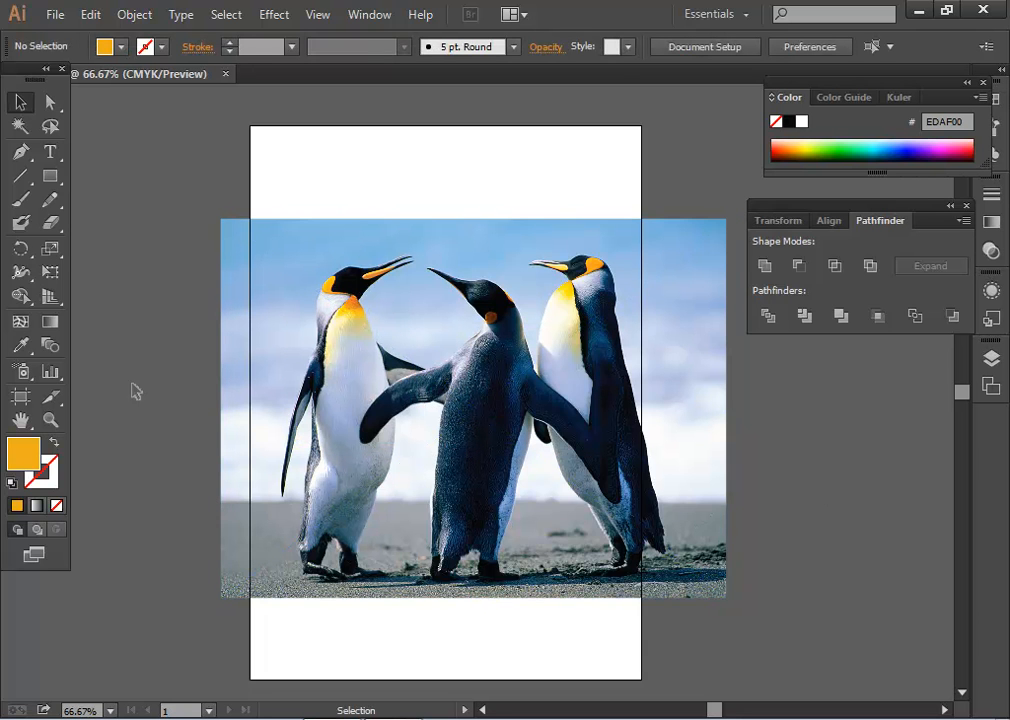
Draw a vertical line across the middle of the penguin photo and give it a 1 pt orange stroke.
{"action": "left_click", "coordinate": [20, 175]}
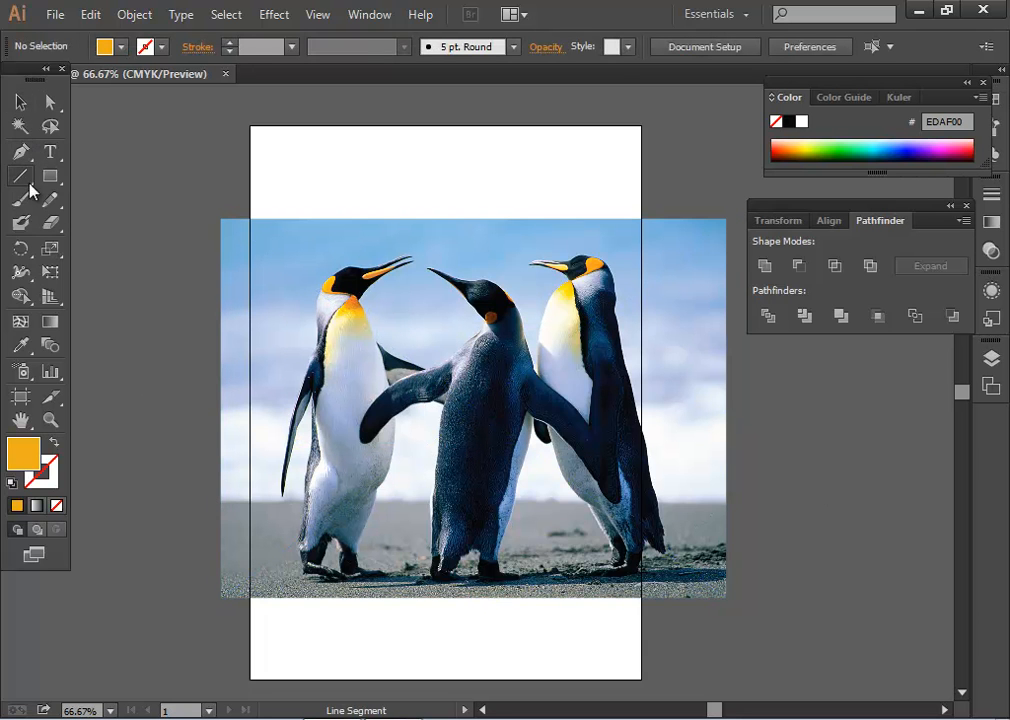
{"action": "mouse_move", "coordinate": [462, 158]}
{"action": "left_mouse_down"}
{"action": "mouse_move", "coordinate": [516, 609]}
{"action": "mouse_move", "coordinate": [462, 660]}
{"action": "left_mouse_up"}
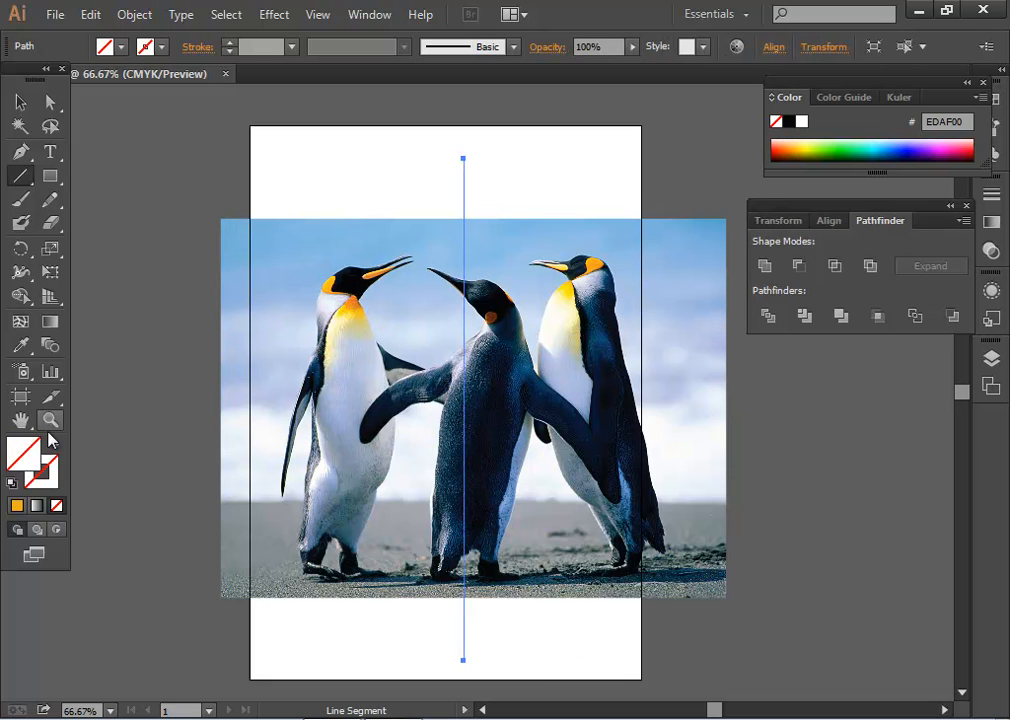
{"action": "left_click", "coordinate": [17, 506]}
{"action": "left_click", "coordinate": [55, 442]}
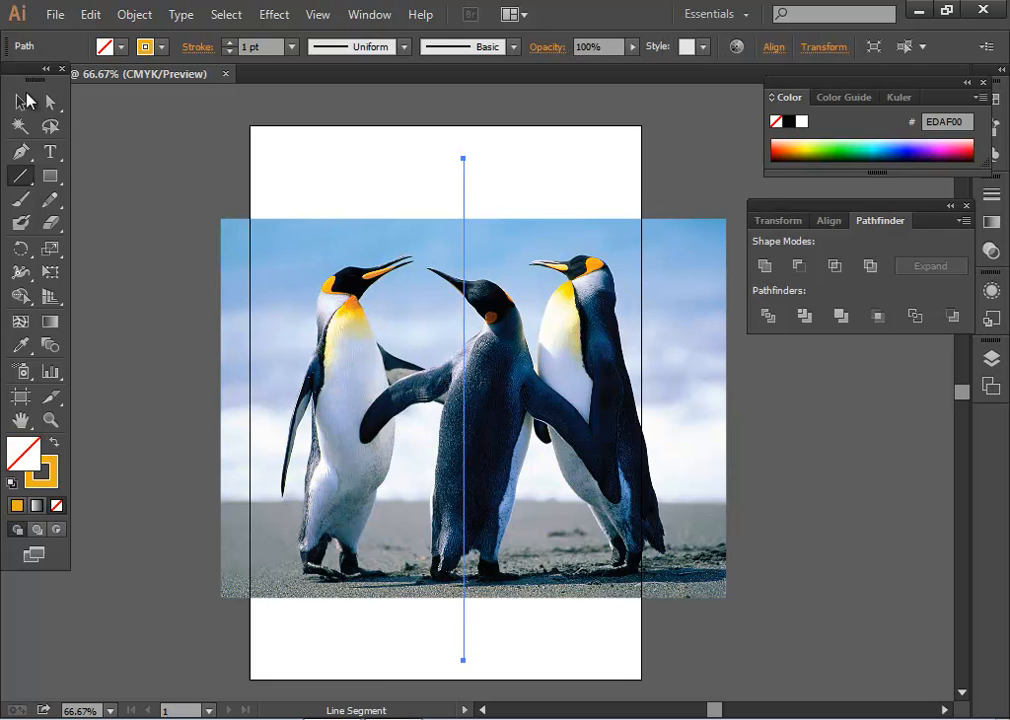
Try to split the penguin photo along the vertical line with Pathfinder Divide.
{"action": "left_click", "coordinate": [23, 100]}
{"action": "left_click", "coordinate": [369, 167]}
{"action": "key", "text": "ctrl+a"}
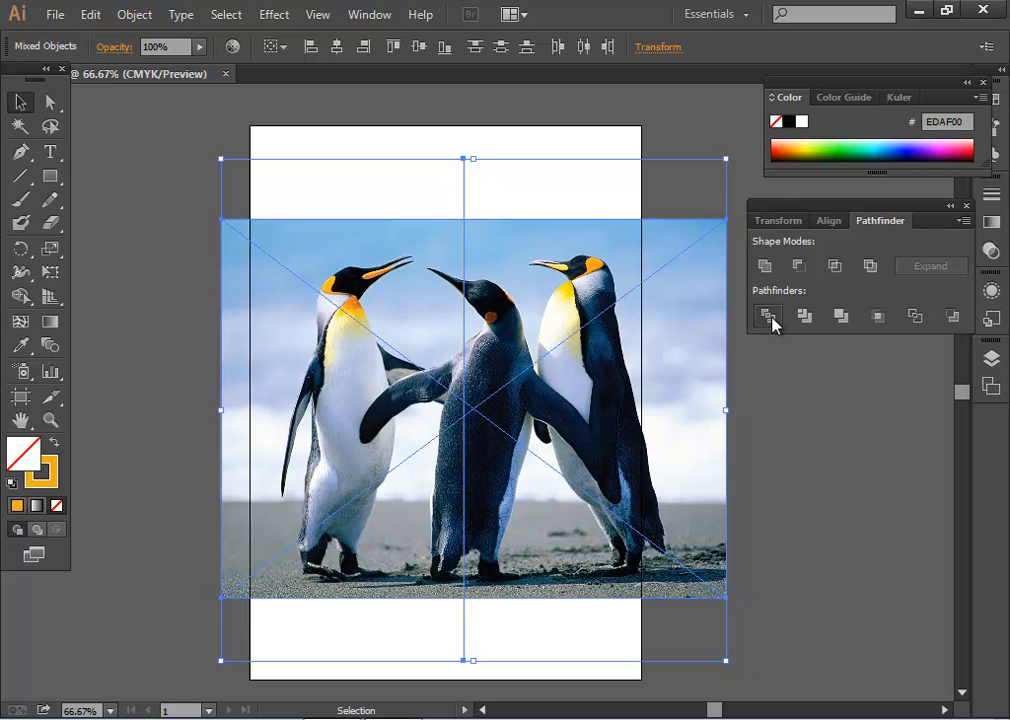
{"action": "left_click", "coordinate": [771, 316]}
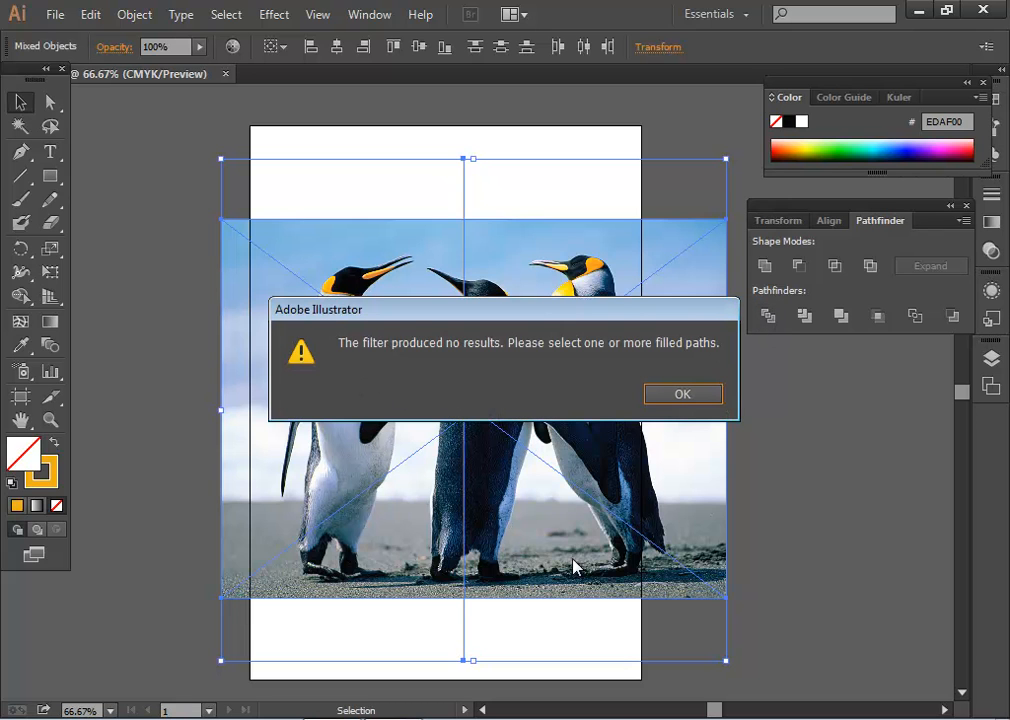
{"action": "left_click", "coordinate": [700, 398]}
Delete the vertical line over the penguin photo.
{"action": "left_click", "coordinate": [806, 531]}
{"action": "left_click", "coordinate": [466, 468]}
{"action": "key", "text": "Delete"}
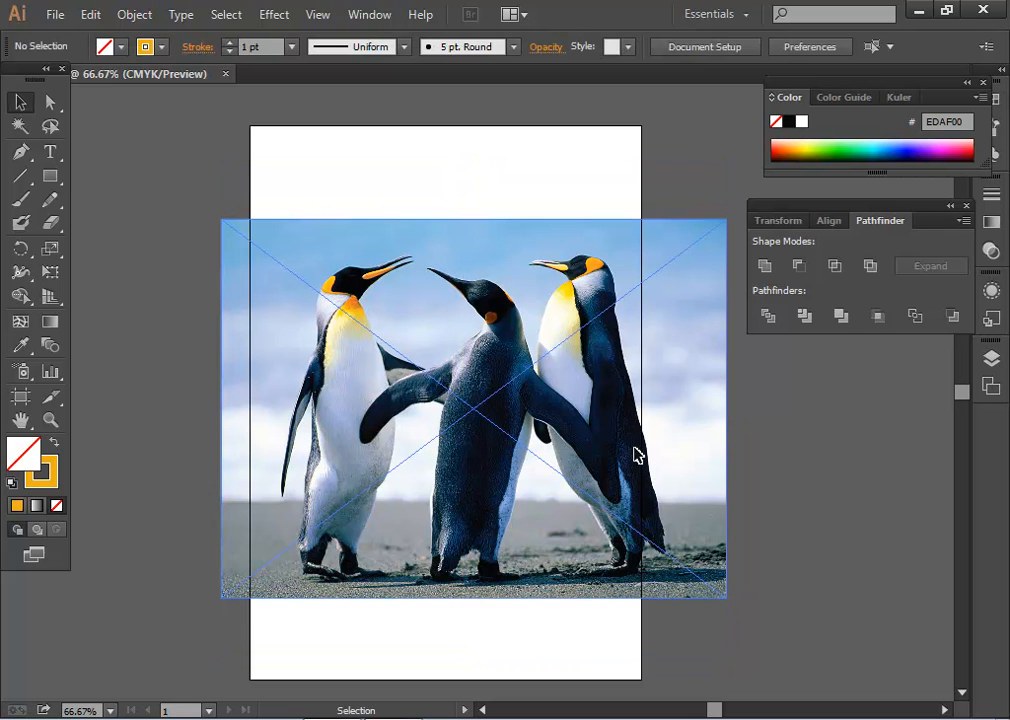
Apply Image Trace with the Default preset to the penguin photo and delete the traced artwork.
{"action": "left_click", "coordinate": [509, 455]}
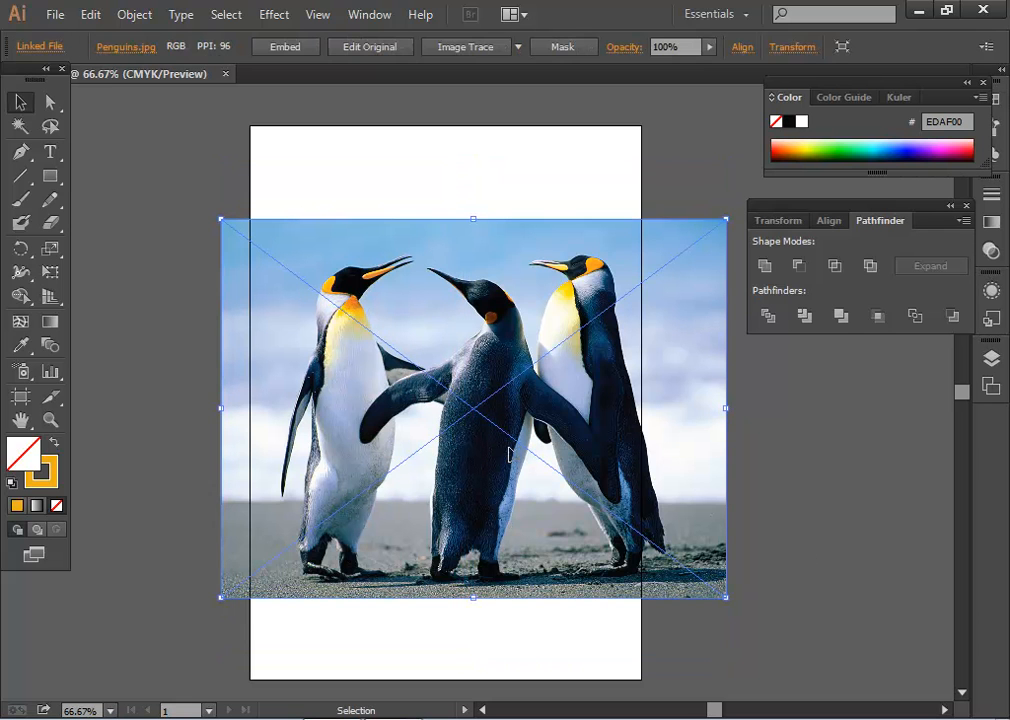
{"action": "left_click", "coordinate": [471, 45]}
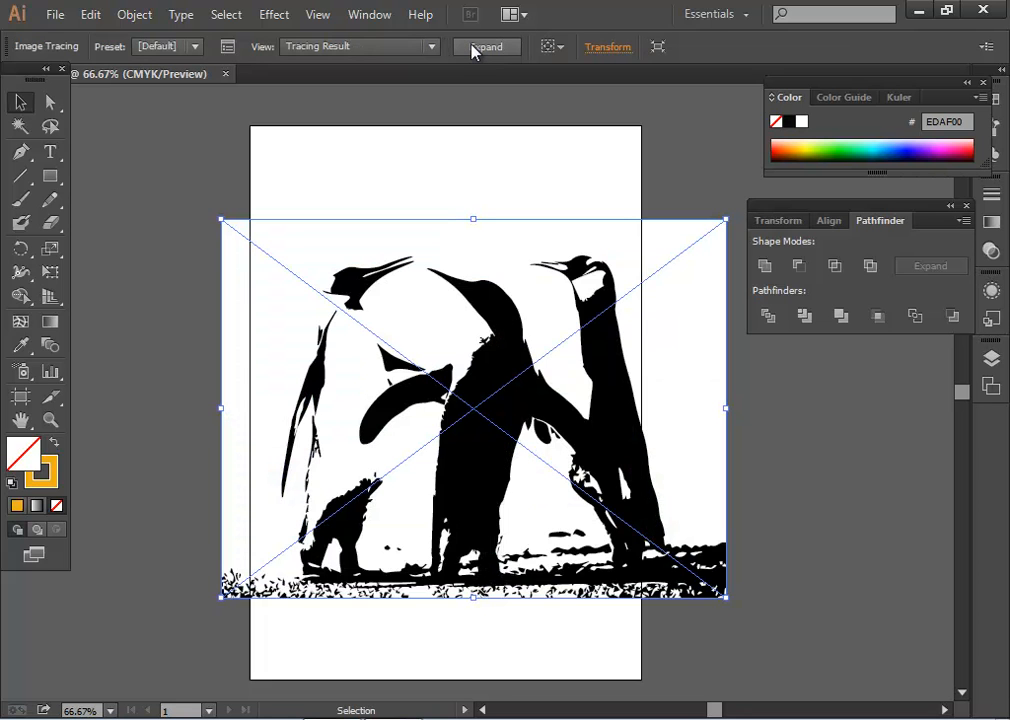
{"action": "left_click", "coordinate": [826, 537]}
{"action": "left_click", "coordinate": [534, 472]}
{"action": "key", "text": "Delete"}
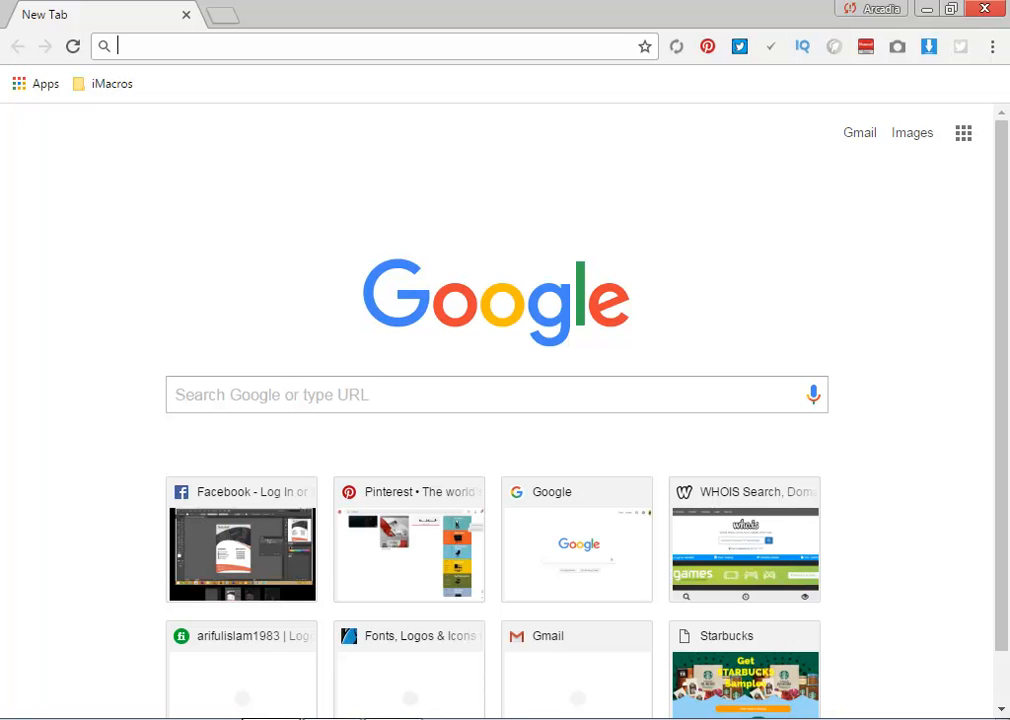
{"action": "left_click", "coordinate": [335, 718]}
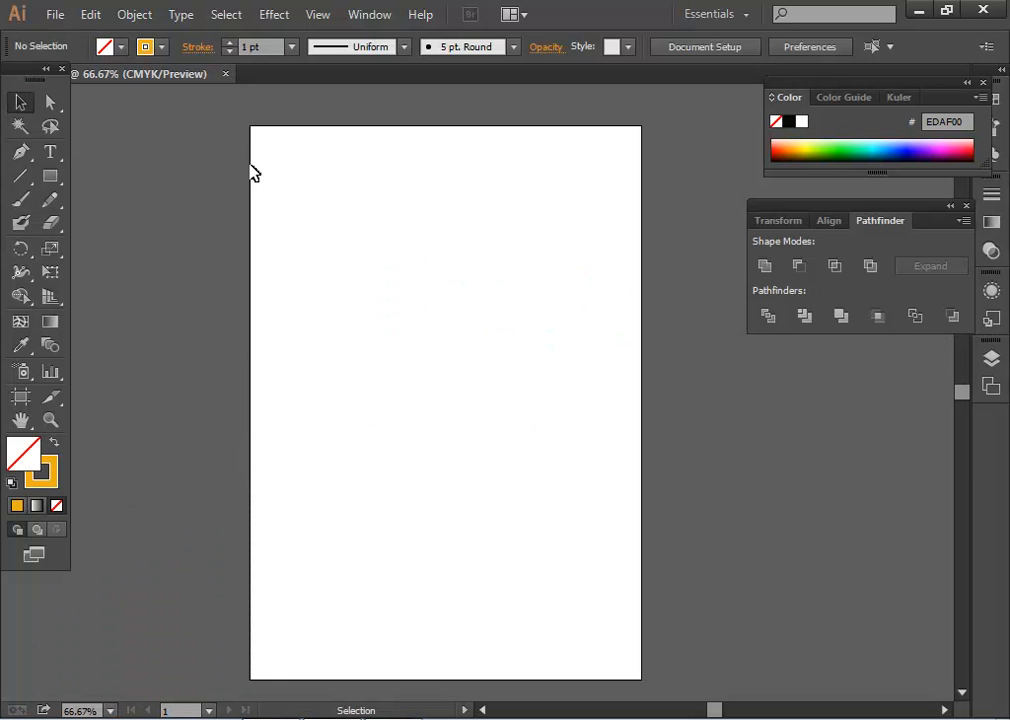
{"action": "key", "text": "space"}
{"action": "left_click_drag", "start_coordinate": [501, 515], "coordinate": [490, 518]}
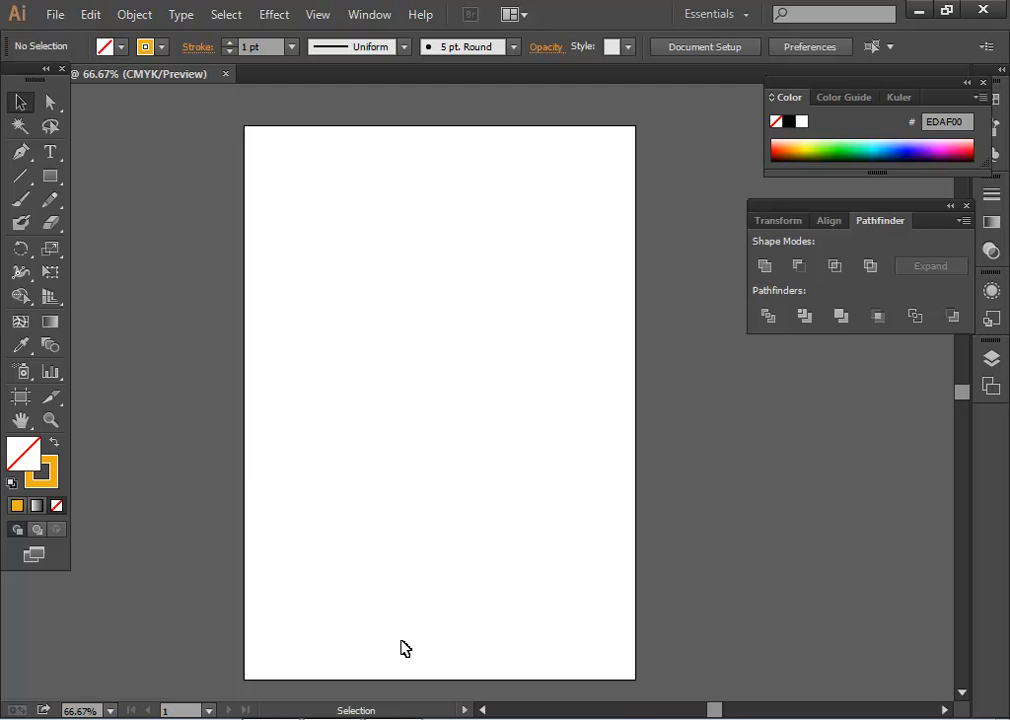
Switch to Chrome, search Google Images for "lighthouse logo" and look through the results for a logo example.
{"action": "left_click", "coordinate": [270, 717]}
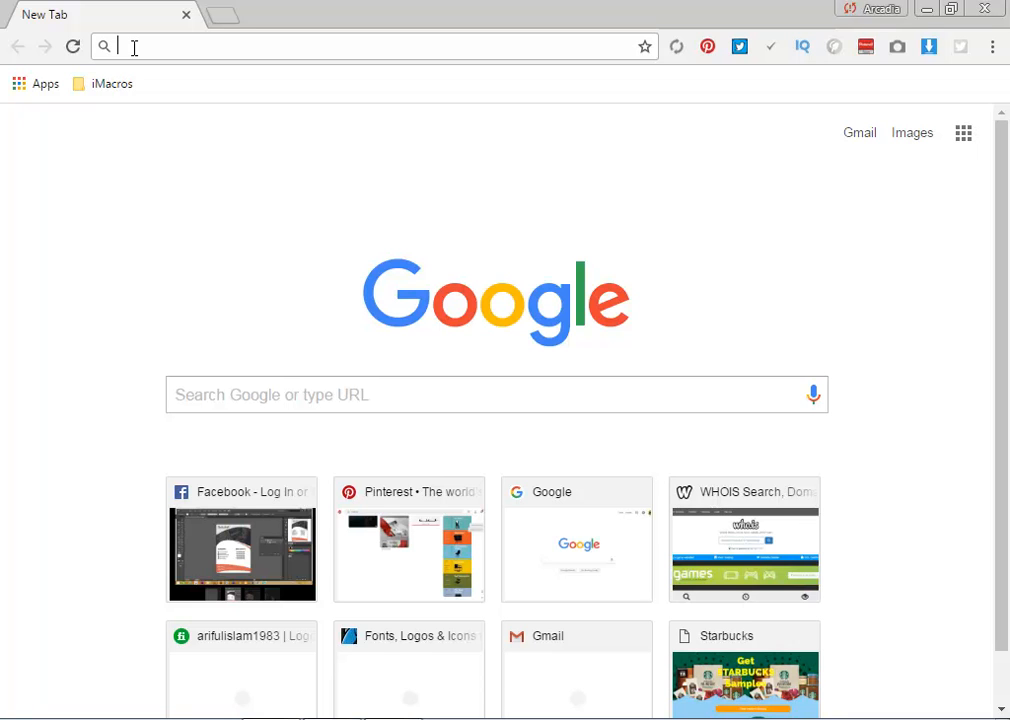
{"action": "type", "text": "lighthouse"}
{"action": "key", "text": "Return"}
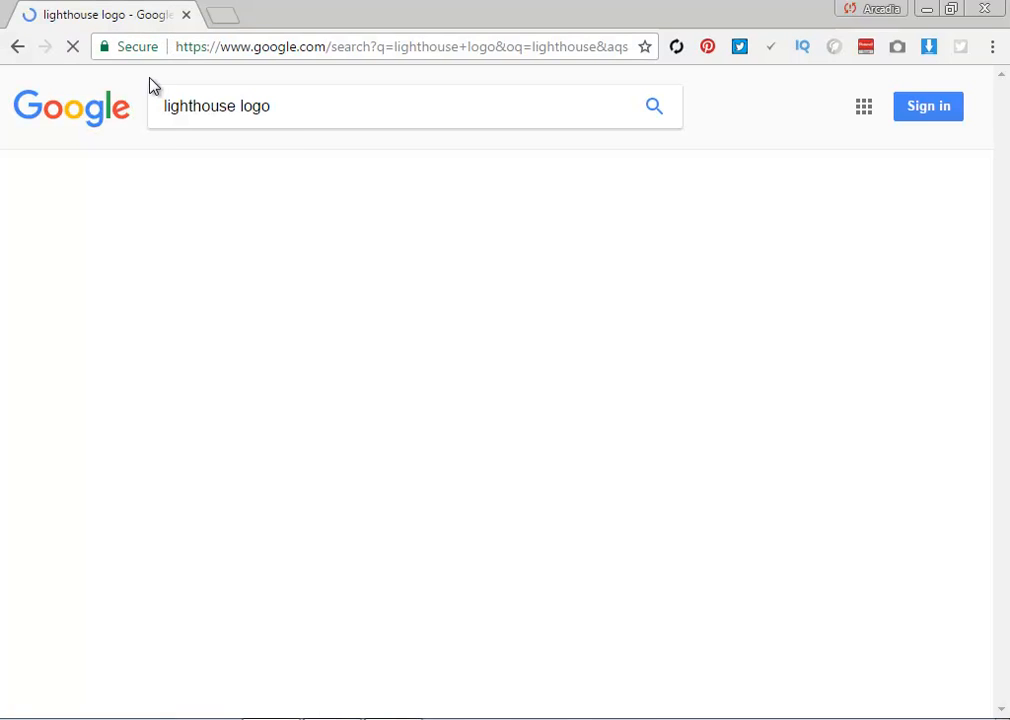
{"action": "left_click", "coordinate": [219, 170]}
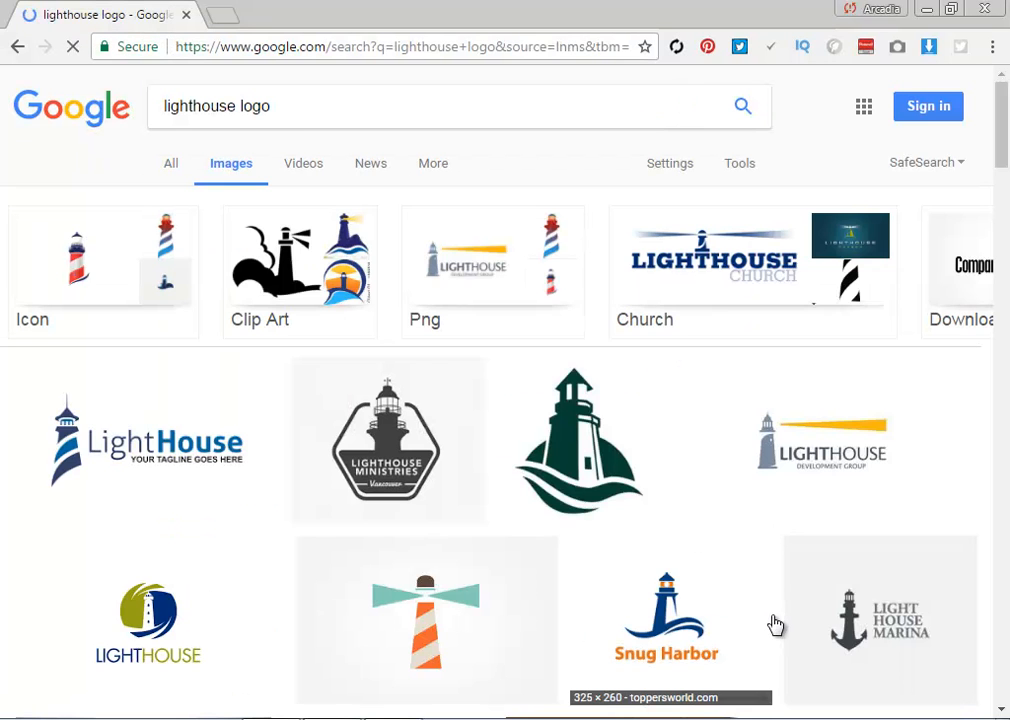
{"action": "scroll", "coordinate": [649, 582], "scroll_direction": "down", "scroll_amount": 3}
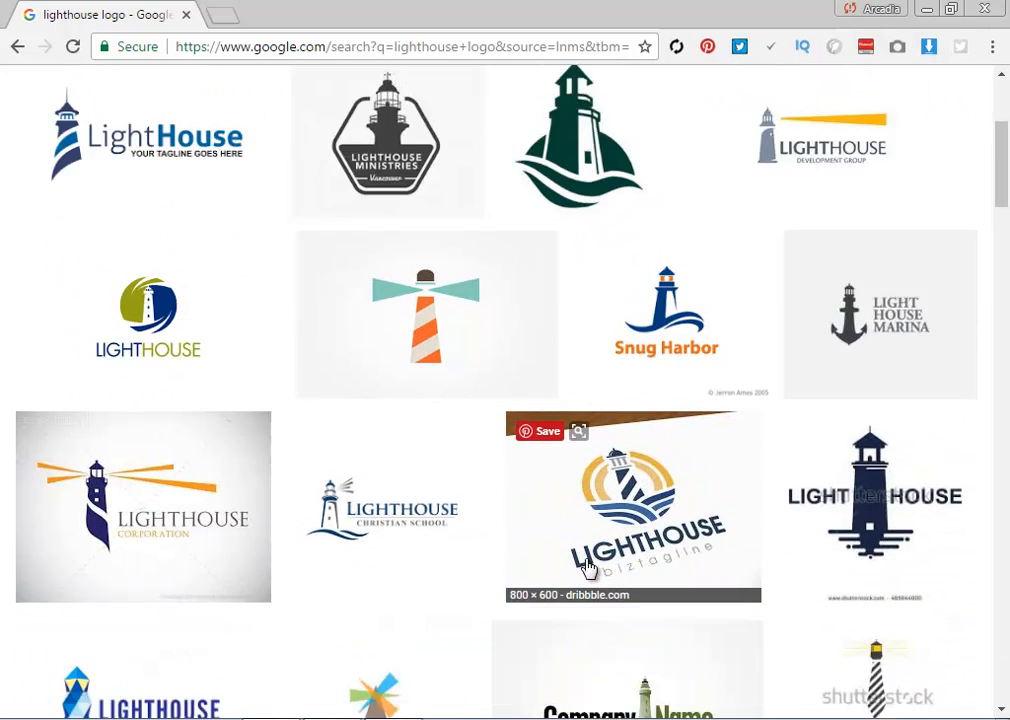
{"action": "scroll", "coordinate": [588, 567], "scroll_direction": "down", "scroll_amount": 1}
{"action": "scroll", "coordinate": [593, 534], "scroll_direction": "down", "scroll_amount": 2}
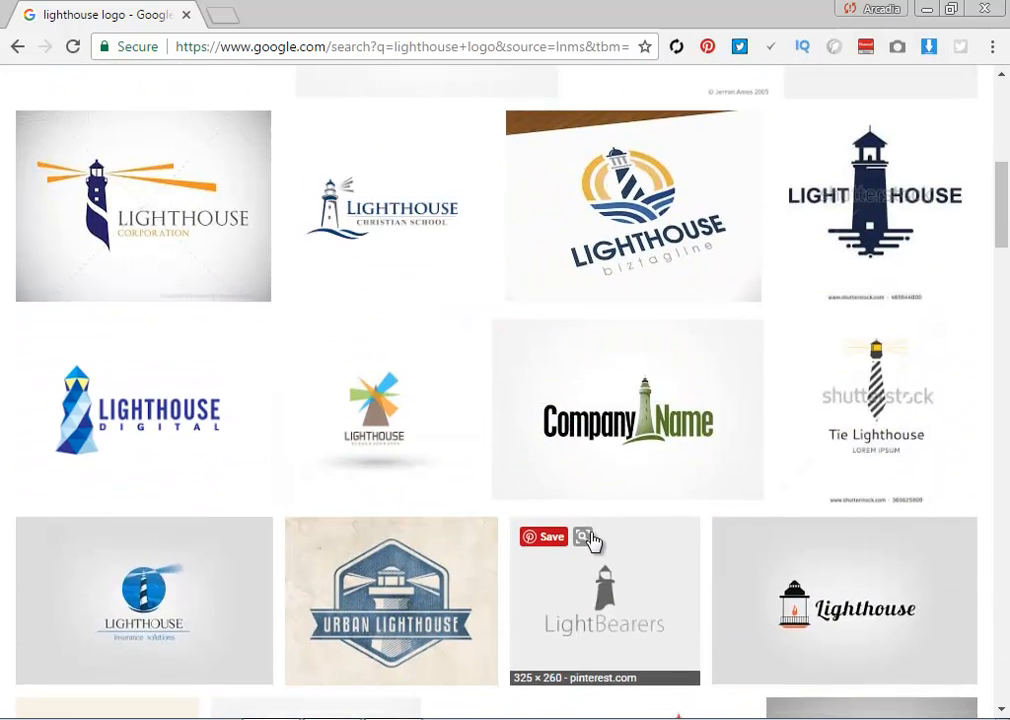
{"action": "scroll", "coordinate": [590, 540], "scroll_direction": "down", "scroll_amount": 1}
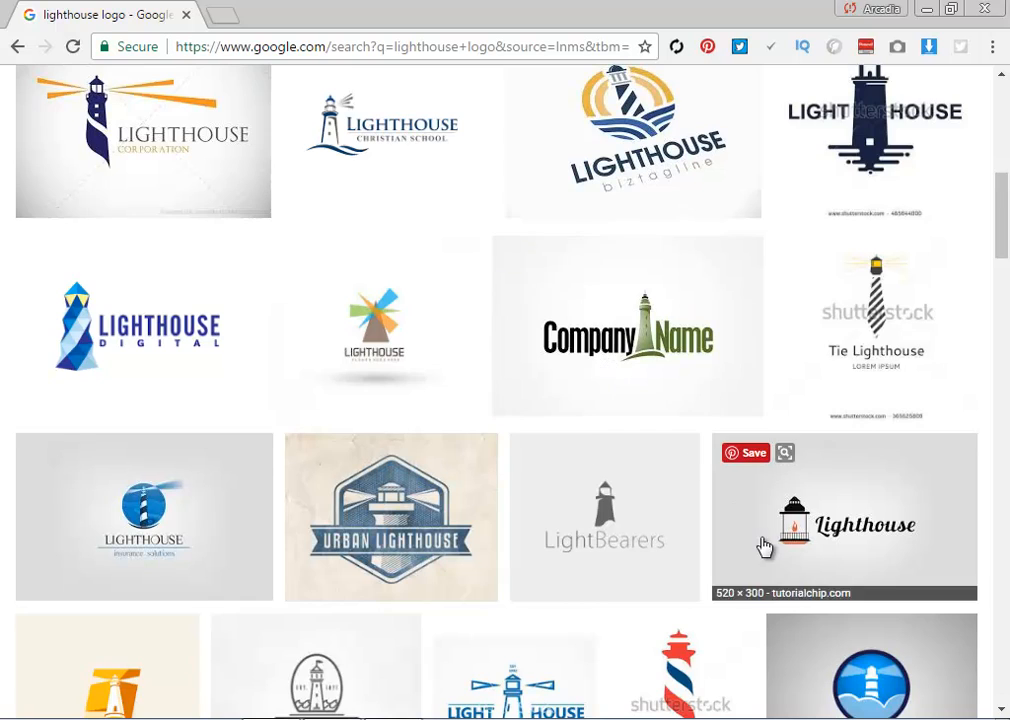
Look further through the lighthouse logo image results for a suitable reference.
{"action": "scroll", "coordinate": [760, 547], "scroll_direction": "down", "scroll_amount": 3}
{"action": "scroll", "coordinate": [505, 638], "scroll_direction": "down", "scroll_amount": 2}
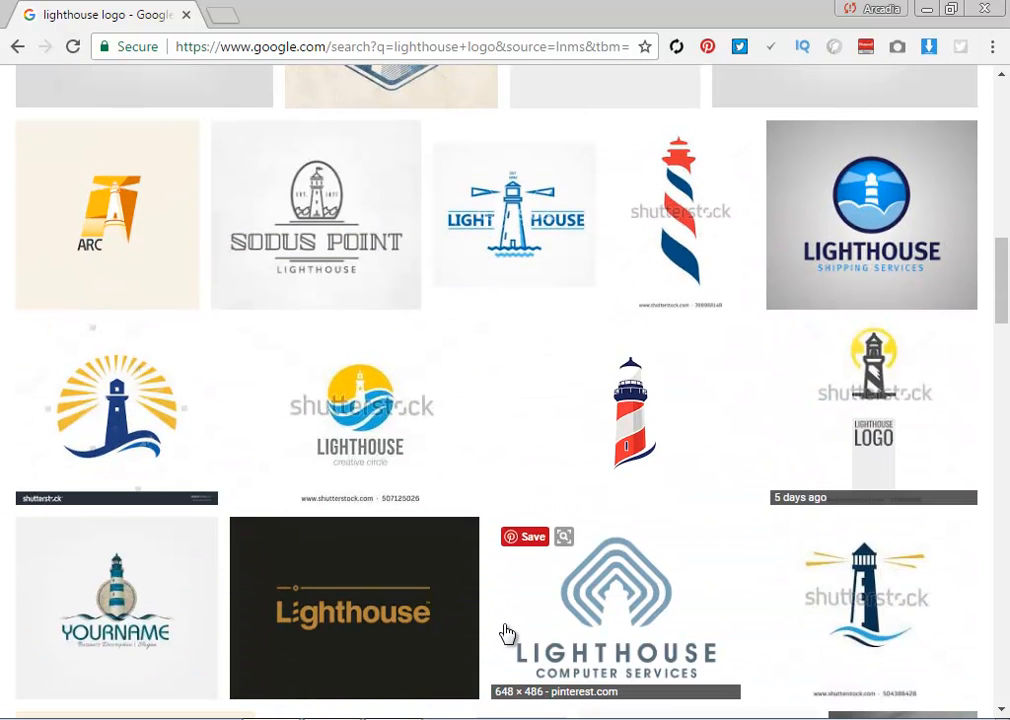
{"action": "scroll", "coordinate": [507, 628], "scroll_direction": "down", "scroll_amount": 2}
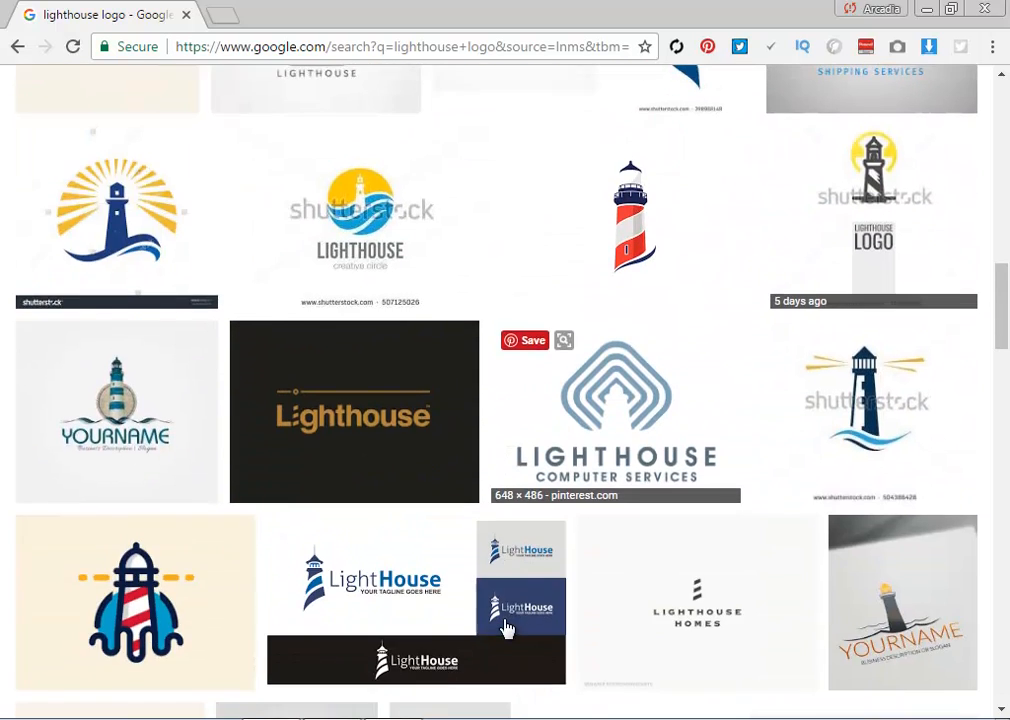
{"action": "scroll", "coordinate": [507, 628], "scroll_direction": "down", "scroll_amount": 3}
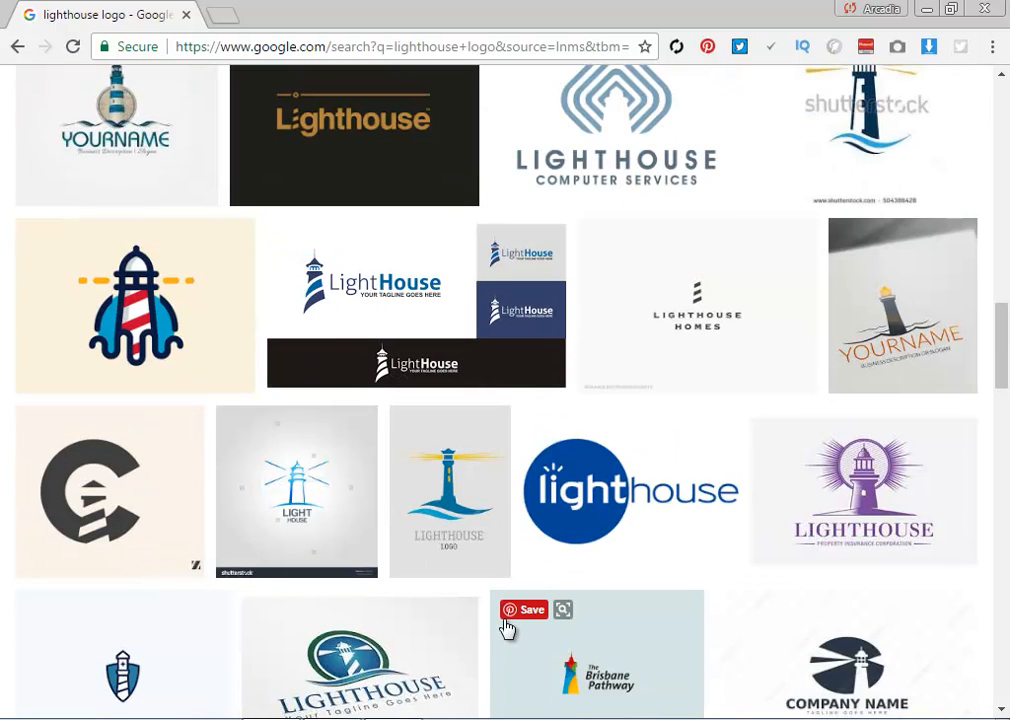
{"action": "scroll", "coordinate": [507, 628], "scroll_direction": "down", "scroll_amount": 2}
{"action": "scroll", "coordinate": [510, 630], "scroll_direction": "down", "scroll_amount": 2}
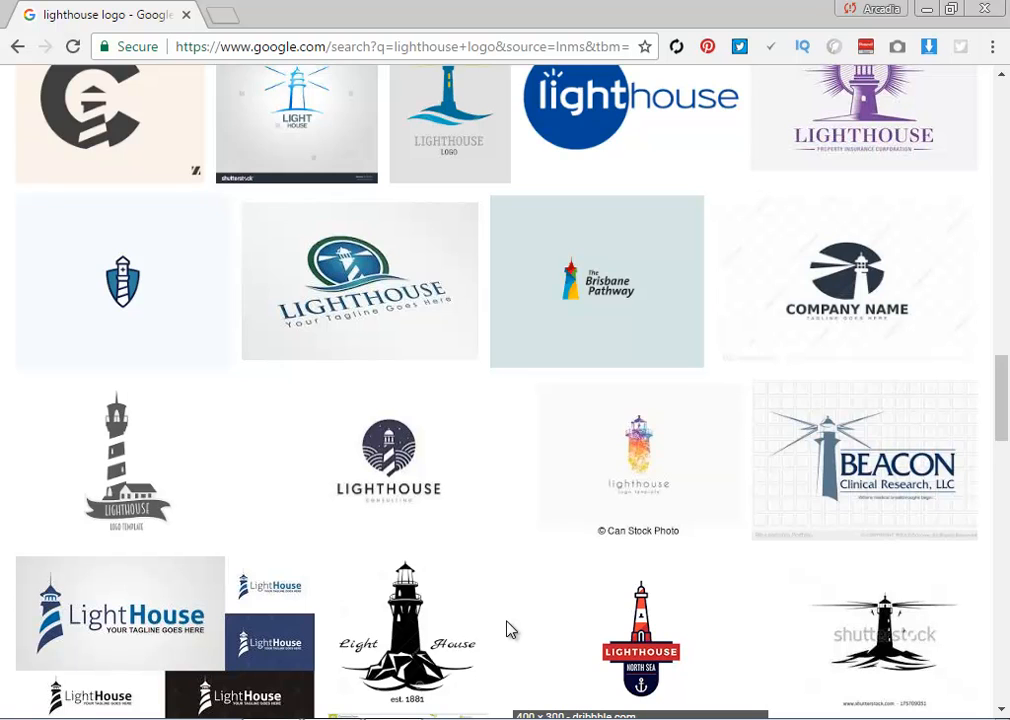
{"action": "scroll", "coordinate": [509, 628], "scroll_direction": "down", "scroll_amount": 4}
{"action": "scroll", "coordinate": [509, 630], "scroll_direction": "up", "scroll_amount": 4}
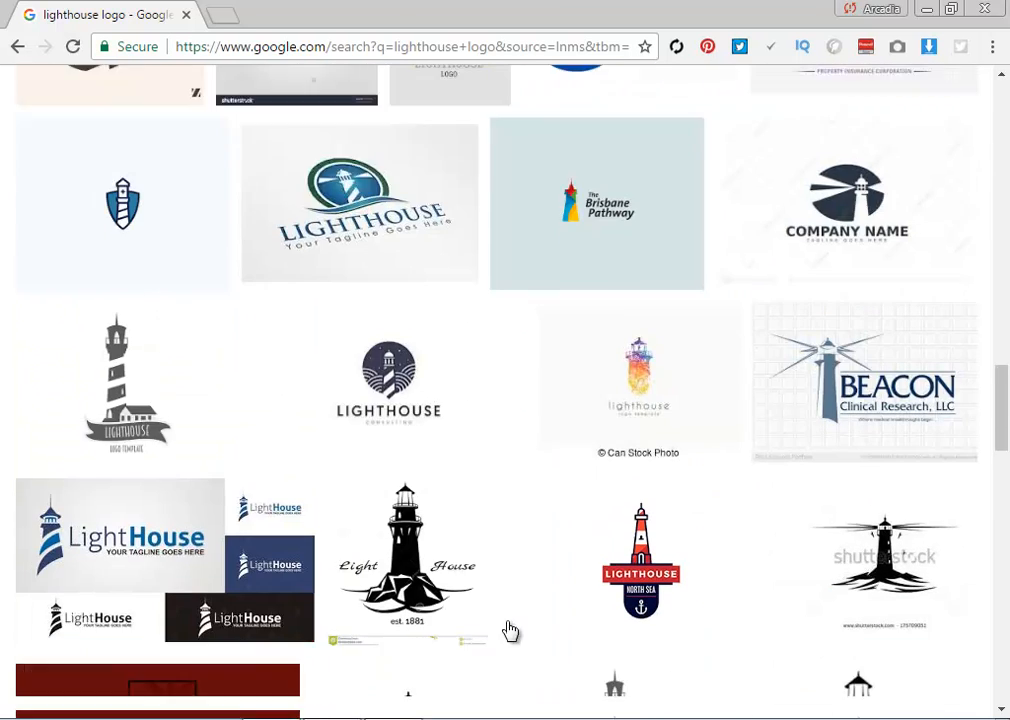
{"action": "mouse_move", "coordinate": [856, 334]}
{"action": "scroll", "coordinate": [591, 367], "scroll_direction": "up", "scroll_amount": 10}
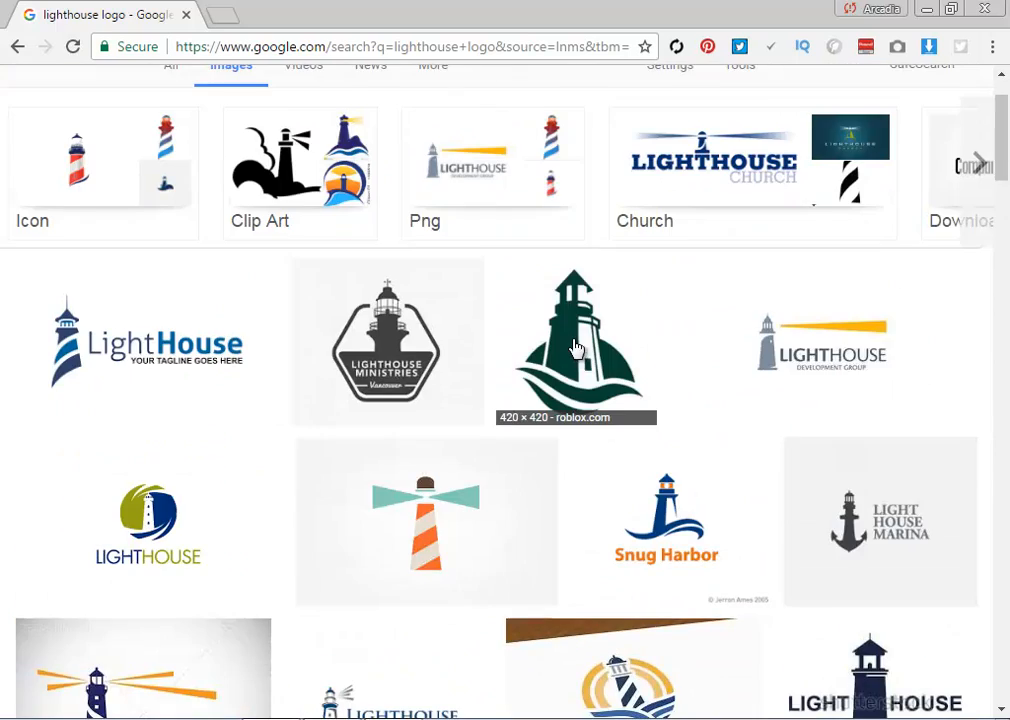
Preview the dark green ROBLOX lighthouse logo and the Lighthouse Development Group logo in the image results.
{"action": "left_click", "coordinate": [592, 445]}
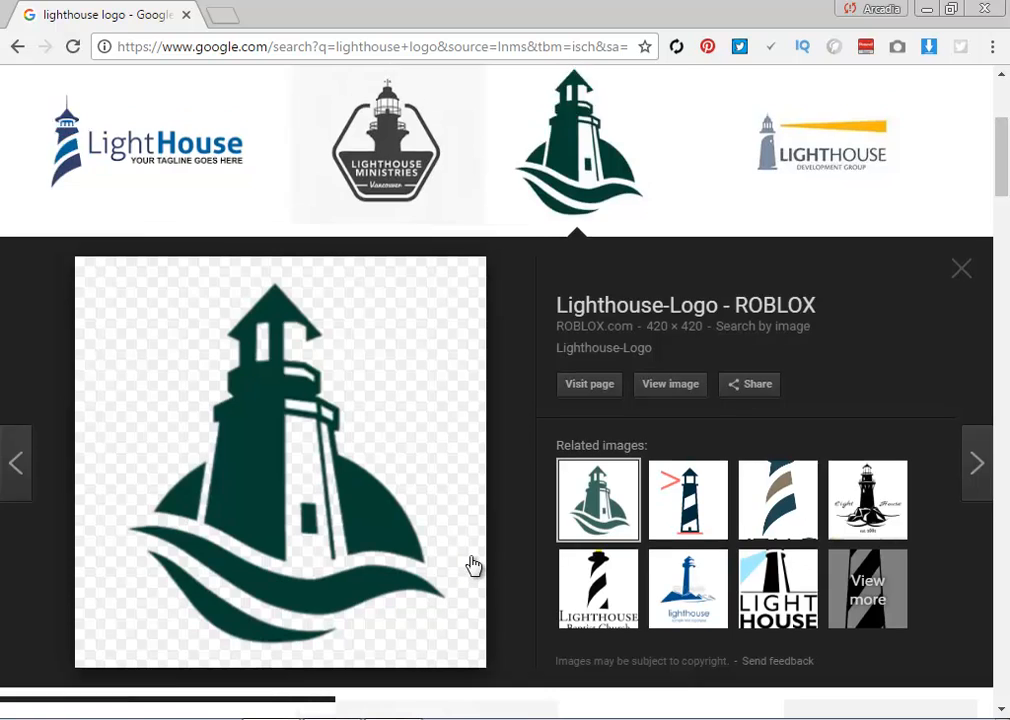
{"action": "scroll", "coordinate": [473, 564], "scroll_direction": "up", "scroll_amount": 3}
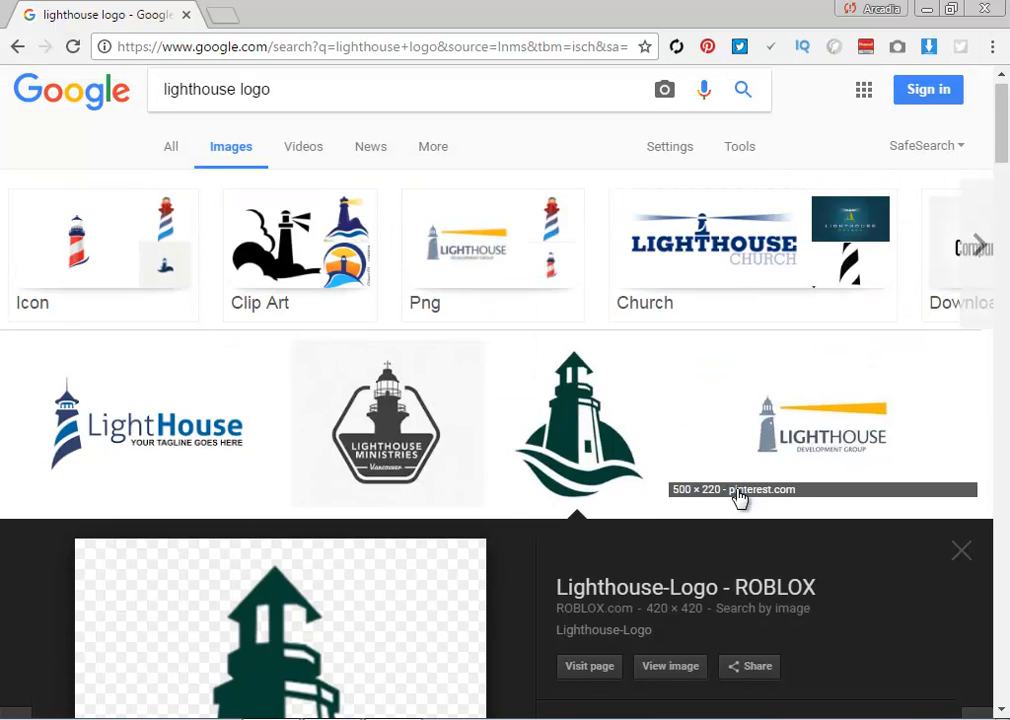
{"action": "left_click", "coordinate": [790, 478]}
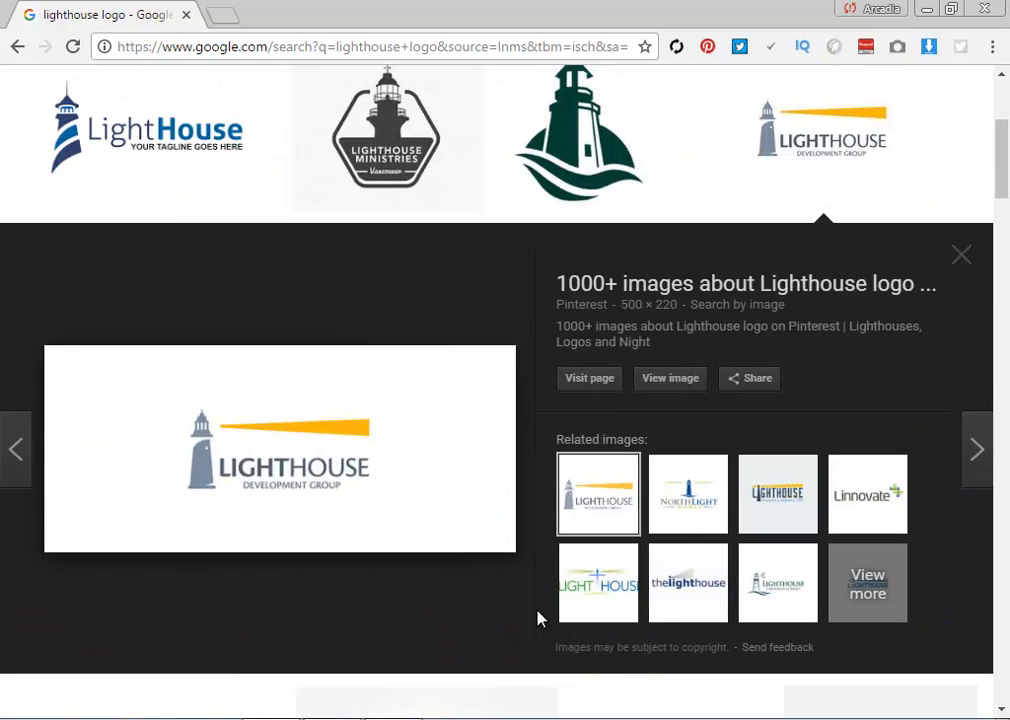
{"action": "scroll", "coordinate": [505, 564], "scroll_direction": "down", "scroll_amount": 5}
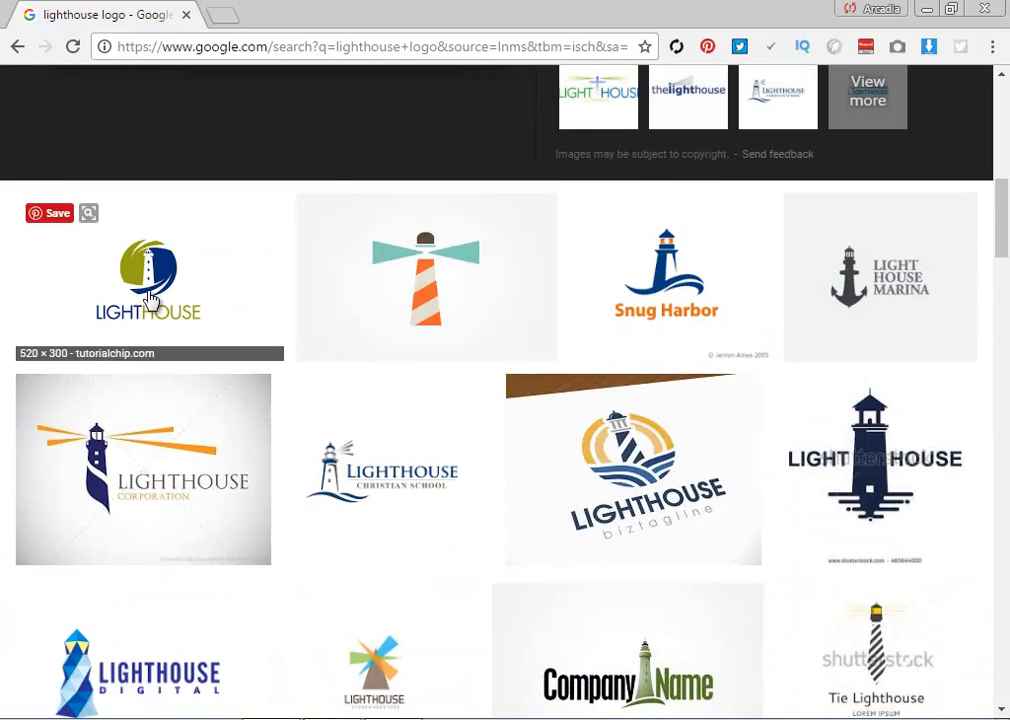
Copy the green and blue LIGHTHOUSE logo image from TutorialChip and paste it into the Illustrator document.
{"action": "left_click", "coordinate": [200, 275]}
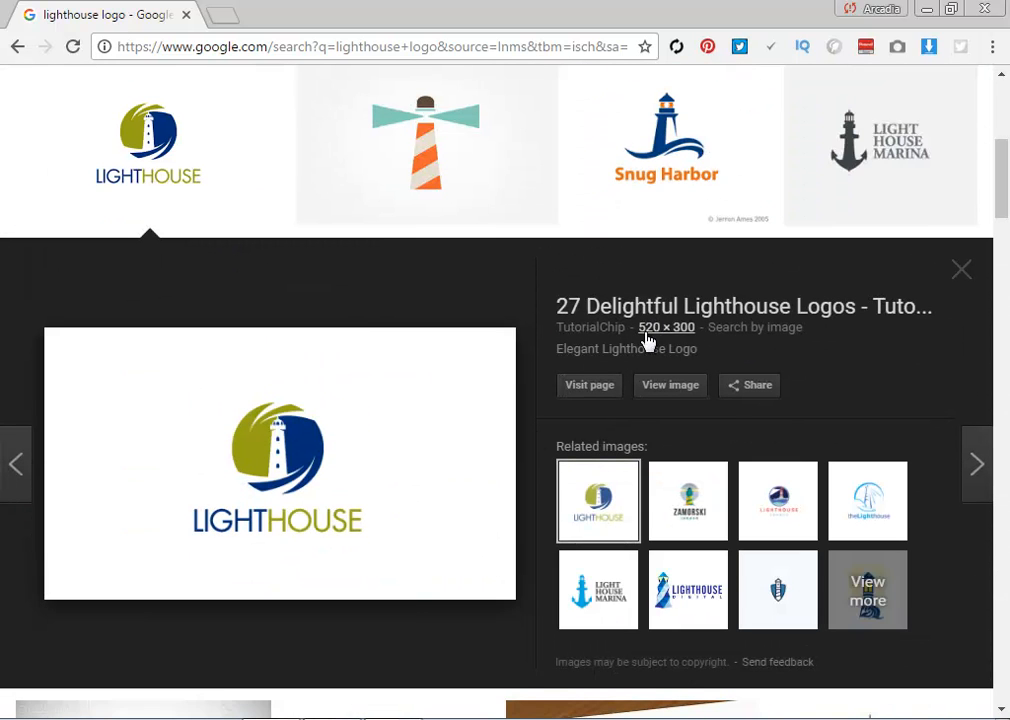
{"action": "right_click", "coordinate": [462, 494]}
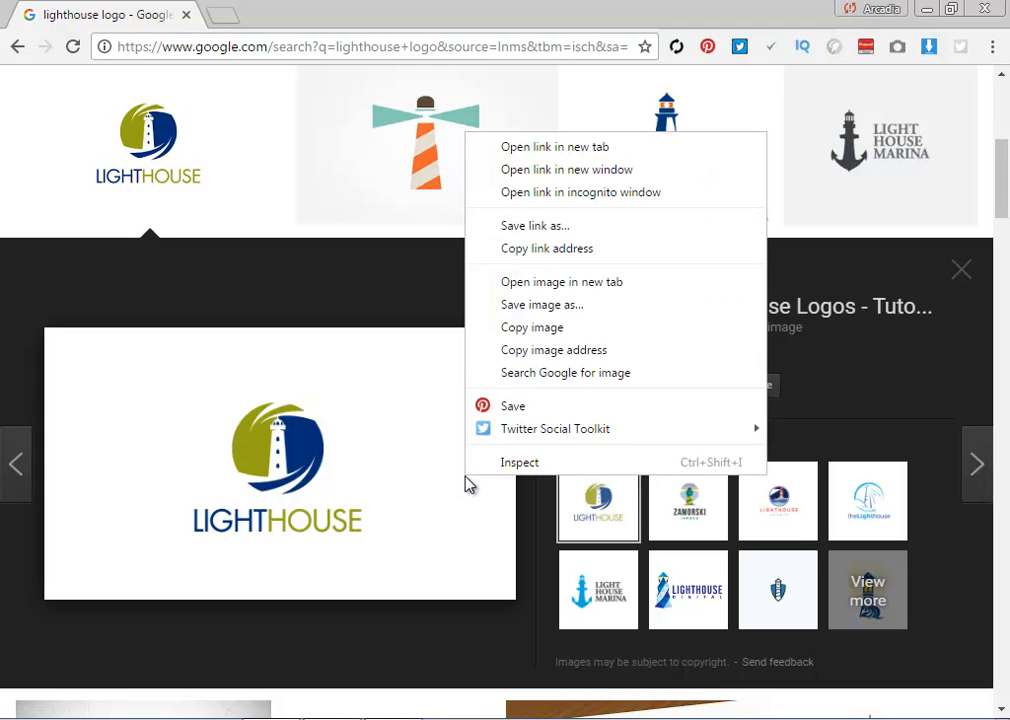
{"action": "left_click", "coordinate": [570, 331]}
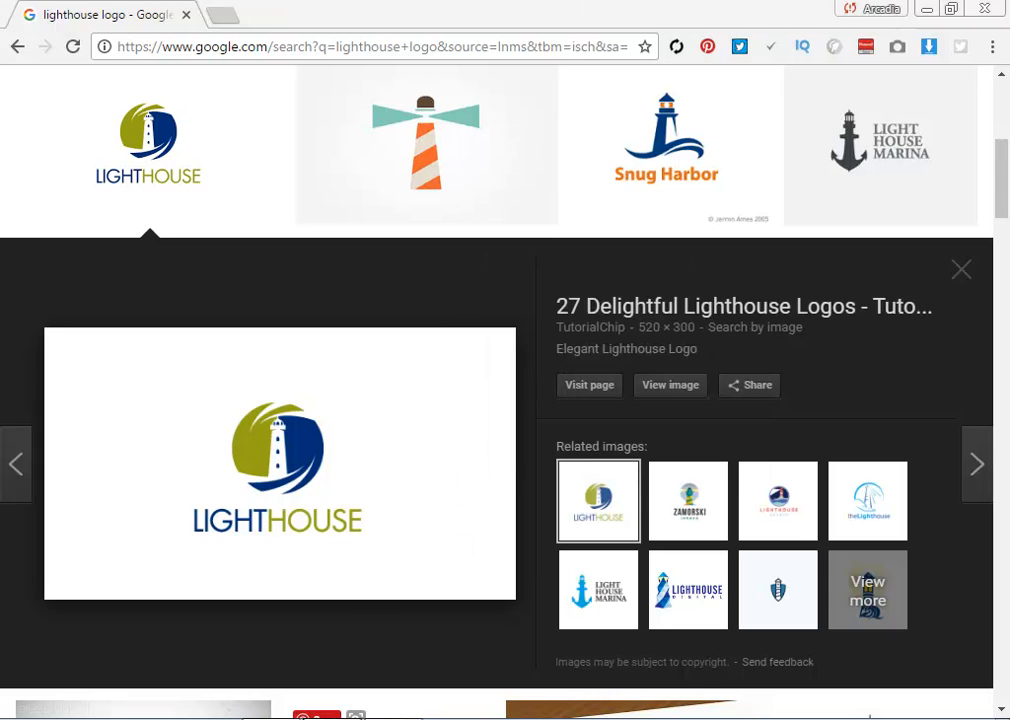
{"action": "key", "text": "alt+Tab"}
{"action": "key", "text": "ctrl+v"}
{"action": "left_click_drag", "start_coordinate": [570, 460], "coordinate": [545, 460]}
{"action": "scroll", "coordinate": [621, 494], "scroll_direction": "up", "scroll_amount": 2}
{"action": "left_click_drag", "start_coordinate": [437, 363], "coordinate": [615, 411]}
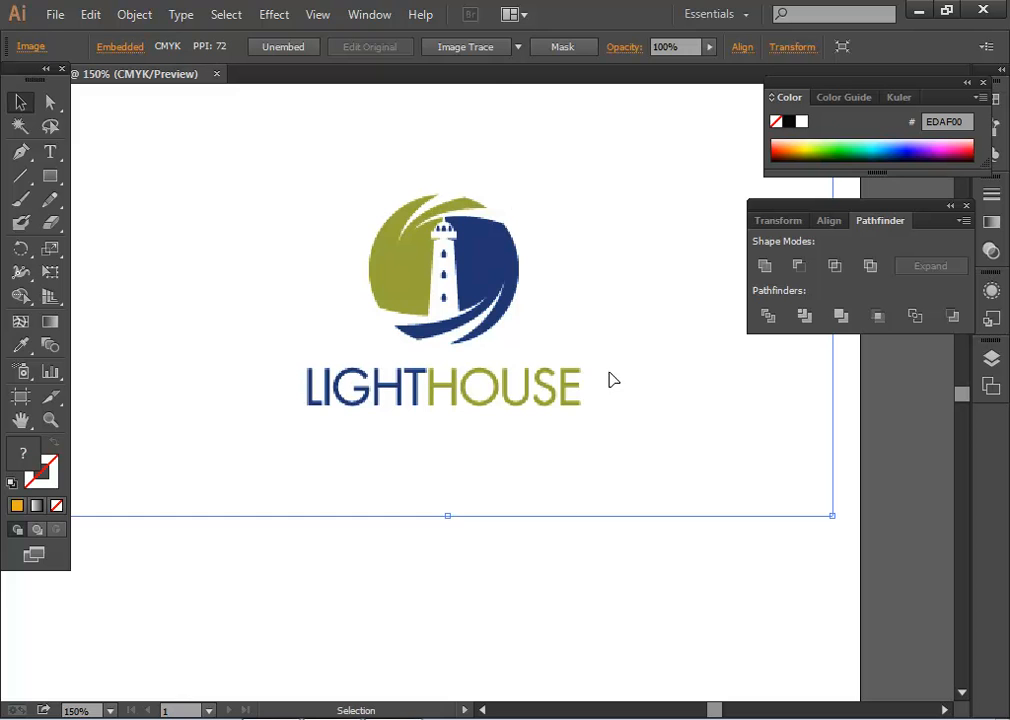
Try Image Trace with the Default preset on the pasted logo, undo it and inspect the logo's pixelated edges.
{"action": "left_click", "coordinate": [509, 47]}
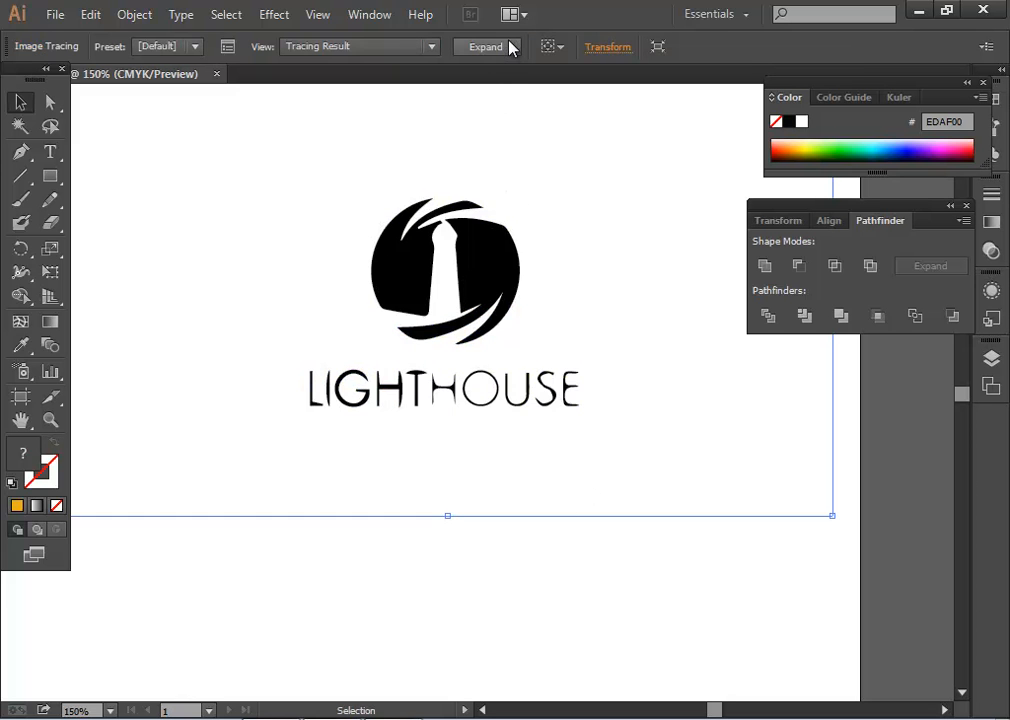
{"action": "key", "text": "ctrl+z"}
{"action": "scroll", "coordinate": [528, 280], "scroll_direction": "up", "scroll_amount": 2}
{"action": "scroll", "coordinate": [521, 280], "scroll_direction": "up", "scroll_amount": 2}
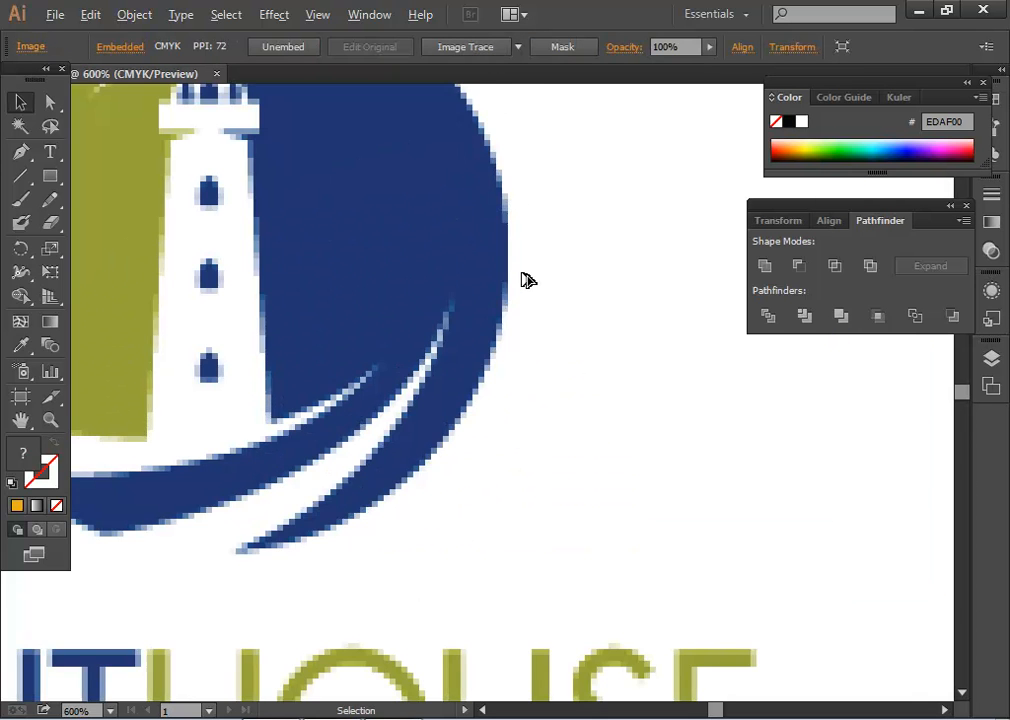
{"action": "scroll", "coordinate": [532, 282], "scroll_direction": "down", "scroll_amount": 2}
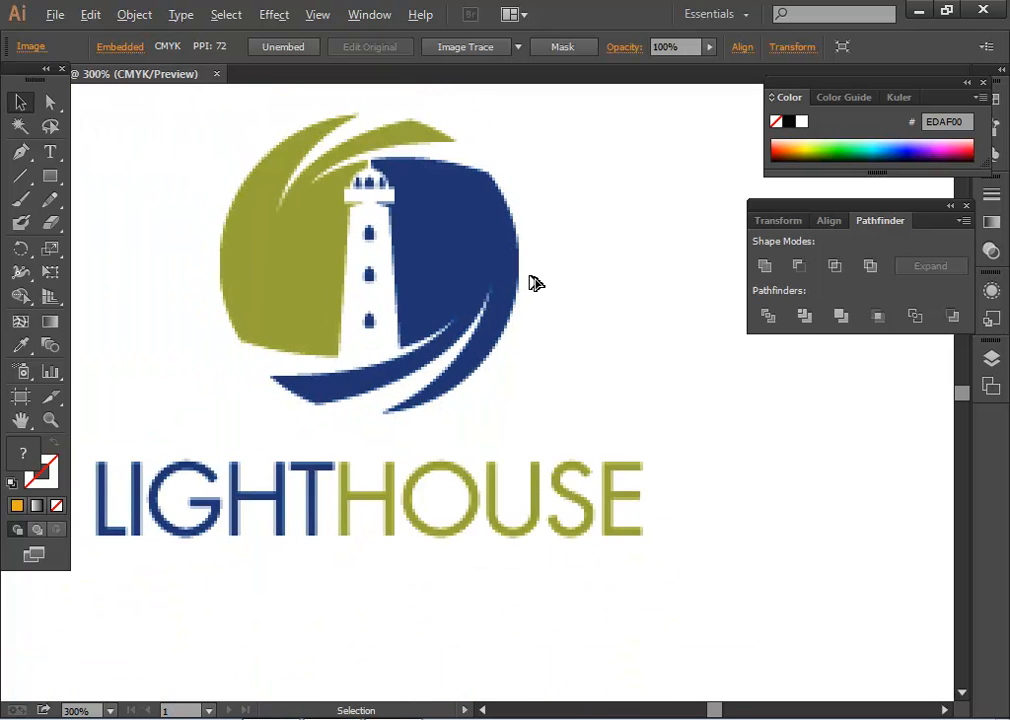
{"action": "scroll", "coordinate": [536, 283], "scroll_direction": "down", "scroll_amount": 1}
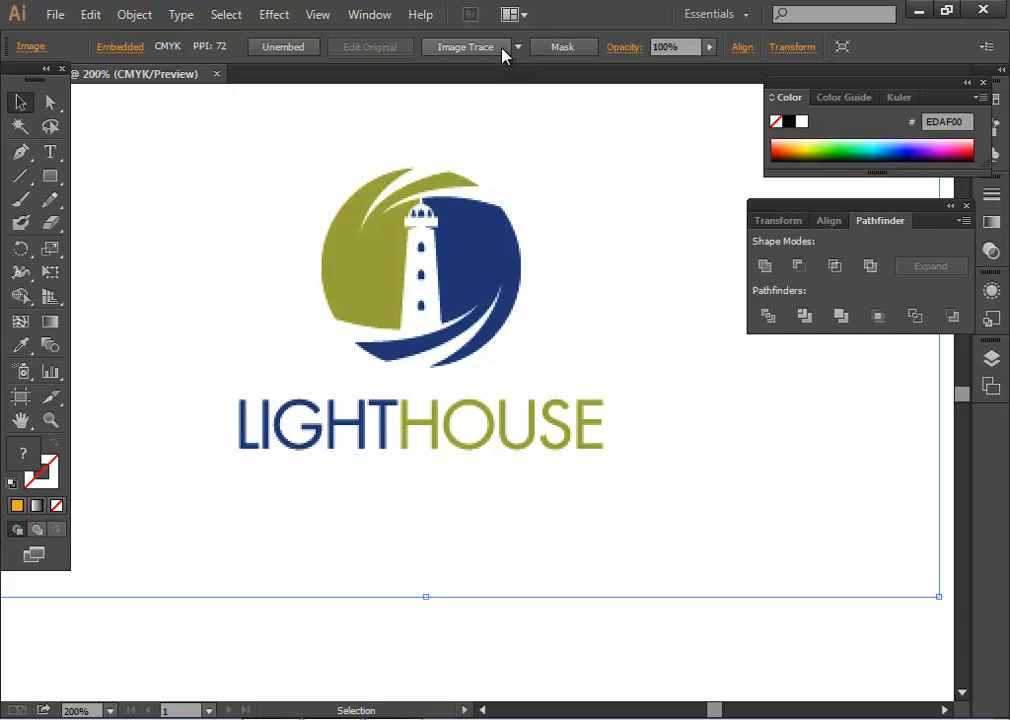
Trace the lighthouse logo again with the Default preset and compare the tracing with the original by undoing and redoing it.
{"action": "left_click", "coordinate": [466, 47]}
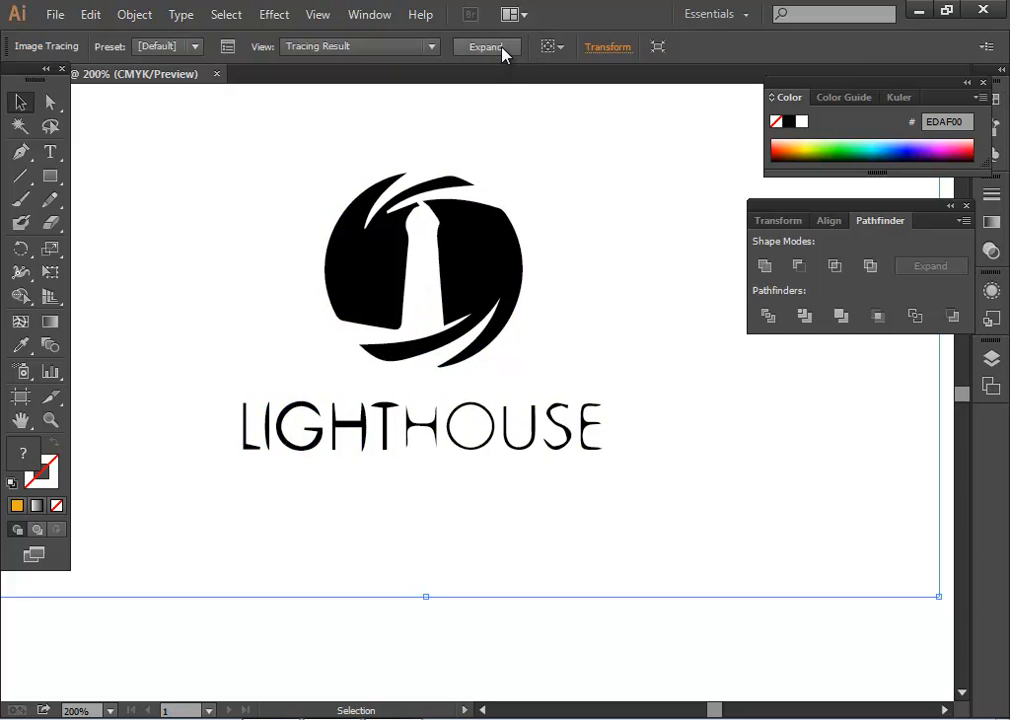
{"action": "key", "text": "ctrl+z"}
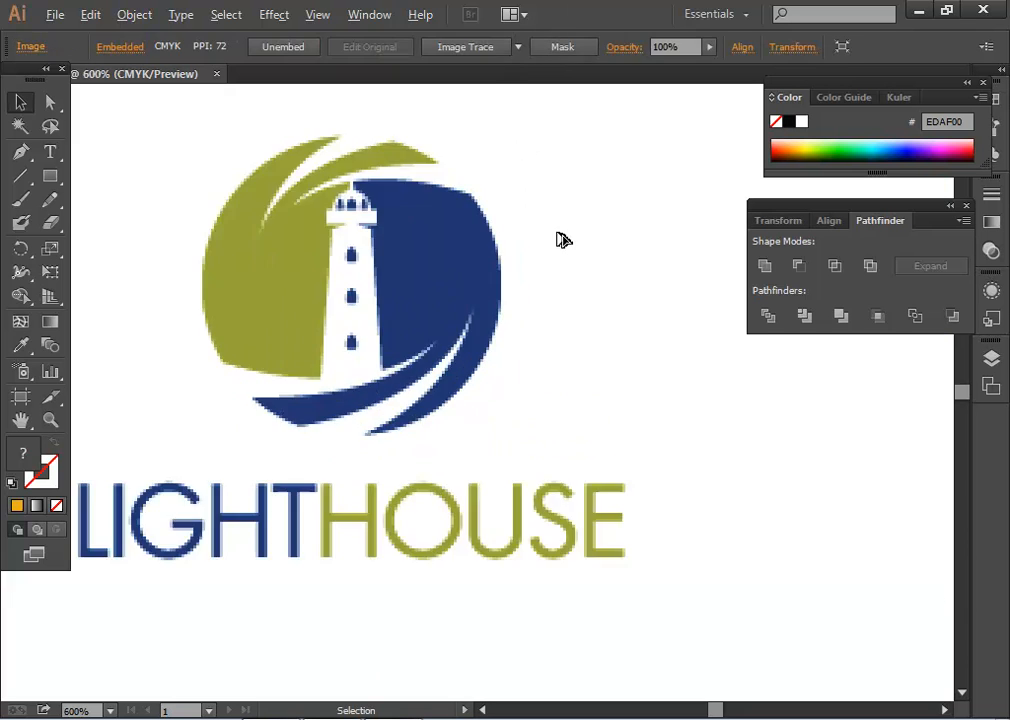
{"action": "scroll", "coordinate": [564, 240], "scroll_direction": "up", "scroll_amount": 2}
{"action": "key", "text": "ctrl+shift+z"}
{"action": "scroll", "coordinate": [595, 367], "scroll_direction": "down", "scroll_amount": 3}
{"action": "mouse_move", "coordinate": [648, 475]}
{"action": "left_mouse_down"}
{"action": "mouse_move", "coordinate": [632, 358]}
{"action": "mouse_move", "coordinate": [624, 401]}
{"action": "left_mouse_up"}
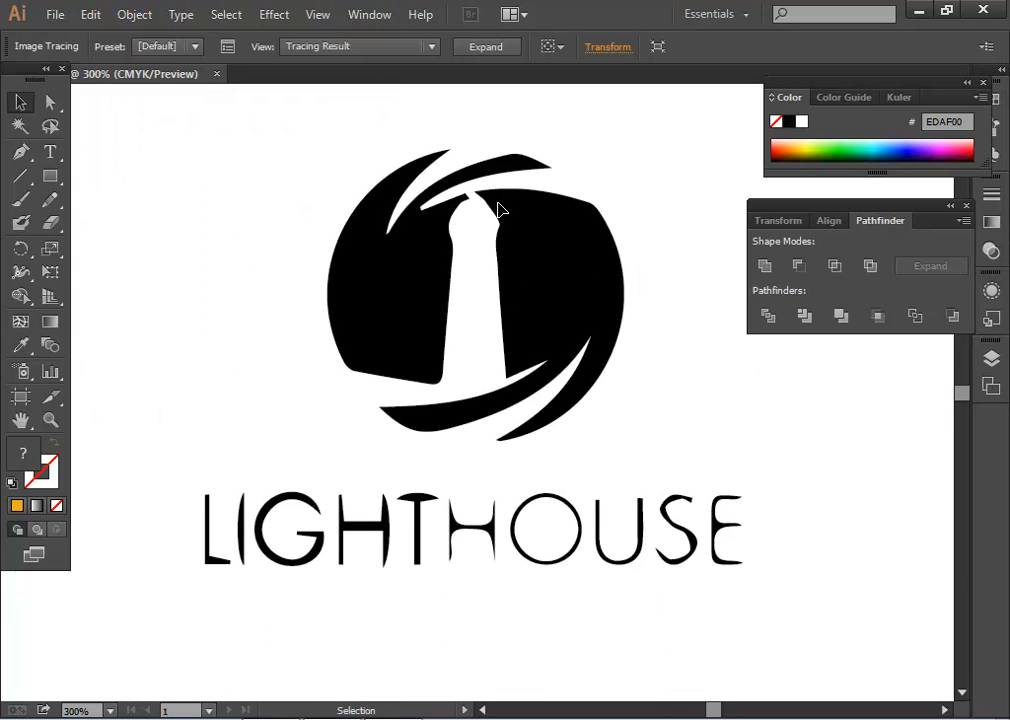
{"action": "key", "text": "ctrl+z"}
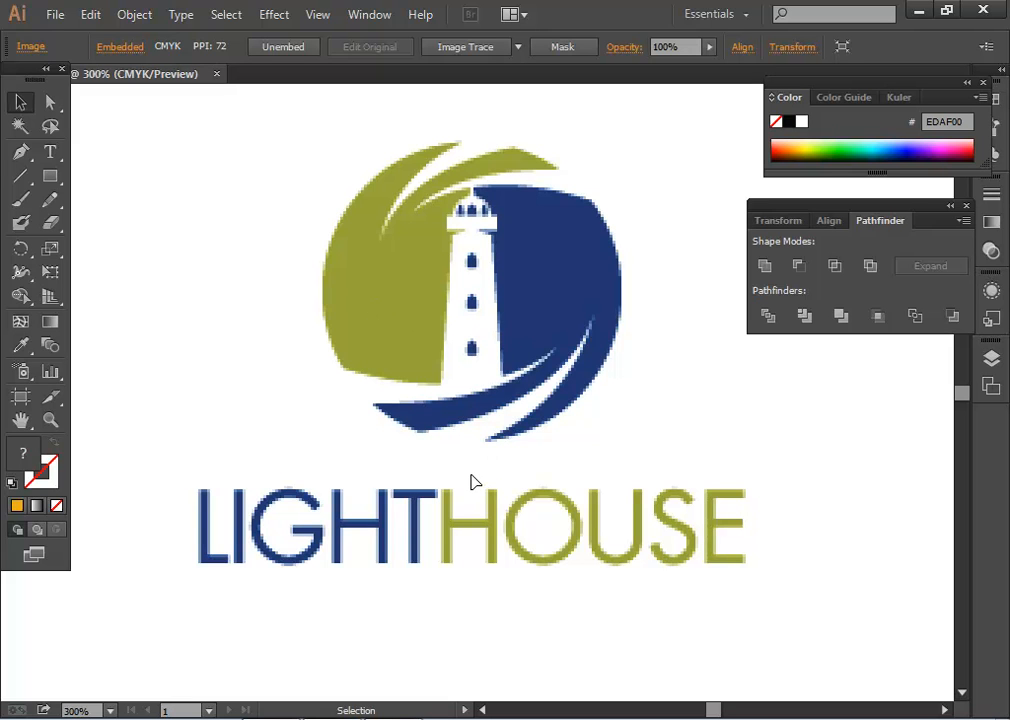
Apply Image Trace to the lighthouse logo in Black and White mode and raise the Threshold to 228.
{"action": "left_click", "coordinate": [478, 50]}
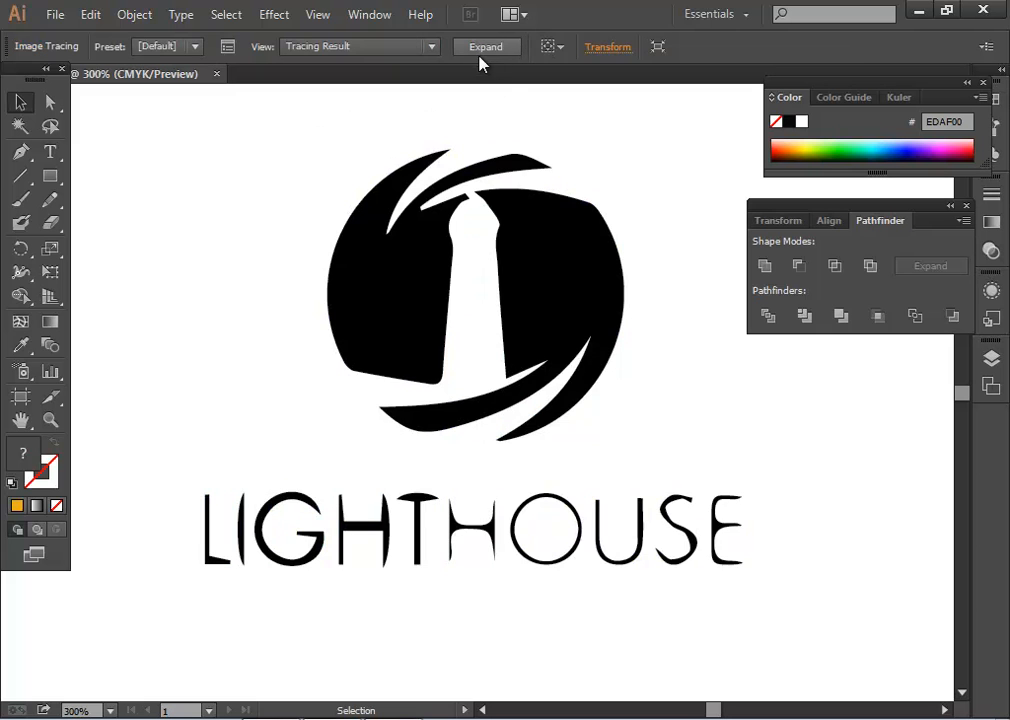
{"action": "left_click", "coordinate": [225, 48]}
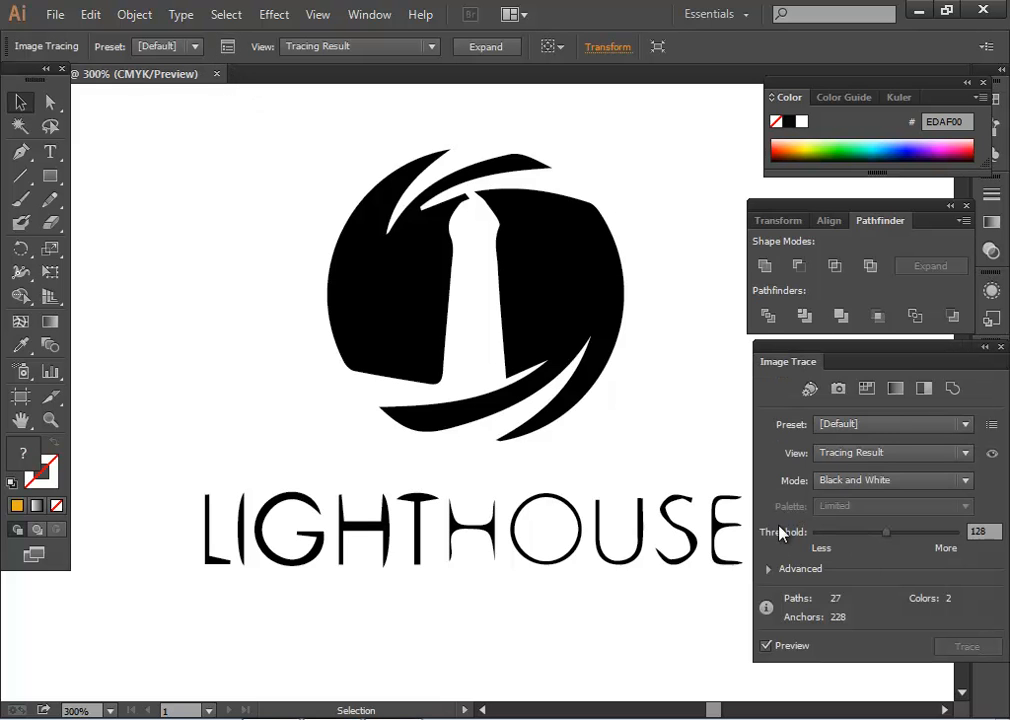
{"action": "left_click_drag", "start_coordinate": [887, 536], "coordinate": [937, 541]}
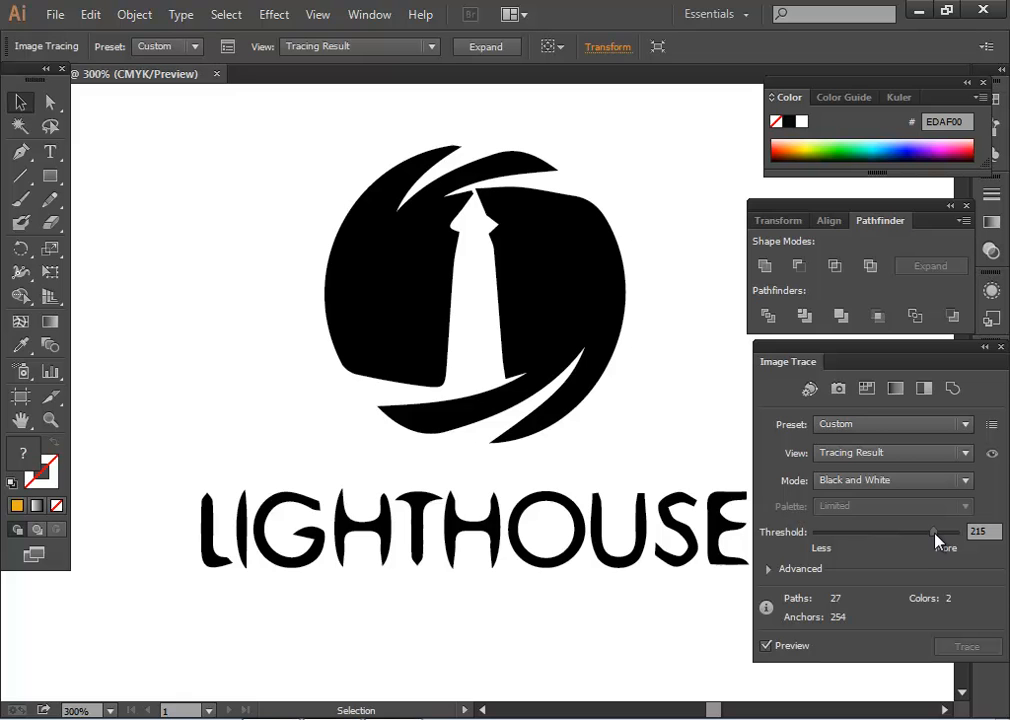
{"action": "mouse_move", "coordinate": [937, 540]}
{"action": "left_mouse_down"}
{"action": "mouse_move", "coordinate": [863, 537]}
{"action": "mouse_move", "coordinate": [940, 541]}
{"action": "left_mouse_up"}
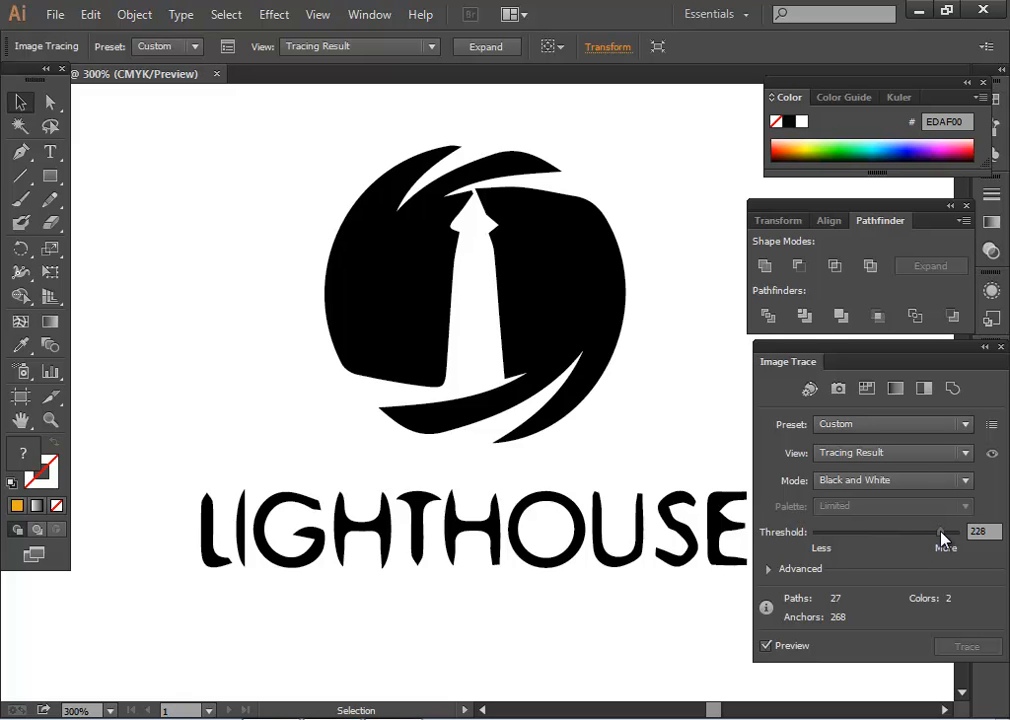
Discard the tracing and delete the green and blue lighthouse logo from the artboard.
{"action": "left_click_drag", "start_coordinate": [635, 373], "coordinate": [568, 379]}
{"action": "key", "text": "Delete"}
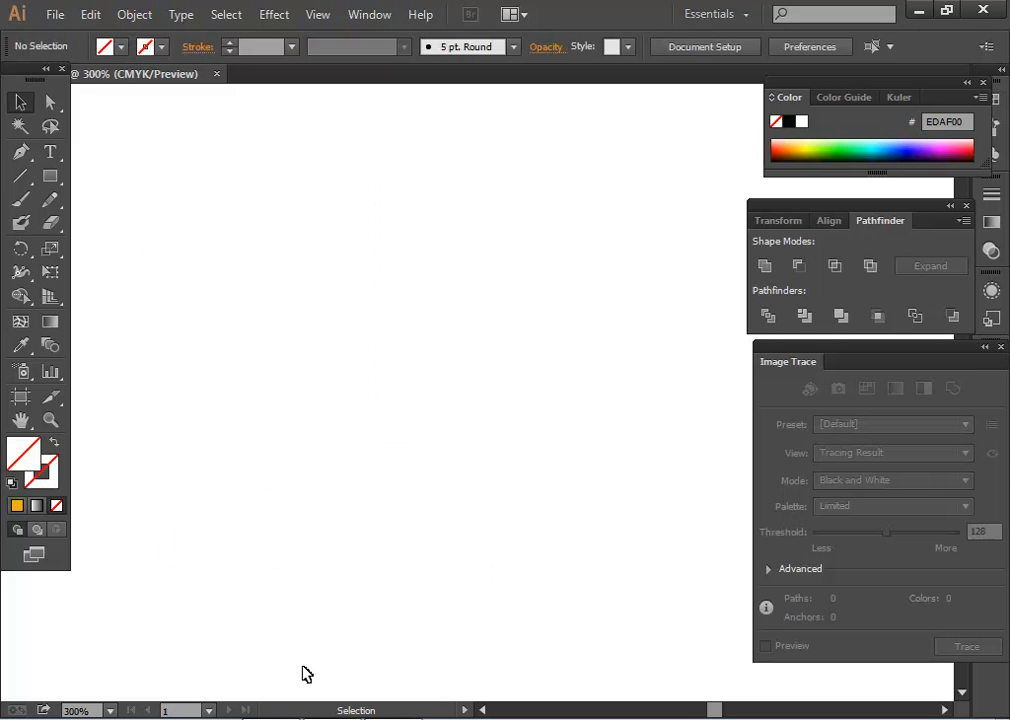
{"action": "key", "text": "ctrl+z"}
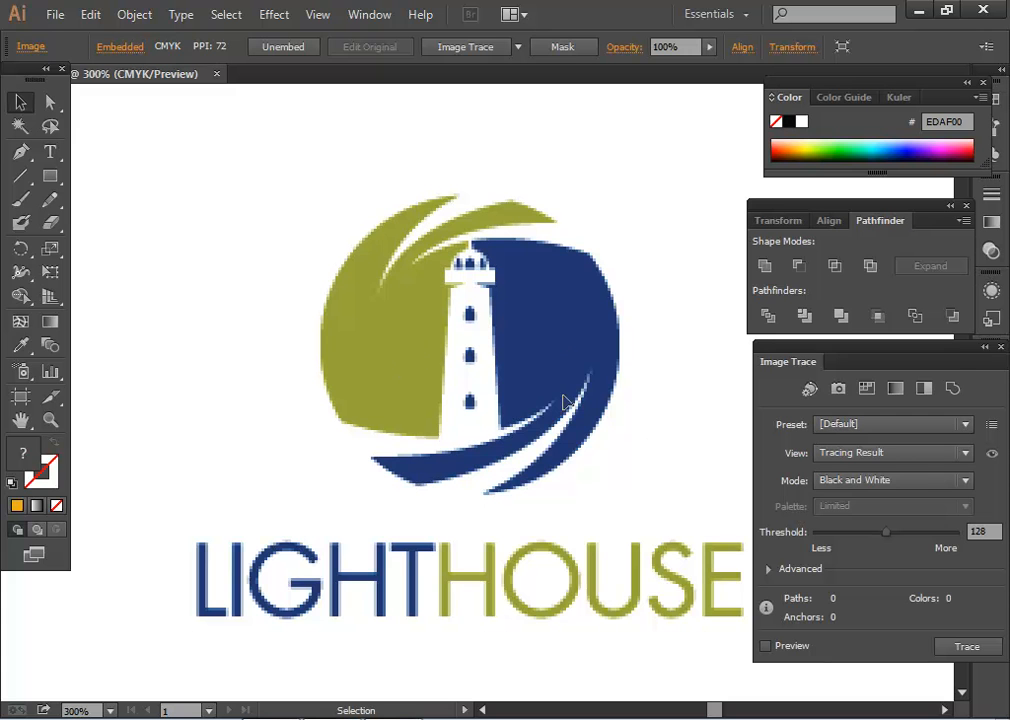
{"action": "key", "text": "Delete"}
Copy the orange-striped lighthouse logo with teal beams from the Chrome image results and paste it into the Illustrator document.
{"action": "left_click", "coordinate": [318, 718]}
{"action": "scroll", "coordinate": [378, 252], "scroll_direction": "up", "scroll_amount": 5}
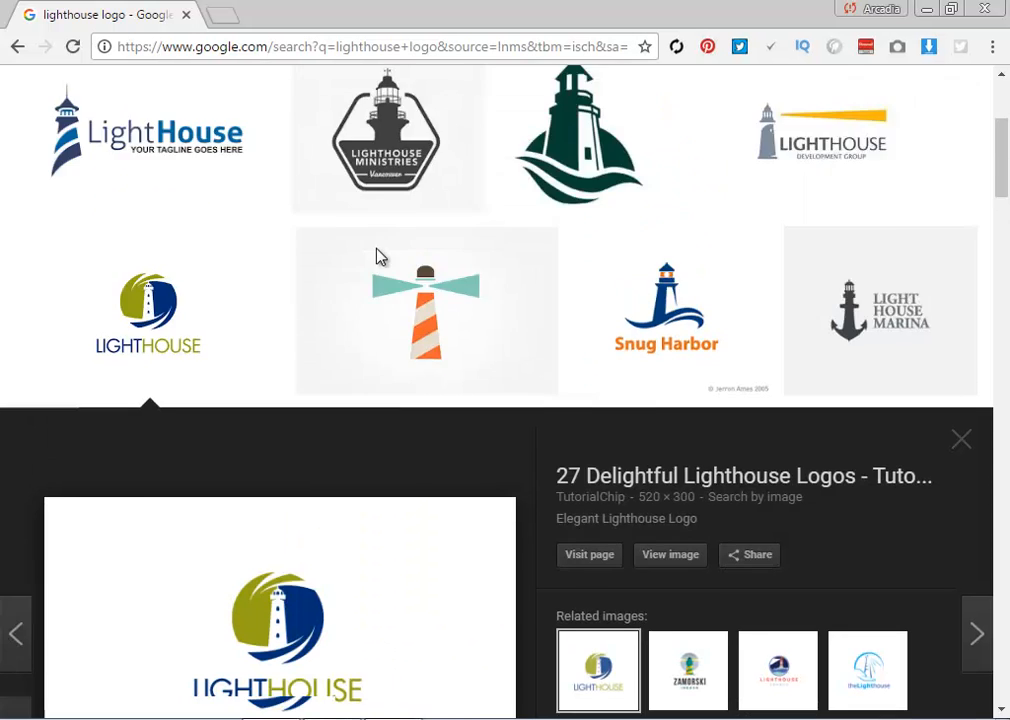
{"action": "left_click", "coordinate": [449, 546]}
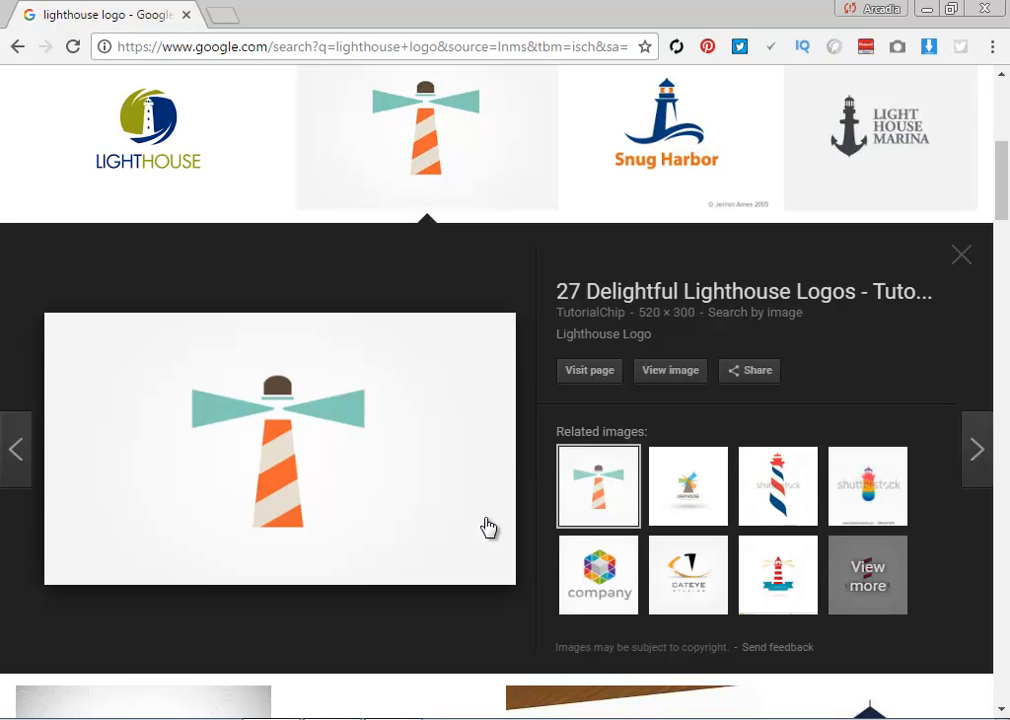
{"action": "right_click", "coordinate": [441, 470]}
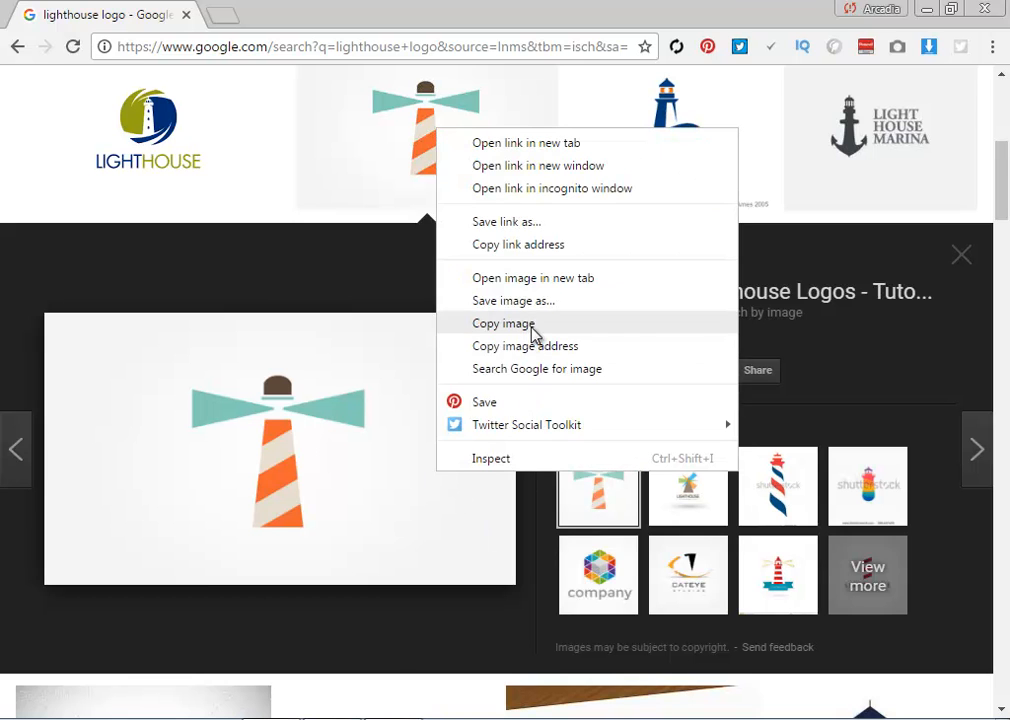
{"action": "left_click", "coordinate": [533, 328]}
{"action": "left_click", "coordinate": [390, 718]}
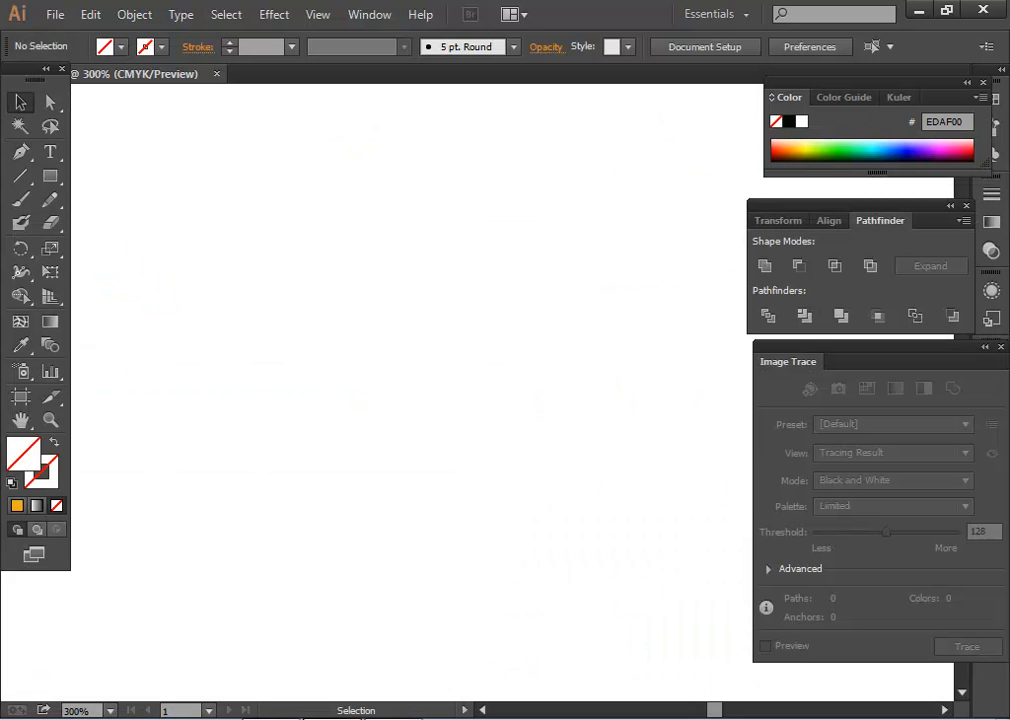
{"action": "key", "text": "ctrl+v"}
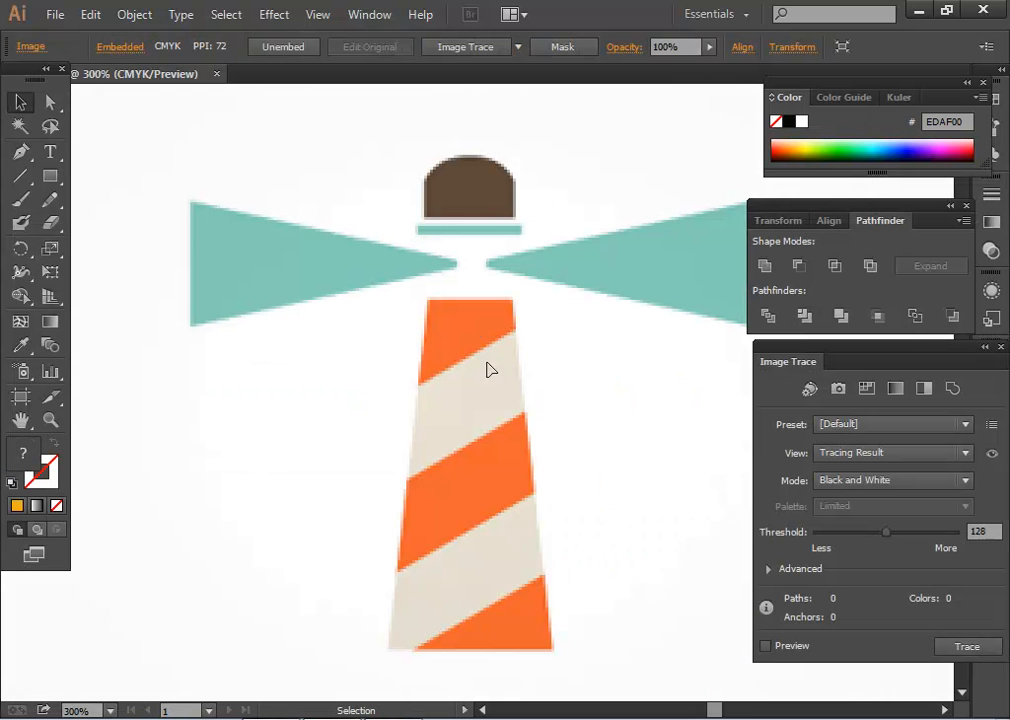
{"action": "key", "text": "space"}
{"action": "left_click_drag", "start_coordinate": [551, 406], "coordinate": [553, 373]}
{"action": "key", "text": "space"}
{"action": "left_click_drag", "start_coordinate": [603, 251], "coordinate": [574, 240]}
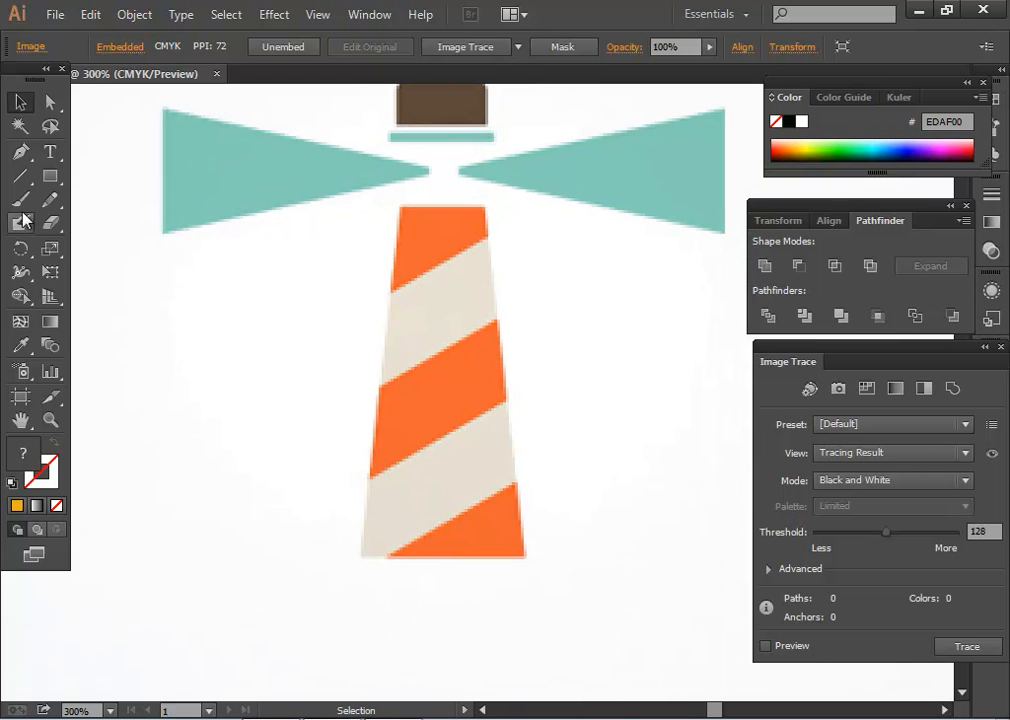
{"action": "left_click", "coordinate": [51, 178]}
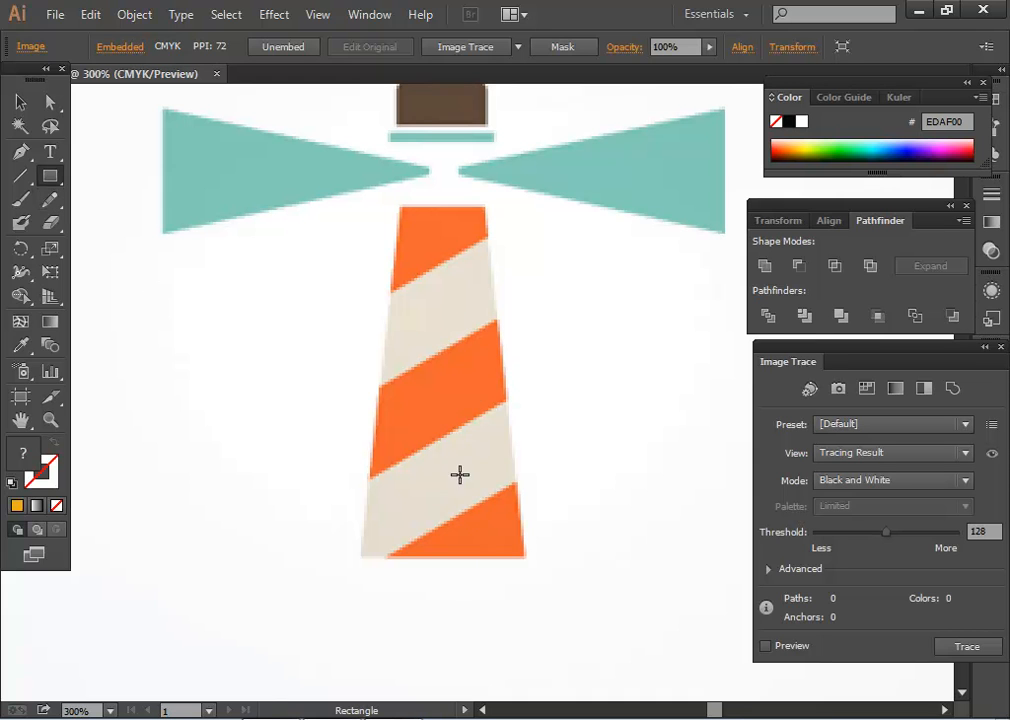
Trace the orange-striped lighthouse with the Default preset and compare the tracing with the original by repeatedly undoing and reapplying it.
{"action": "left_click", "coordinate": [485, 47]}
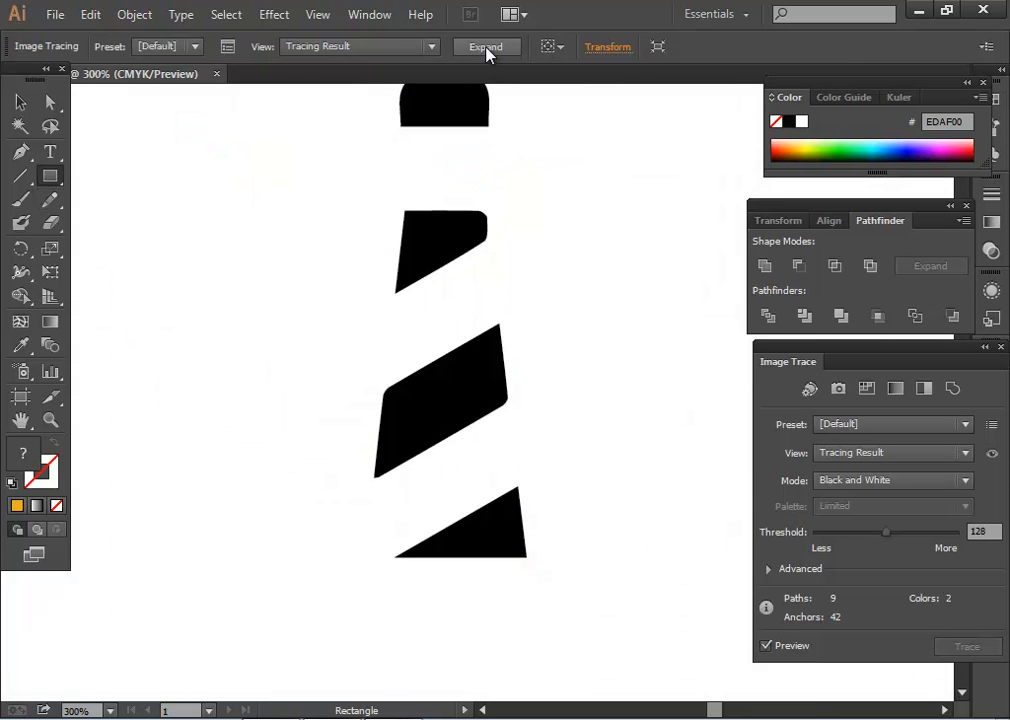
{"action": "mouse_move", "coordinate": [608, 375]}
{"action": "left_mouse_down"}
{"action": "mouse_move", "coordinate": [606, 492]}
{"action": "mouse_move", "coordinate": [615, 474]}
{"action": "left_mouse_up"}
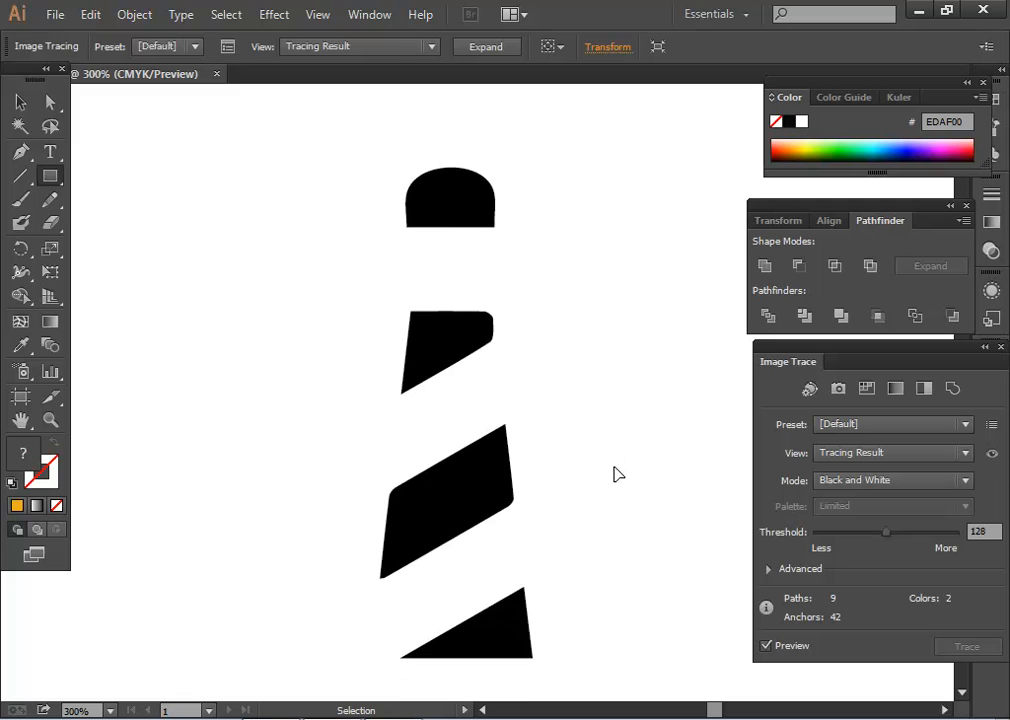
{"action": "key", "text": "ctrl+z"}
{"action": "left_click", "coordinate": [486, 47]}
{"action": "key", "text": "ctrl+z"}
{"action": "left_click", "coordinate": [486, 47]}
{"action": "key", "text": "ctrl+z"}
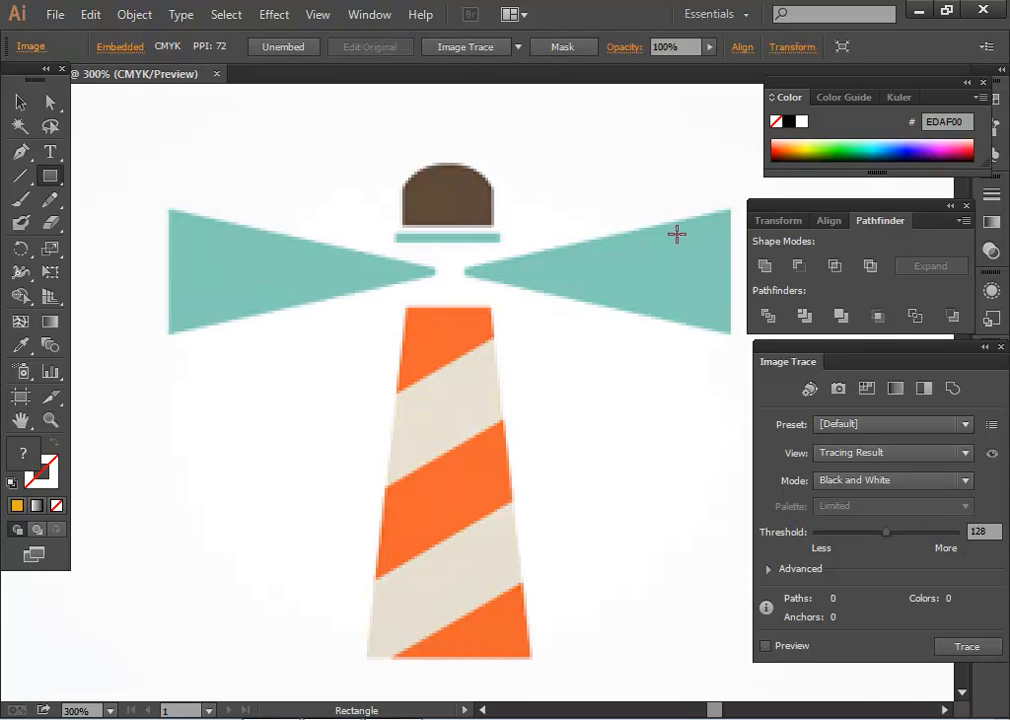
Trace the orange-striped lighthouse in Black and White mode with Threshold 218, Paths 68% and Corners 83%.
{"action": "left_click", "coordinate": [489, 47]}
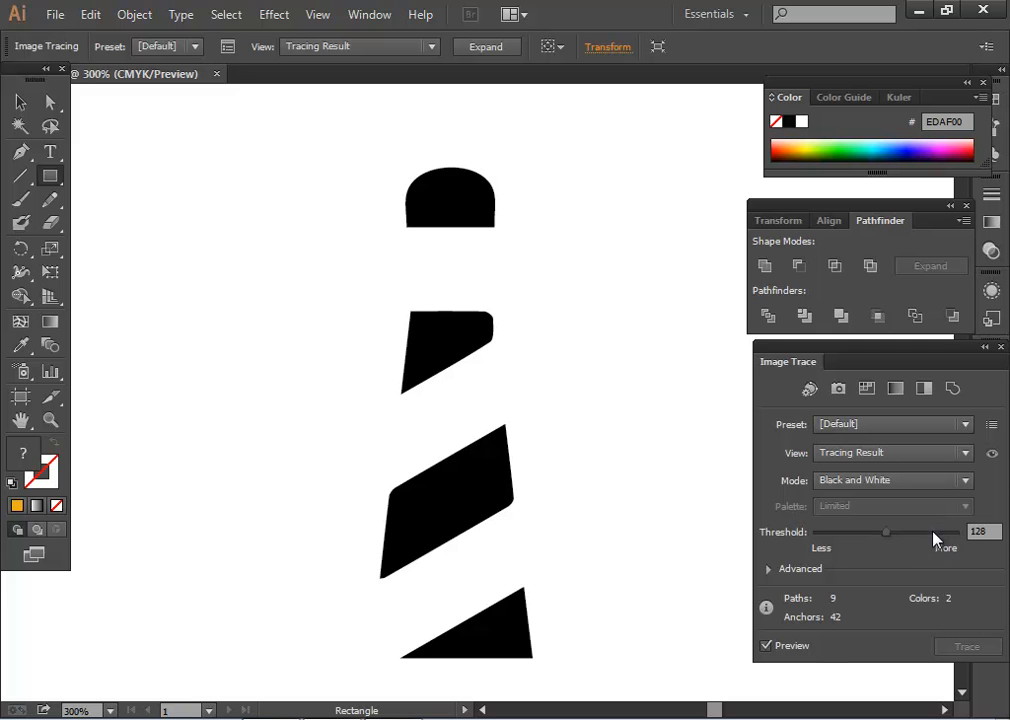
{"action": "left_click", "coordinate": [933, 532]}
{"action": "left_click", "coordinate": [938, 533]}
{"action": "left_click", "coordinate": [767, 569]}
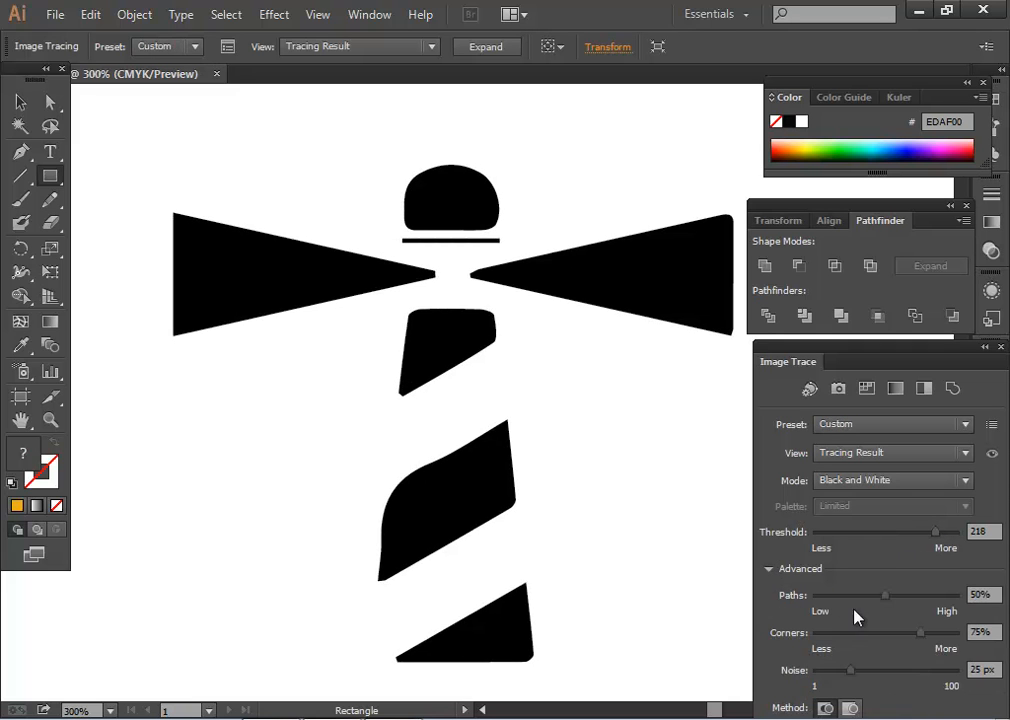
{"action": "left_click", "coordinate": [926, 595]}
{"action": "mouse_move", "coordinate": [923, 595]}
{"action": "left_mouse_down"}
{"action": "mouse_move", "coordinate": [910, 596]}
{"action": "mouse_move", "coordinate": [932, 633]}
{"action": "left_mouse_up"}
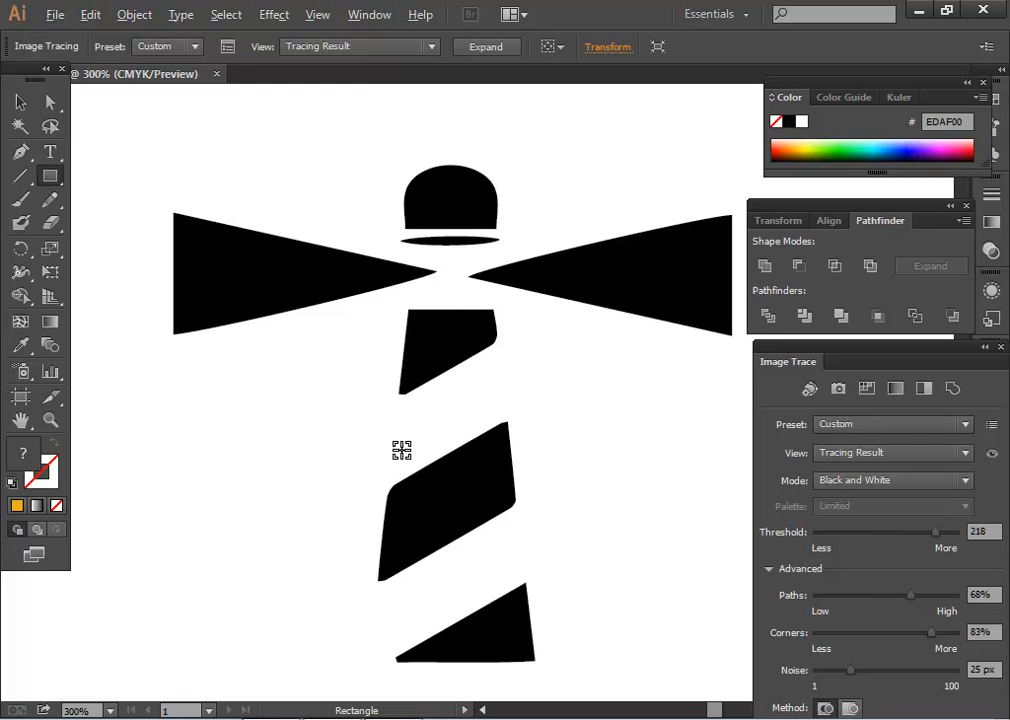
Expand the lighthouse tracing into vector paths and ungroup the resulting shapes.
{"action": "key", "text": "ctrl+0"}
{"action": "key", "text": "ctrl+plus"}
{"action": "key", "text": "ctrl+plus"}
{"action": "left_click", "coordinate": [22, 103]}
{"action": "scroll", "coordinate": [247, 341], "scroll_direction": "down", "scroll_amount": 2}
{"action": "left_click_drag", "start_coordinate": [425, 502], "coordinate": [600, 533]}
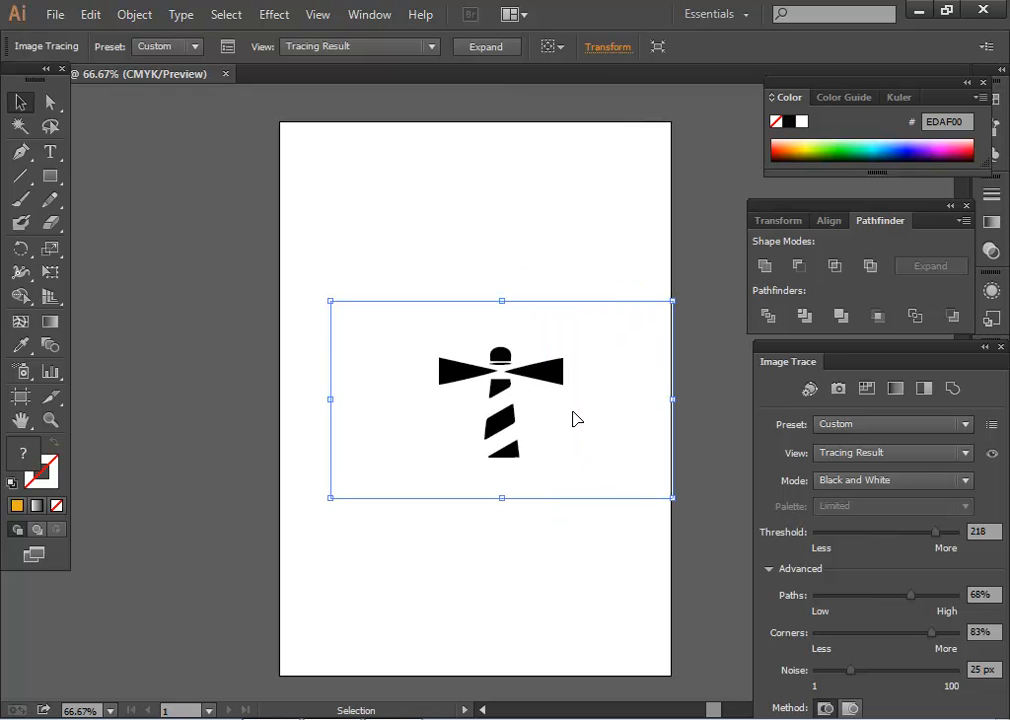
{"action": "left_click", "coordinate": [510, 47]}
{"action": "right_click", "coordinate": [613, 482]}
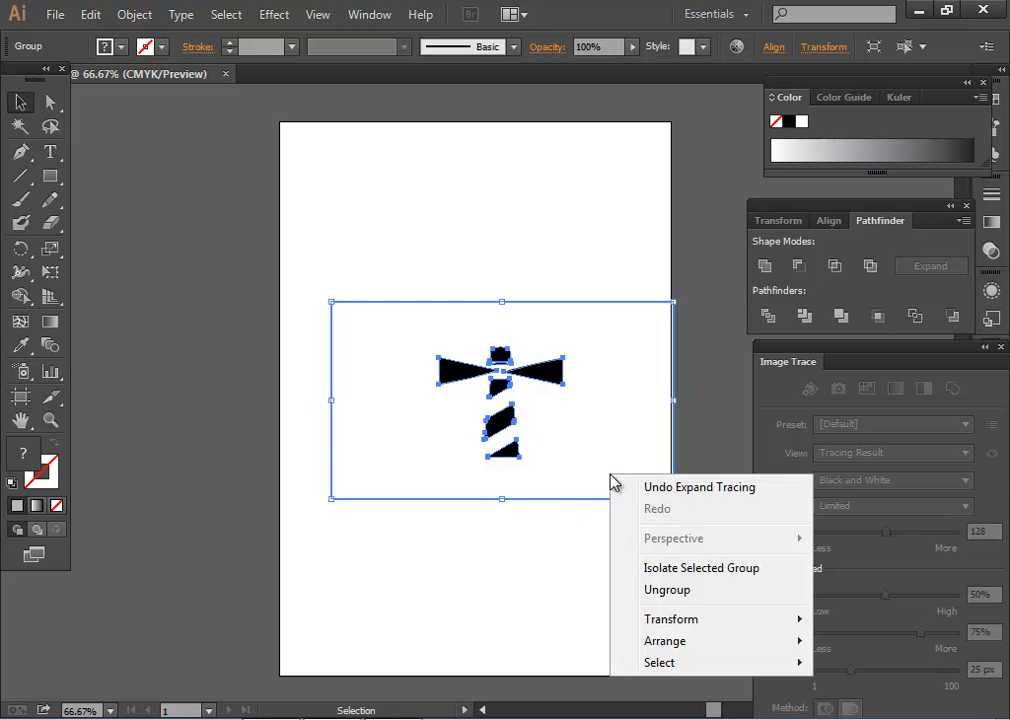
{"action": "left_click", "coordinate": [620, 590]}
{"action": "left_click", "coordinate": [656, 596]}
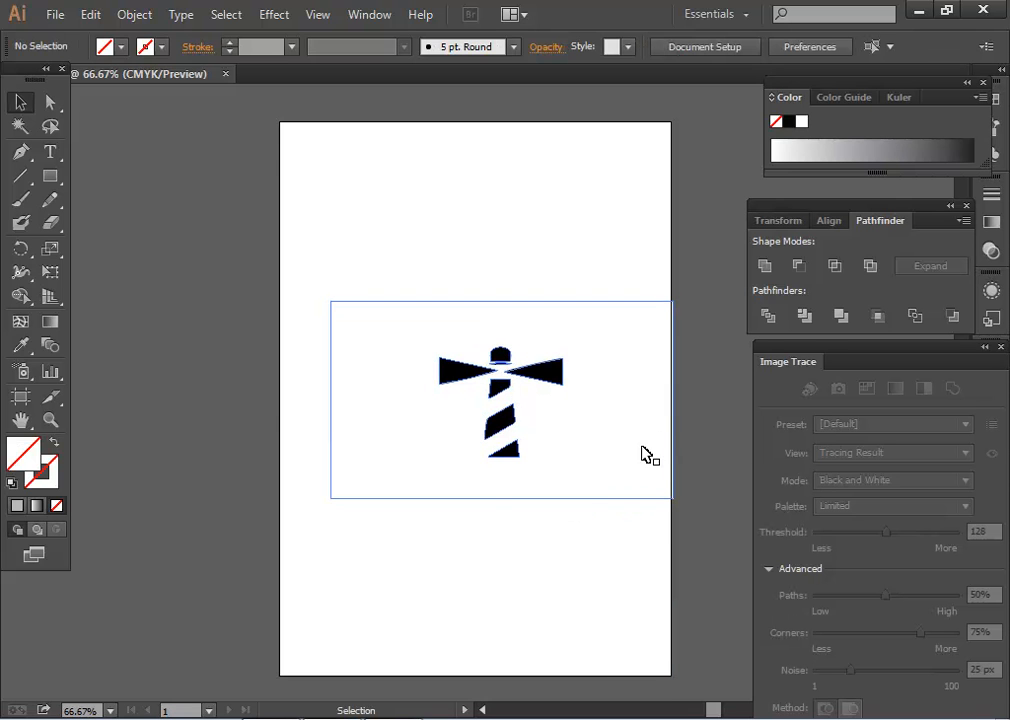
Compare the original logo in Chrome with the traced shapes in Illustrator, and clear away the tracing's white background.
{"action": "left_click", "coordinate": [330, 718]}
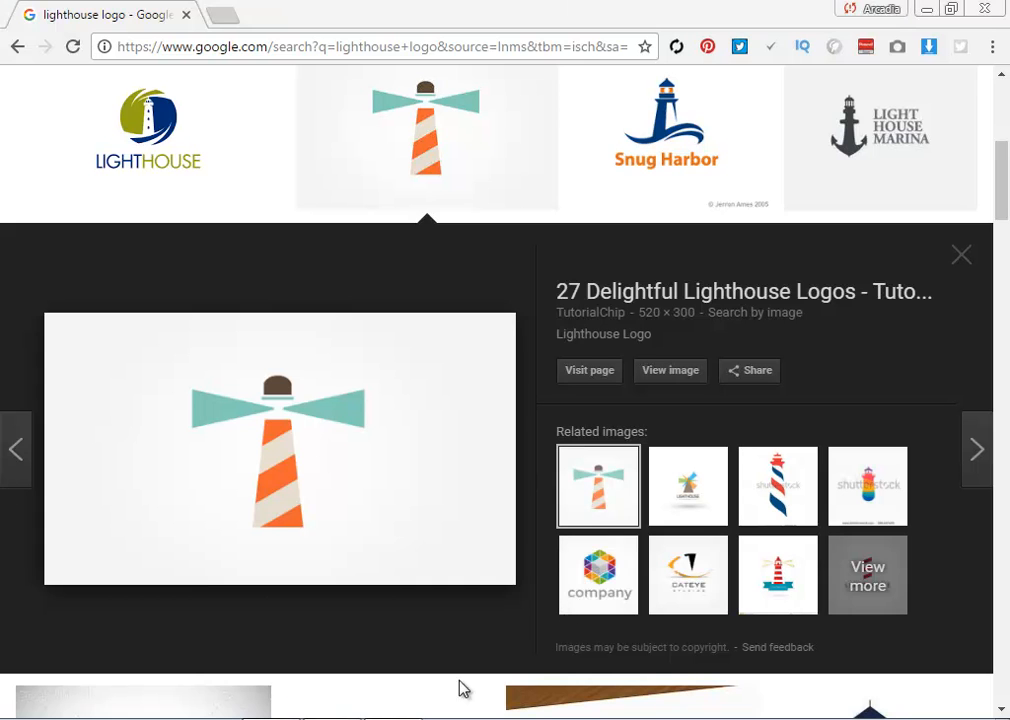
{"action": "left_click", "coordinate": [395, 718]}
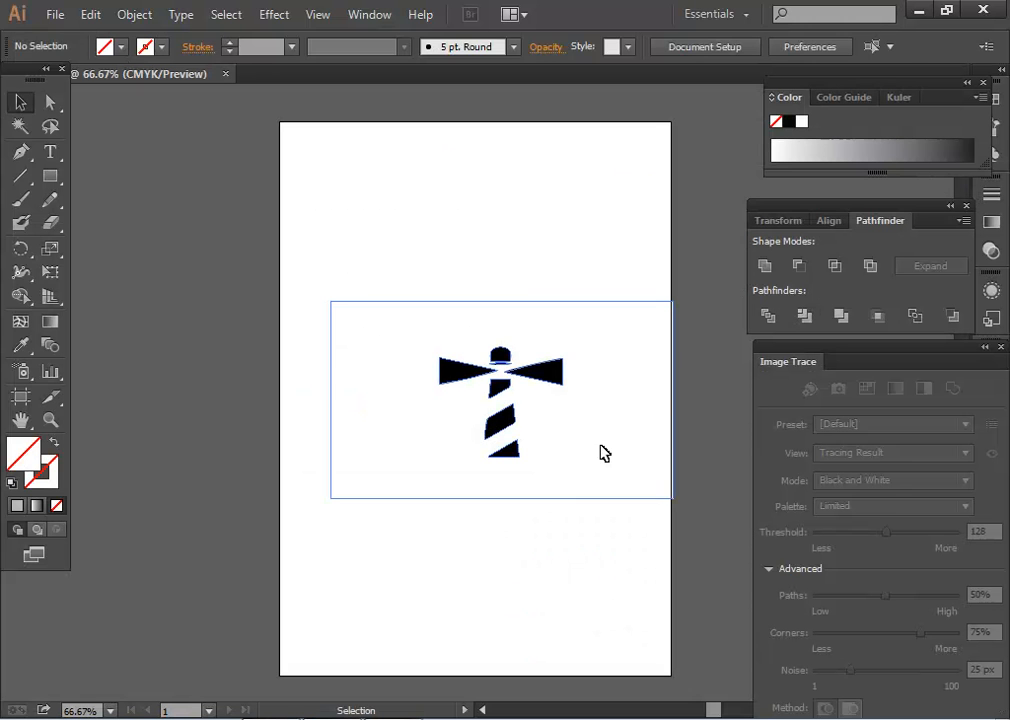
{"action": "left_click_drag", "start_coordinate": [399, 327], "coordinate": [586, 488]}
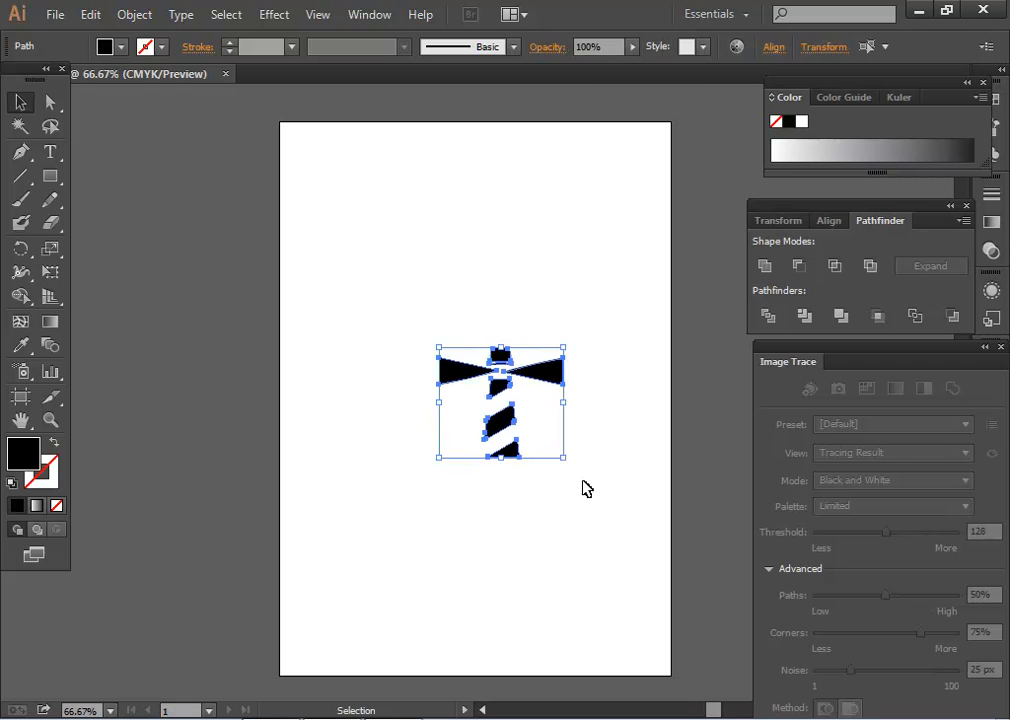
{"action": "left_click_drag", "start_coordinate": [509, 450], "coordinate": [483, 371]}
{"action": "left_click", "coordinate": [524, 493]}
{"action": "scroll", "coordinate": [540, 450], "scroll_direction": "up", "scroll_amount": 2}
{"action": "left_click_drag", "start_coordinate": [519, 314], "coordinate": [593, 637]}
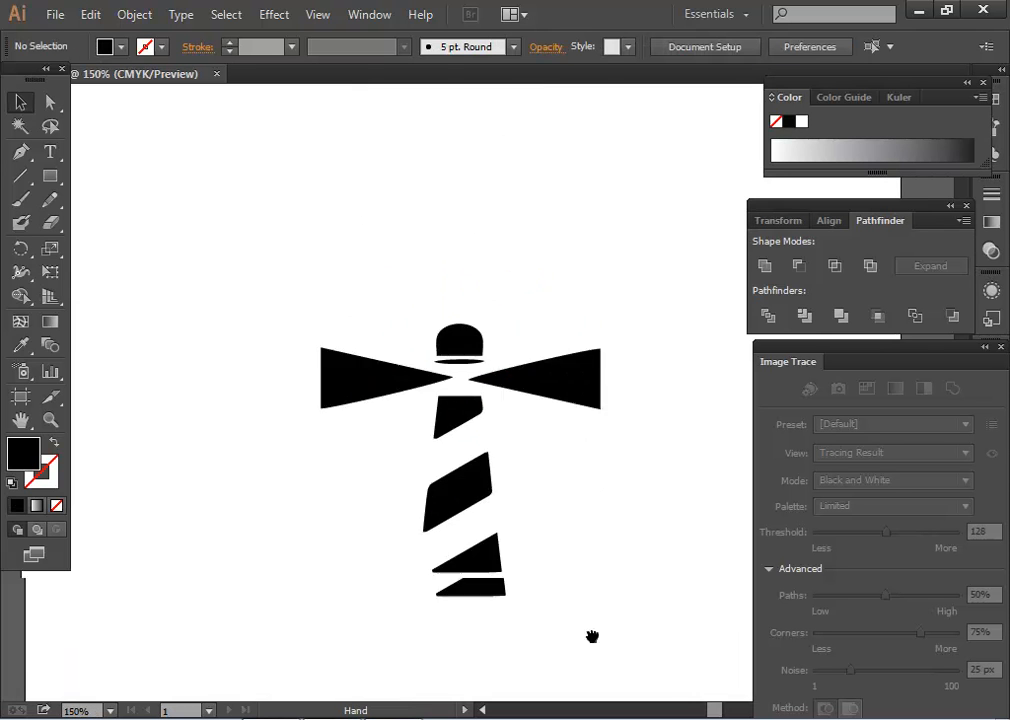
{"action": "scroll", "coordinate": [609, 555], "scroll_direction": "up", "scroll_amount": 5}
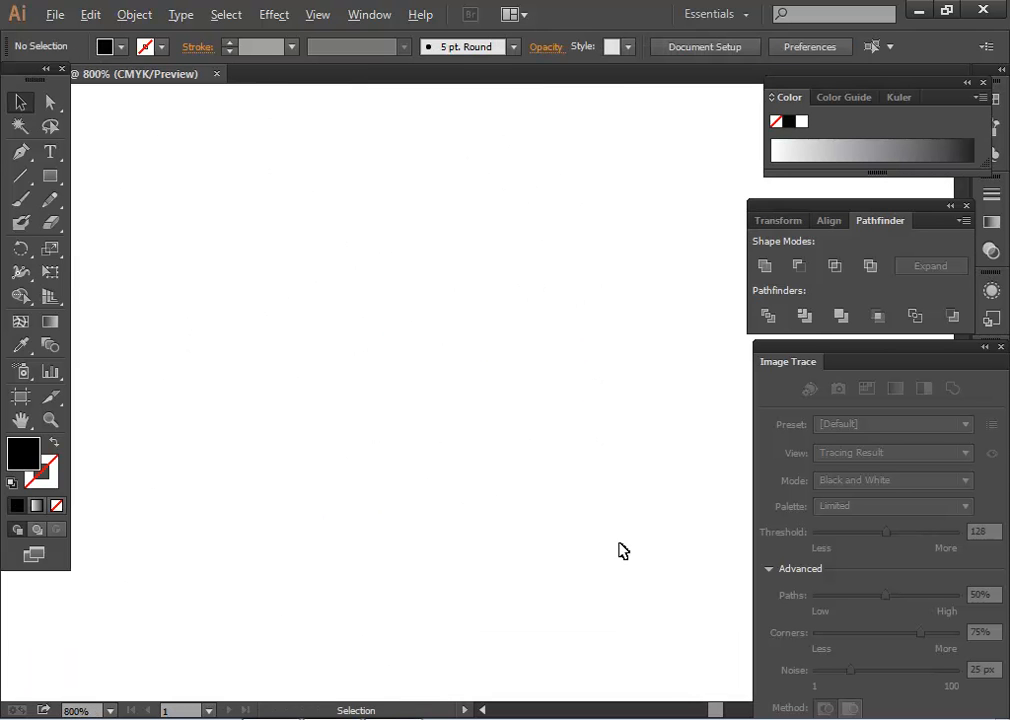
{"action": "left_click_drag", "start_coordinate": [622, 550], "coordinate": [672, 648]}
{"action": "scroll", "coordinate": [648, 485], "scroll_direction": "down", "scroll_amount": 5}
{"action": "left_click_drag", "start_coordinate": [619, 595], "coordinate": [575, 503]}
Fill the traced lighthouse's right light beam with yellow-orange FFBD03.
{"action": "left_click", "coordinate": [577, 347]}
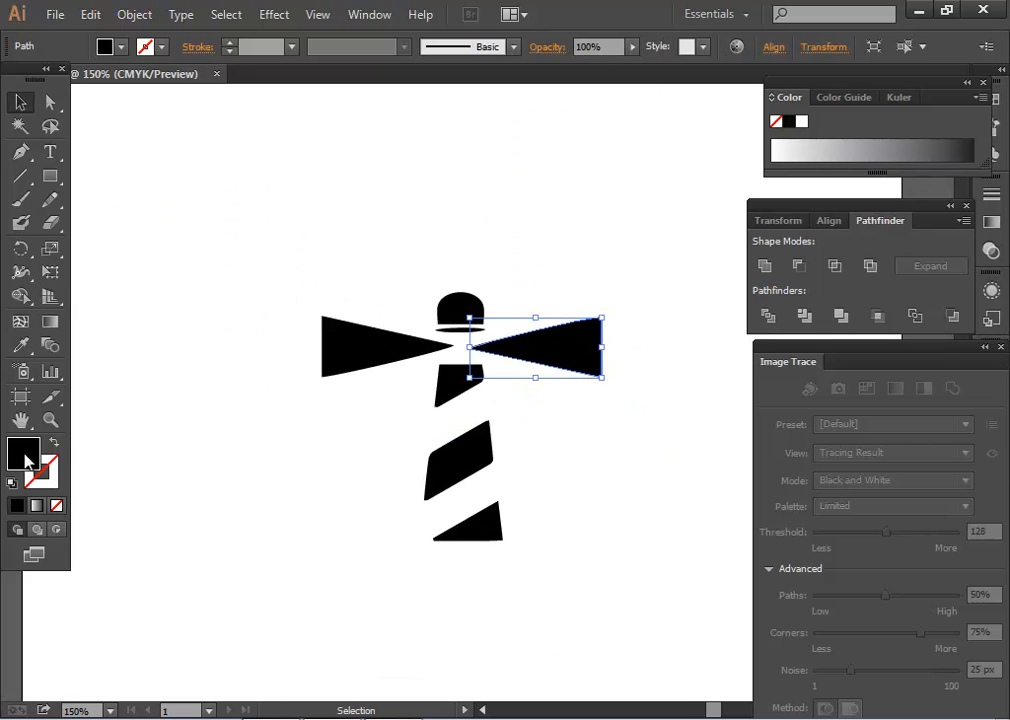
{"action": "double_click", "coordinate": [23, 454]}
{"action": "left_click", "coordinate": [651, 485]}
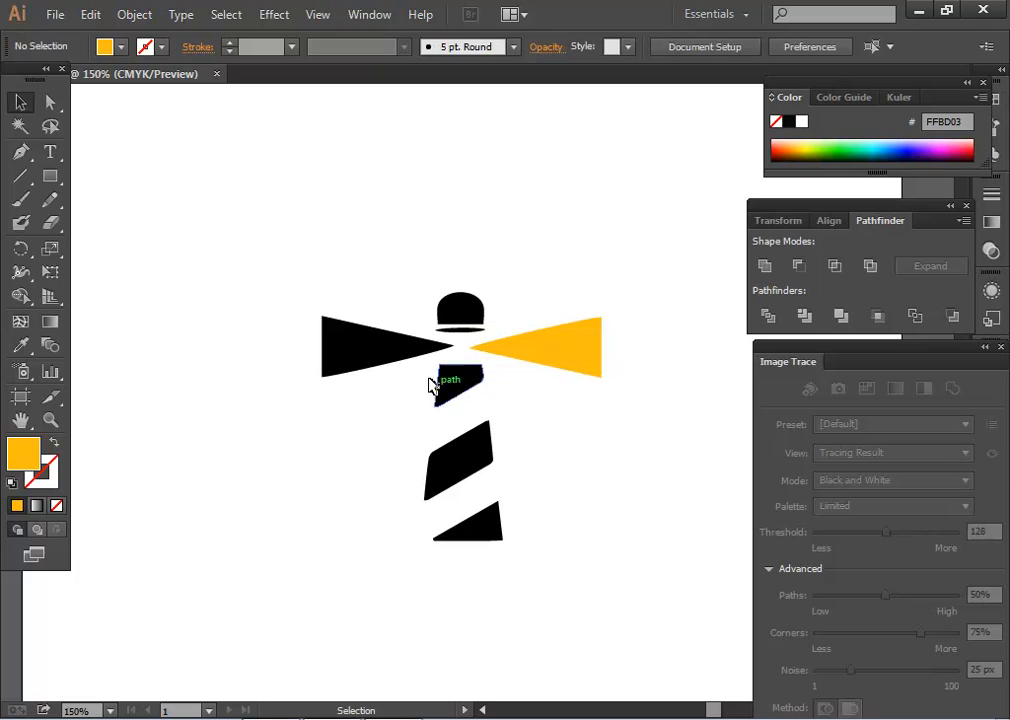
Fill the left light beam with magenta EA0C9B after switching its color from grayscale to an RGB spectrum.
{"action": "left_click", "coordinate": [385, 350]}
{"action": "double_click", "coordinate": [23, 454]}
{"action": "left_click", "coordinate": [633, 445]}
{"action": "left_click", "coordinate": [595, 426]}
{"action": "left_click", "coordinate": [855, 420]}
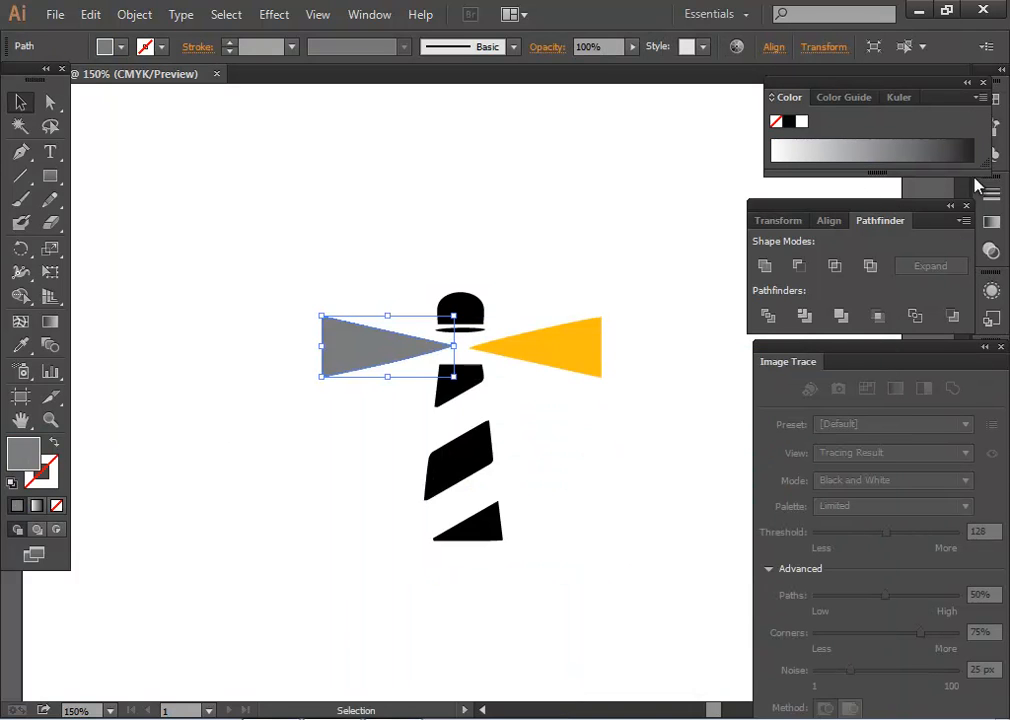
{"action": "left_click", "coordinate": [983, 97]}
{"action": "left_click", "coordinate": [860, 157]}
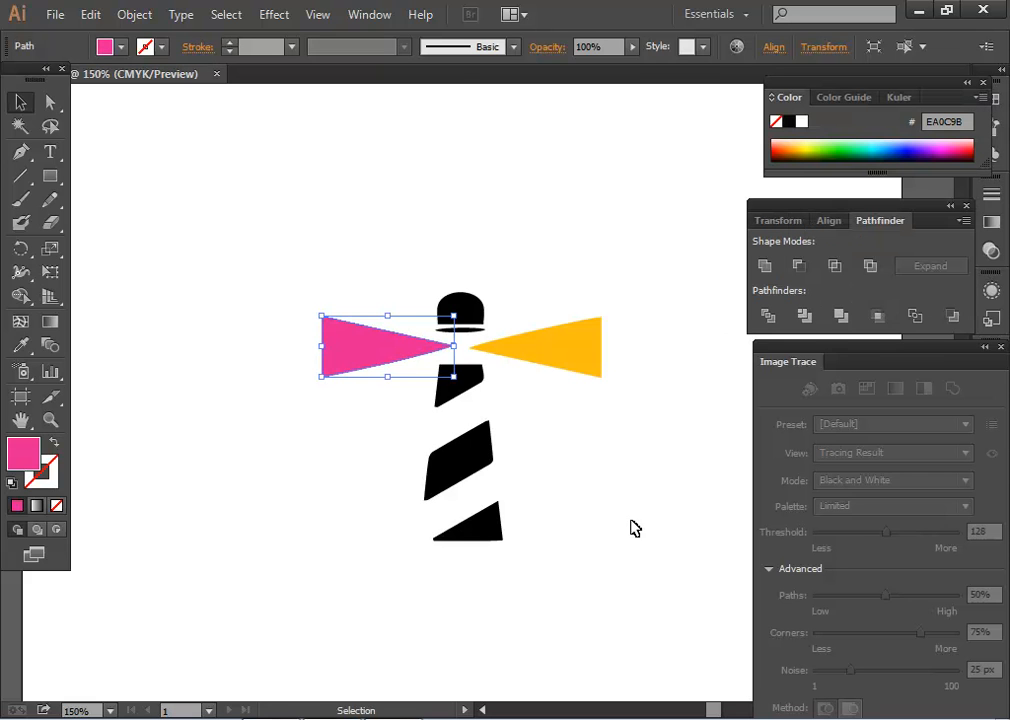
Delete all the traced lighthouse shapes from the artboard.
{"action": "left_click", "coordinate": [634, 528]}
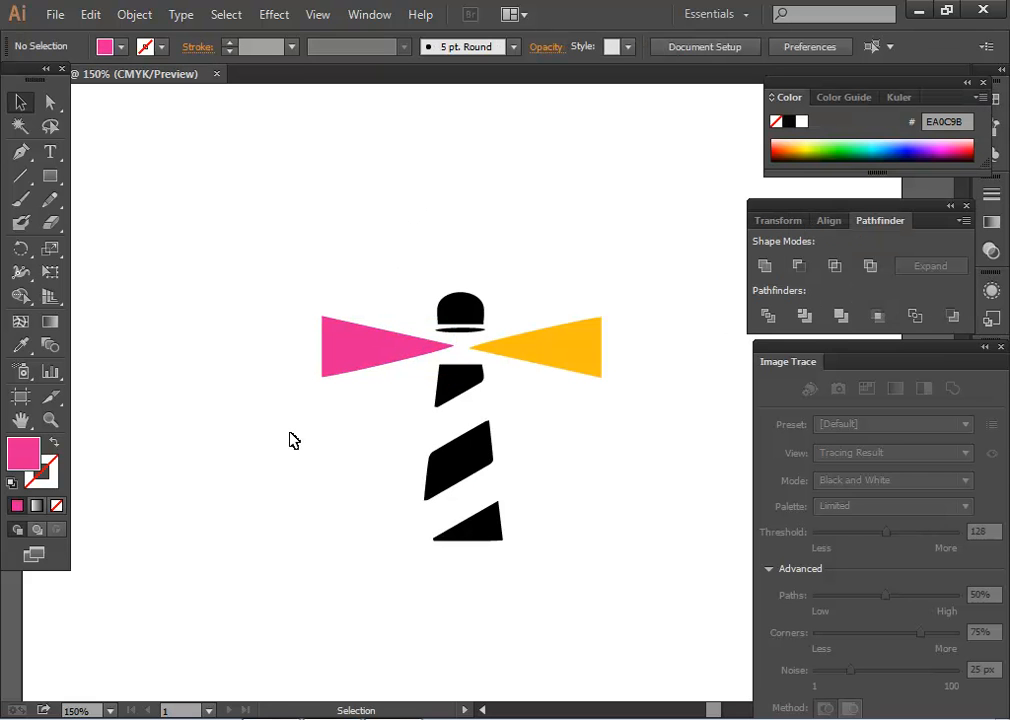
{"action": "left_click_drag", "start_coordinate": [320, 286], "coordinate": [566, 543]}
{"action": "key", "text": "Delete"}
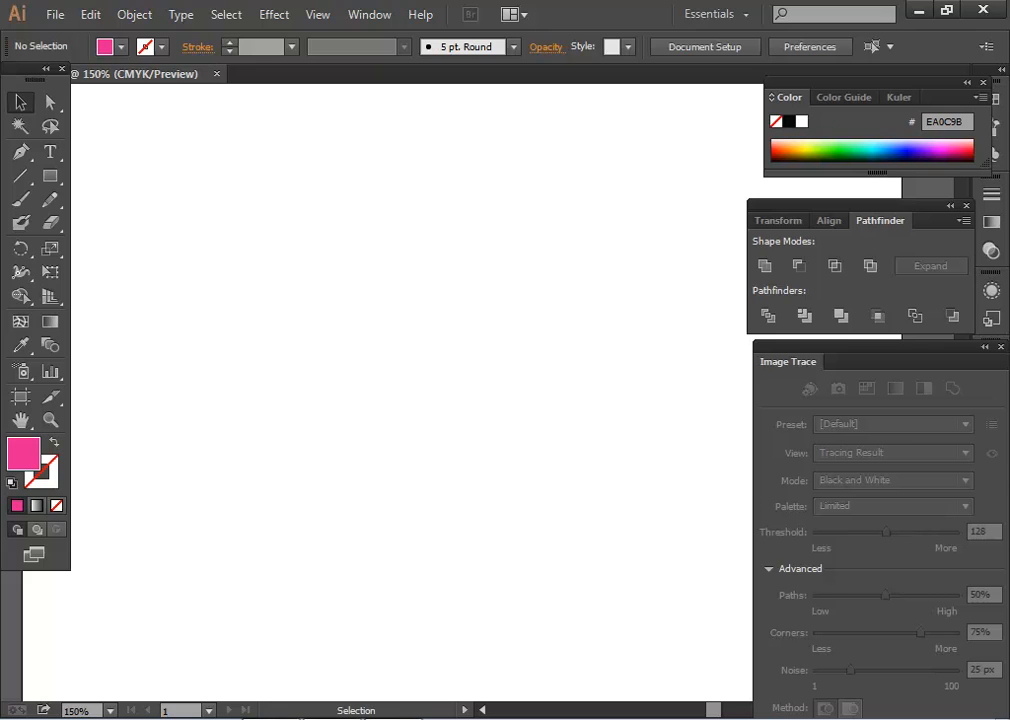
Switch to Chrome and refine the image search to "lighthouse logo icon" to look for another logo.
{"action": "left_click", "coordinate": [273, 718]}
{"action": "scroll", "coordinate": [405, 412], "scroll_direction": "down", "scroll_amount": 7}
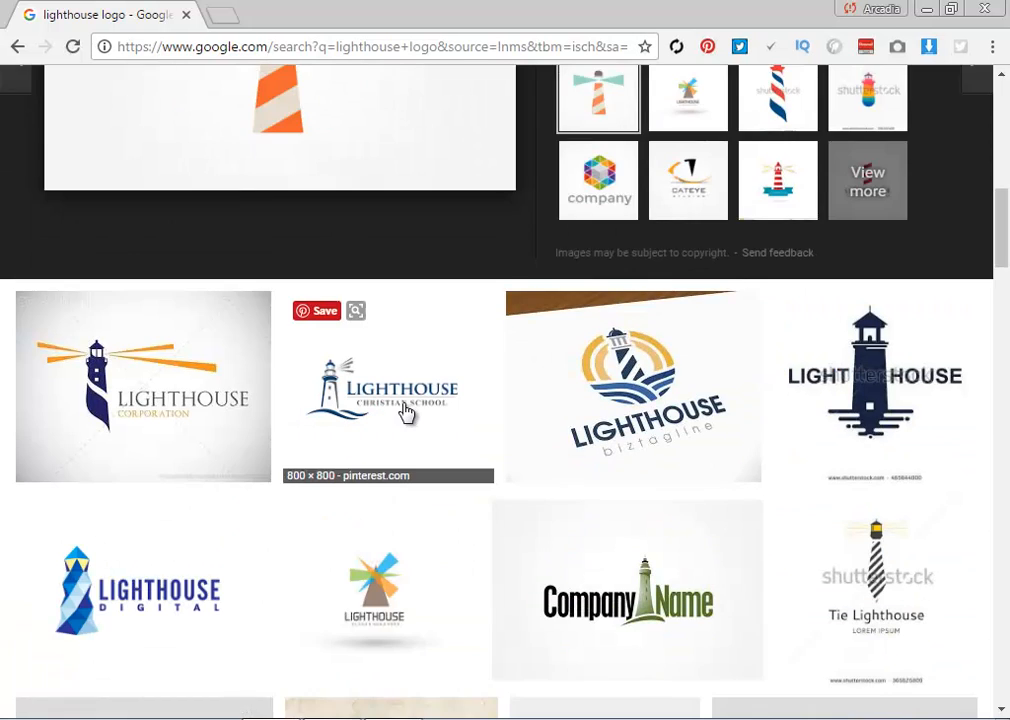
{"action": "scroll", "coordinate": [350, 452], "scroll_direction": "up", "scroll_amount": 5}
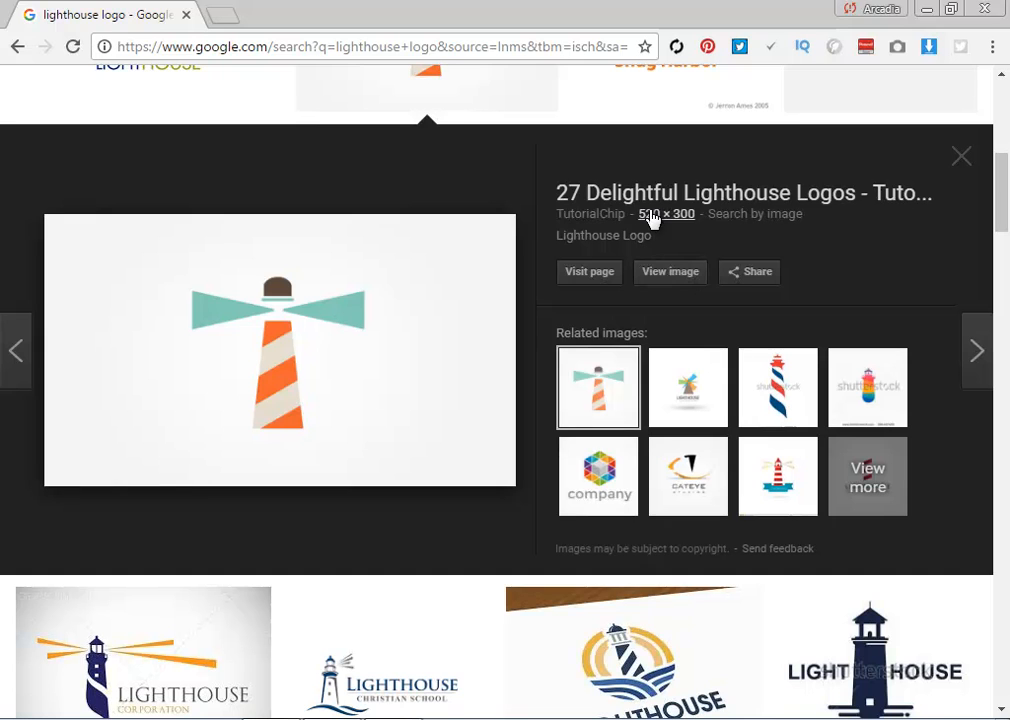
{"action": "scroll", "coordinate": [699, 232], "scroll_direction": "up", "scroll_amount": 6}
{"action": "left_click", "coordinate": [110, 318]}
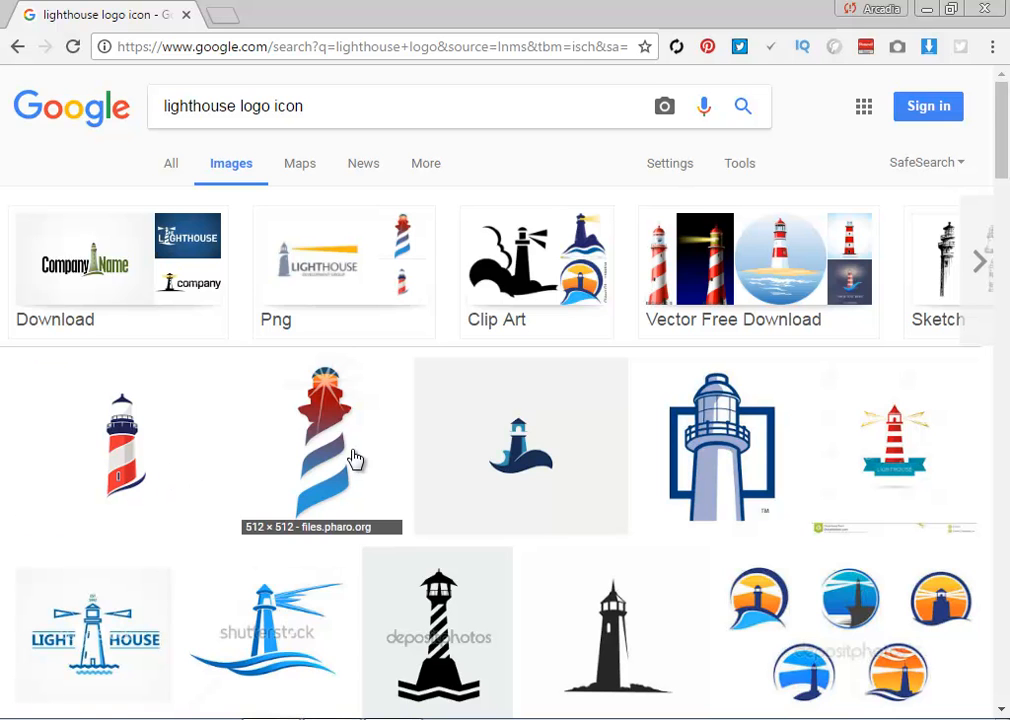
{"action": "scroll", "coordinate": [505, 487], "scroll_direction": "down", "scroll_amount": 1}
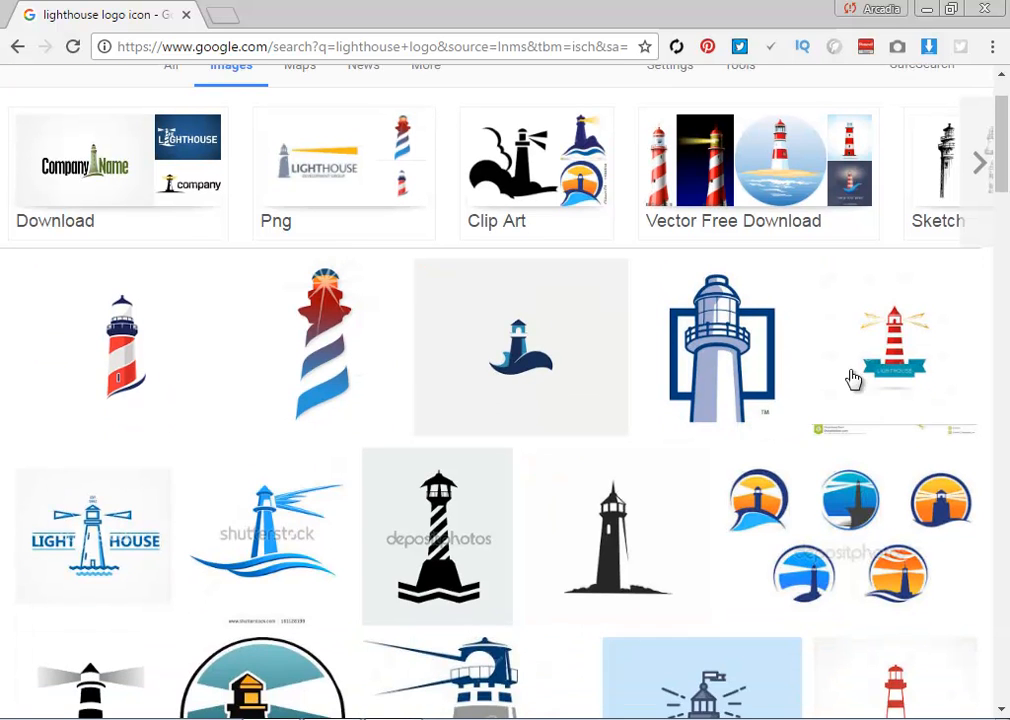
Copy the red-striped lighthouse logo with the teal LIGHTHOUSE ribbon from the image results and paste it into the Illustrator document.
{"action": "left_click", "coordinate": [886, 410]}
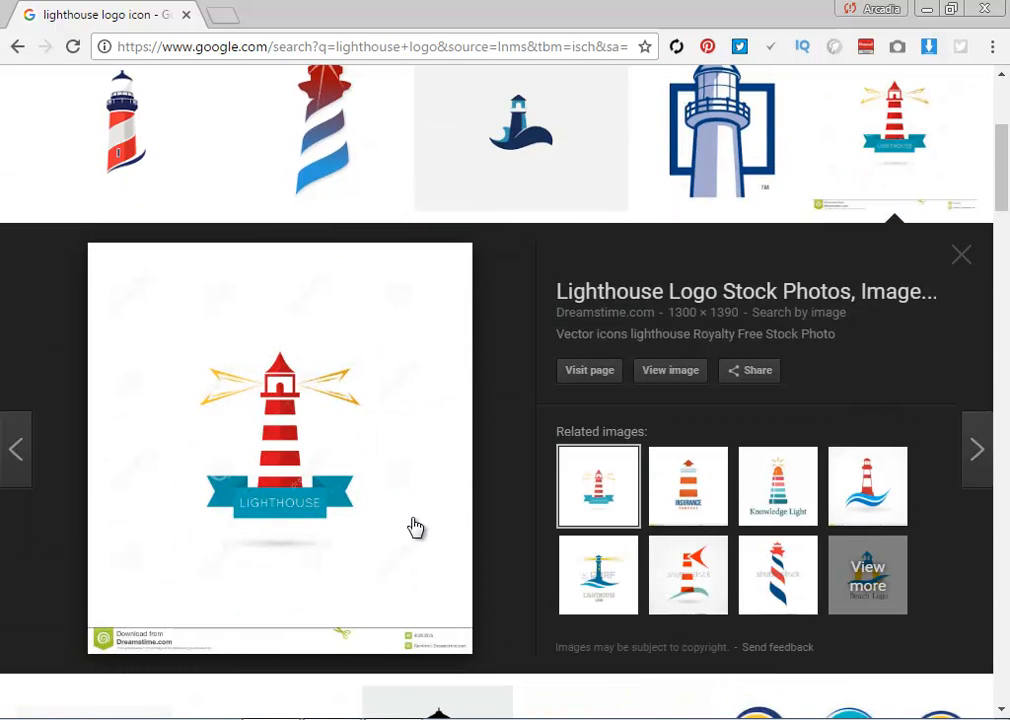
{"action": "right_click", "coordinate": [419, 527]}
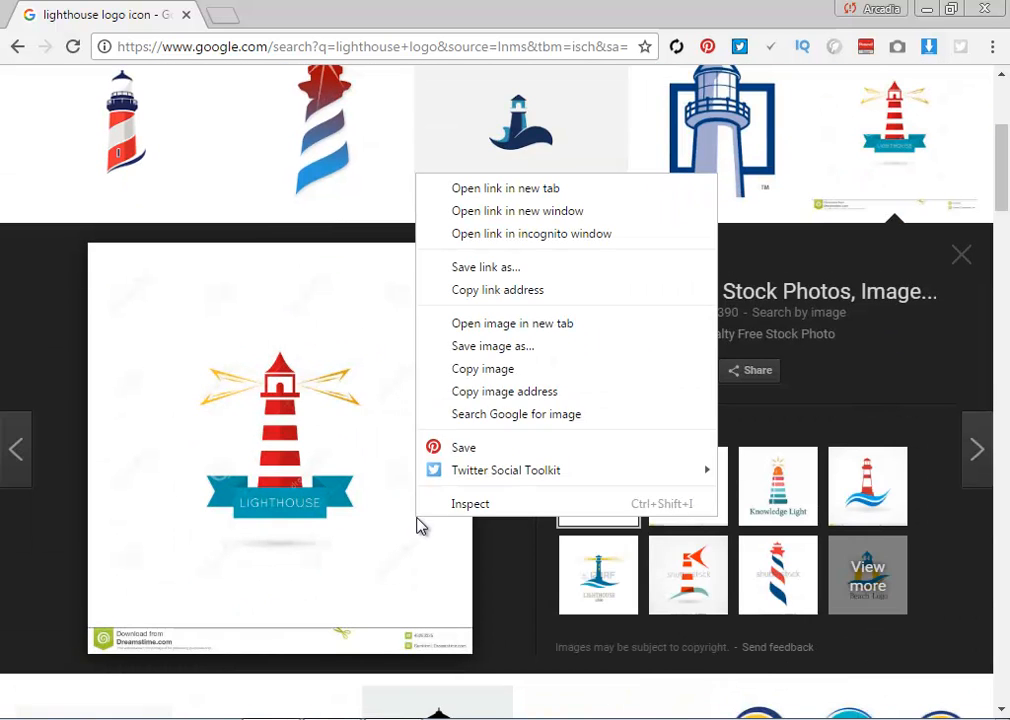
{"action": "left_click", "coordinate": [532, 388]}
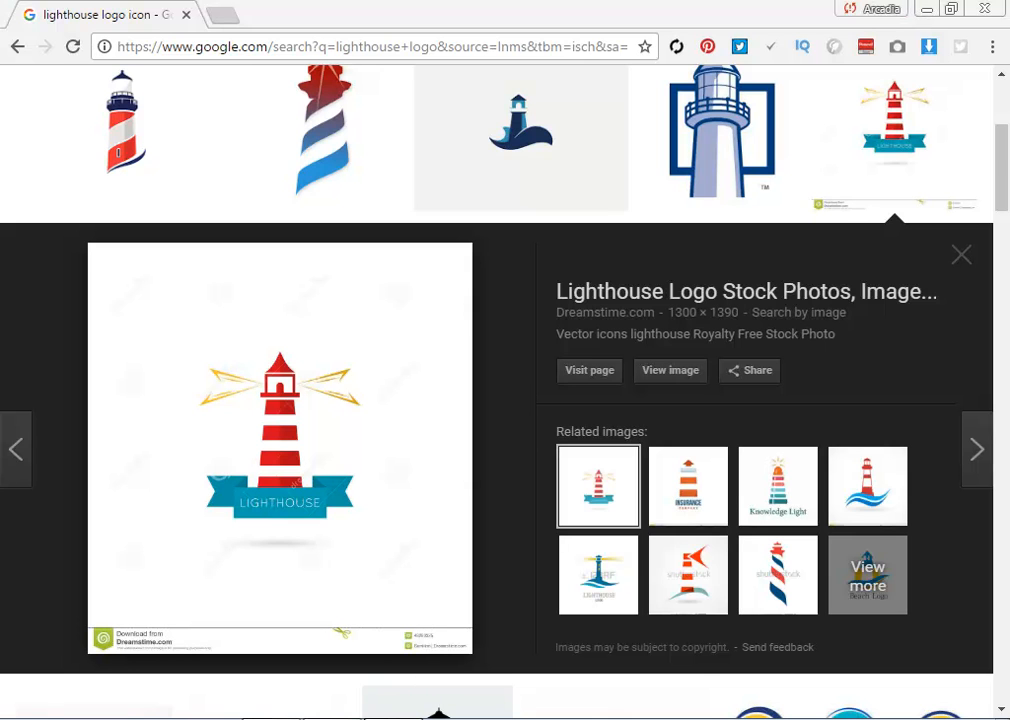
{"action": "key", "text": "alt+Tab"}
{"action": "key", "text": "ctrl+v"}
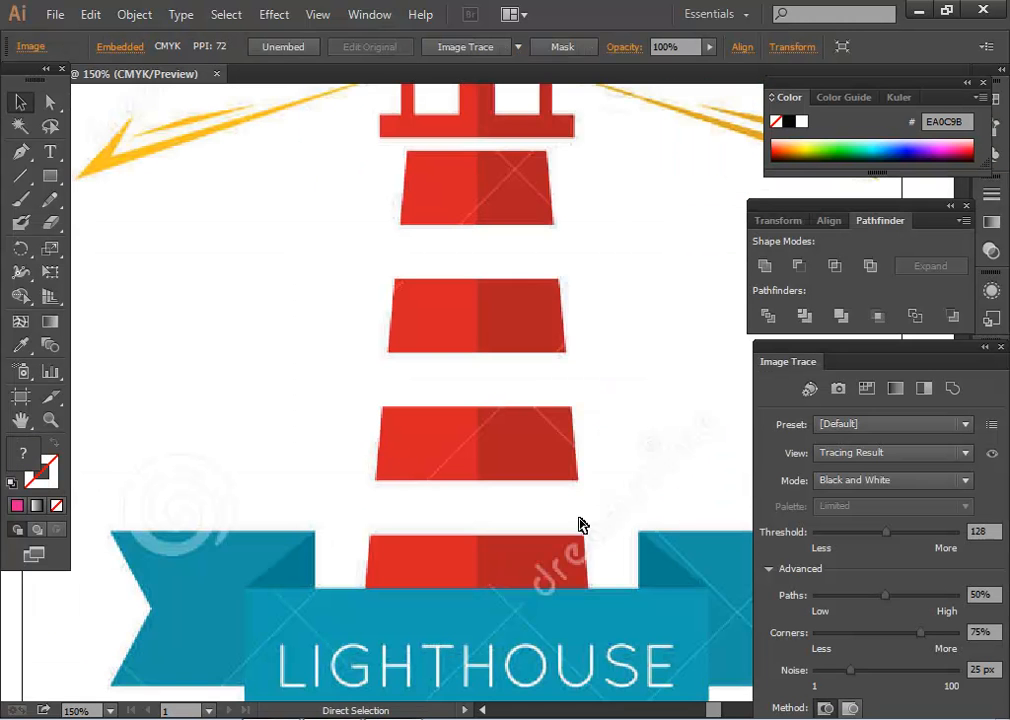
{"action": "key", "text": "ctrl+minus"}
{"action": "key", "text": "ctrl+minus"}
{"action": "key", "text": "ctrl+minus"}
{"action": "key", "text": "ctrl+plus"}
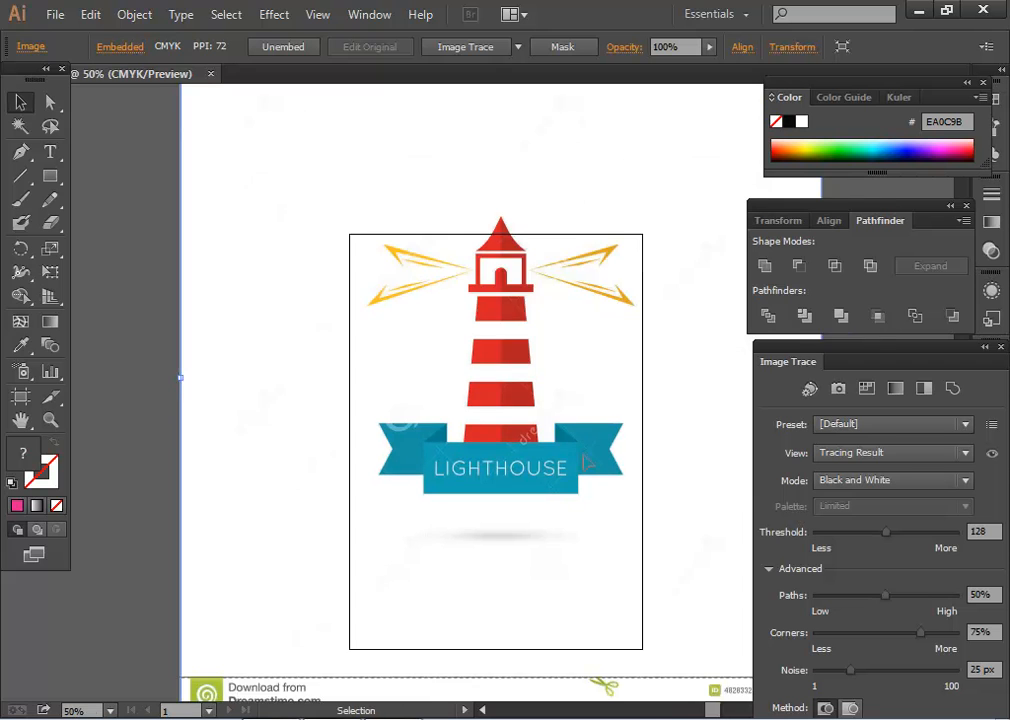
Trace the red-striped lighthouse logo in Black and White mode and set the Threshold to 203.
{"action": "left_click", "coordinate": [467, 47]}
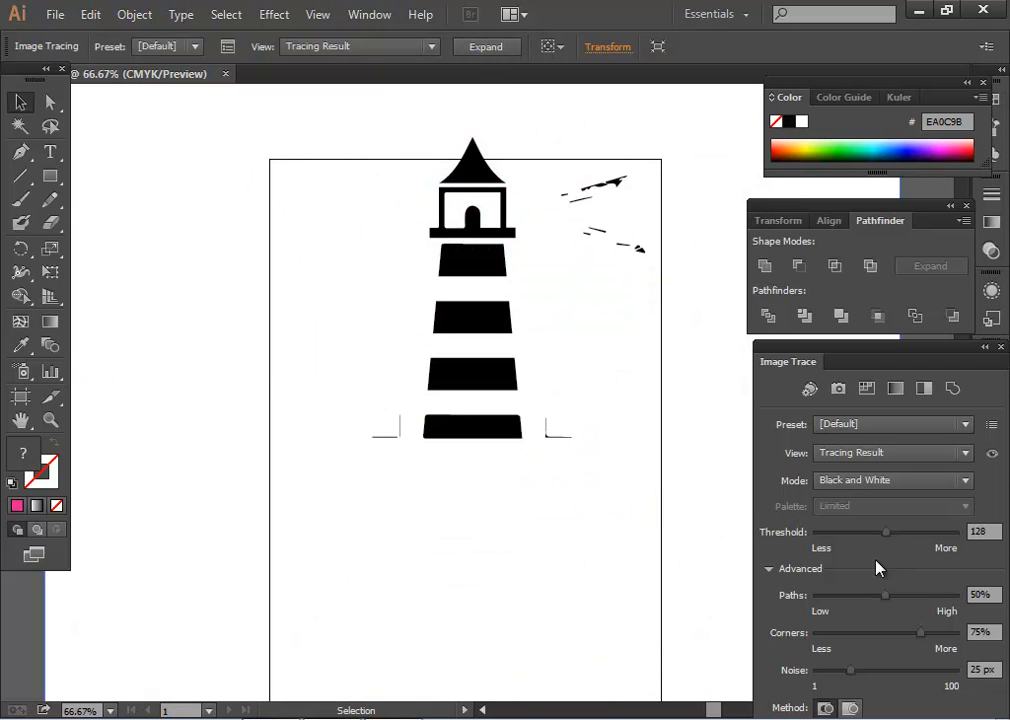
{"action": "left_click", "coordinate": [926, 532]}
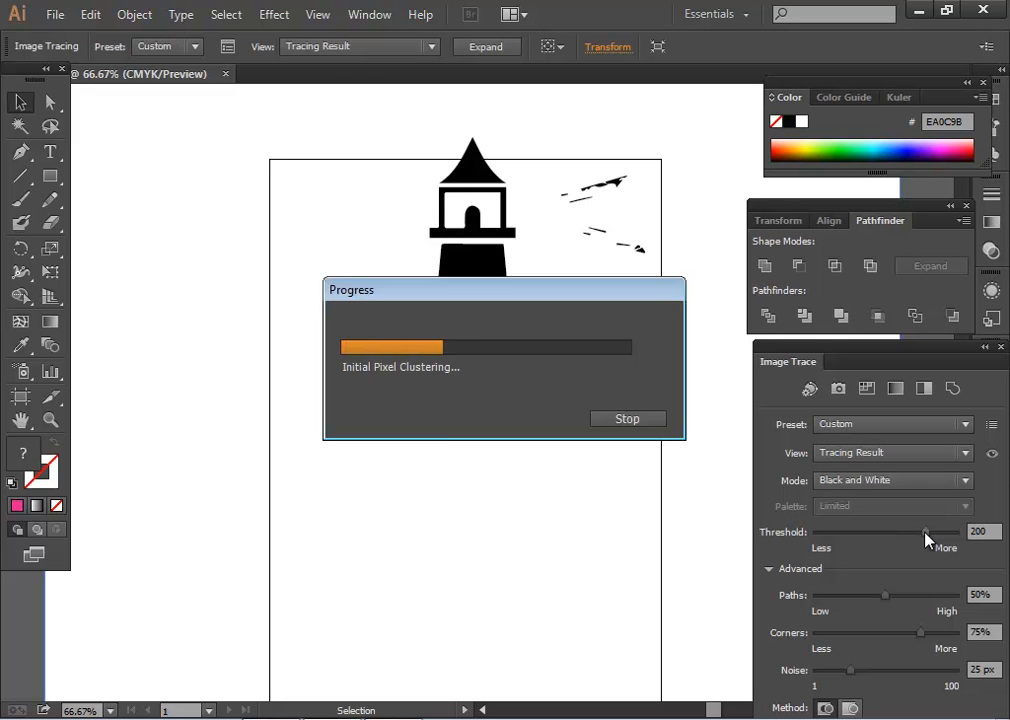
{"action": "left_click_drag", "start_coordinate": [926, 533], "coordinate": [924, 534]}
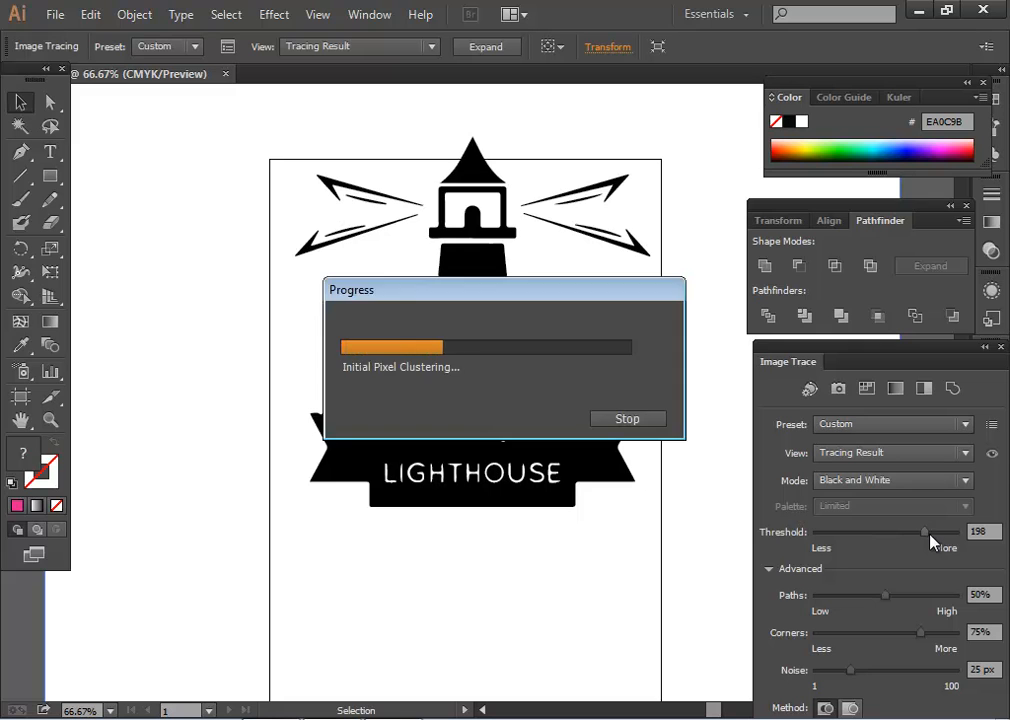
{"action": "left_click_drag", "start_coordinate": [929, 533], "coordinate": [932, 534]}
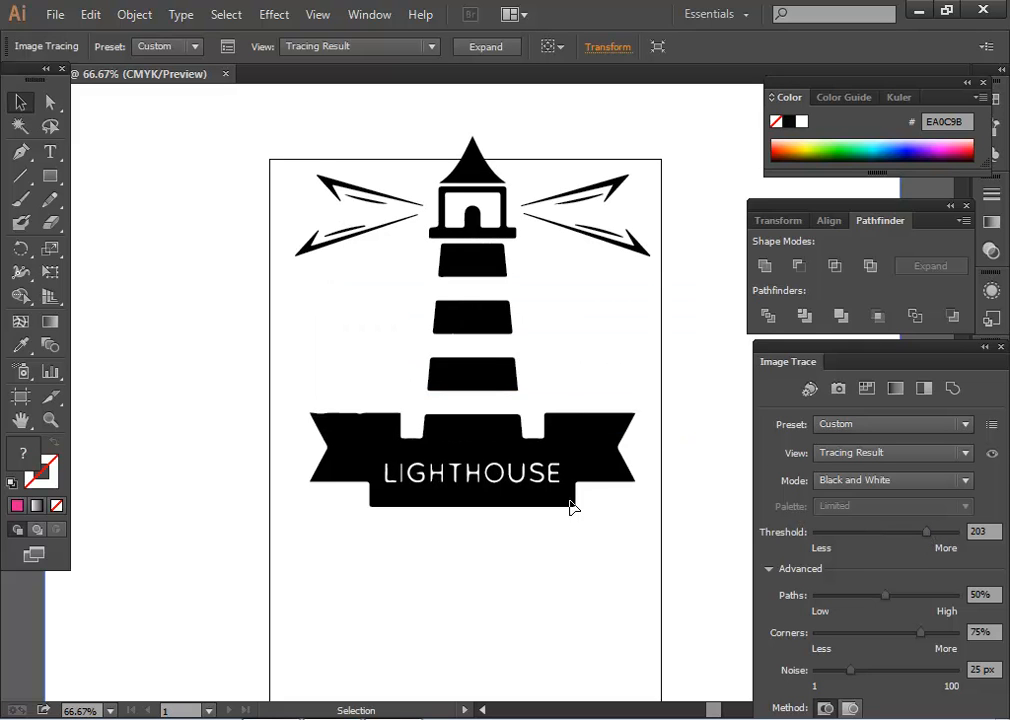
Expand the traced lighthouse logo into paths and ungroup the resulting shapes.
{"action": "scroll", "coordinate": [575, 482], "scroll_direction": "up", "scroll_amount": 1}
{"action": "left_click_drag", "start_coordinate": [545, 224], "coordinate": [571, 371]}
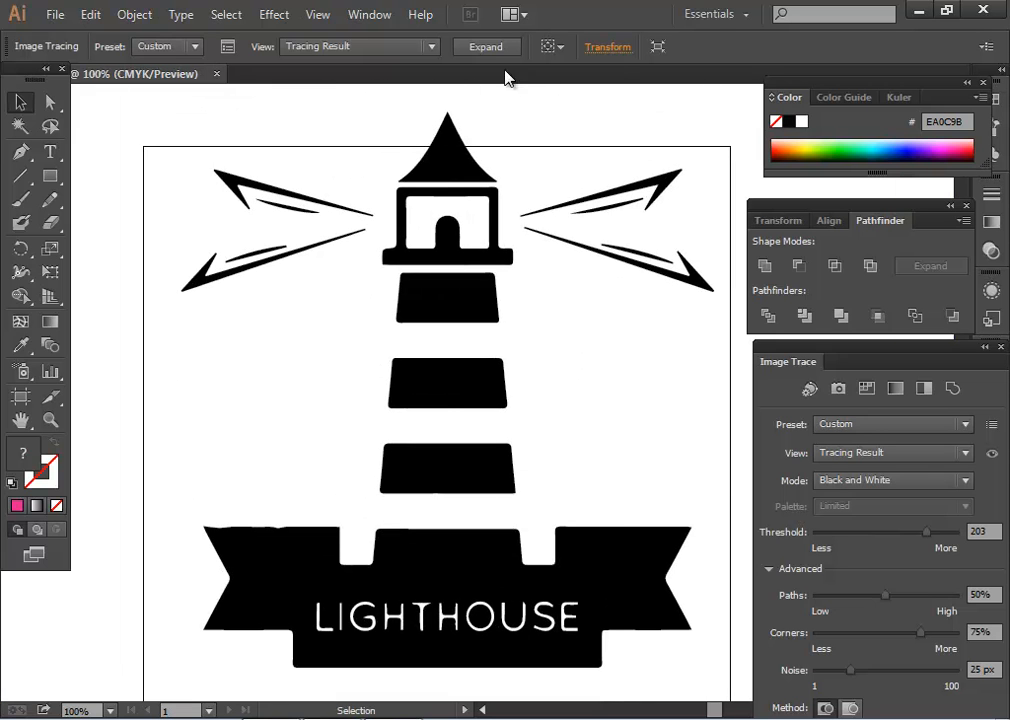
{"action": "left_click", "coordinate": [480, 47]}
{"action": "right_click", "coordinate": [483, 389]}
{"action": "left_click", "coordinate": [541, 497]}
{"action": "scroll", "coordinate": [676, 590], "scroll_direction": "down", "scroll_amount": 2}
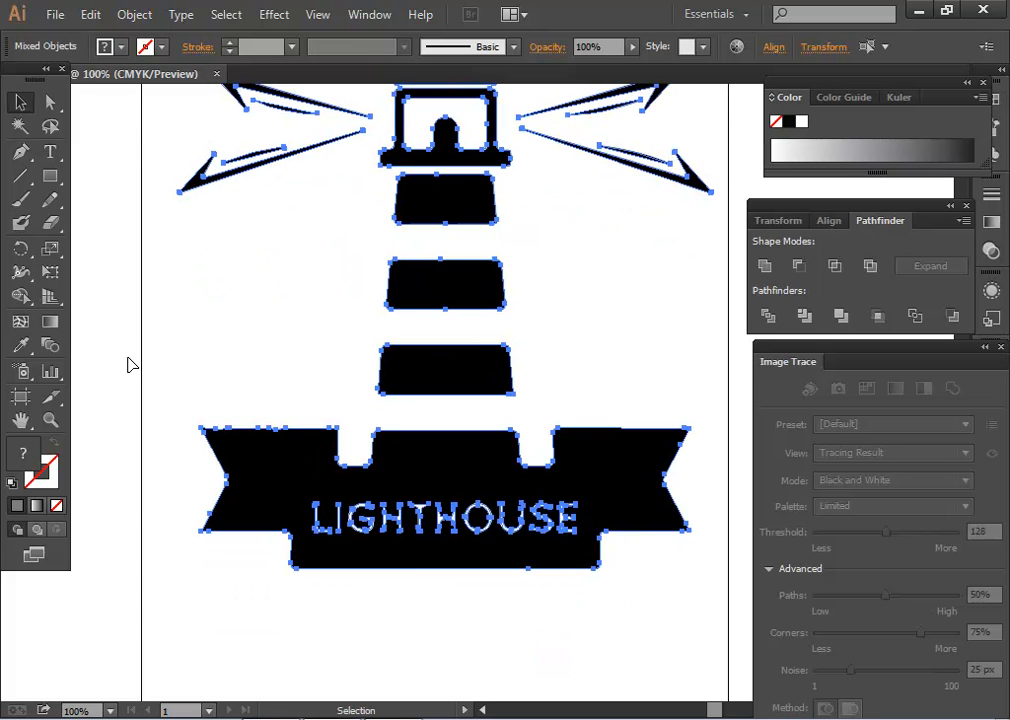
{"action": "scroll", "coordinate": [593, 480], "scroll_direction": "down", "scroll_amount": 1}
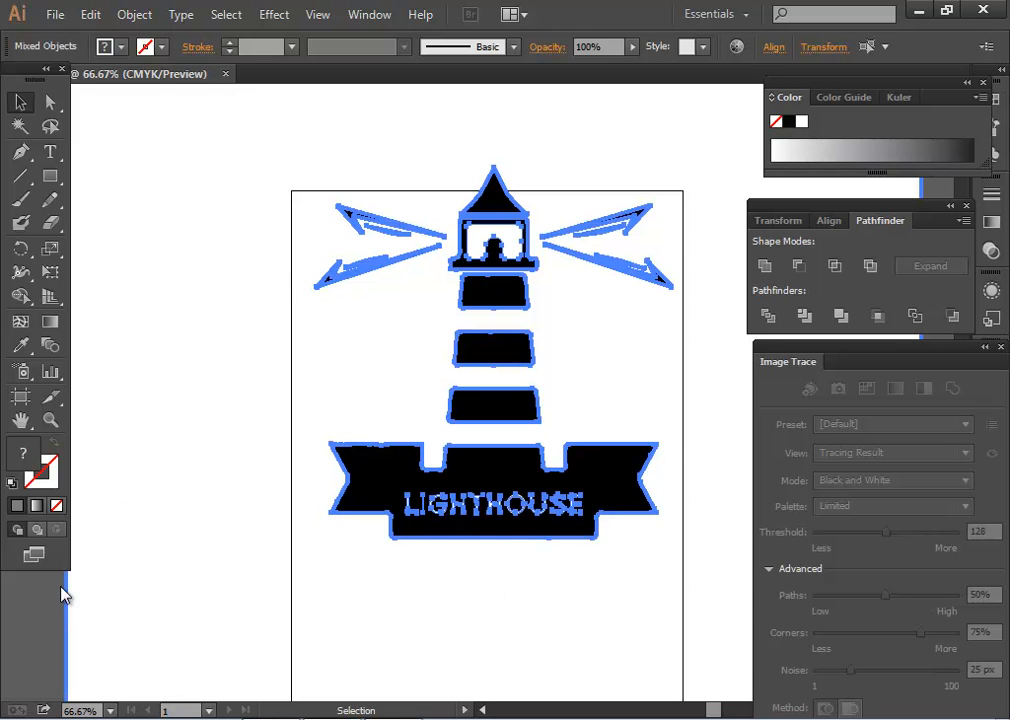
Delete individual white letter shapes of the LIGHTHOUSE text on the ribbon, including the H, O, U and S.
{"action": "left_click", "coordinate": [216, 634]}
{"action": "left_click", "coordinate": [489, 507]}
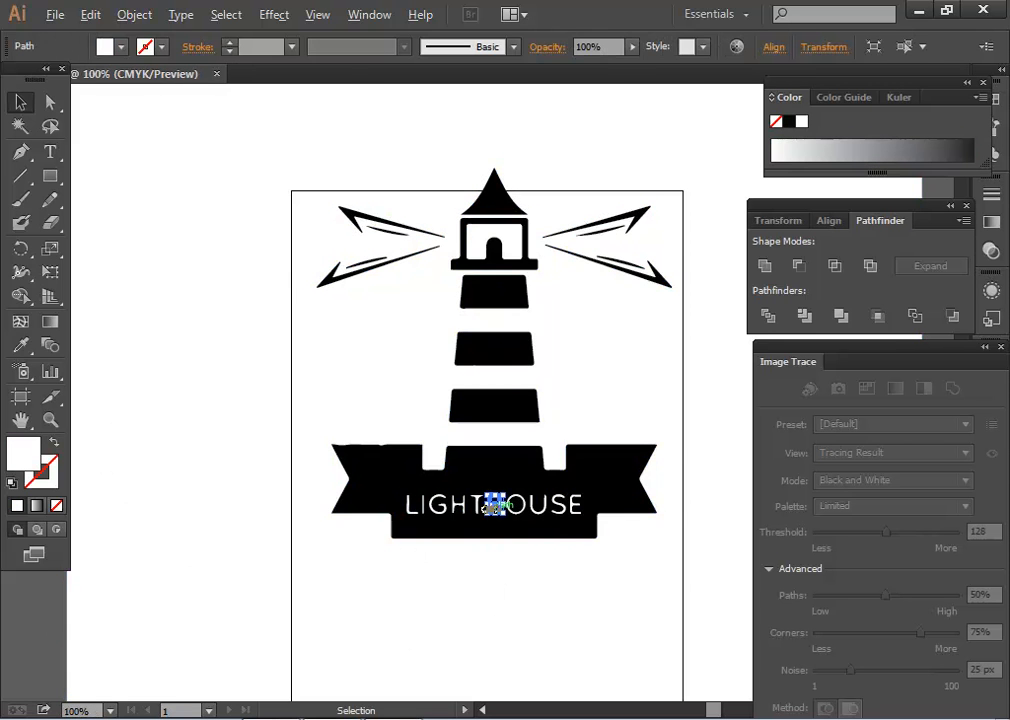
{"action": "scroll", "coordinate": [489, 507], "scroll_direction": "up", "scroll_amount": 1}
{"action": "key", "text": "Delete"}
{"action": "left_click", "coordinate": [535, 506]}
{"action": "key", "text": "Delete"}
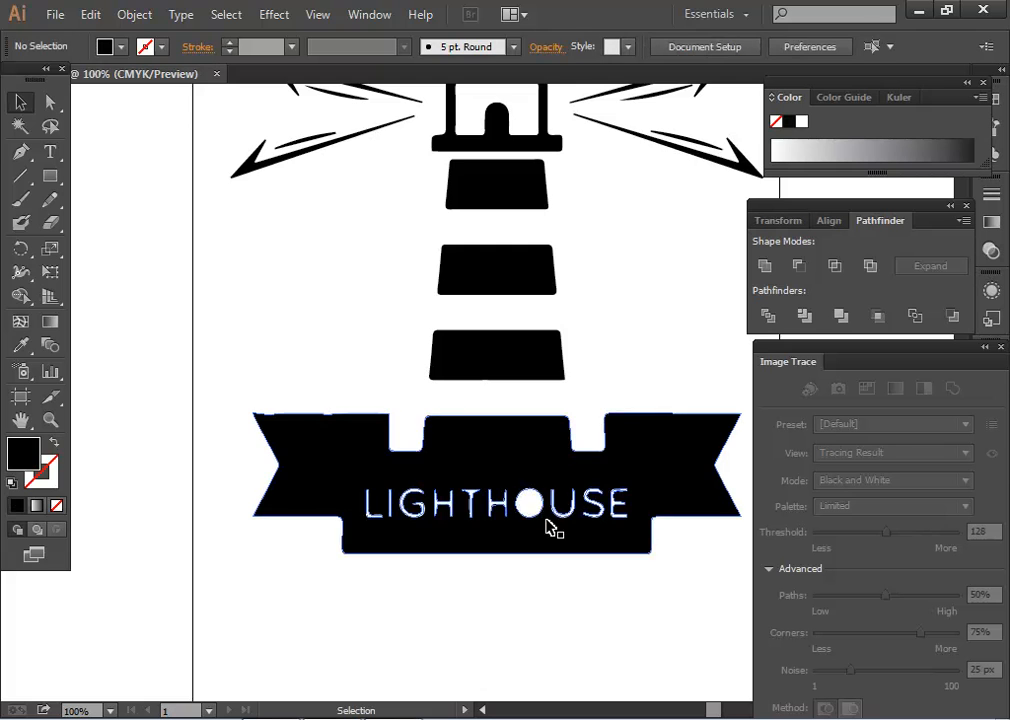
{"action": "left_click", "coordinate": [540, 504]}
{"action": "key", "text": "Delete"}
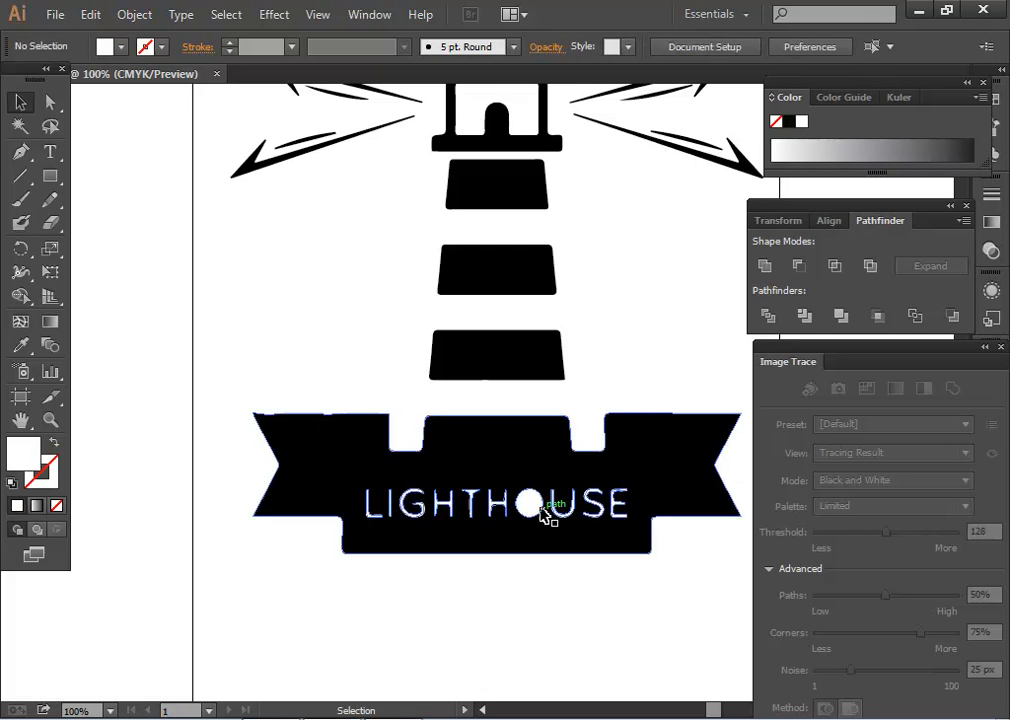
{"action": "left_click", "coordinate": [555, 507]}
{"action": "key", "text": "Delete"}
{"action": "left_click", "coordinate": [598, 512]}
{"action": "key", "text": "Delete"}
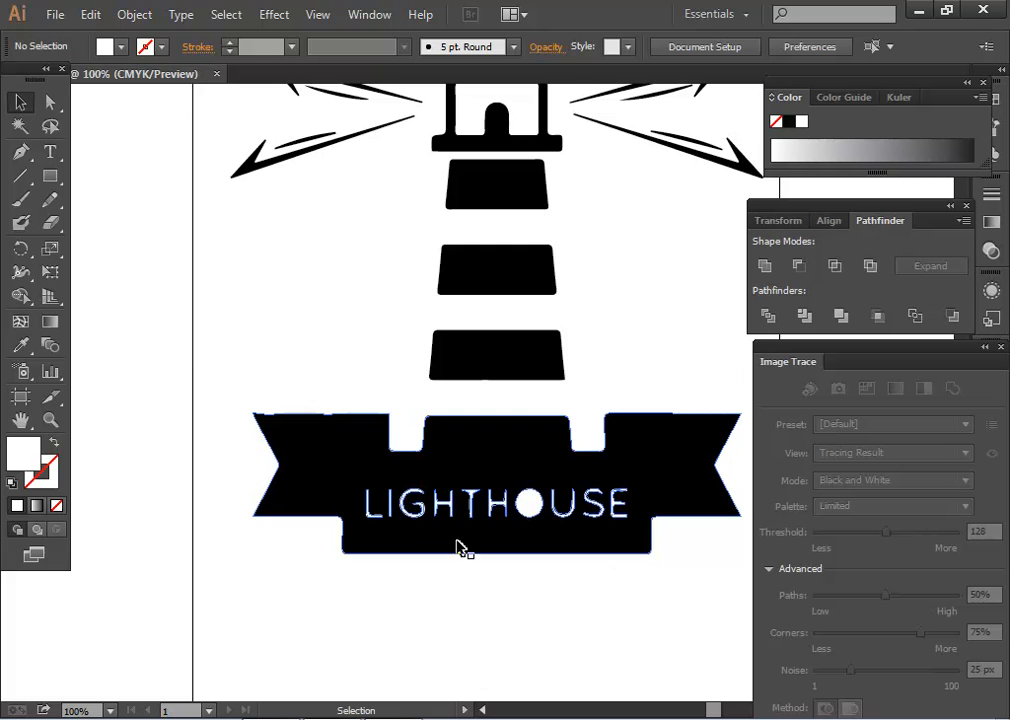
Cover the LIGHTHOUSE lettering on the ribbon with a rectangle filled black (000000).
{"action": "left_click", "coordinate": [50, 175]}
{"action": "left_click_drag", "start_coordinate": [357, 474], "coordinate": [635, 535]}
{"action": "double_click", "coordinate": [33, 463]}
{"action": "left_click", "coordinate": [572, 661]}
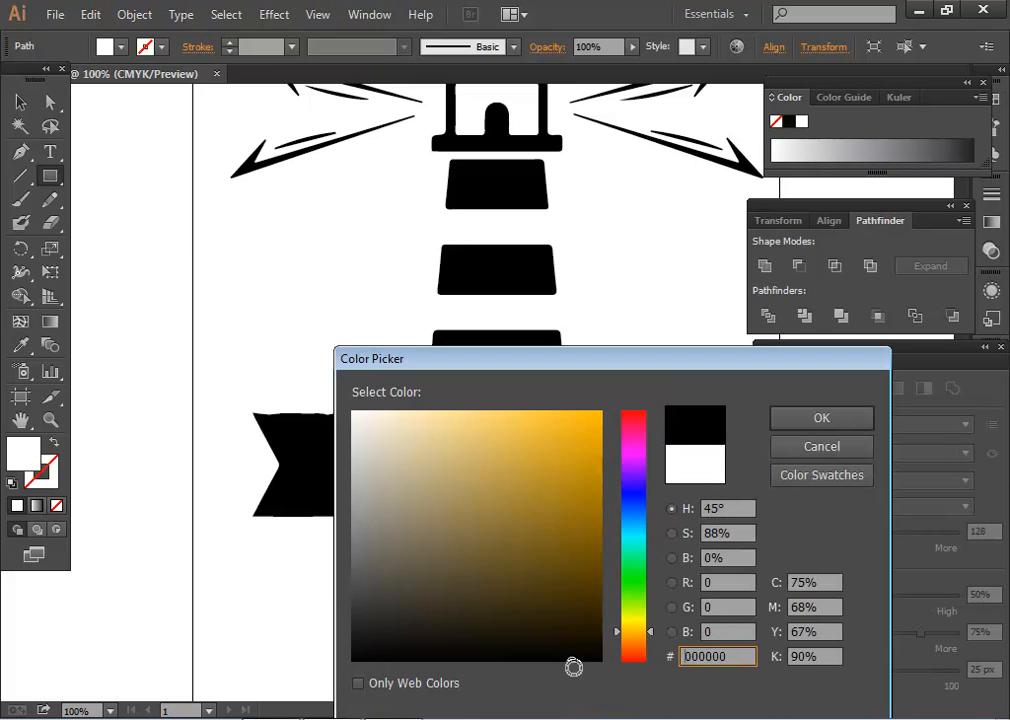
{"action": "left_click", "coordinate": [822, 420]}
Delete the large white background compound path behind the lighthouse, undoing the accidental move of it.
{"action": "left_click", "coordinate": [20, 102]}
{"action": "key", "text": "ctrl+a"}
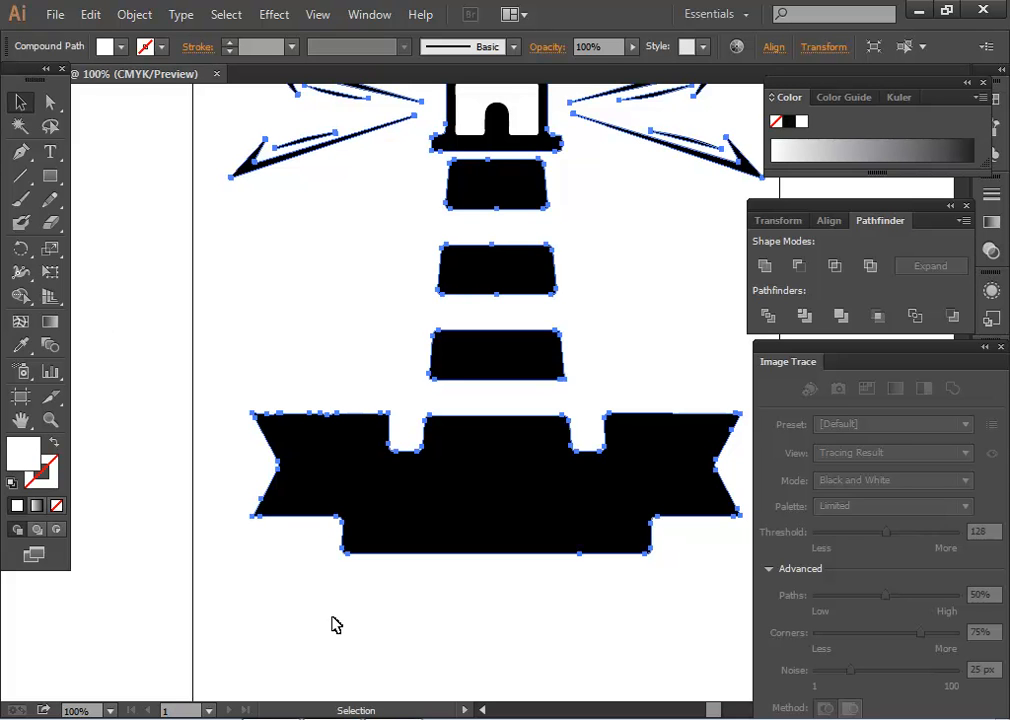
{"action": "mouse_move", "coordinate": [493, 606]}
{"action": "left_mouse_down"}
{"action": "mouse_move", "coordinate": [534, 532]}
{"action": "mouse_move", "coordinate": [520, 636]}
{"action": "left_mouse_up"}
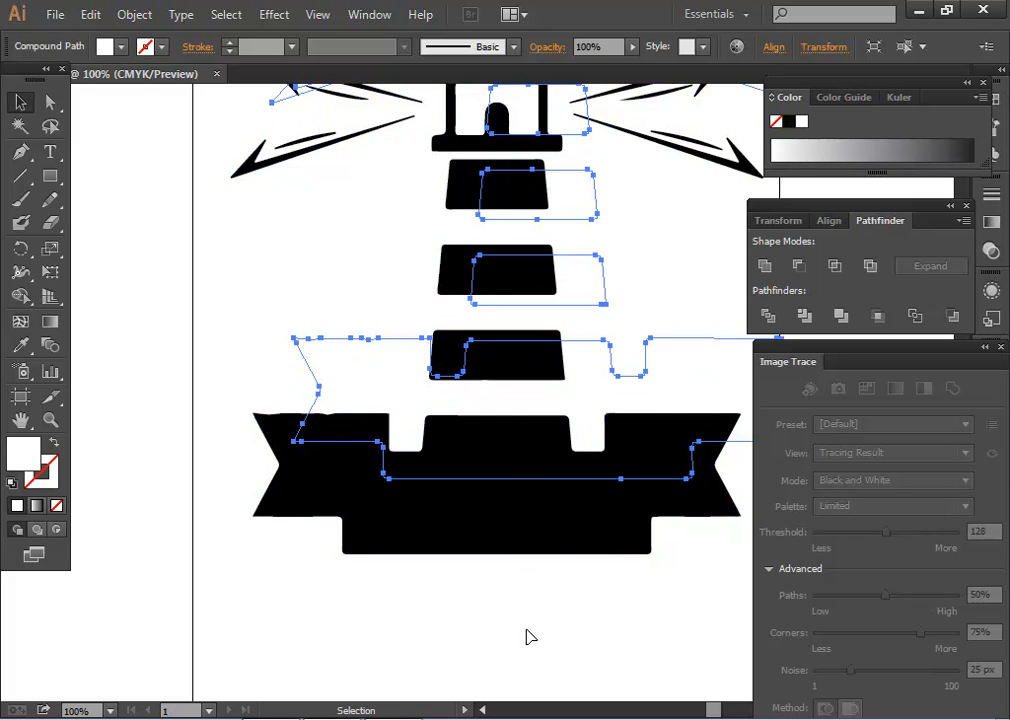
{"action": "key", "text": "ctrl+z"}
{"action": "scroll", "coordinate": [536, 547], "scroll_direction": "down", "scroll_amount": 2}
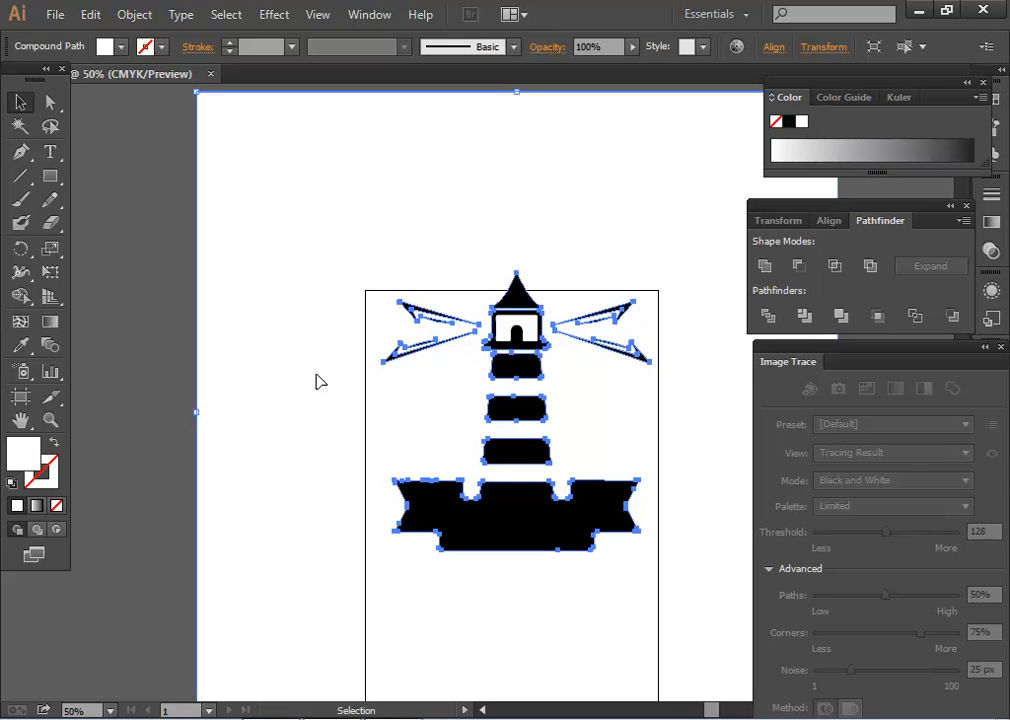
{"action": "left_click", "coordinate": [331, 239]}
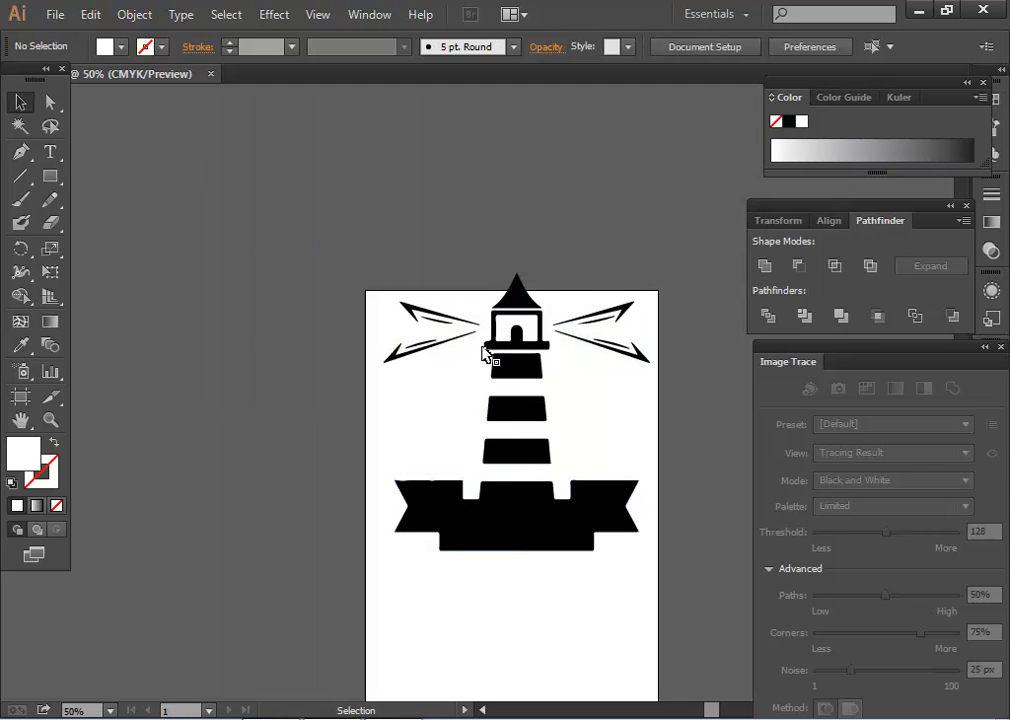
Try uniting the ribbon with the rectangle covering its lettering, check the merged shape, and undo the union.
{"action": "left_click", "coordinate": [533, 535]}
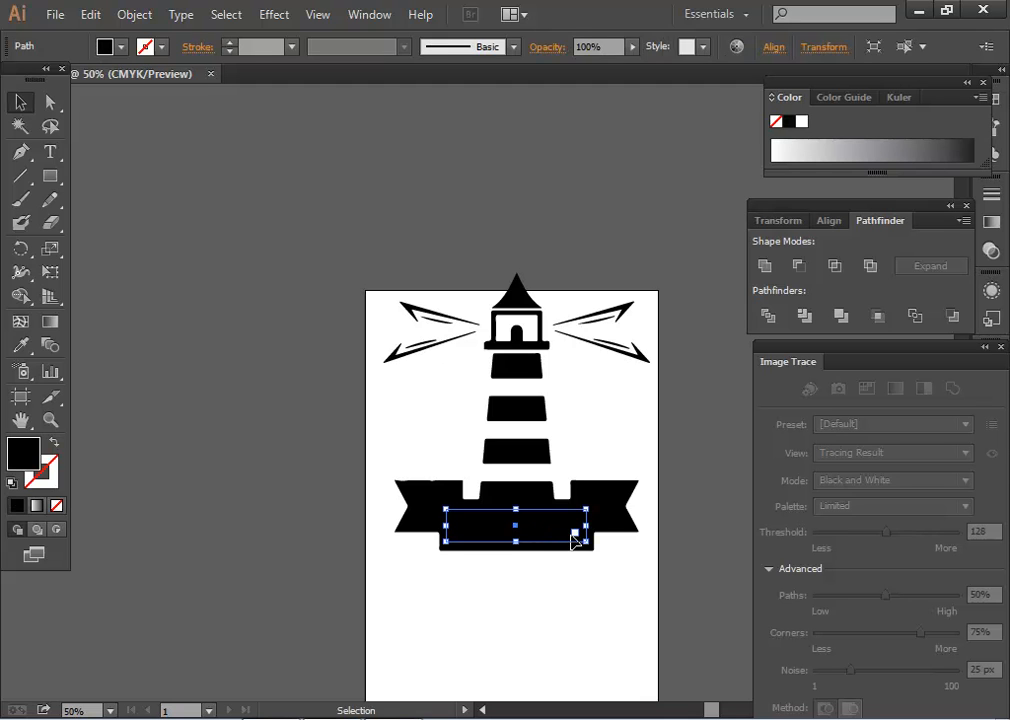
{"action": "left_click", "coordinate": [565, 631]}
{"action": "left_click_drag", "start_coordinate": [497, 569], "coordinate": [587, 532]}
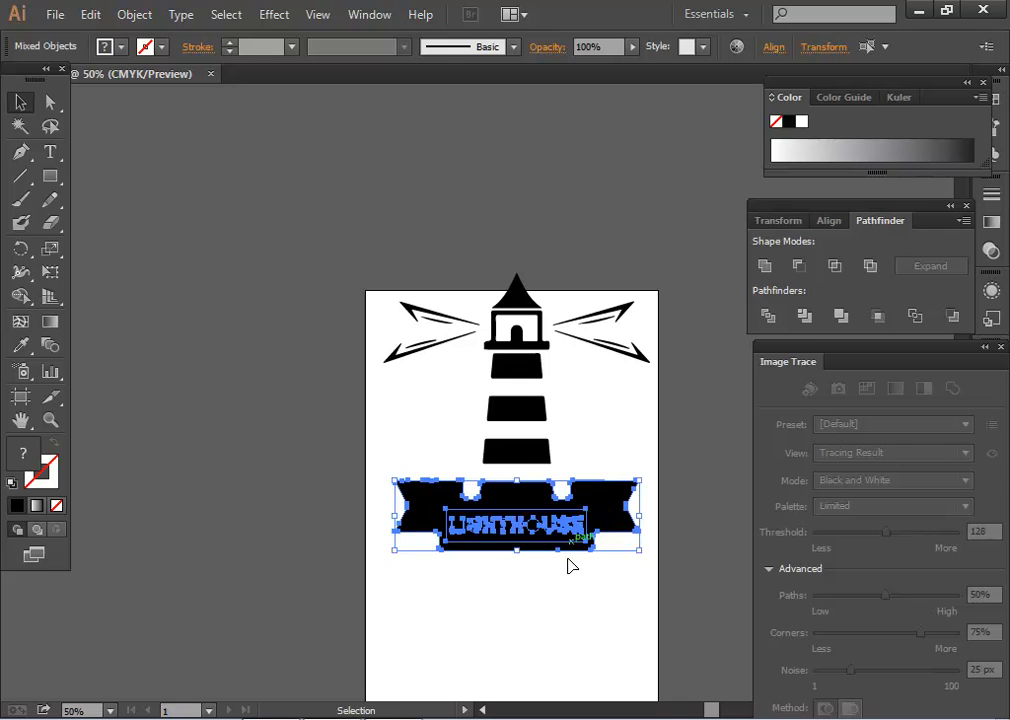
{"action": "left_click", "coordinate": [570, 563]}
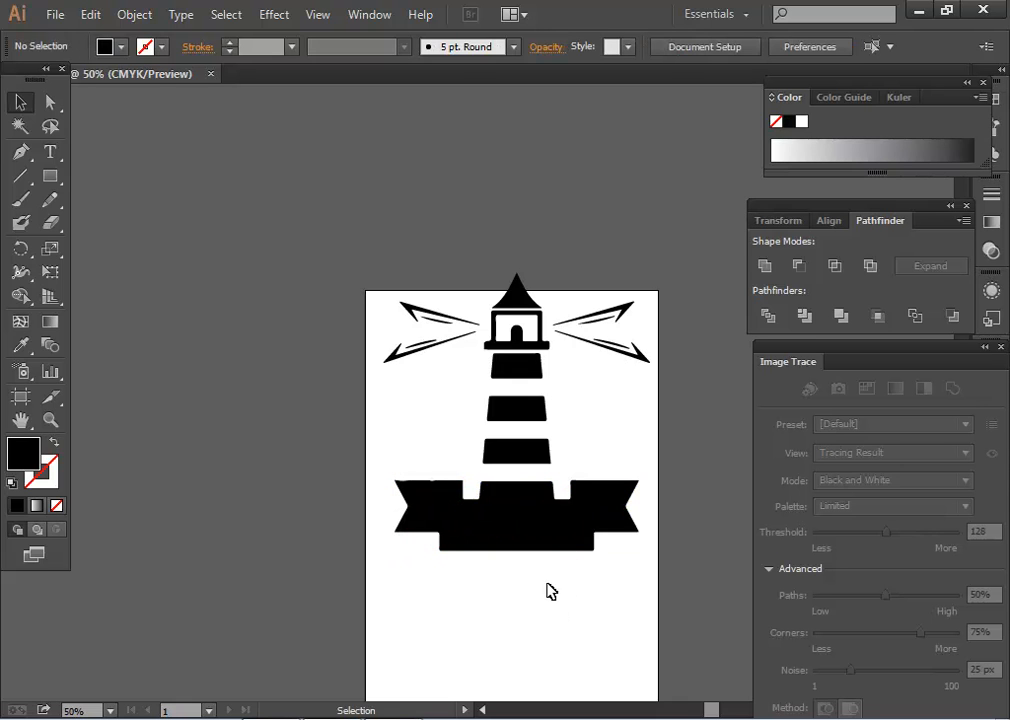
{"action": "left_click_drag", "start_coordinate": [512, 594], "coordinate": [585, 508]}
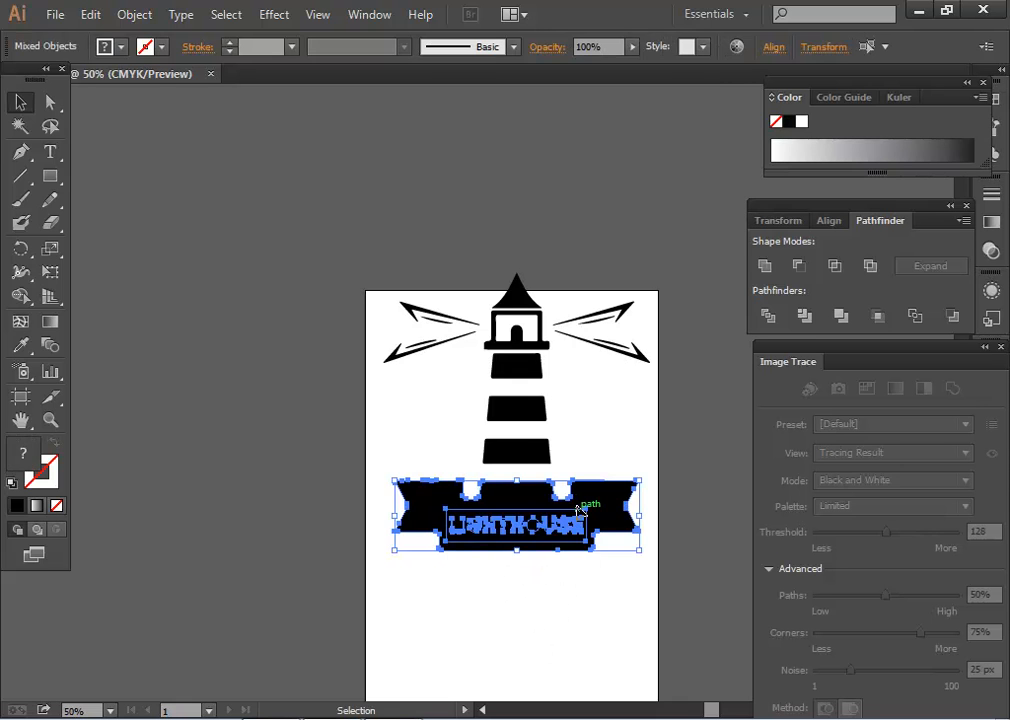
{"action": "left_click", "coordinate": [767, 270]}
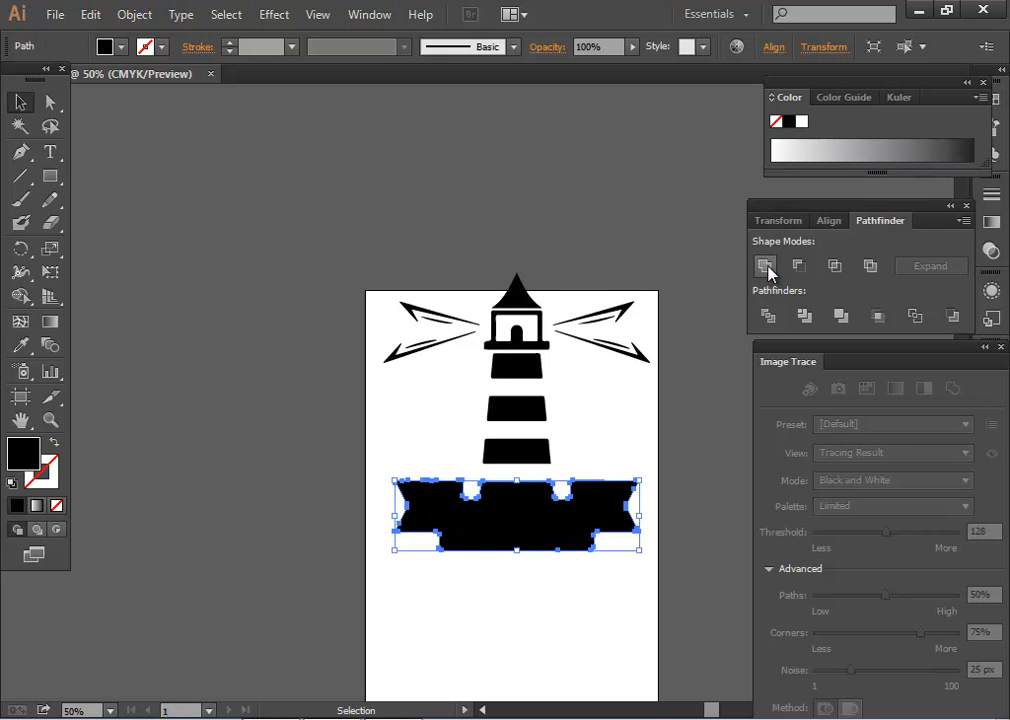
{"action": "left_click", "coordinate": [593, 640]}
{"action": "left_click", "coordinate": [540, 522]}
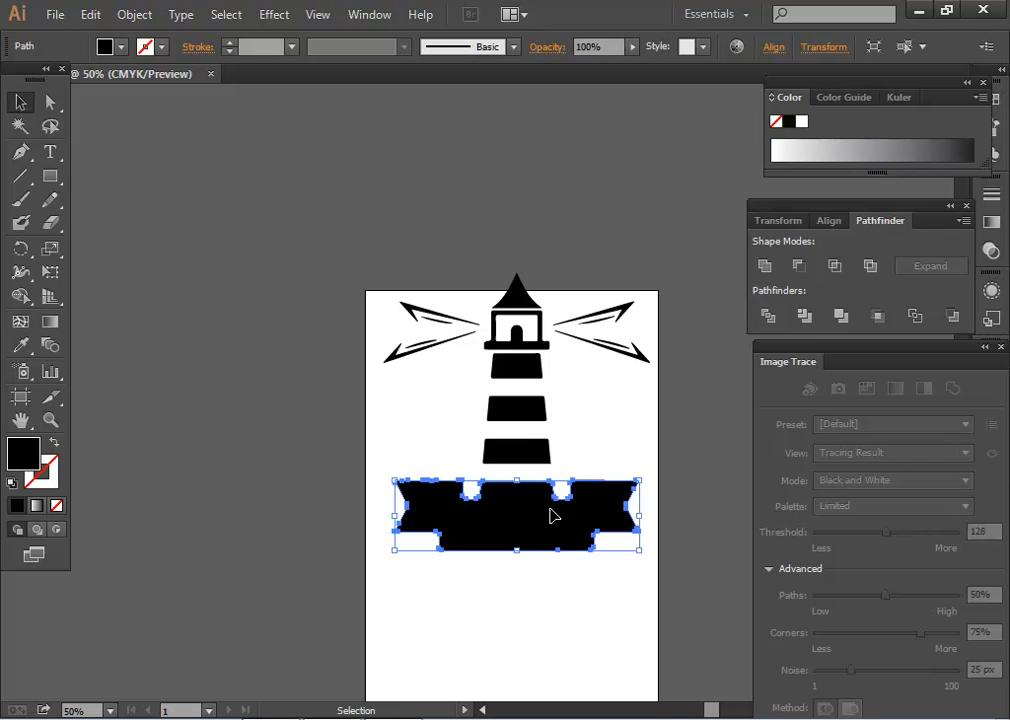
{"action": "left_click", "coordinate": [538, 616]}
{"action": "left_click", "coordinate": [521, 545]}
{"action": "left_click", "coordinate": [588, 634]}
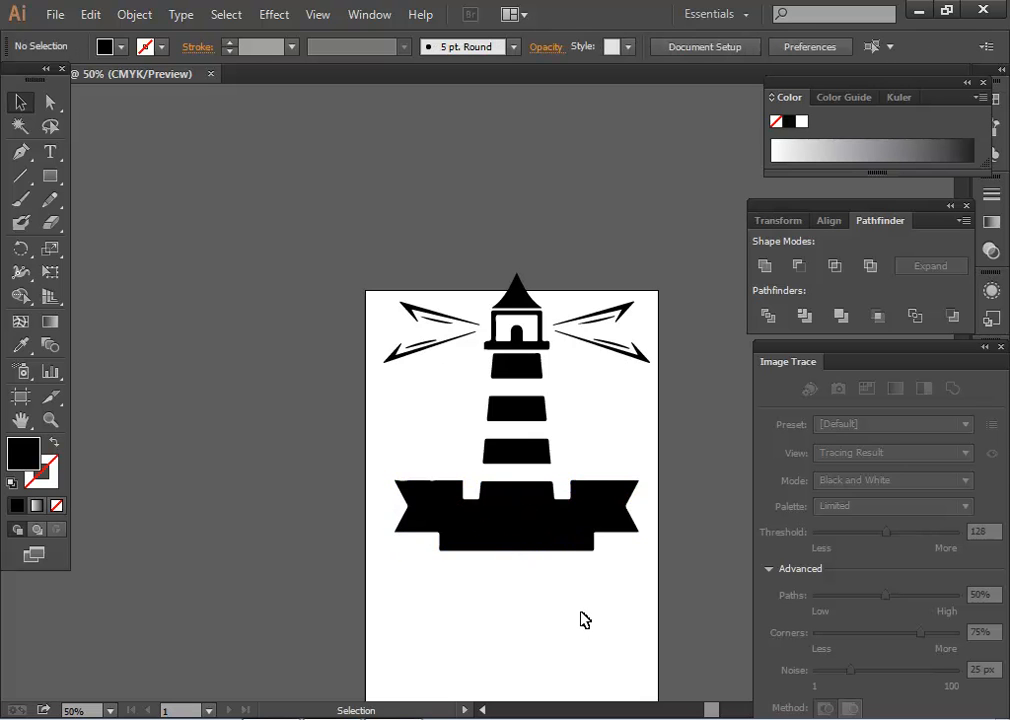
{"action": "key", "text": "ctrl+z"}
Merge the ribbon, its letter pieces and the covering rectangle into one shape with Pathfinder Unite.
{"action": "left_click", "coordinate": [578, 613]}
{"action": "left_click_drag", "start_coordinate": [534, 538], "coordinate": [565, 530]}
{"action": "left_click", "coordinate": [552, 655]}
{"action": "left_click_drag", "start_coordinate": [447, 568], "coordinate": [590, 512]}
{"action": "left_click", "coordinate": [764, 266]}
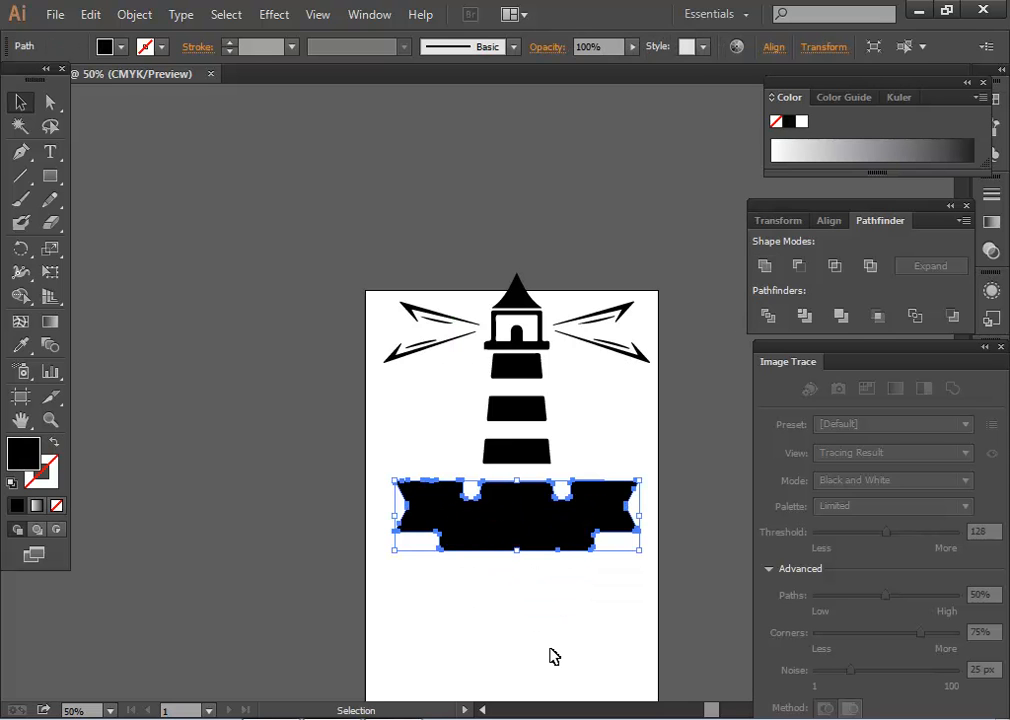
{"action": "left_click", "coordinate": [555, 655]}
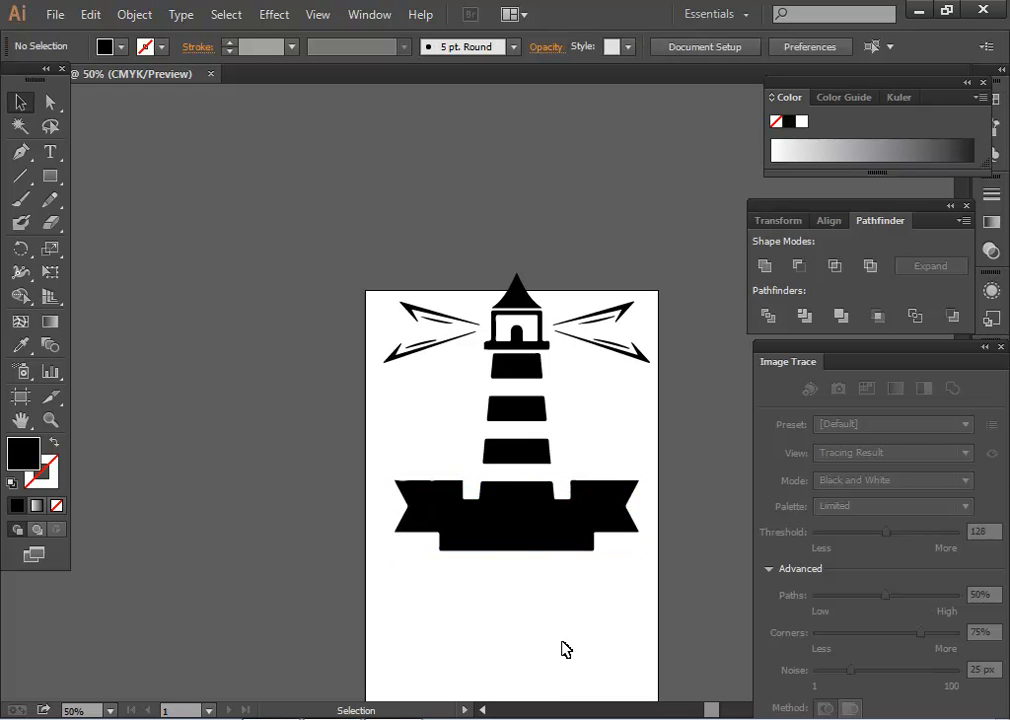
Fill the merged ribbon with orange F7B600, switching its color mode from grayscale to RGB.
{"action": "left_click", "coordinate": [505, 521]}
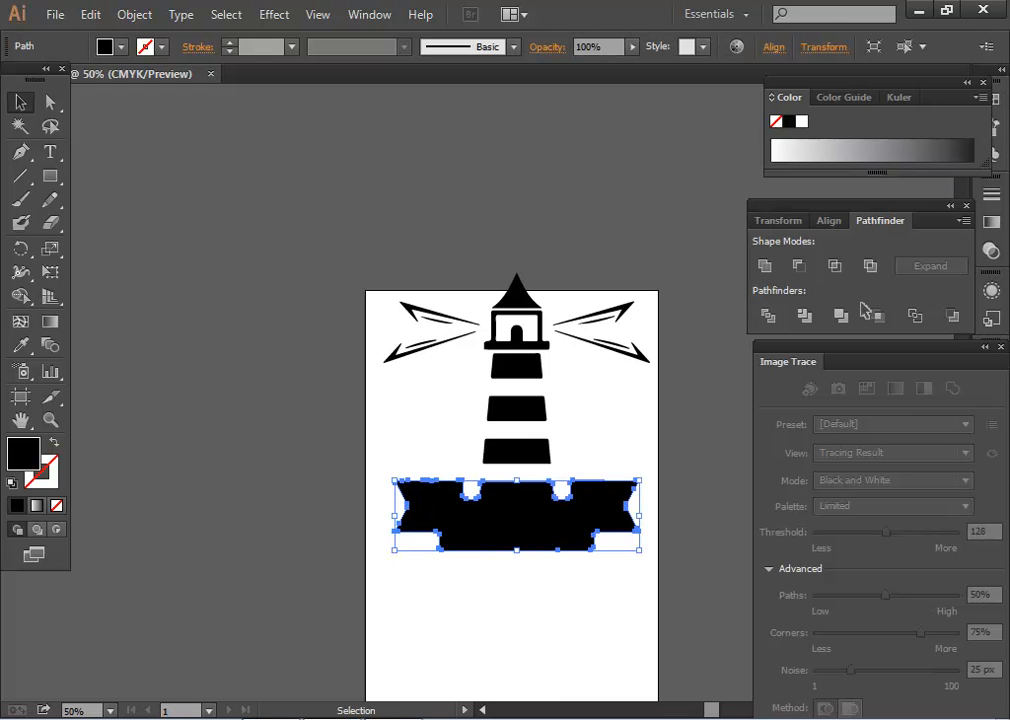
{"action": "double_click", "coordinate": [28, 457]}
{"action": "left_click", "coordinate": [600, 419]}
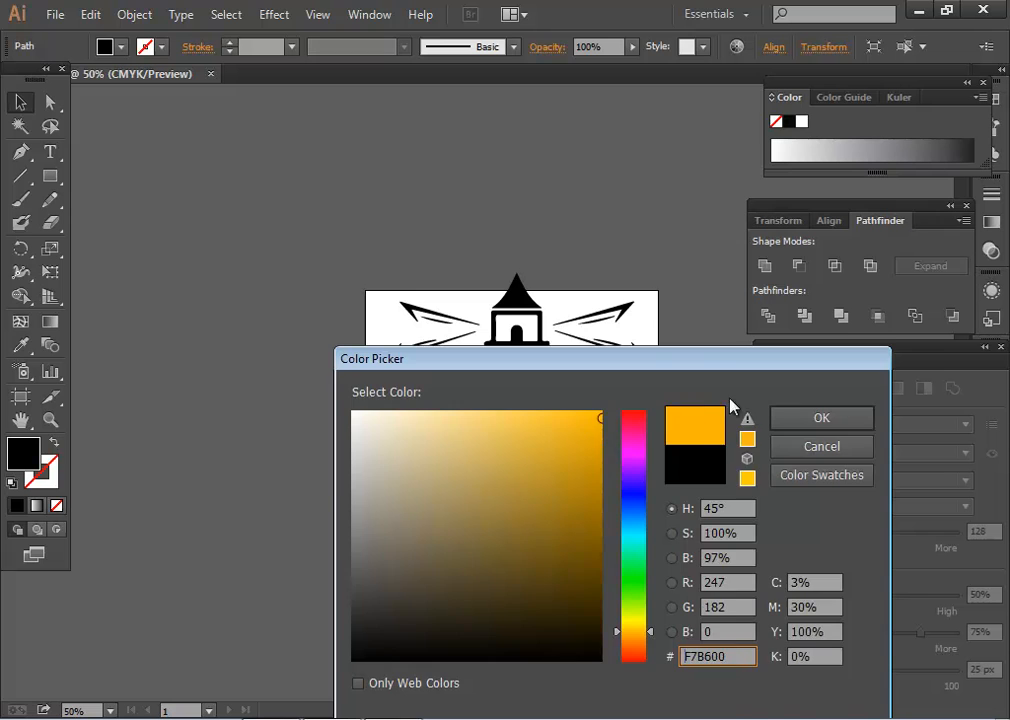
{"action": "left_click", "coordinate": [820, 417]}
{"action": "left_click", "coordinate": [982, 100]}
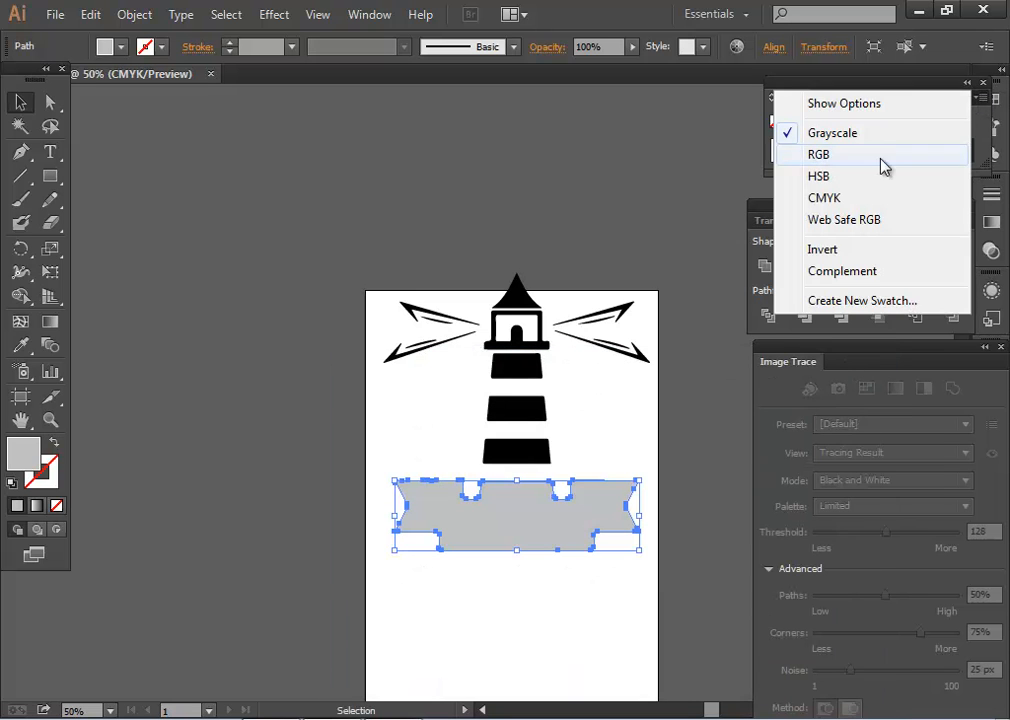
{"action": "left_click", "coordinate": [868, 158]}
{"action": "left_click", "coordinate": [597, 648]}
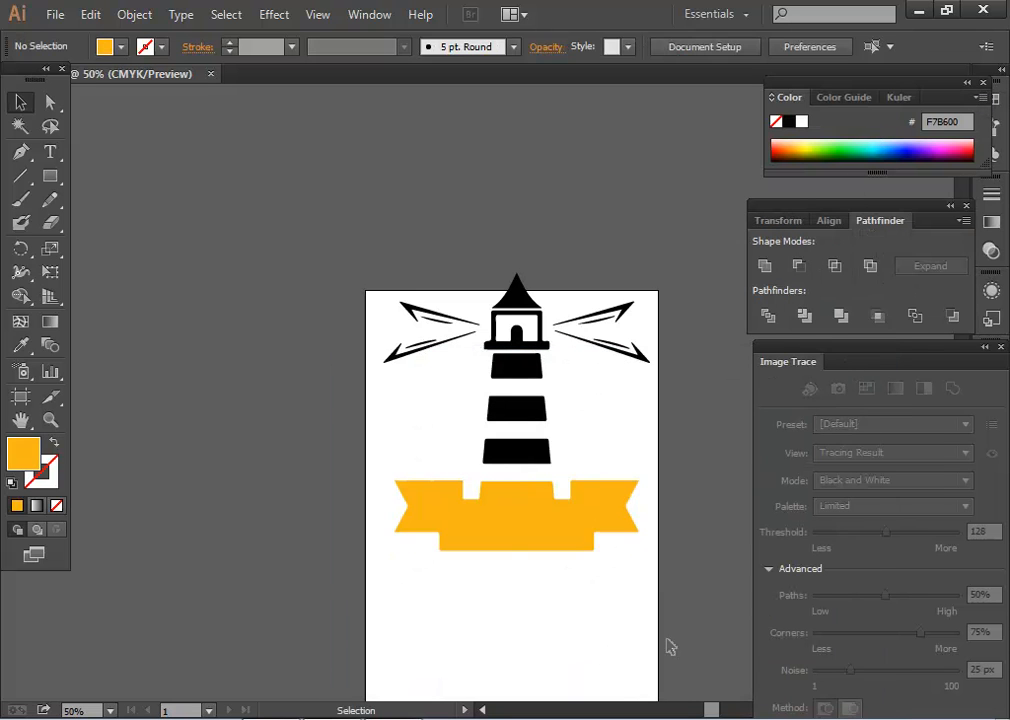
Fill the light beams to the right of the lantern room with magenta F408F4 in RGB color mode.
{"action": "left_click", "coordinate": [620, 346]}
{"action": "left_click_drag", "start_coordinate": [593, 293], "coordinate": [673, 392]}
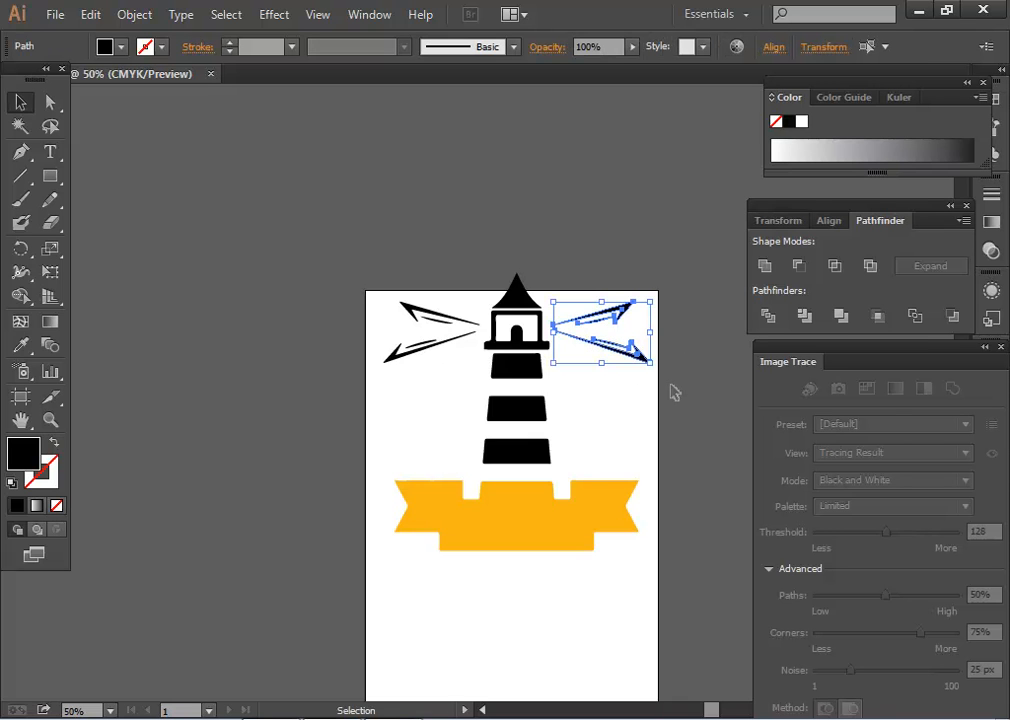
{"action": "double_click", "coordinate": [24, 453]}
{"action": "left_click_drag", "start_coordinate": [627, 516], "coordinate": [633, 453]}
{"action": "left_click", "coordinate": [594, 421]}
{"action": "left_click", "coordinate": [812, 420]}
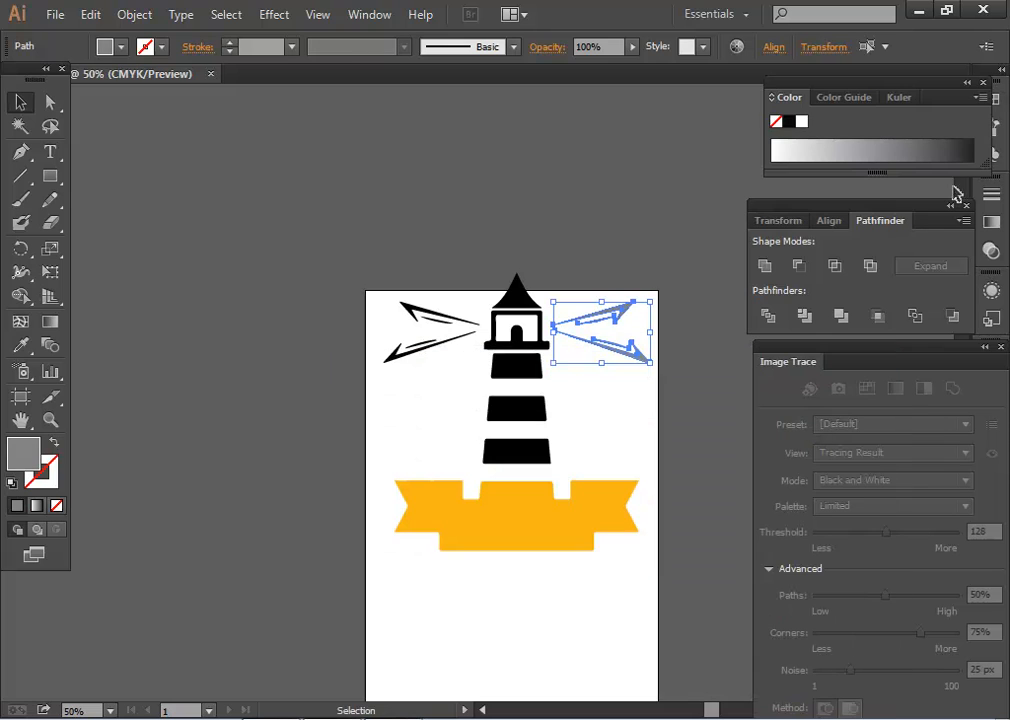
{"action": "left_click", "coordinate": [978, 97]}
{"action": "left_click", "coordinate": [913, 153]}
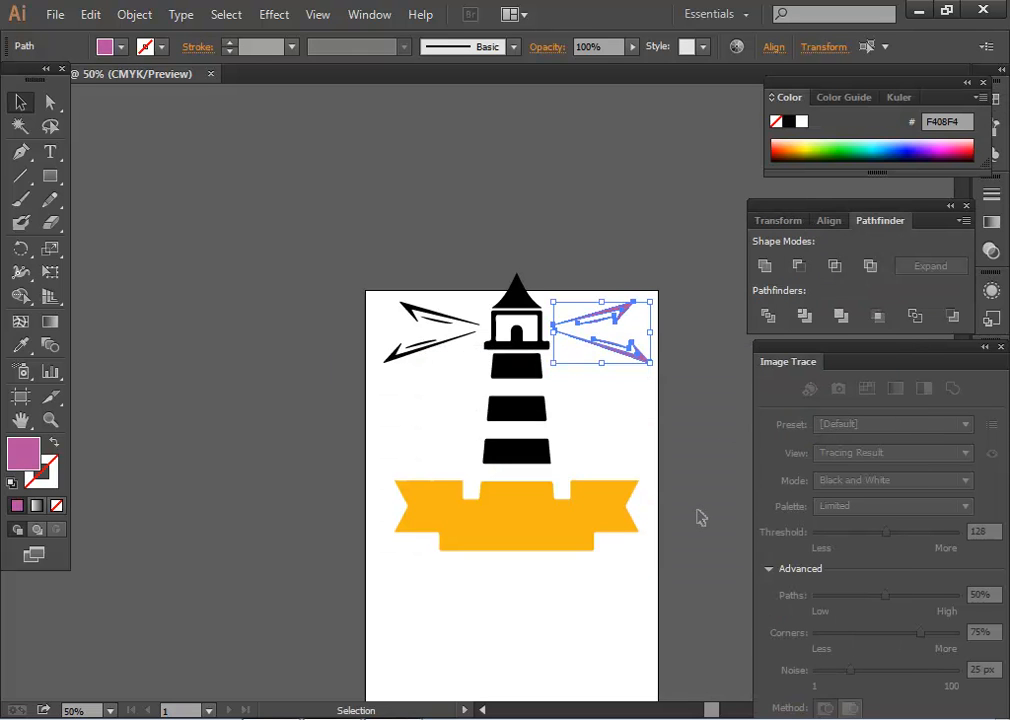
{"action": "left_click", "coordinate": [648, 405]}
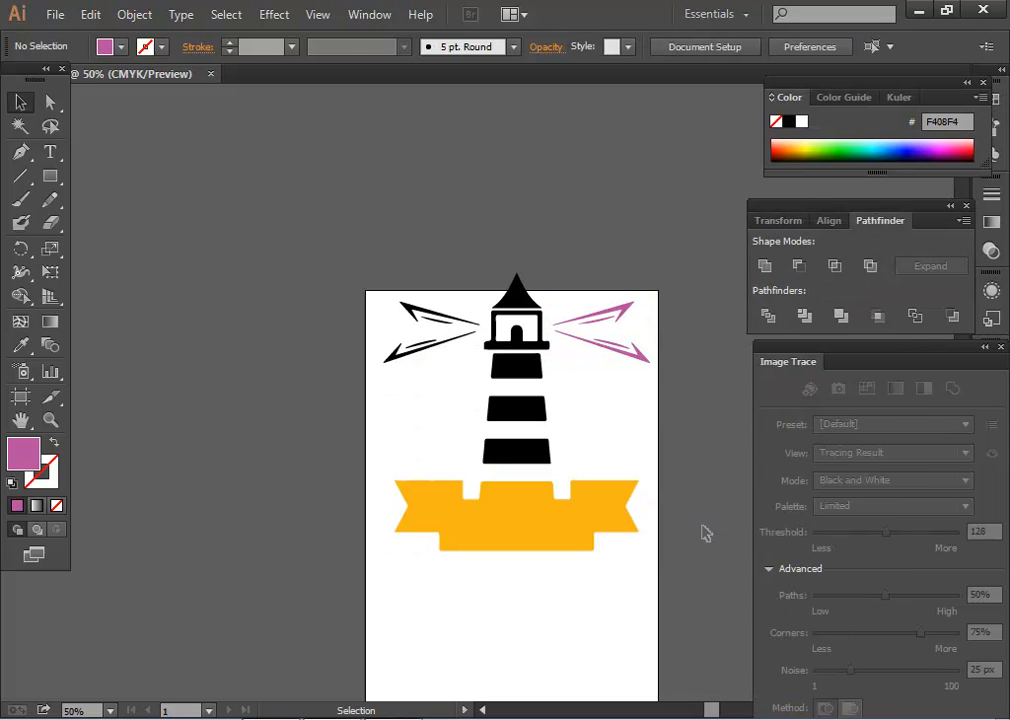
Scale the whole lighthouse logo down to a small size, and delete it from the artboard.
{"action": "left_click_drag", "start_coordinate": [388, 280], "coordinate": [629, 464]}
{"action": "left_click", "coordinate": [607, 648]}
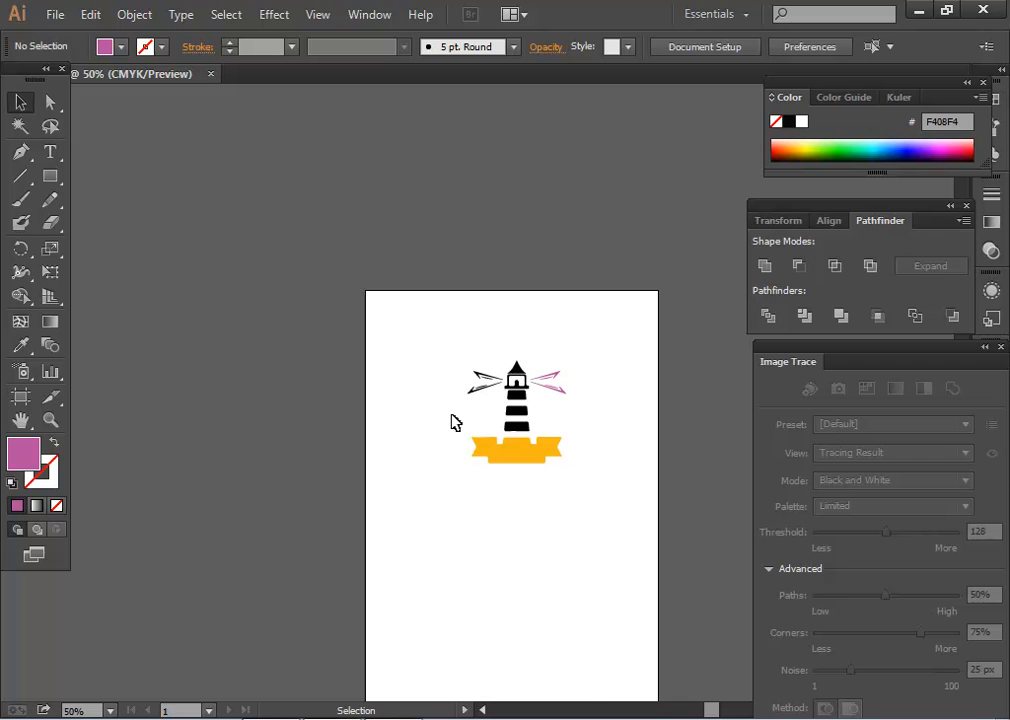
{"action": "left_click_drag", "start_coordinate": [465, 371], "coordinate": [675, 577]}
{"action": "key", "text": "Delete"}
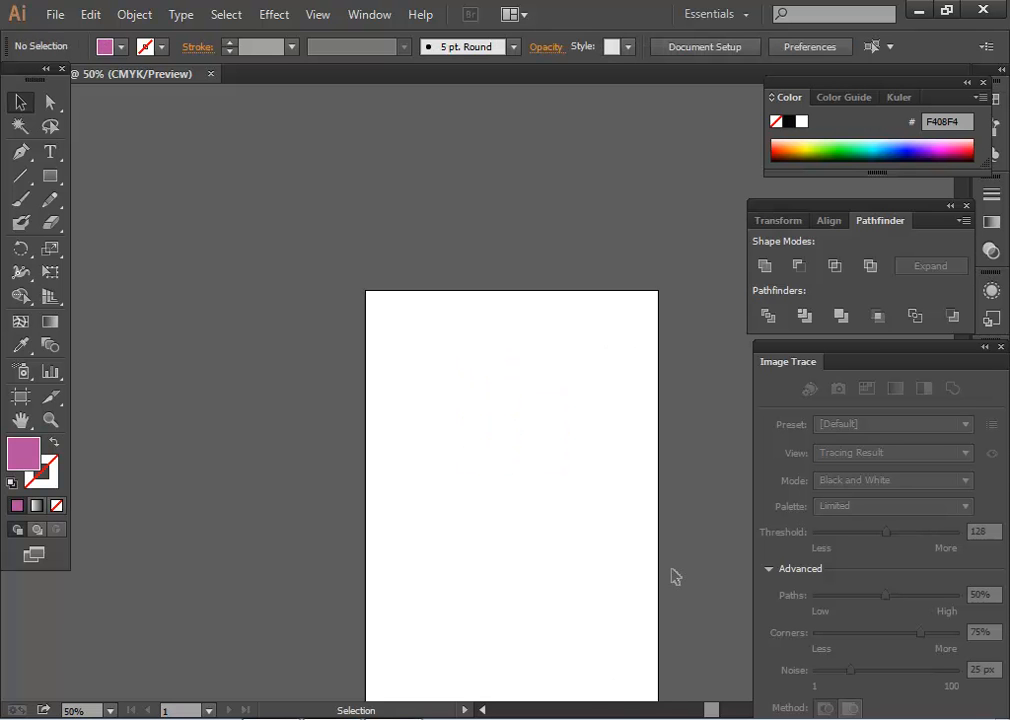
Switch to Chrome, clear the search text, and browse the lighthouse logo icon image results for another logo.
{"action": "left_click", "coordinate": [330, 717]}
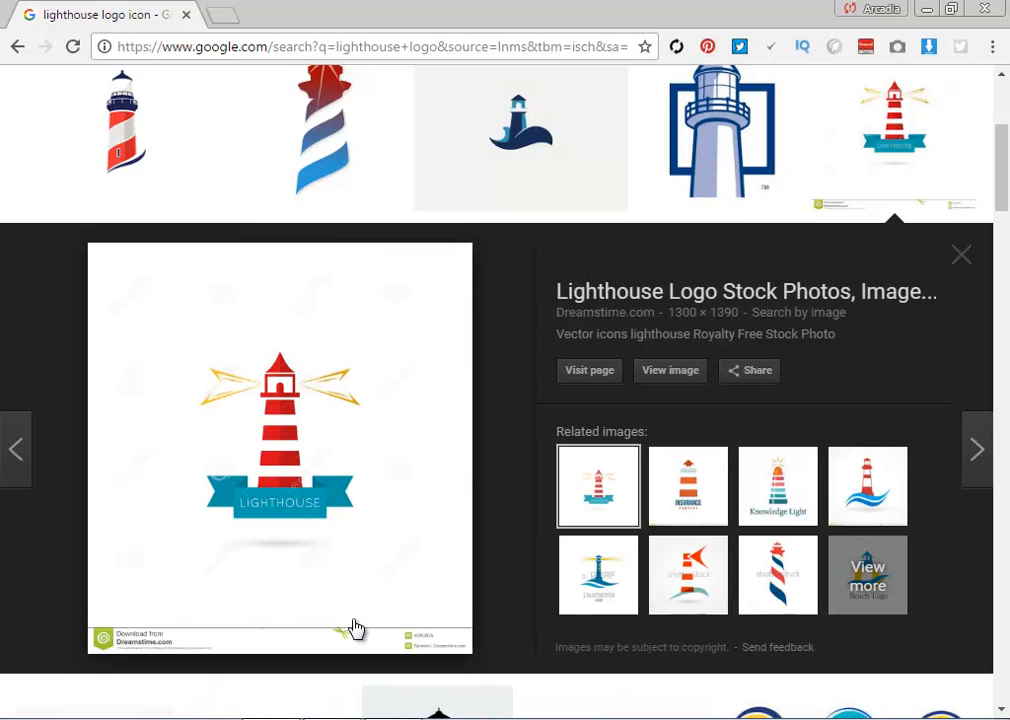
{"action": "scroll", "coordinate": [358, 628], "scroll_direction": "down", "scroll_amount": 5}
{"action": "scroll", "coordinate": [376, 623], "scroll_direction": "down", "scroll_amount": 4}
{"action": "scroll", "coordinate": [397, 595], "scroll_direction": "up", "scroll_amount": 10}
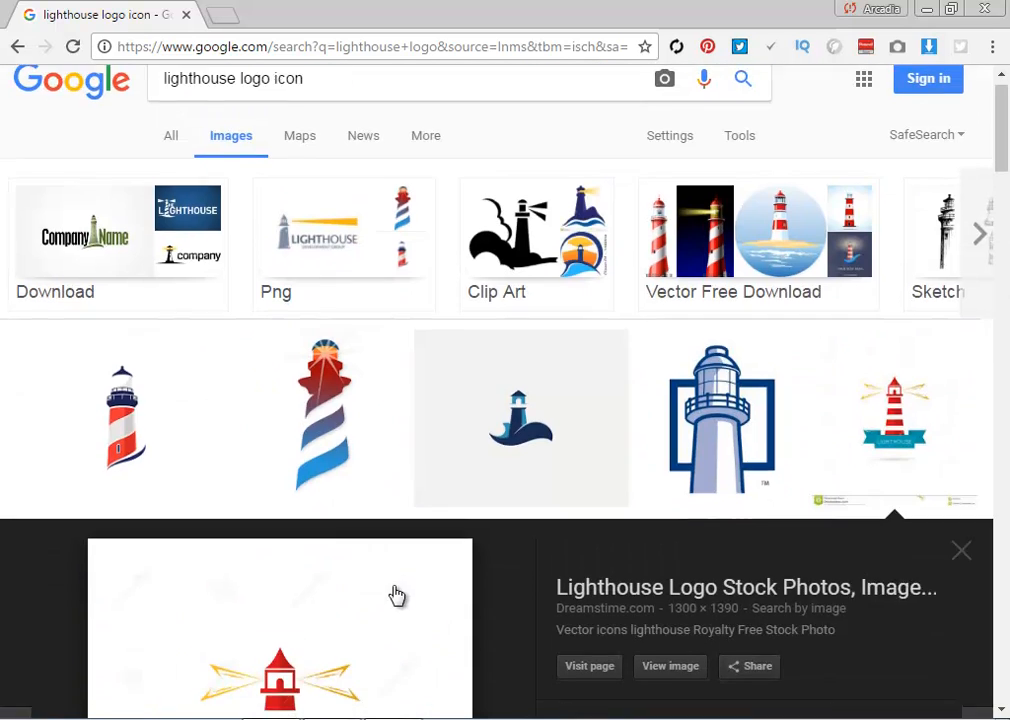
{"action": "left_click", "coordinate": [345, 103]}
{"action": "left_click_drag", "start_coordinate": [345, 103], "coordinate": [117, 143]}
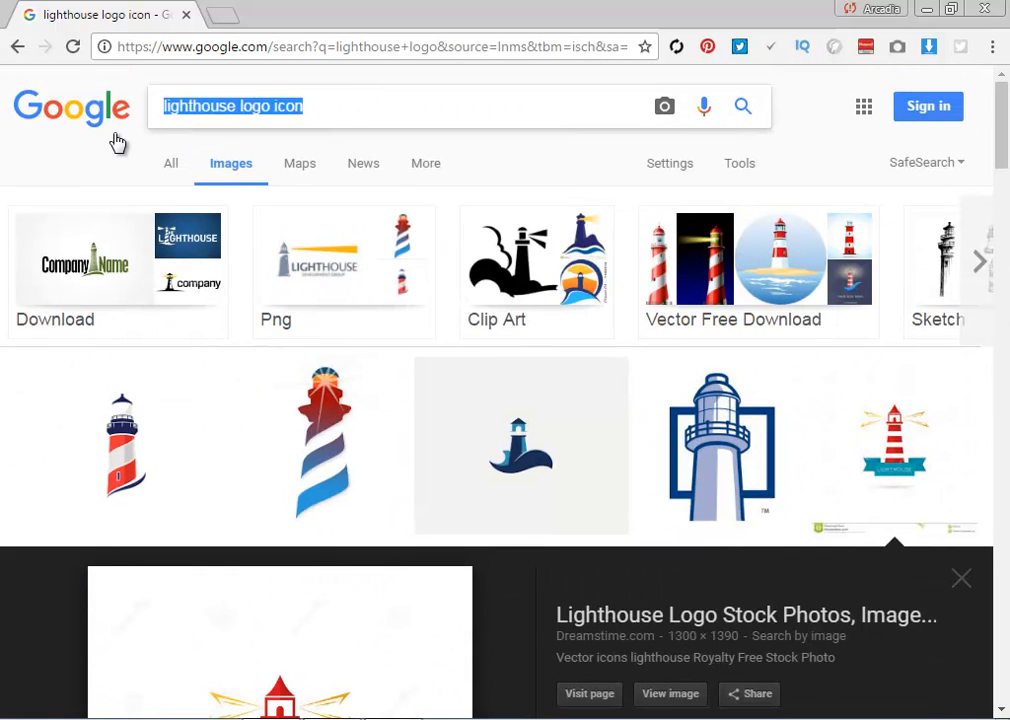
{"action": "key", "text": "ctrl+x"}
{"action": "scroll", "coordinate": [376, 352], "scroll_direction": "down", "scroll_amount": 7}
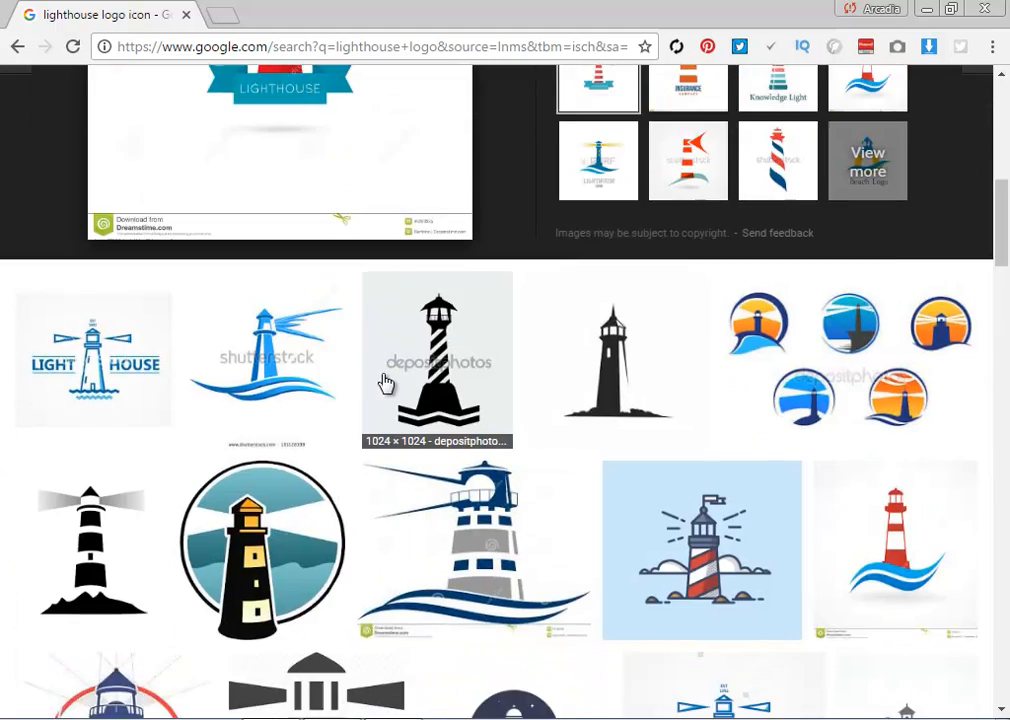
{"action": "scroll", "coordinate": [383, 383], "scroll_direction": "down", "scroll_amount": 4}
{"action": "scroll", "coordinate": [505, 493], "scroll_direction": "down", "scroll_amount": 3}
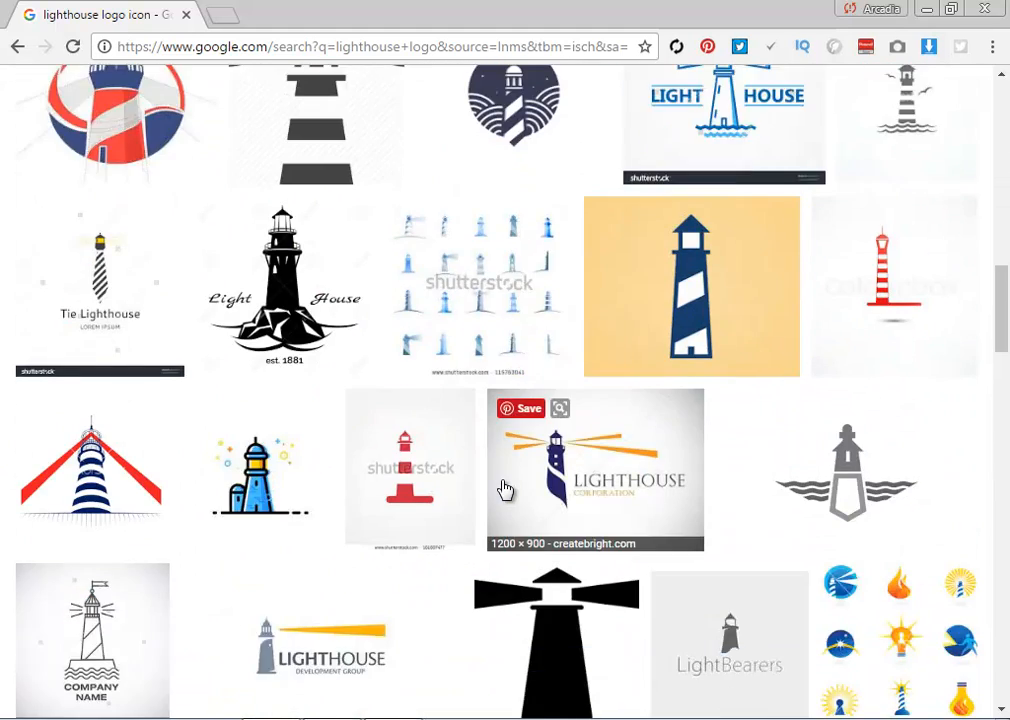
Open the preview of the black "Light House est. 1881" logo among the lighthouse image results.
{"action": "scroll", "coordinate": [505, 490], "scroll_direction": "down", "scroll_amount": 4}
{"action": "scroll", "coordinate": [654, 334], "scroll_direction": "up", "scroll_amount": 2}
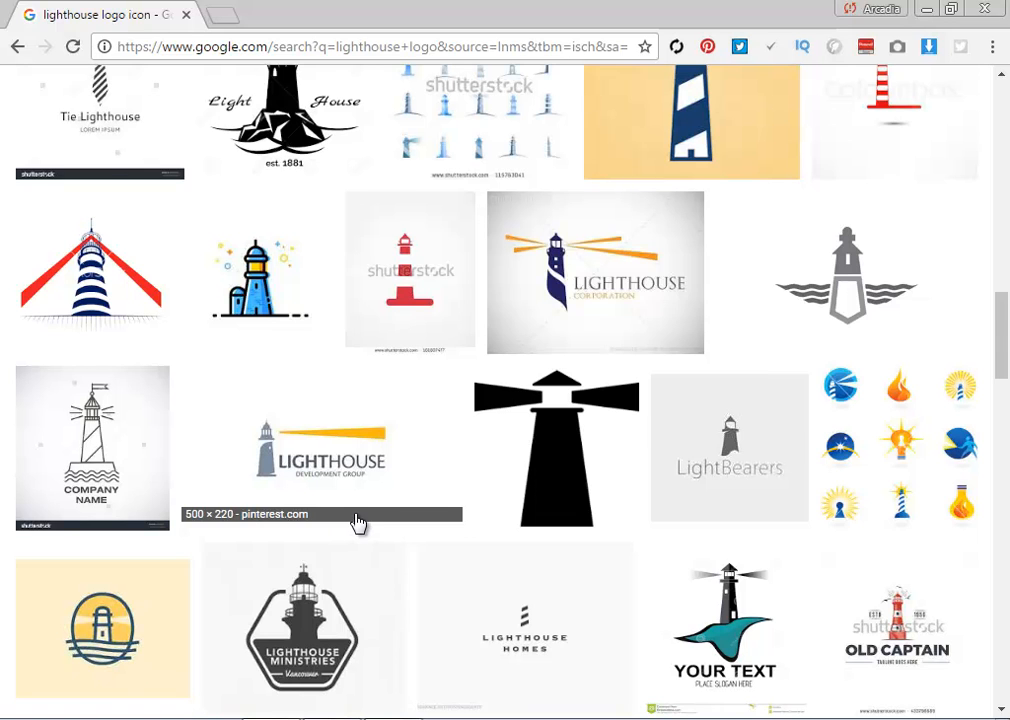
{"action": "scroll", "coordinate": [350, 524], "scroll_direction": "up", "scroll_amount": 1}
{"action": "left_click", "coordinate": [258, 180]}
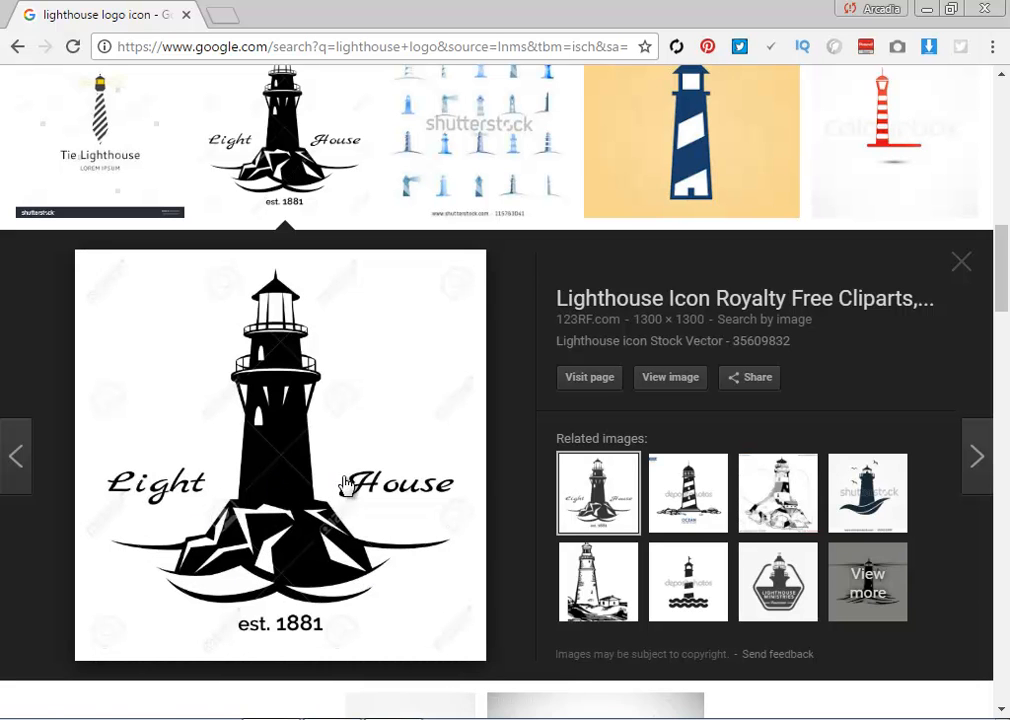
Look through the rest of the lighthouse logo image results for other usable designs.
{"action": "scroll", "coordinate": [364, 492], "scroll_direction": "down", "scroll_amount": 4}
{"action": "scroll", "coordinate": [364, 492], "scroll_direction": "down", "scroll_amount": 6}
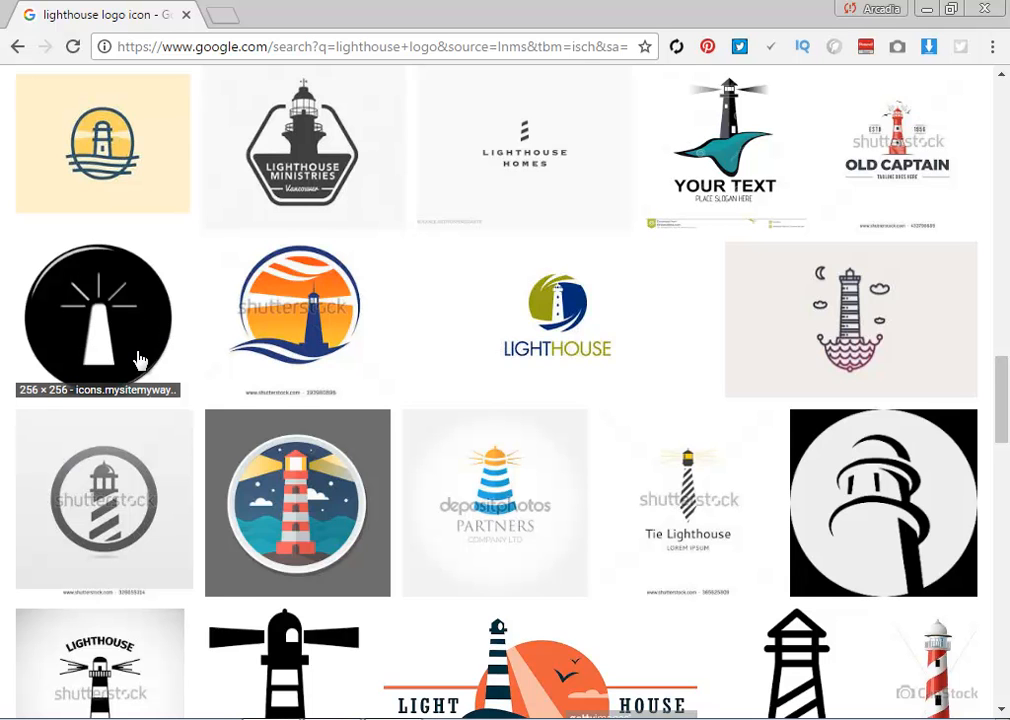
{"action": "scroll", "coordinate": [145, 368], "scroll_direction": "down", "scroll_amount": 5}
{"action": "scroll", "coordinate": [163, 395], "scroll_direction": "down", "scroll_amount": 1}
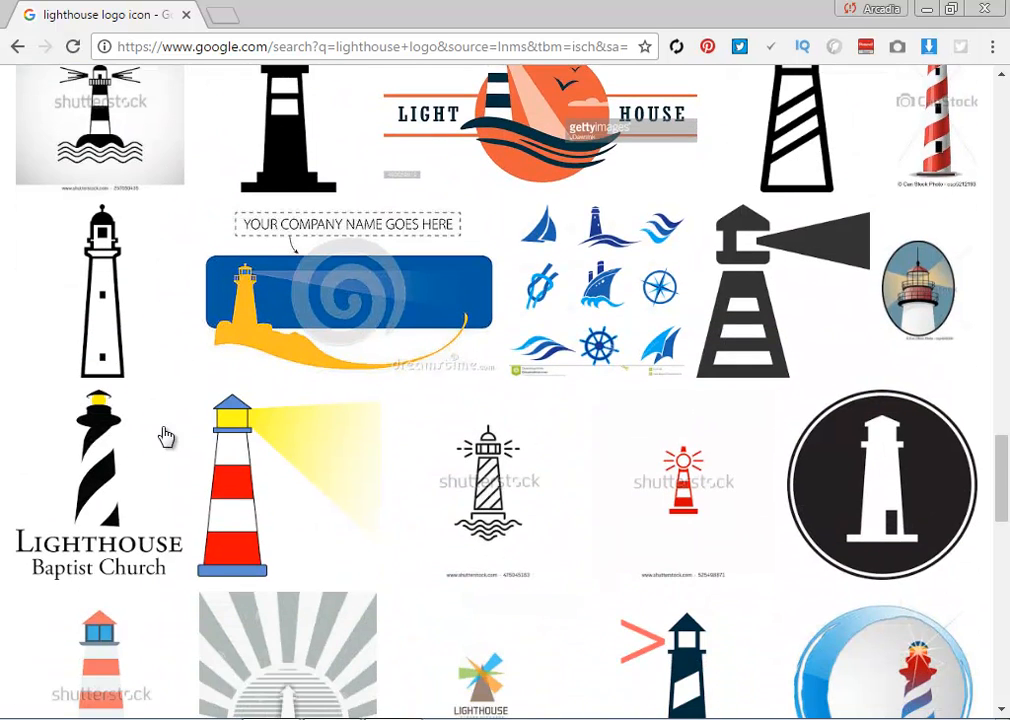
{"action": "scroll", "coordinate": [609, 541], "scroll_direction": "down", "scroll_amount": 5}
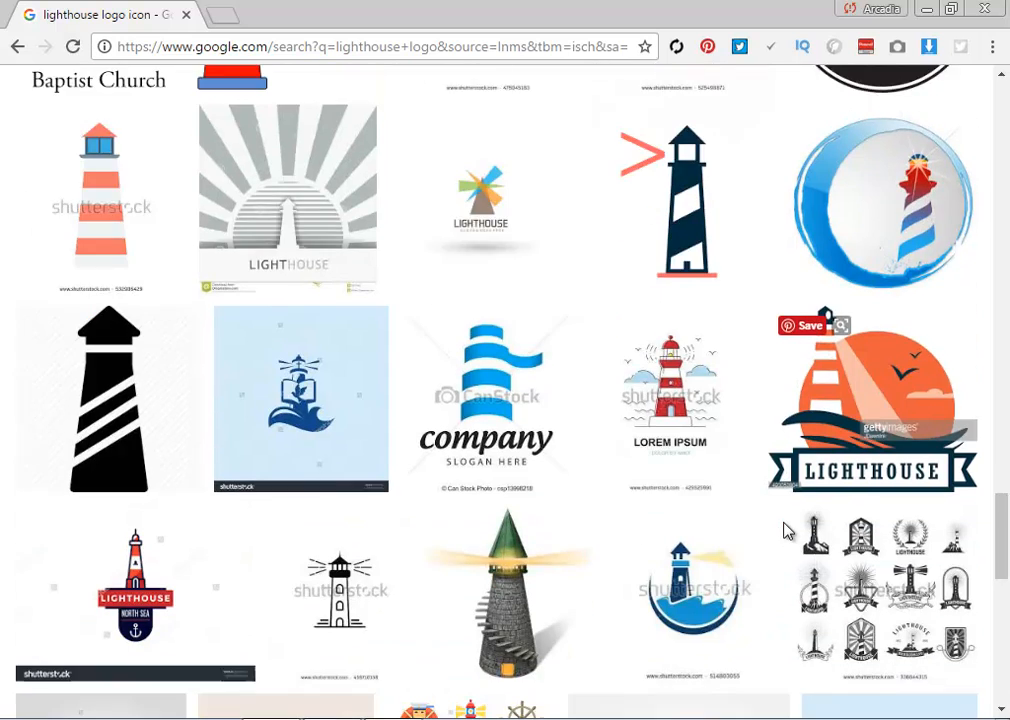
{"action": "scroll", "coordinate": [787, 532], "scroll_direction": "down", "scroll_amount": 2}
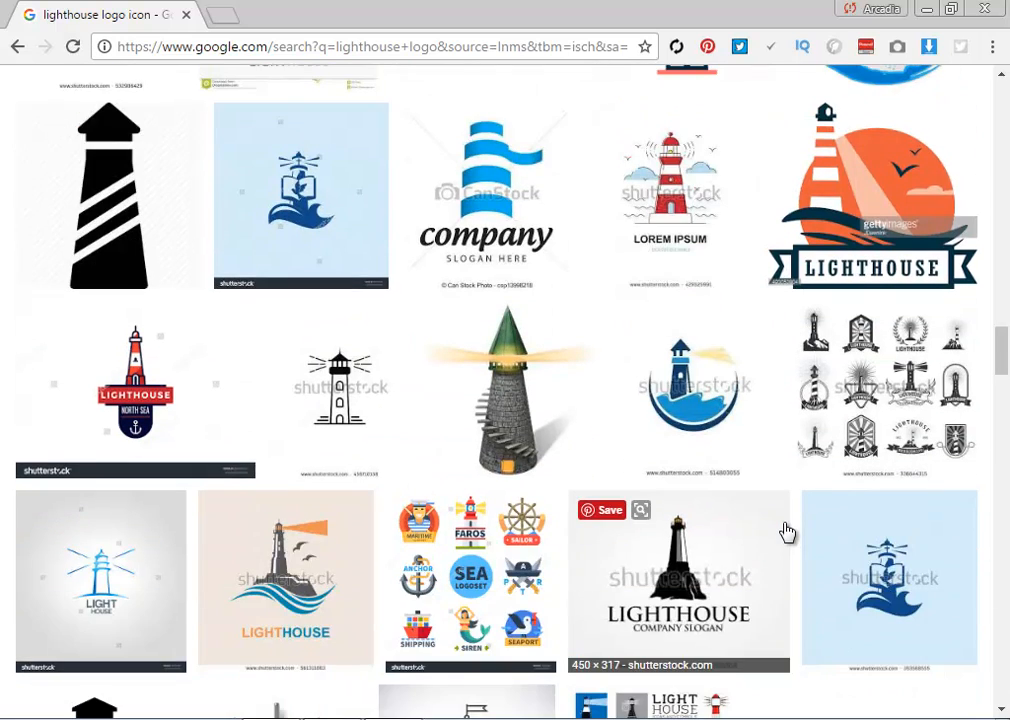
{"action": "scroll", "coordinate": [780, 530], "scroll_direction": "up", "scroll_amount": 12}
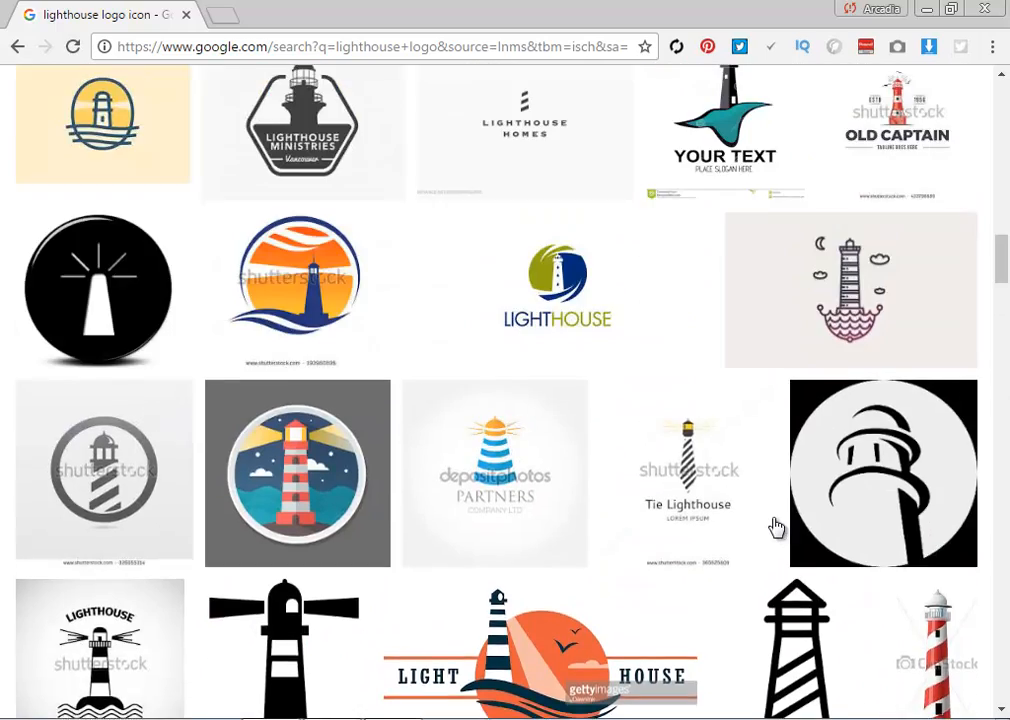
{"action": "scroll", "coordinate": [776, 527], "scroll_direction": "up", "scroll_amount": 3}
{"action": "scroll", "coordinate": [770, 527], "scroll_direction": "up", "scroll_amount": 2}
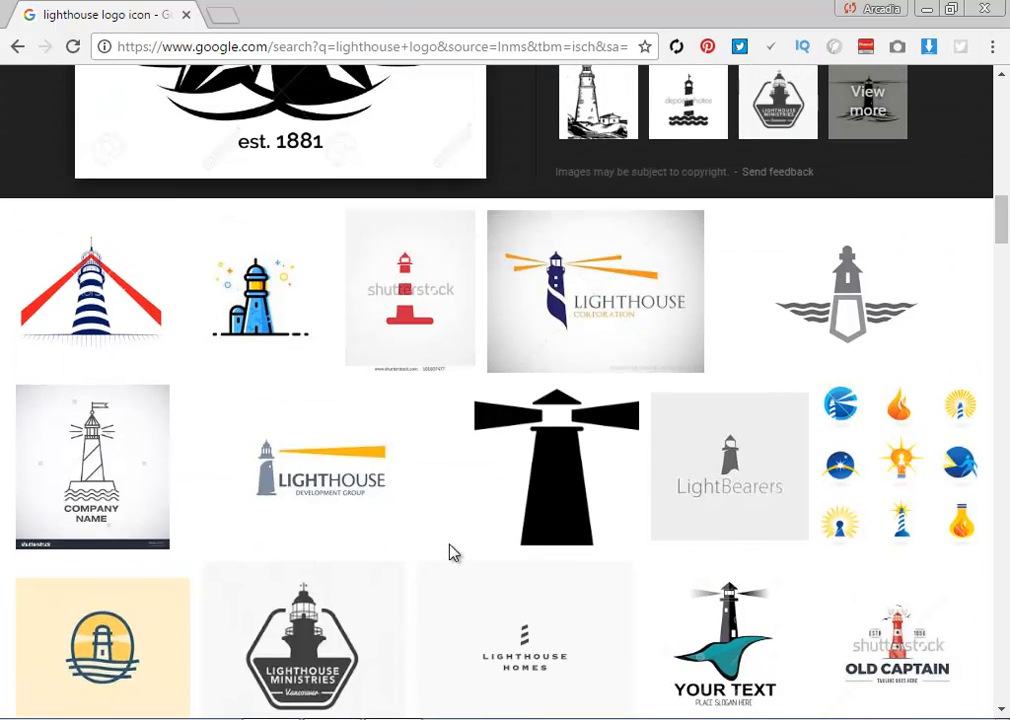
Copy the previewed black "Light House est. 1881" image from the search results.
{"action": "scroll", "coordinate": [450, 550], "scroll_direction": "up", "scroll_amount": 2}
{"action": "left_click", "coordinate": [451, 322]}
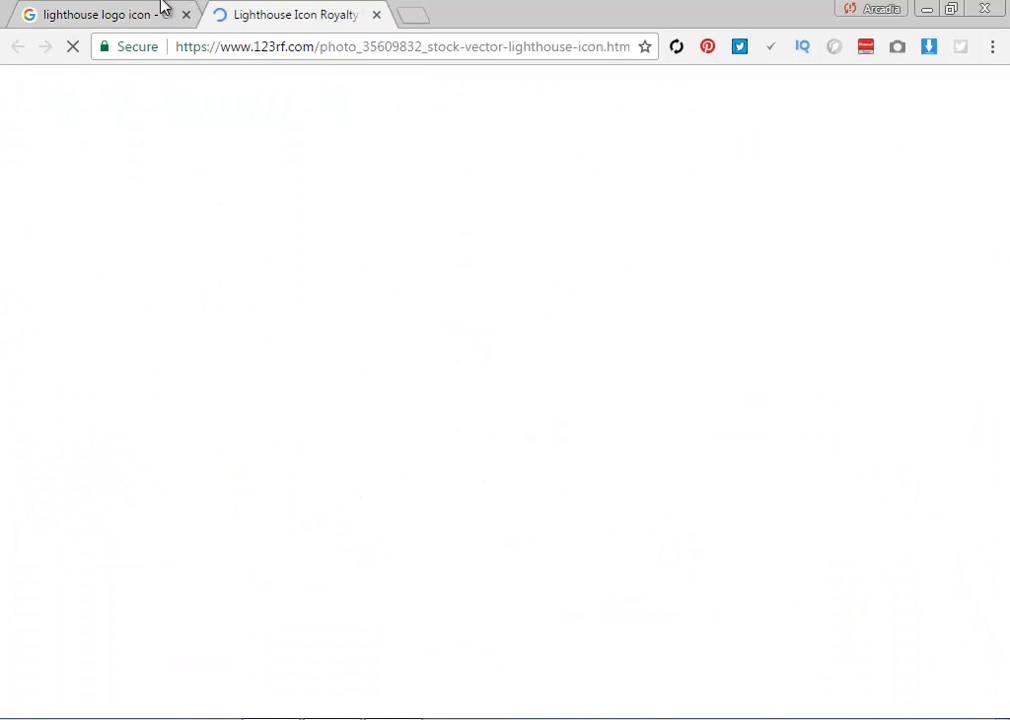
{"action": "left_click", "coordinate": [160, 10]}
{"action": "right_click", "coordinate": [447, 466]}
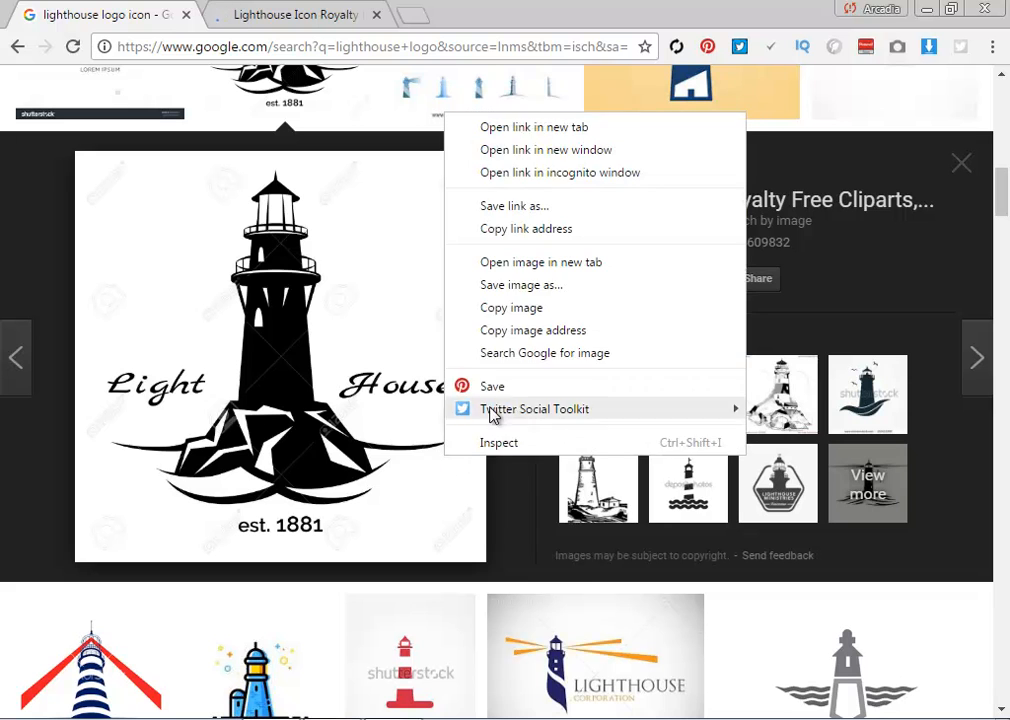
{"action": "left_click", "coordinate": [524, 303]}
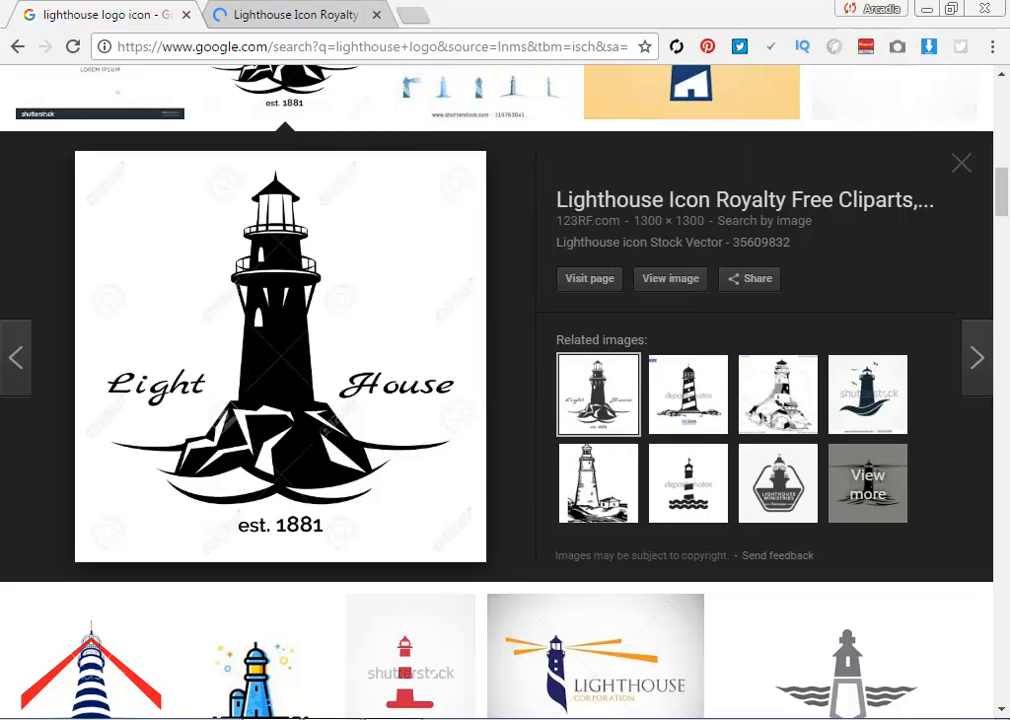
Switch to Illustrator and paste the copied lighthouse image into the document.
{"action": "key", "text": "alt+Tab"}
{"action": "left_click_drag", "start_coordinate": [516, 582], "coordinate": [458, 469]}
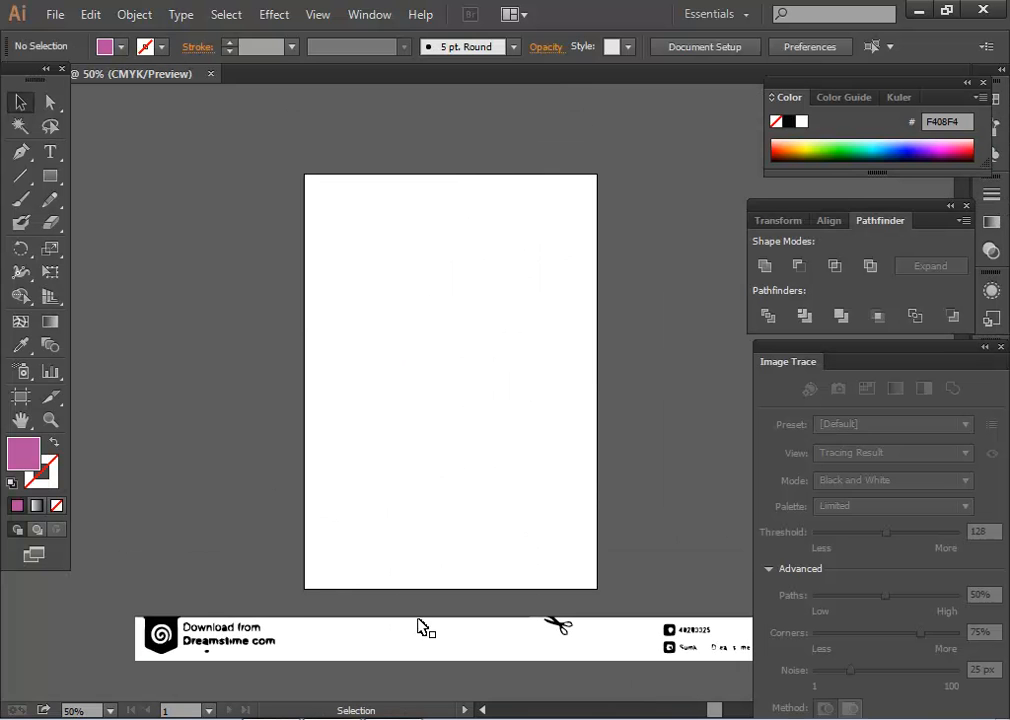
{"action": "key", "text": "ctrl+v"}
{"action": "key", "text": "ctrl+minus"}
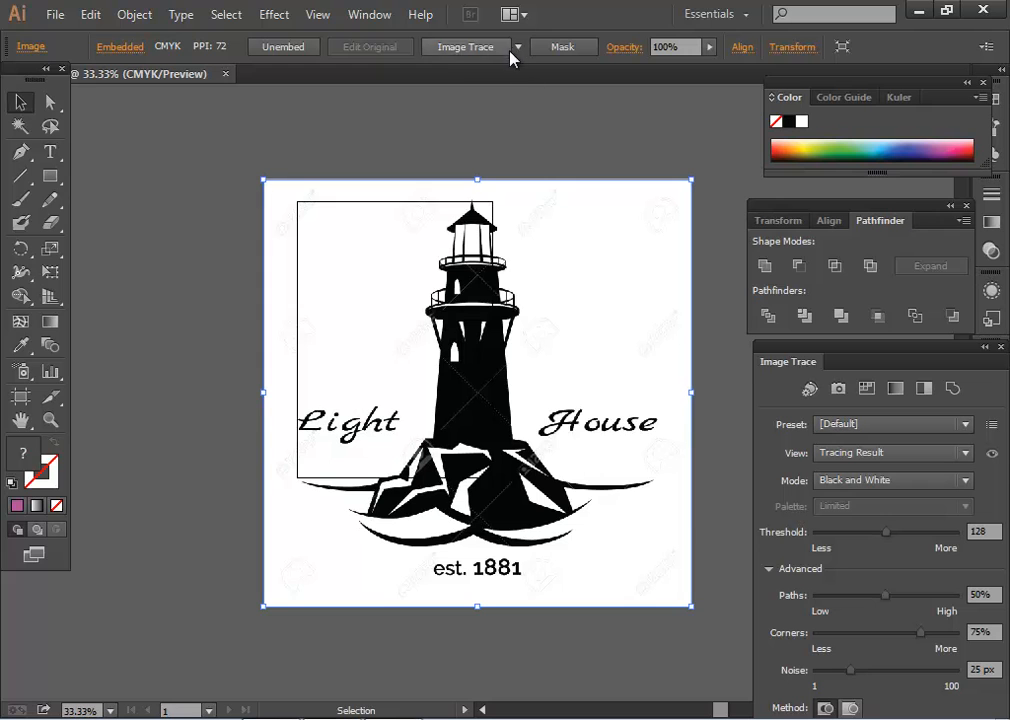
Run Image Trace on the pasted lighthouse image with the default black and white settings.
{"action": "left_click", "coordinate": [465, 47]}
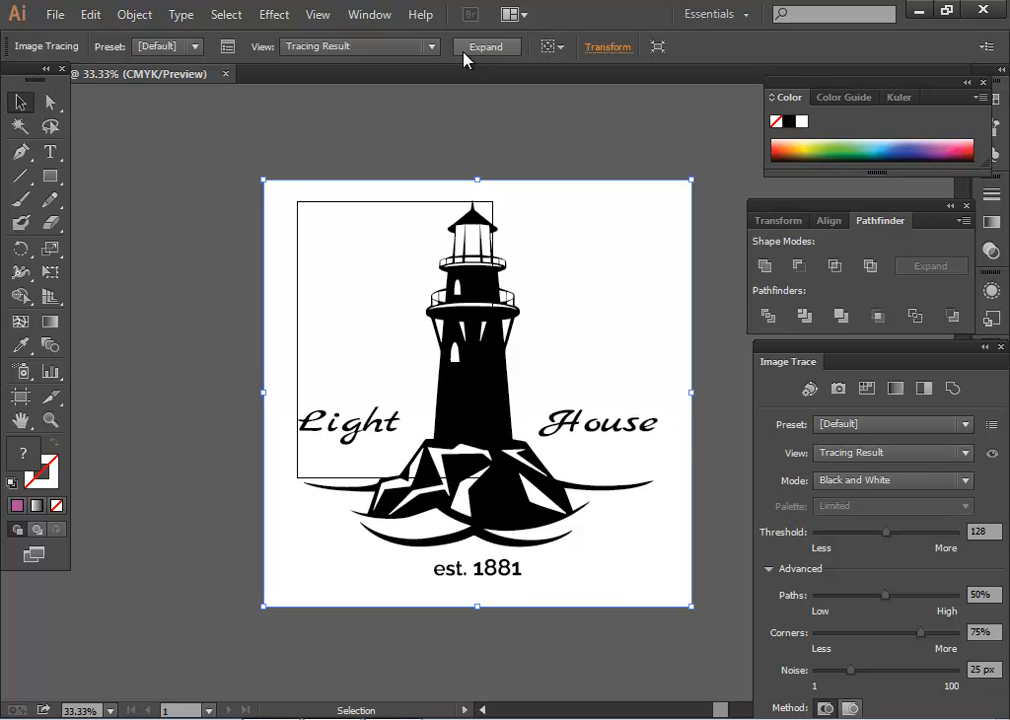
{"action": "scroll", "coordinate": [534, 190], "scroll_direction": "up", "scroll_amount": 1}
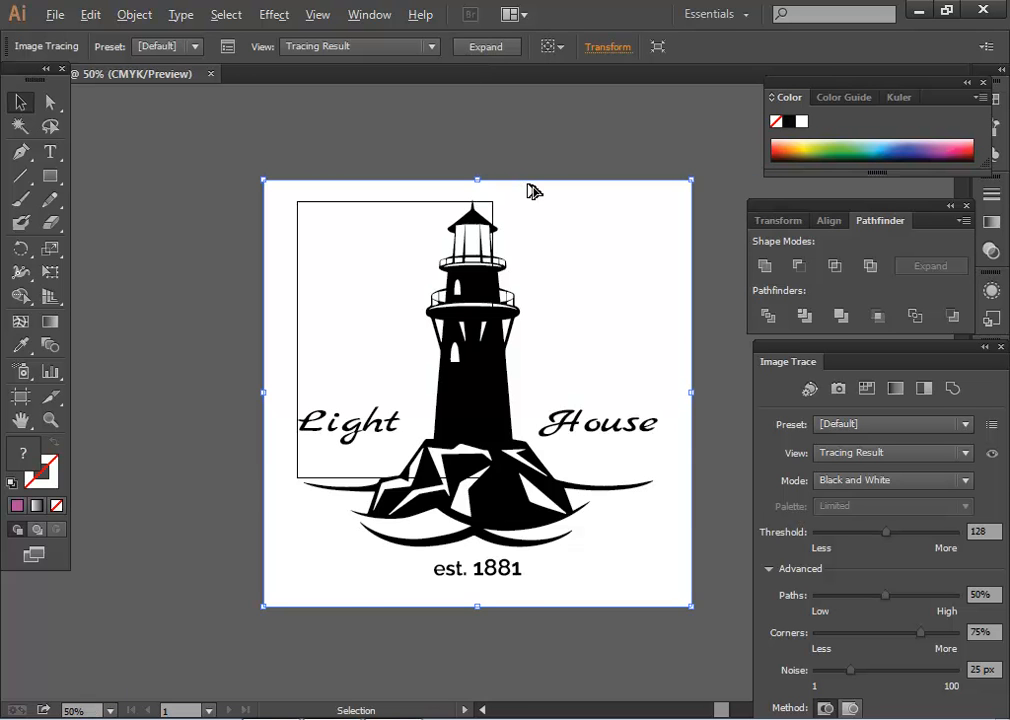
{"action": "scroll", "coordinate": [534, 190], "scroll_direction": "down", "scroll_amount": 1}
Switch to the browser and look through further lighthouse logo image results.
{"action": "key", "text": "alt+Tab"}
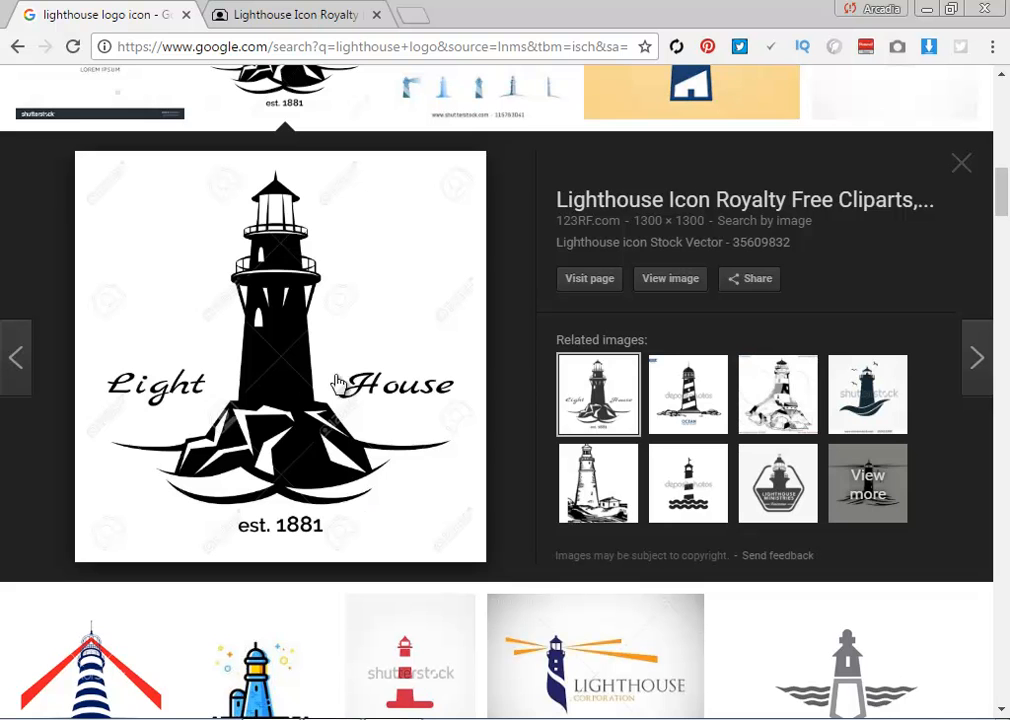
{"action": "scroll", "coordinate": [400, 538], "scroll_direction": "down", "scroll_amount": 2}
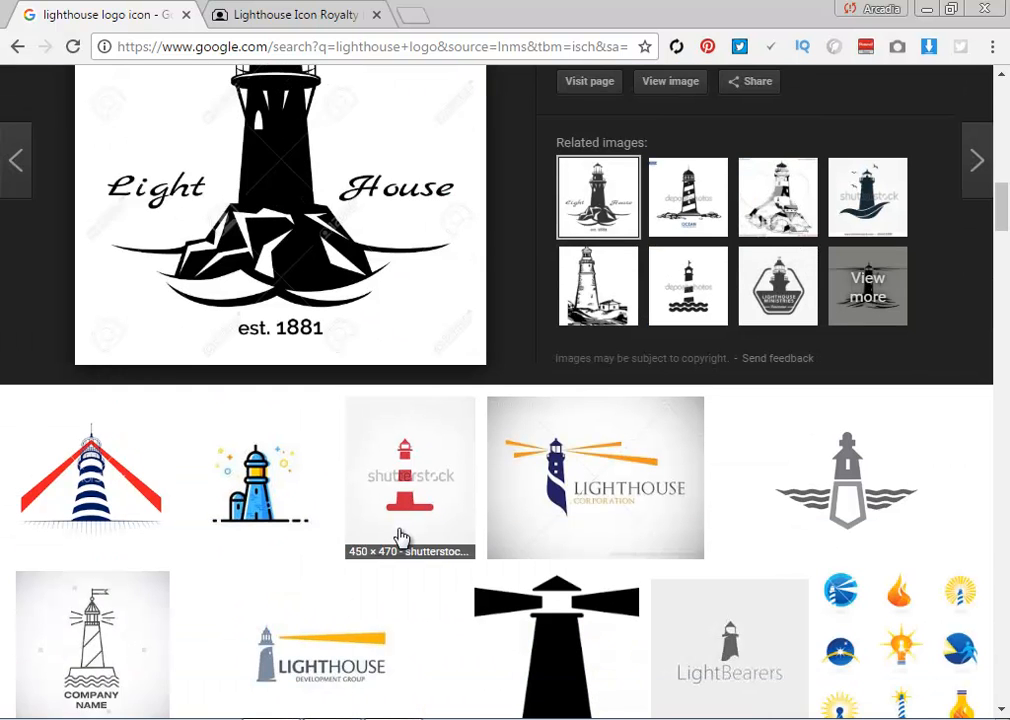
{"action": "scroll", "coordinate": [400, 538], "scroll_direction": "down", "scroll_amount": 2}
{"action": "scroll", "coordinate": [591, 442], "scroll_direction": "down", "scroll_amount": 3}
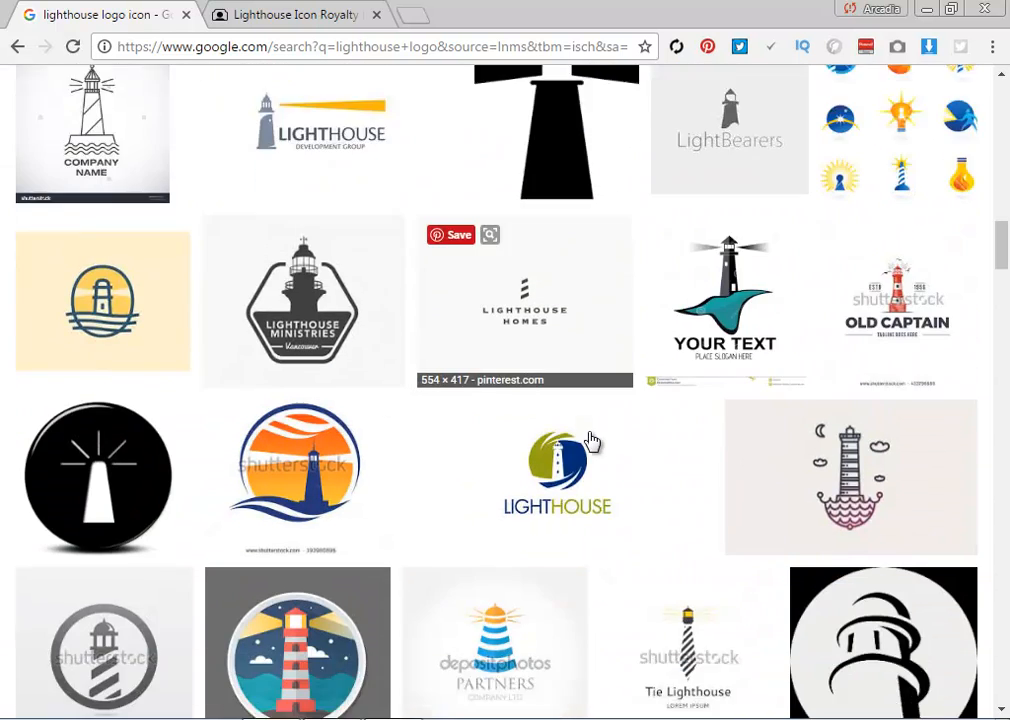
{"action": "scroll", "coordinate": [591, 442], "scroll_direction": "down", "scroll_amount": 6}
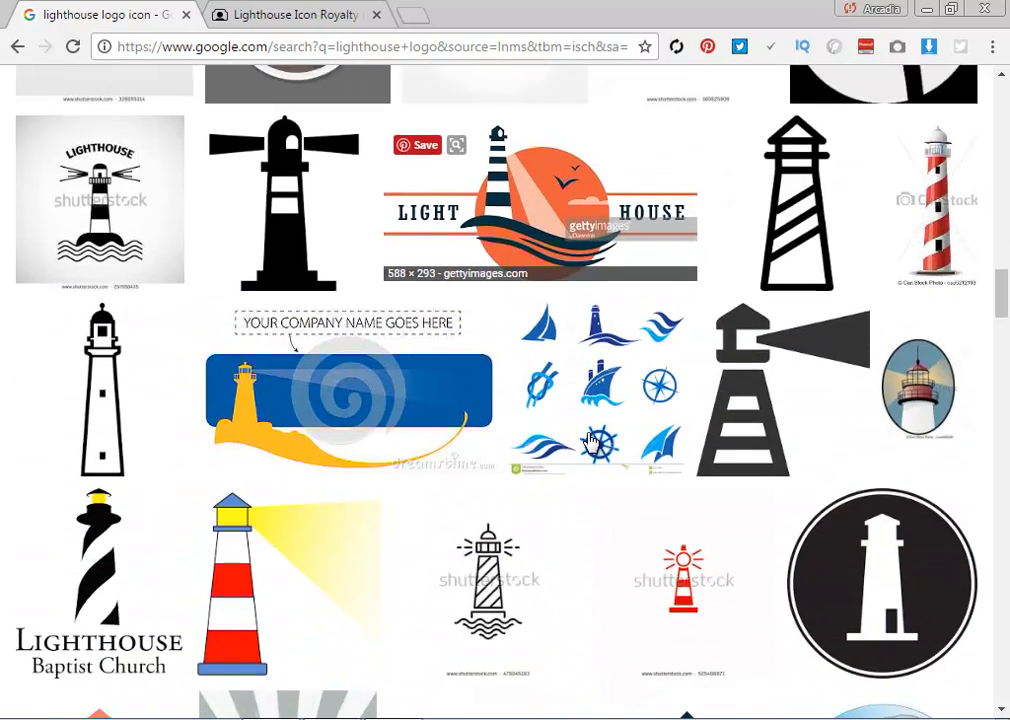
{"action": "scroll", "coordinate": [591, 442], "scroll_direction": "down", "scroll_amount": 5}
{"action": "scroll", "coordinate": [591, 442], "scroll_direction": "down", "scroll_amount": 3}
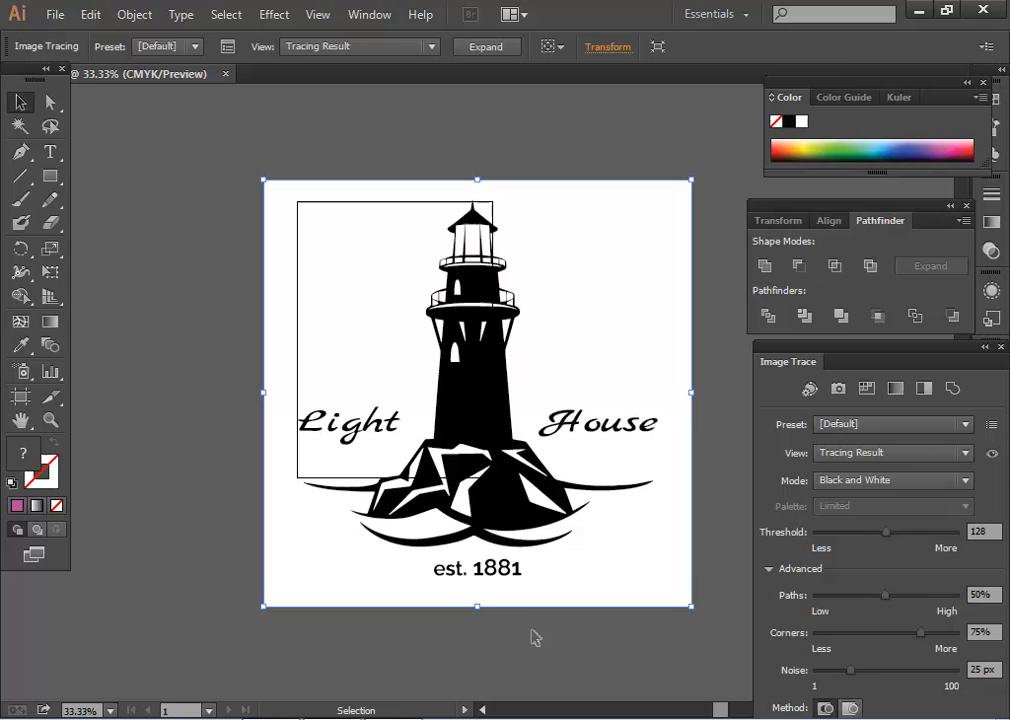
{"action": "left_click", "coordinate": [535, 637]}
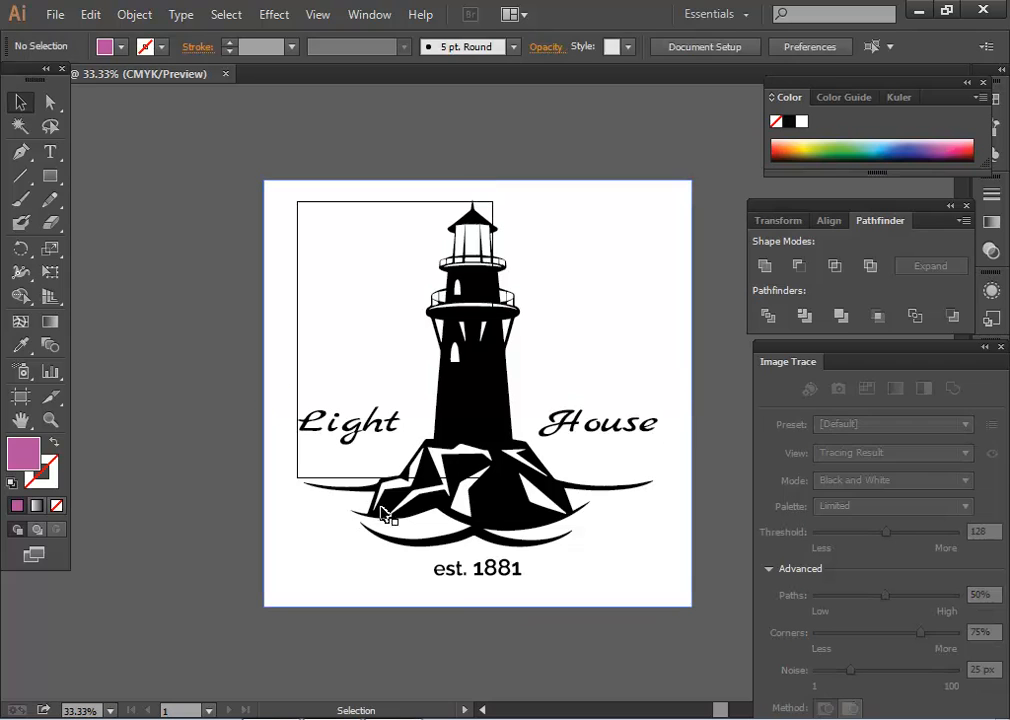
{"action": "left_click", "coordinate": [648, 588]}
{"action": "key", "text": "Delete"}
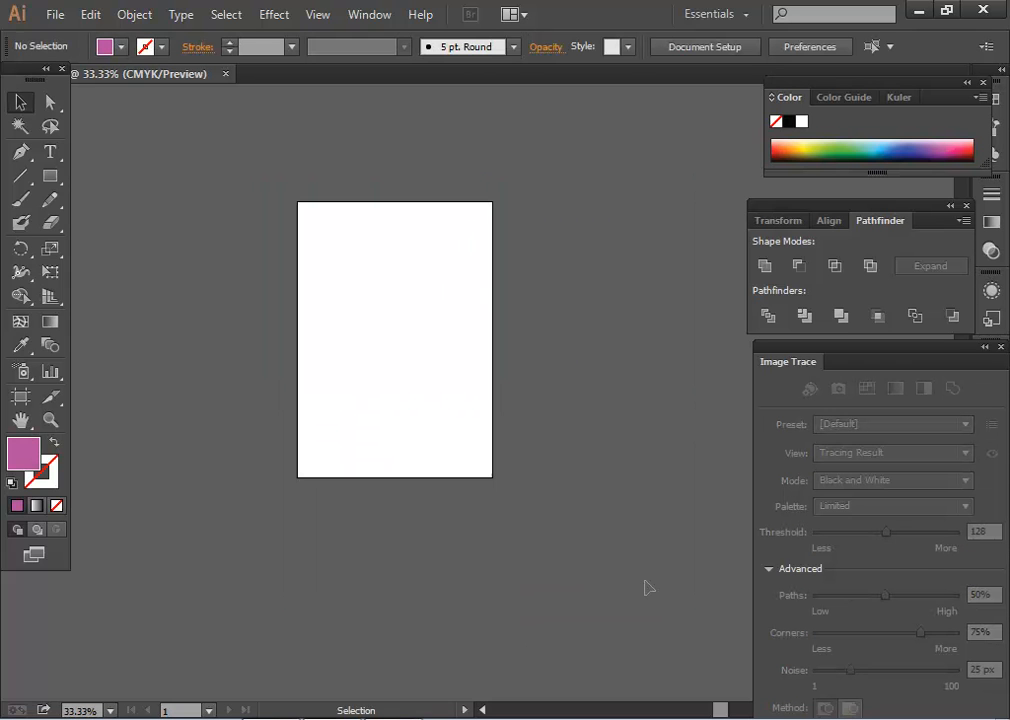
{"action": "scroll", "coordinate": [595, 515], "scroll_direction": "up", "scroll_amount": 2}
{"action": "left_click_drag", "start_coordinate": [386, 294], "coordinate": [600, 505]}
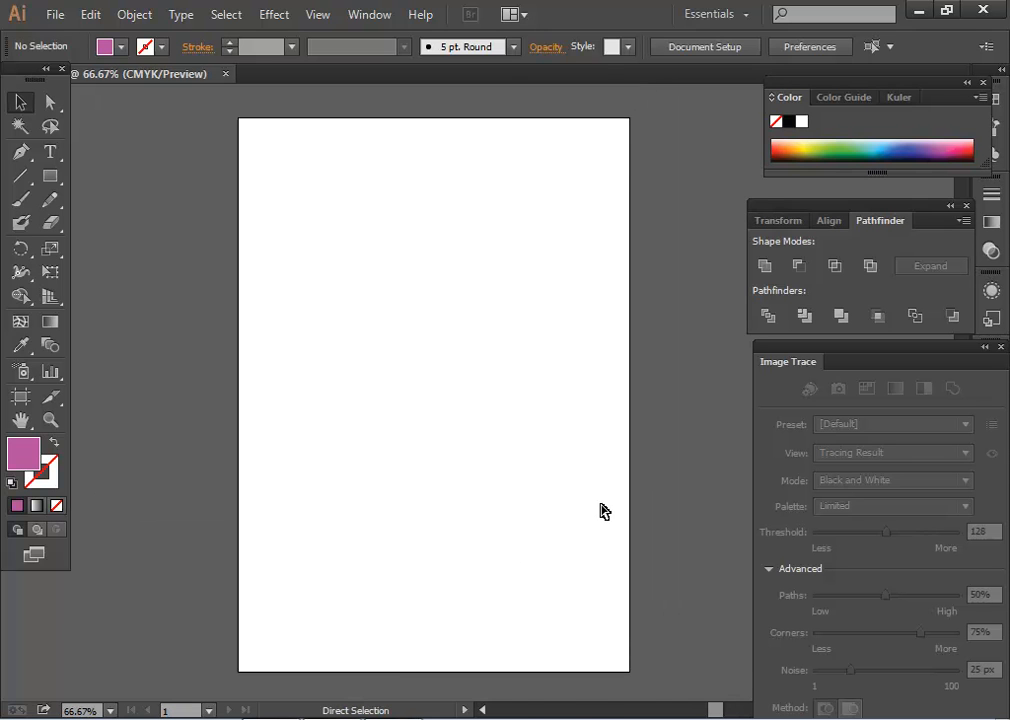
{"action": "key", "text": "ctrl+z"}
Expand the traced lighthouse image and ungroup it into separate vector shapes.
{"action": "scroll", "coordinate": [595, 505], "scroll_direction": "down", "scroll_amount": 2}
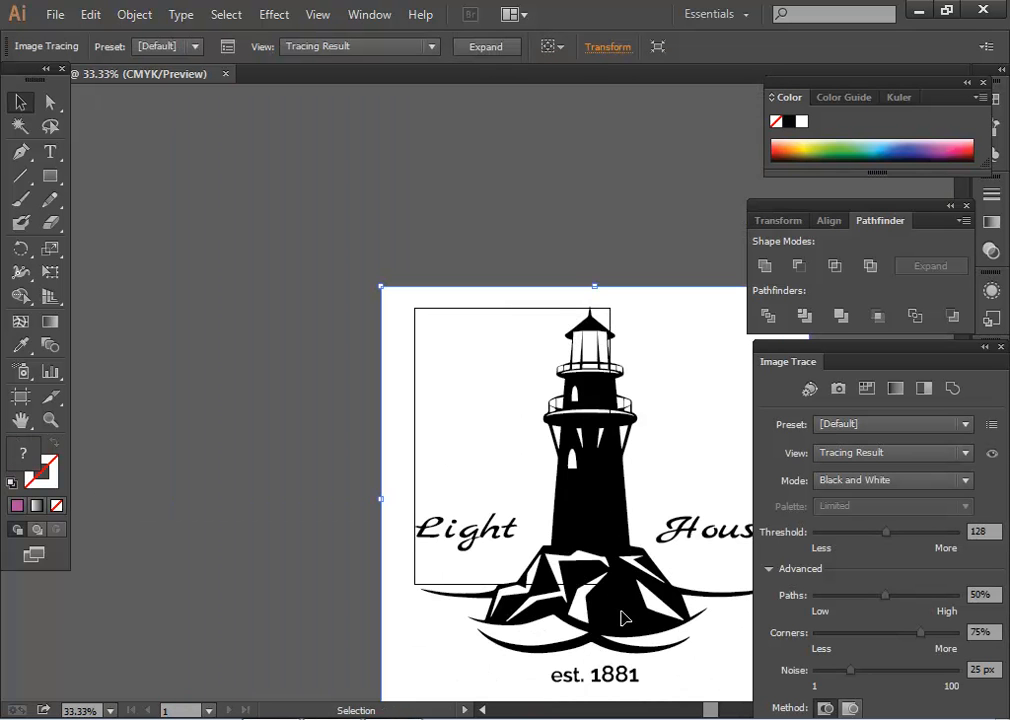
{"action": "left_click_drag", "start_coordinate": [622, 618], "coordinate": [514, 544]}
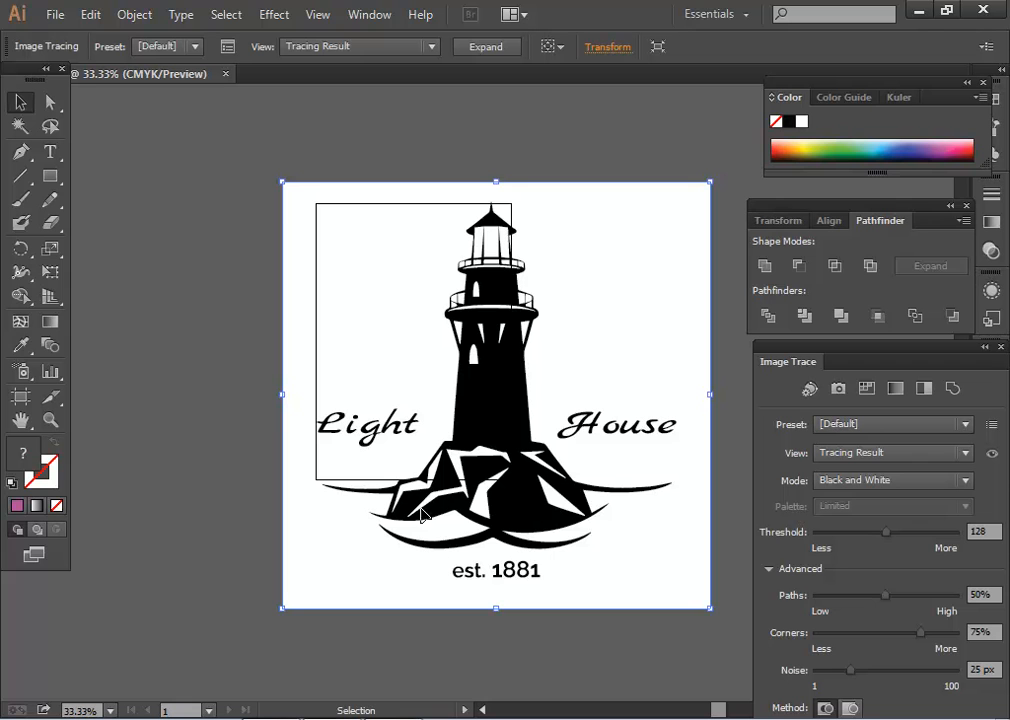
{"action": "left_click", "coordinate": [486, 46]}
{"action": "right_click", "coordinate": [518, 414]}
{"action": "left_click", "coordinate": [600, 520]}
{"action": "left_click", "coordinate": [631, 638]}
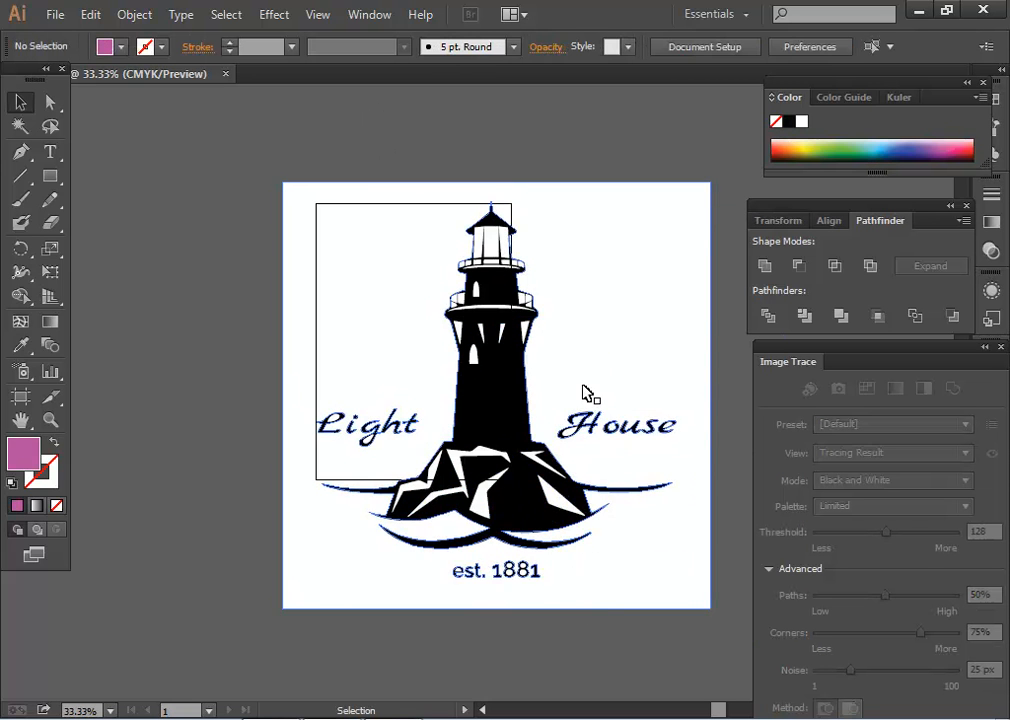
Delete the white background and the "Light", "House" and "est. 1881" lettering around the lighthouse.
{"action": "left_click_drag", "start_coordinate": [587, 393], "coordinate": [683, 435]}
{"action": "key", "text": "Delete"}
{"action": "left_click", "coordinate": [692, 449]}
{"action": "key", "text": "Delete"}
{"action": "left_click", "coordinate": [434, 431]}
{"action": "key", "text": "Delete"}
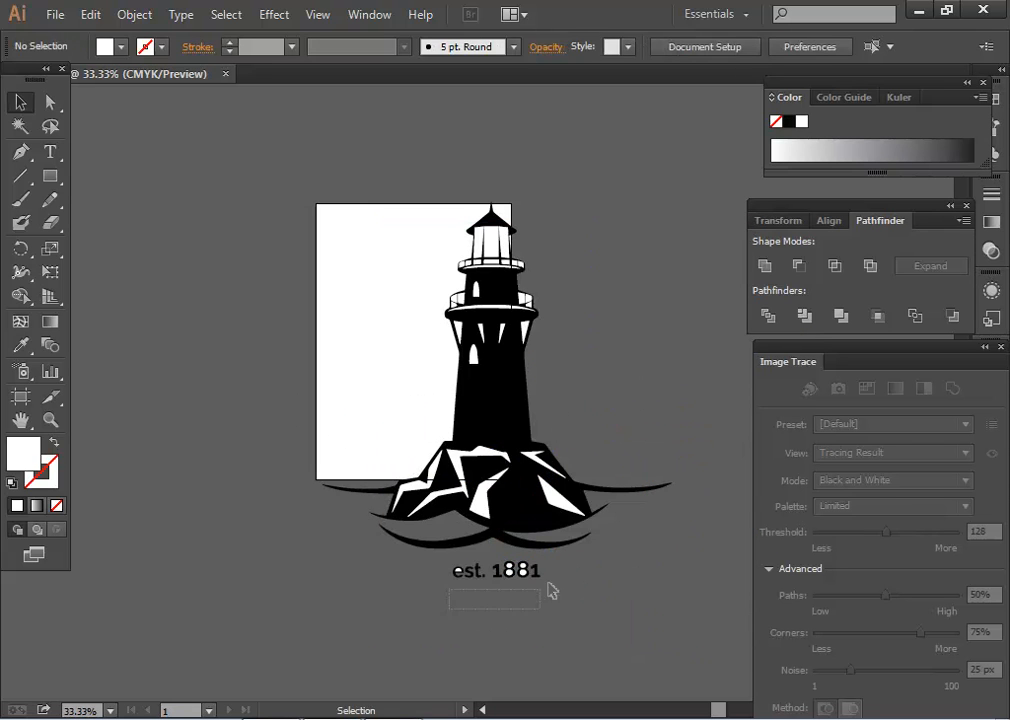
{"action": "left_click", "coordinate": [525, 572]}
{"action": "key", "text": "Delete"}
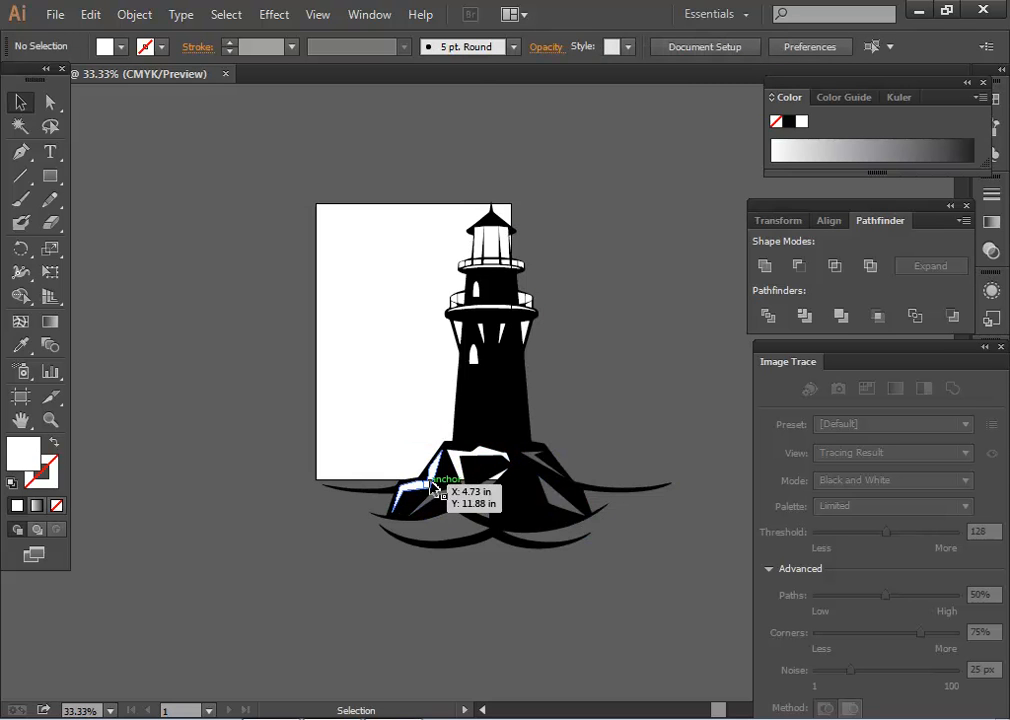
Undo the deletions of the white highlight shapes on the rocks and clear the selection.
{"action": "key", "text": "ctrl+z"}
{"action": "key", "text": "ctrl+z"}
{"action": "key", "text": "ctrl+z"}
{"action": "key", "text": "ctrl+z"}
{"action": "left_click", "coordinate": [586, 565]}
{"action": "key", "text": "alt+space"}
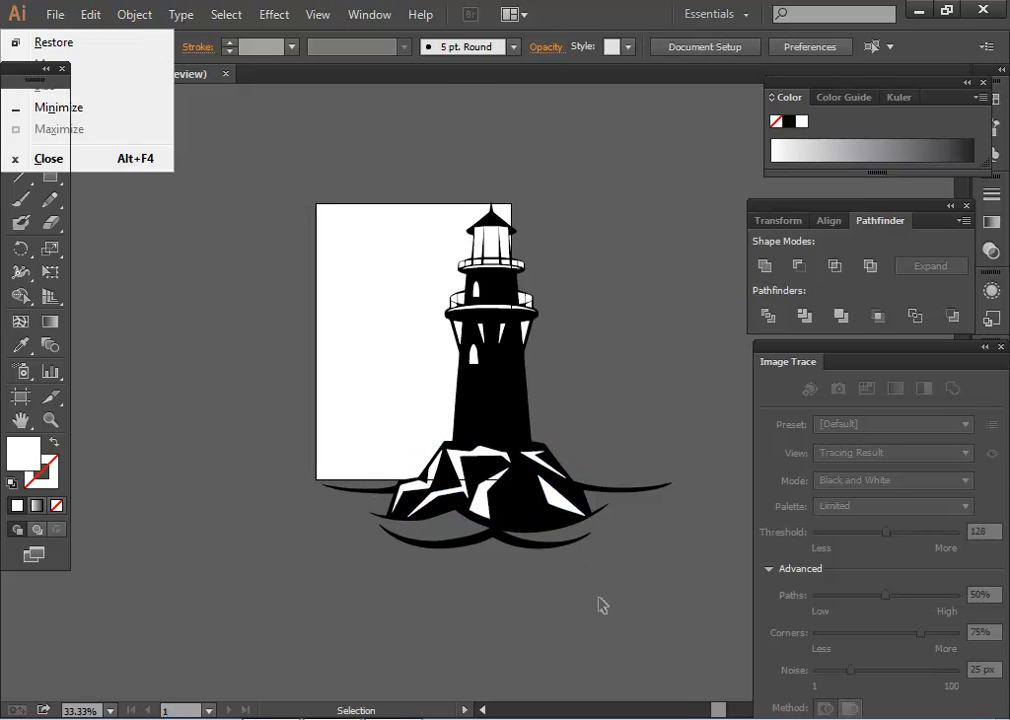
Fill the white highlight in the middle of the rocks with orange and switch its color mode out of grayscale.
{"action": "scroll", "coordinate": [606, 595], "scroll_direction": "up", "scroll_amount": 1}
{"action": "left_click", "coordinate": [421, 455]}
{"action": "double_click", "coordinate": [30, 461]}
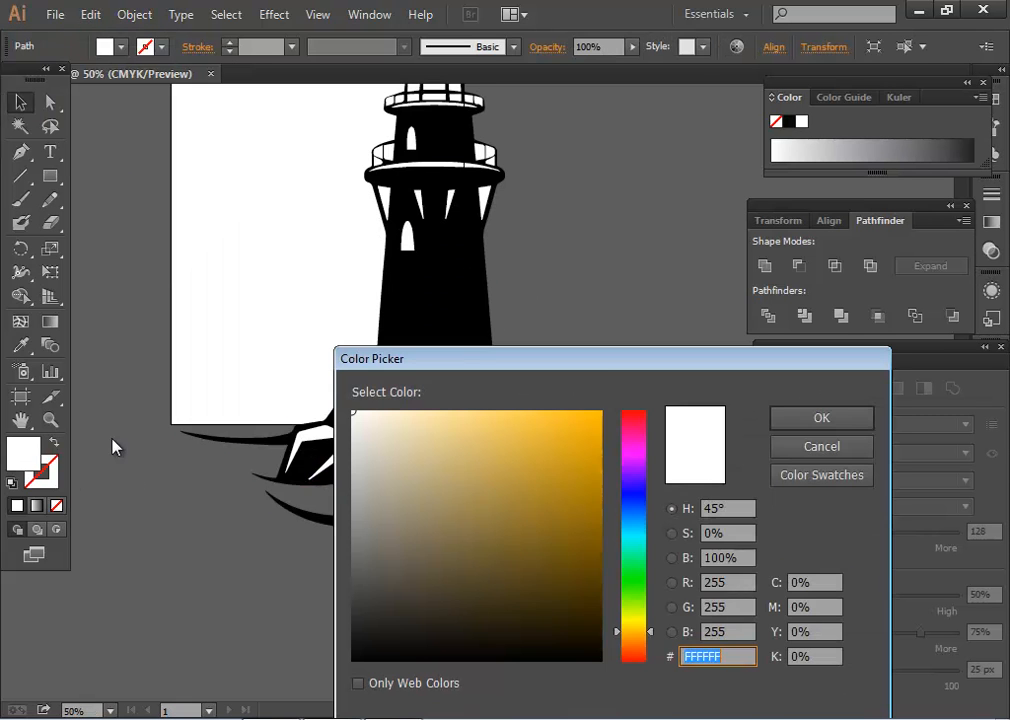
{"action": "left_click", "coordinate": [592, 418]}
{"action": "left_click", "coordinate": [800, 419]}
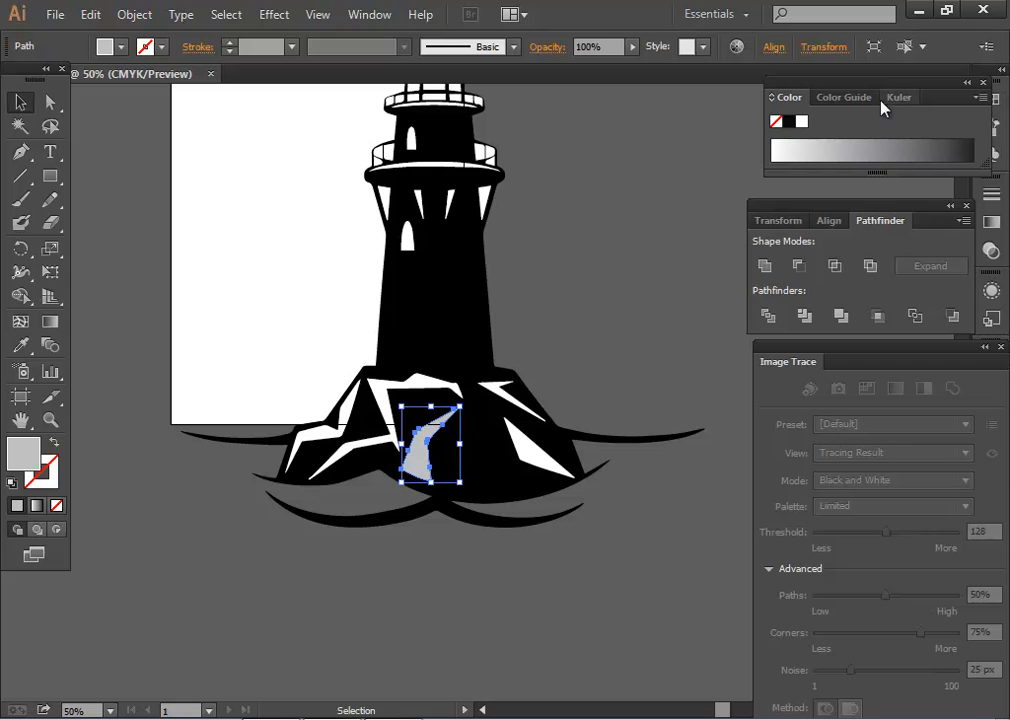
{"action": "left_click", "coordinate": [979, 97]}
{"action": "left_click", "coordinate": [787, 176]}
{"action": "left_click", "coordinate": [598, 592]}
Fill the black lighthouse shape with orange FFBC00 outside grayscale mode, and recolor it blue 00A1FF.
{"action": "key", "text": "space"}
{"action": "left_click_drag", "start_coordinate": [601, 311], "coordinate": [597, 460]}
{"action": "left_click", "coordinate": [459, 452]}
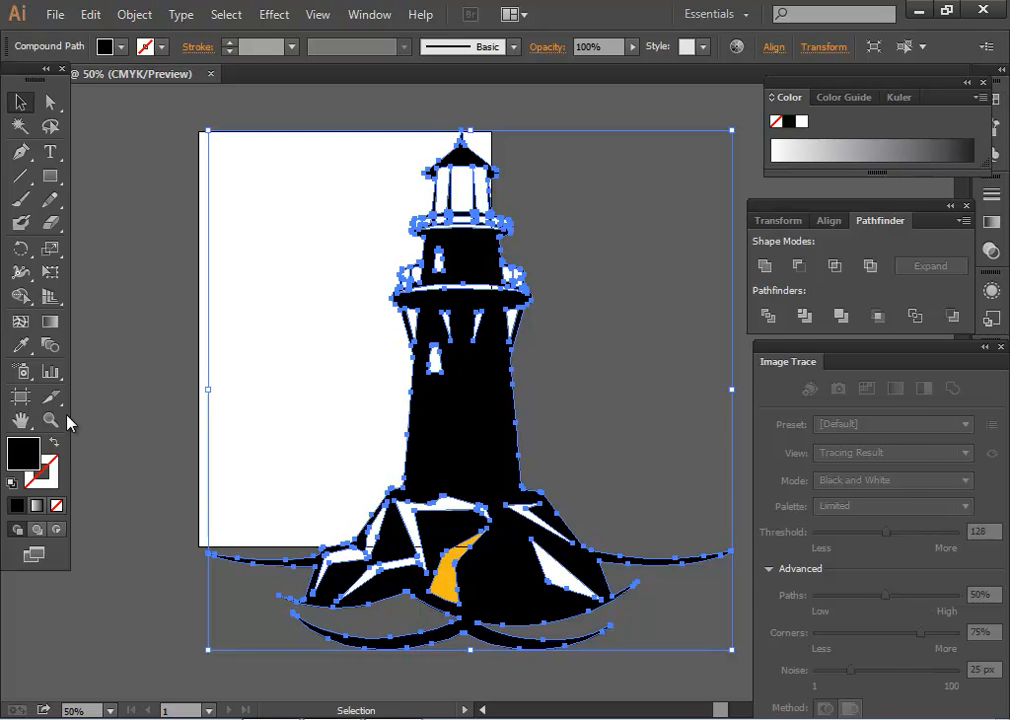
{"action": "double_click", "coordinate": [32, 451]}
{"action": "left_click_drag", "start_coordinate": [583, 444], "coordinate": [610, 406]}
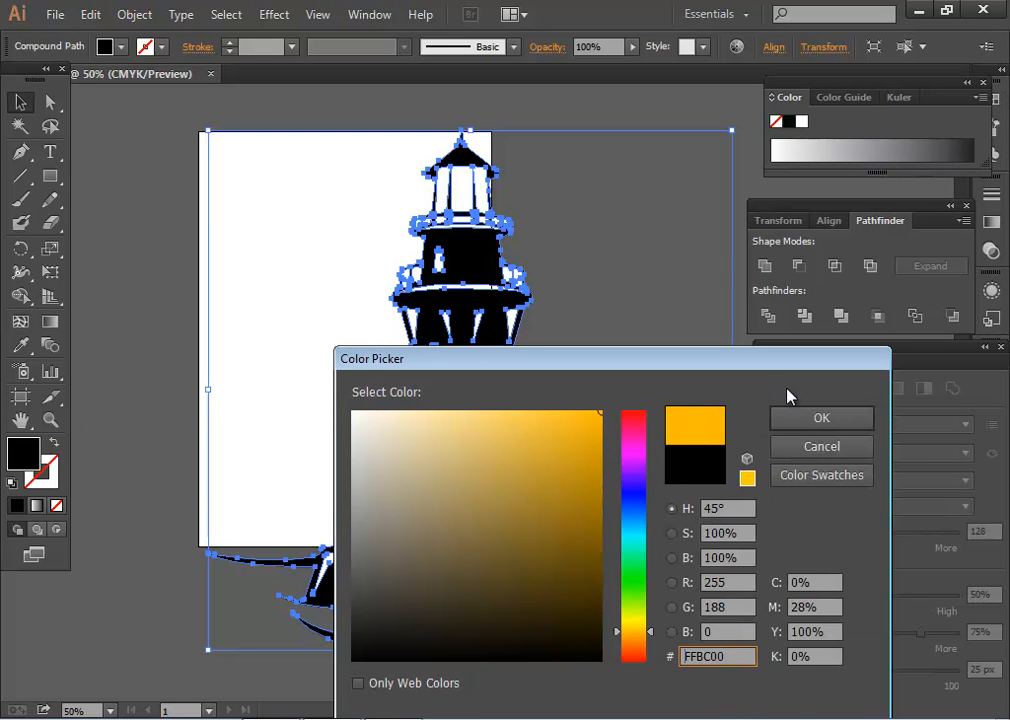
{"action": "left_click", "coordinate": [833, 417]}
{"action": "left_click", "coordinate": [980, 97]}
{"action": "left_click", "coordinate": [866, 162]}
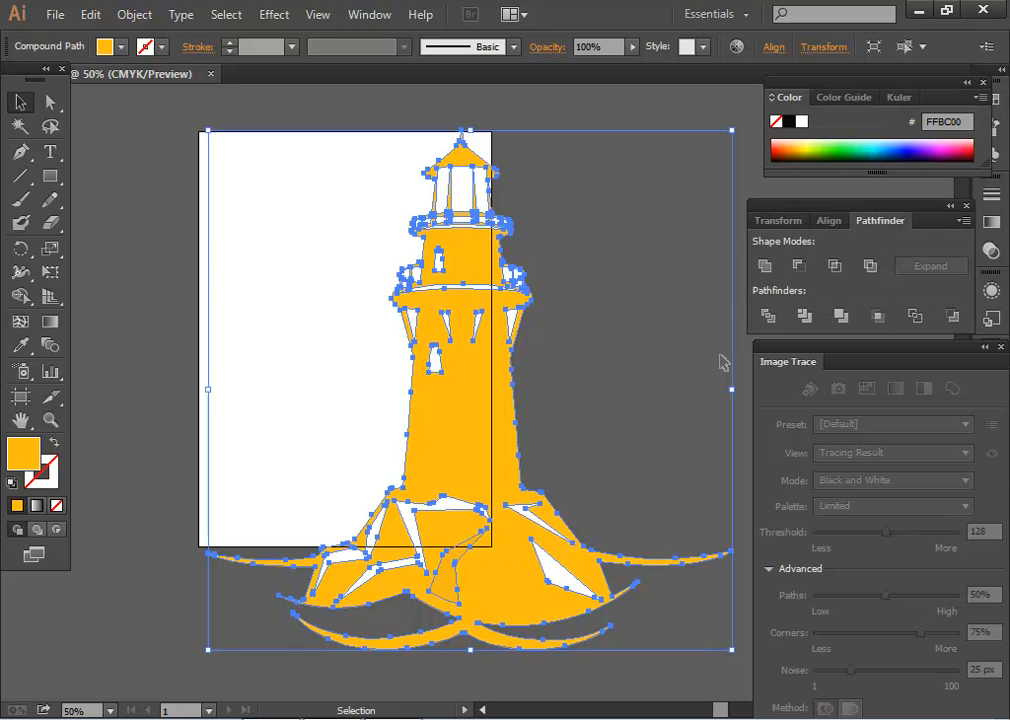
{"action": "left_click", "coordinate": [890, 141]}
{"action": "left_click", "coordinate": [97, 399]}
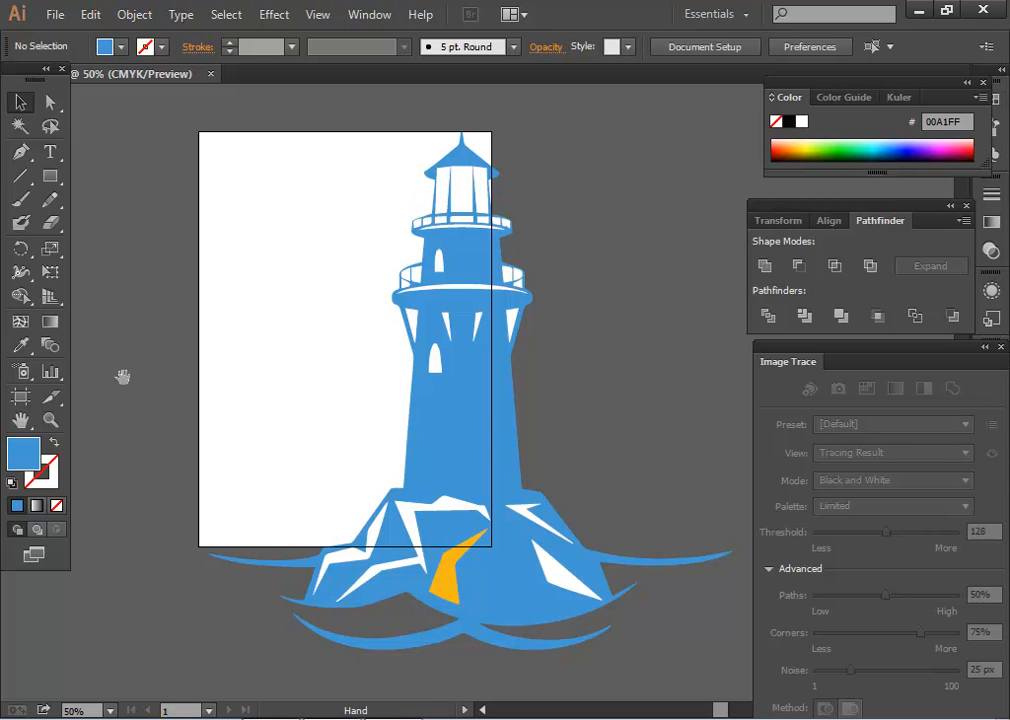
Try to move the white triangular highlight below the gallery's right end down onto the tower, and undo the move.
{"action": "scroll", "coordinate": [122, 377], "scroll_direction": "up", "scroll_amount": 1}
{"action": "scroll", "coordinate": [126, 379], "scroll_direction": "up", "scroll_amount": 1}
{"action": "left_click_drag", "start_coordinate": [372, 404], "coordinate": [237, 312]}
{"action": "left_click", "coordinate": [403, 335]}
{"action": "left_click", "coordinate": [455, 282]}
{"action": "left_click", "coordinate": [500, 280]}
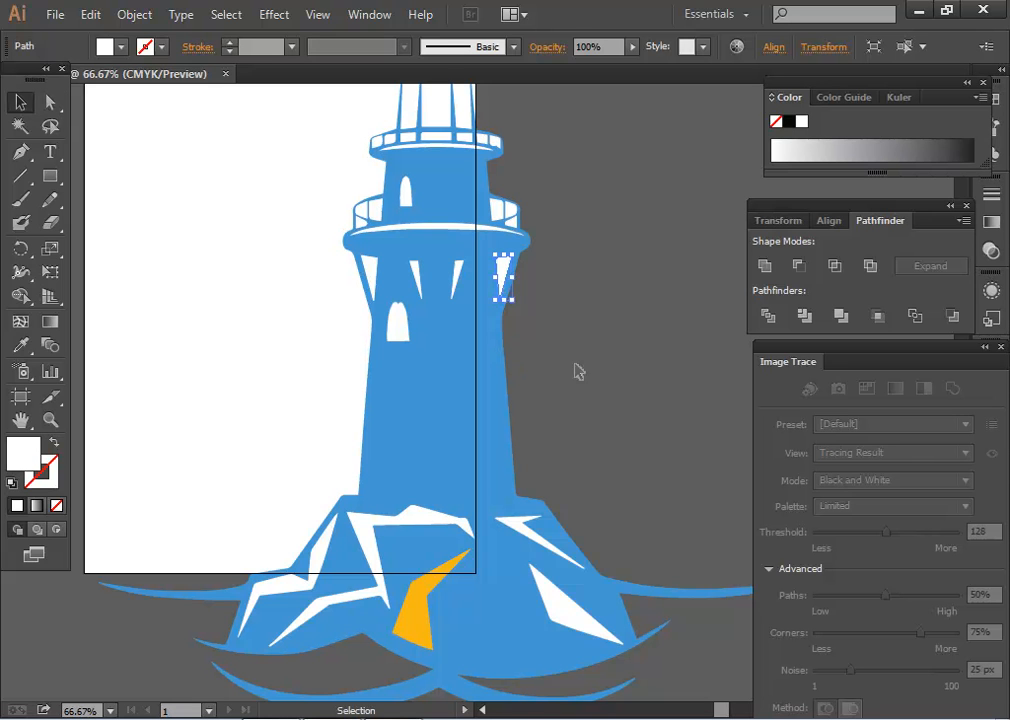
{"action": "left_click_drag", "start_coordinate": [514, 280], "coordinate": [460, 357]}
{"action": "left_click", "coordinate": [518, 289]}
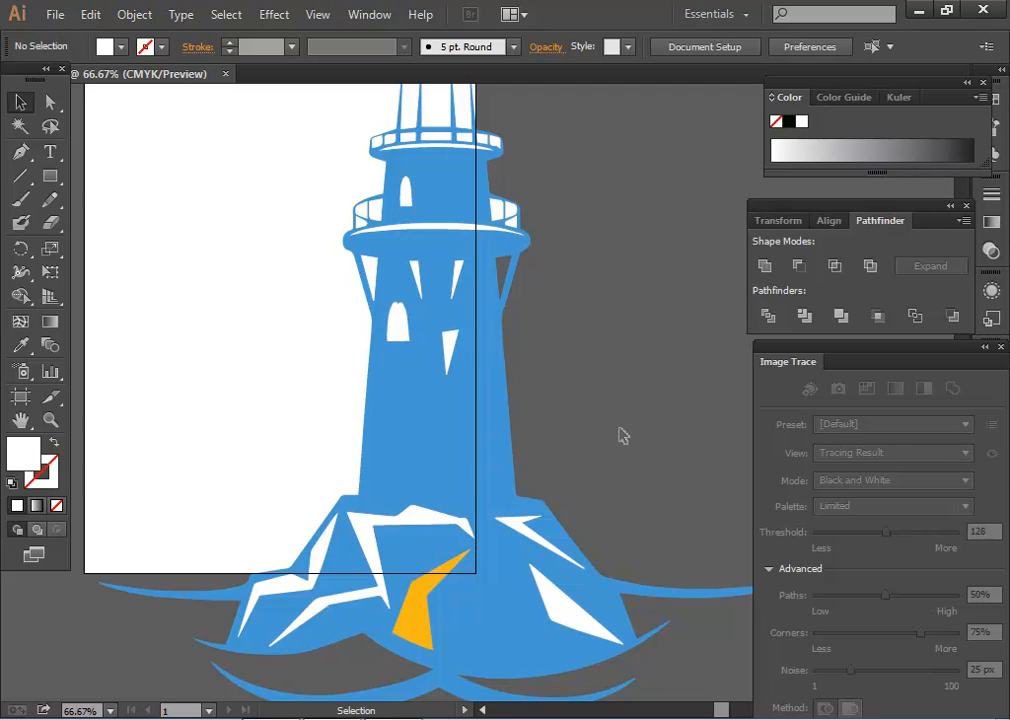
{"action": "key", "text": "ctrl+z"}
Place a copy of the white triangular highlight from below the gallery's right end lower on the tower.
{"action": "left_click", "coordinate": [631, 390]}
{"action": "left_click", "coordinate": [503, 285]}
{"action": "left_click_drag", "start_coordinate": [503, 287], "coordinate": [461, 365]}
Recolor the original triangle below the gallery's right end with the tower's blue using the Eyedropper and deselect it.
{"action": "left_click", "coordinate": [503, 280]}
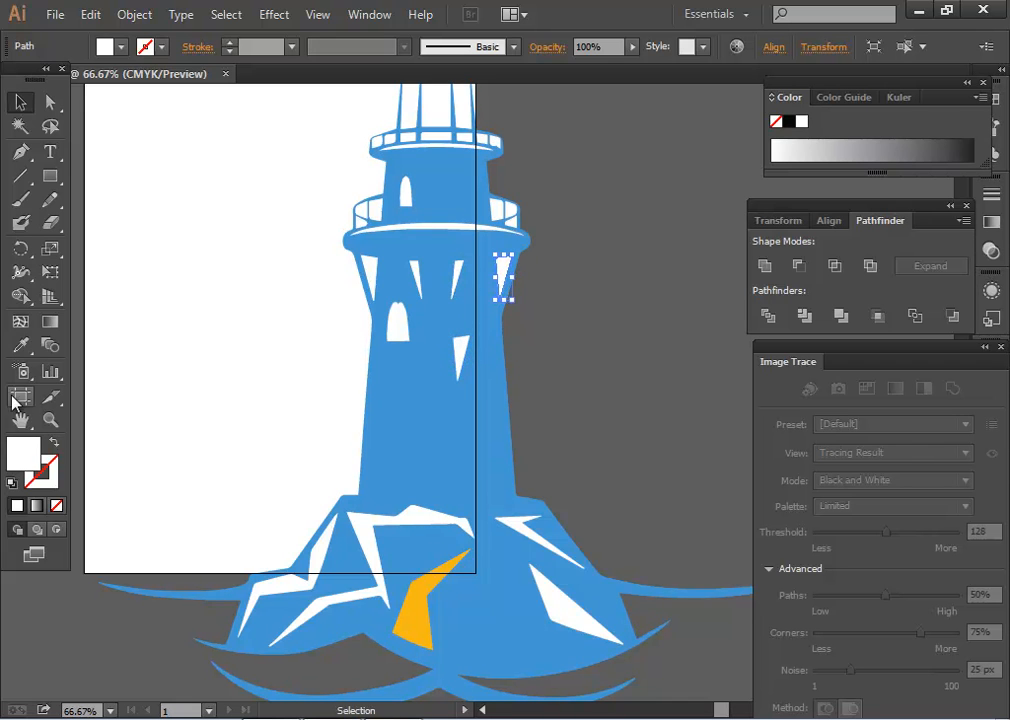
{"action": "left_click", "coordinate": [21, 346]}
{"action": "left_click", "coordinate": [487, 337]}
{"action": "left_click", "coordinate": [20, 102]}
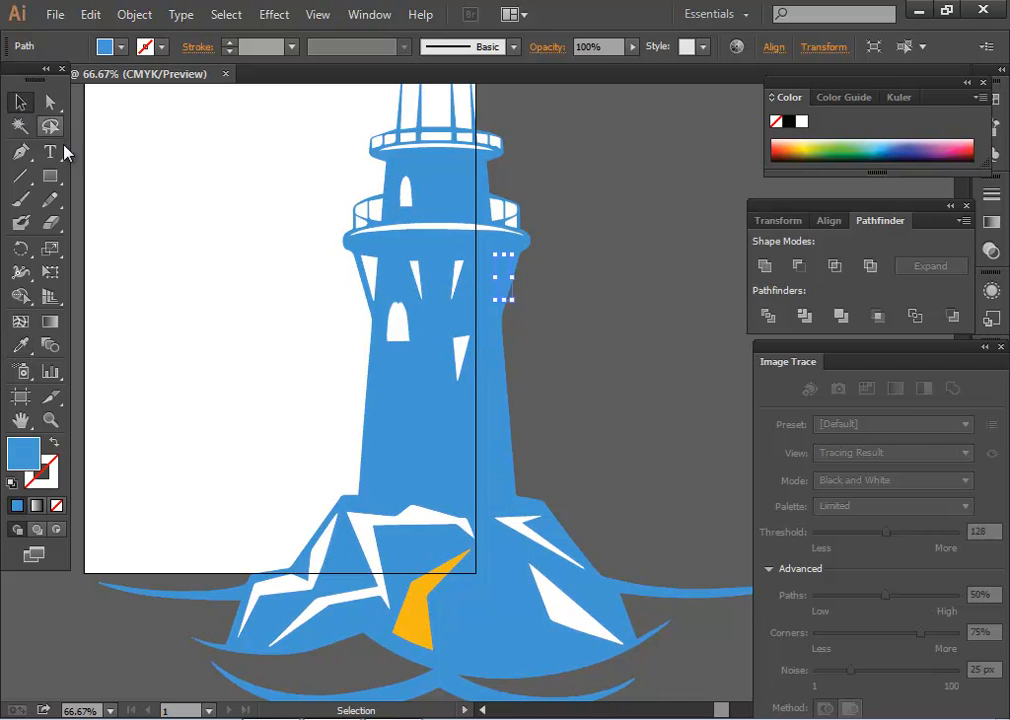
{"action": "left_click", "coordinate": [205, 240]}
{"action": "left_click", "coordinate": [517, 264]}
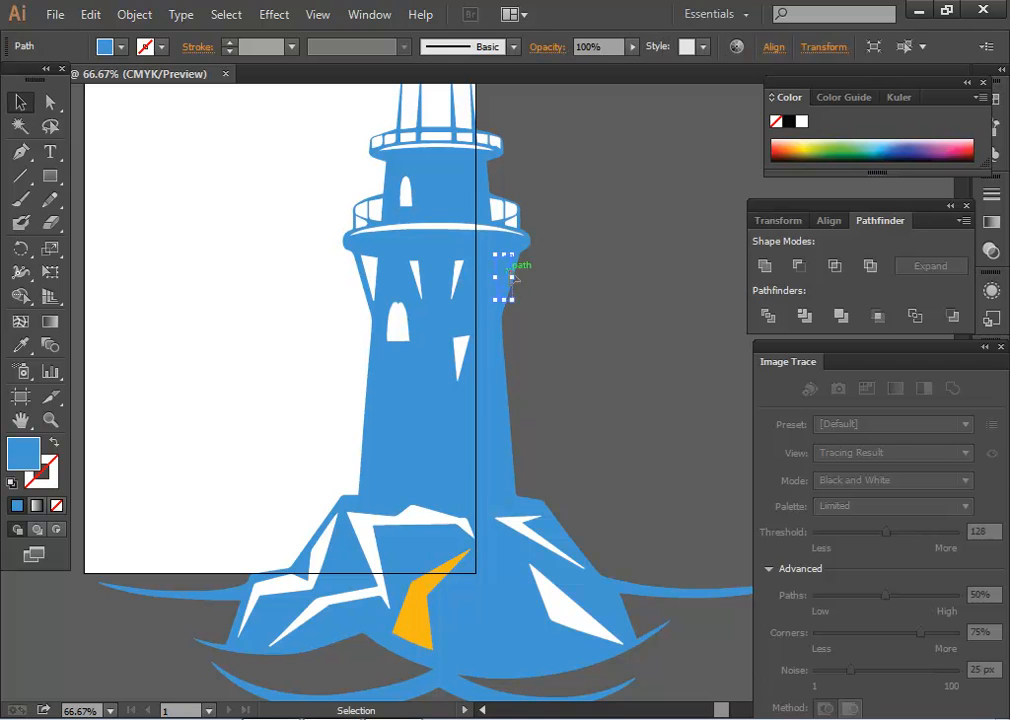
{"action": "left_click", "coordinate": [564, 451]}
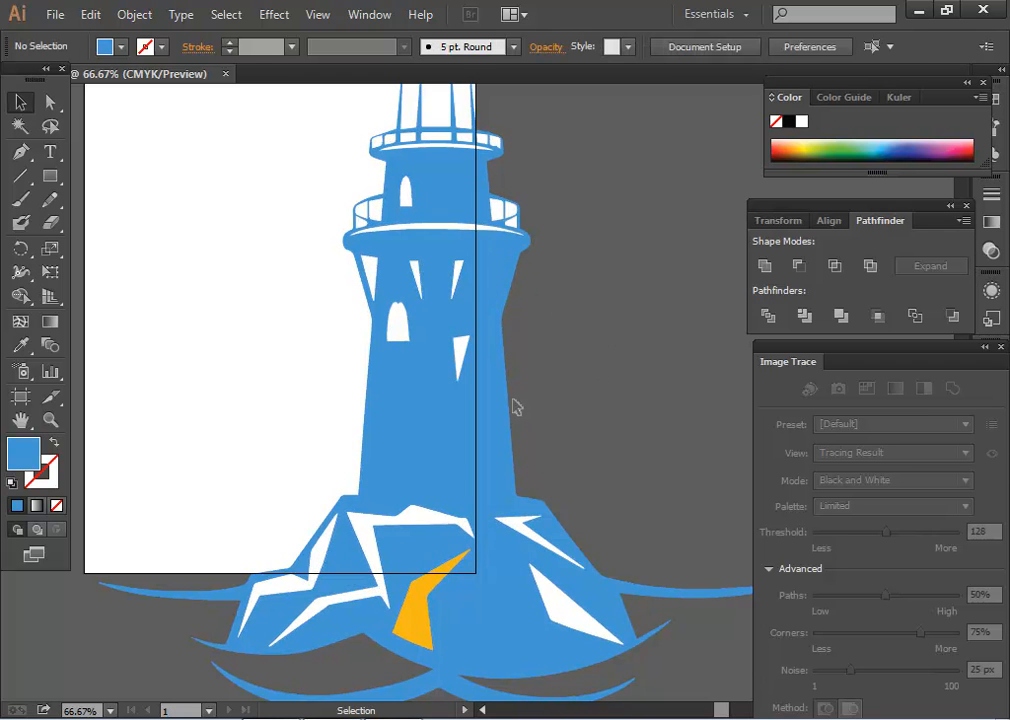
Draw a horizontal line across the foot of the tower where it meets the rocks.
{"action": "scroll", "coordinate": [552, 473], "scroll_direction": "down", "scroll_amount": 1}
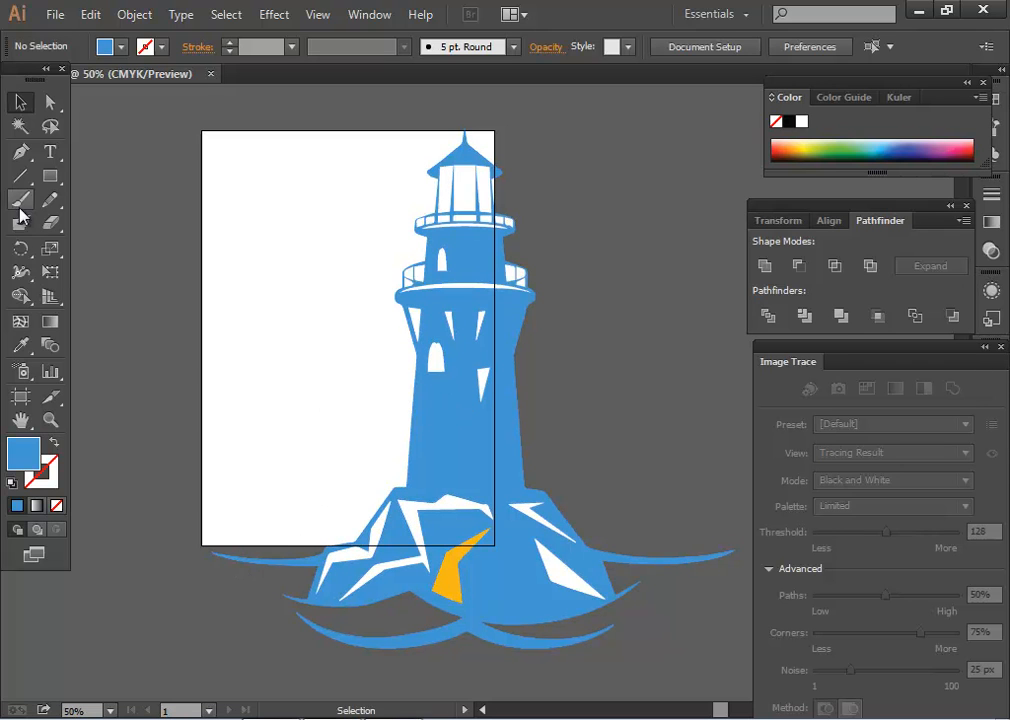
{"action": "left_click", "coordinate": [20, 175]}
{"action": "left_click_drag", "start_coordinate": [385, 418], "coordinate": [572, 423]}
{"action": "key", "text": "ctrl+z"}
{"action": "mouse_move", "coordinate": [389, 484]}
{"action": "left_mouse_down"}
{"action": "mouse_move", "coordinate": [554, 485]}
{"action": "mouse_move", "coordinate": [530, 490]}
{"action": "left_mouse_up"}
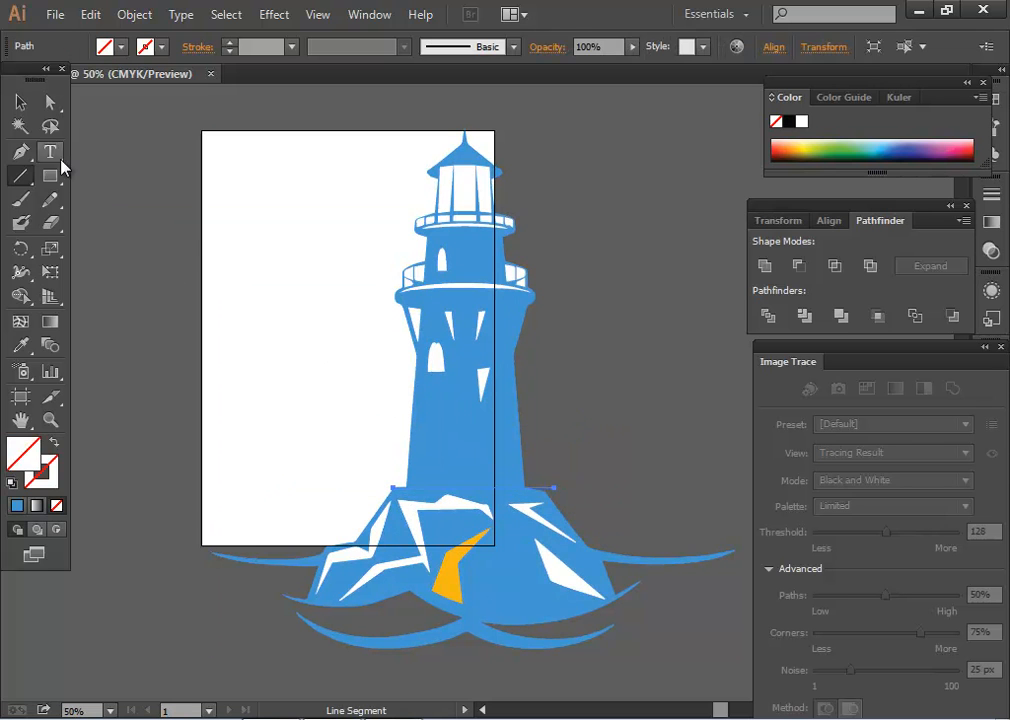
{"action": "left_click", "coordinate": [21, 101]}
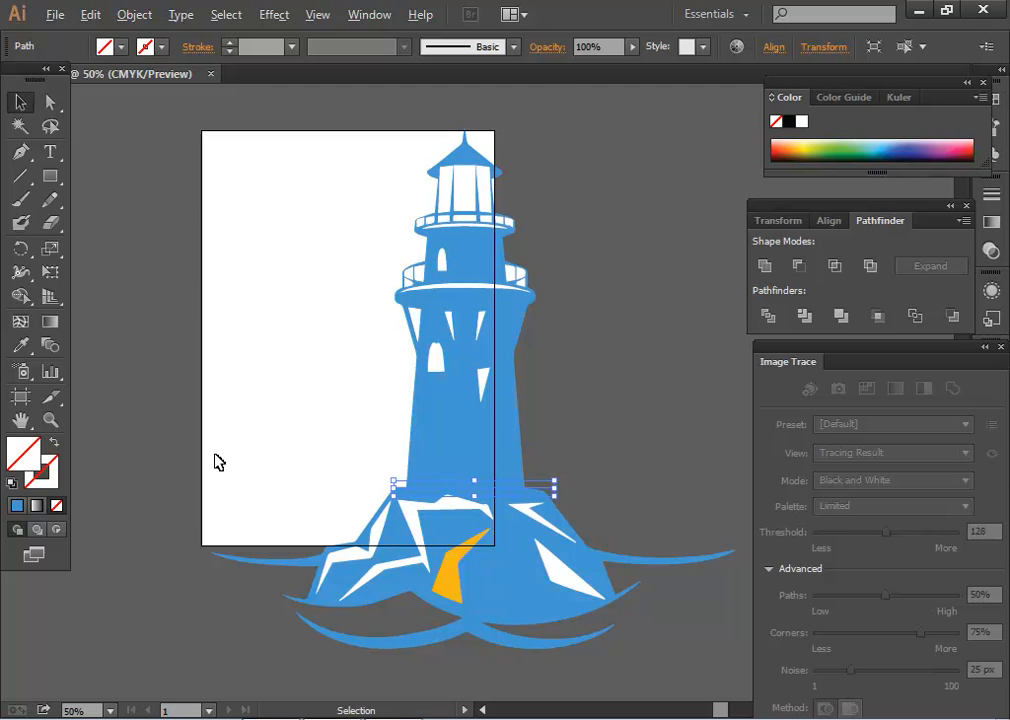
Split the lighthouse artwork along the line with Pathfinder Divide and ungroup the resulting pieces.
{"action": "scroll", "coordinate": [242, 391], "scroll_direction": "up", "scroll_amount": 1}
{"action": "left_click_drag", "start_coordinate": [340, 378], "coordinate": [298, 354]}
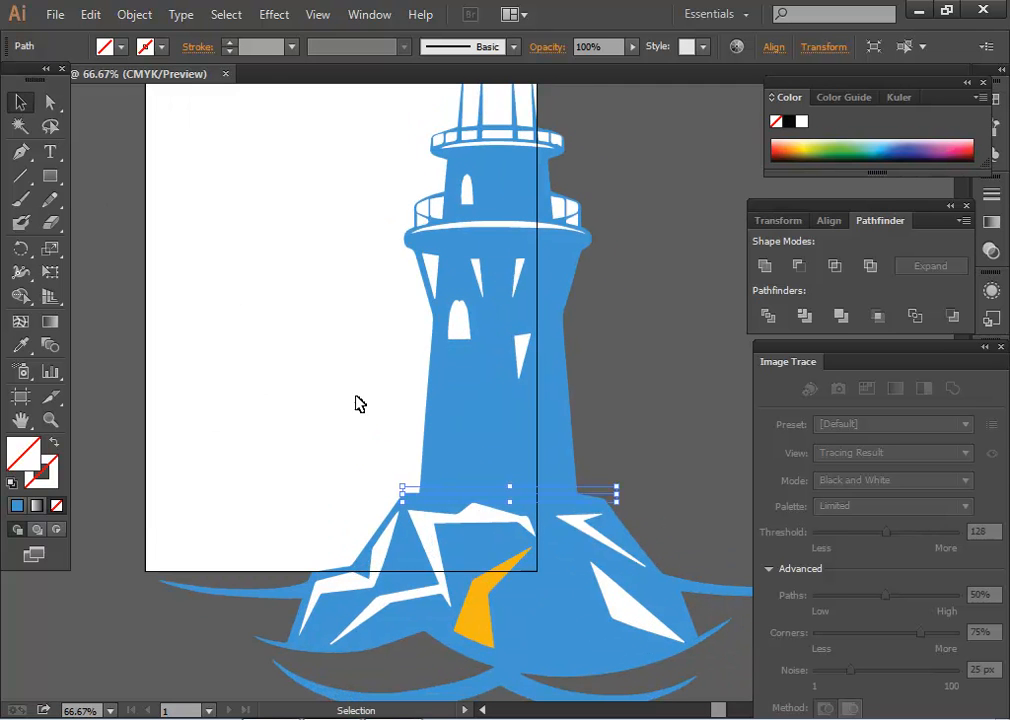
{"action": "left_click", "coordinate": [353, 417]}
{"action": "mouse_move", "coordinate": [349, 407]}
{"action": "left_mouse_down"}
{"action": "mouse_move", "coordinate": [614, 546]}
{"action": "mouse_move", "coordinate": [598, 545]}
{"action": "left_mouse_up"}
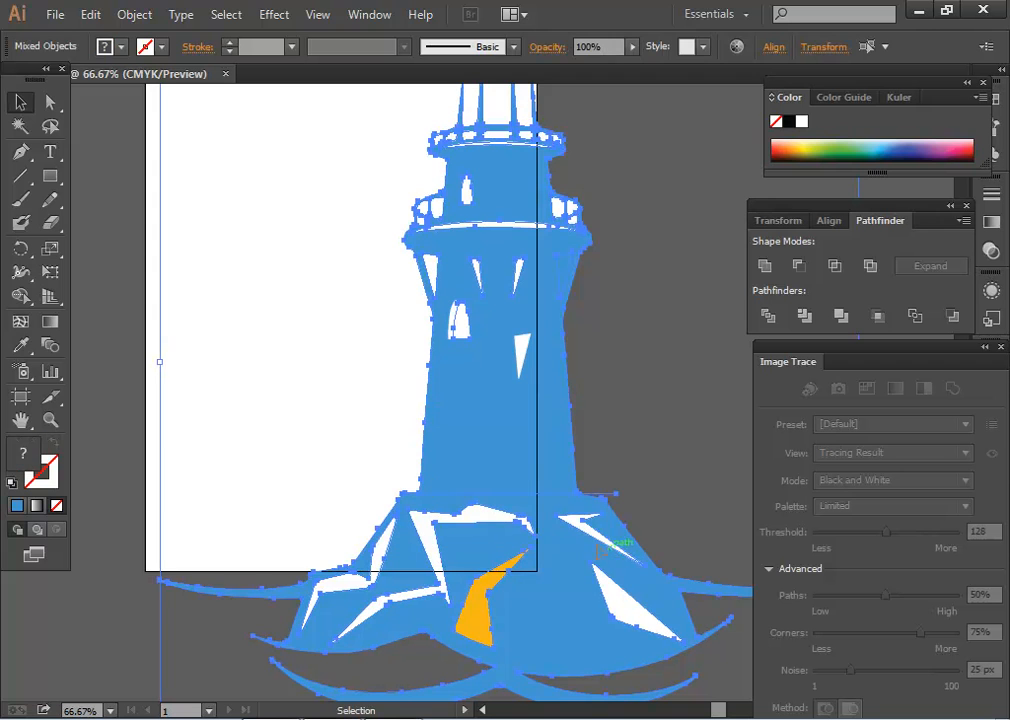
{"action": "left_click", "coordinate": [779, 320]}
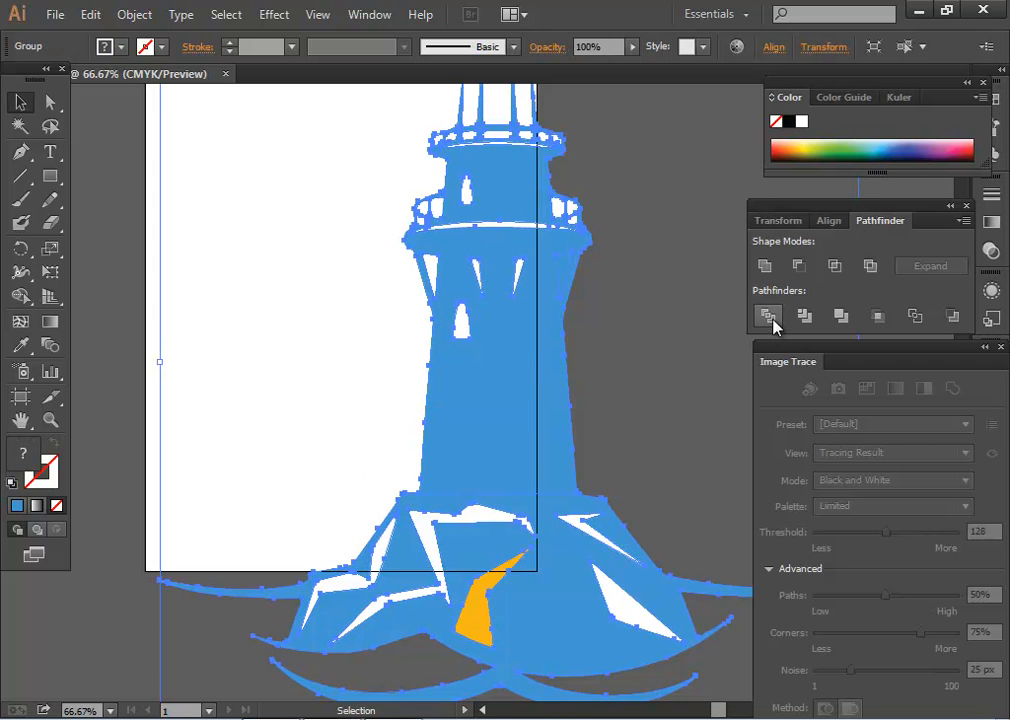
{"action": "right_click", "coordinate": [495, 409]}
{"action": "left_click", "coordinate": [577, 526]}
Move the separated tower slightly up from the rocks and fill it with green.
{"action": "left_click", "coordinate": [573, 440]}
{"action": "left_click", "coordinate": [524, 448]}
{"action": "left_click", "coordinate": [680, 456]}
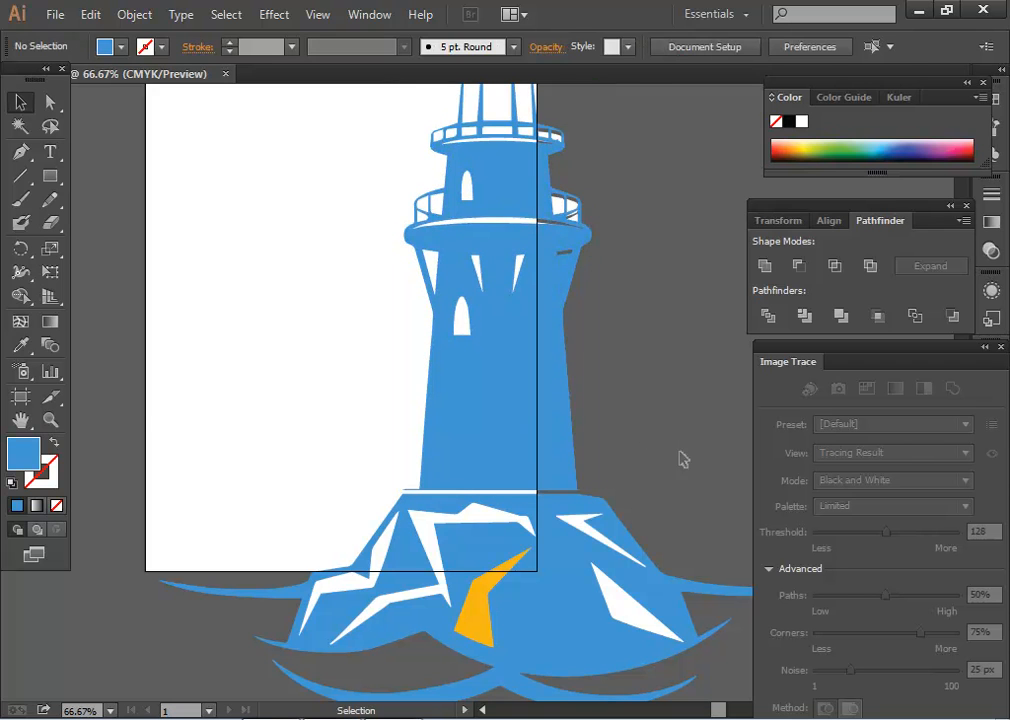
{"action": "left_click", "coordinate": [495, 448]}
{"action": "left_click", "coordinate": [825, 152]}
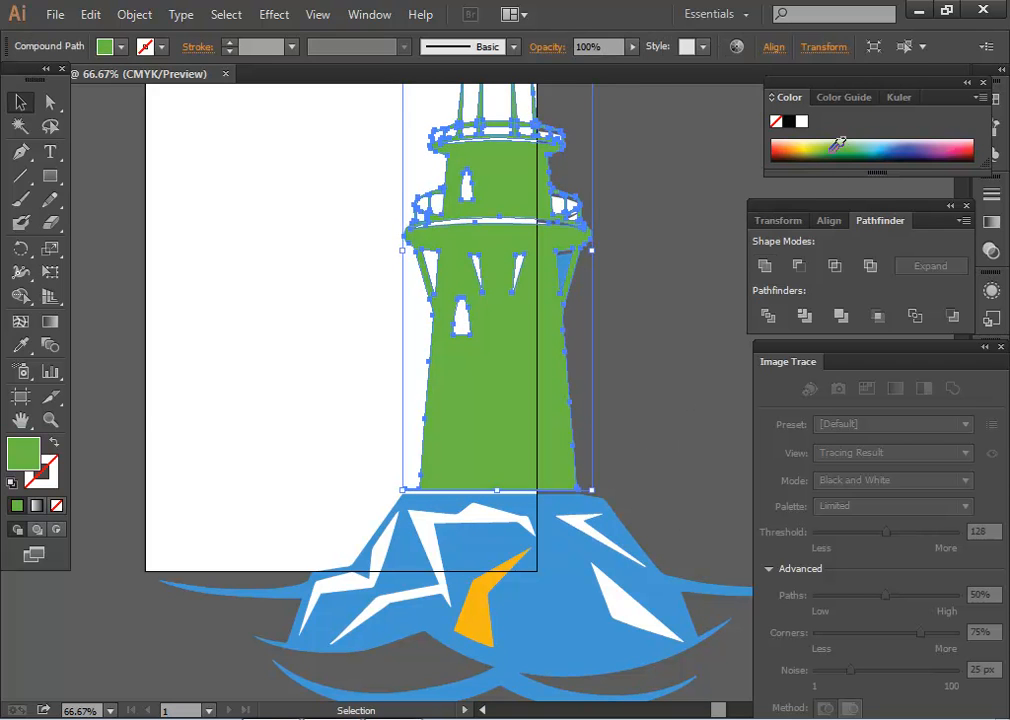
{"action": "left_click", "coordinate": [700, 385]}
{"action": "scroll", "coordinate": [697, 386], "scroll_direction": "down", "scroll_amount": 2}
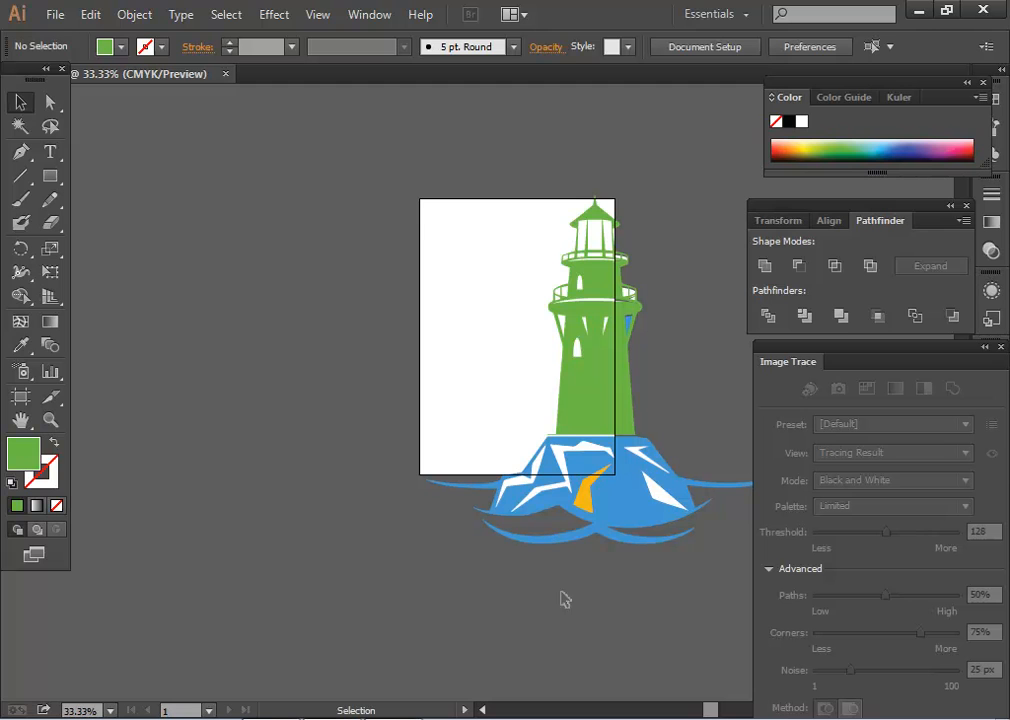
{"action": "scroll", "coordinate": [652, 402], "scroll_direction": "up", "scroll_amount": 1}
{"action": "scroll", "coordinate": [613, 357], "scroll_direction": "up", "scroll_amount": 3}
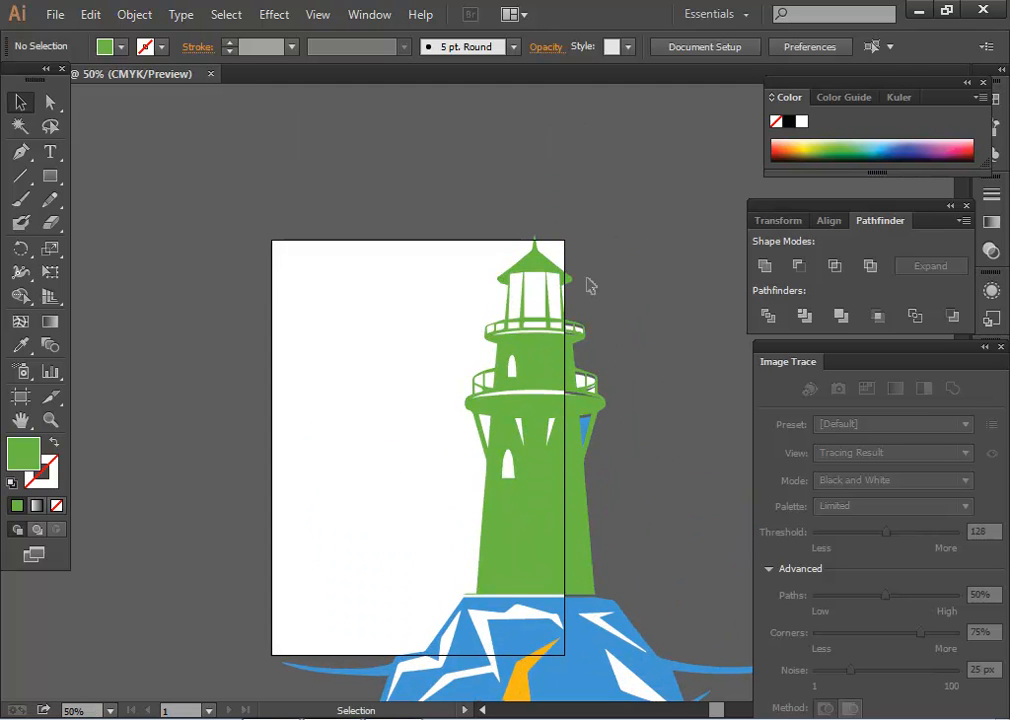
{"action": "left_click", "coordinate": [605, 402]}
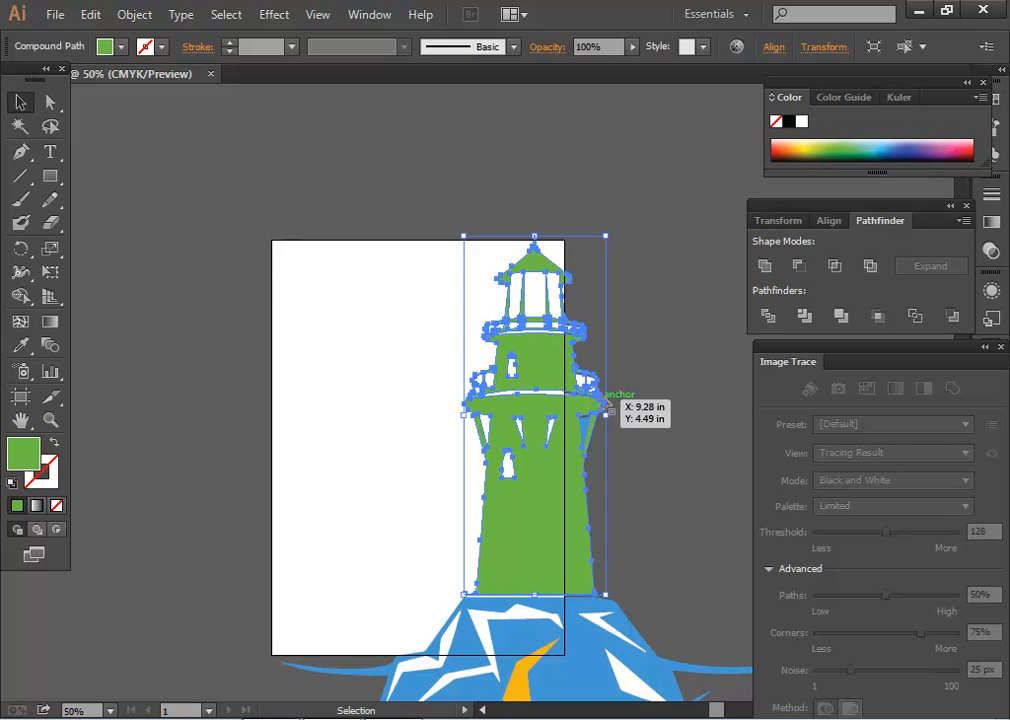
{"action": "left_click", "coordinate": [680, 488]}
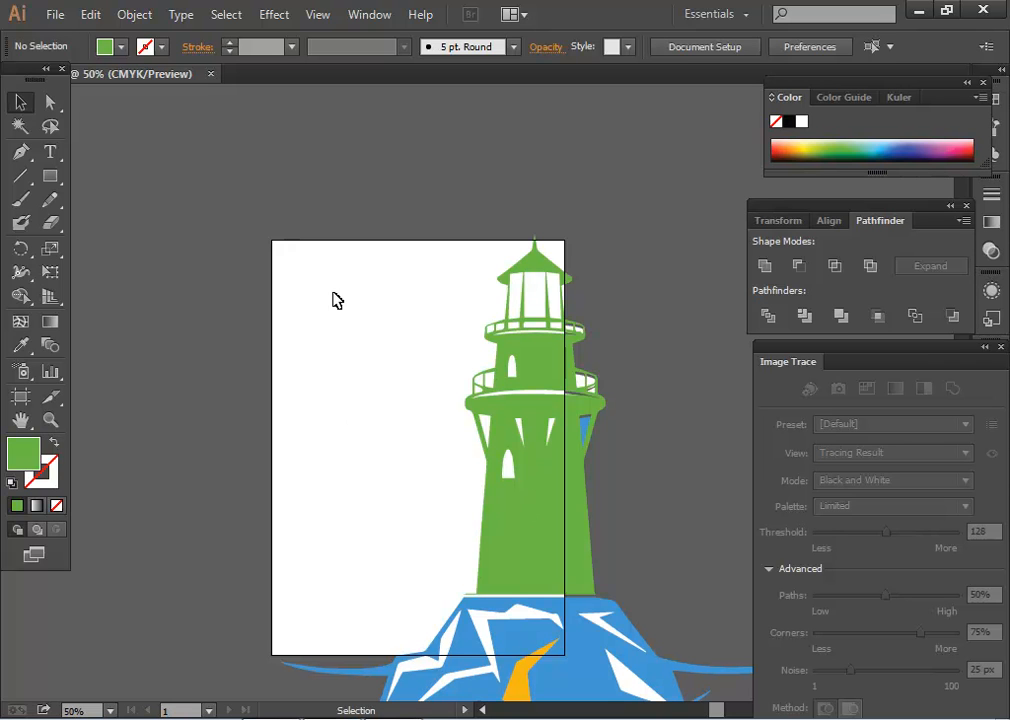
Delete the whole lighthouse artwork, including the leftover fragments.
{"action": "left_click_drag", "start_coordinate": [347, 352], "coordinate": [655, 642]}
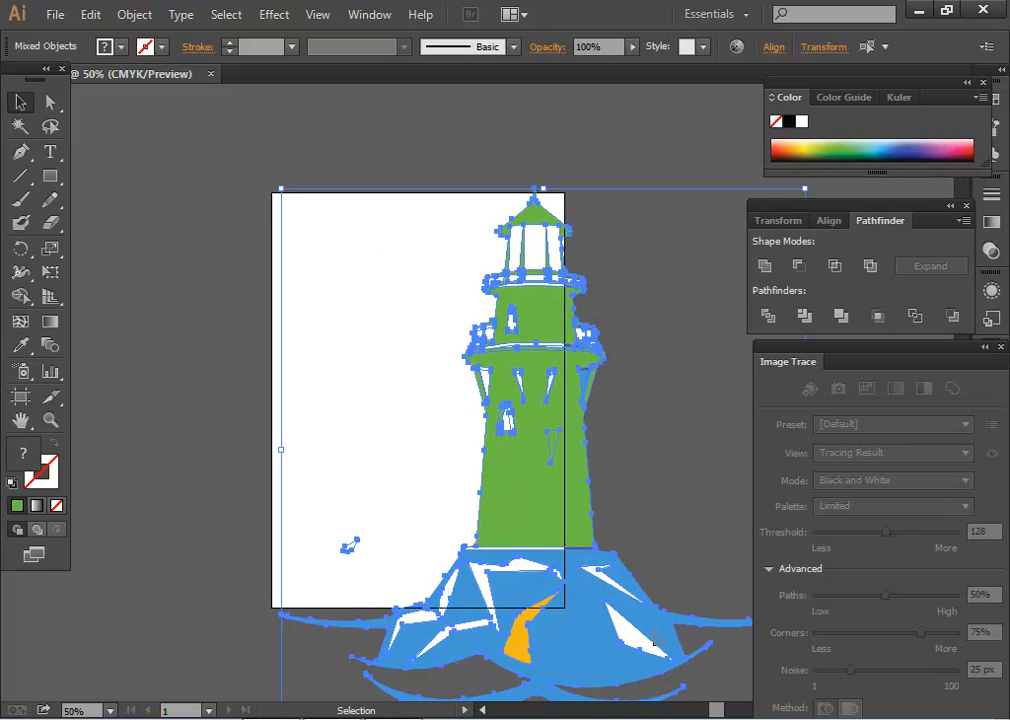
{"action": "key", "text": "Delete"}
{"action": "left_click_drag", "start_coordinate": [527, 273], "coordinate": [650, 422]}
{"action": "left_click_drag", "start_coordinate": [518, 231], "coordinate": [684, 498]}
{"action": "left_click", "coordinate": [657, 627]}
{"action": "mouse_move", "coordinate": [515, 198]}
{"action": "left_mouse_down"}
{"action": "mouse_move", "coordinate": [577, 252]}
{"action": "mouse_move", "coordinate": [588, 292]}
{"action": "left_mouse_up"}
{"action": "key", "text": "Delete"}
Switch to Chrome and look through the lighthouse logo image results.
{"action": "left_click", "coordinate": [355, 718]}
{"action": "scroll", "coordinate": [439, 657], "scroll_direction": "down", "scroll_amount": 3}
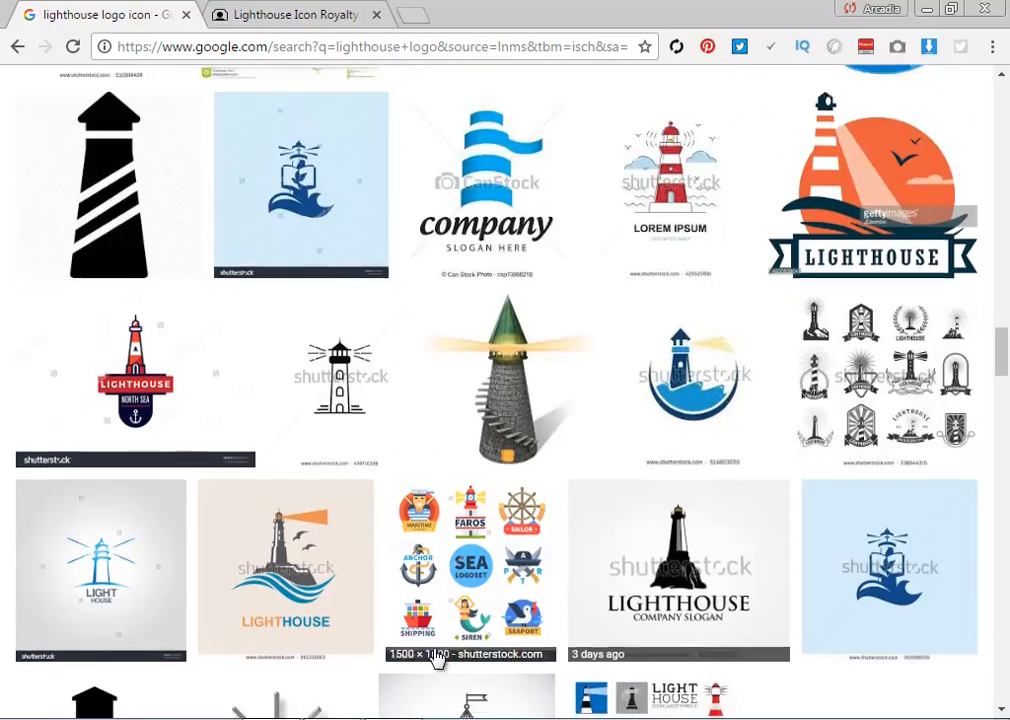
{"action": "scroll", "coordinate": [439, 657], "scroll_direction": "down", "scroll_amount": 3}
{"action": "scroll", "coordinate": [435, 647], "scroll_direction": "up", "scroll_amount": 4}
{"action": "scroll", "coordinate": [440, 642], "scroll_direction": "down", "scroll_amount": 4}
{"action": "scroll", "coordinate": [442, 638], "scroll_direction": "up", "scroll_amount": 4}
{"action": "scroll", "coordinate": [458, 605], "scroll_direction": "up", "scroll_amount": 15}
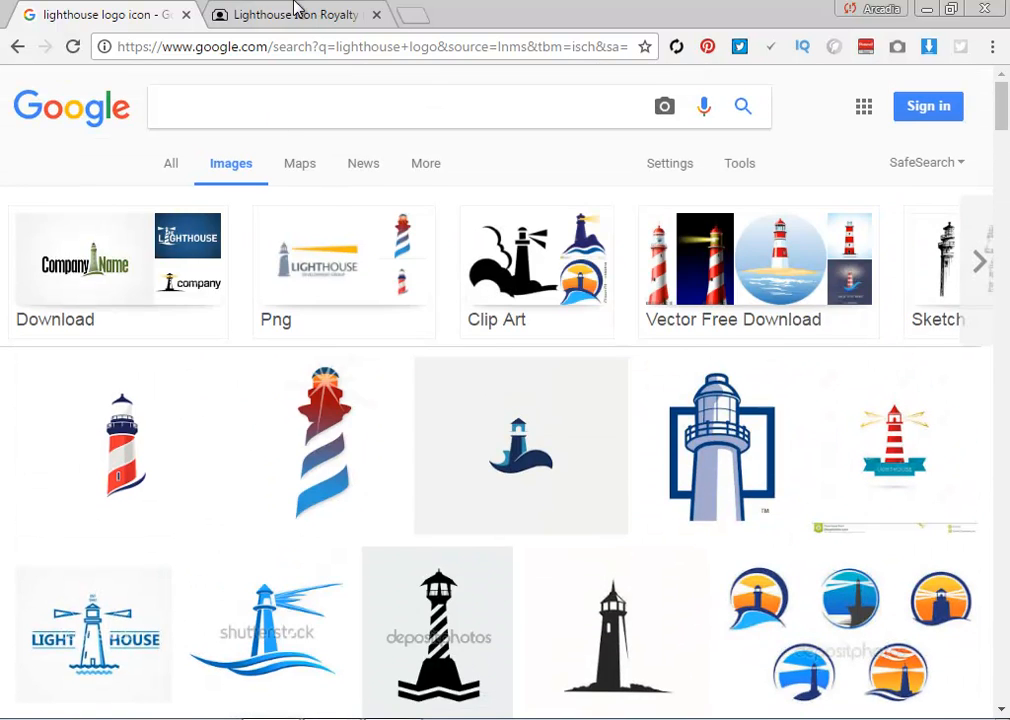
In the browser tab showing the stock lighthouse icon, search for "freepik" and open the Freepik website.
{"action": "left_click", "coordinate": [295, 12]}
{"action": "left_click", "coordinate": [285, 47]}
{"action": "key", "text": "BackSpace"}
{"action": "type", "text": "f"}
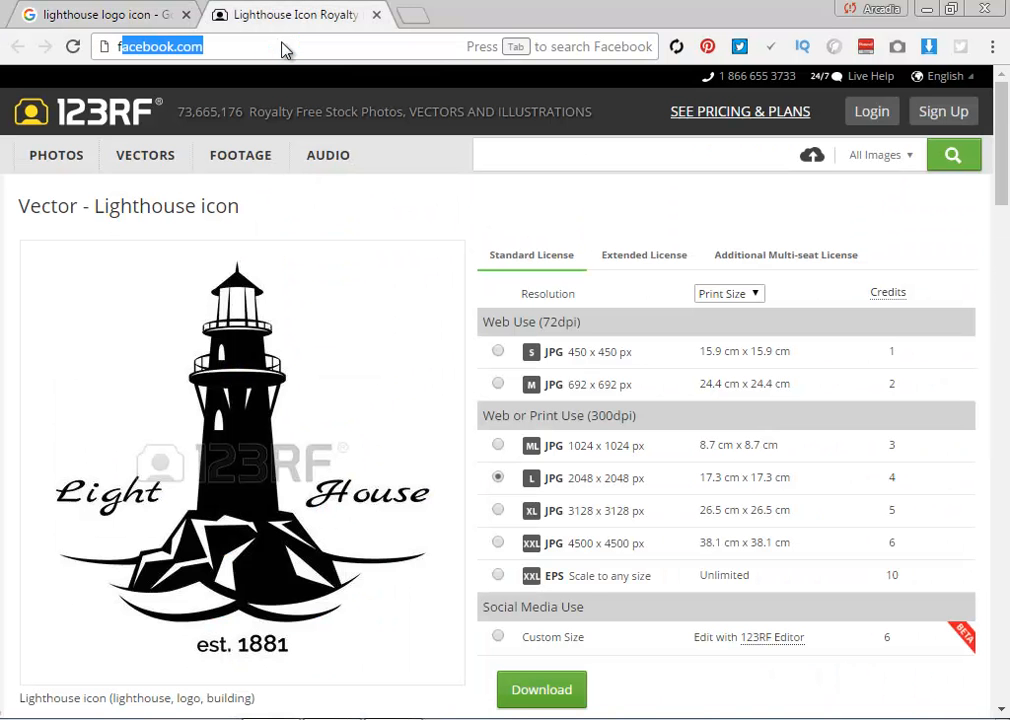
{"action": "type", "text": "ree"}
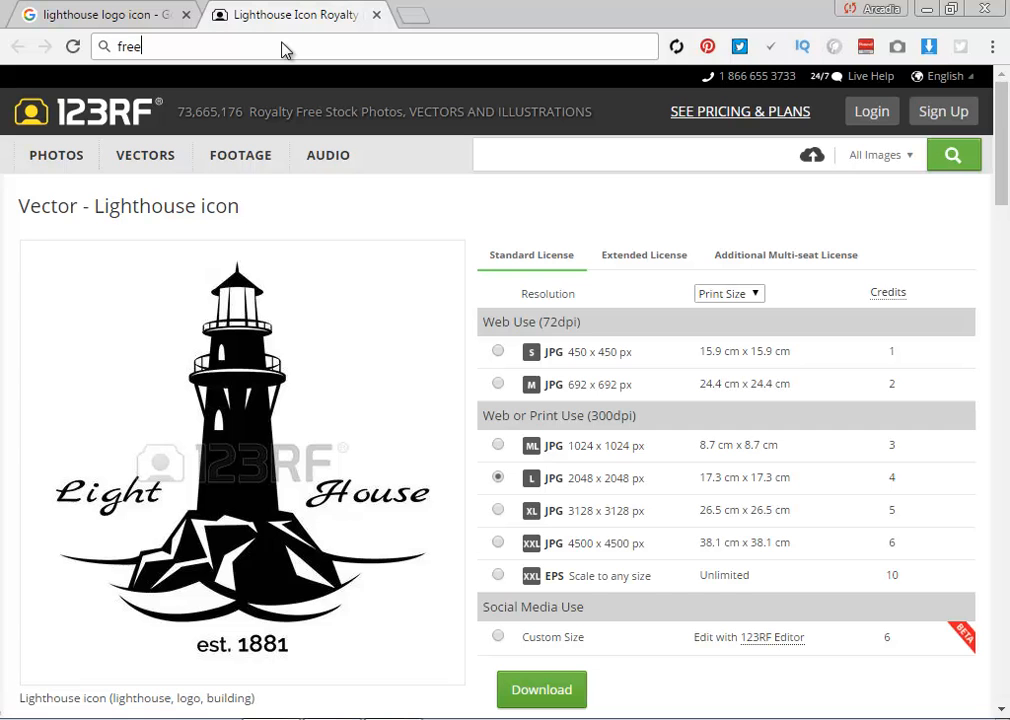
{"action": "type", "text": "pik"}
{"action": "key", "text": "Return"}
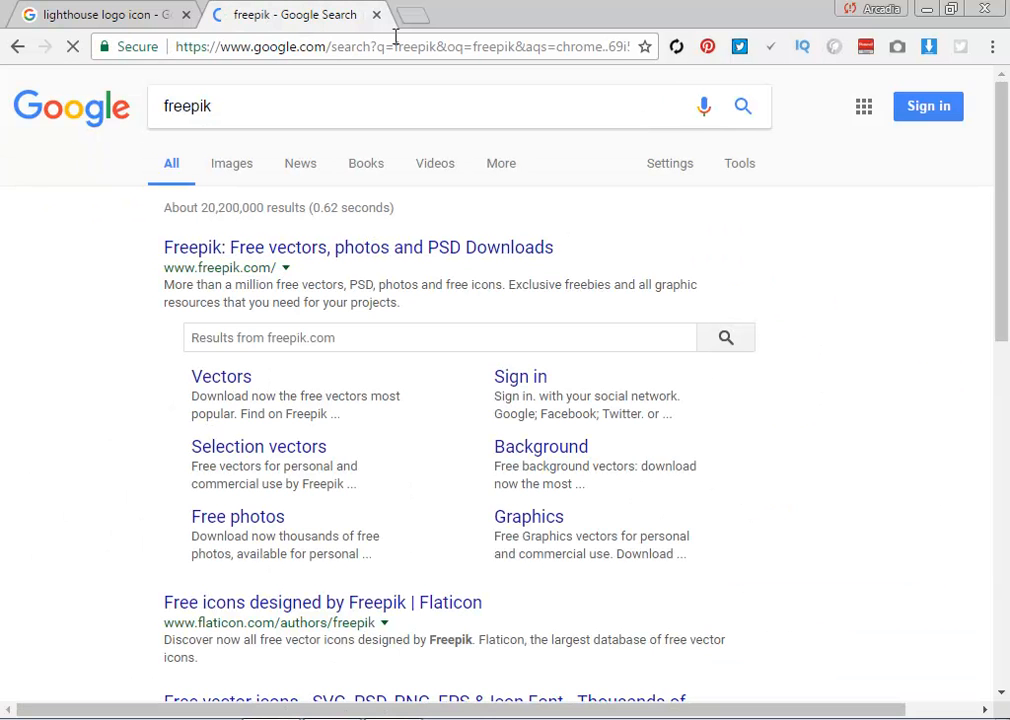
Search for "vecteezy" in a new browser tab and open the Vecteezy website.
{"action": "left_click", "coordinate": [414, 17]}
{"action": "type", "text": "vec"}
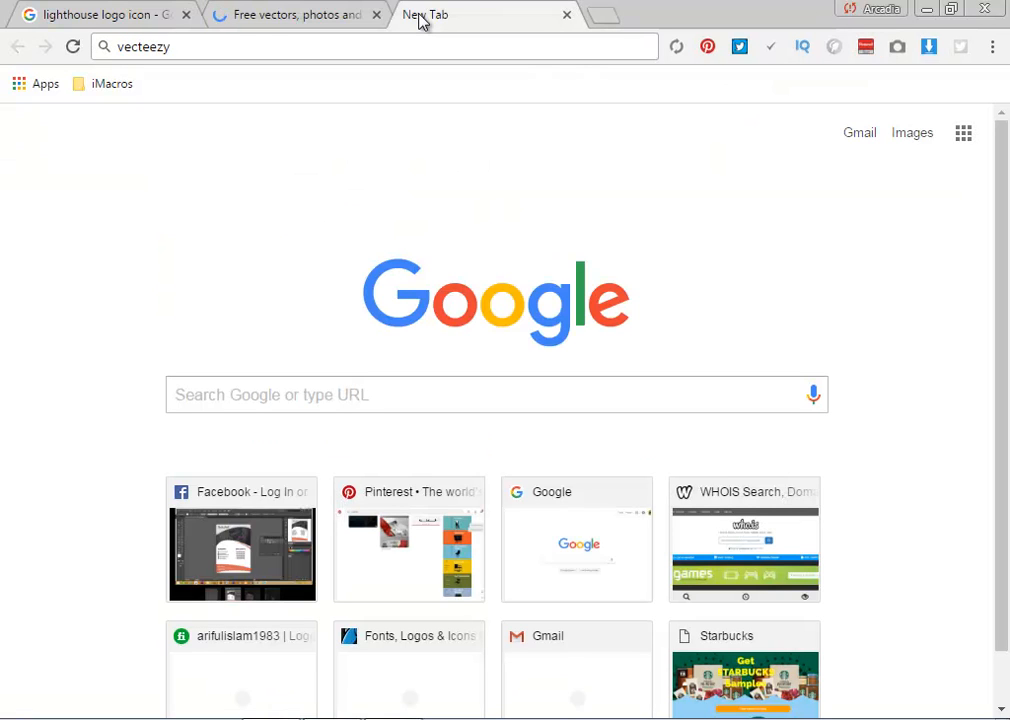
{"action": "type", "text": "teezy"}
{"action": "key", "text": "Return"}
On Freepik, open the International women's day vector with a face in a heart and download it for free.
{"action": "left_click", "coordinate": [310, 10]}
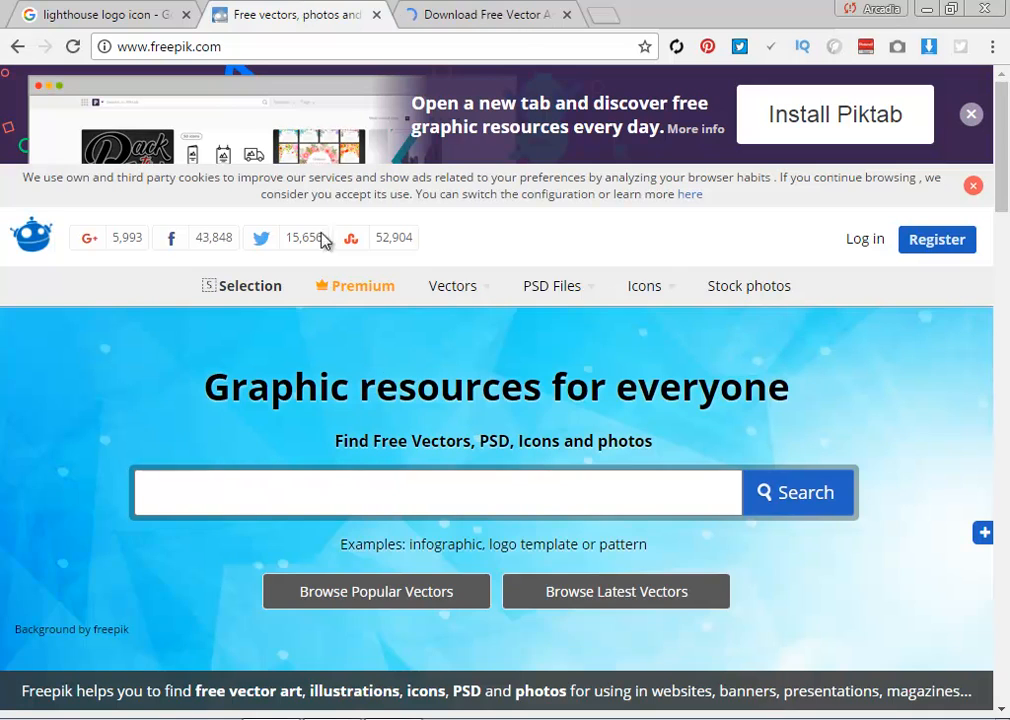
{"action": "scroll", "coordinate": [514, 587], "scroll_direction": "down", "scroll_amount": 7}
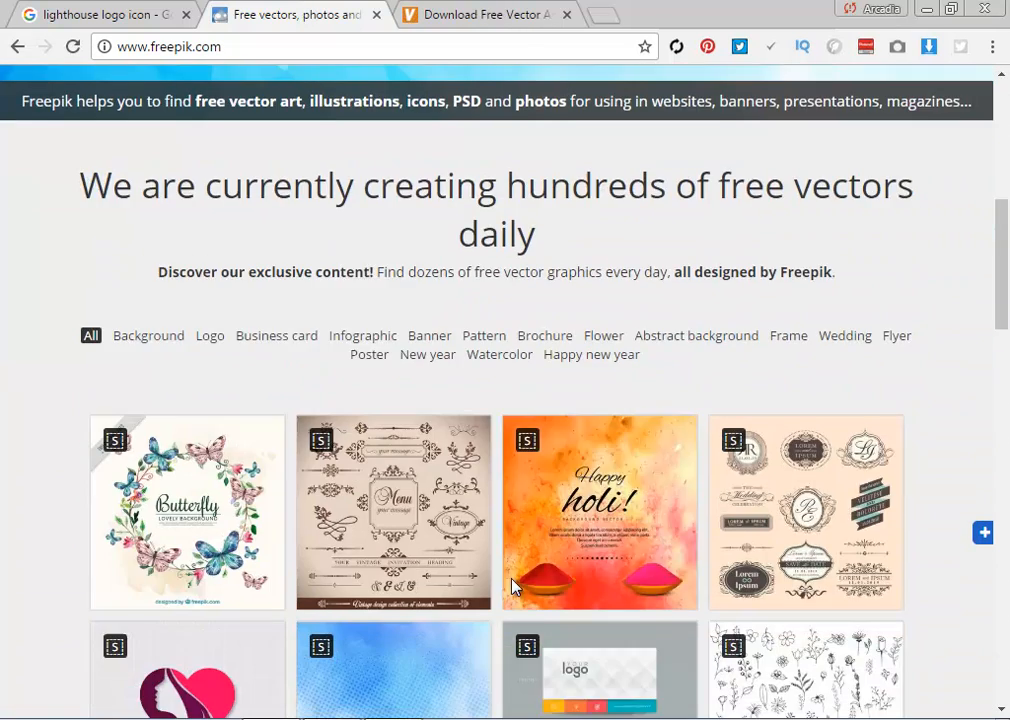
{"action": "scroll", "coordinate": [514, 587], "scroll_direction": "down", "scroll_amount": 3}
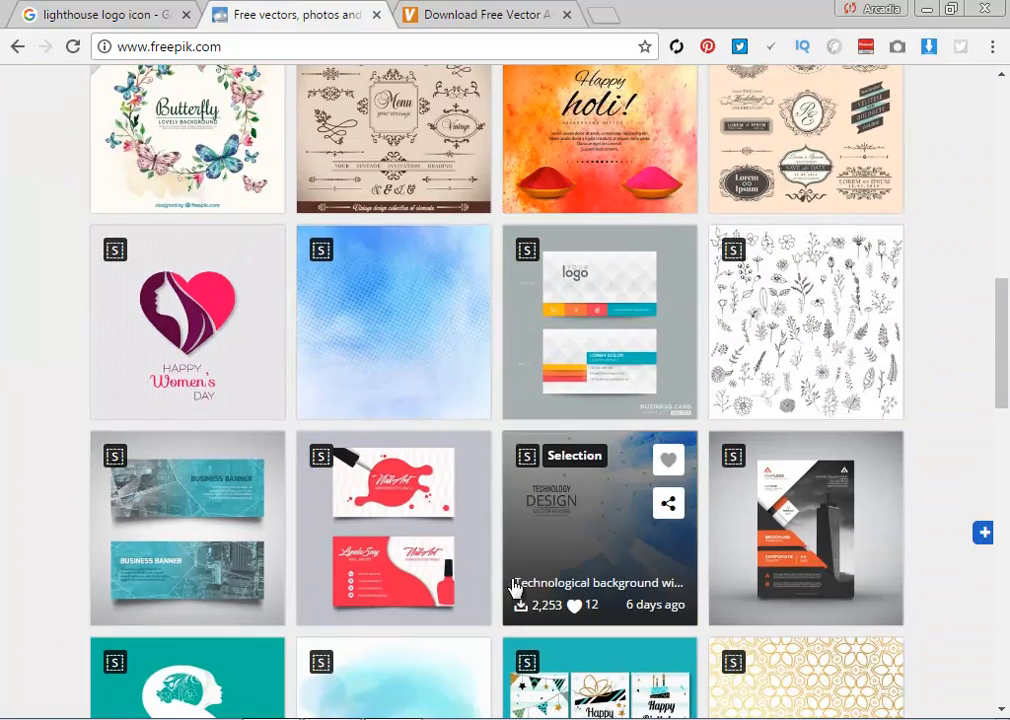
{"action": "left_click", "coordinate": [255, 357]}
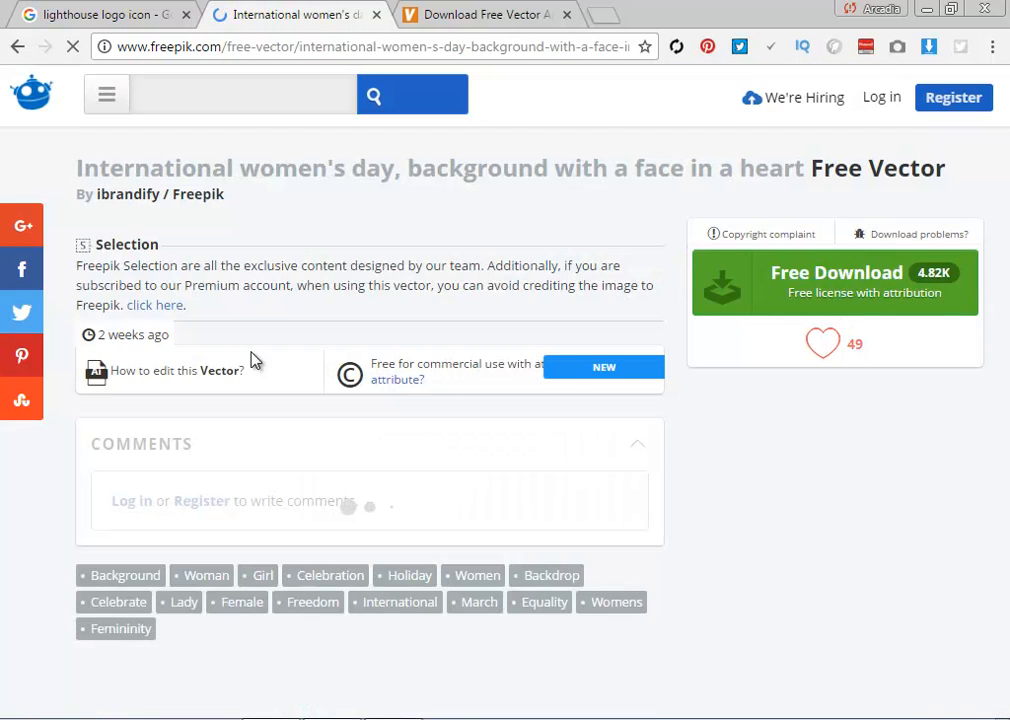
{"action": "scroll", "coordinate": [605, 596], "scroll_direction": "down", "scroll_amount": 1}
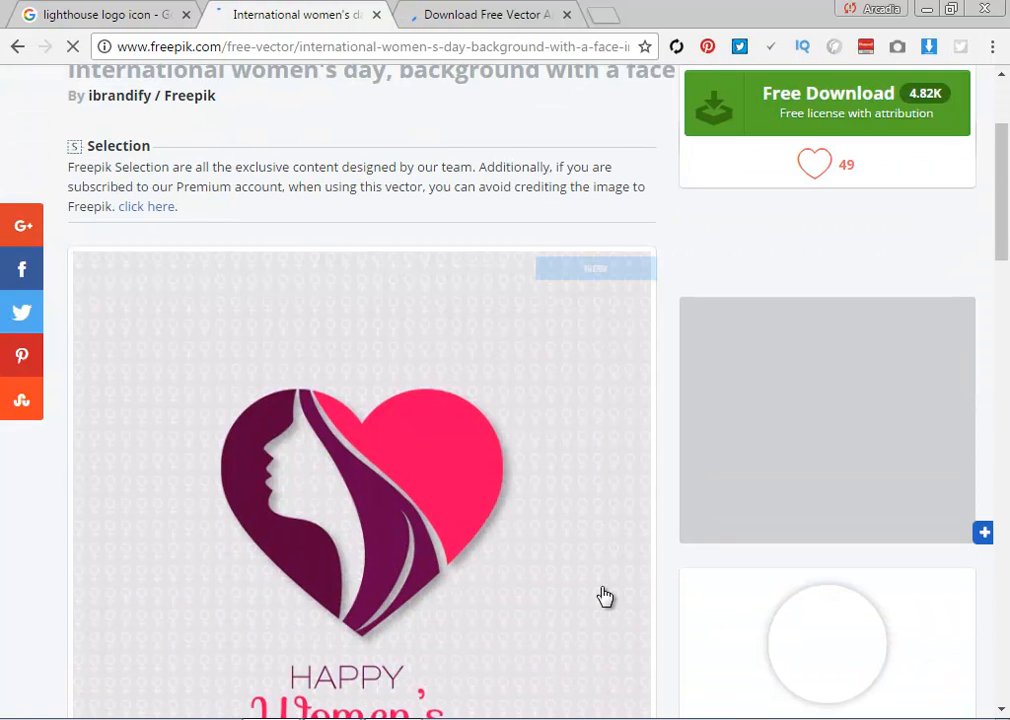
{"action": "scroll", "coordinate": [605, 596], "scroll_direction": "down", "scroll_amount": 1}
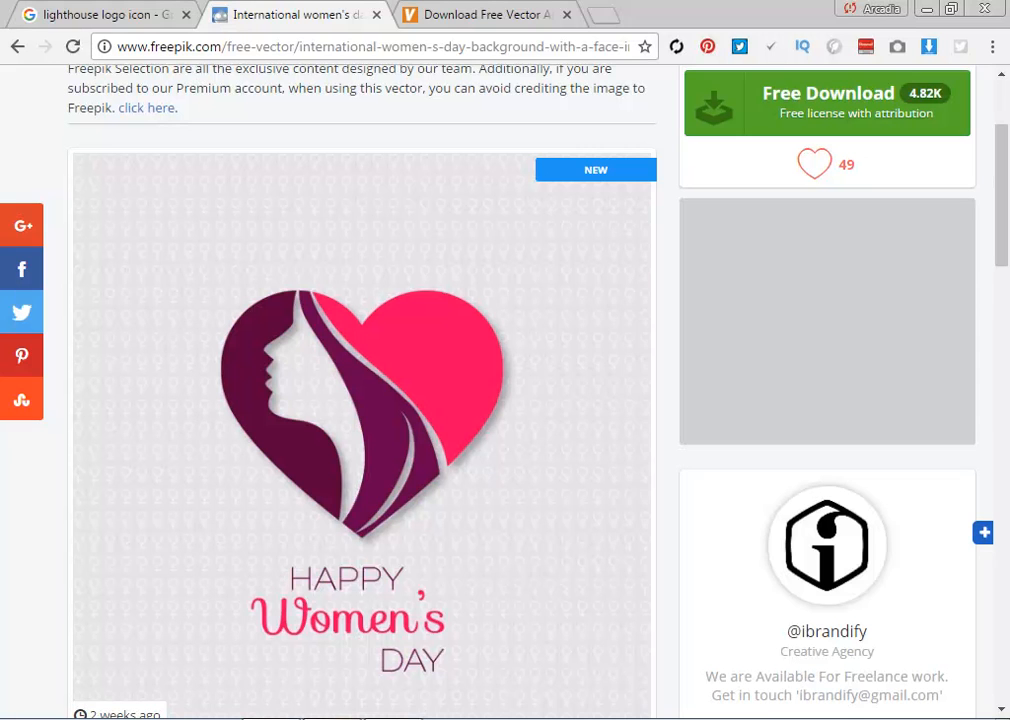
{"action": "left_click", "coordinate": [938, 131]}
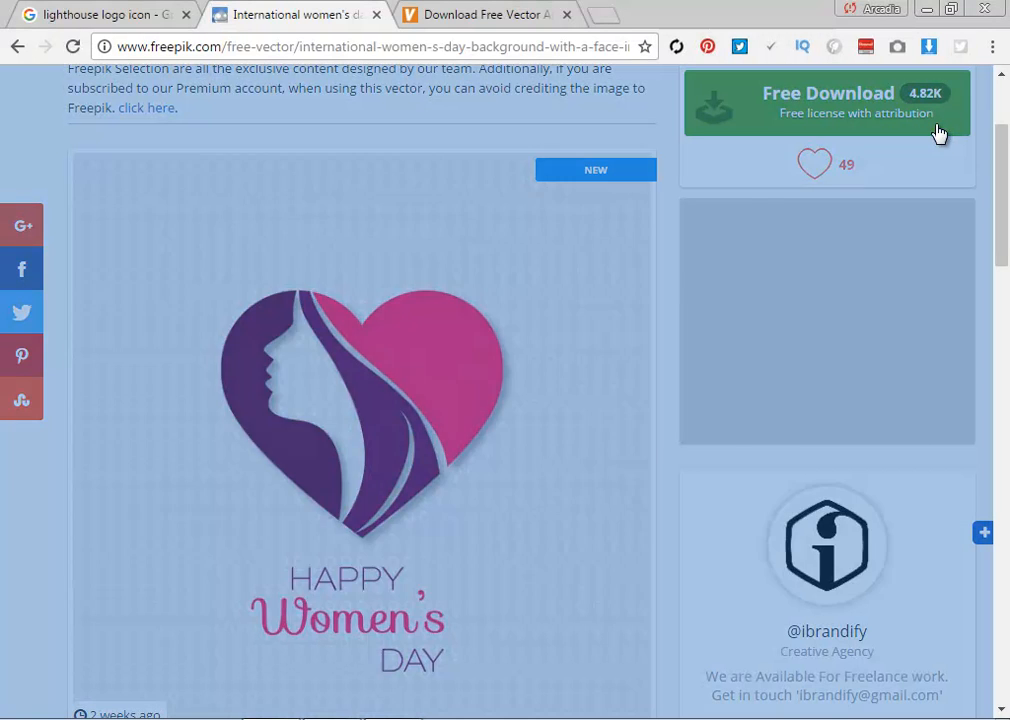
{"action": "left_click", "coordinate": [436, 342]}
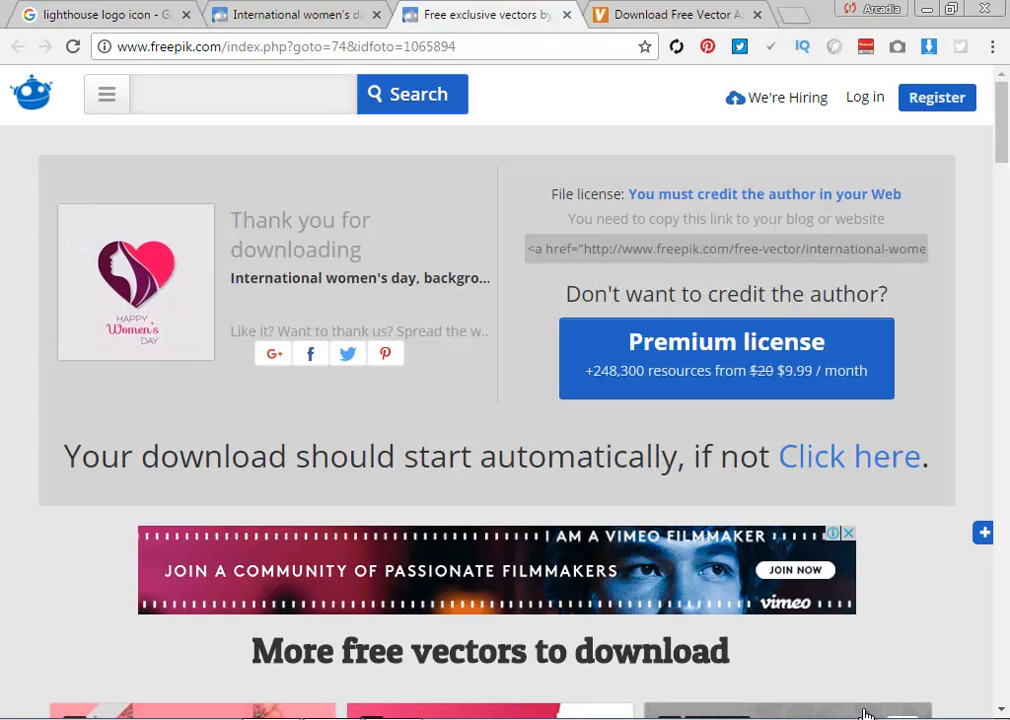
Look over Vecteezy's featured free vector art and return to the Freepik download page.
{"action": "left_click", "coordinate": [666, 16]}
{"action": "scroll", "coordinate": [391, 291], "scroll_direction": "down", "scroll_amount": 2}
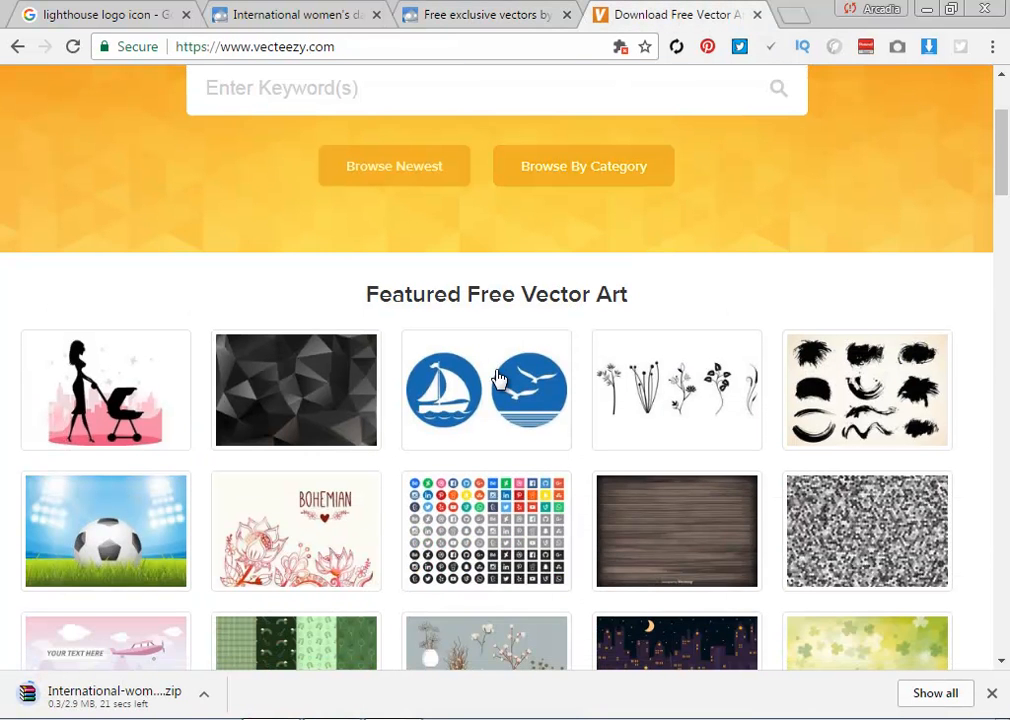
{"action": "left_click", "coordinate": [484, 14]}
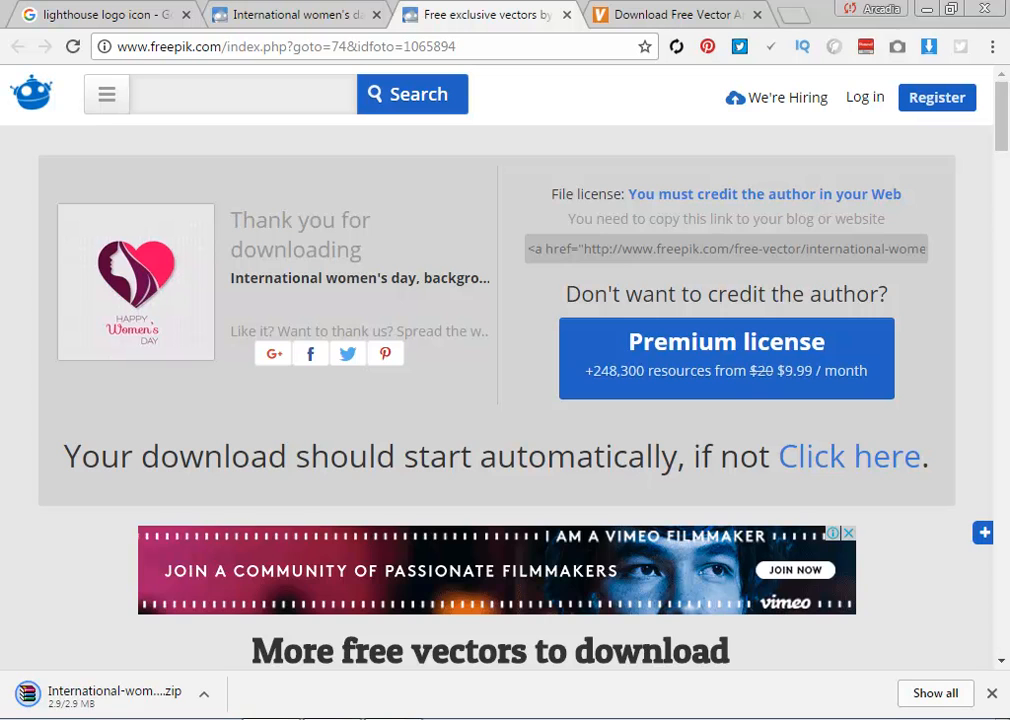
Open 4031.eps from the downloaded women's day archive in Illustrator and retain the 9-slice scaling option for symbols.
{"action": "left_click", "coordinate": [169, 703]}
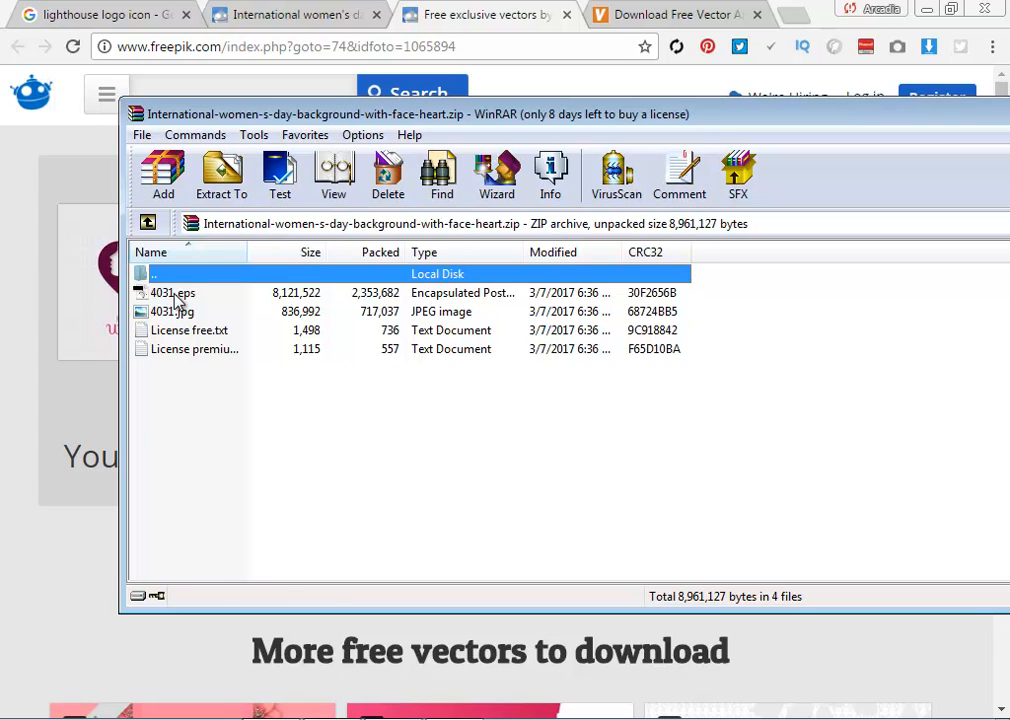
{"action": "left_click", "coordinate": [175, 294]}
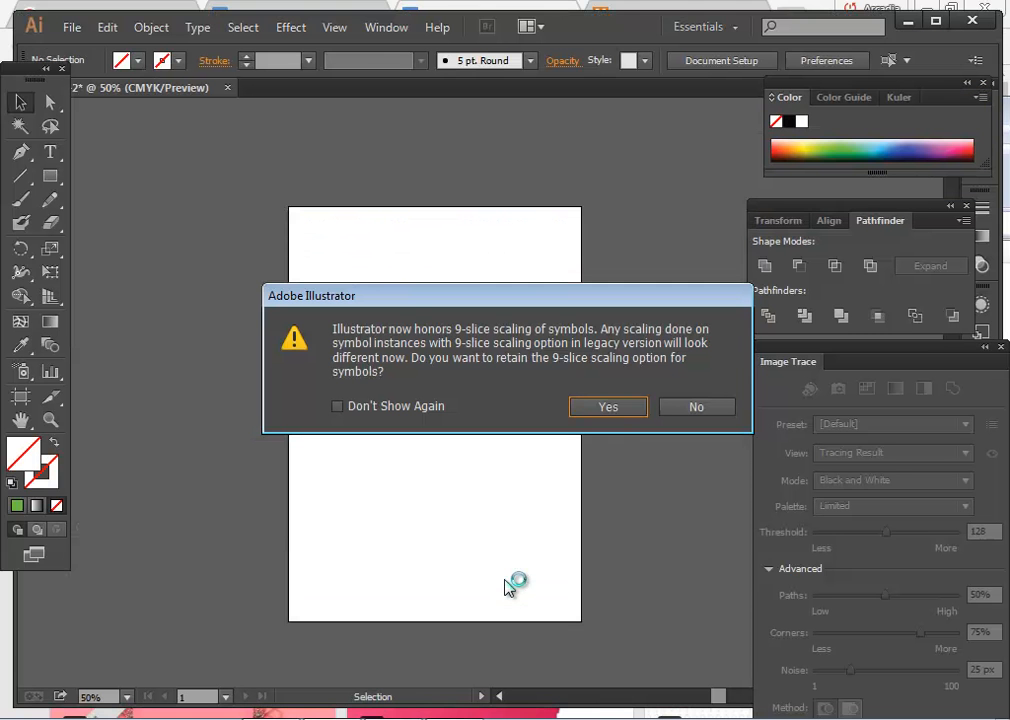
{"action": "left_click", "coordinate": [638, 408]}
{"action": "left_click_drag", "start_coordinate": [655, 443], "coordinate": [250, 280]}
{"action": "key", "text": "ctrl+minus"}
{"action": "key", "text": "ctrl+minus"}
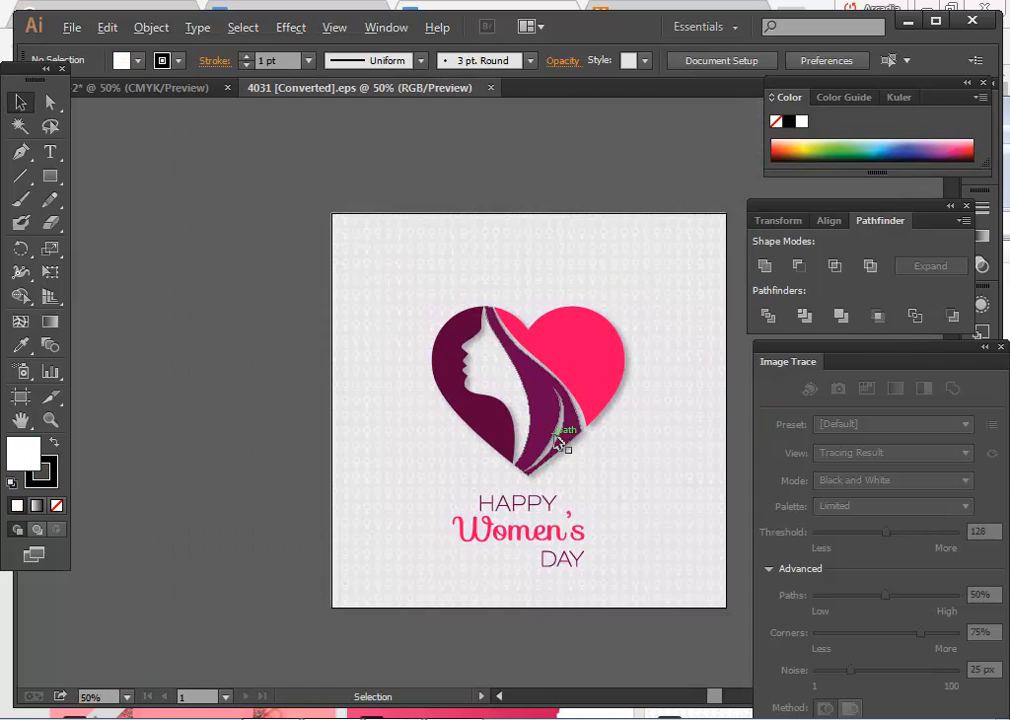
Examine which parts of the women's day artwork are grouped by selecting the background pattern, lettering and heart in turn.
{"action": "left_click", "coordinate": [638, 521]}
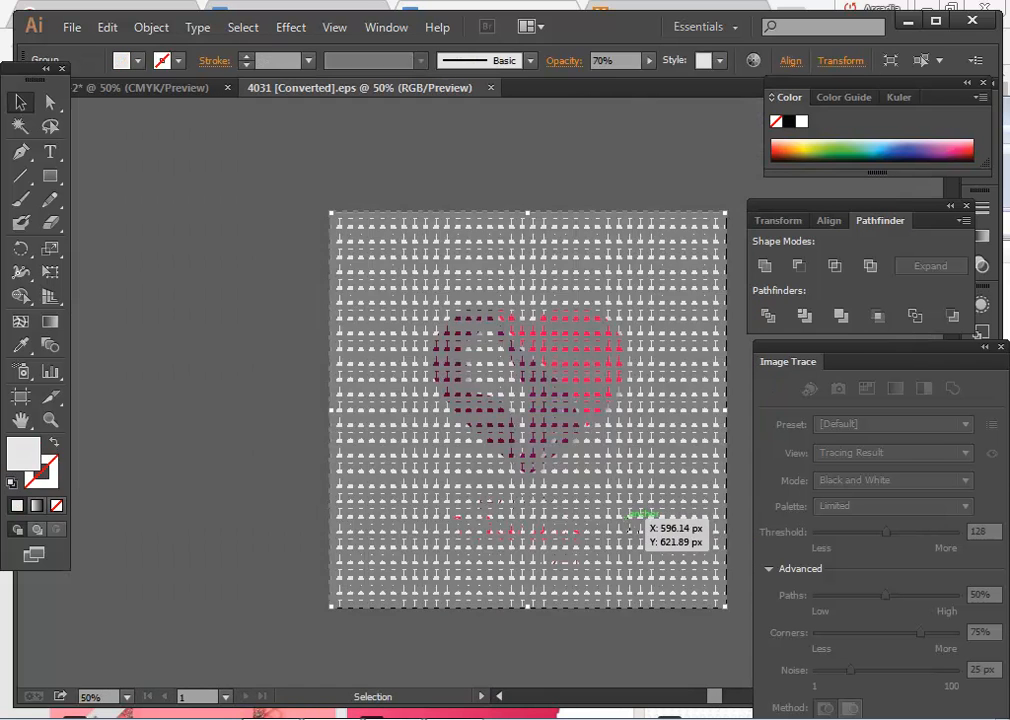
{"action": "left_click", "coordinate": [680, 657]}
{"action": "left_click", "coordinate": [583, 422]}
{"action": "left_click", "coordinate": [676, 539]}
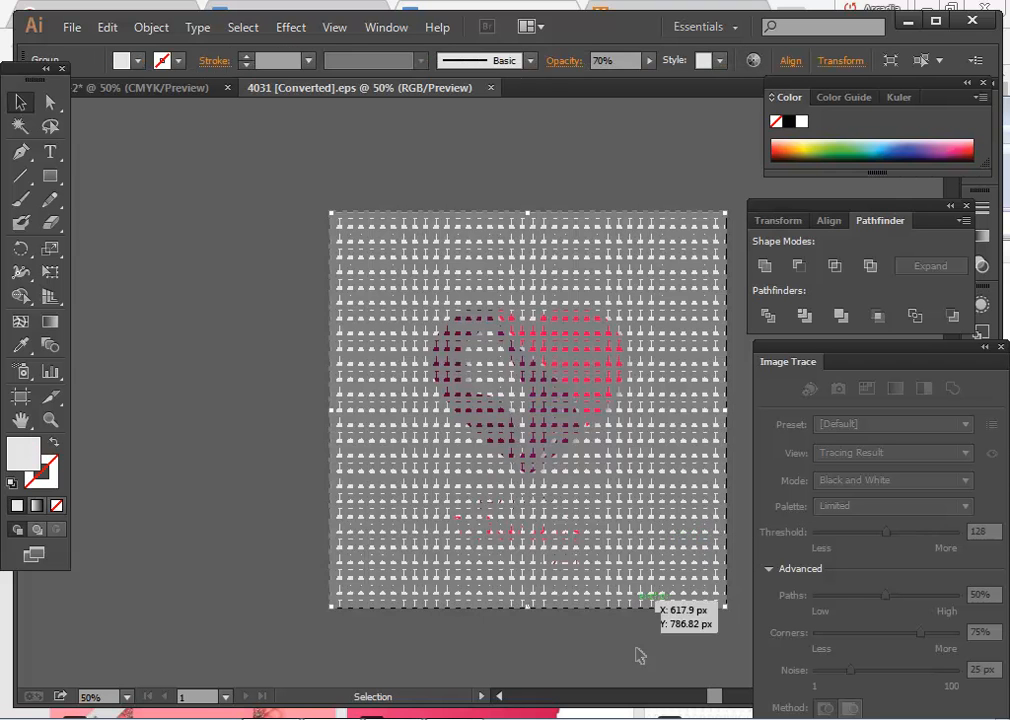
{"action": "left_click", "coordinate": [638, 654]}
{"action": "left_click", "coordinate": [549, 530]}
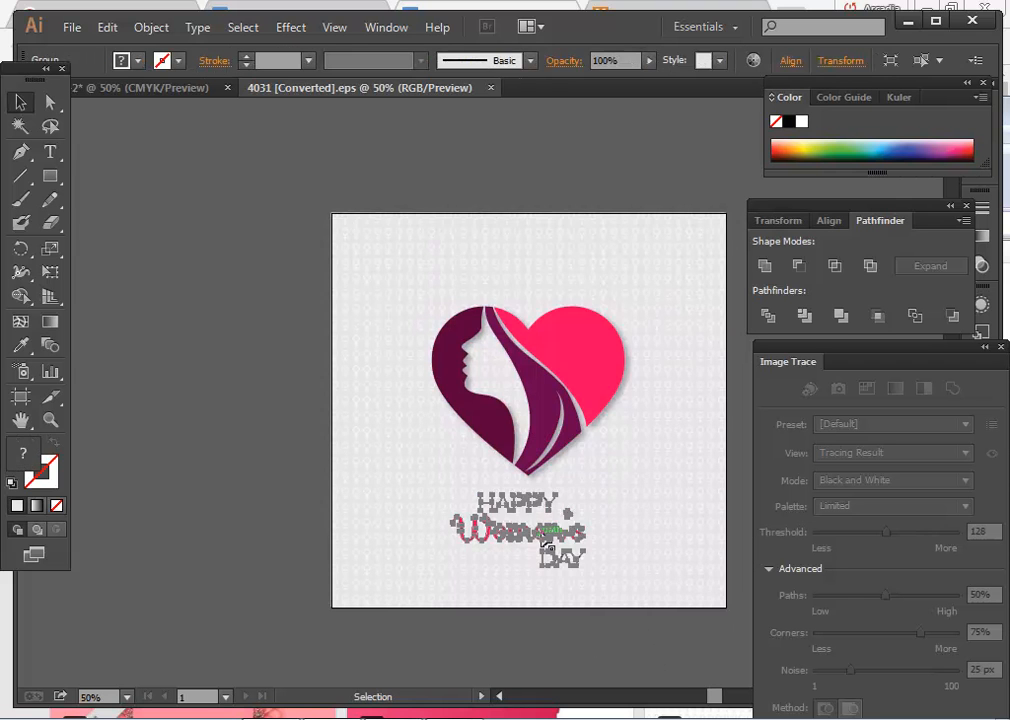
{"action": "left_click", "coordinate": [600, 371]}
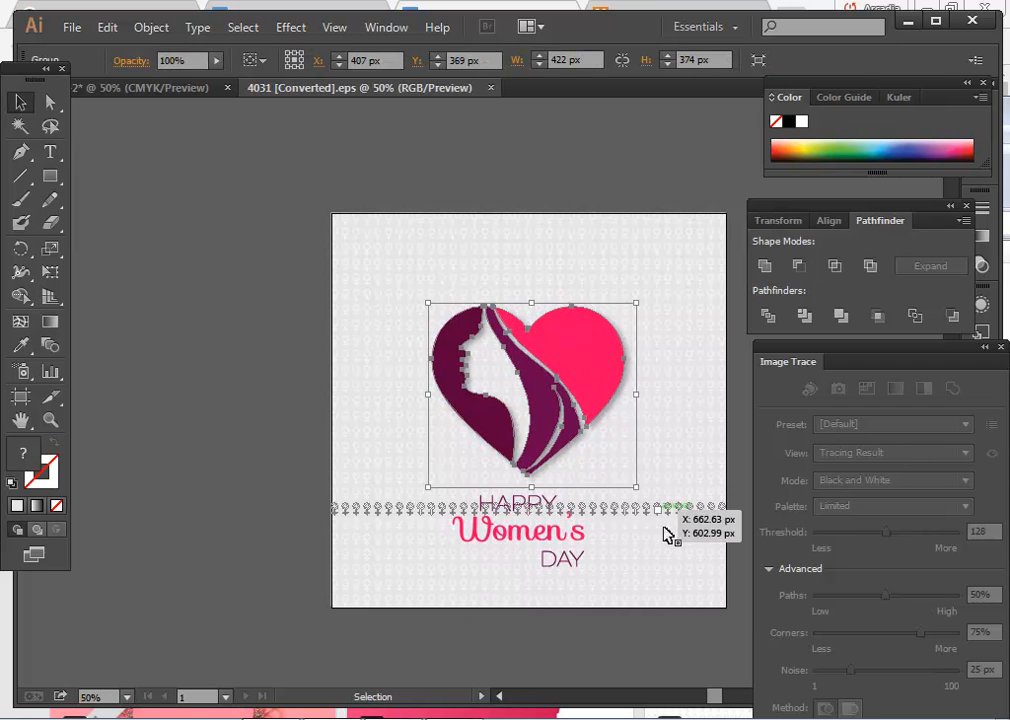
{"action": "left_click", "coordinate": [669, 649]}
Copy the heart group from the women's day artwork and paste it into the blank CMYK document.
{"action": "left_click", "coordinate": [601, 379]}
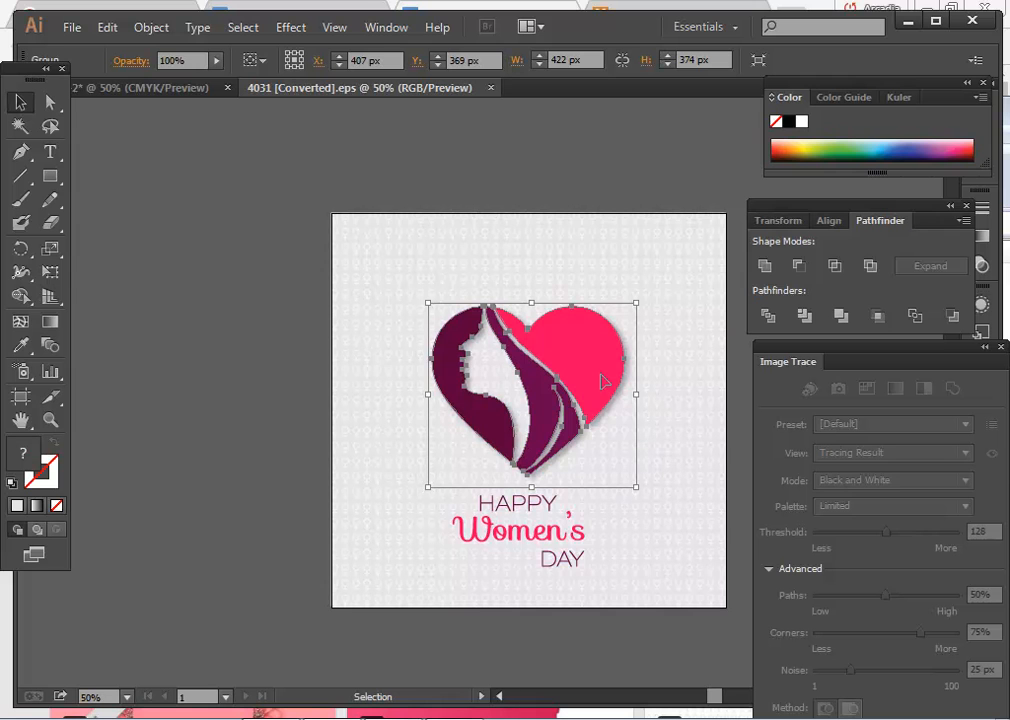
{"action": "right_click", "coordinate": [603, 381]}
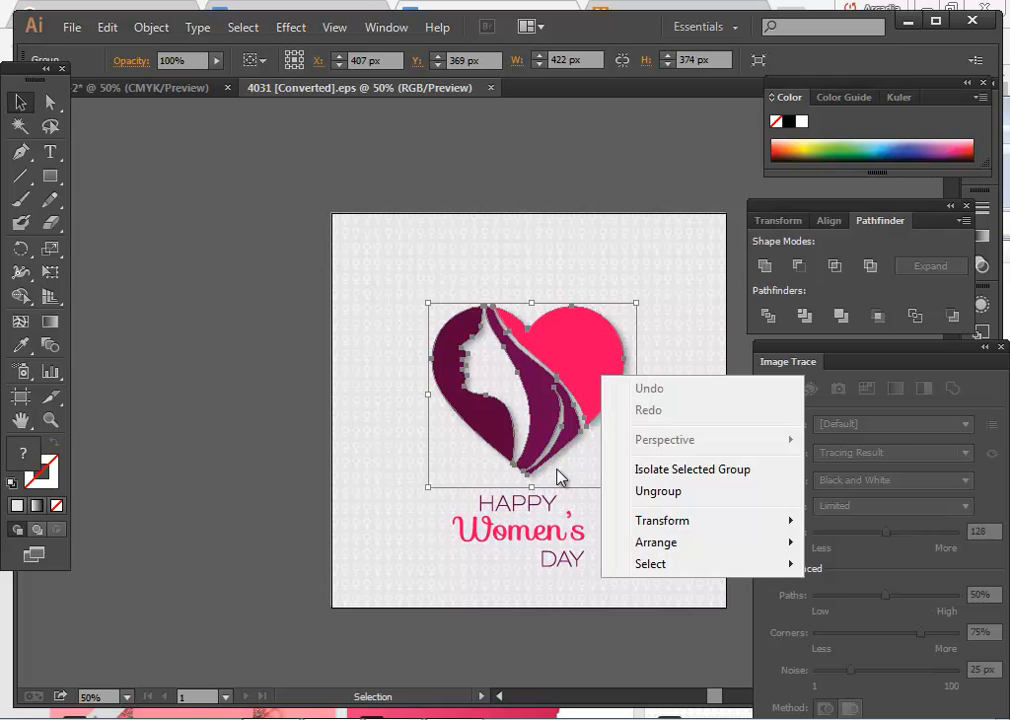
{"action": "left_click", "coordinate": [561, 627]}
{"action": "left_click", "coordinate": [593, 396]}
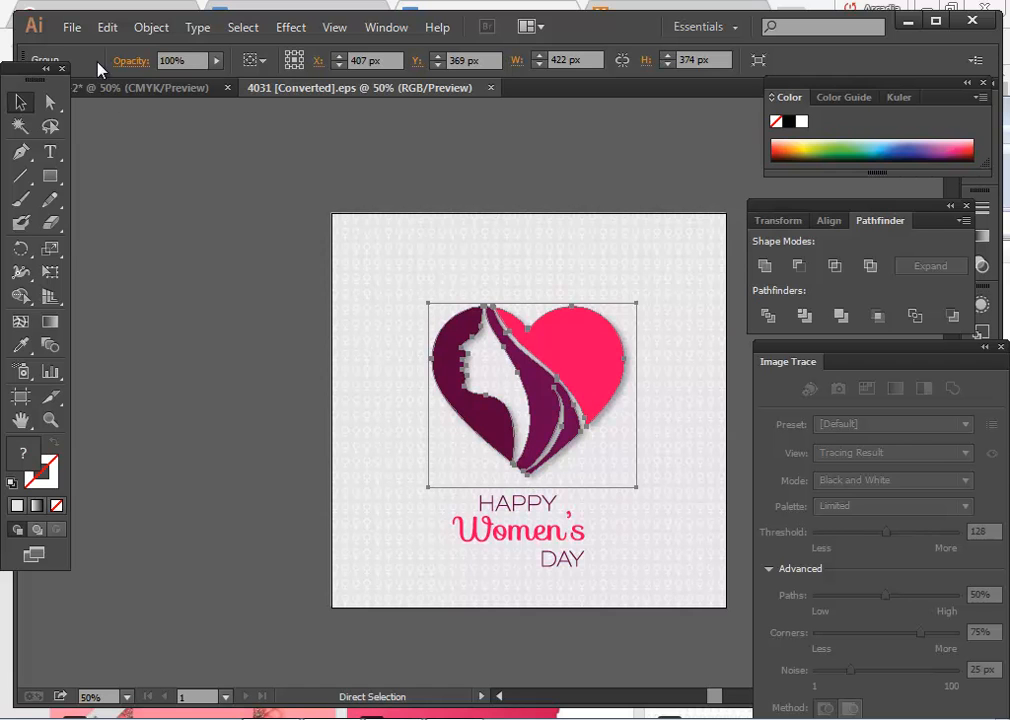
{"action": "left_click", "coordinate": [118, 90]}
{"action": "key", "text": "ctrl+v"}
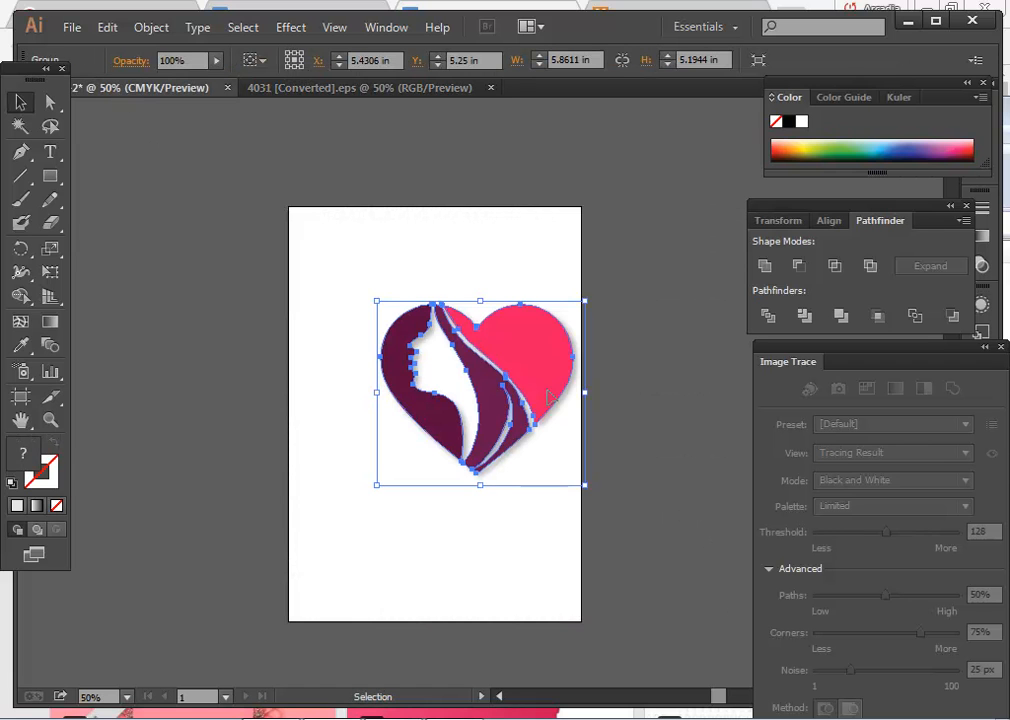
{"action": "left_click", "coordinate": [633, 490]}
{"action": "scroll", "coordinate": [586, 460], "scroll_direction": "up", "scroll_amount": 1}
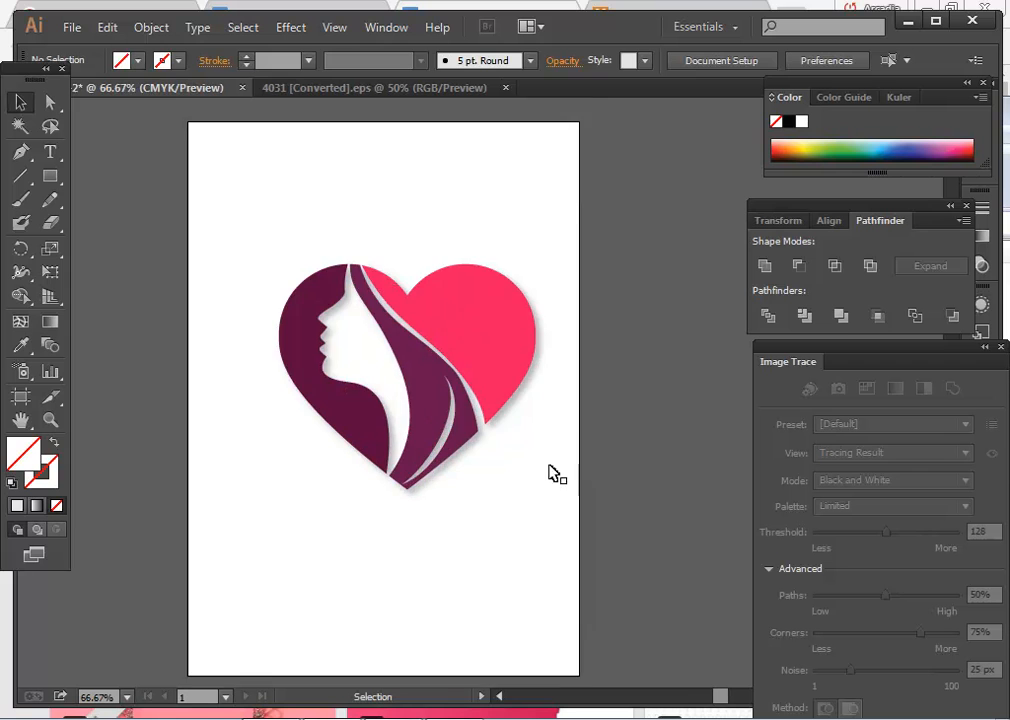
Ungroup the pasted heart repeatedly until its face, hair and heart shapes are separate.
{"action": "left_click_drag", "start_coordinate": [510, 450], "coordinate": [560, 489]}
{"action": "left_click", "coordinate": [563, 497]}
{"action": "right_click", "coordinate": [556, 424]}
{"action": "left_click", "coordinate": [617, 536]}
{"action": "left_click", "coordinate": [586, 622]}
{"action": "left_click", "coordinate": [549, 408]}
{"action": "right_click", "coordinate": [549, 408]}
{"action": "left_click", "coordinate": [624, 523]}
{"action": "left_click", "coordinate": [561, 467]}
{"action": "left_click", "coordinate": [540, 395]}
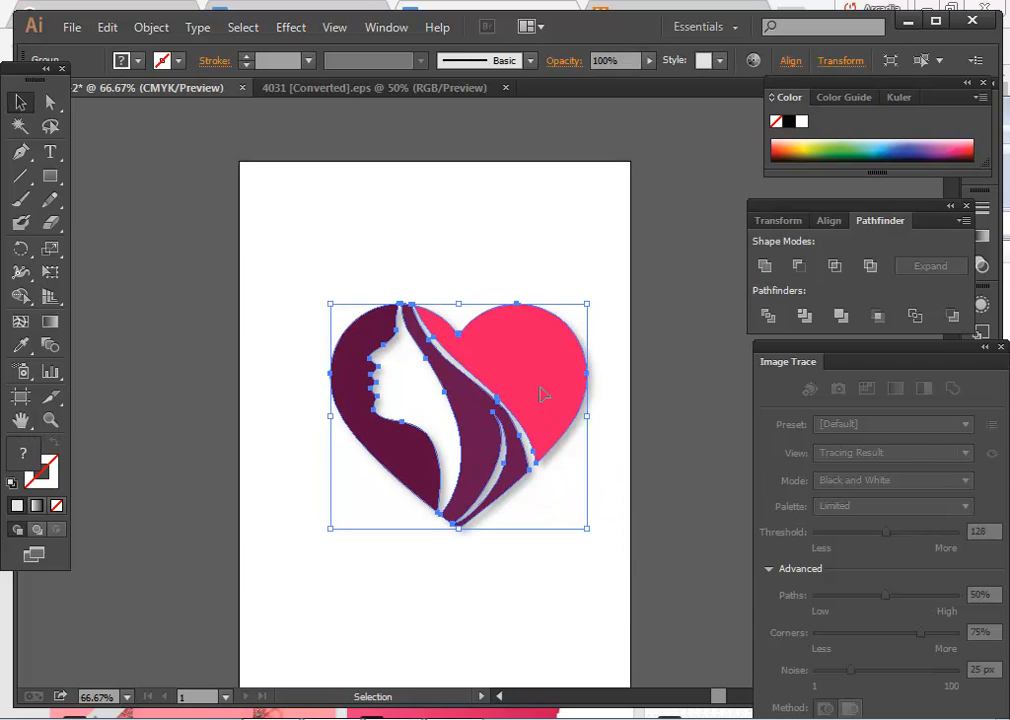
{"action": "right_click", "coordinate": [518, 367]}
{"action": "left_click", "coordinate": [566, 433]}
{"action": "left_click", "coordinate": [566, 433]}
Check that the heart's pieces select individually and recolor the pink heart shape green.
{"action": "left_click", "coordinate": [375, 435]}
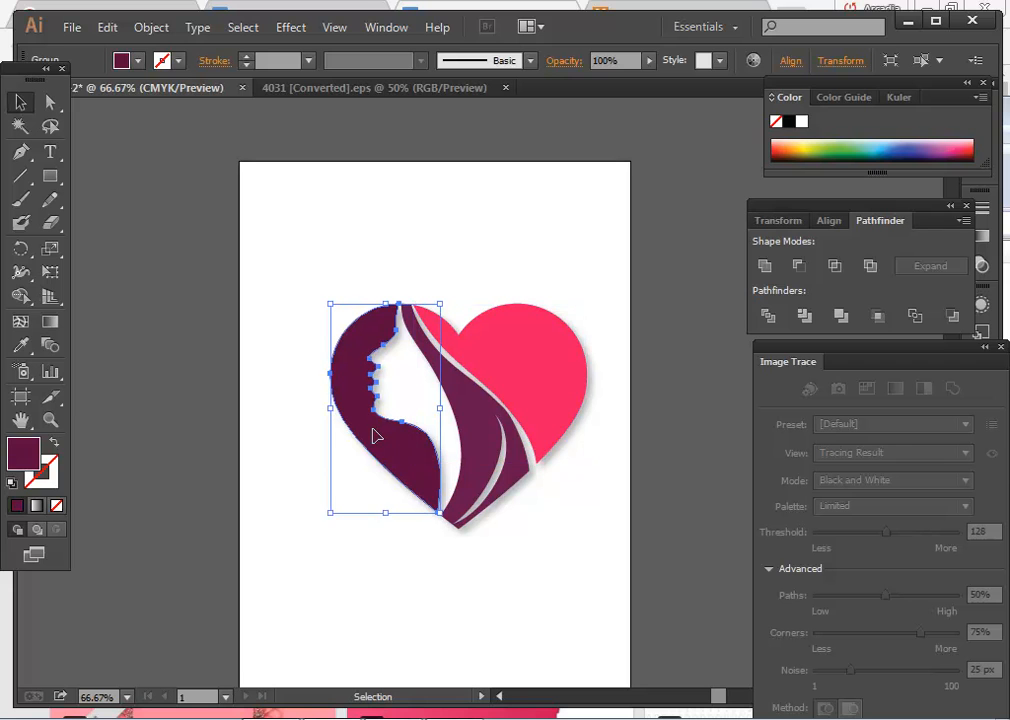
{"action": "left_click", "coordinate": [475, 451]}
{"action": "left_click", "coordinate": [572, 569]}
{"action": "left_click", "coordinate": [549, 381]}
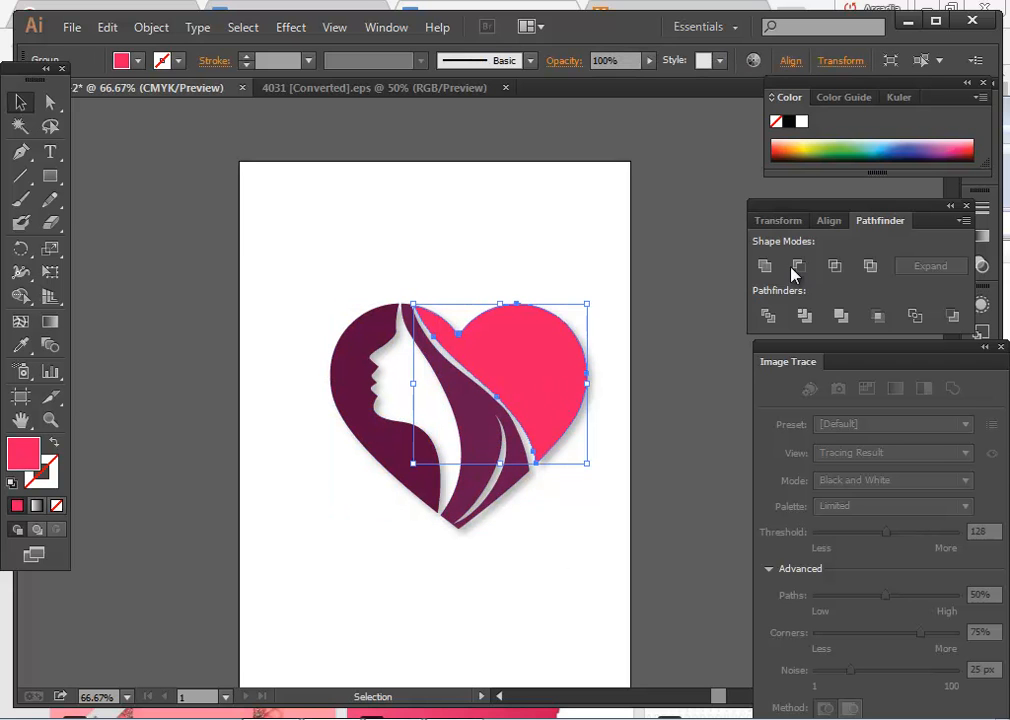
{"action": "left_click", "coordinate": [850, 137]}
{"action": "left_click", "coordinate": [528, 290]}
Recolor the dark face silhouette magenta and the flowing hair shape red.
{"action": "left_click", "coordinate": [424, 451]}
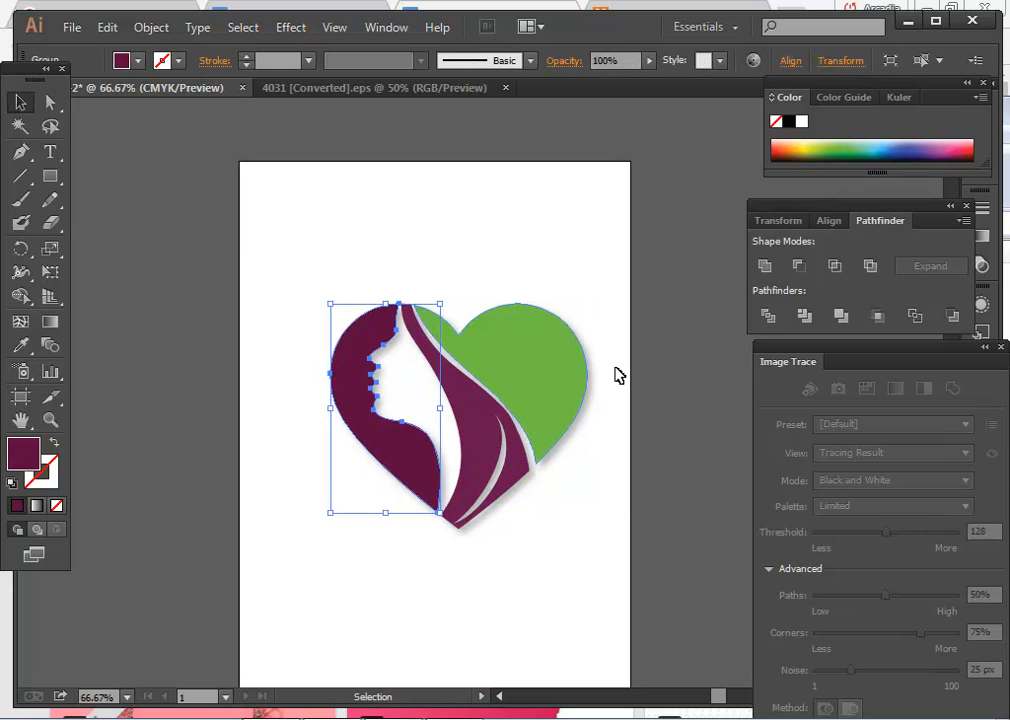
{"action": "left_click", "coordinate": [940, 147]}
{"action": "left_click", "coordinate": [478, 467]}
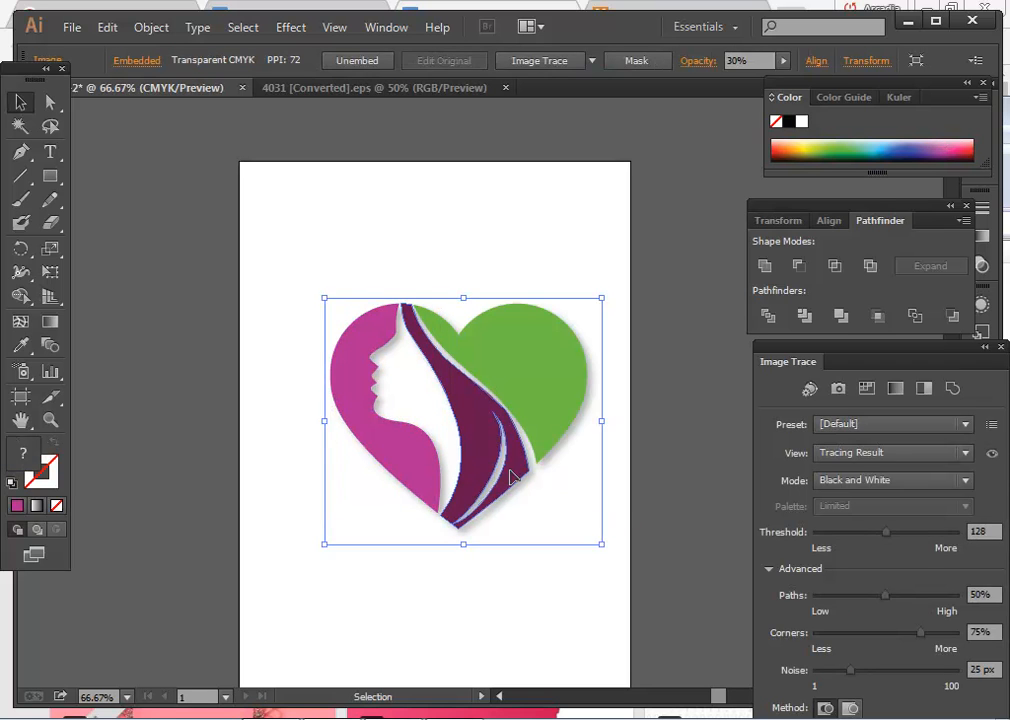
{"action": "left_click", "coordinate": [512, 476]}
{"action": "left_click", "coordinate": [778, 146]}
{"action": "left_click", "coordinate": [557, 585]}
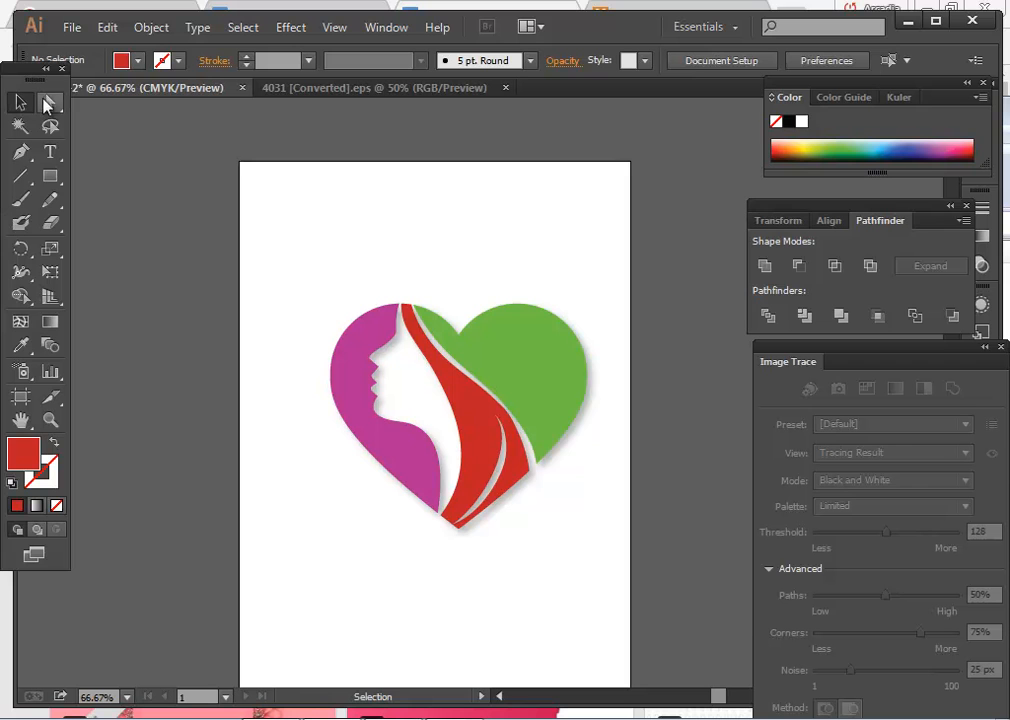
Try moving the forehead anchor point of the magenta face about 0.11 in toward the hair with Direct Selection, and undo the move.
{"action": "left_click", "coordinate": [45, 103]}
{"action": "scroll", "coordinate": [398, 390], "scroll_direction": "up", "scroll_amount": 2}
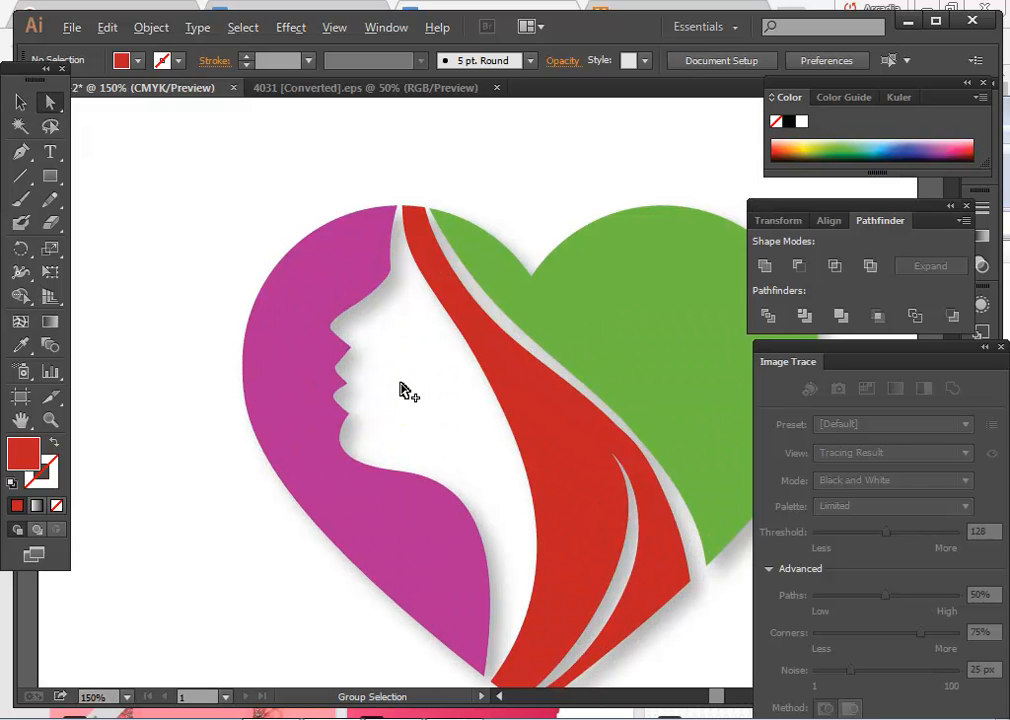
{"action": "left_click", "coordinate": [335, 337]}
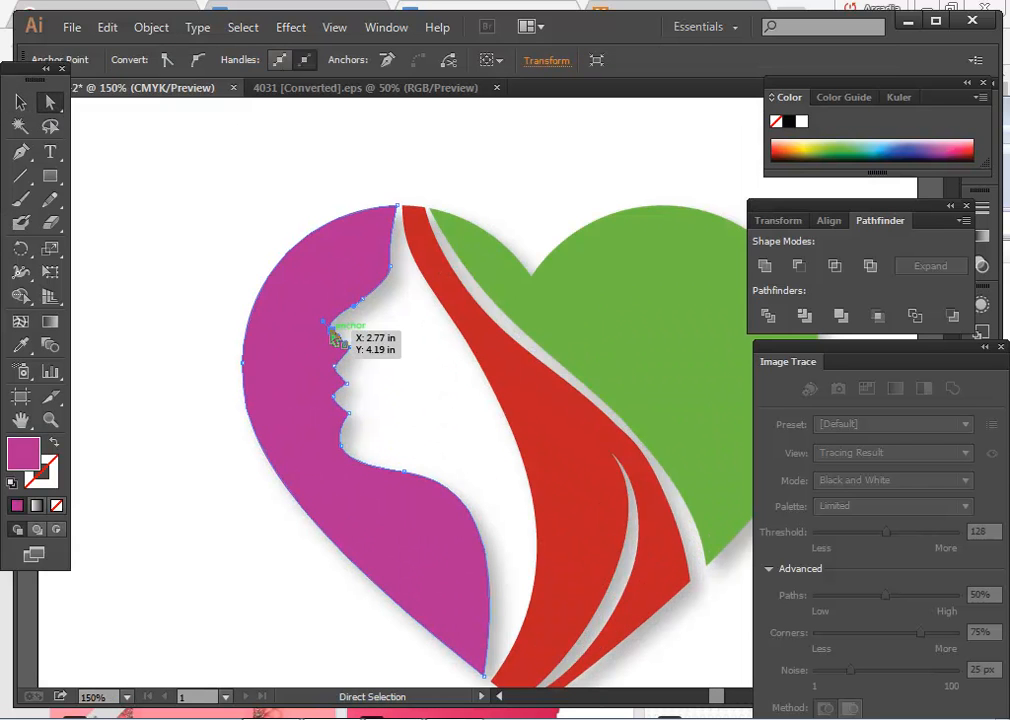
{"action": "left_click_drag", "start_coordinate": [389, 271], "coordinate": [400, 271]}
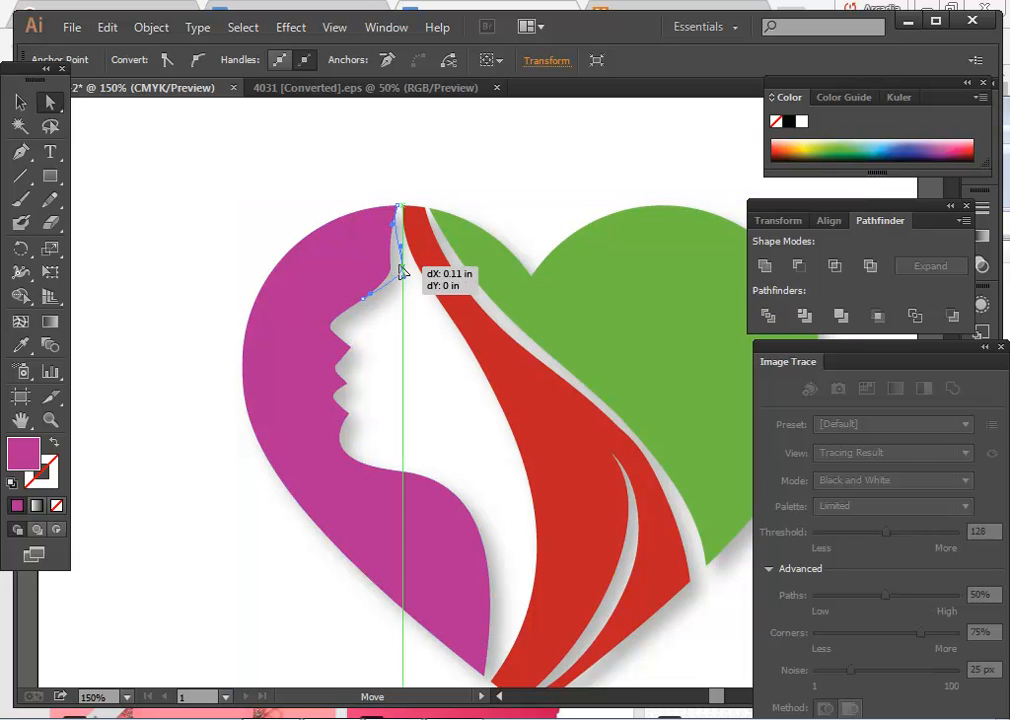
{"action": "left_click", "coordinate": [313, 195]}
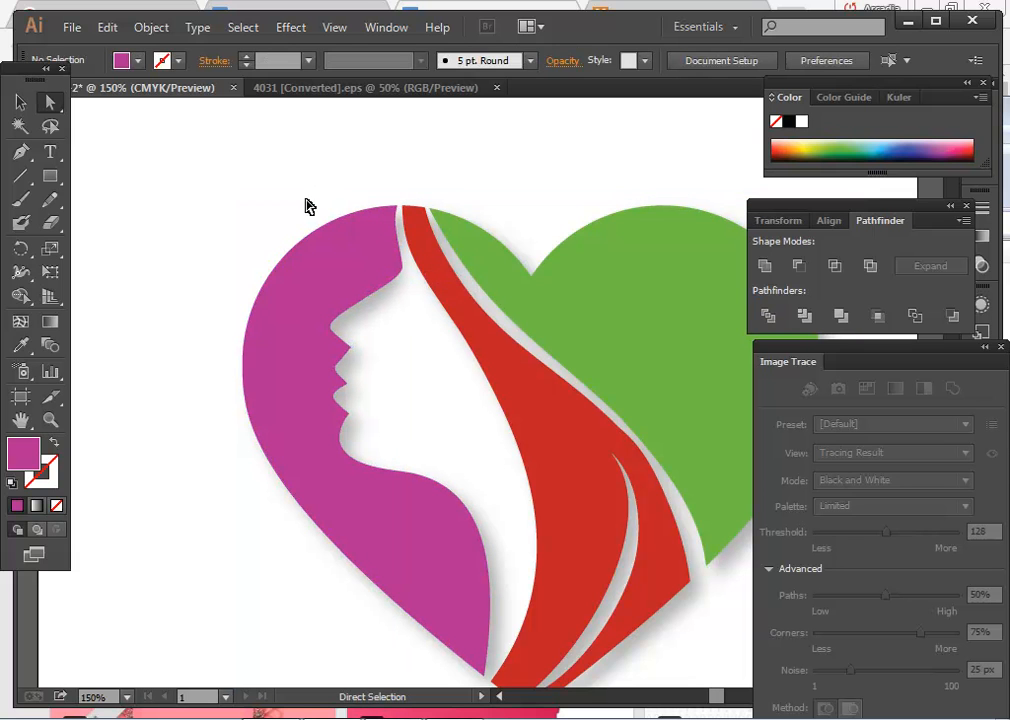
{"action": "key", "text": "ctrl+z"}
{"action": "left_click", "coordinate": [183, 252]}
{"action": "scroll", "coordinate": [174, 260], "scroll_direction": "down", "scroll_amount": 2}
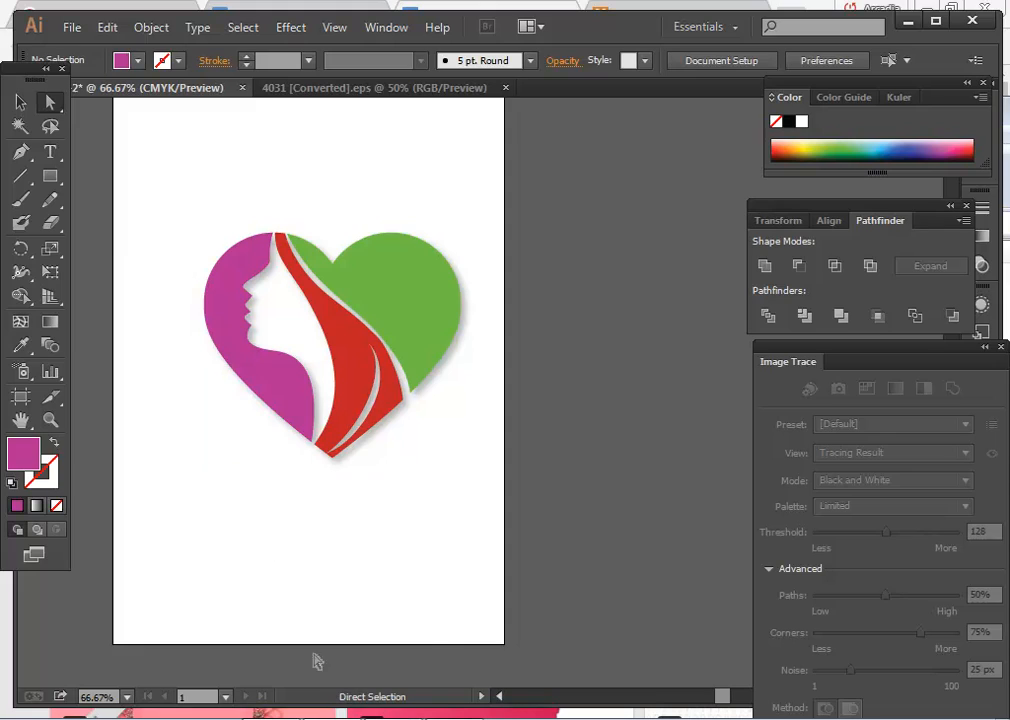
Switch to the browser, return to the Freepik home page and search for "old ships".
{"action": "left_click", "coordinate": [121, 719]}
{"action": "left_click", "coordinate": [295, 14]}
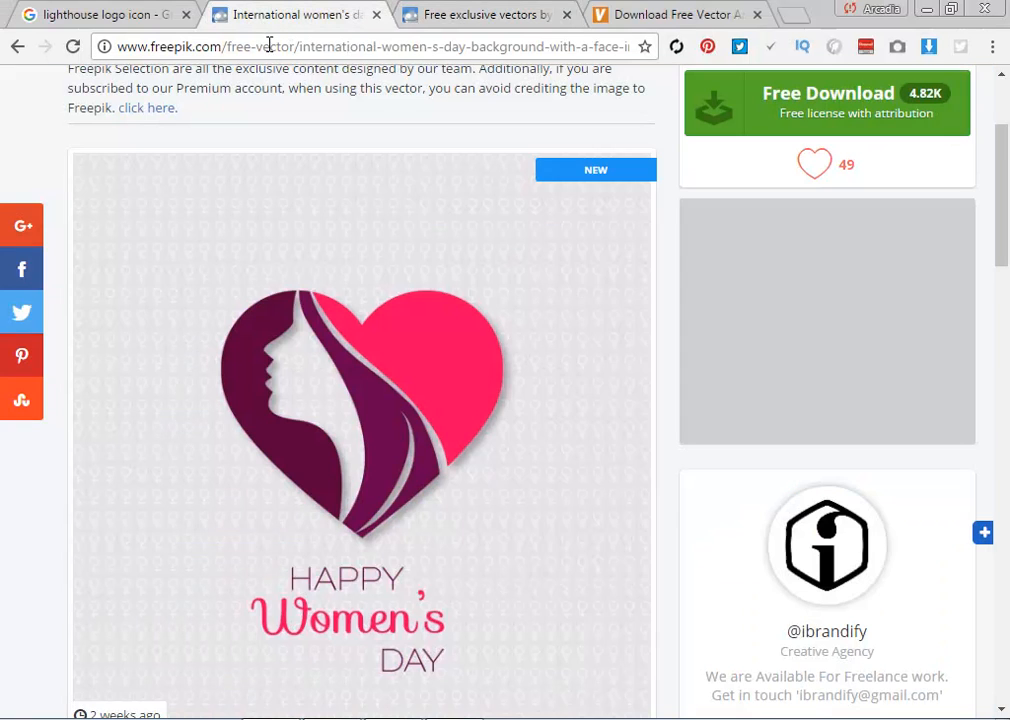
{"action": "left_click", "coordinate": [18, 46]}
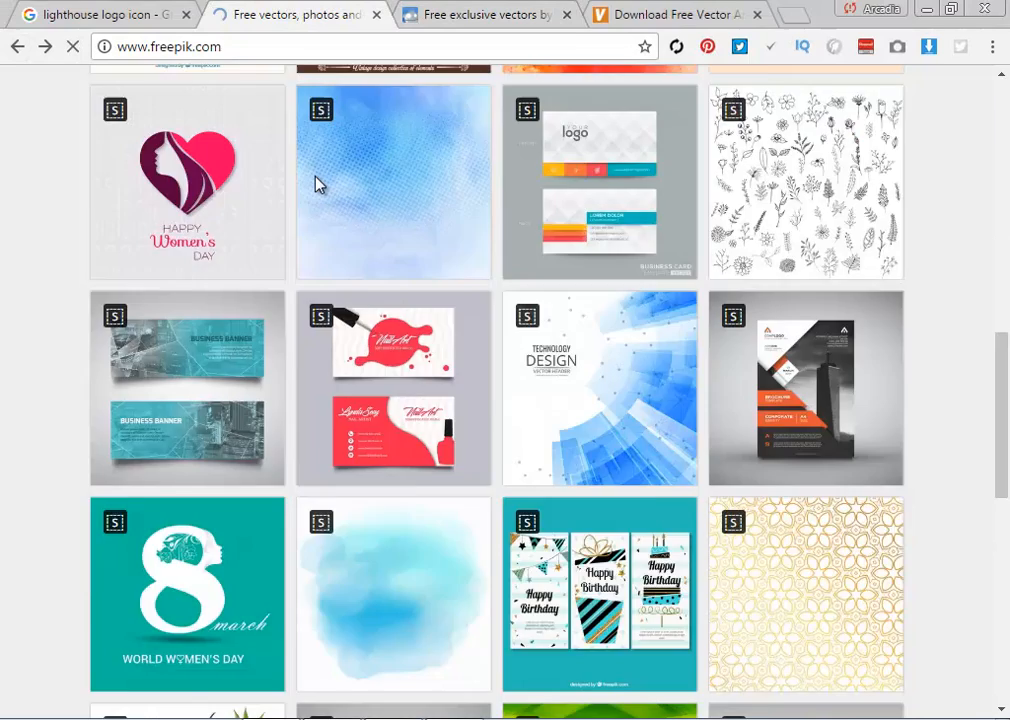
{"action": "scroll", "coordinate": [318, 181], "scroll_direction": "up", "scroll_amount": 10}
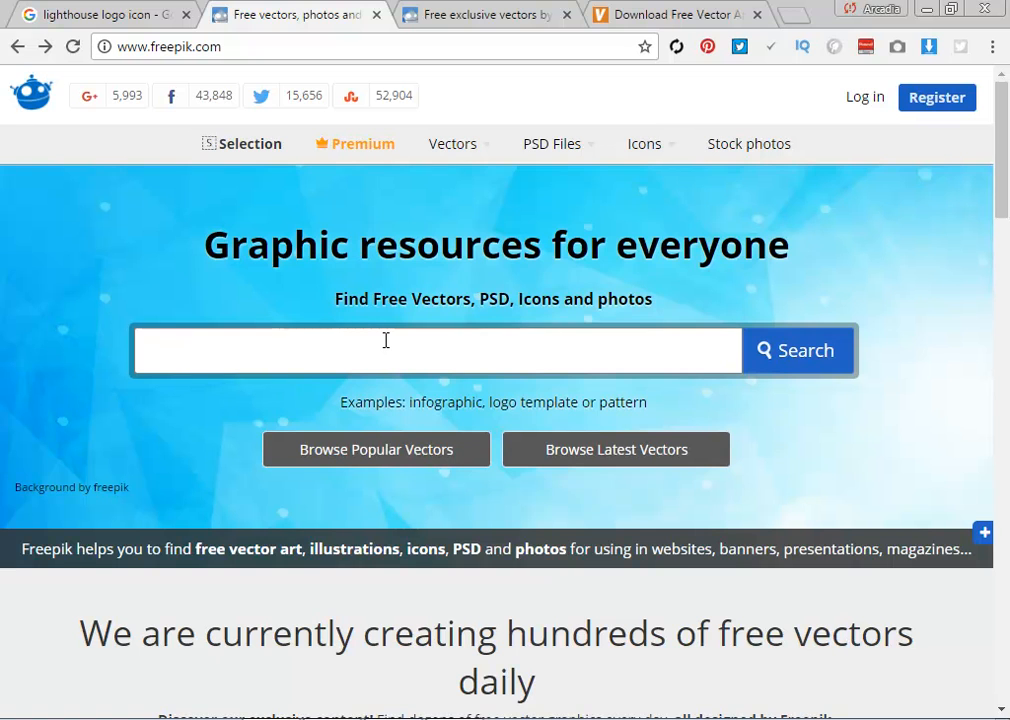
{"action": "type", "text": "old ships"}
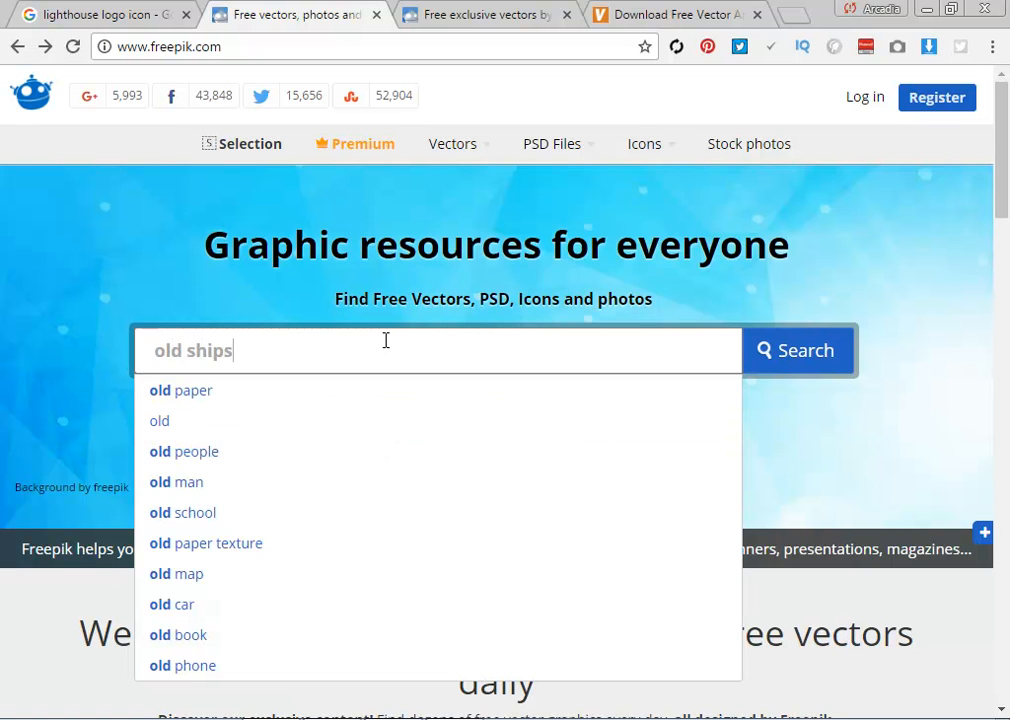
{"action": "key", "text": "Return"}
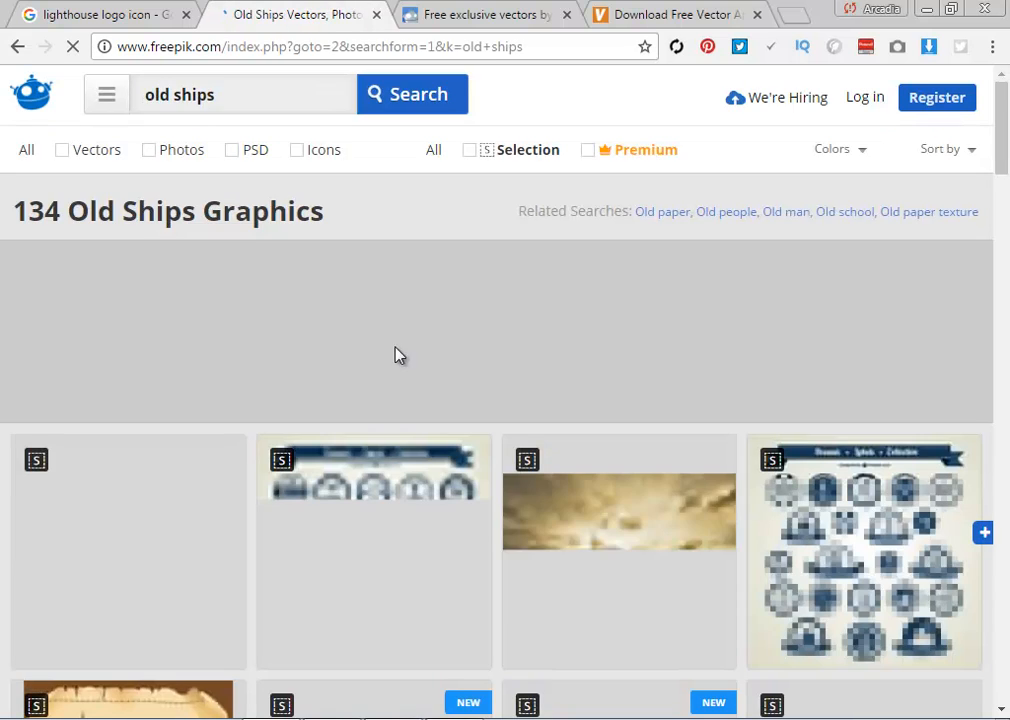
Look through the old ships graphics and open the Nautical flat icons set to view its preview.
{"action": "scroll", "coordinate": [537, 440], "scroll_direction": "down", "scroll_amount": 1}
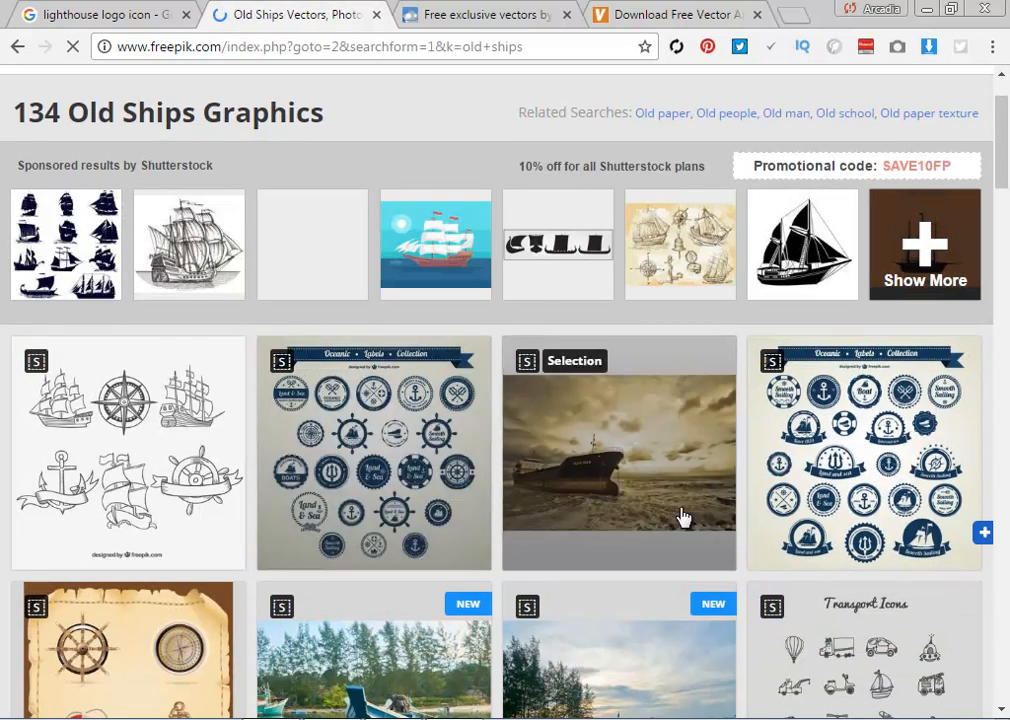
{"action": "scroll", "coordinate": [890, 480], "scroll_direction": "down", "scroll_amount": 3}
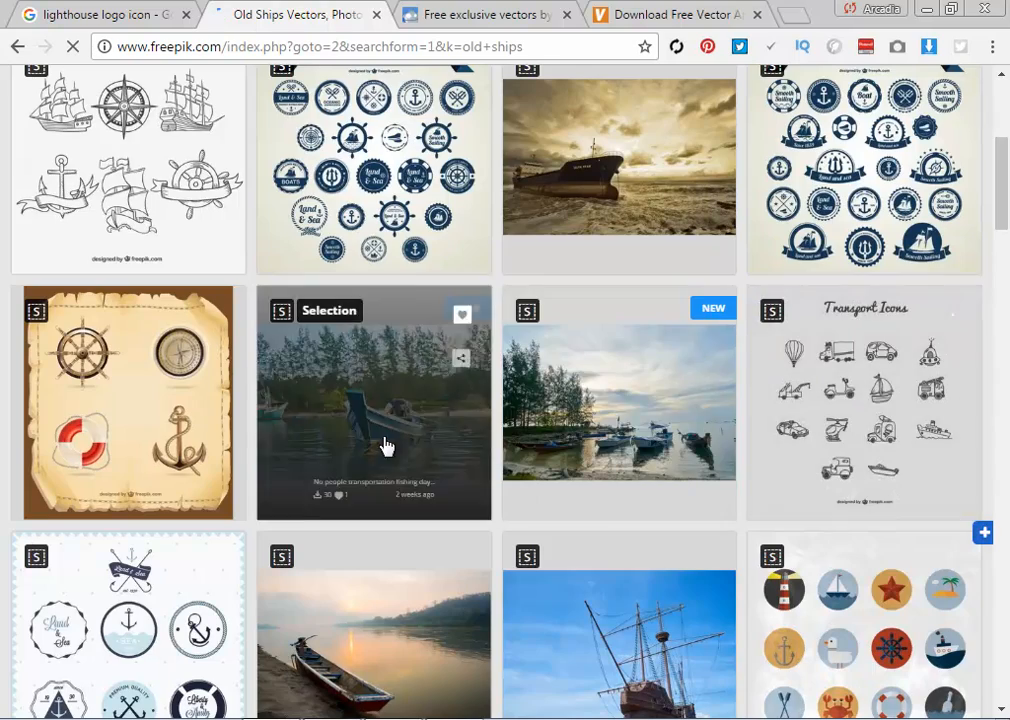
{"action": "scroll", "coordinate": [593, 489], "scroll_direction": "down", "scroll_amount": 2}
{"action": "scroll", "coordinate": [593, 485], "scroll_direction": "up", "scroll_amount": 1}
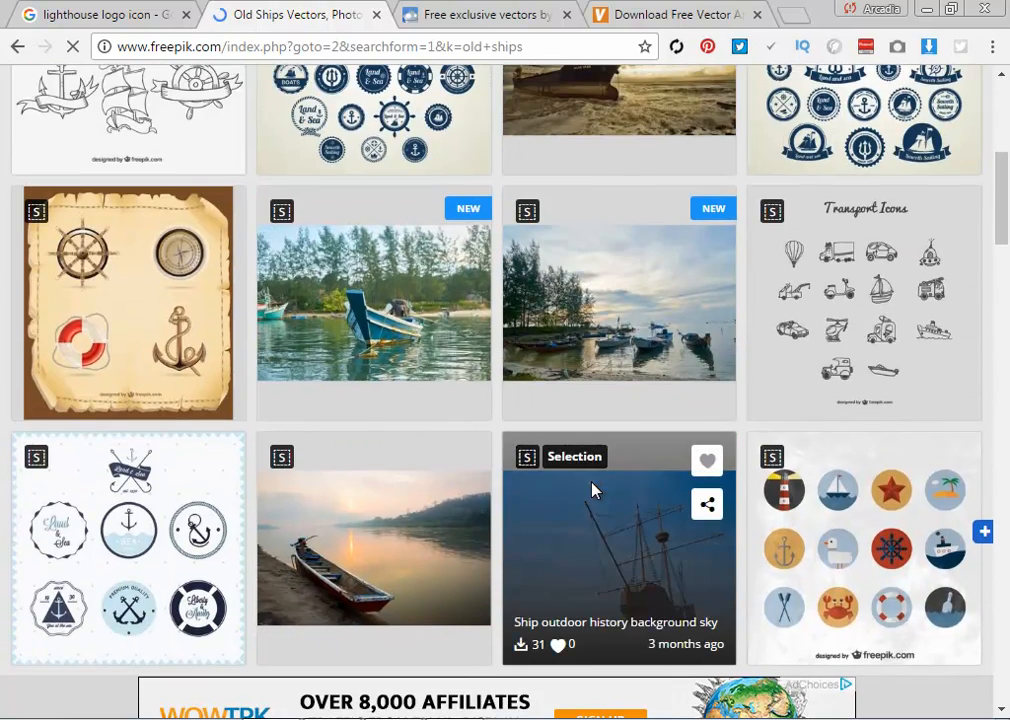
{"action": "left_click", "coordinate": [872, 587]}
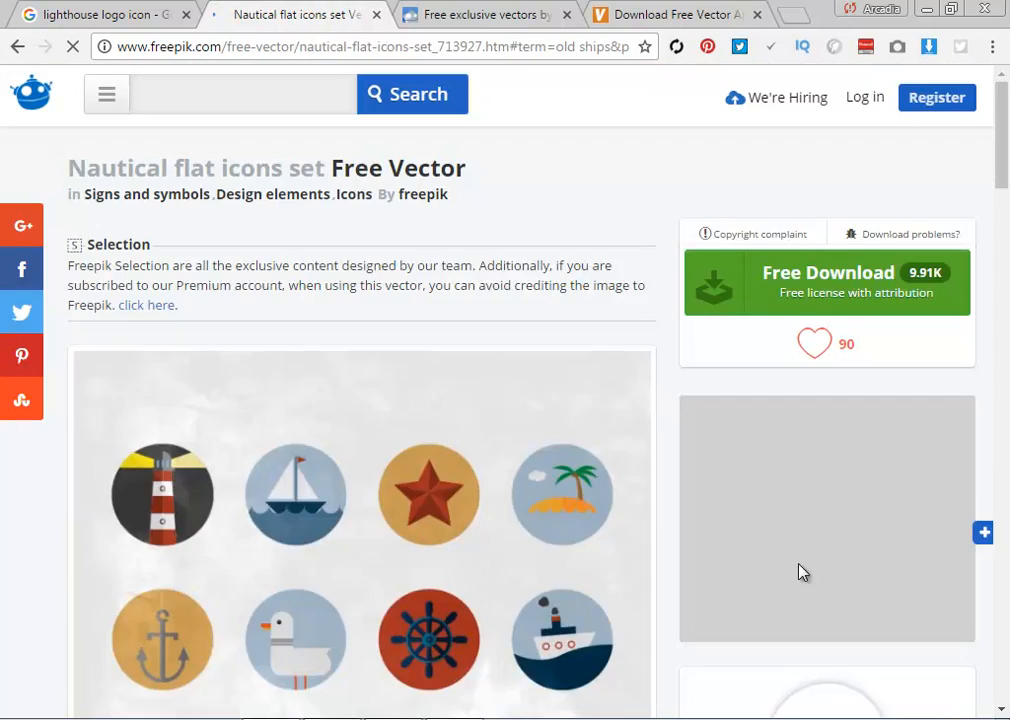
{"action": "scroll", "coordinate": [800, 572], "scroll_direction": "down", "scroll_amount": 2}
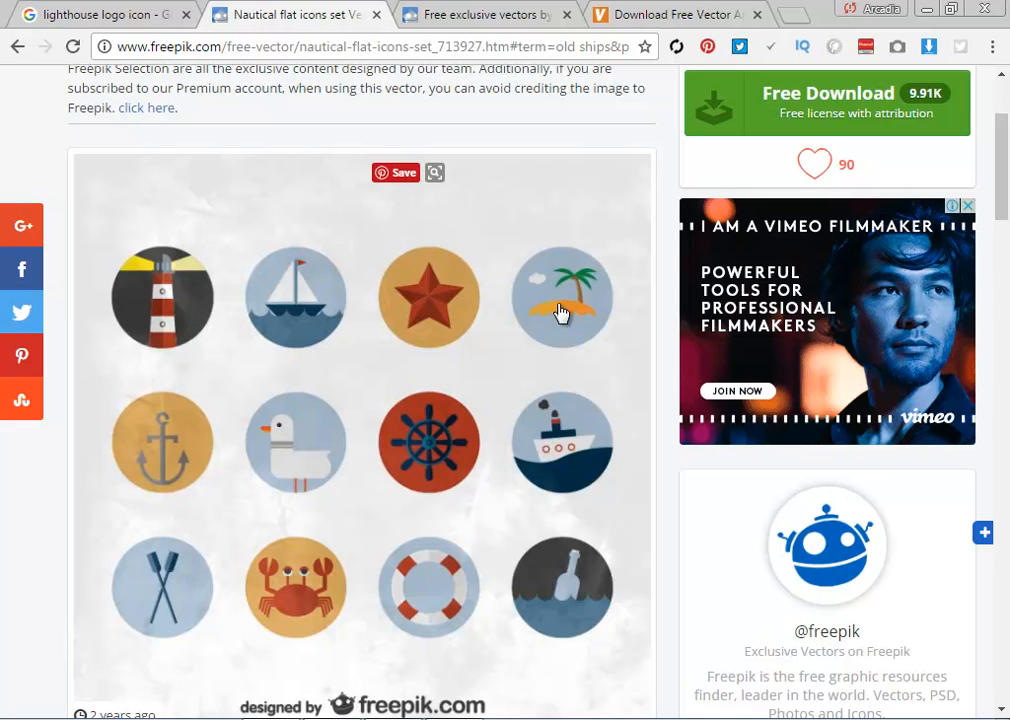
Search Freepik for "lighthouse" and look over the first results.
{"action": "scroll", "coordinate": [591, 156], "scroll_direction": "up", "scroll_amount": 2}
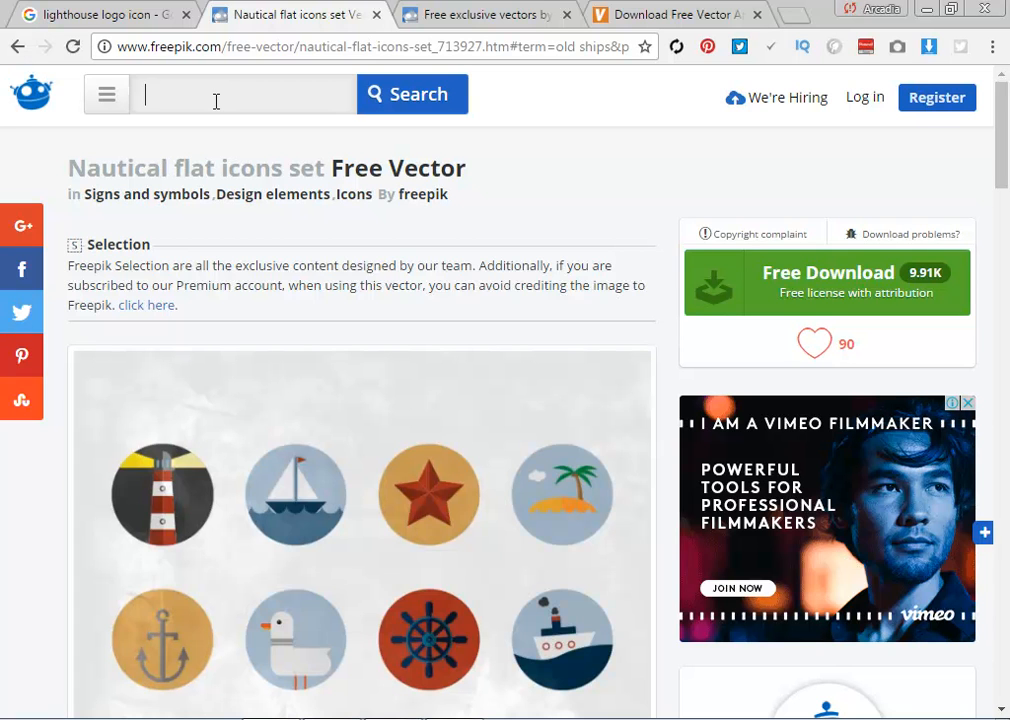
{"action": "type", "text": "ghthouse"}
{"action": "key", "text": "Return"}
{"action": "scroll", "coordinate": [695, 487], "scroll_direction": "down", "scroll_amount": 1}
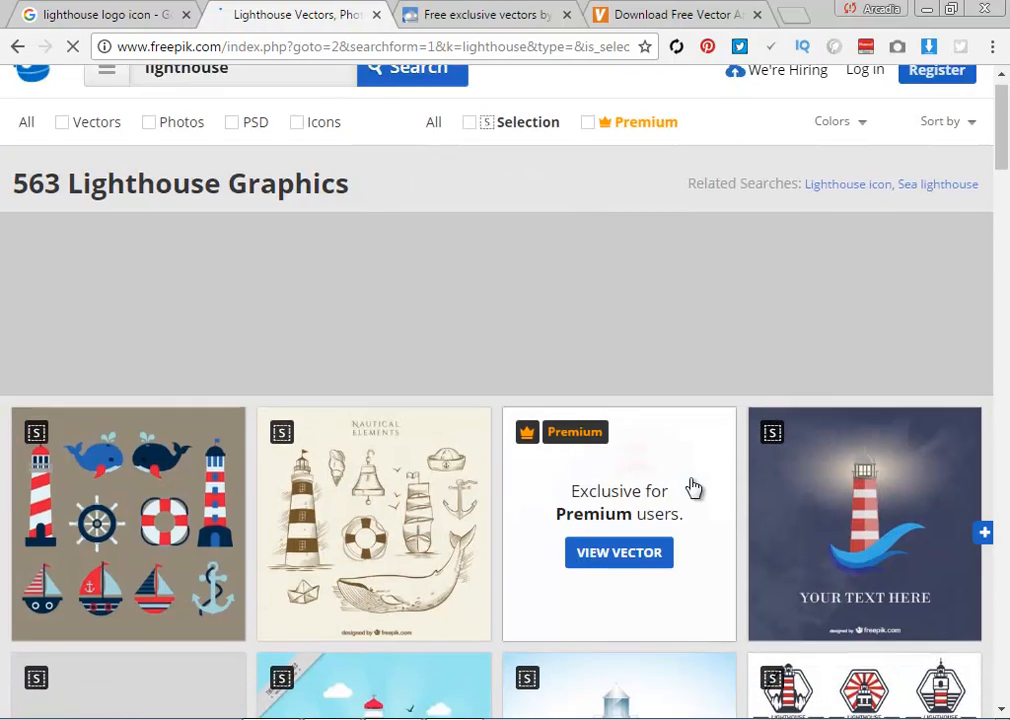
Preview the striped lighthouse vector, try to download the premium Badges nautical theme vector, and return to the lighthouse results.
{"action": "scroll", "coordinate": [535, 432], "scroll_direction": "down", "scroll_amount": 2}
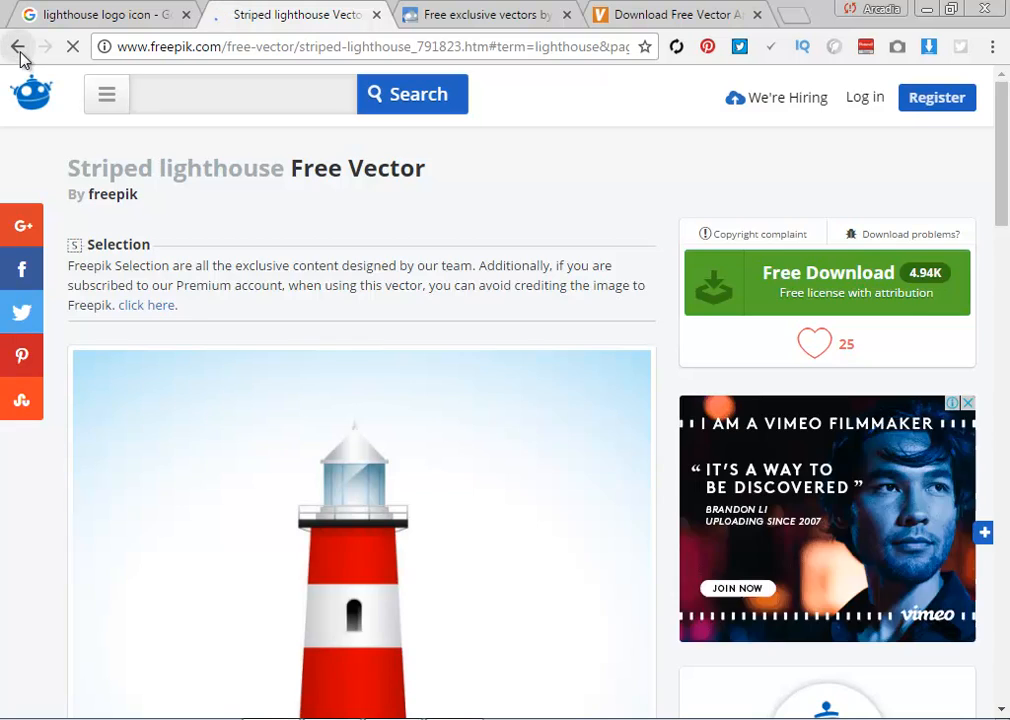
{"action": "left_click", "coordinate": [18, 48]}
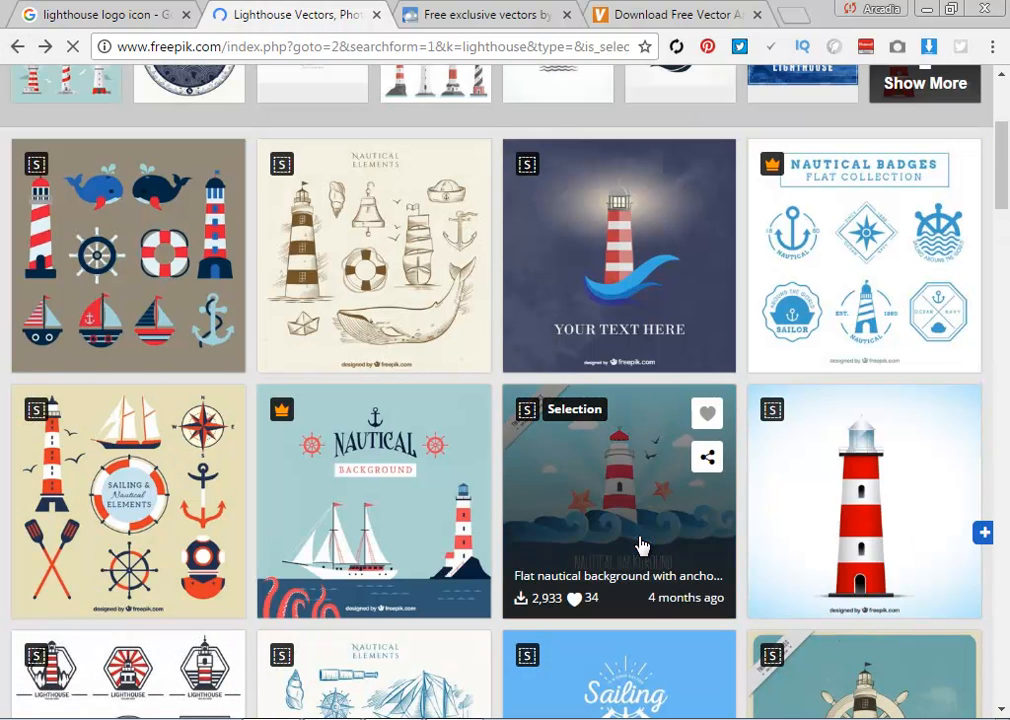
{"action": "left_click", "coordinate": [914, 362]}
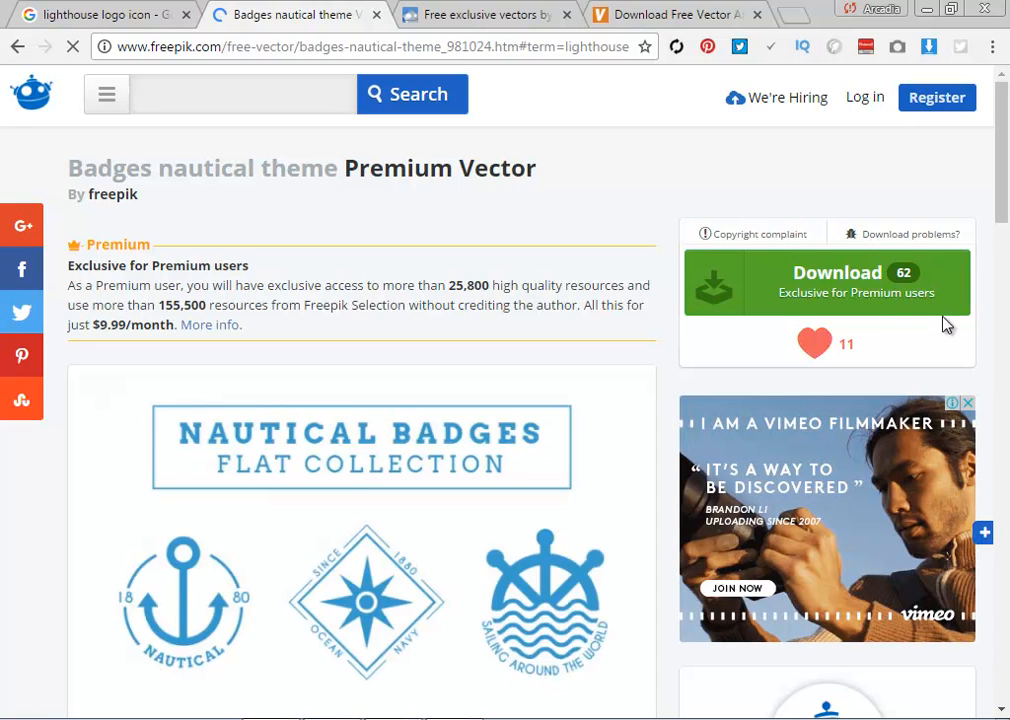
{"action": "left_click", "coordinate": [945, 311]}
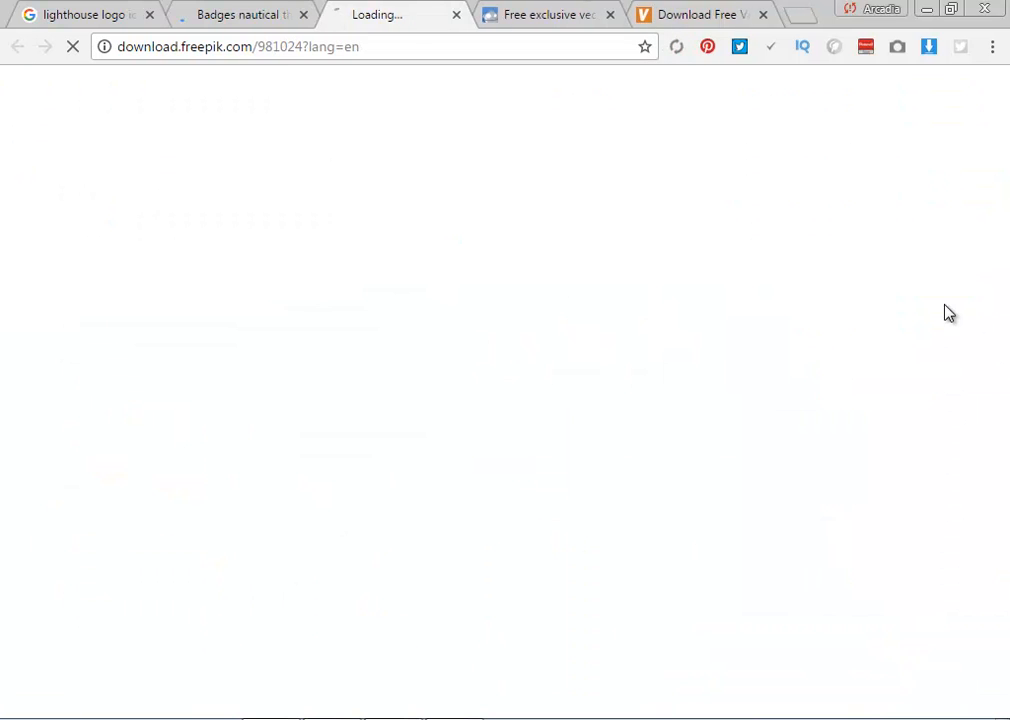
{"action": "left_click", "coordinate": [456, 14]}
{"action": "left_click", "coordinate": [12, 44]}
Find the "Summer landscape with a houselight and a boat" vector in the lighthouse results and download it under the free license.
{"action": "scroll", "coordinate": [699, 548], "scroll_direction": "down", "scroll_amount": 4}
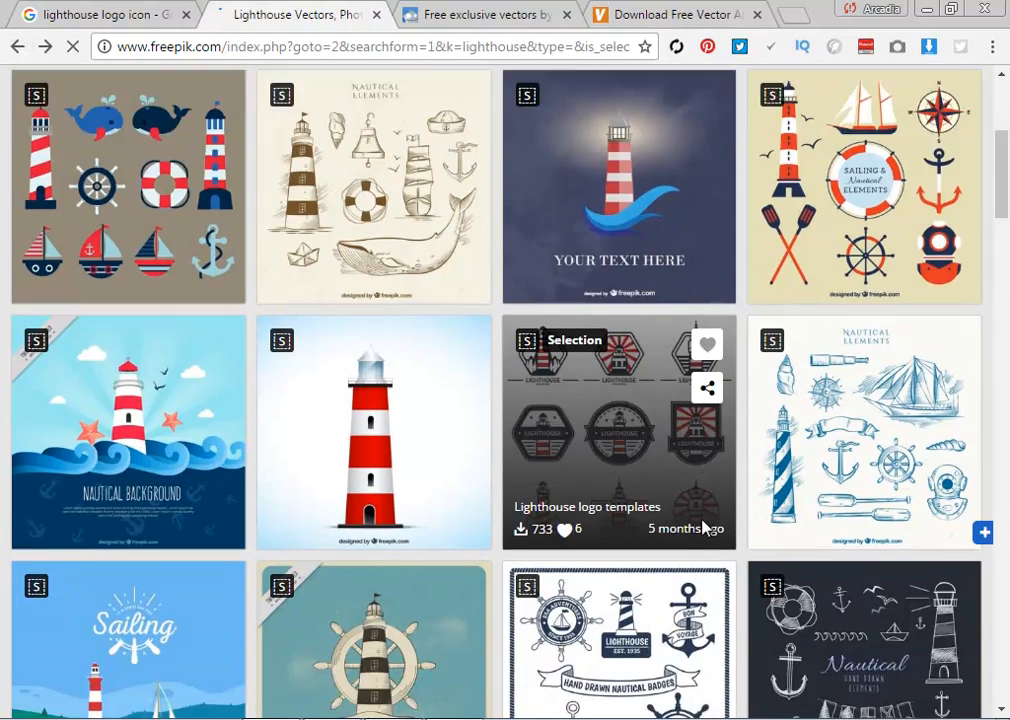
{"action": "scroll", "coordinate": [703, 527], "scroll_direction": "down", "scroll_amount": 3}
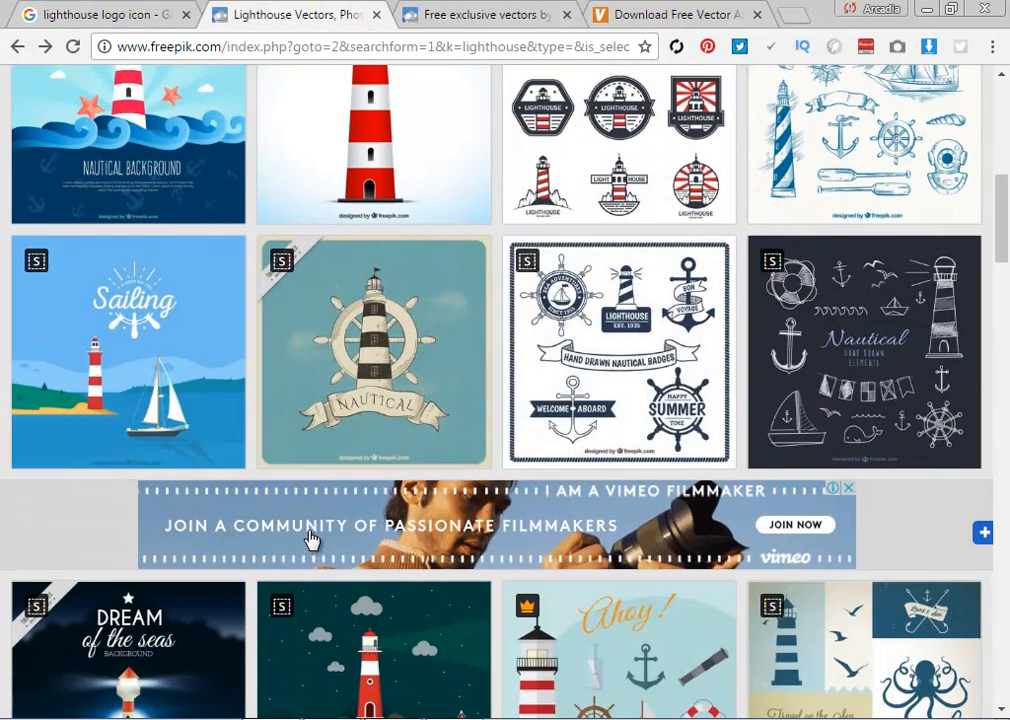
{"action": "scroll", "coordinate": [312, 540], "scroll_direction": "down", "scroll_amount": 1}
{"action": "left_click", "coordinate": [222, 295]}
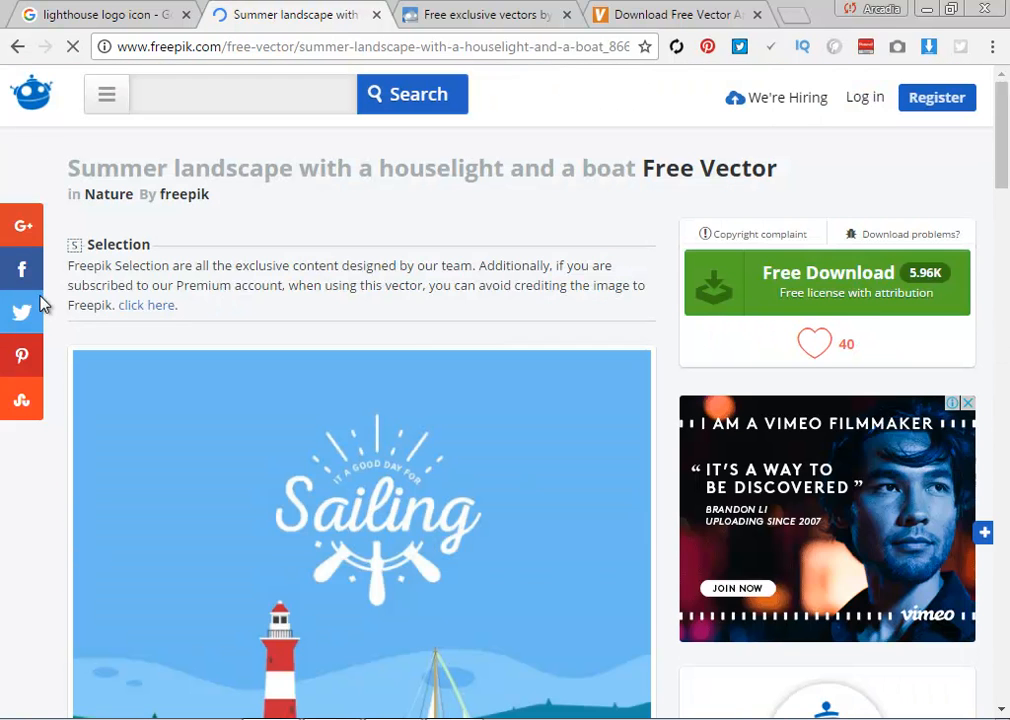
{"action": "scroll", "coordinate": [329, 478], "scroll_direction": "down", "scroll_amount": 3}
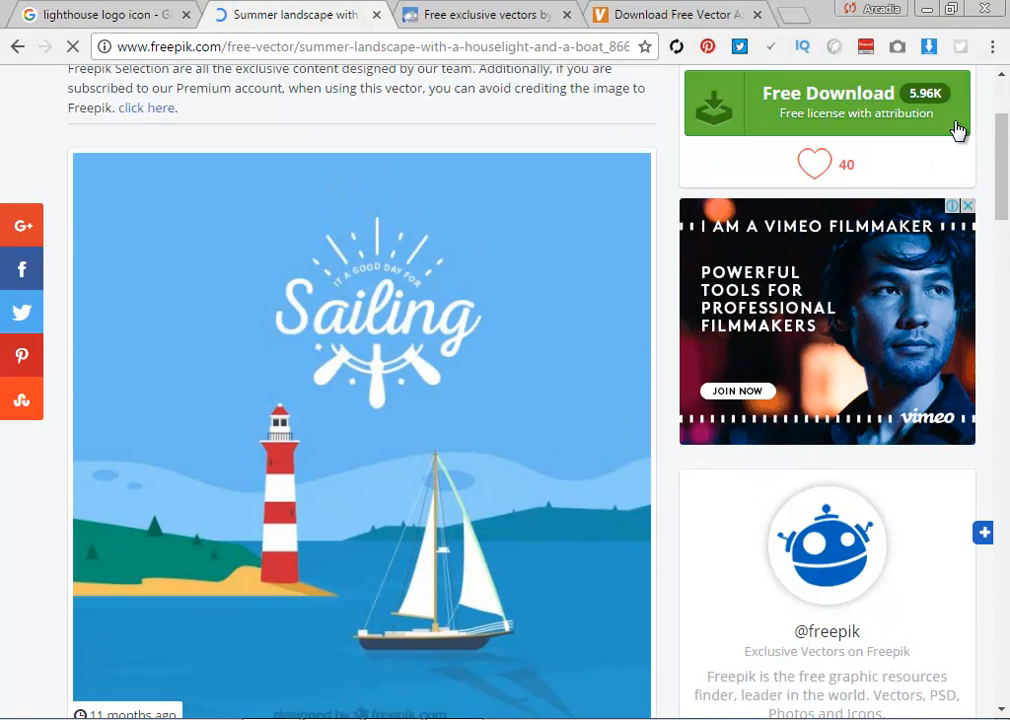
{"action": "left_click", "coordinate": [951, 128]}
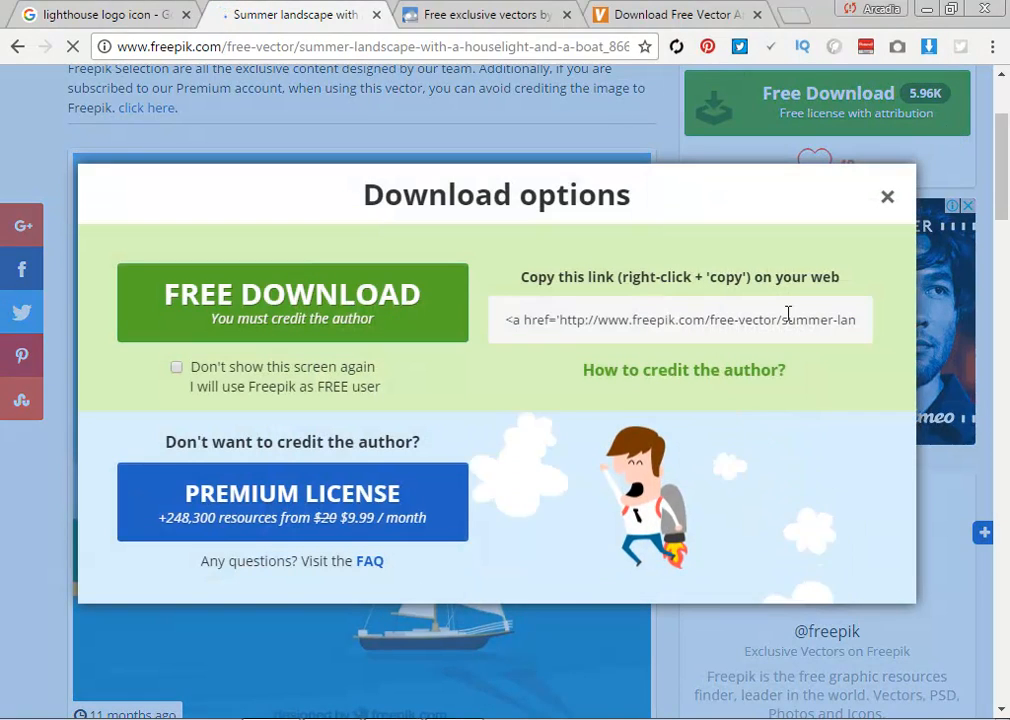
{"action": "left_click", "coordinate": [444, 323]}
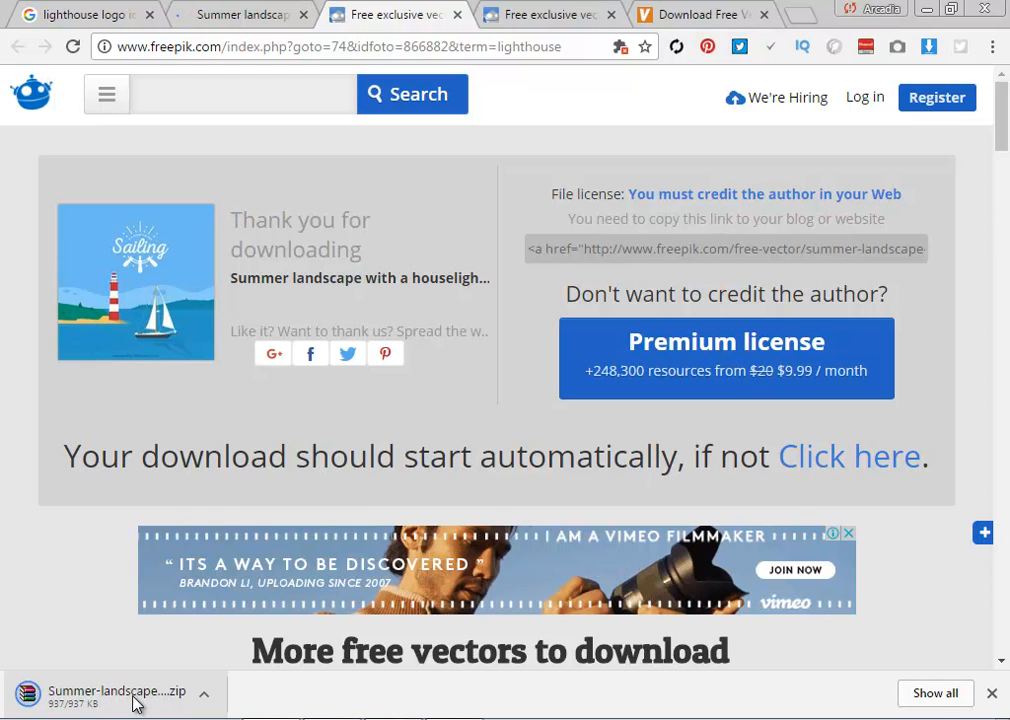
Open the downloaded zip archive and open its file 50745-O6E9O2.eps in Illustrator, accepting the font substitution.
{"action": "left_click", "coordinate": [128, 705]}
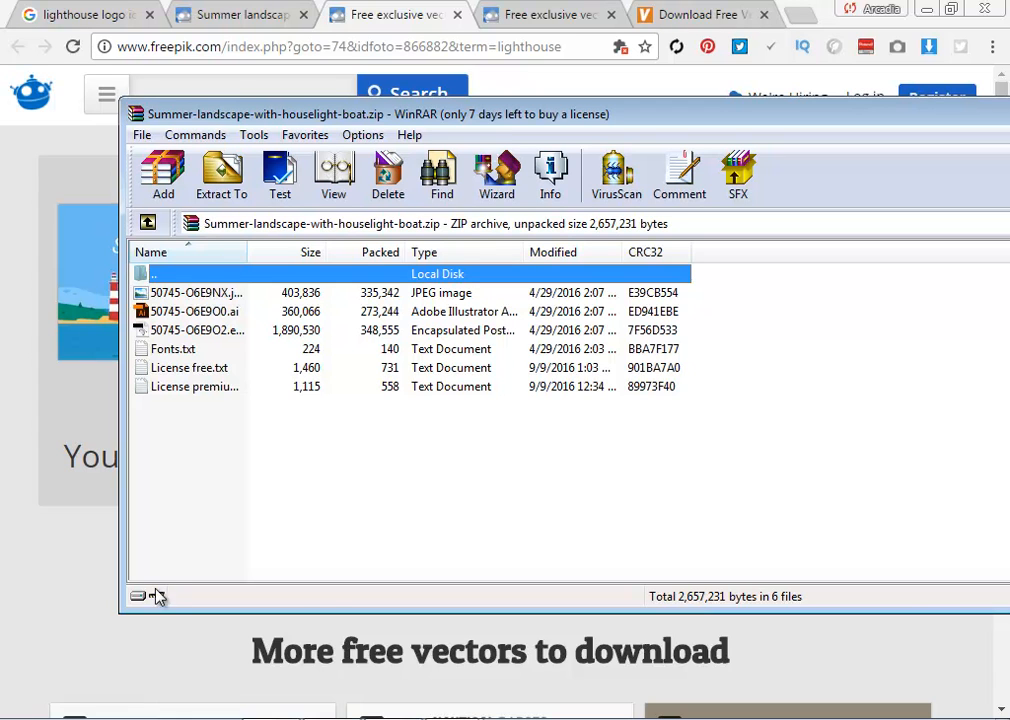
{"action": "left_click", "coordinate": [212, 334]}
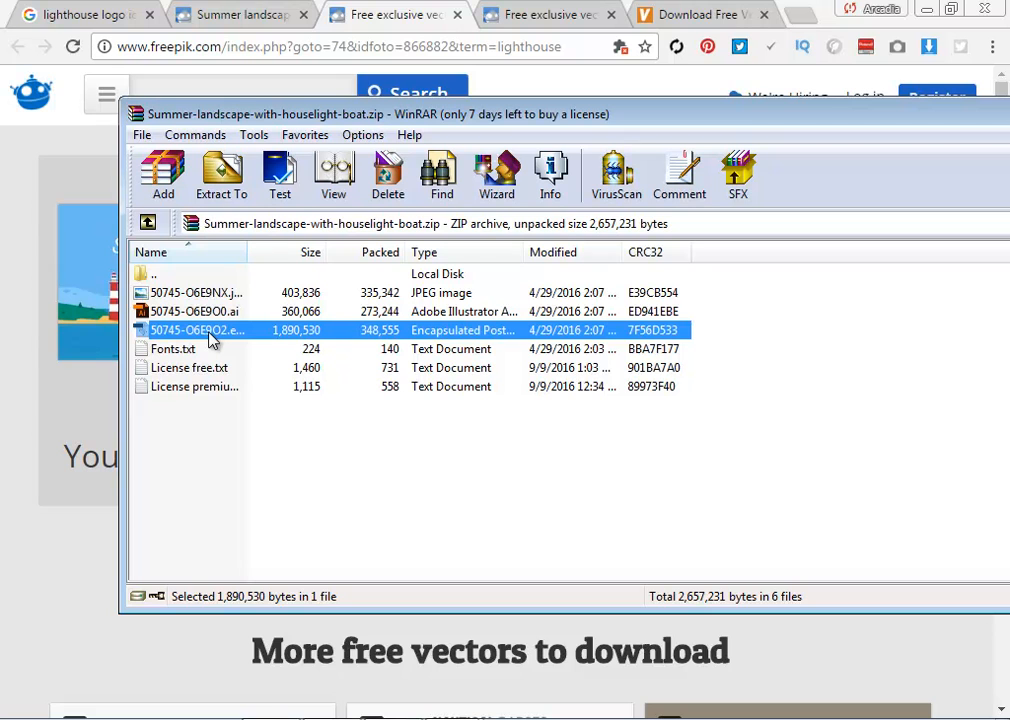
{"action": "double_click", "coordinate": [212, 340]}
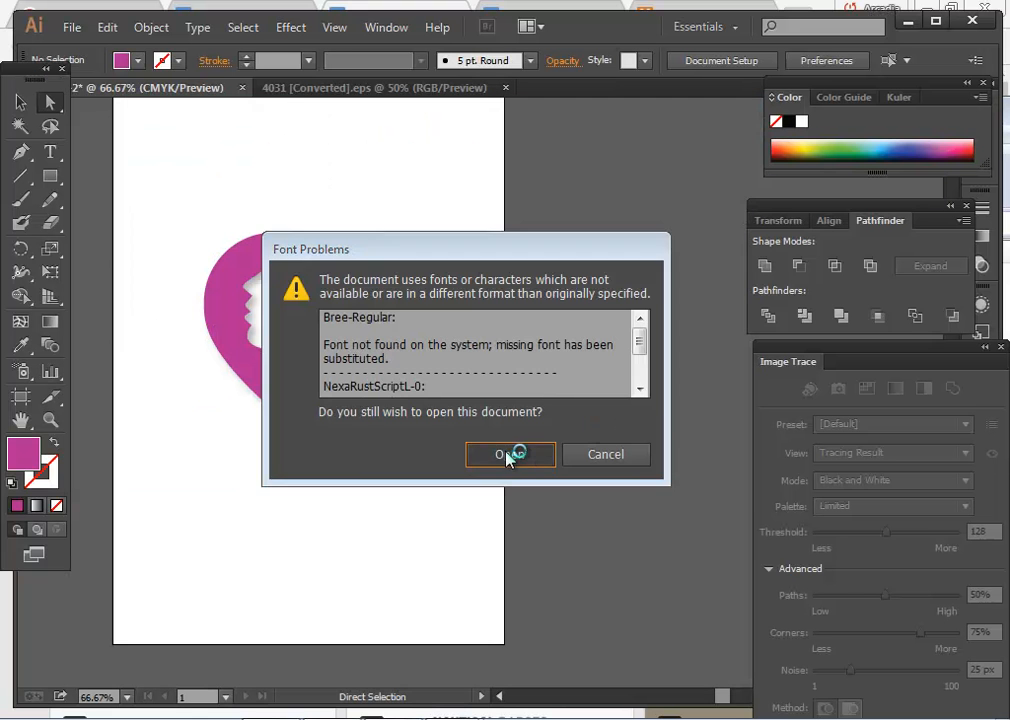
{"action": "left_click", "coordinate": [509, 453]}
{"action": "scroll", "coordinate": [565, 493], "scroll_direction": "down", "scroll_amount": 3}
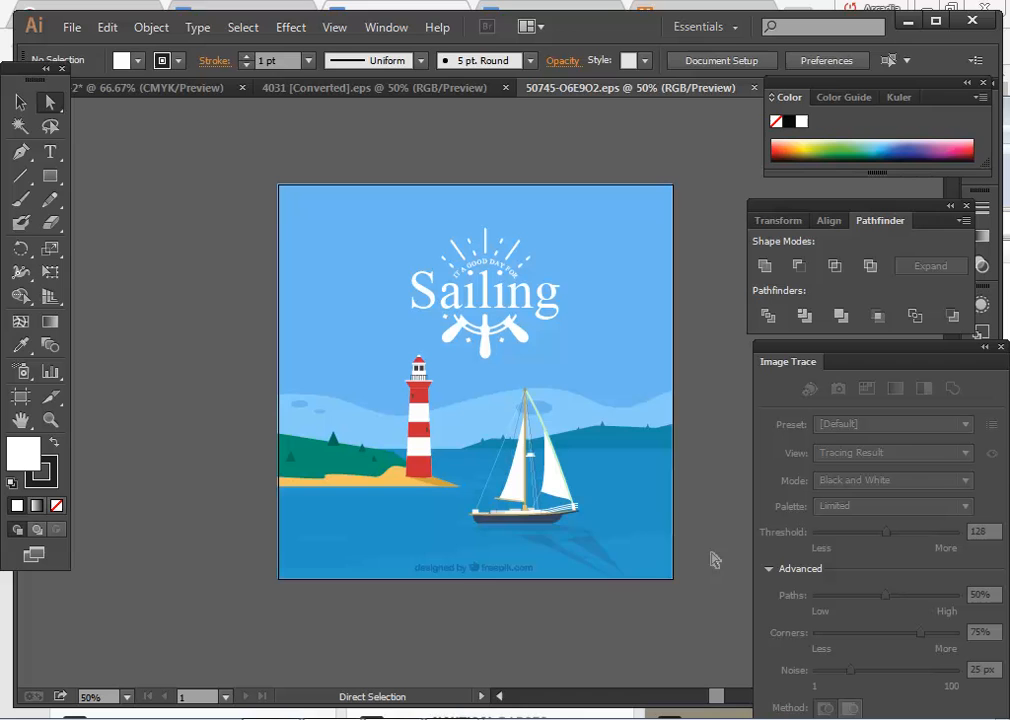
Try deleting the blue sea shape from the landscape with Direct Selection, and undo the deletion.
{"action": "left_click", "coordinate": [632, 523]}
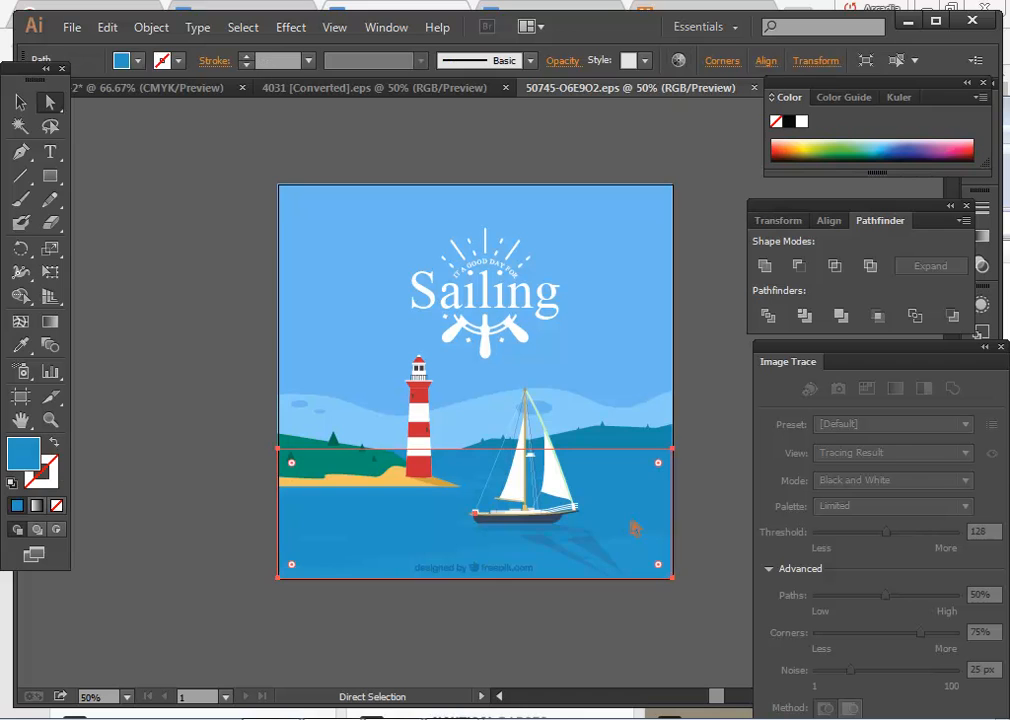
{"action": "key", "text": "Delete"}
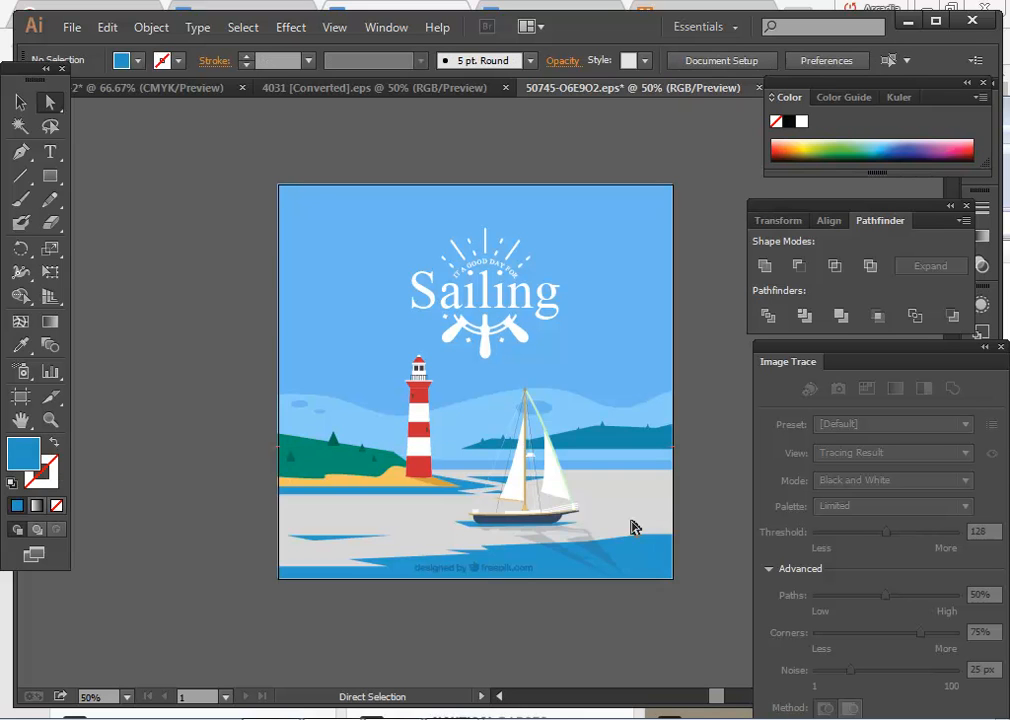
{"action": "key", "text": "ctrl+z"}
Try moving the green hill shape up into the sky beside the lighthouse, and put it back in place.
{"action": "left_click", "coordinate": [692, 533], "text": "alt"}
{"action": "scroll", "coordinate": [692, 533], "scroll_direction": "up", "scroll_amount": 1}
{"action": "left_click_drag", "start_coordinate": [184, 432], "coordinate": [184, 306]}
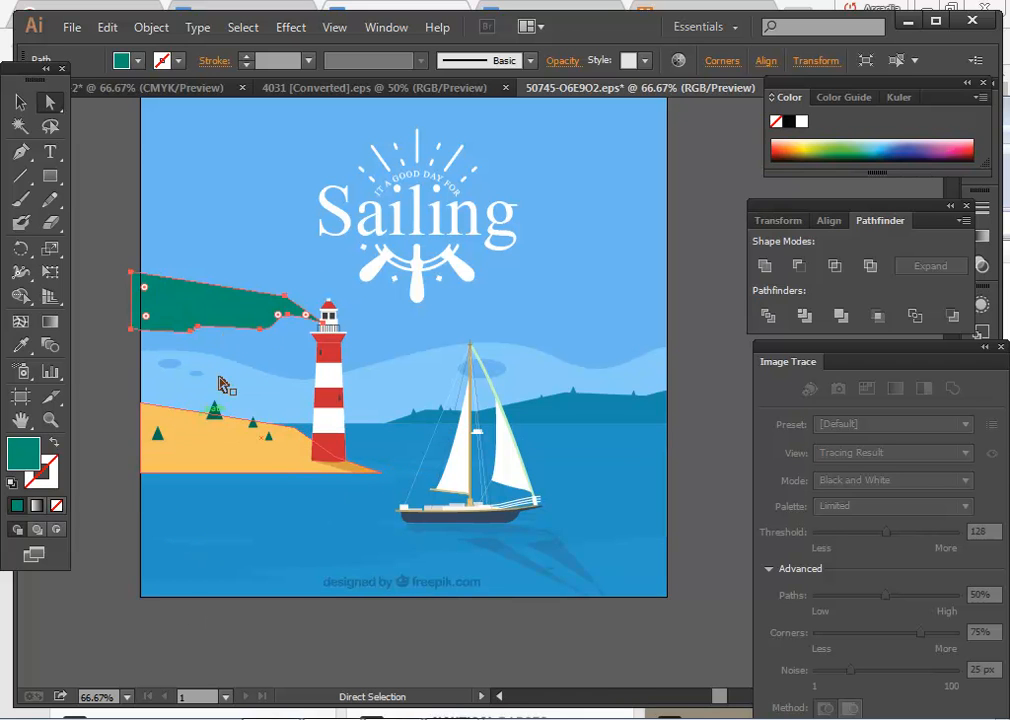
{"action": "left_click", "coordinate": [97, 248]}
{"action": "left_click_drag", "start_coordinate": [250, 313], "coordinate": [240, 440]}
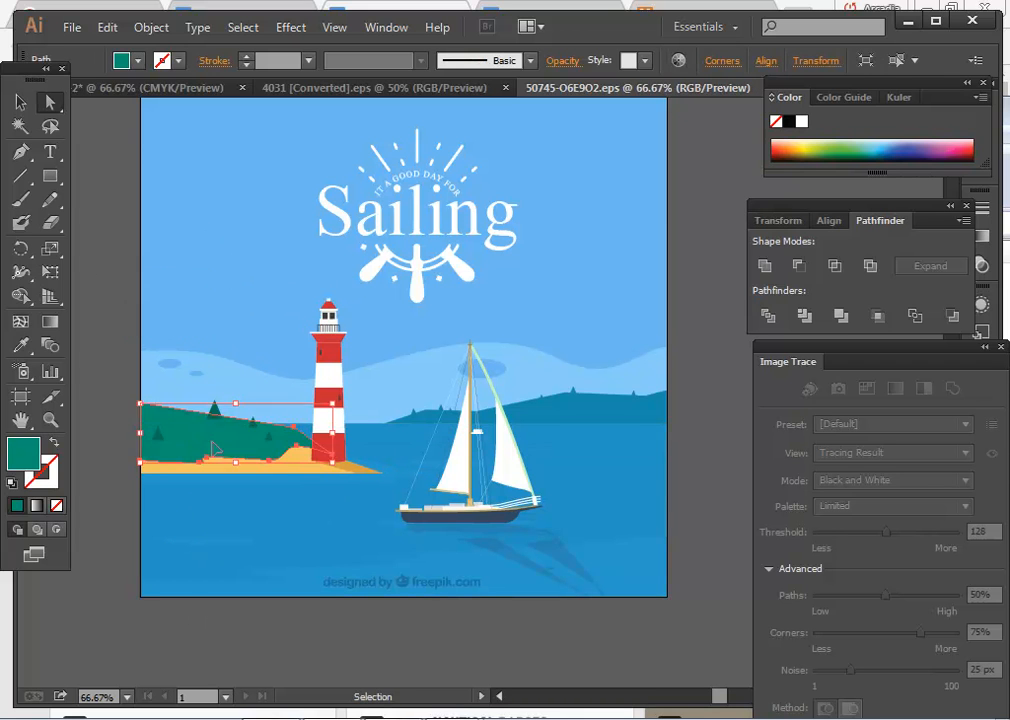
{"action": "left_click", "coordinate": [117, 500]}
{"action": "left_click", "coordinate": [163, 438]}
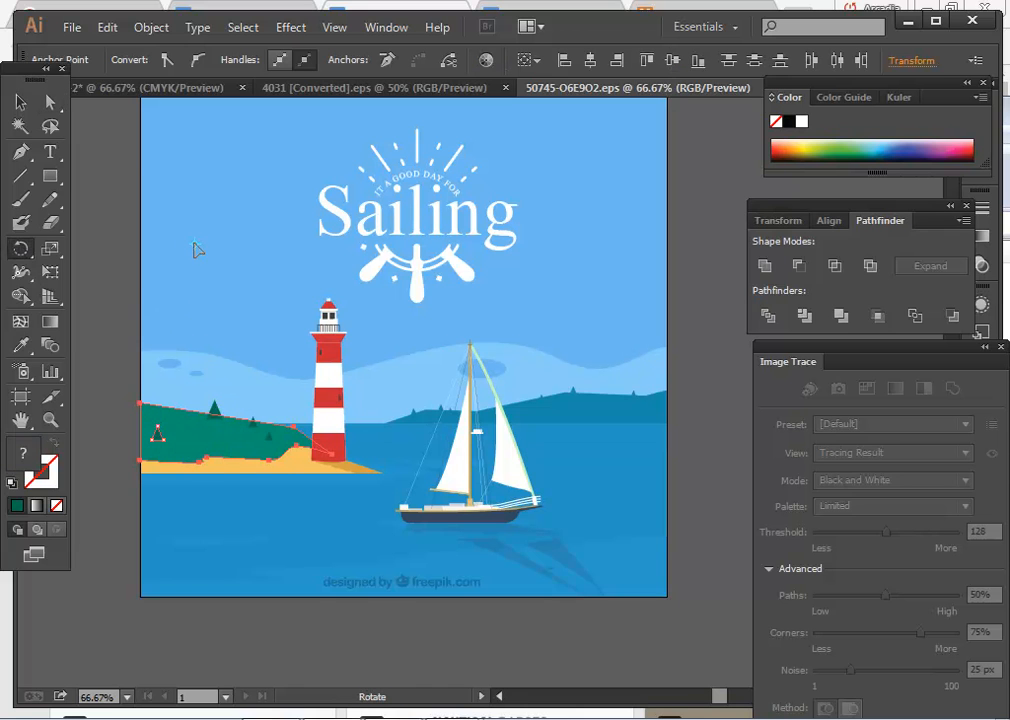
{"action": "left_click", "coordinate": [20, 101]}
{"action": "left_click", "coordinate": [50, 175]}
{"action": "left_click", "coordinate": [221, 223]}
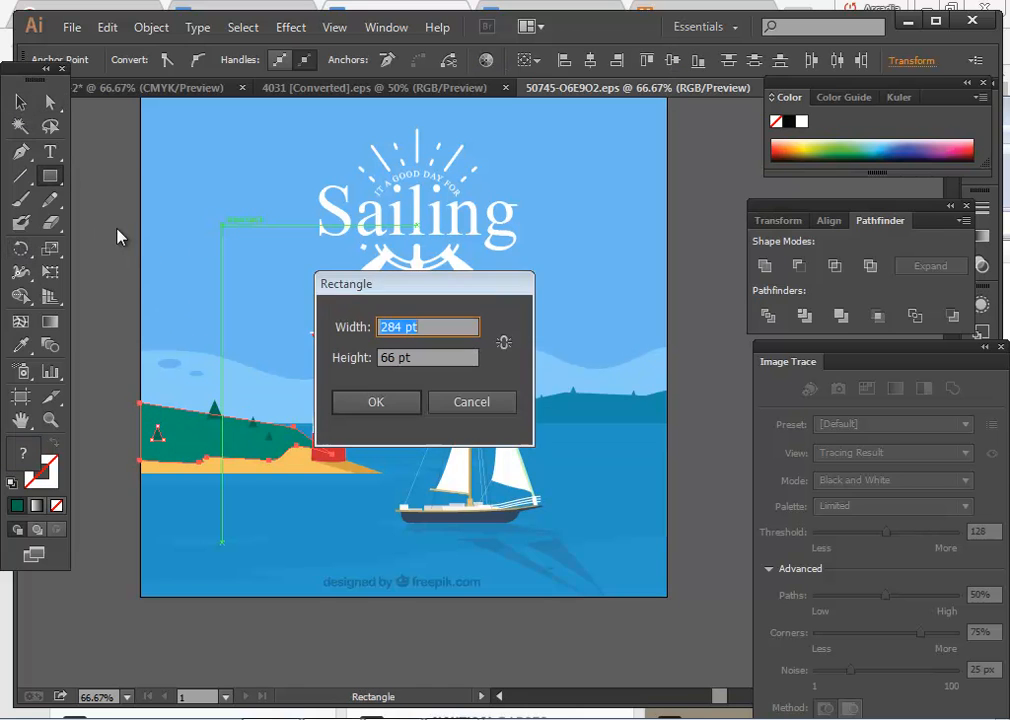
{"action": "left_click", "coordinate": [471, 401]}
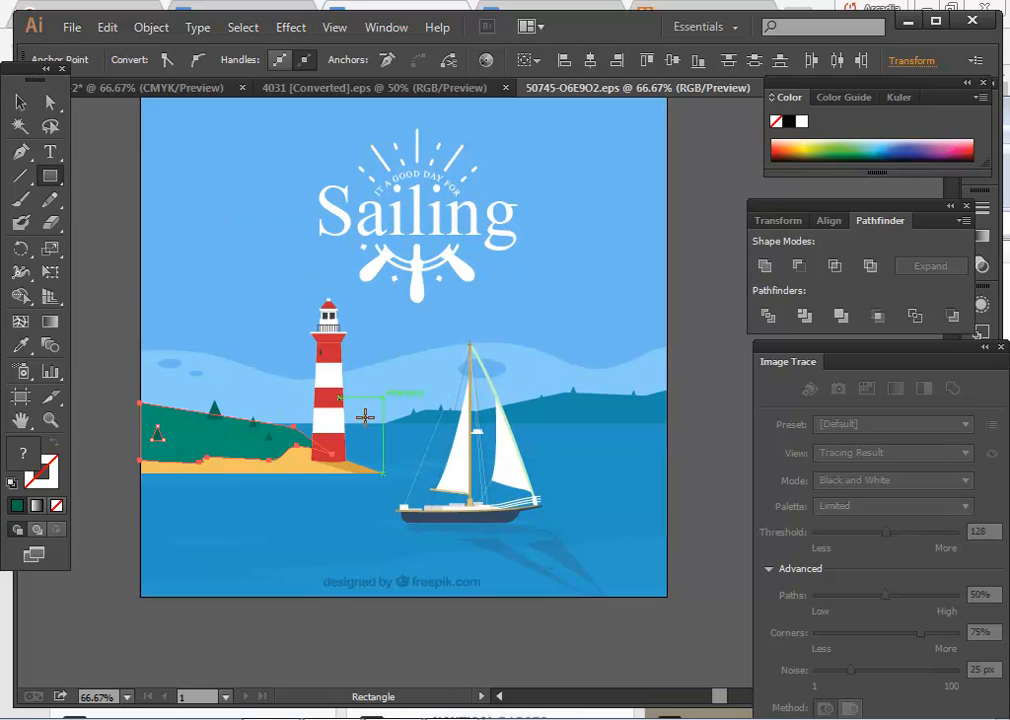
{"action": "left_click", "coordinate": [20, 101]}
{"action": "left_click", "coordinate": [357, 660]}
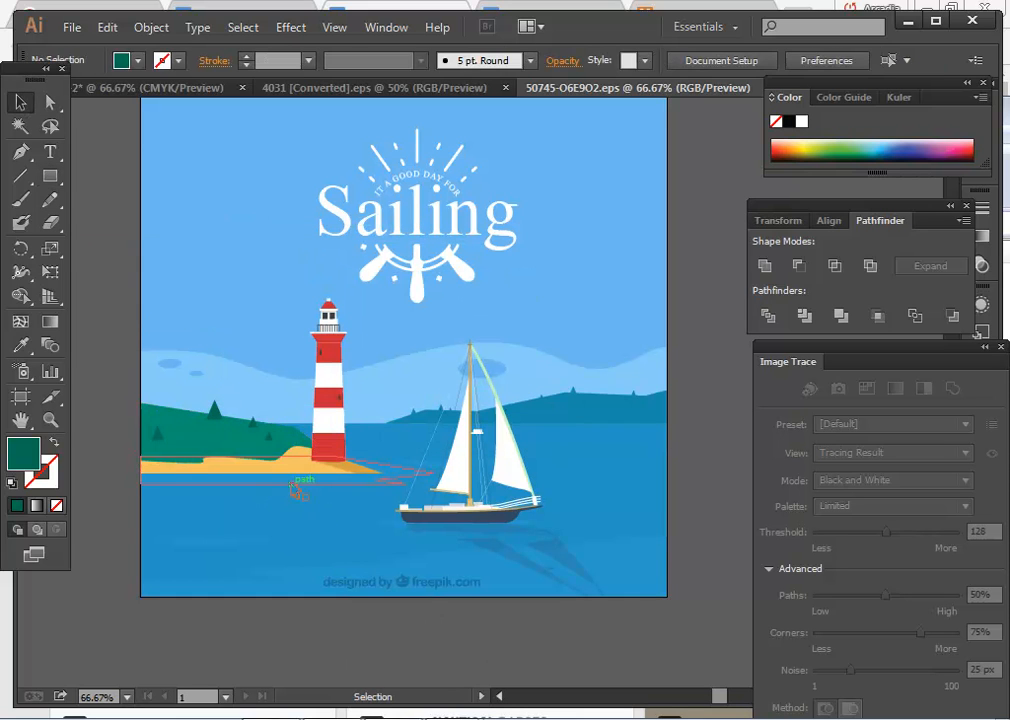
Ungroup the landscape artwork and select the lighthouse tower, the lantern and the sailboat in turn to check the separate pieces.
{"action": "left_click", "coordinate": [298, 472]}
{"action": "right_click", "coordinate": [330, 500]}
{"action": "left_click", "coordinate": [412, 608]}
{"action": "left_click", "coordinate": [410, 654]}
{"action": "left_click", "coordinate": [335, 395]}
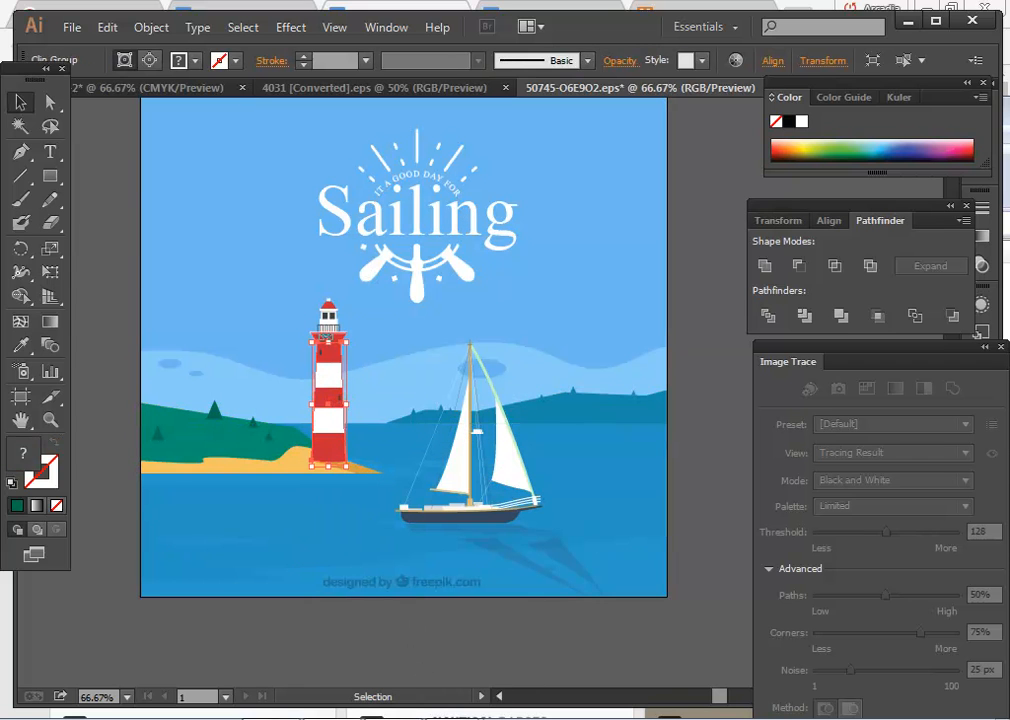
{"action": "left_click", "coordinate": [327, 315]}
{"action": "left_click", "coordinate": [509, 485]}
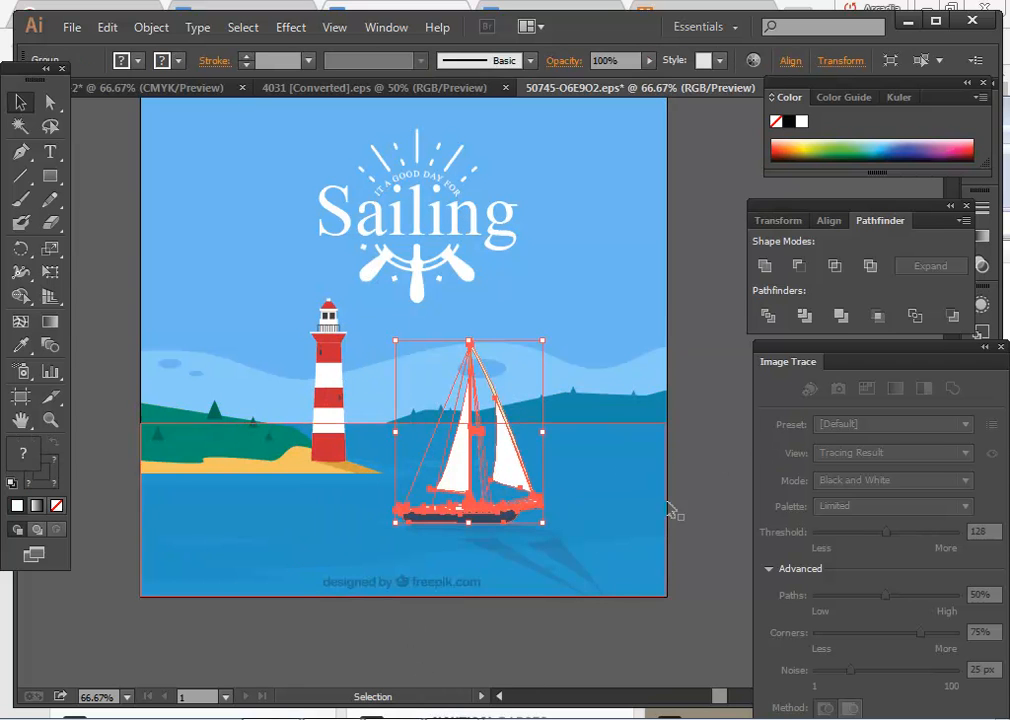
{"action": "left_click", "coordinate": [688, 502]}
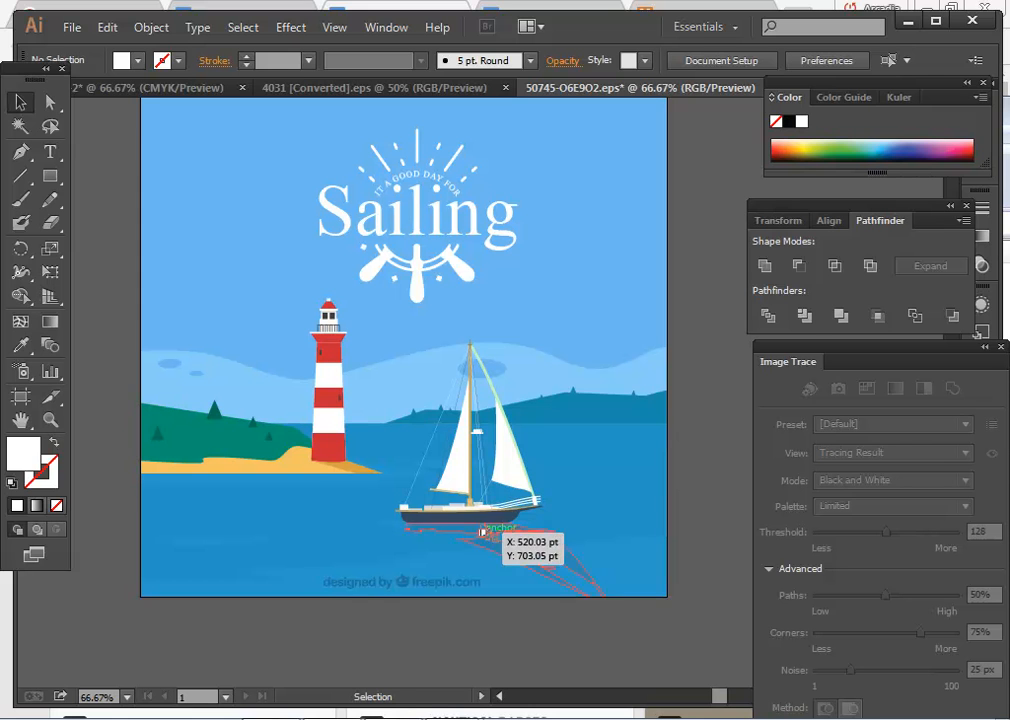
Copy the sailboat group and paste it into a new A4 document in CMYK color mode.
{"action": "left_click", "coordinate": [483, 518]}
{"action": "key", "text": "a"}
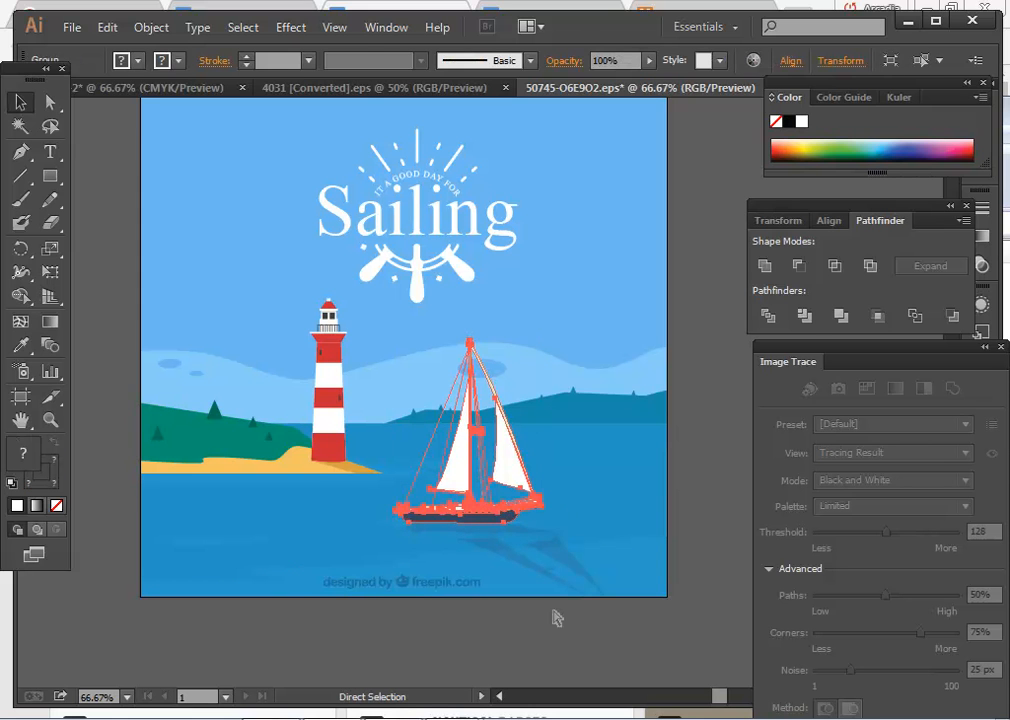
{"action": "left_click", "coordinate": [72, 27]}
{"action": "left_click", "coordinate": [100, 47]}
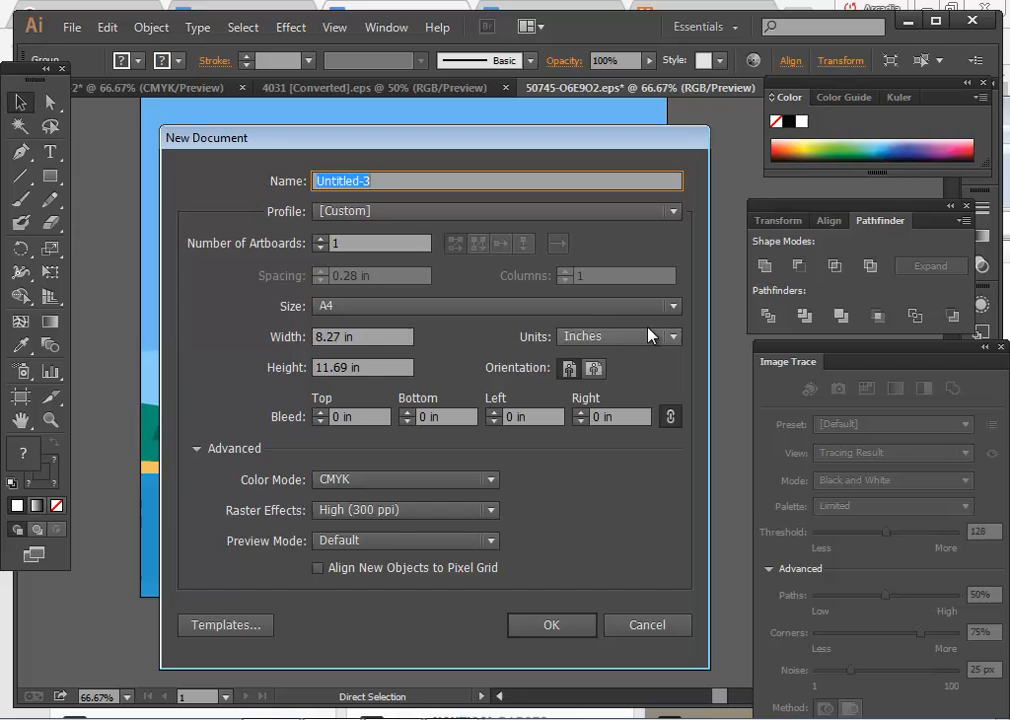
{"action": "left_click", "coordinate": [588, 632]}
{"action": "key", "text": "ctrl+v"}
{"action": "key", "text": "v"}
{"action": "left_click", "coordinate": [572, 575]}
{"action": "left_click_drag", "start_coordinate": [406, 347], "coordinate": [489, 484]}
{"action": "left_click", "coordinate": [170, 355]}
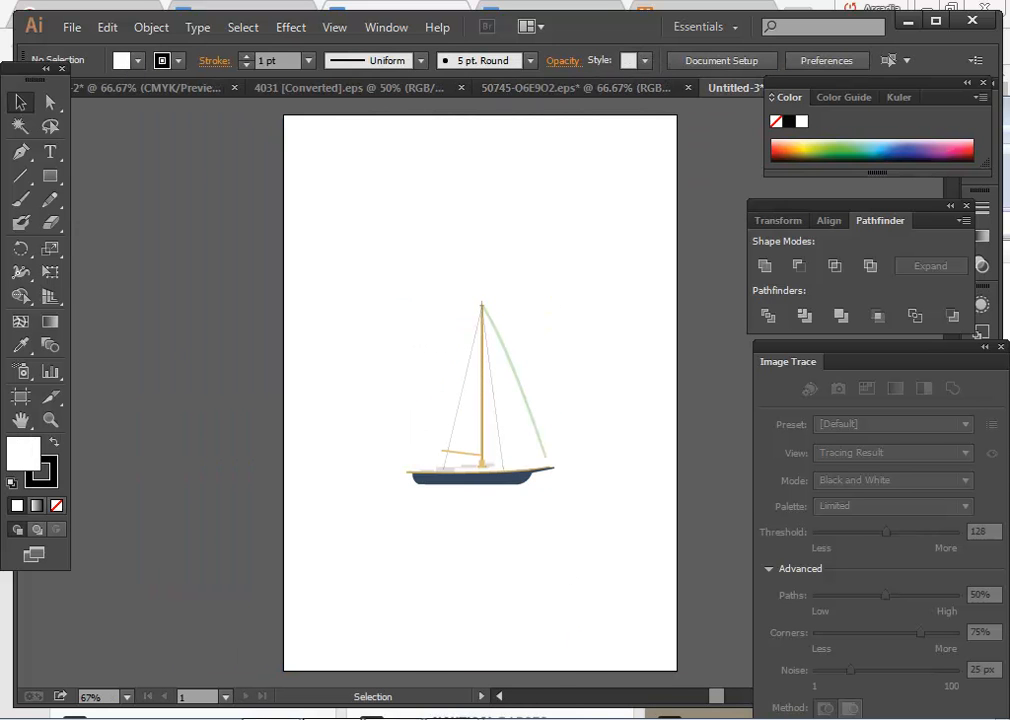
Switch to the browser and look over the open Freepik download pages, the Vecteezy page and the suggested women's day vectors.
{"action": "left_click", "coordinate": [323, 702]}
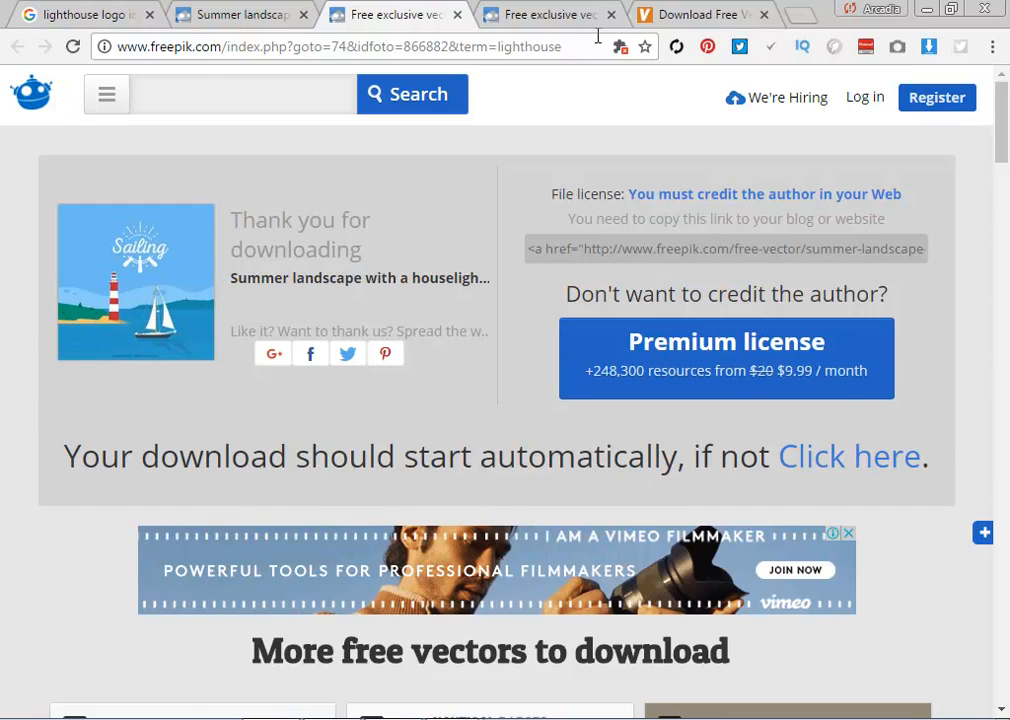
{"action": "left_click", "coordinate": [682, 12]}
{"action": "left_click", "coordinate": [404, 14]}
{"action": "left_click", "coordinate": [514, 14]}
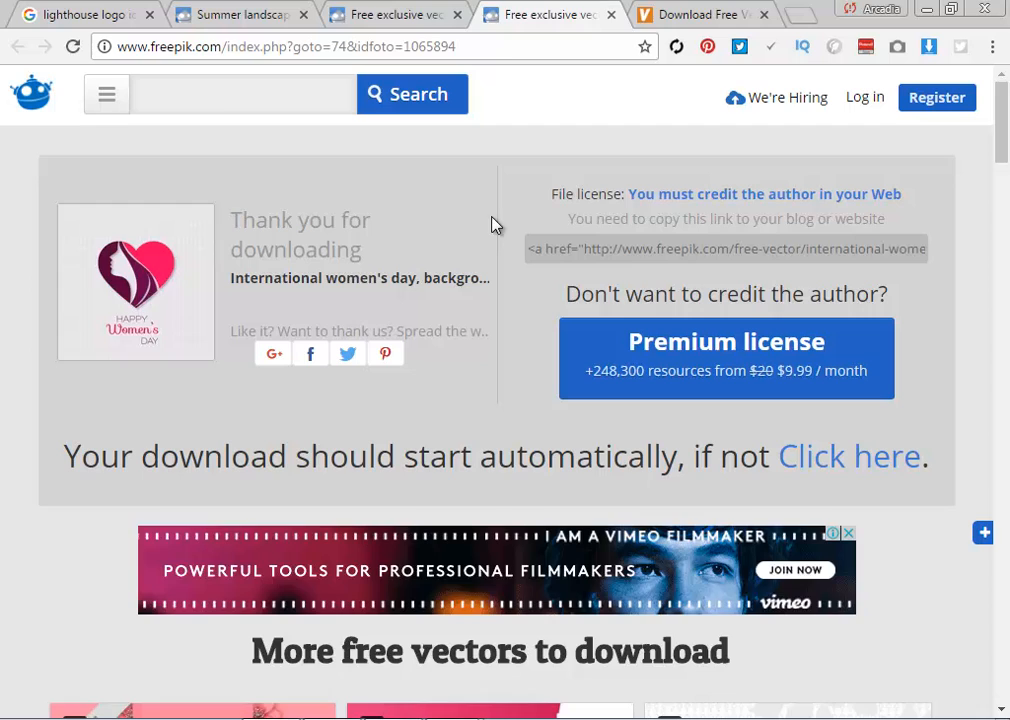
{"action": "left_click", "coordinate": [390, 15]}
{"action": "left_click", "coordinate": [703, 10]}
{"action": "left_click", "coordinate": [505, 11]}
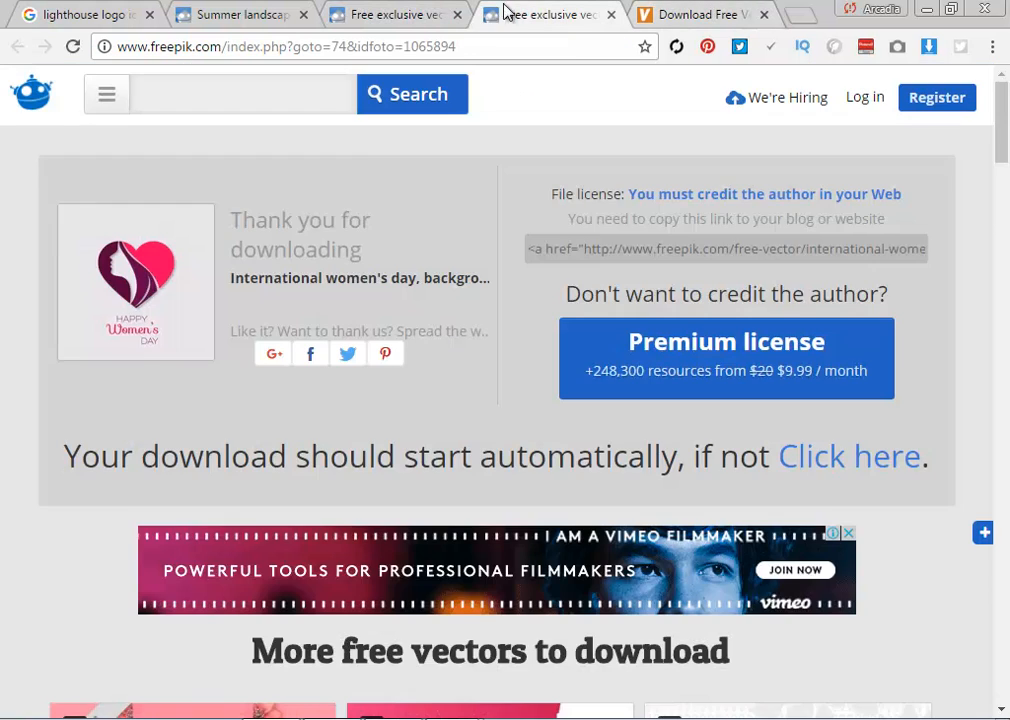
{"action": "scroll", "coordinate": [480, 376], "scroll_direction": "down", "scroll_amount": 5}
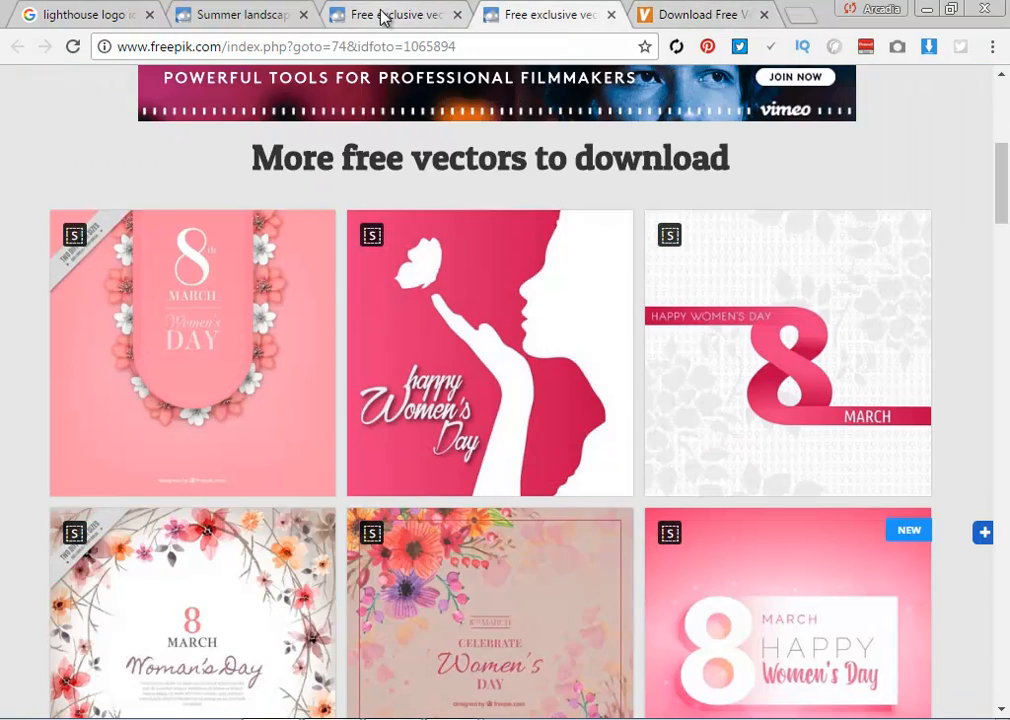
Go back from the sailing landscape page past the lighthouse results to the Nautical flat icons set page.
{"action": "left_click", "coordinate": [385, 15]}
{"action": "left_click", "coordinate": [178, 12]}
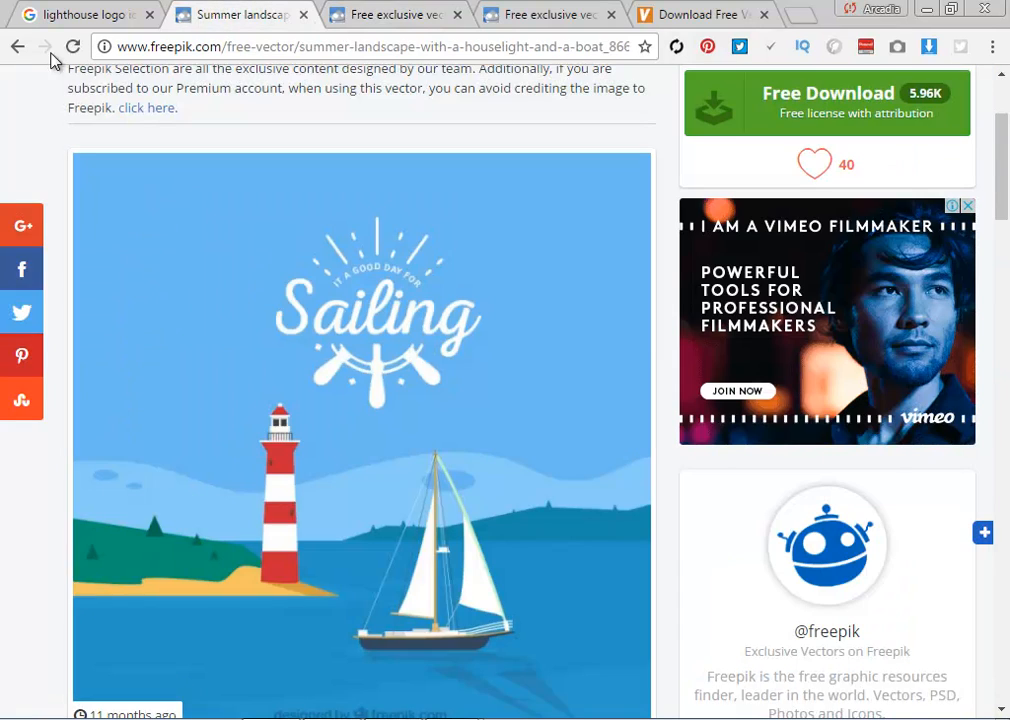
{"action": "left_click", "coordinate": [17, 47]}
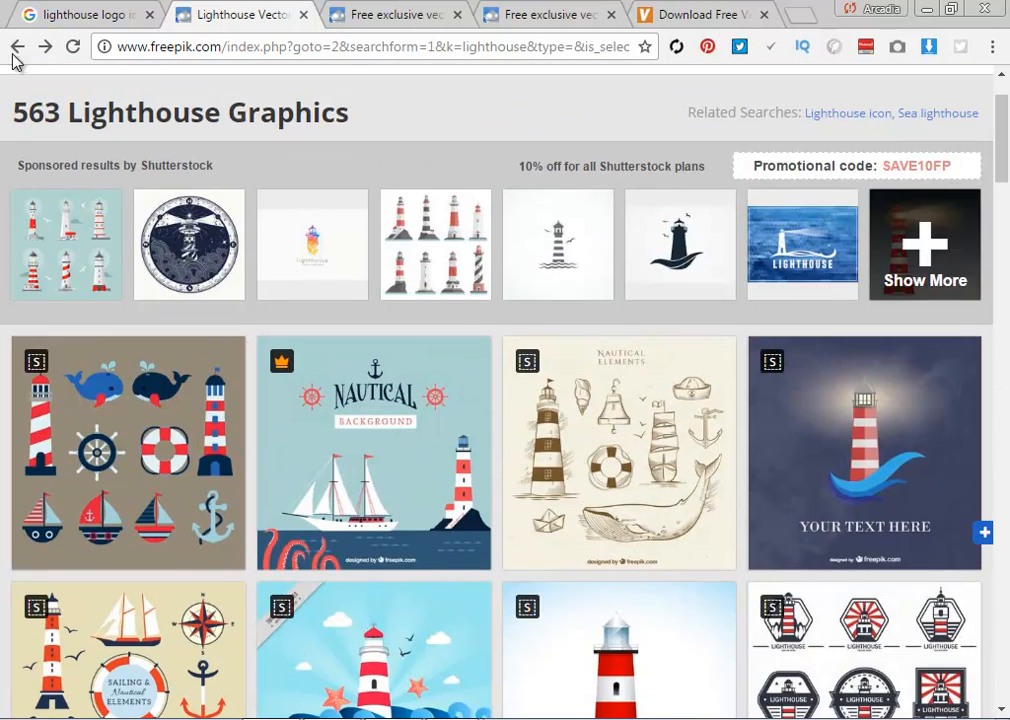
{"action": "left_click", "coordinate": [16, 49]}
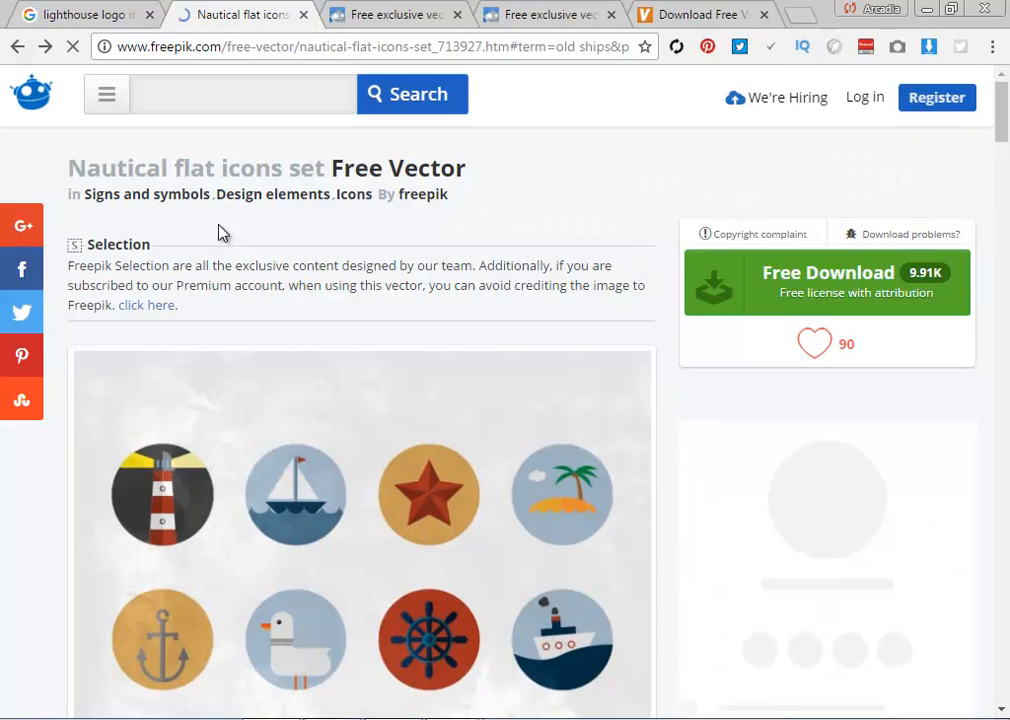
Look over the Nautical flat icons set on its Freepik page, and search Freepik for "cloud".
{"action": "scroll", "coordinate": [552, 444], "scroll_direction": "down", "scroll_amount": 2}
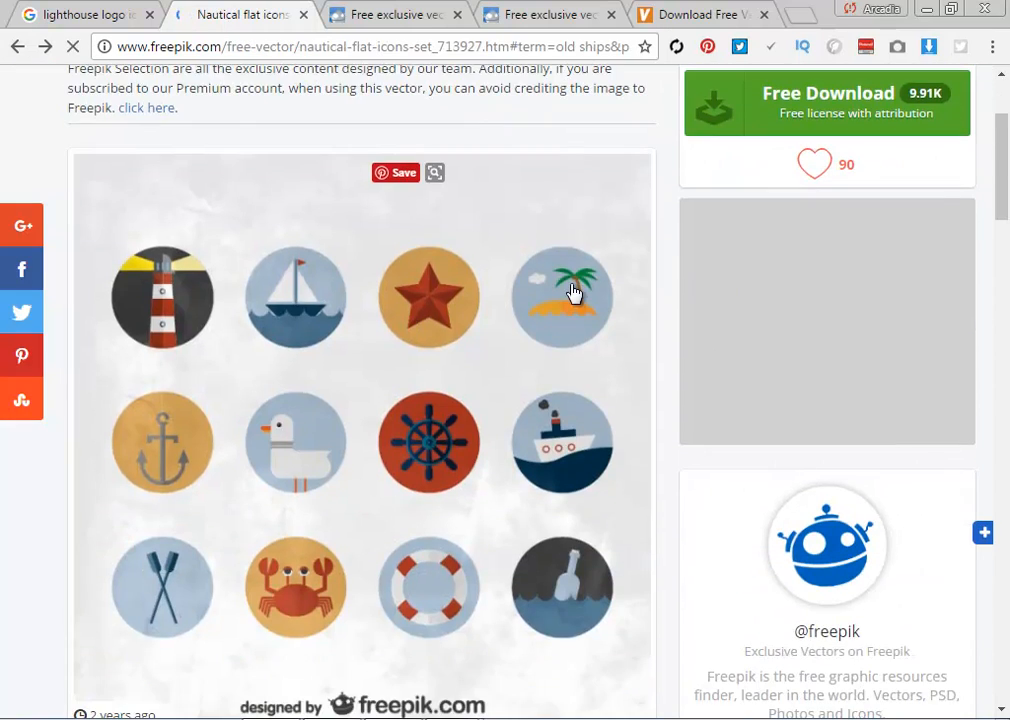
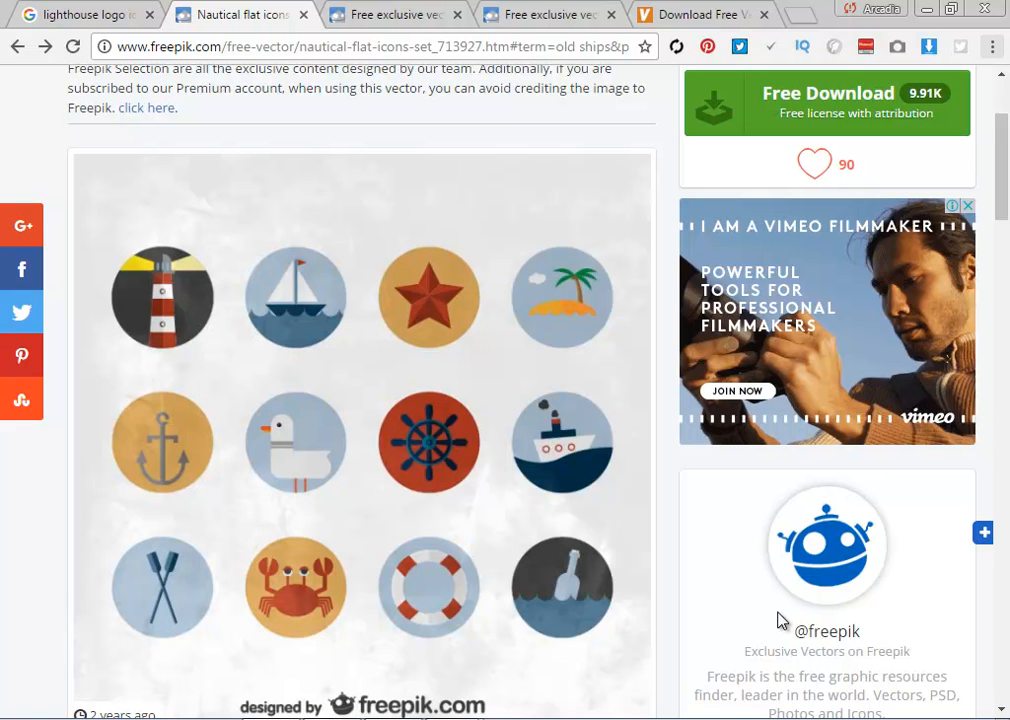
{"action": "scroll", "coordinate": [498, 440], "scroll_direction": "up", "scroll_amount": 2}
{"action": "left_click", "coordinate": [170, 104]}
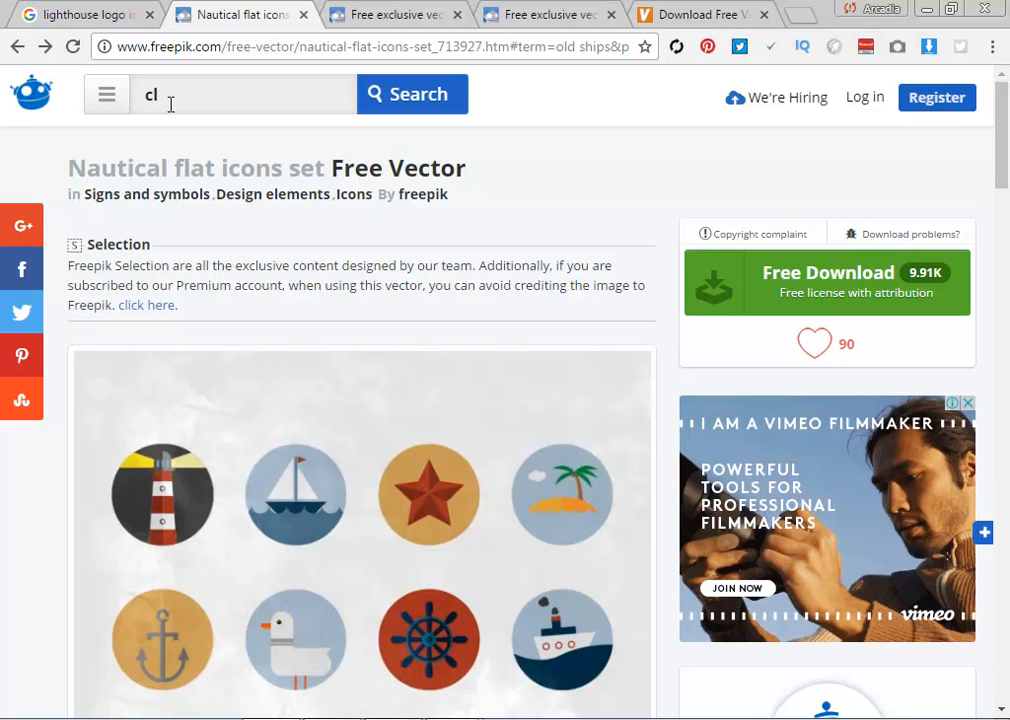
{"action": "type", "text": "cloud"}
{"action": "key", "text": "Return"}
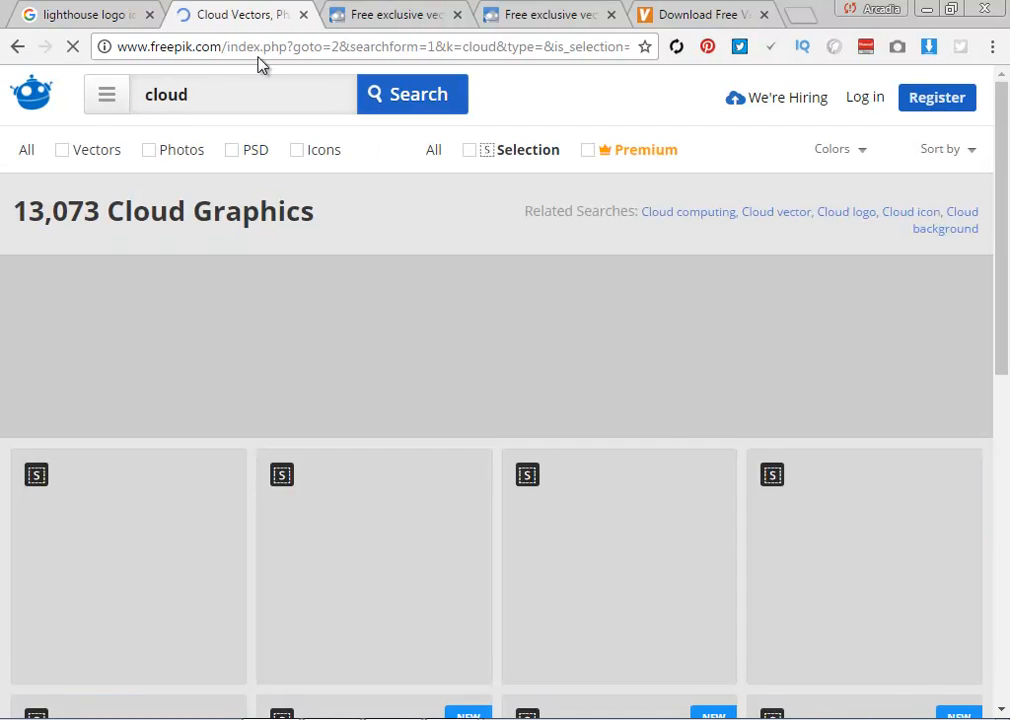
Search Freepik for "deer" on the summer landscape download page and for "tree" on the women's day download page.
{"action": "left_click", "coordinate": [340, 14]}
{"action": "left_click", "coordinate": [134, 95]}
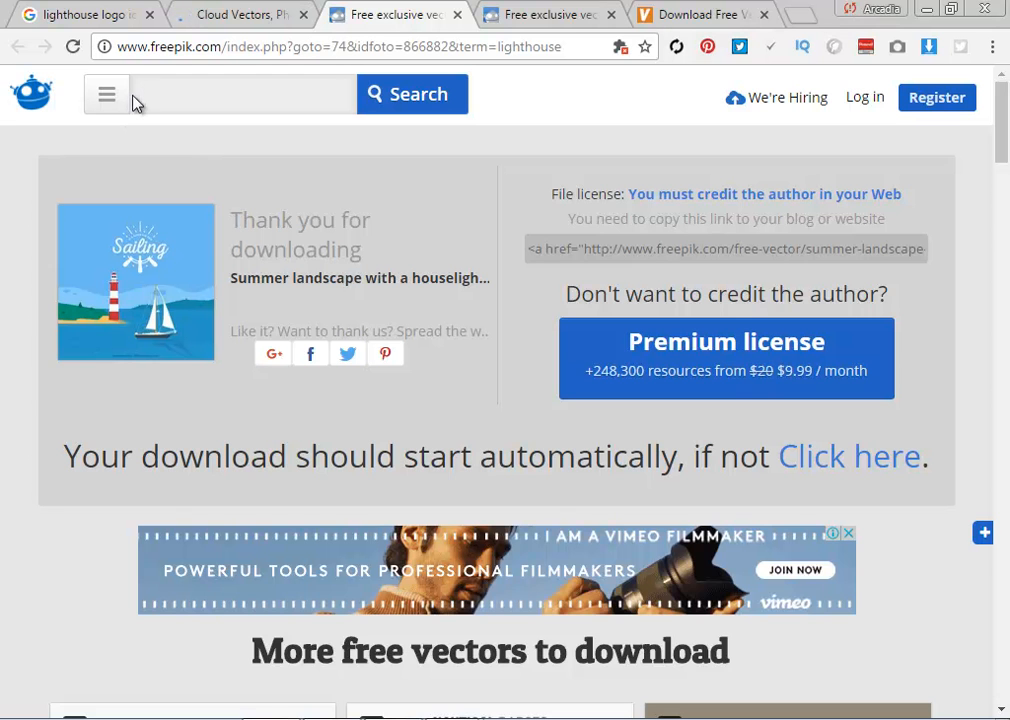
{"action": "type", "text": "deer"}
{"action": "key", "text": "Return"}
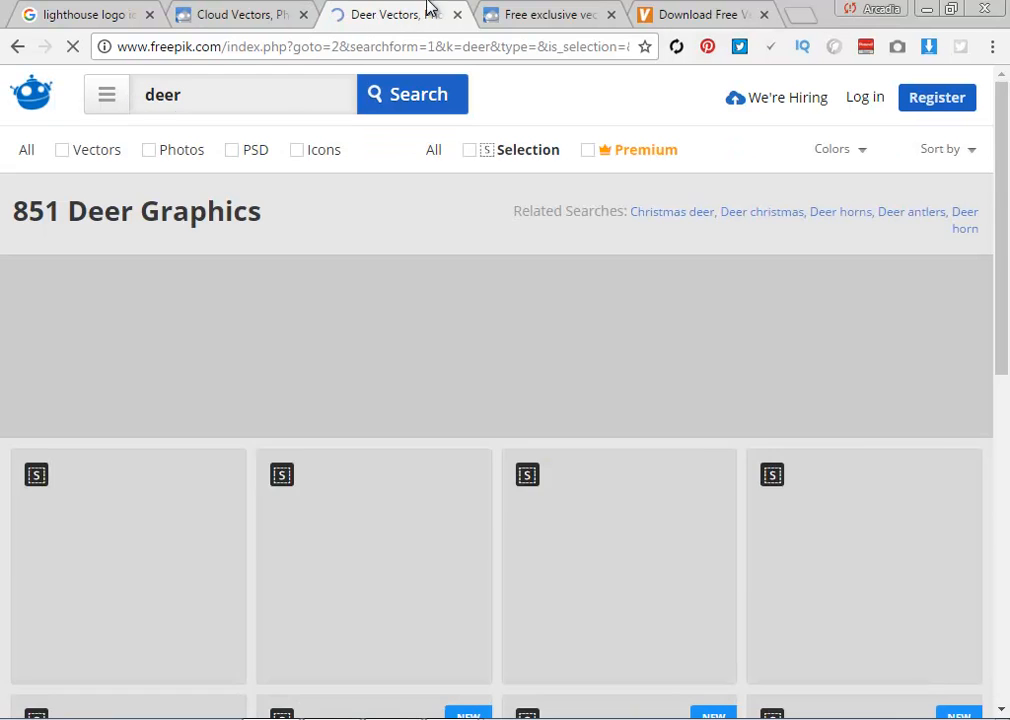
{"action": "left_click", "coordinate": [595, 10]}
{"action": "scroll", "coordinate": [243, 130], "scroll_direction": "up", "scroll_amount": 5}
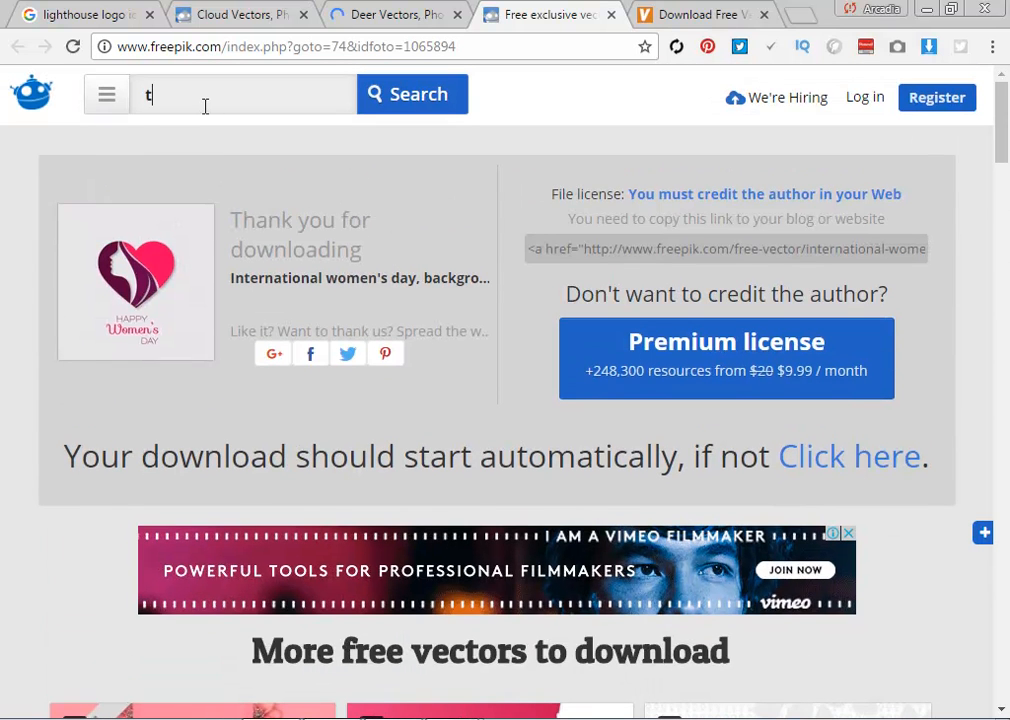
{"action": "key", "text": "Return"}
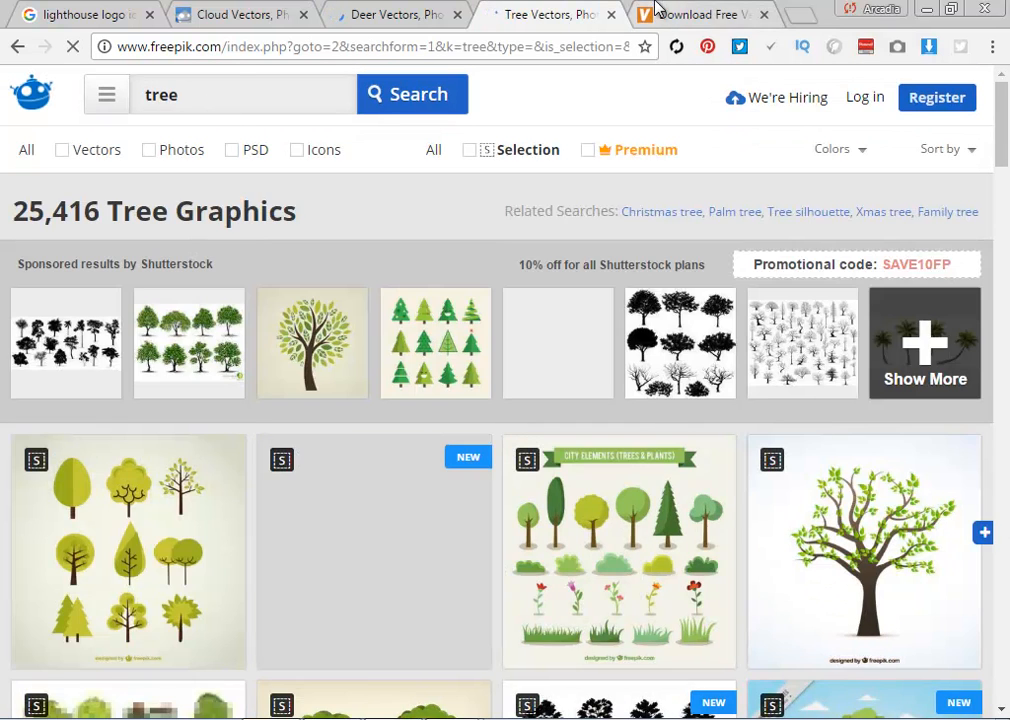
Look through the Freepik cloud search results.
{"action": "left_click", "coordinate": [228, 14]}
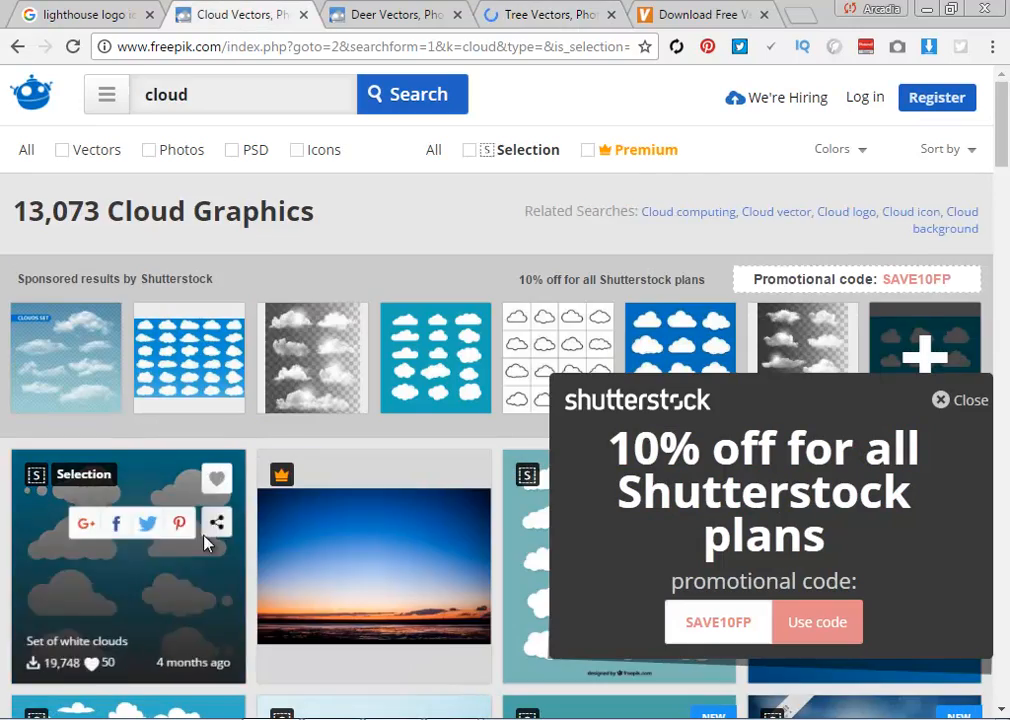
{"action": "scroll", "coordinate": [270, 548], "scroll_direction": "down", "scroll_amount": 5}
{"action": "scroll", "coordinate": [266, 519], "scroll_direction": "up", "scroll_amount": 3}
Open the Deer silhouette collection from the Freepik deer results and view its preview image.
{"action": "left_click", "coordinate": [394, 16]}
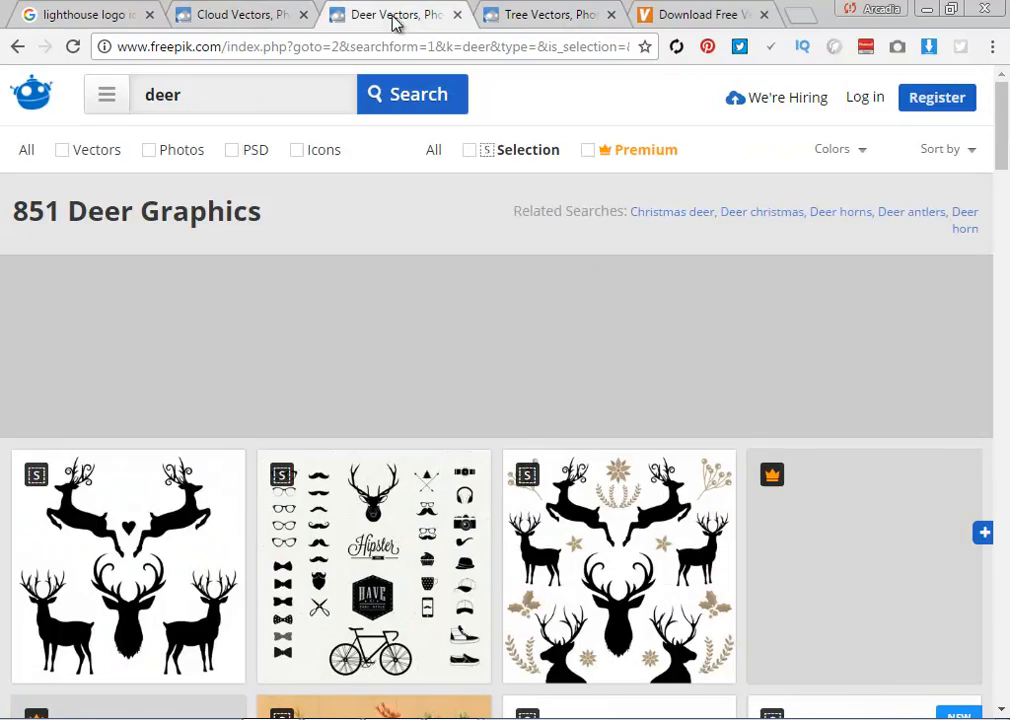
{"action": "scroll", "coordinate": [186, 572], "scroll_direction": "down", "scroll_amount": 2}
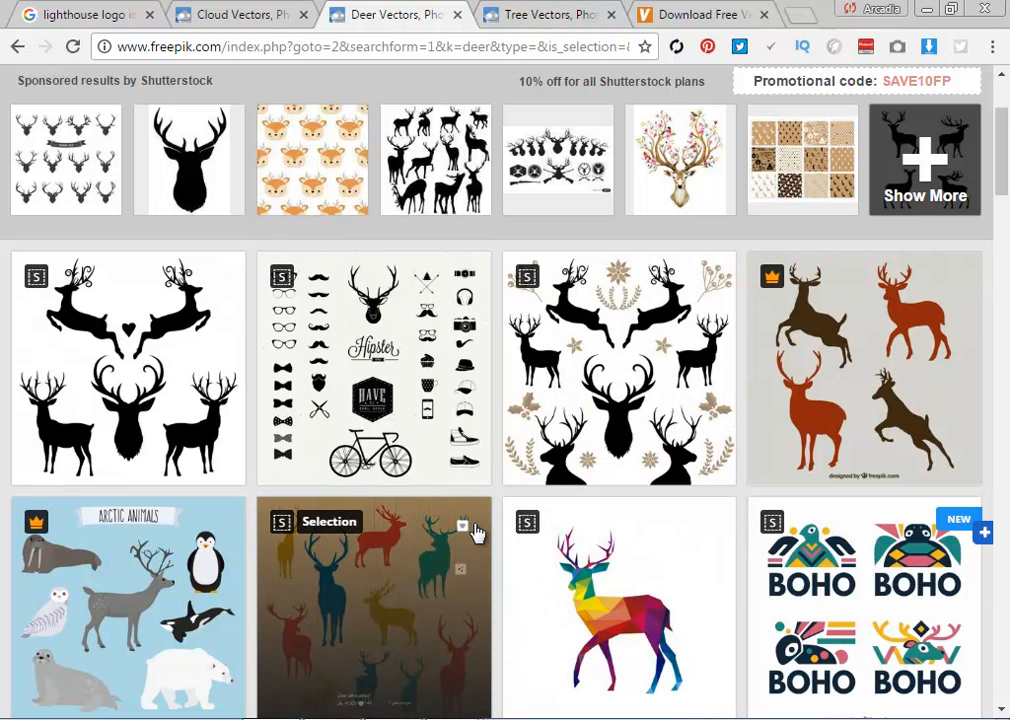
{"action": "left_click", "coordinate": [214, 424]}
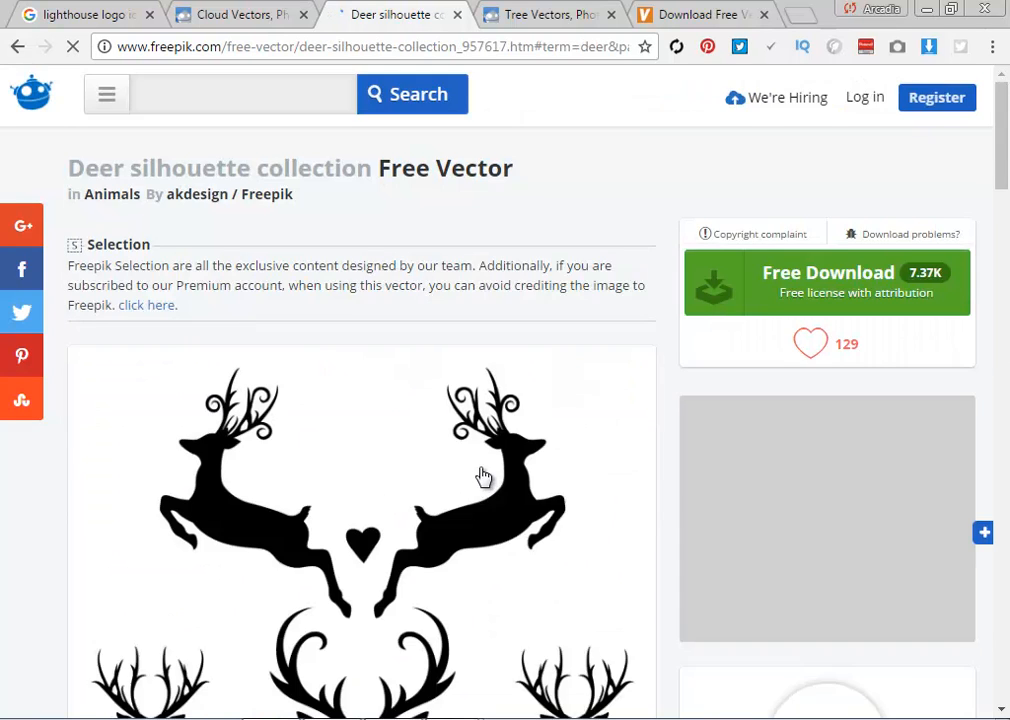
{"action": "scroll", "coordinate": [490, 480], "scroll_direction": "down", "scroll_amount": 2}
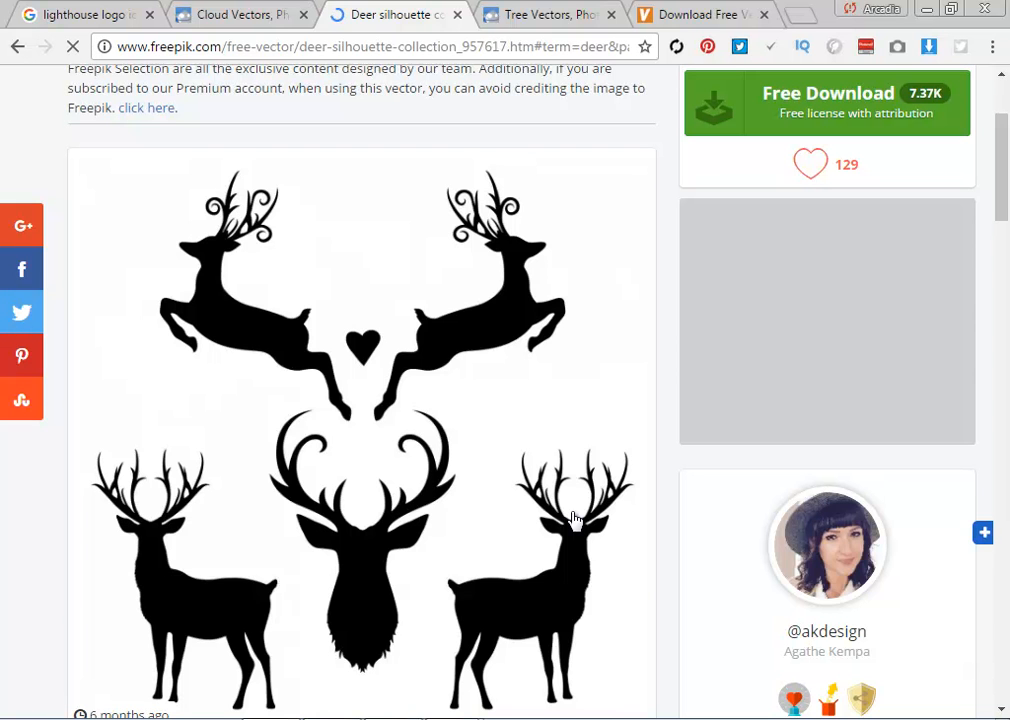
Look through the Freepik tree results, and open the Tree with green leaves vector to view its preview.
{"action": "left_click", "coordinate": [535, 12]}
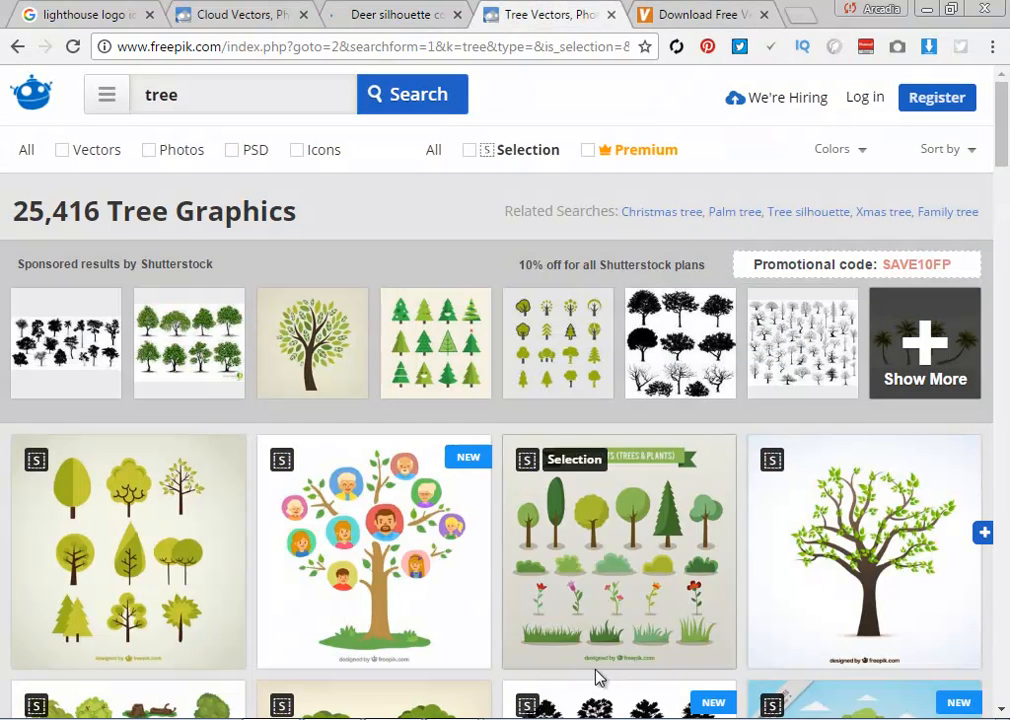
{"action": "scroll", "coordinate": [838, 660], "scroll_direction": "down", "scroll_amount": 2}
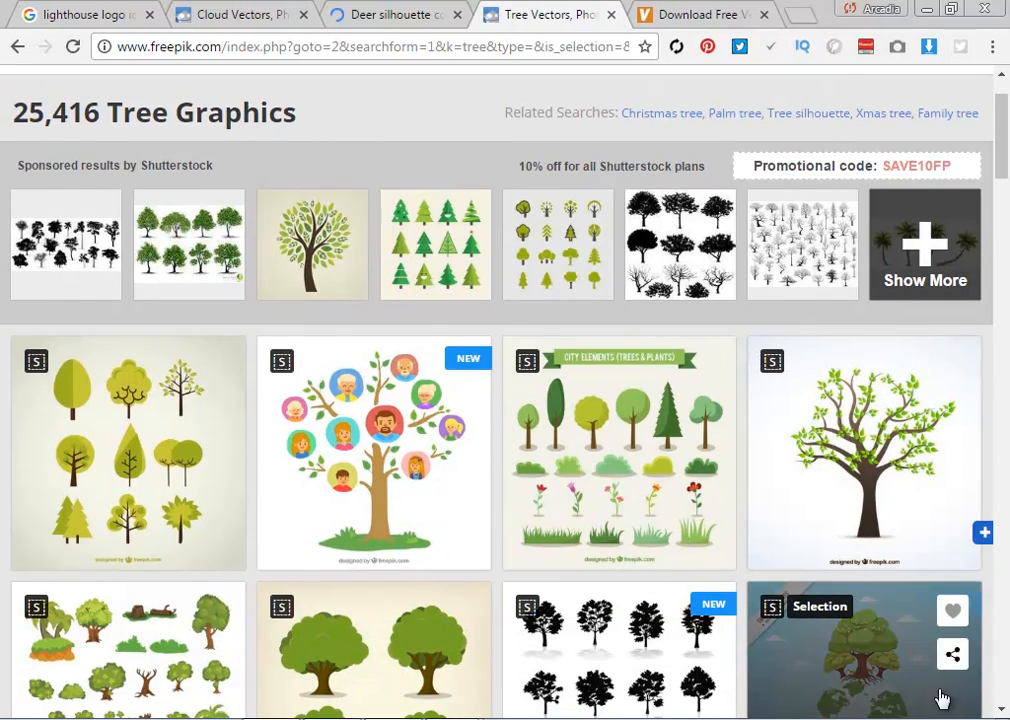
{"action": "scroll", "coordinate": [872, 618], "scroll_direction": "down", "scroll_amount": 1}
{"action": "scroll", "coordinate": [683, 575], "scroll_direction": "up", "scroll_amount": 1}
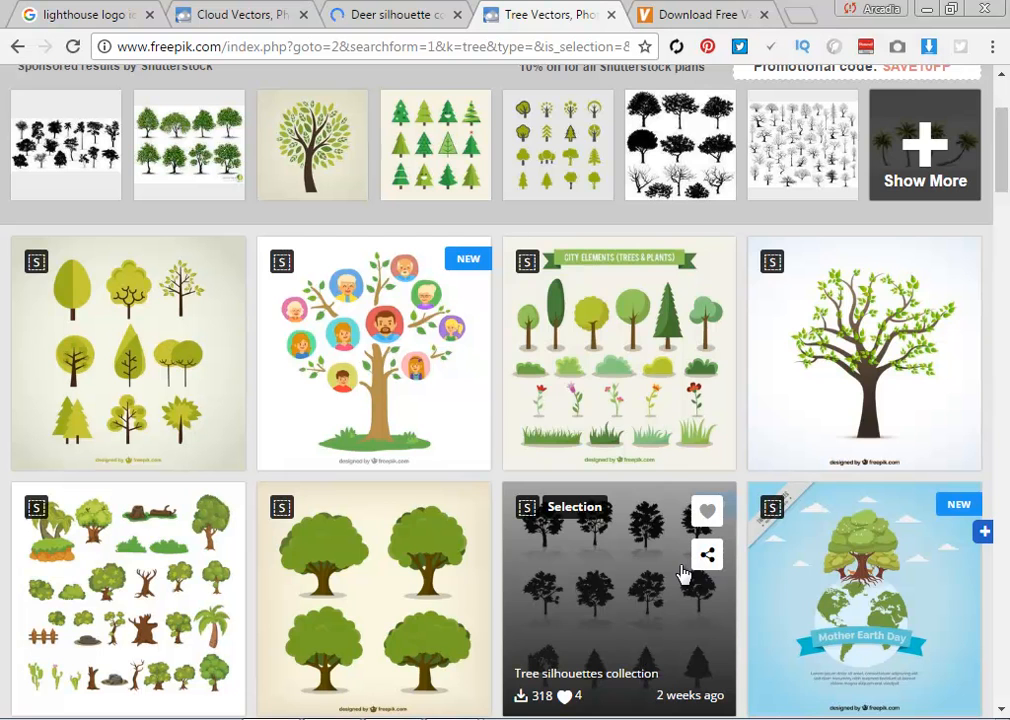
{"action": "left_click", "coordinate": [936, 388]}
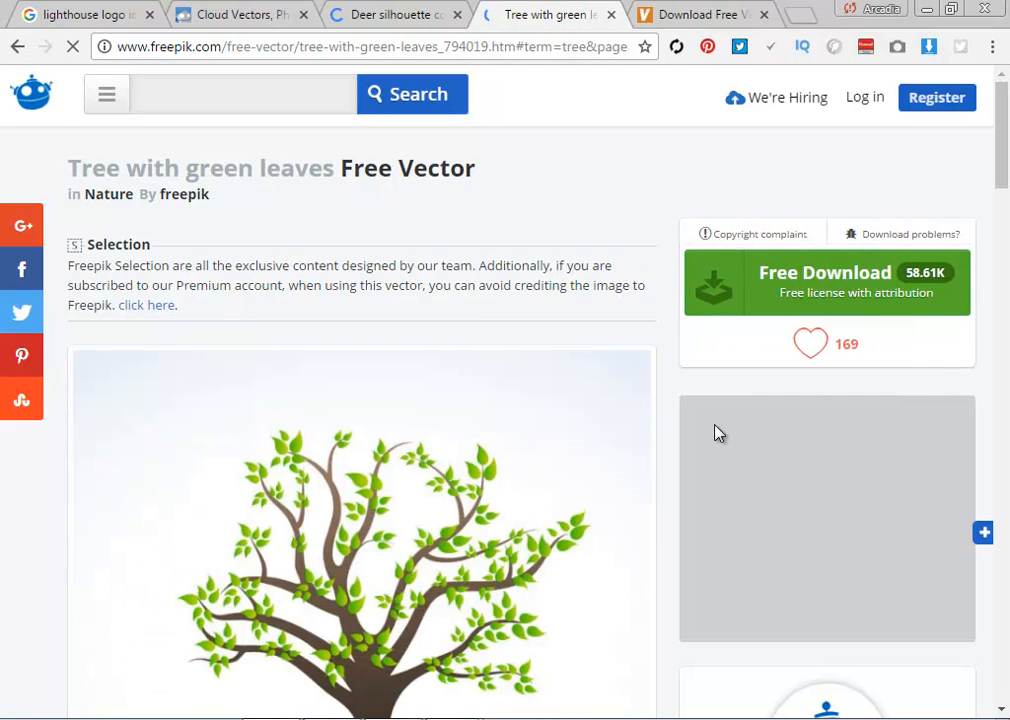
{"action": "scroll", "coordinate": [716, 433], "scroll_direction": "down", "scroll_amount": 1}
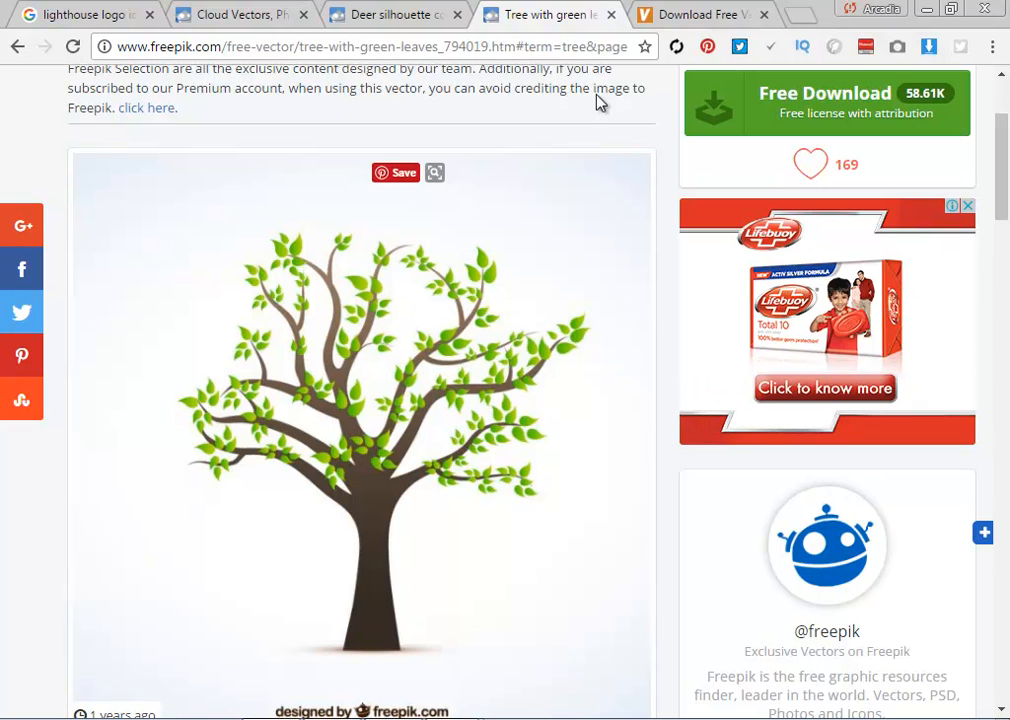
{"action": "scroll", "coordinate": [692, 374], "scroll_direction": "down", "scroll_amount": 3}
Switch to the Vecteezy page and open the featured Mommy Walking Baby vector to check its preview and download options.
{"action": "left_click", "coordinate": [703, 10]}
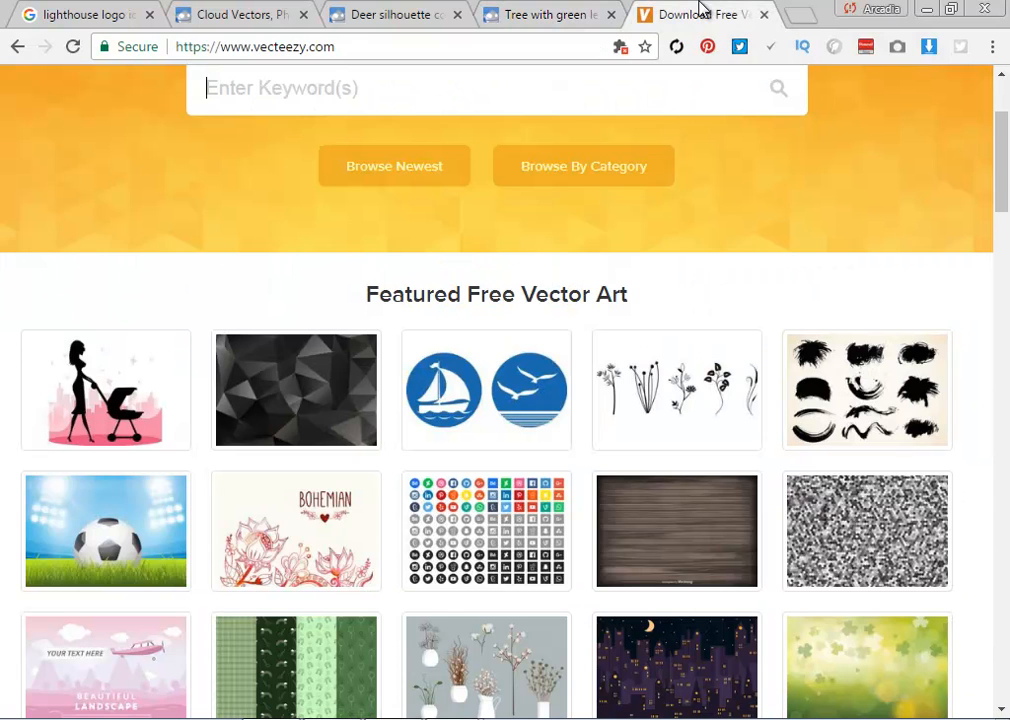
{"action": "left_click", "coordinate": [145, 417]}
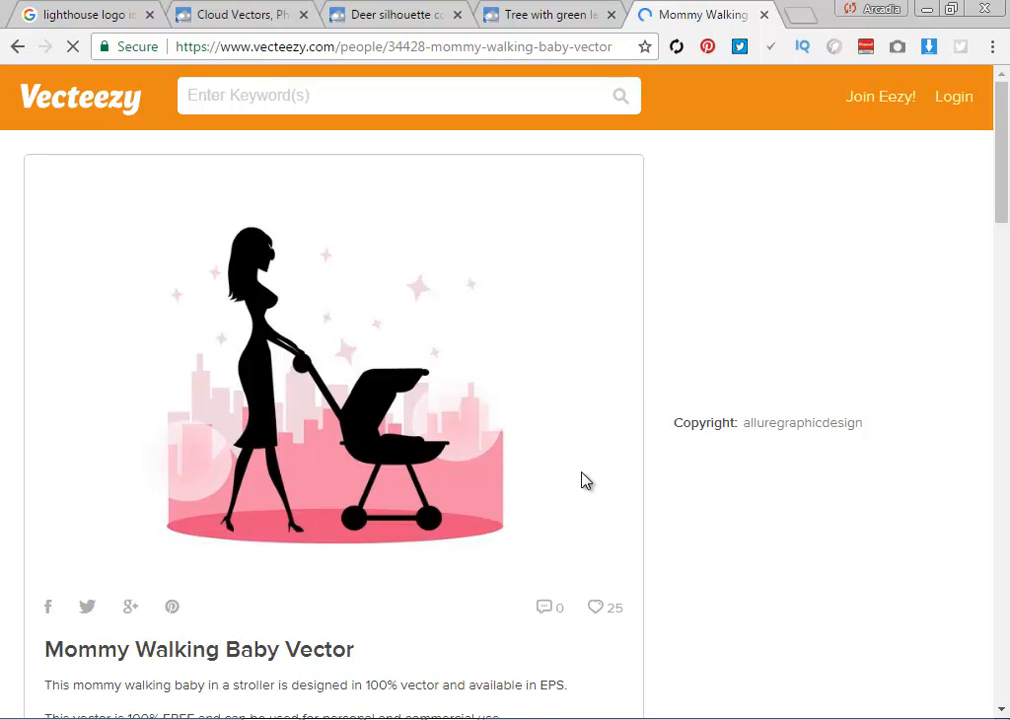
{"action": "scroll", "coordinate": [586, 481], "scroll_direction": "down", "scroll_amount": 1}
{"action": "scroll", "coordinate": [586, 481], "scroll_direction": "up", "scroll_amount": 1}
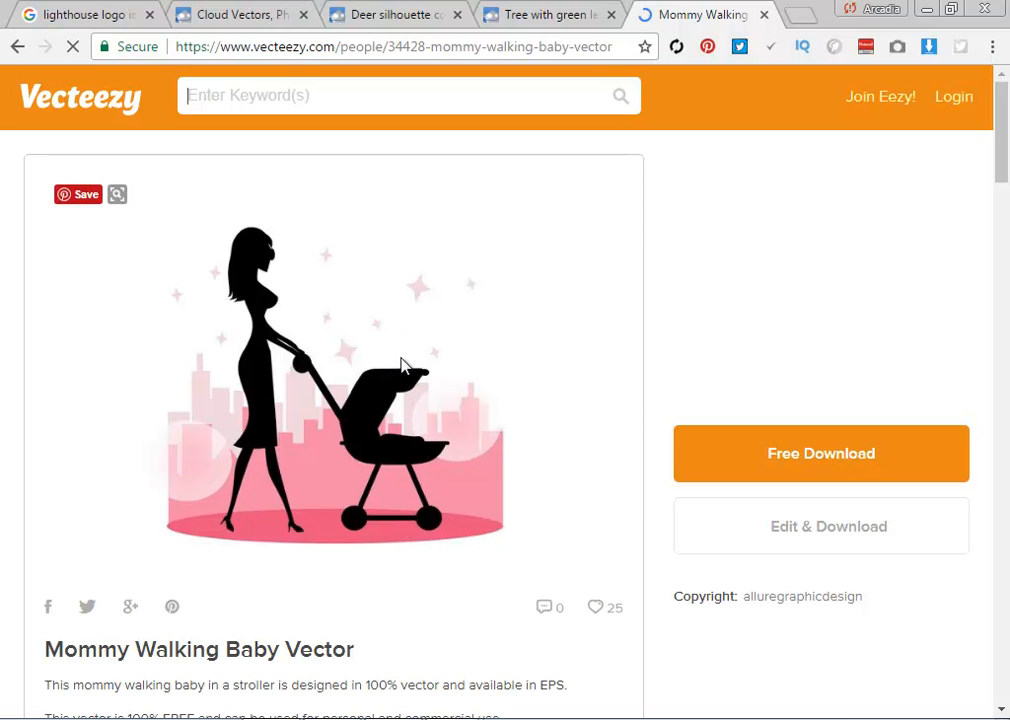
Return to the Vecteezy home page and look through its featured vector art and icons.
{"action": "left_click", "coordinate": [12, 47]}
{"action": "scroll", "coordinate": [535, 520], "scroll_direction": "down", "scroll_amount": 5}
{"action": "scroll", "coordinate": [536, 524], "scroll_direction": "down", "scroll_amount": 3}
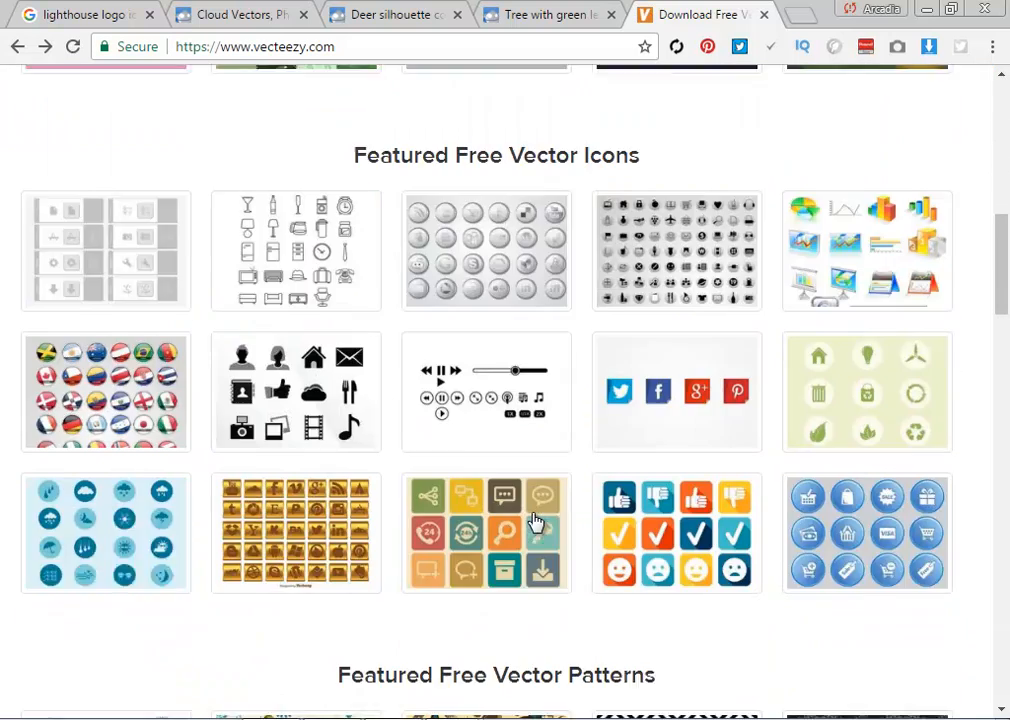
{"action": "scroll", "coordinate": [523, 566], "scroll_direction": "up", "scroll_amount": 9}
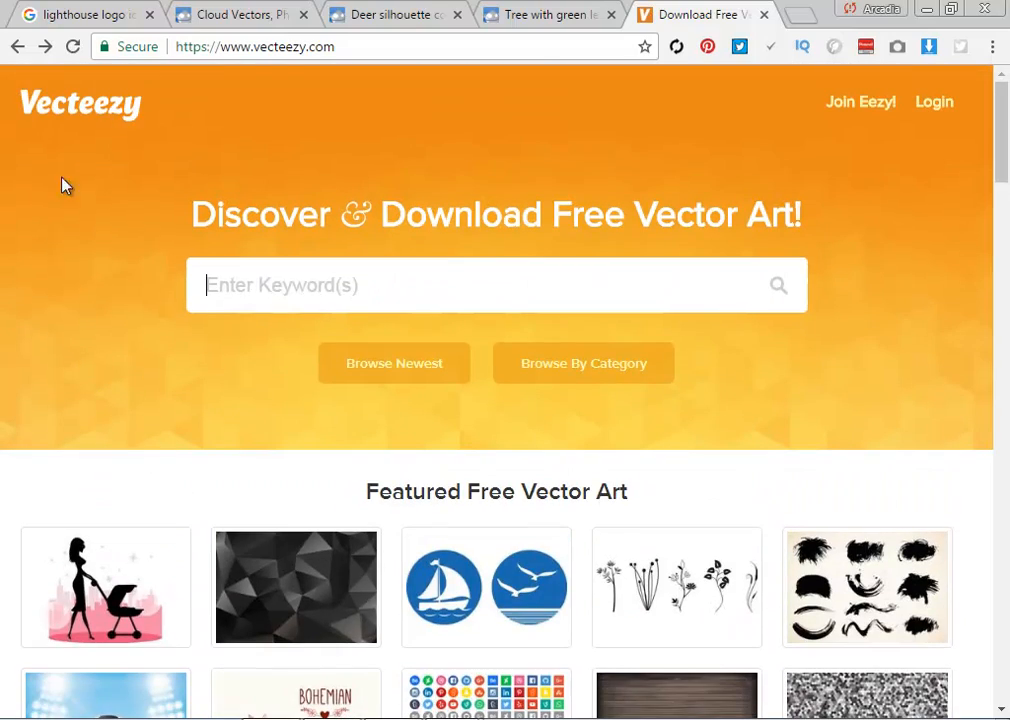
Glance at the green-leaved tree page again, and browse Vecteezy's featured art, icons, patterns and premium vectors.
{"action": "left_click", "coordinate": [546, 24]}
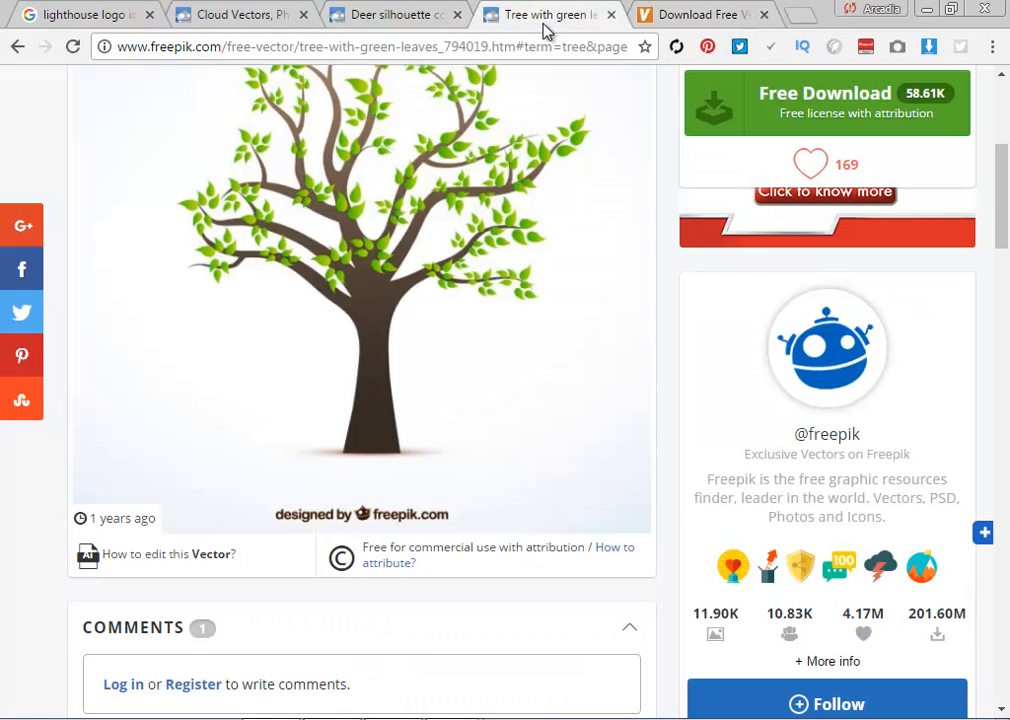
{"action": "left_click", "coordinate": [705, 14]}
{"action": "scroll", "coordinate": [559, 523], "scroll_direction": "down", "scroll_amount": 3}
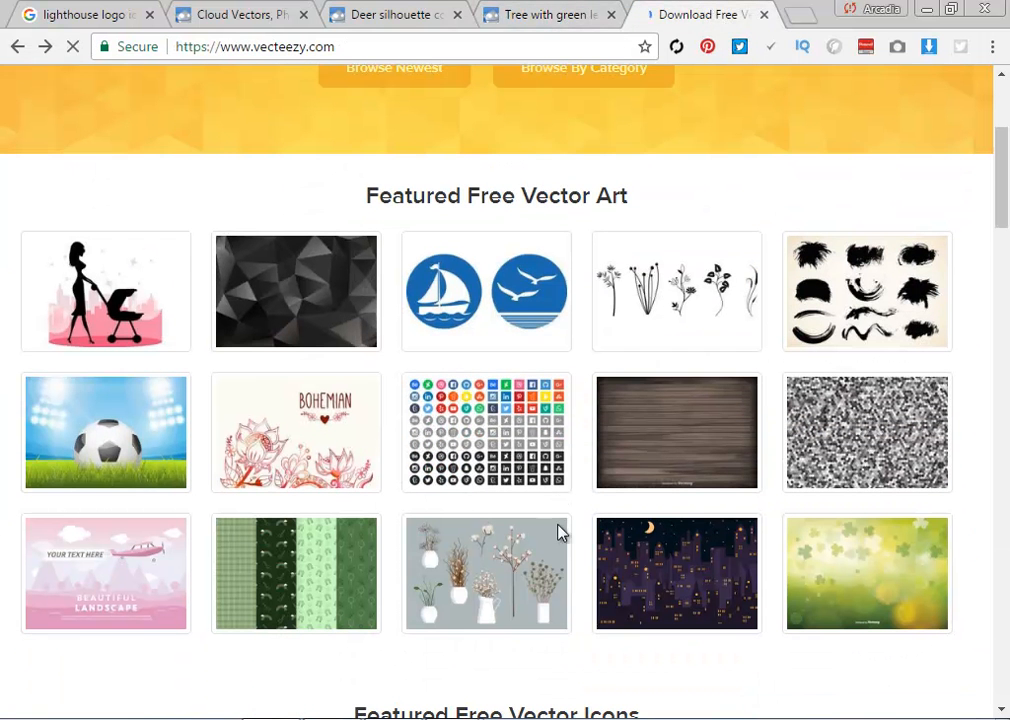
{"action": "scroll", "coordinate": [567, 506], "scroll_direction": "down", "scroll_amount": 3}
{"action": "scroll", "coordinate": [567, 506], "scroll_direction": "up", "scroll_amount": 3}
{"action": "scroll", "coordinate": [567, 506], "scroll_direction": "down", "scroll_amount": 5}
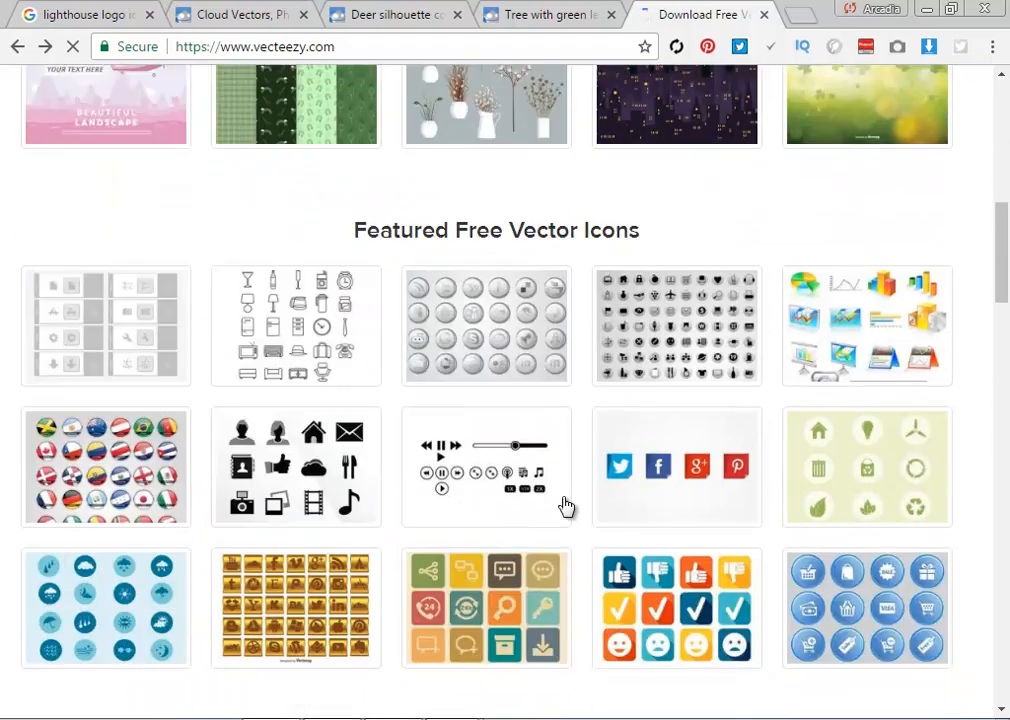
{"action": "scroll", "coordinate": [566, 507], "scroll_direction": "down", "scroll_amount": 9}
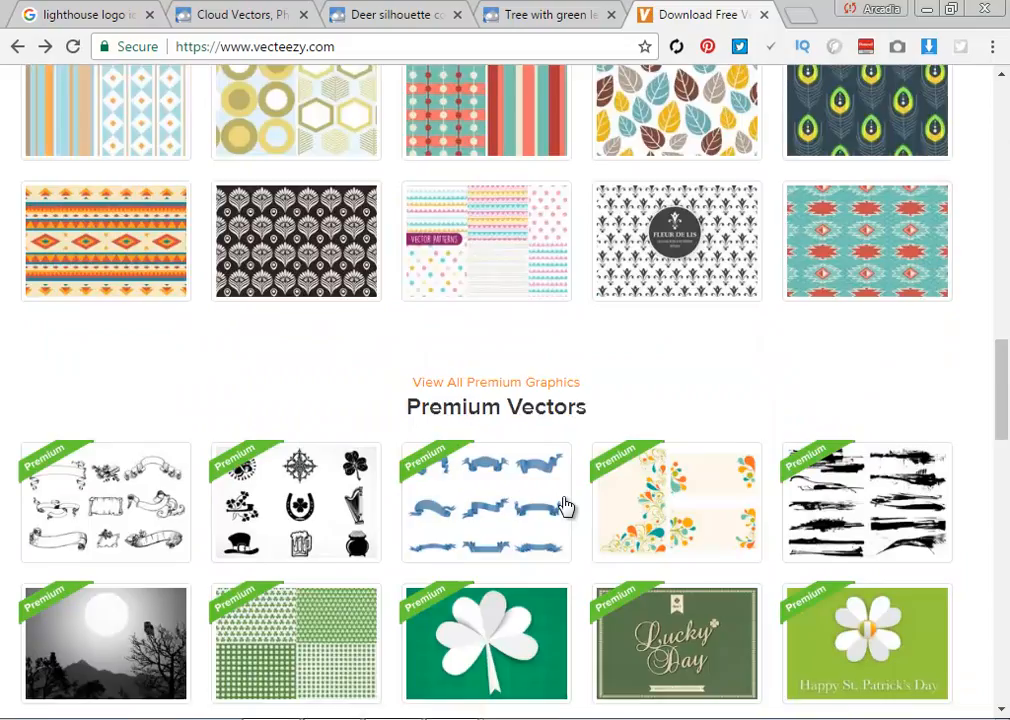
{"action": "scroll", "coordinate": [566, 507], "scroll_direction": "down", "scroll_amount": 3}
{"action": "scroll", "coordinate": [566, 507], "scroll_direction": "up", "scroll_amount": 15}
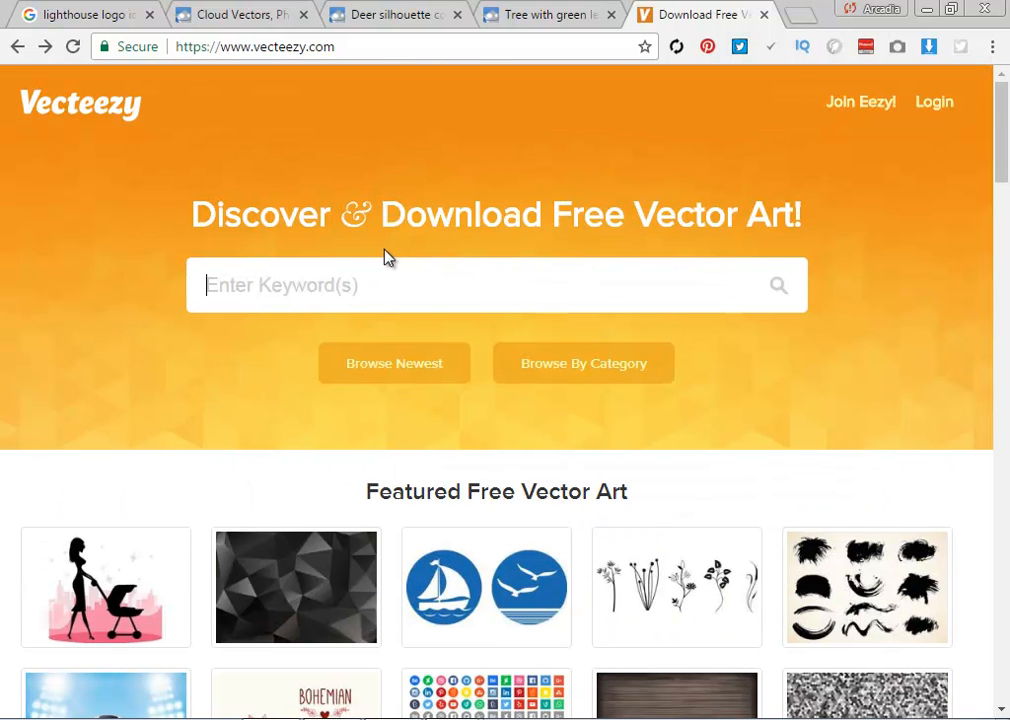
Search Vecteezy for "sea", dismissing the pop-up window, and look through the free vector results.
{"action": "type", "text": "sea"}
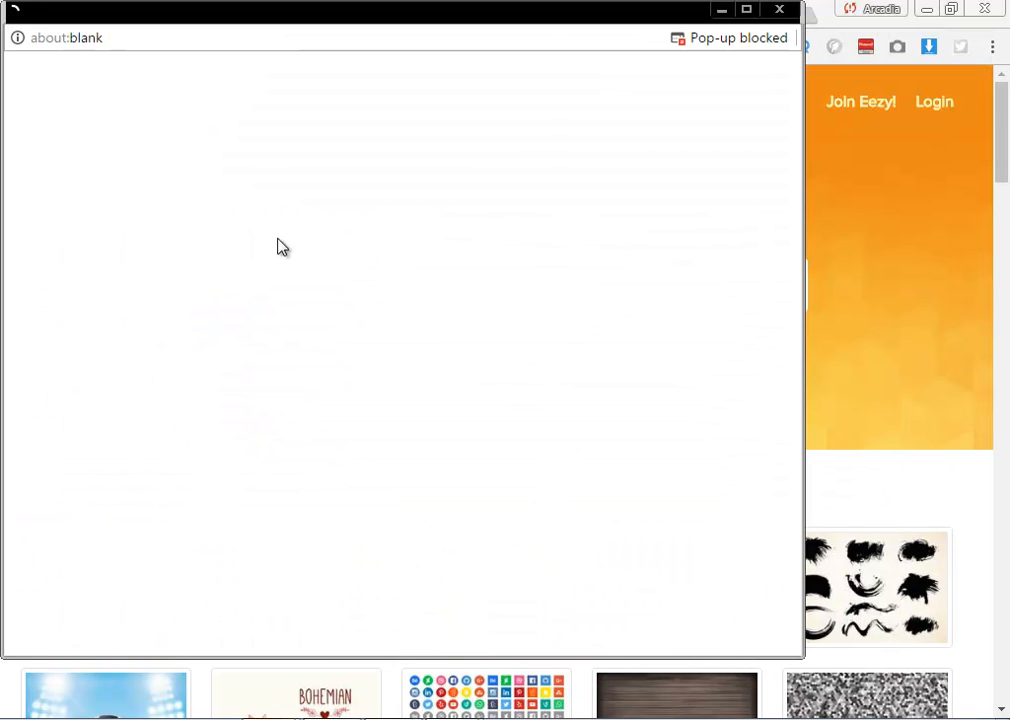
{"action": "left_click", "coordinate": [780, 10]}
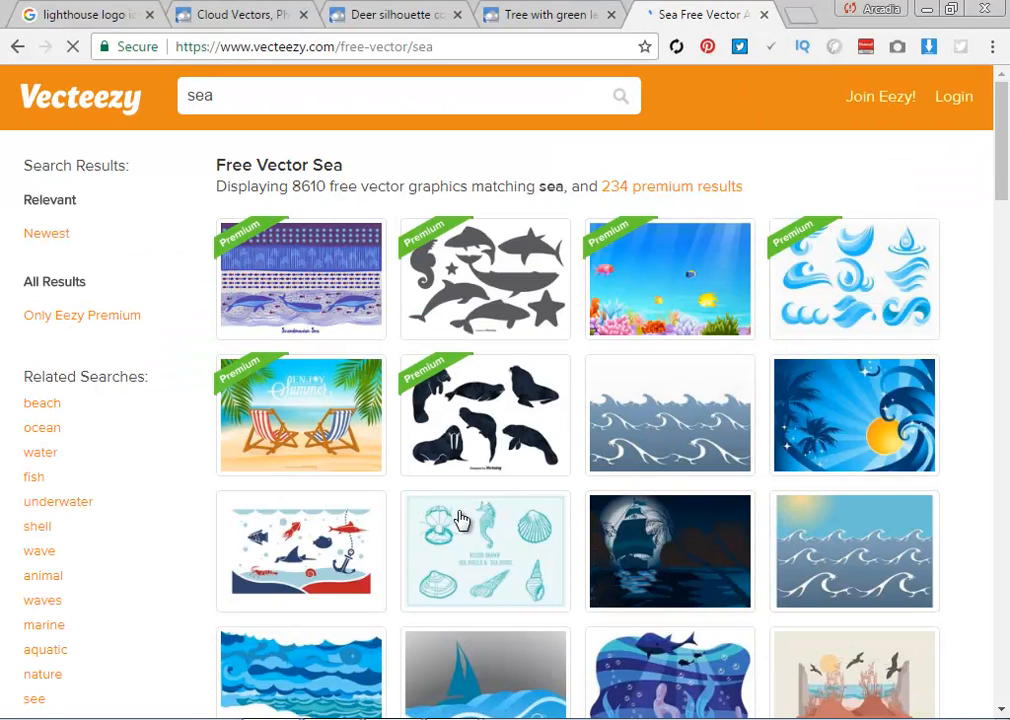
{"action": "scroll", "coordinate": [530, 543], "scroll_direction": "down", "scroll_amount": 4}
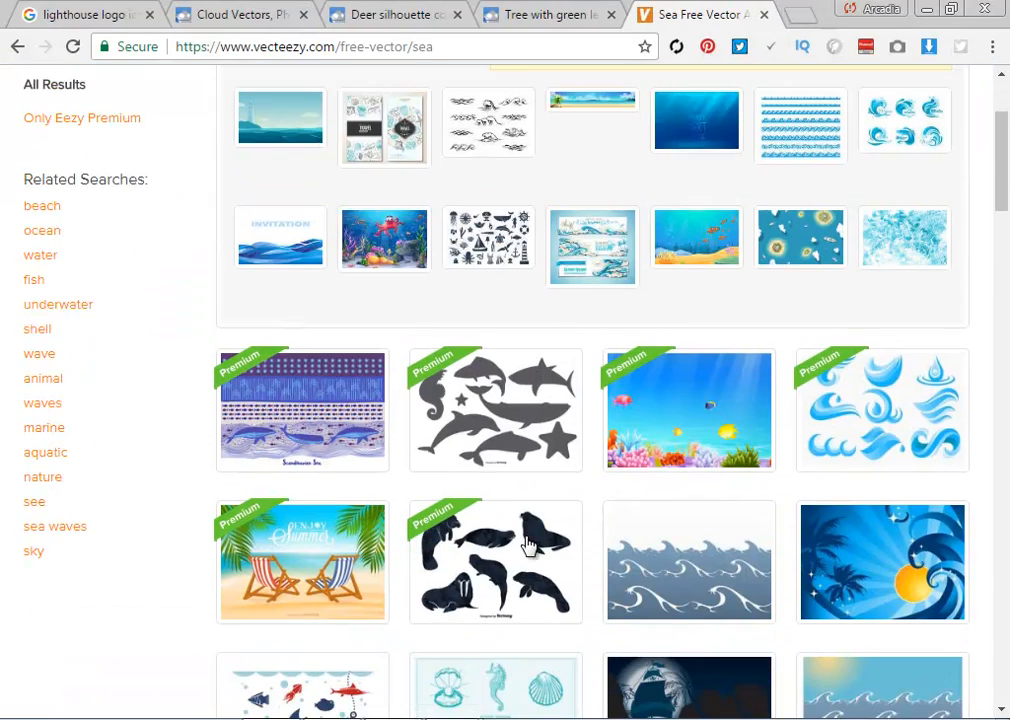
{"action": "left_click", "coordinate": [273, 386]}
{"action": "scroll", "coordinate": [388, 493], "scroll_direction": "down", "scroll_amount": 1}
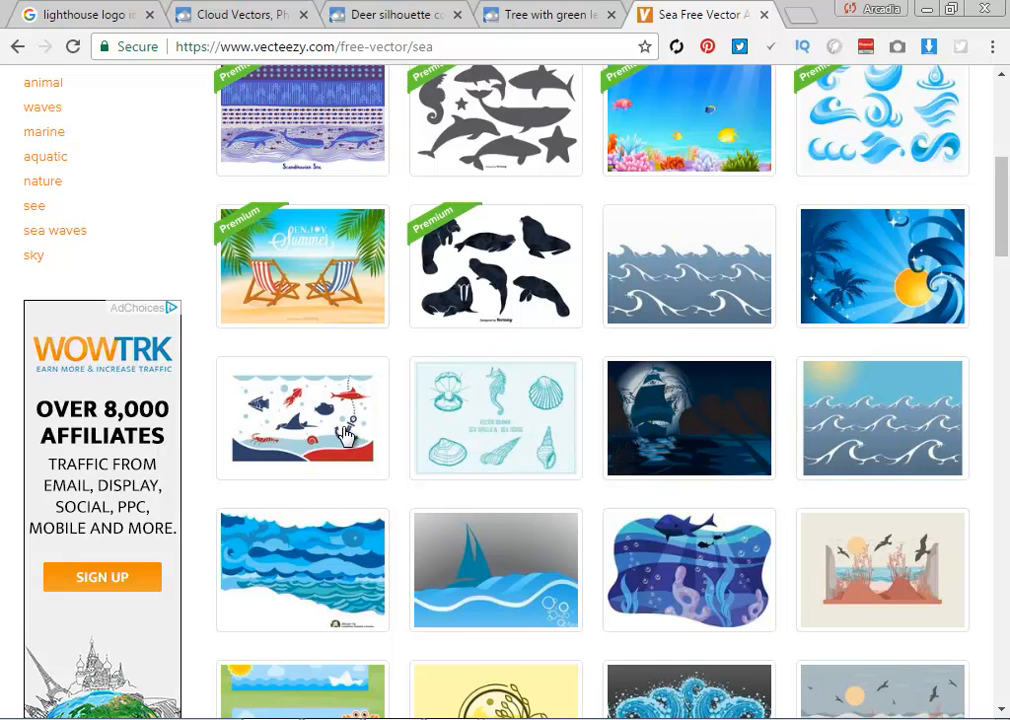
{"action": "scroll", "coordinate": [408, 437], "scroll_direction": "down", "scroll_amount": 3}
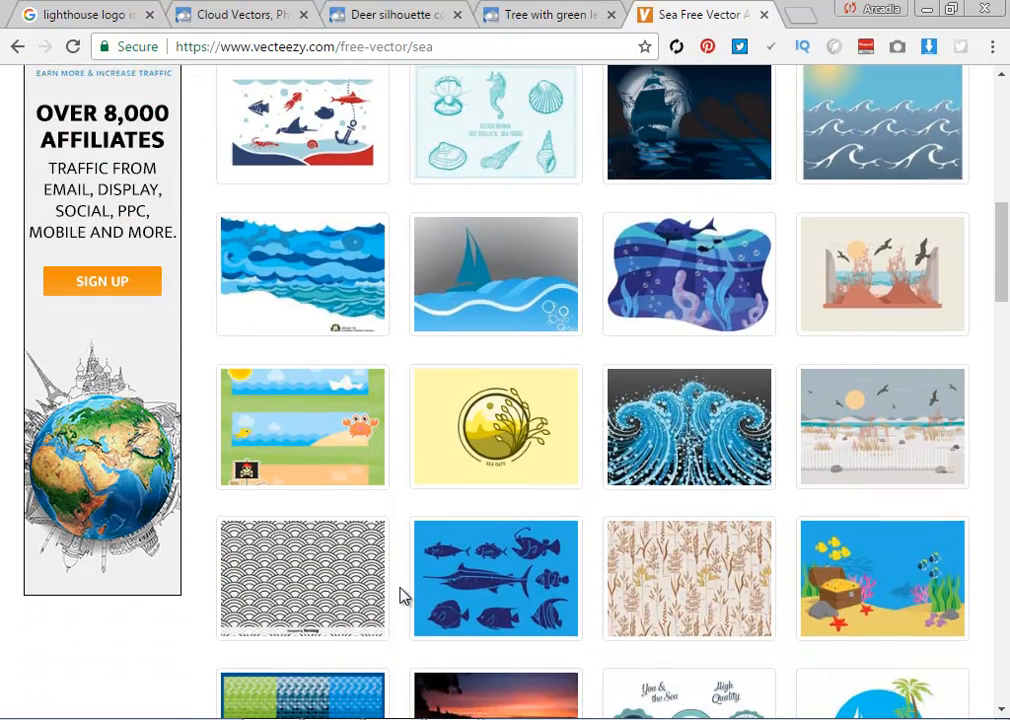
{"action": "scroll", "coordinate": [402, 592], "scroll_direction": "down", "scroll_amount": 3}
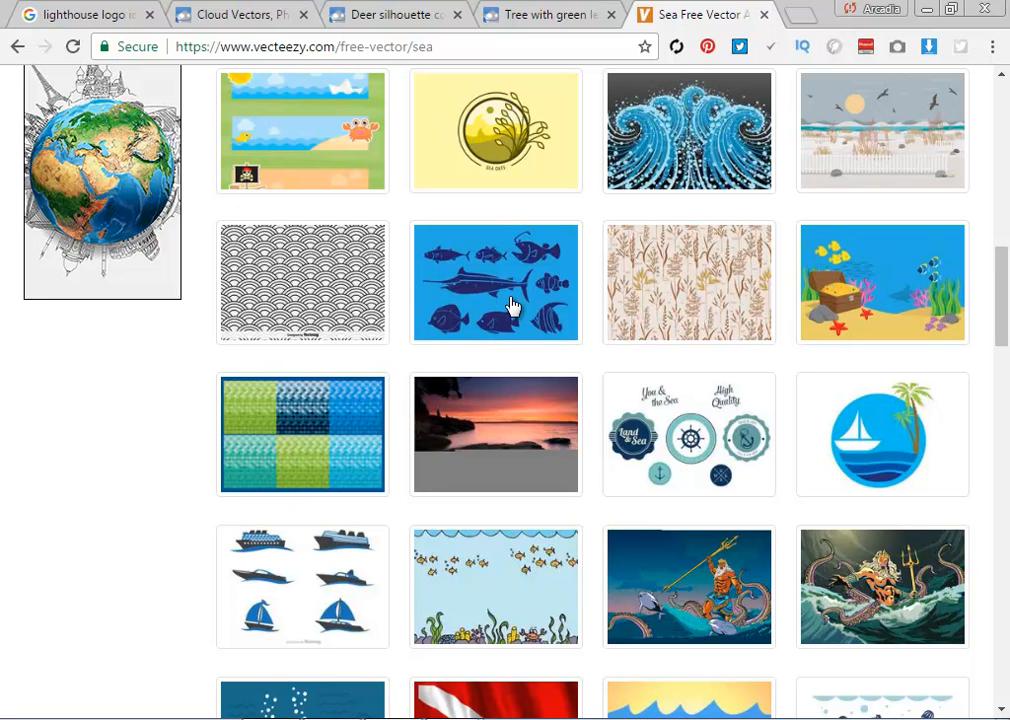
{"action": "scroll", "coordinate": [510, 305], "scroll_direction": "down", "scroll_amount": 2}
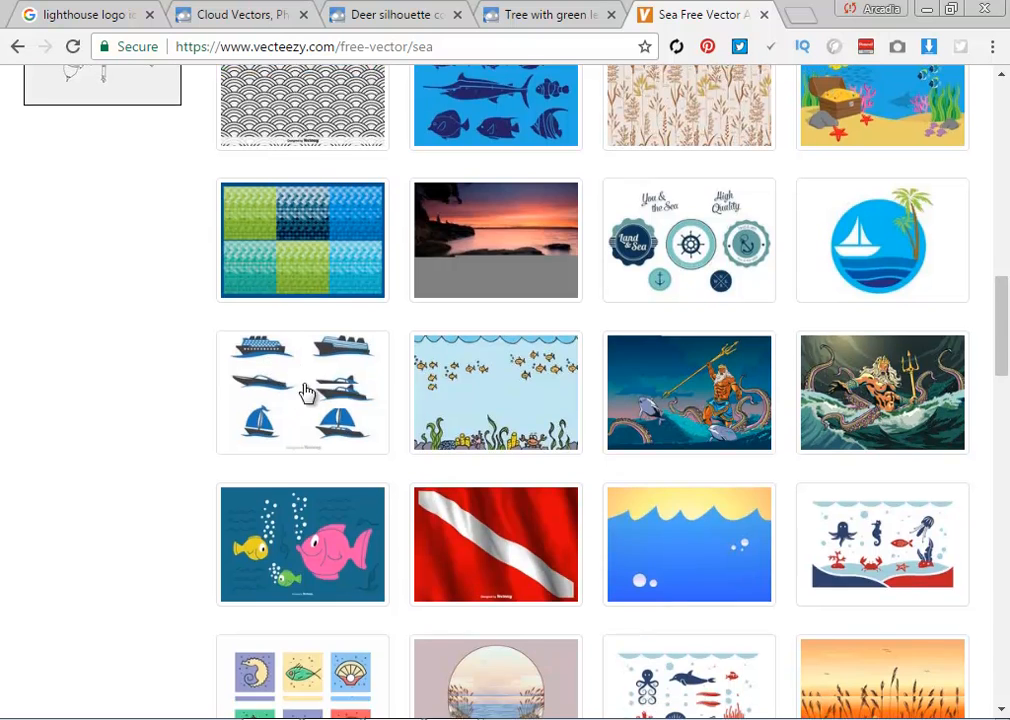
Search Vecteezy's free vectors for "wave".
{"action": "scroll", "coordinate": [309, 390], "scroll_direction": "up", "scroll_amount": 15}
{"action": "double_click", "coordinate": [229, 91]}
{"action": "type", "text": "wavwe"}
{"action": "key", "text": "BackSpace"}
{"action": "key", "text": "BackSpace"}
{"action": "type", "text": "e"}
{"action": "key", "text": "Return"}
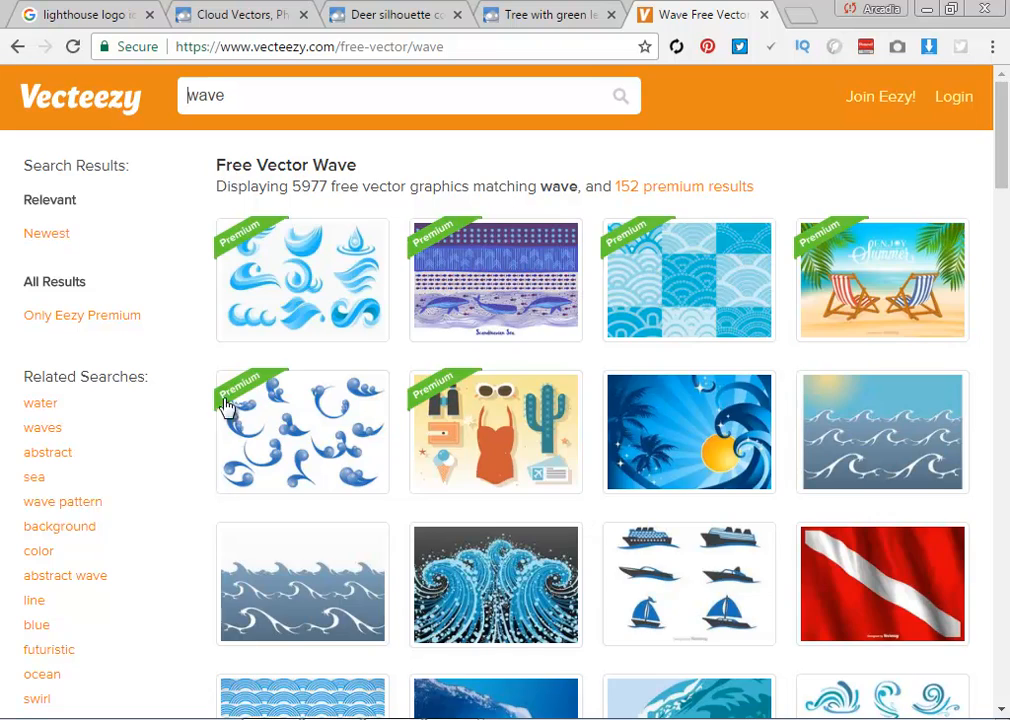
Look through the first page of free wave vectors down to the related tags and page links.
{"action": "scroll", "coordinate": [487, 327], "scroll_direction": "down", "scroll_amount": 10}
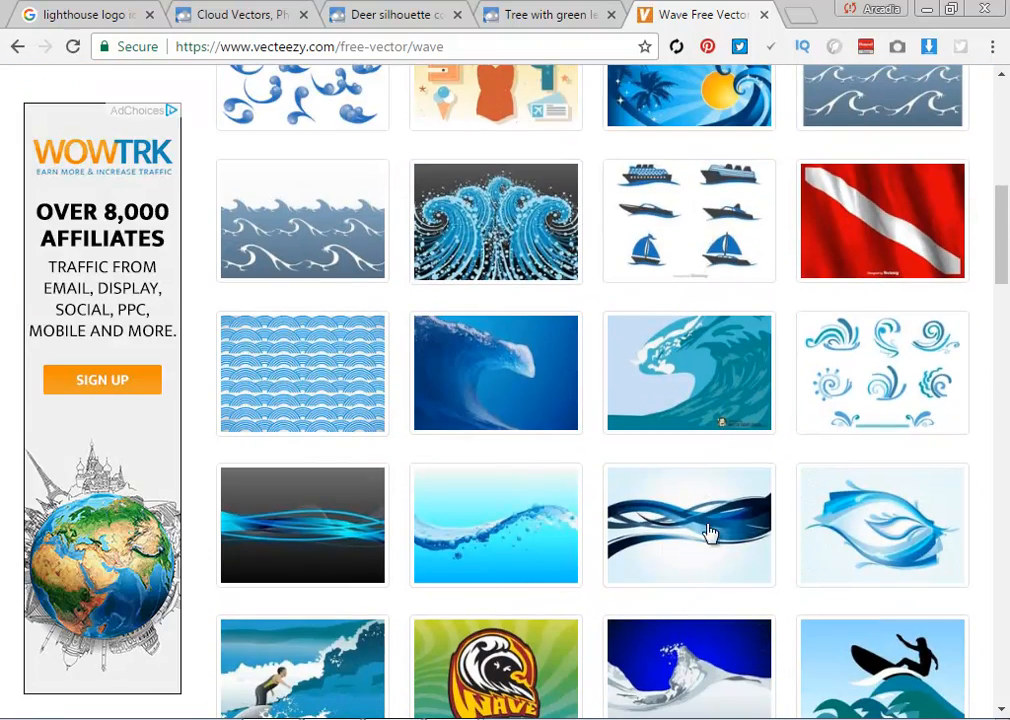
{"action": "scroll", "coordinate": [723, 440], "scroll_direction": "down", "scroll_amount": 2}
{"action": "scroll", "coordinate": [723, 440], "scroll_direction": "down", "scroll_amount": 4}
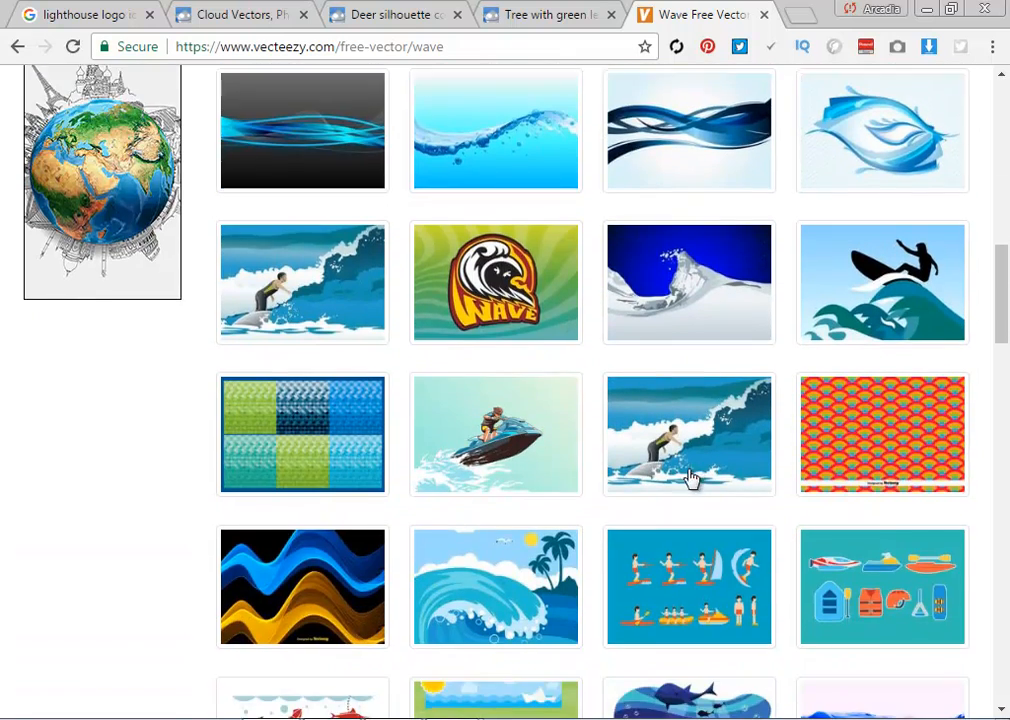
{"action": "scroll", "coordinate": [475, 607], "scroll_direction": "down", "scroll_amount": 1}
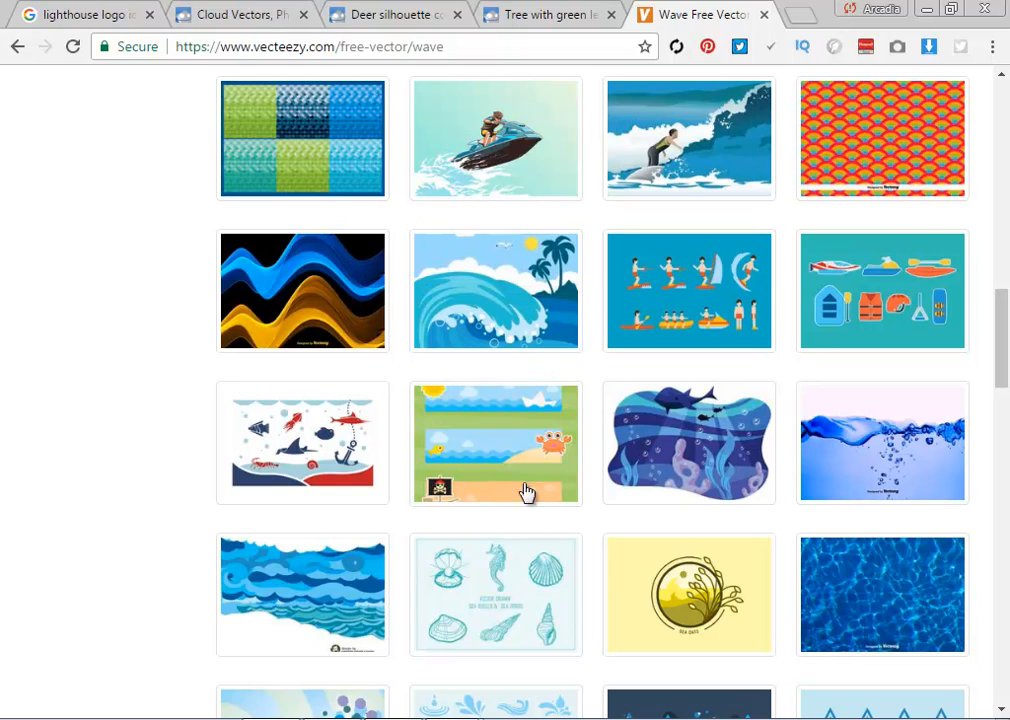
{"action": "scroll", "coordinate": [530, 495], "scroll_direction": "down", "scroll_amount": 8}
{"action": "scroll", "coordinate": [527, 496], "scroll_direction": "up", "scroll_amount": 3}
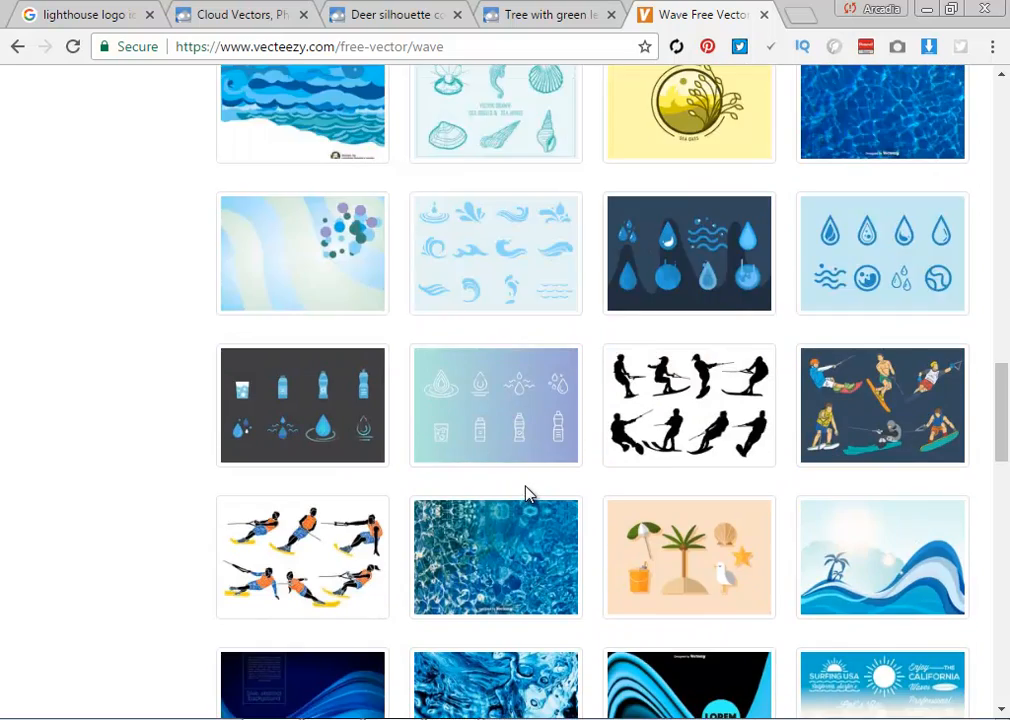
{"action": "scroll", "coordinate": [524, 485], "scroll_direction": "down", "scroll_amount": 10}
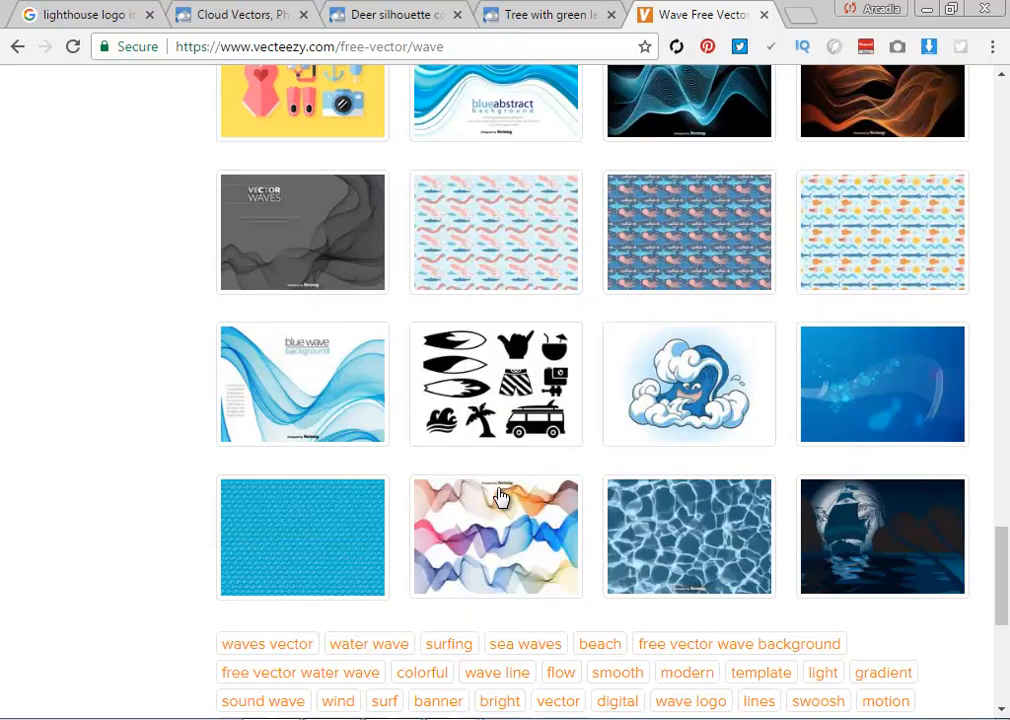
{"action": "scroll", "coordinate": [500, 496], "scroll_direction": "down", "scroll_amount": 5}
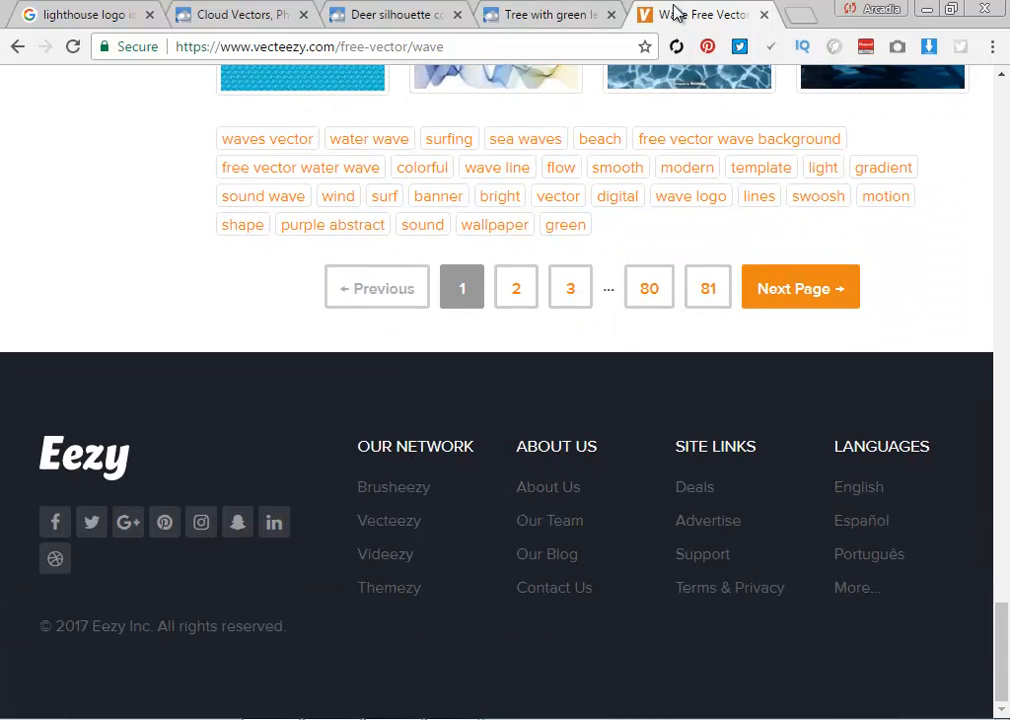
Glance at the Freepik tree page and the Google lighthouse logo images, and return to the Vecteezy wave results.
{"action": "left_click", "coordinate": [541, 14]}
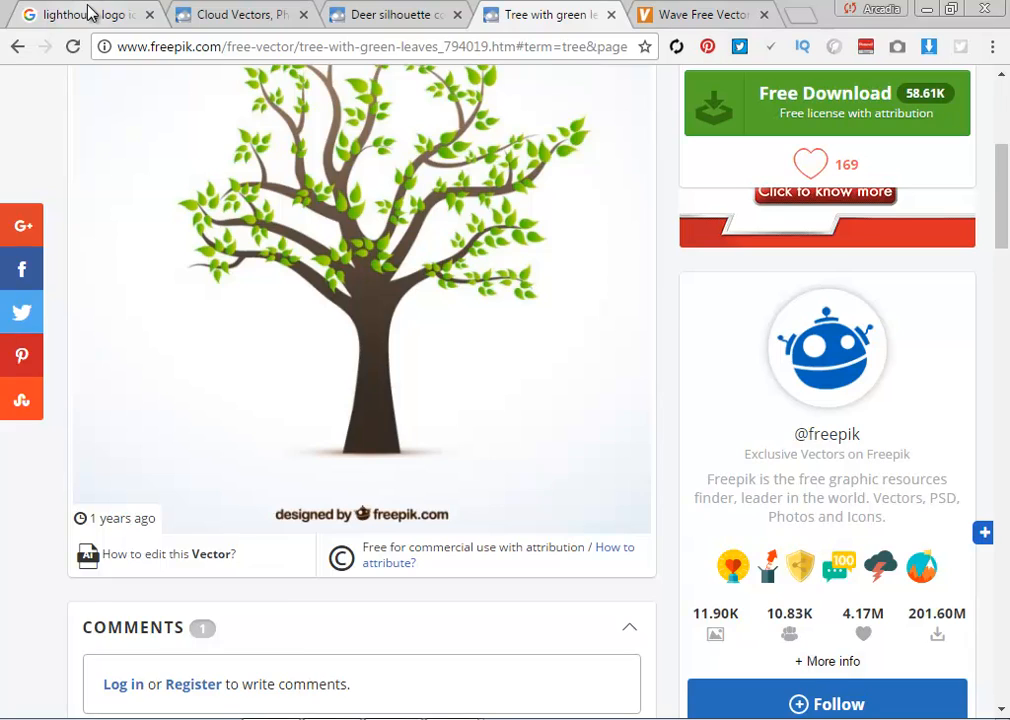
{"action": "left_click", "coordinate": [88, 14]}
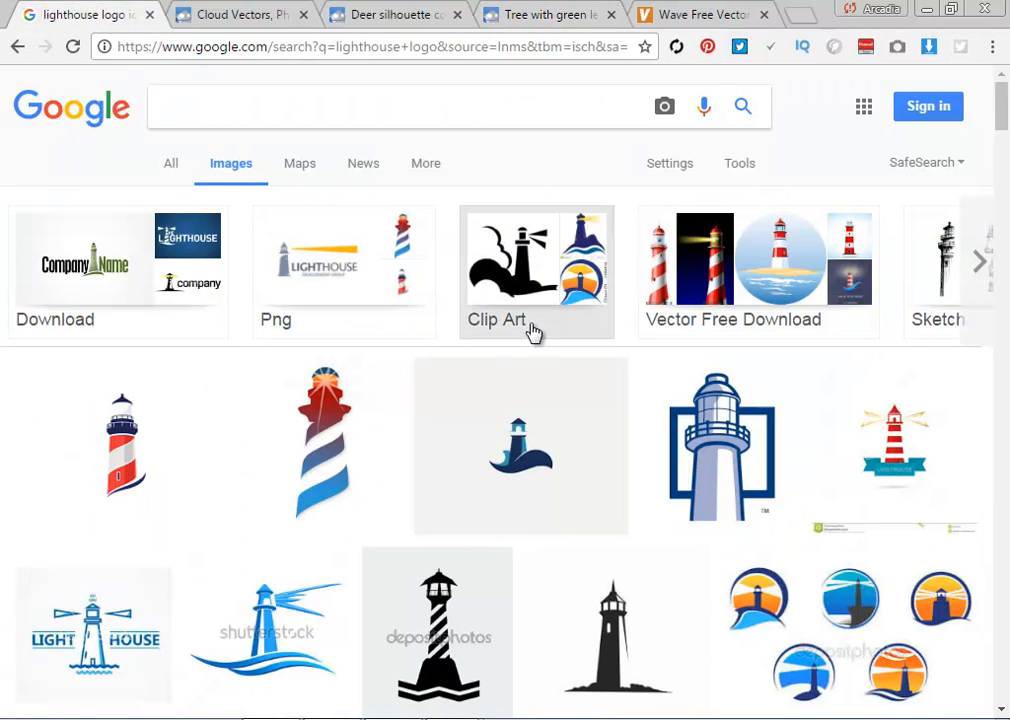
{"action": "scroll", "coordinate": [559, 428], "scroll_direction": "down", "scroll_amount": 8}
{"action": "scroll", "coordinate": [559, 428], "scroll_direction": "down", "scroll_amount": 4}
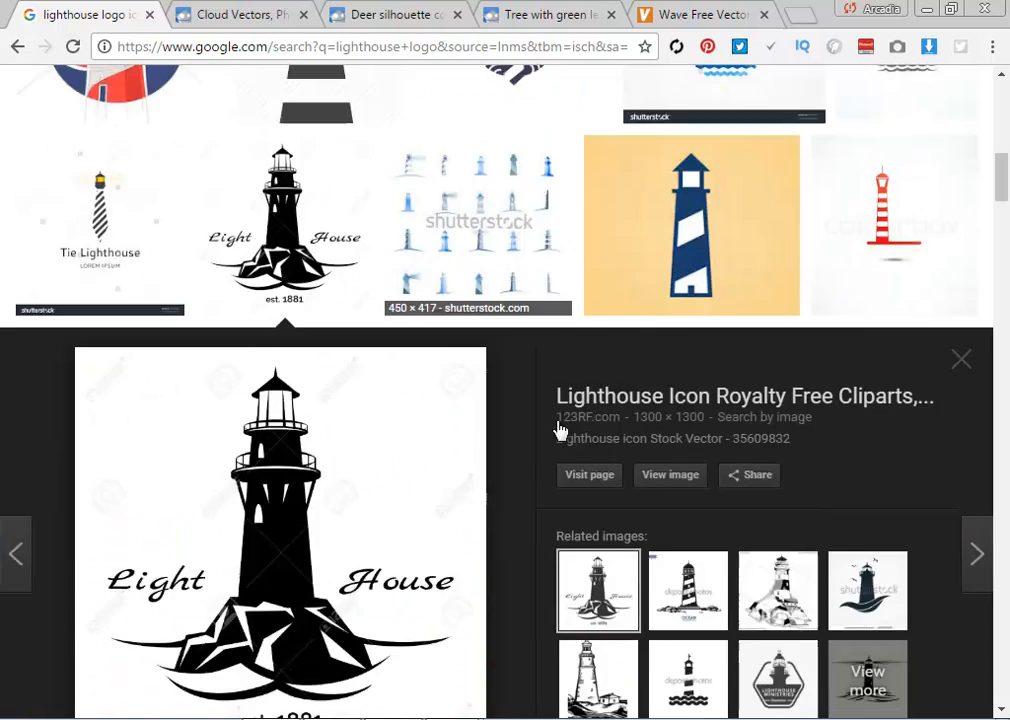
{"action": "left_click", "coordinate": [728, 14]}
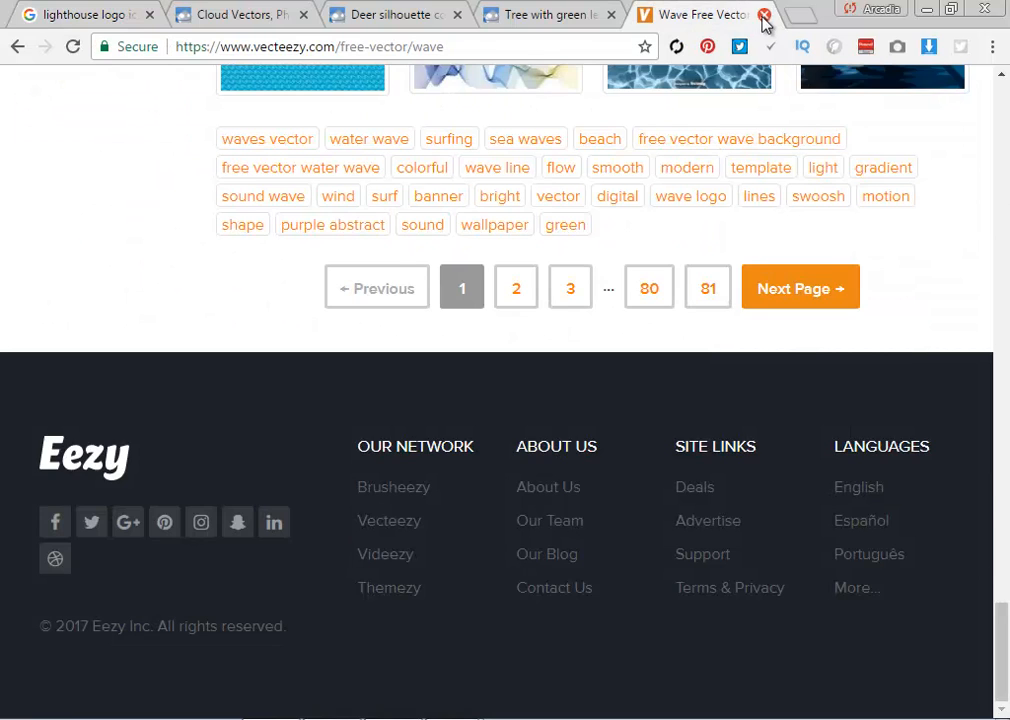
Close the open Vecteezy and Freepik pages, keeping only the Google Images lighthouse search.
{"action": "left_click", "coordinate": [763, 15]}
{"action": "left_click", "coordinate": [757, 15]}
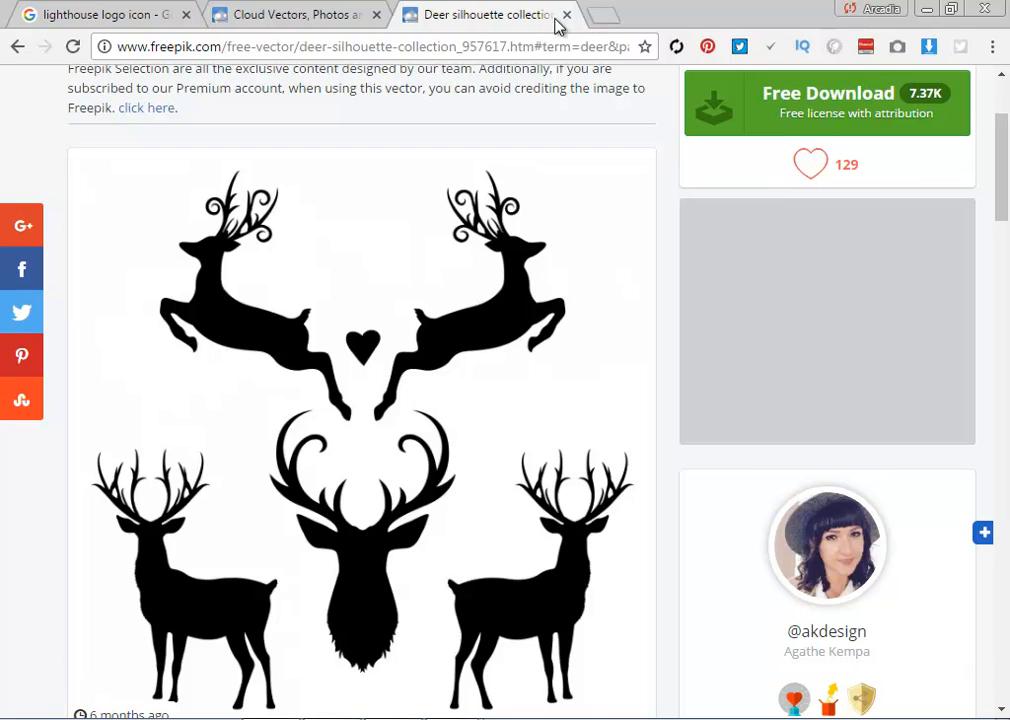
{"action": "left_click", "coordinate": [566, 15]}
{"action": "scroll", "coordinate": [606, 489], "scroll_direction": "down", "scroll_amount": 4}
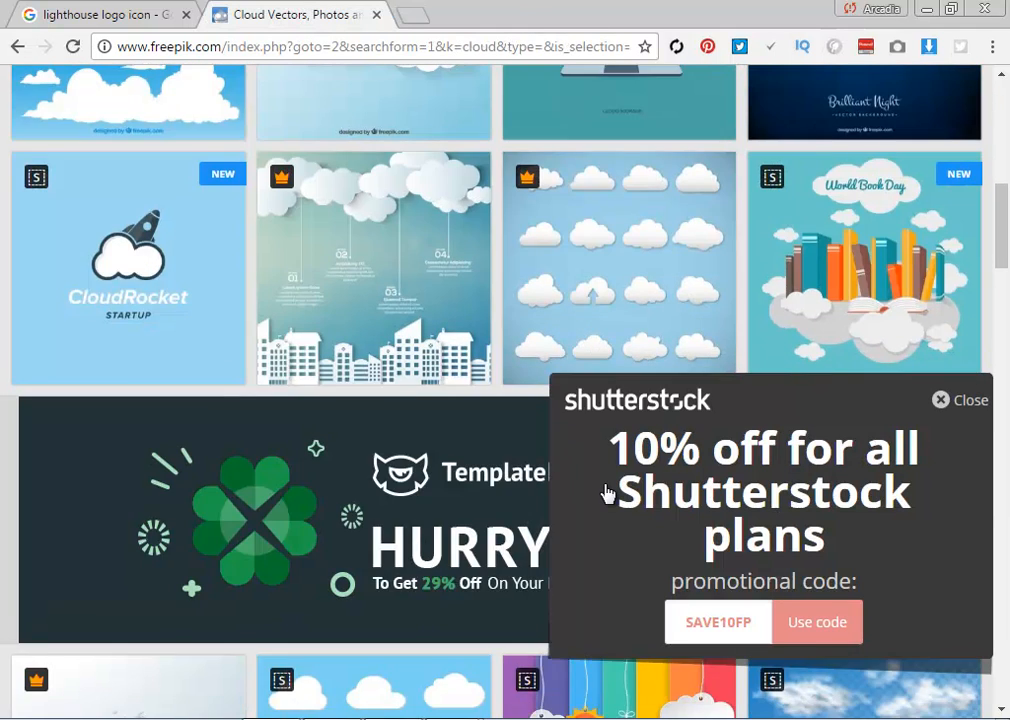
{"action": "scroll", "coordinate": [604, 488], "scroll_direction": "up", "scroll_amount": 8}
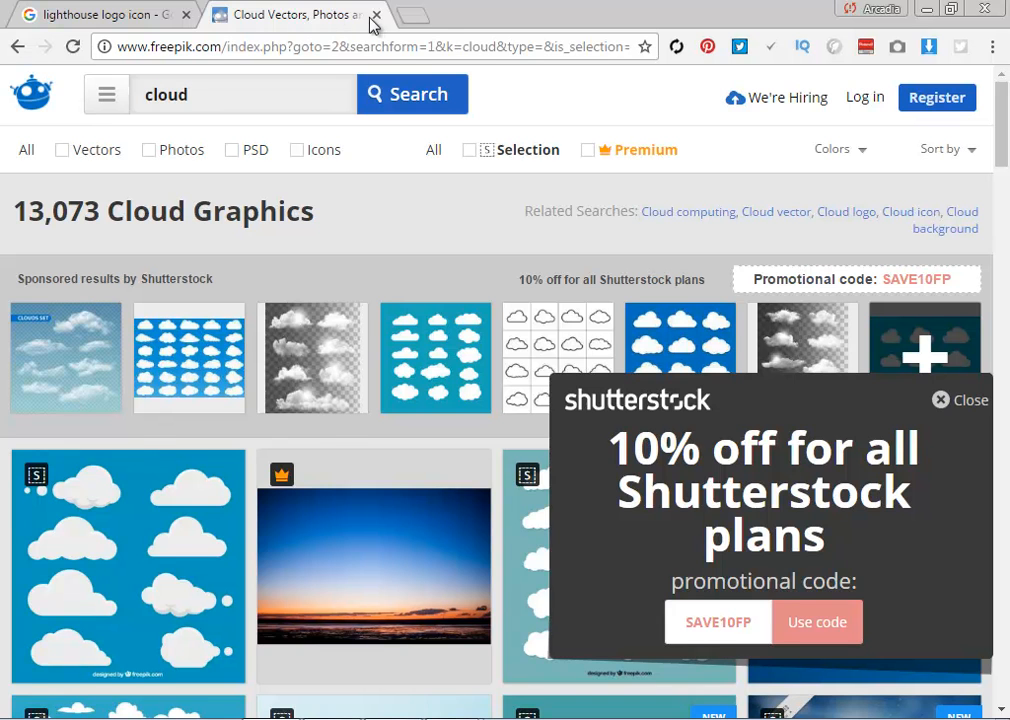
{"action": "left_click", "coordinate": [375, 17]}
{"action": "scroll", "coordinate": [408, 239], "scroll_direction": "up", "scroll_amount": 5}
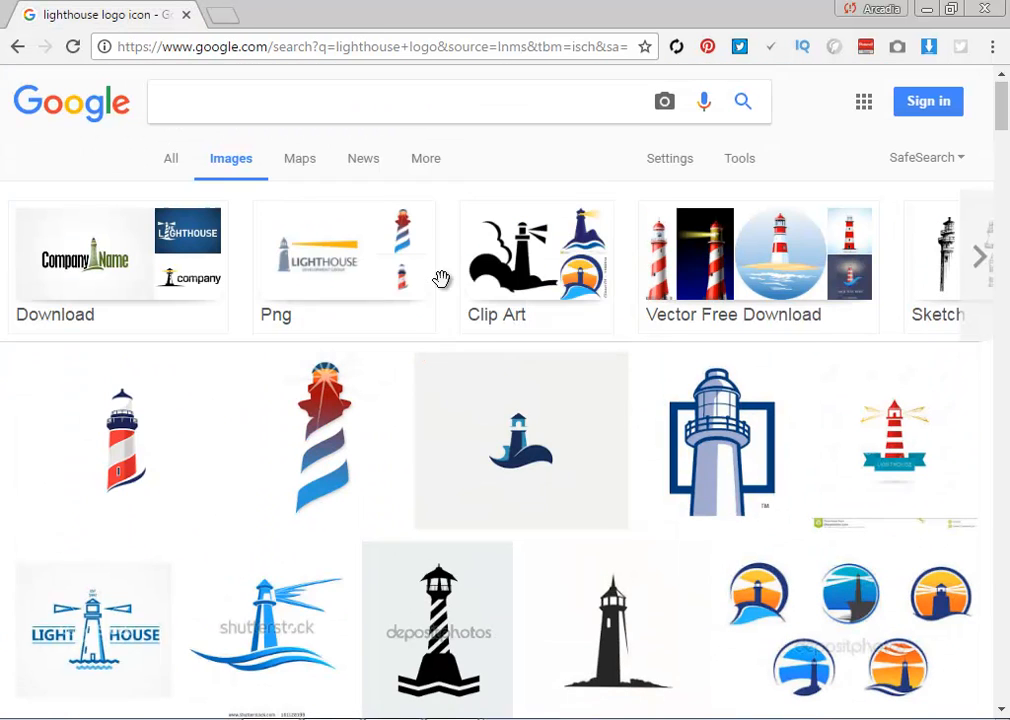
Search Google Images for "bil gates" and look over the portrait photos.
{"action": "left_click", "coordinate": [273, 97]}
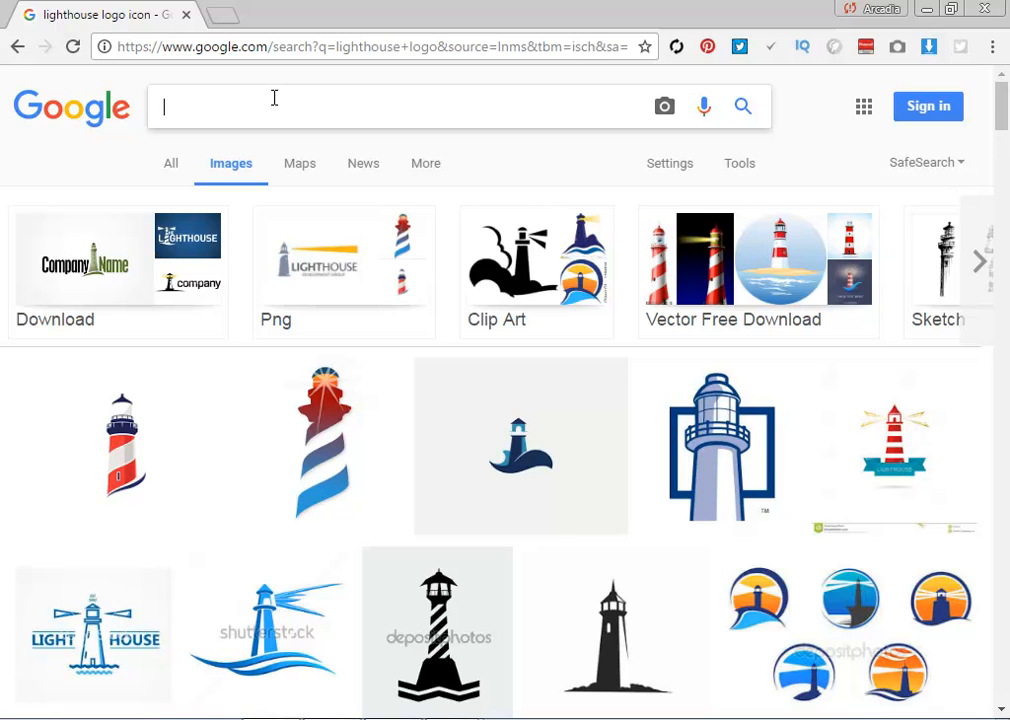
{"action": "type", "text": "bil gates"}
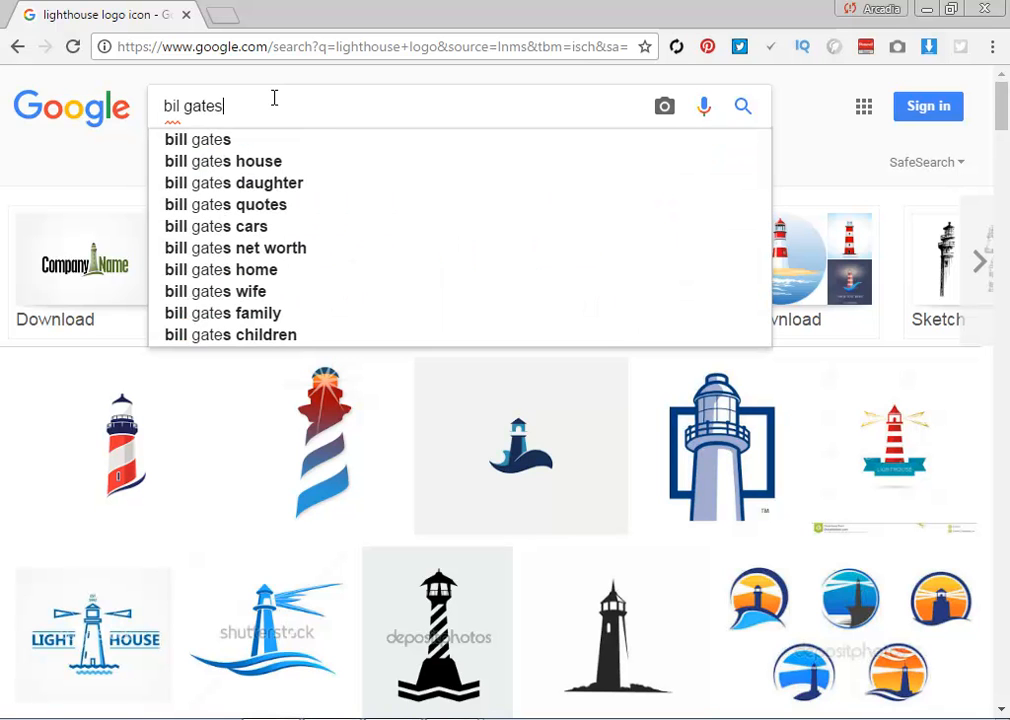
{"action": "key", "text": "Return"}
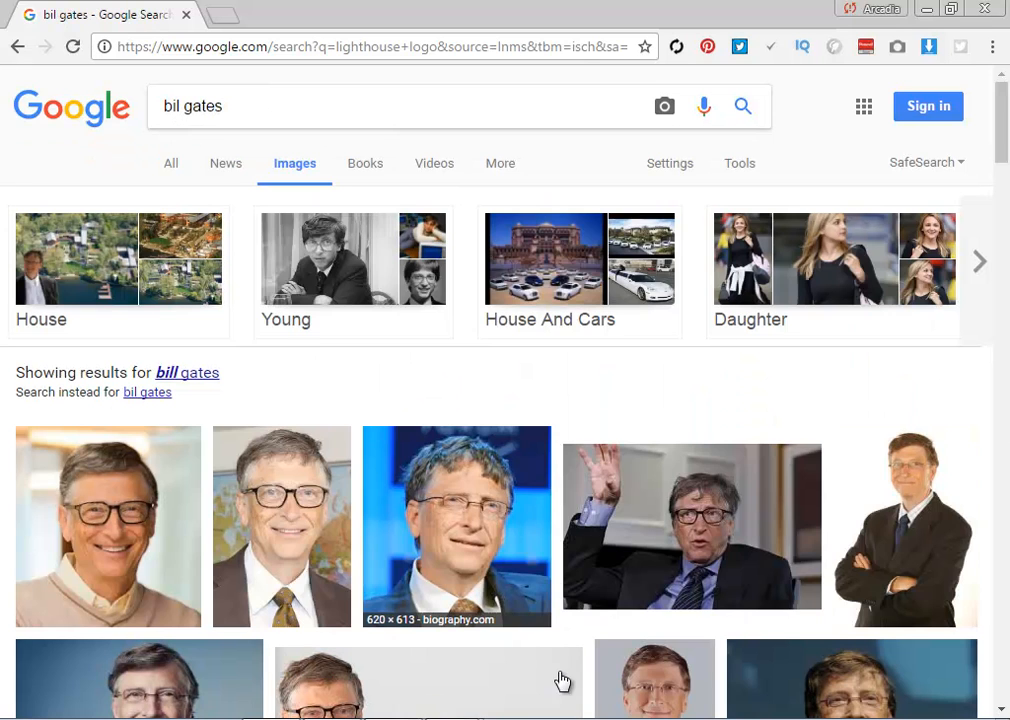
{"action": "scroll", "coordinate": [570, 630], "scroll_direction": "down", "scroll_amount": 2}
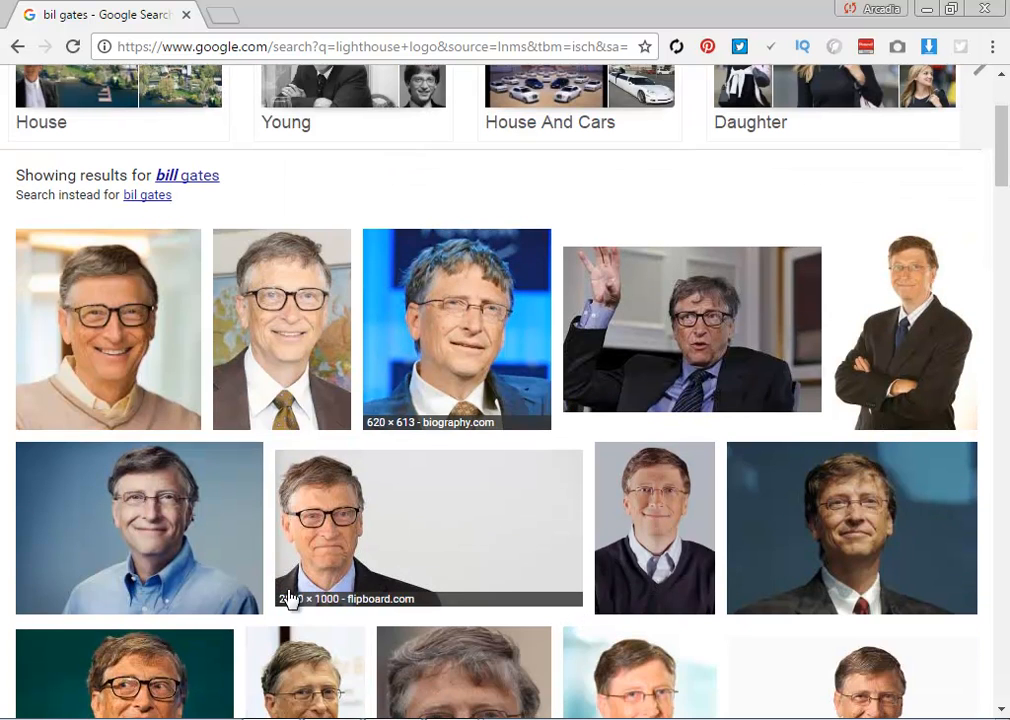
Open the larger preview of the blue-shirt portrait on a blue background and copy the image.
{"action": "left_click", "coordinate": [244, 540]}
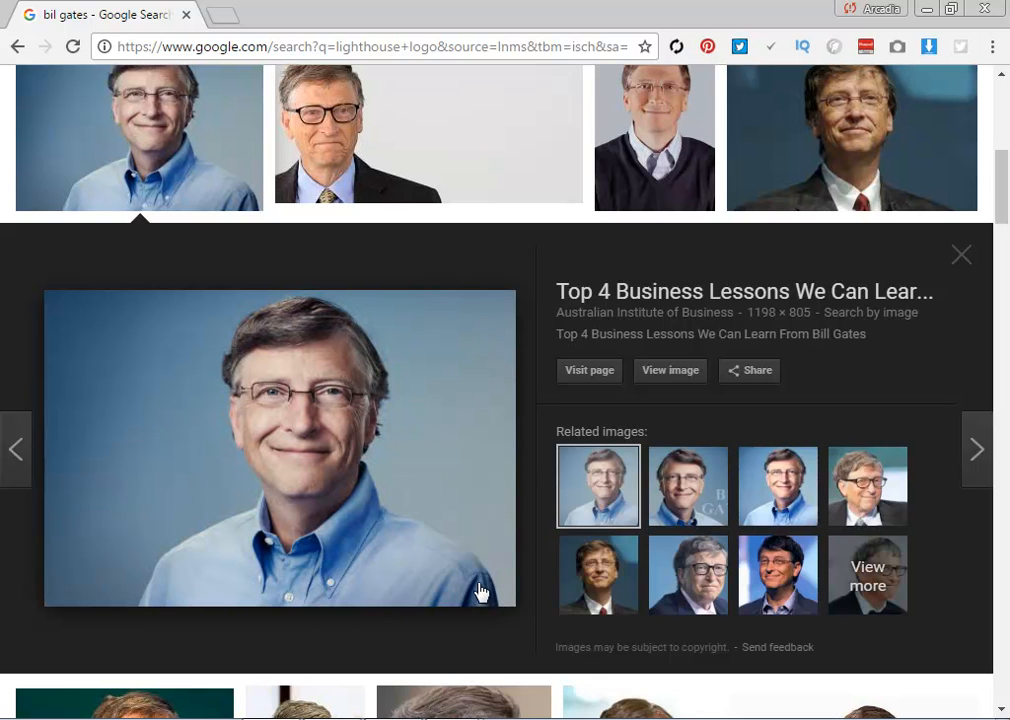
{"action": "right_click", "coordinate": [477, 437]}
{"action": "left_click", "coordinate": [608, 283]}
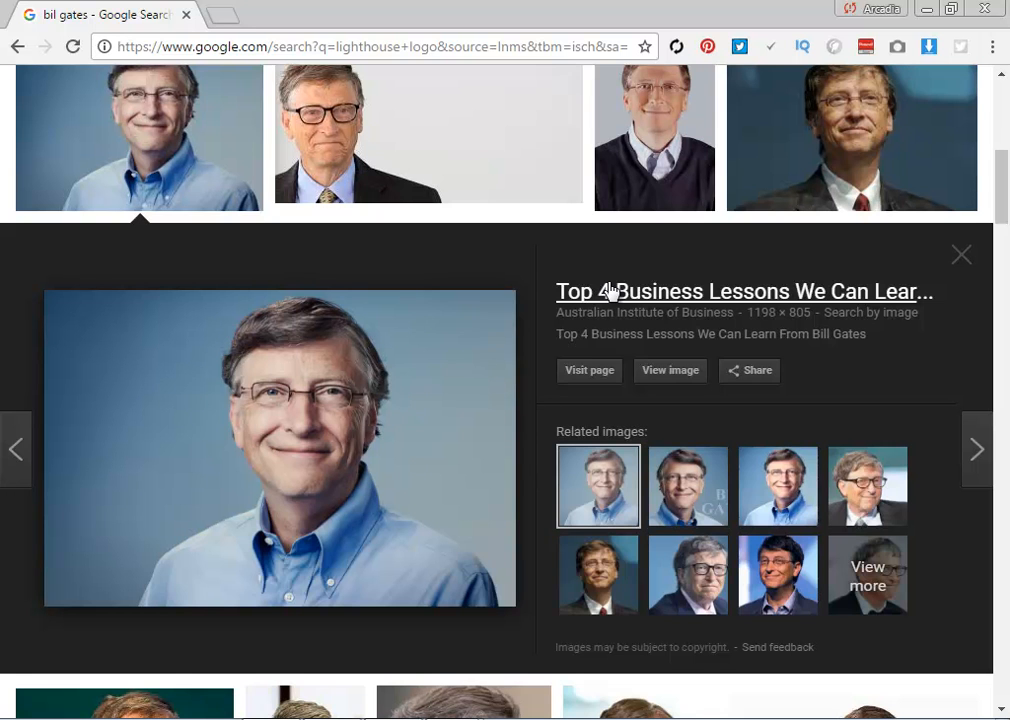
Switch to Illustrator, clear the Untitled-3 artboard, and paste the copied portrait, scaled to nearly the artboard's width.
{"action": "left_click_drag", "start_coordinate": [383, 323], "coordinate": [624, 591]}
{"action": "key", "text": "Delete"}
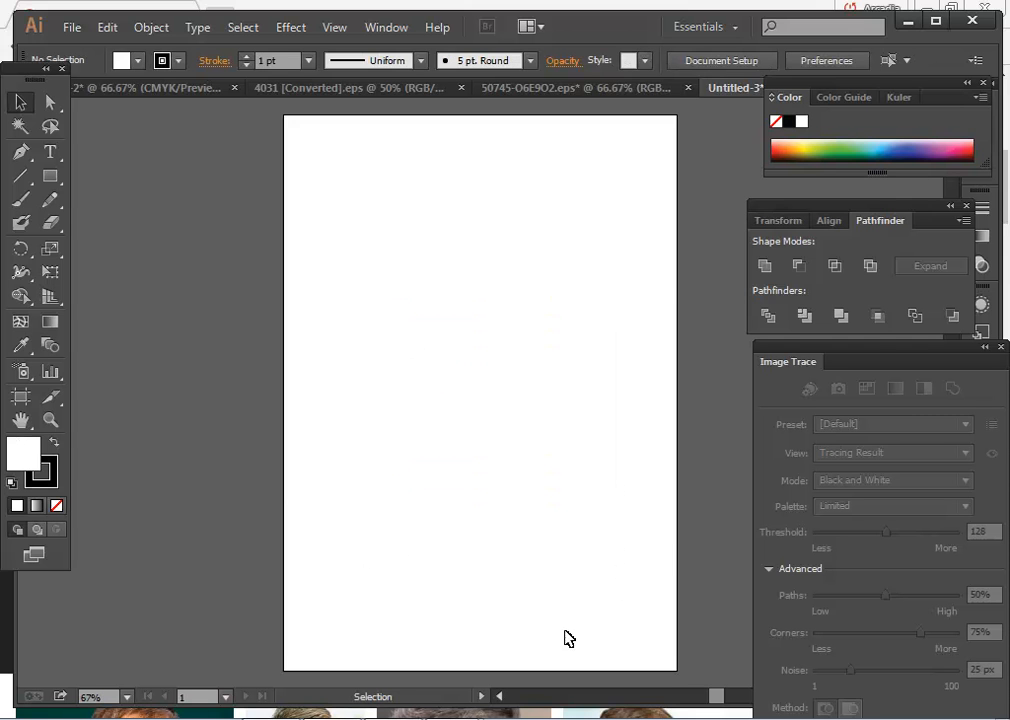
{"action": "key", "text": "ctrl+v"}
{"action": "key", "text": "ctrl+minus"}
{"action": "key", "text": "ctrl+minus"}
{"action": "left_click_drag", "start_coordinate": [651, 574], "coordinate": [621, 502]}
{"action": "key", "text": "ctrl+1"}
{"action": "left_click_drag", "start_coordinate": [265, 387], "coordinate": [590, 410]}
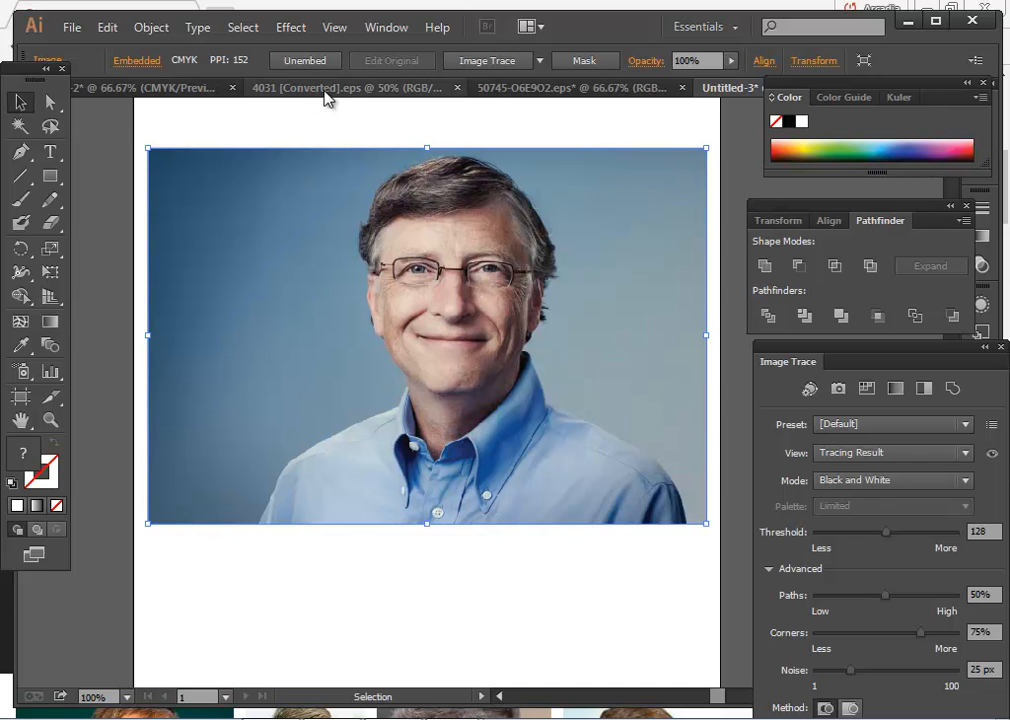
Image Trace the portrait with the Black and White Logo preset.
{"action": "left_click", "coordinate": [540, 62]}
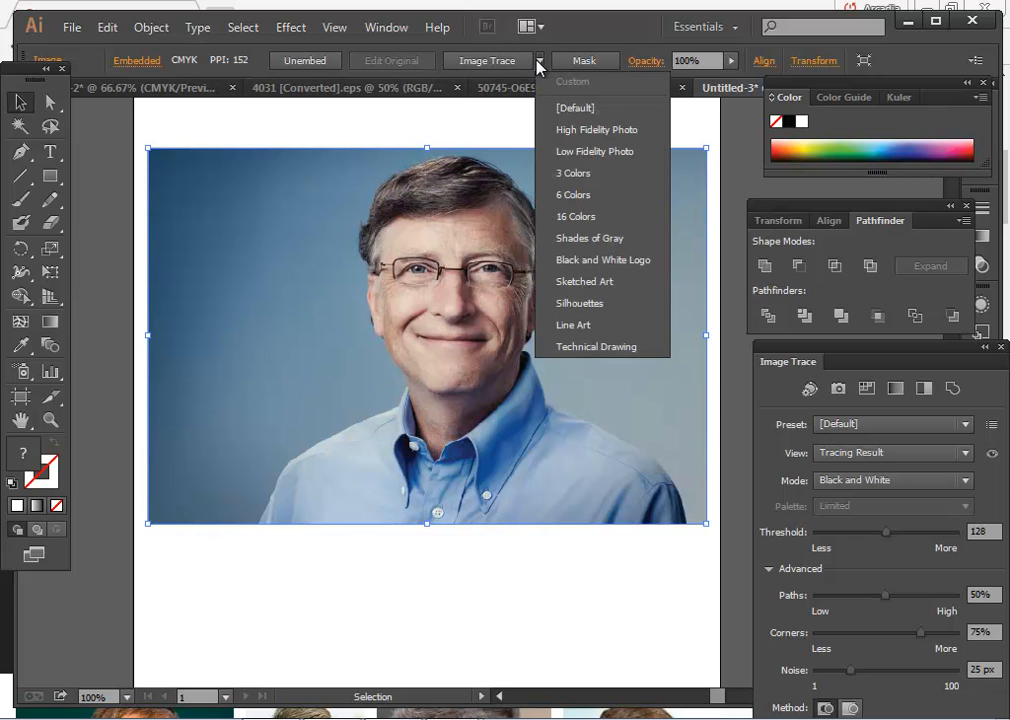
{"action": "left_click", "coordinate": [635, 26]}
{"action": "left_click", "coordinate": [540, 61]}
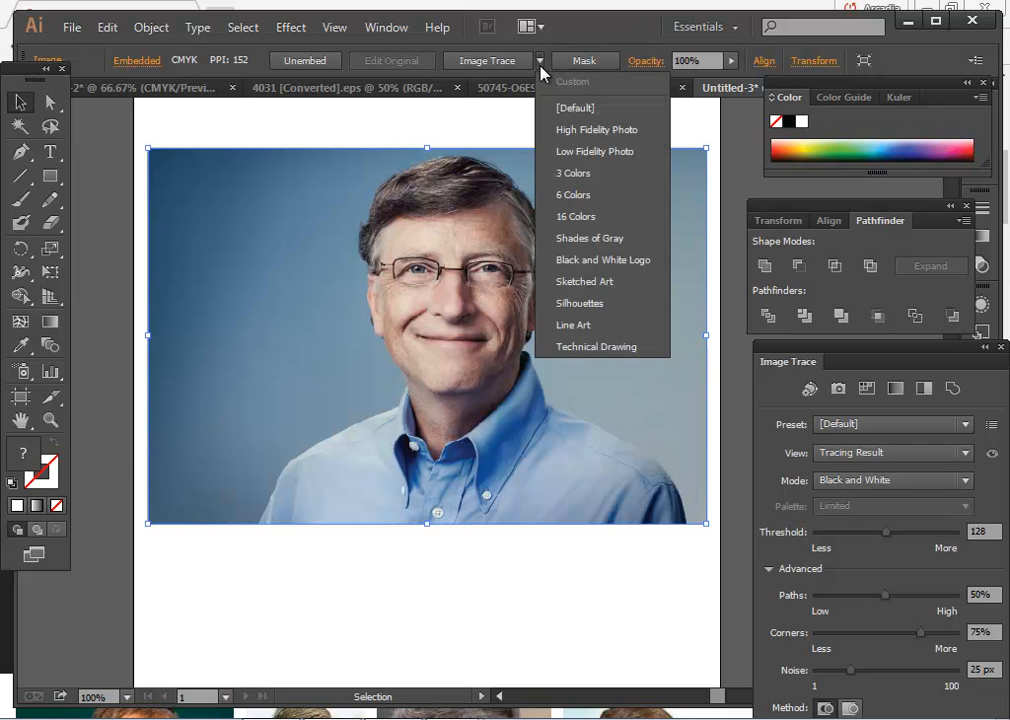
{"action": "left_click", "coordinate": [643, 266]}
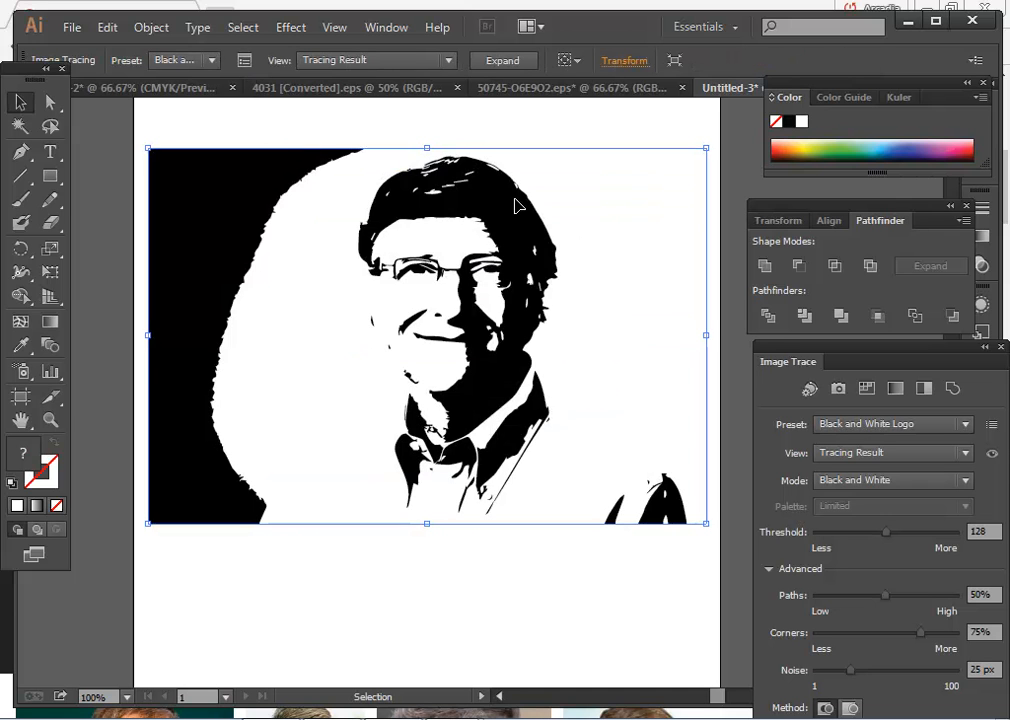
Try trace thresholds of 172 and 143 on the portrait and inspect the traced face up close.
{"action": "left_click", "coordinate": [910, 533]}
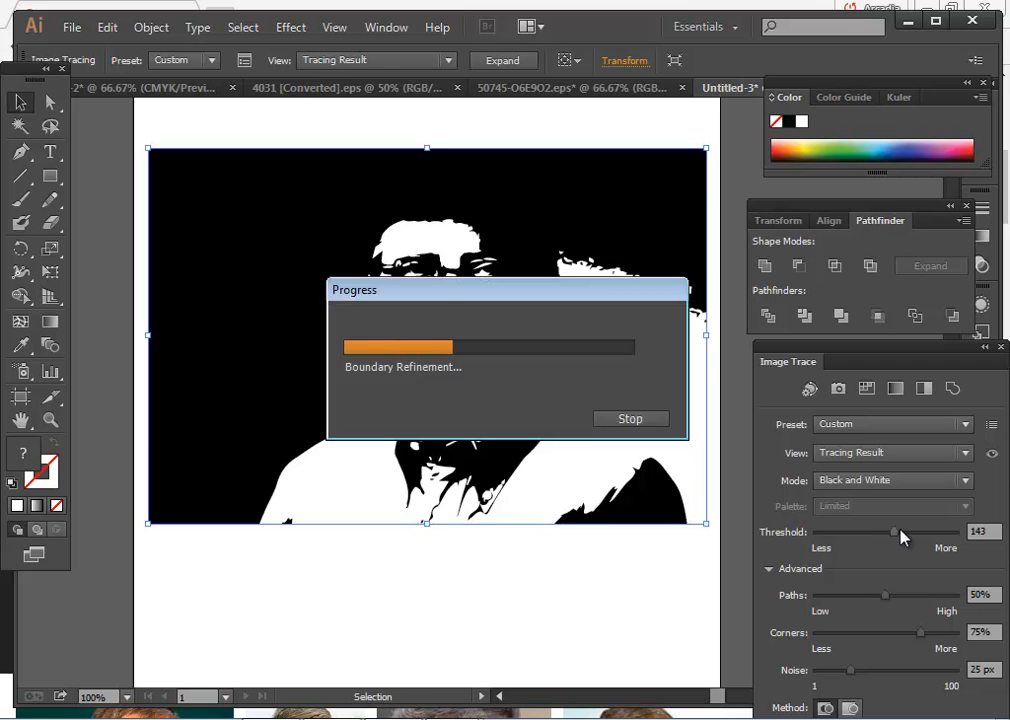
{"action": "scroll", "coordinate": [657, 460], "scroll_direction": "up", "scroll_amount": 2}
{"action": "key", "text": "space"}
{"action": "left_click_drag", "start_coordinate": [430, 280], "coordinate": [737, 620]}
{"action": "scroll", "coordinate": [697, 571], "scroll_direction": "up", "scroll_amount": 3}
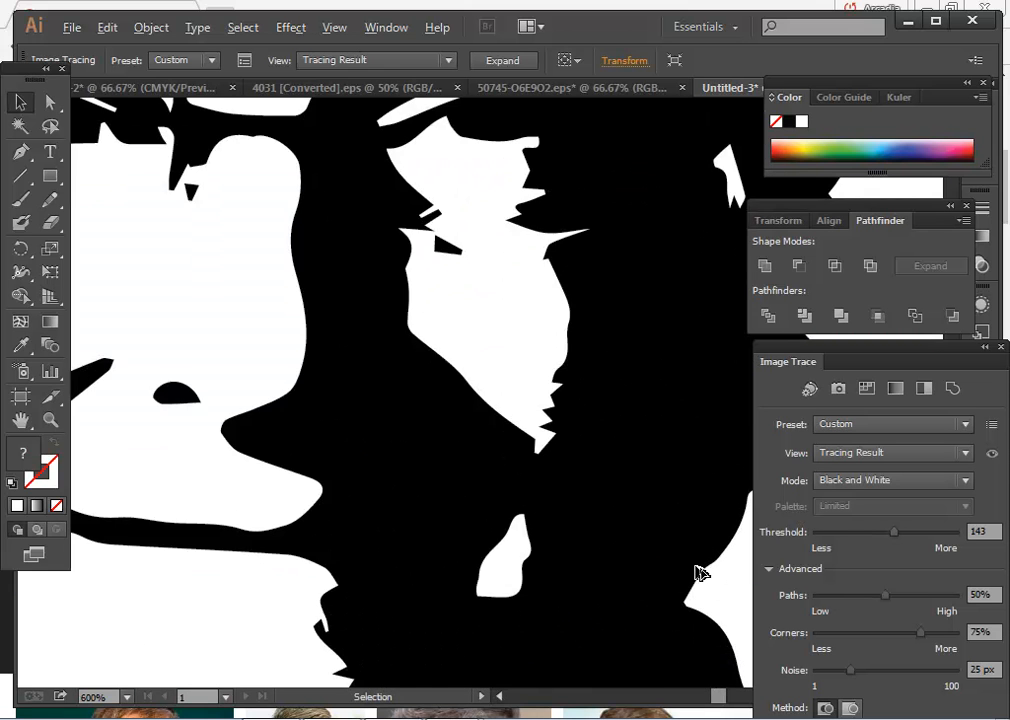
{"action": "scroll", "coordinate": [697, 571], "scroll_direction": "down", "scroll_amount": 6}
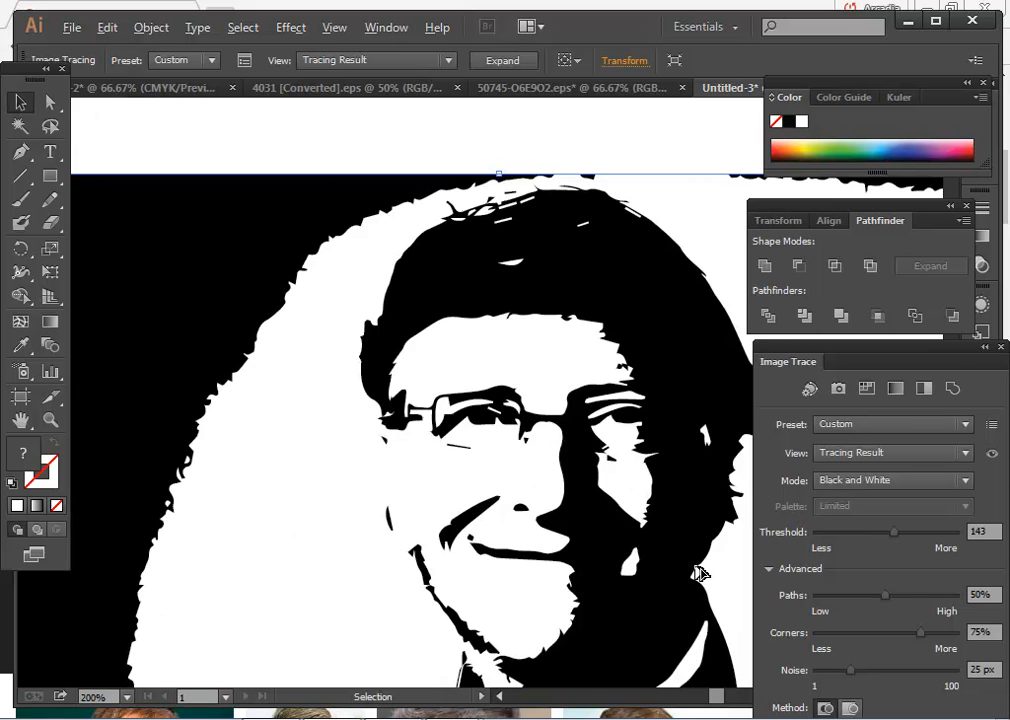
{"action": "key", "text": "space"}
{"action": "left_click_drag", "start_coordinate": [687, 562], "coordinate": [612, 402]}
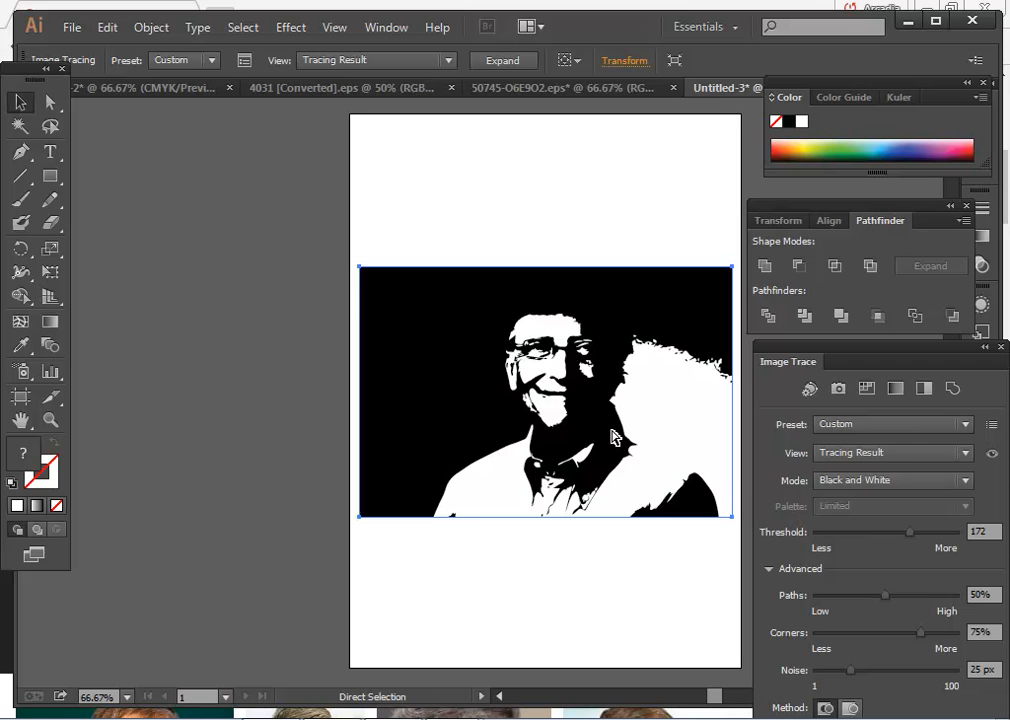
Undo the threshold changes and the black-and-white trace on the portrait.
{"action": "key", "text": "ctrl+z"}
{"action": "key", "text": "ctrl+z"}
{"action": "key", "text": "ctrl+z"}
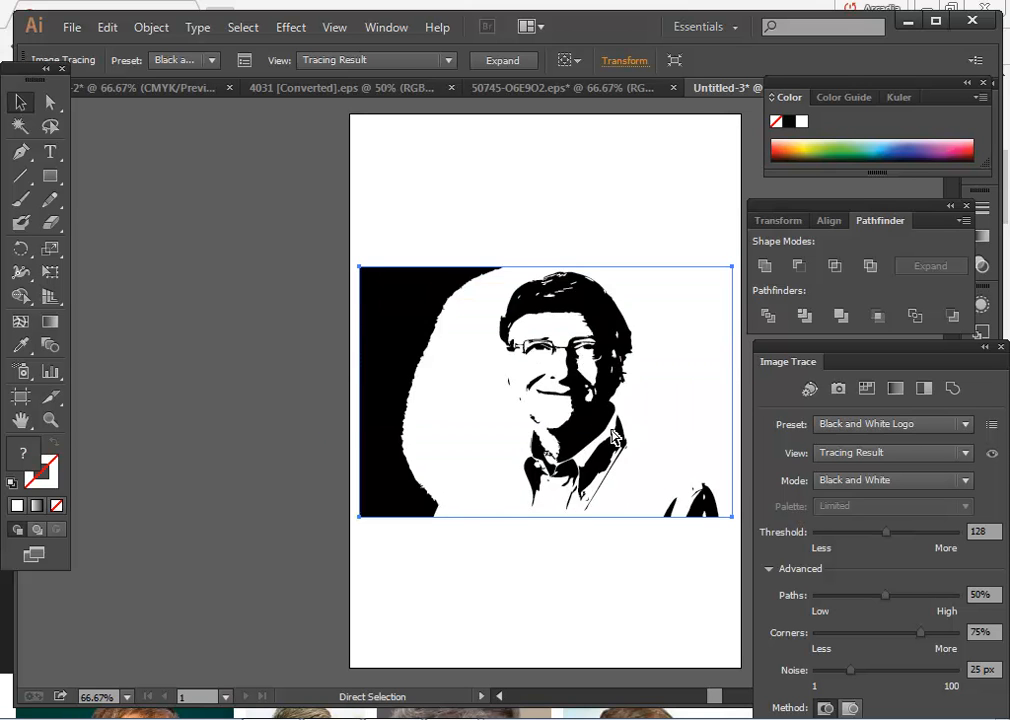
Image Trace the original portrait photo with the Shades of Gray preset.
{"action": "scroll", "coordinate": [630, 470], "scroll_direction": "up", "scroll_amount": 2}
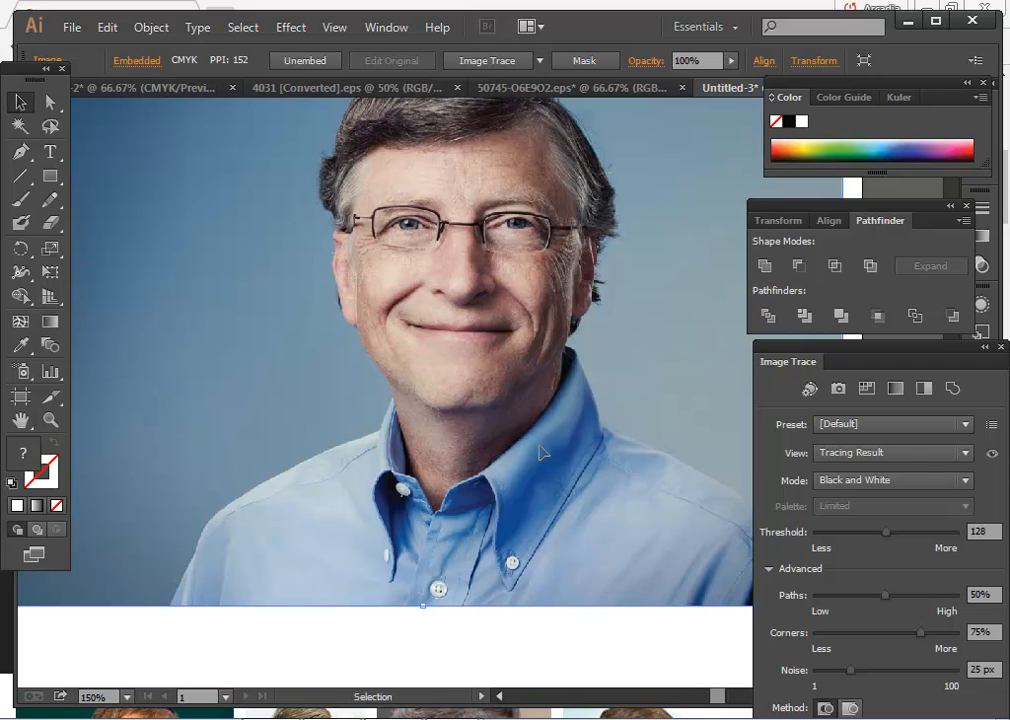
{"action": "left_click_drag", "start_coordinate": [645, 363], "coordinate": [617, 440]}
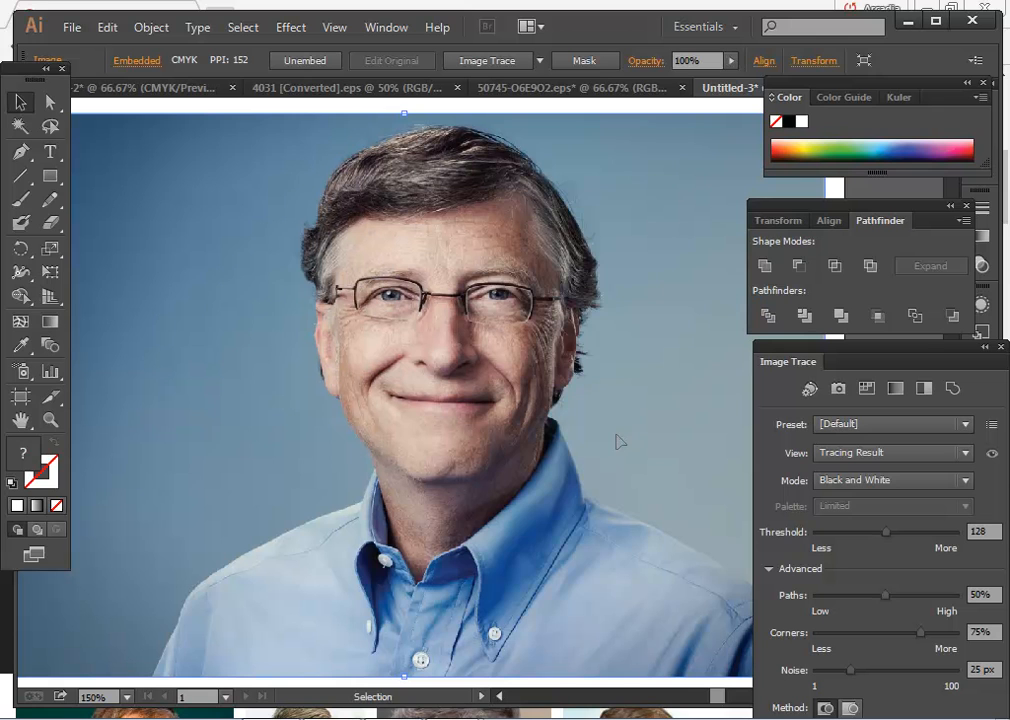
{"action": "left_click", "coordinate": [540, 61]}
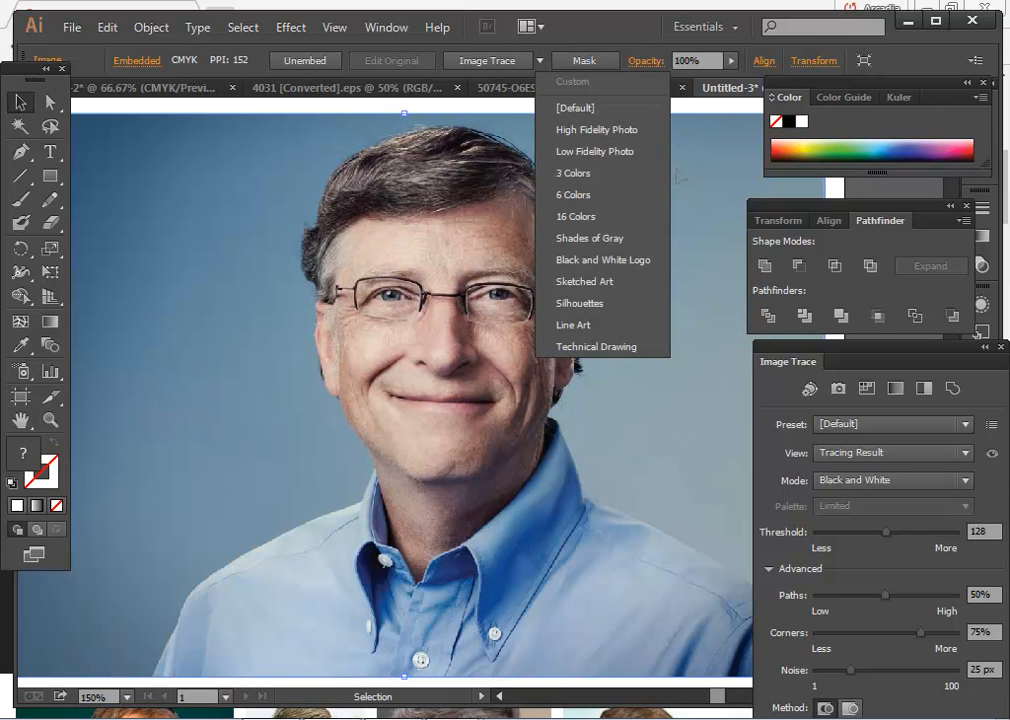
{"action": "left_click", "coordinate": [643, 244]}
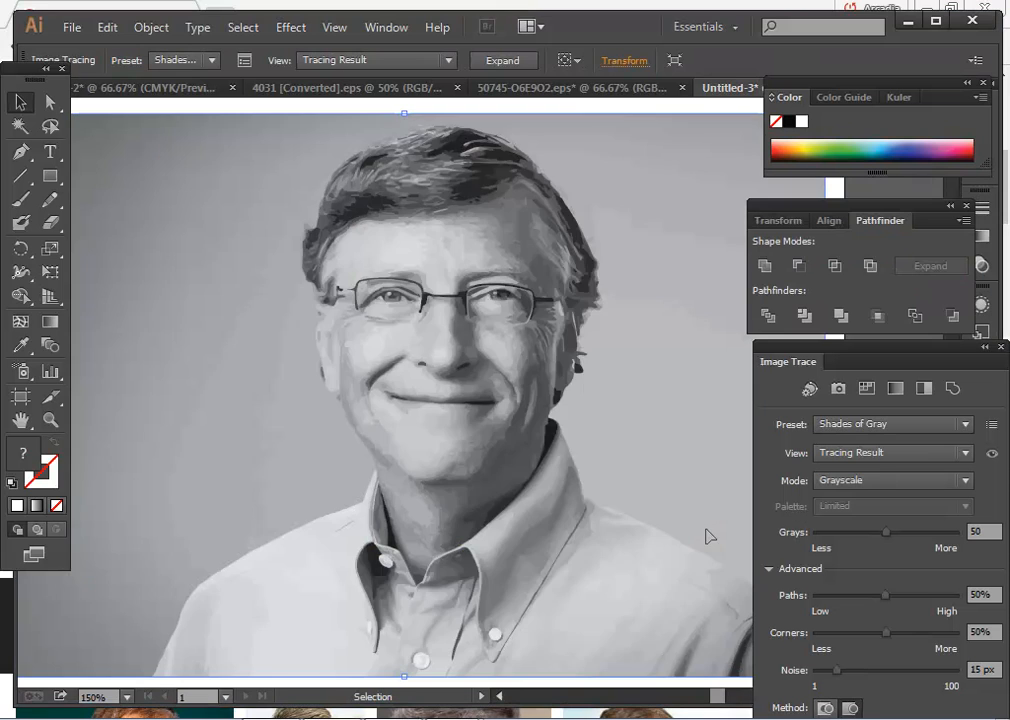
Examine the grayscale traced portrait up close around the eyes, nose and mouth, and as a whole.
{"action": "key", "text": "ctrl+0"}
{"action": "scroll", "coordinate": [632, 469], "scroll_direction": "up", "scroll_amount": 5}
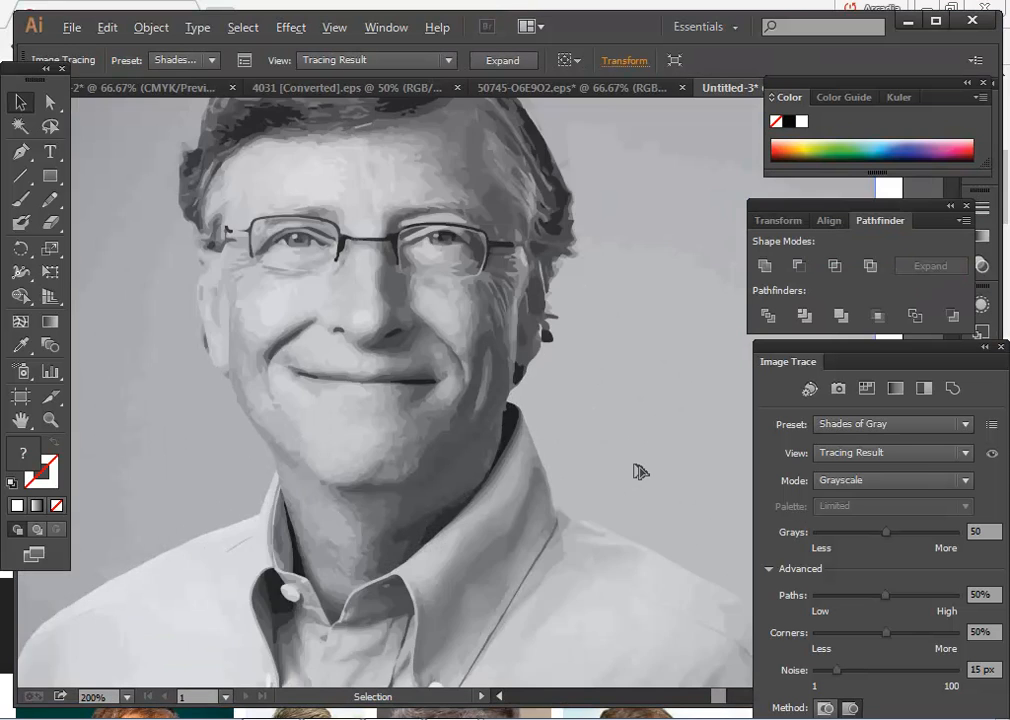
{"action": "key", "text": "space"}
{"action": "left_click_drag", "start_coordinate": [385, 270], "coordinate": [706, 543]}
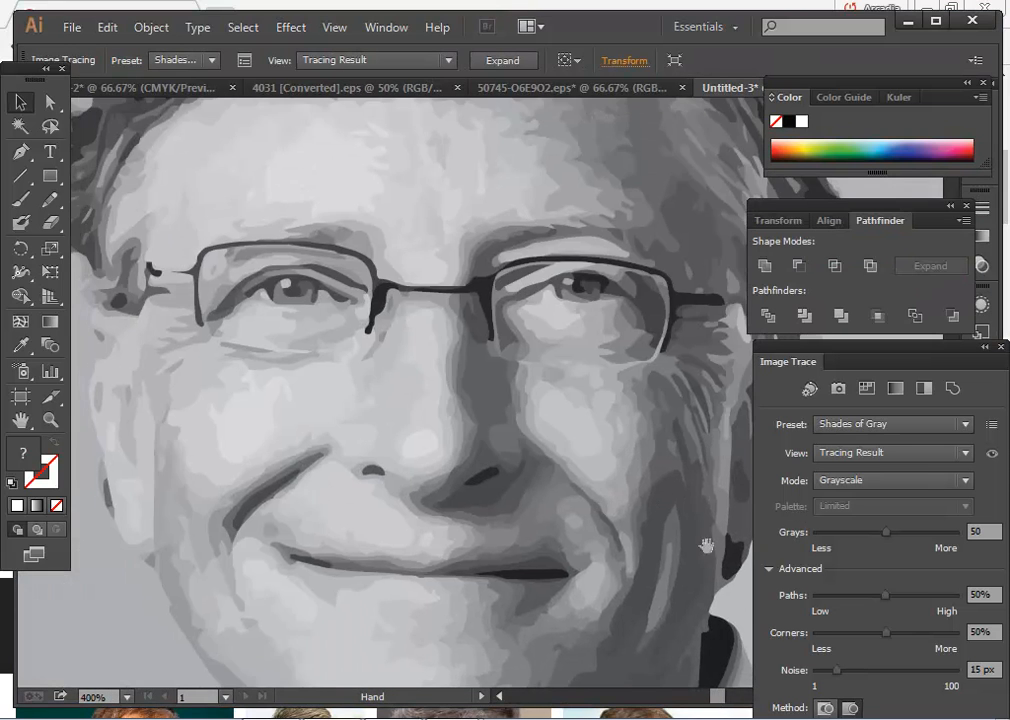
{"action": "left_click_drag", "start_coordinate": [431, 369], "coordinate": [532, 419]}
{"action": "left_click_drag", "start_coordinate": [590, 488], "coordinate": [537, 519]}
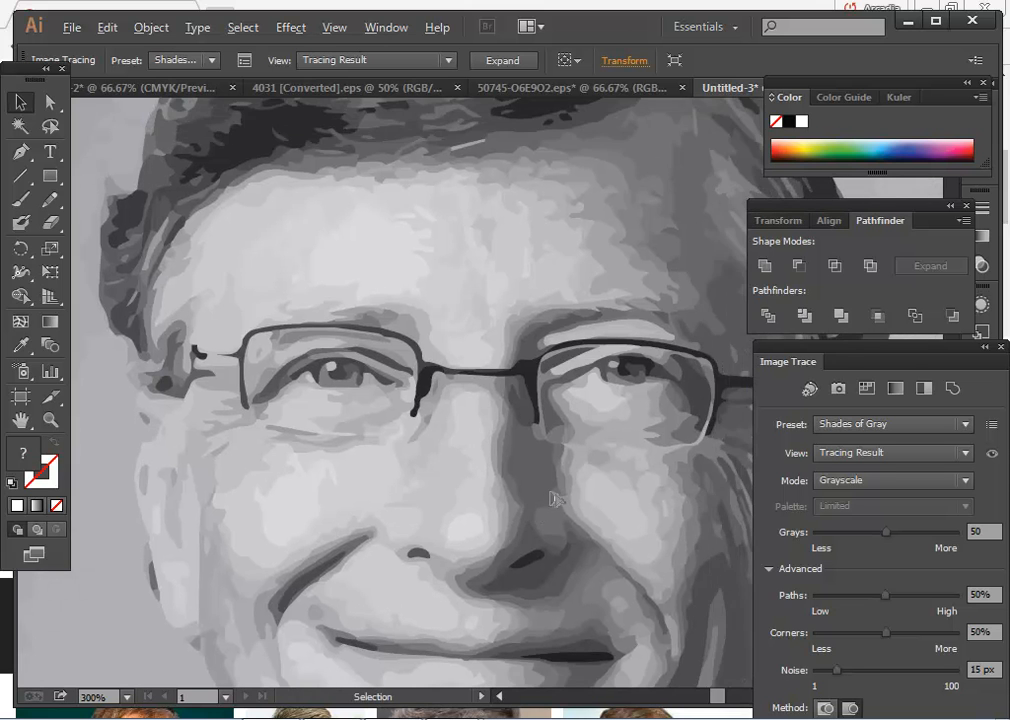
{"action": "scroll", "coordinate": [557, 499], "scroll_direction": "down", "scroll_amount": 1}
{"action": "scroll", "coordinate": [556, 499], "scroll_direction": "up", "scroll_amount": 2}
{"action": "scroll", "coordinate": [556, 499], "scroll_direction": "up", "scroll_amount": 2}
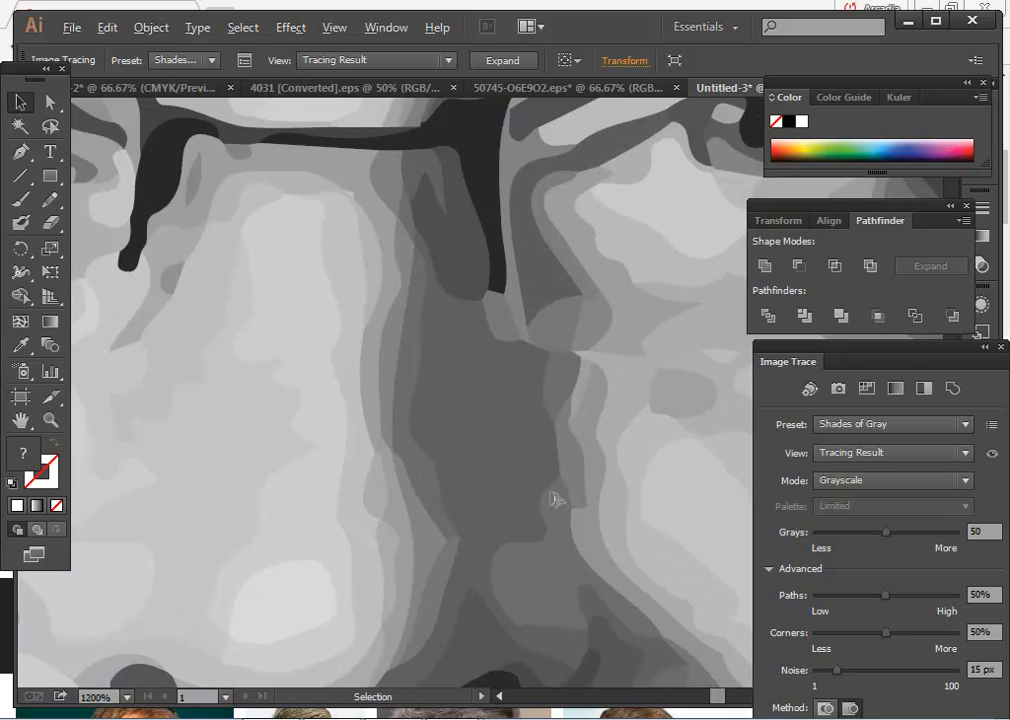
{"action": "scroll", "coordinate": [556, 499], "scroll_direction": "up", "scroll_amount": 1}
{"action": "scroll", "coordinate": [556, 499], "scroll_direction": "down", "scroll_amount": 2}
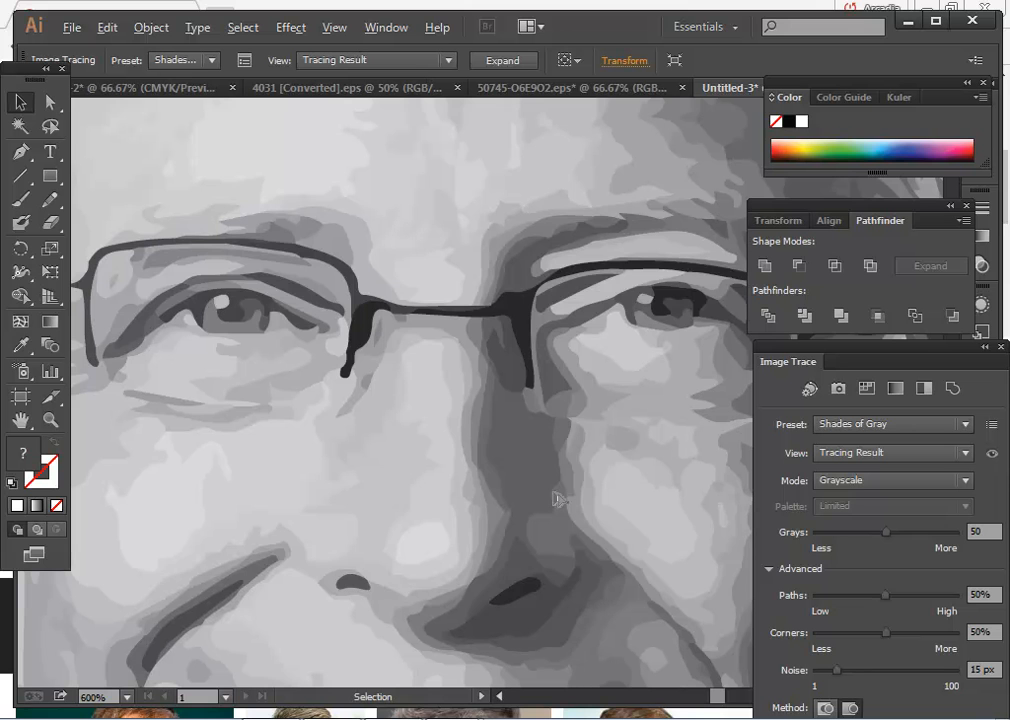
{"action": "scroll", "coordinate": [638, 548], "scroll_direction": "down", "scroll_amount": 3}
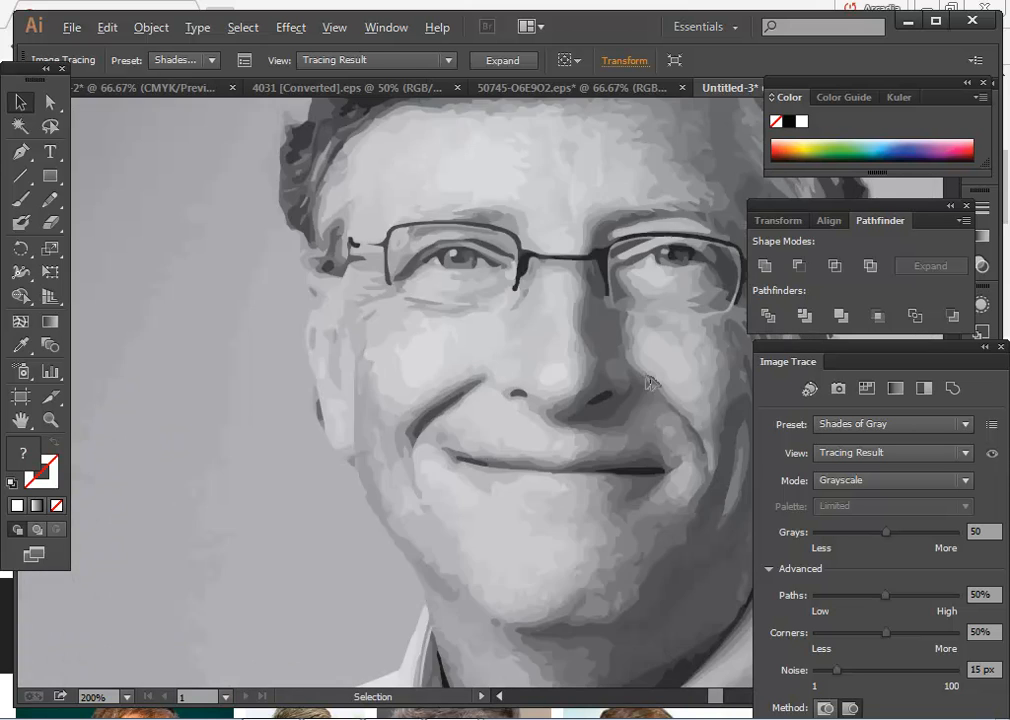
{"action": "scroll", "coordinate": [641, 417], "scroll_direction": "down", "scroll_amount": 2}
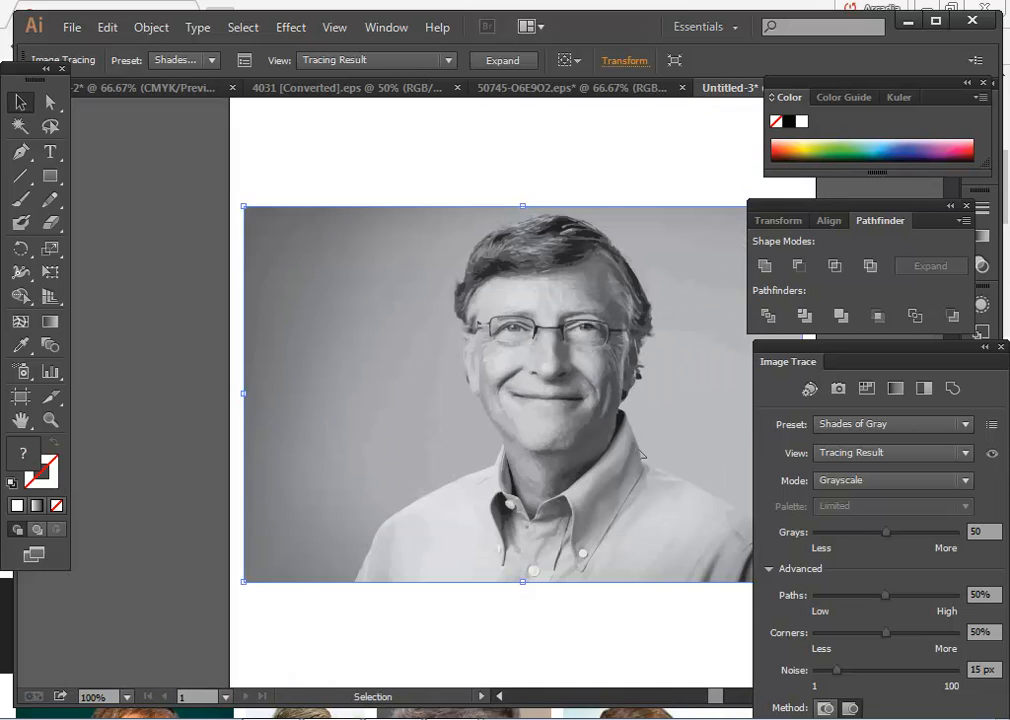
{"action": "key", "text": "alt"}
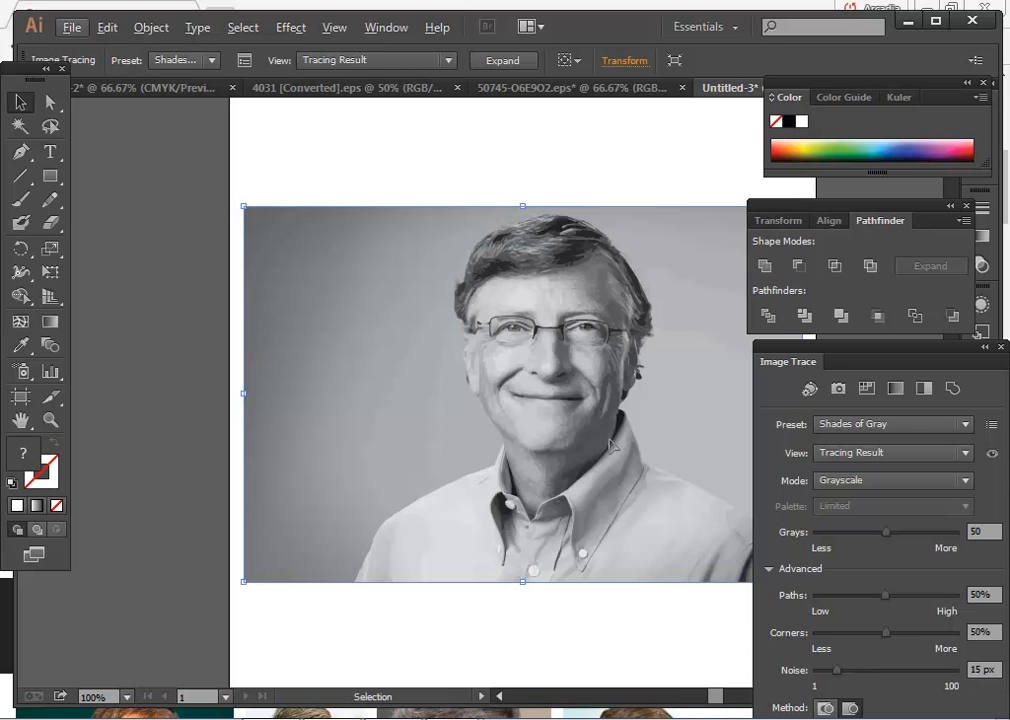
{"action": "scroll", "coordinate": [609, 442], "scroll_direction": "up", "scroll_amount": 1}
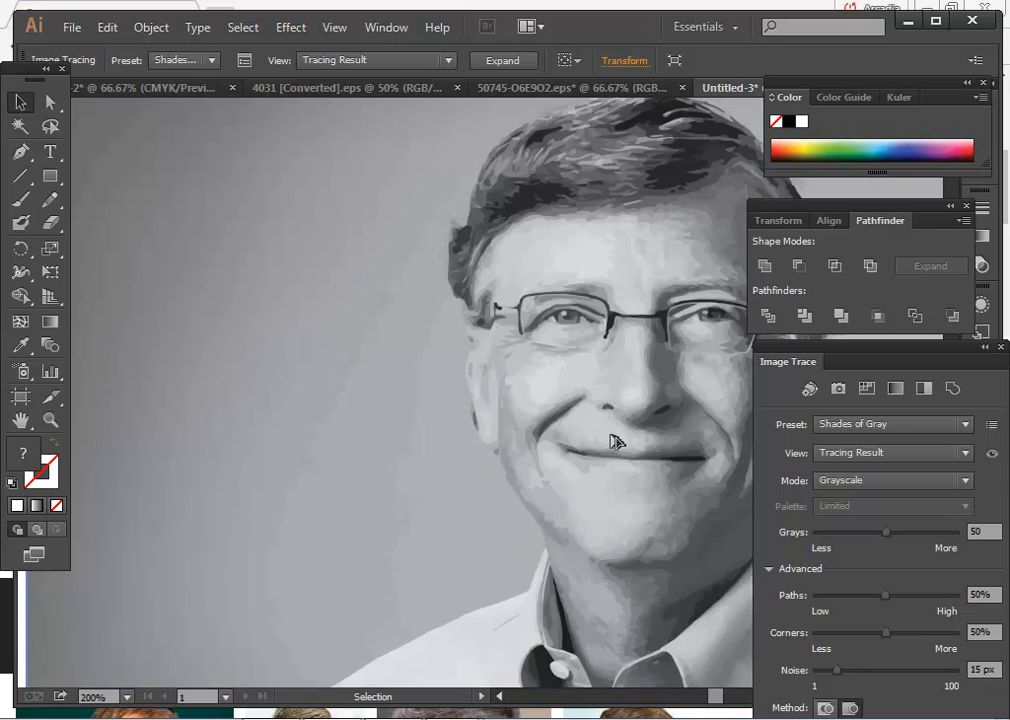
{"action": "scroll", "coordinate": [585, 437], "scroll_direction": "down", "scroll_amount": 2}
{"action": "left_click_drag", "start_coordinate": [586, 437], "coordinate": [513, 423]}
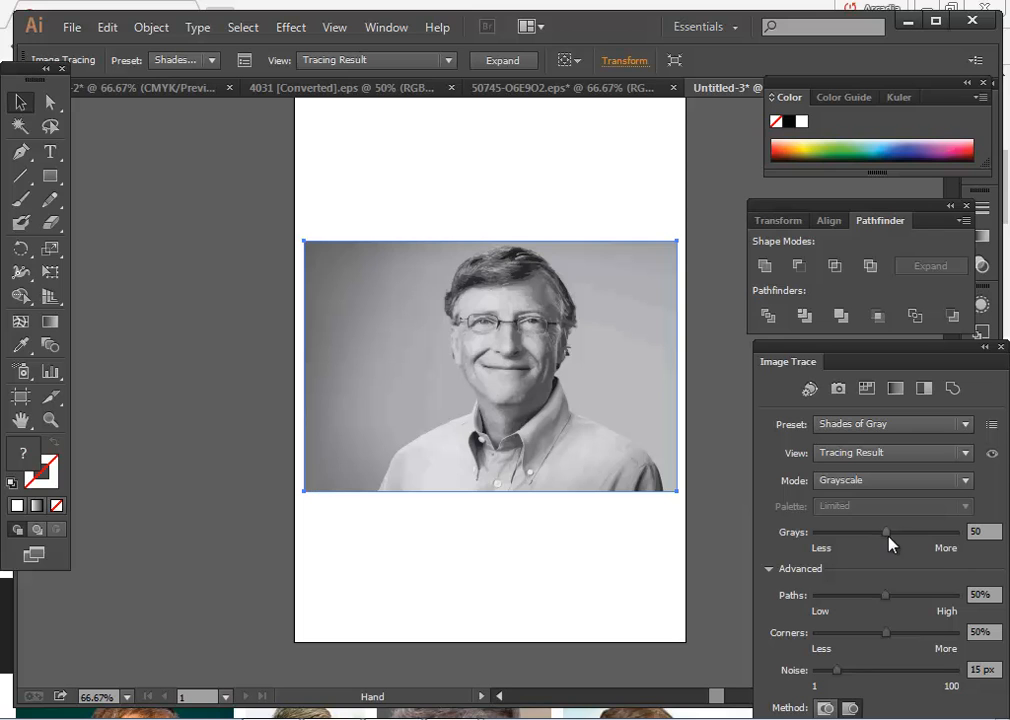
Reduce the trace's grays in stages to 28, 13 and 7, and set its noise to 14 px.
{"action": "left_click_drag", "start_coordinate": [869, 533], "coordinate": [856, 533]}
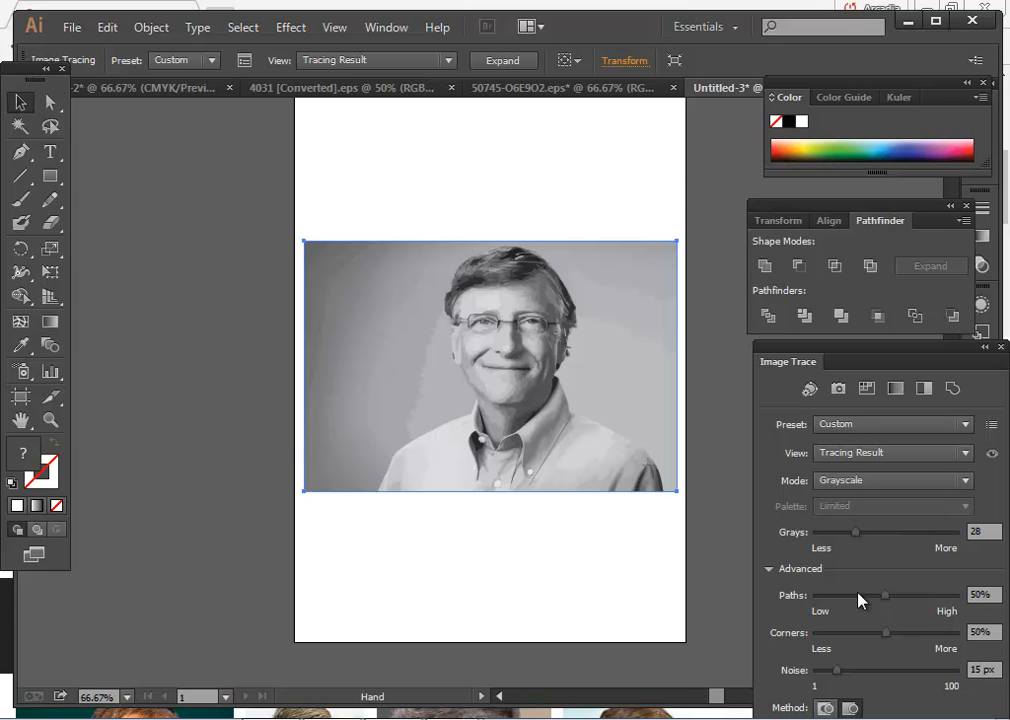
{"action": "scroll", "coordinate": [735, 470], "scroll_direction": "up", "scroll_amount": 2}
{"action": "left_click_drag", "start_coordinate": [400, 293], "coordinate": [542, 405]}
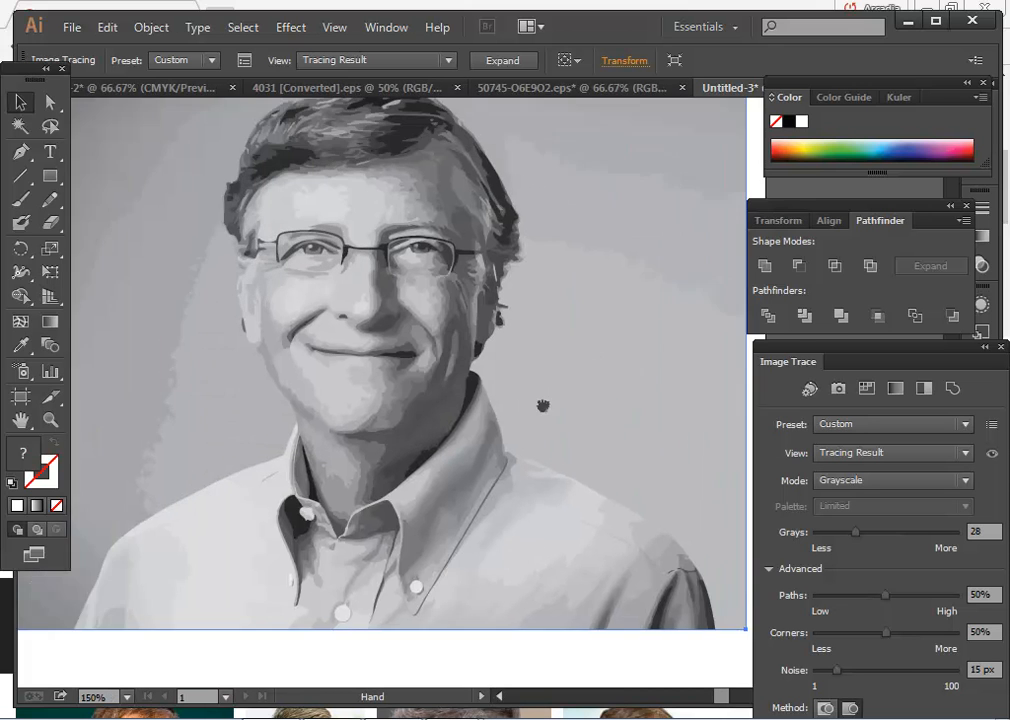
{"action": "scroll", "coordinate": [606, 444], "scroll_direction": "up", "scroll_amount": 1}
{"action": "left_click_drag", "start_coordinate": [843, 538], "coordinate": [834, 538]}
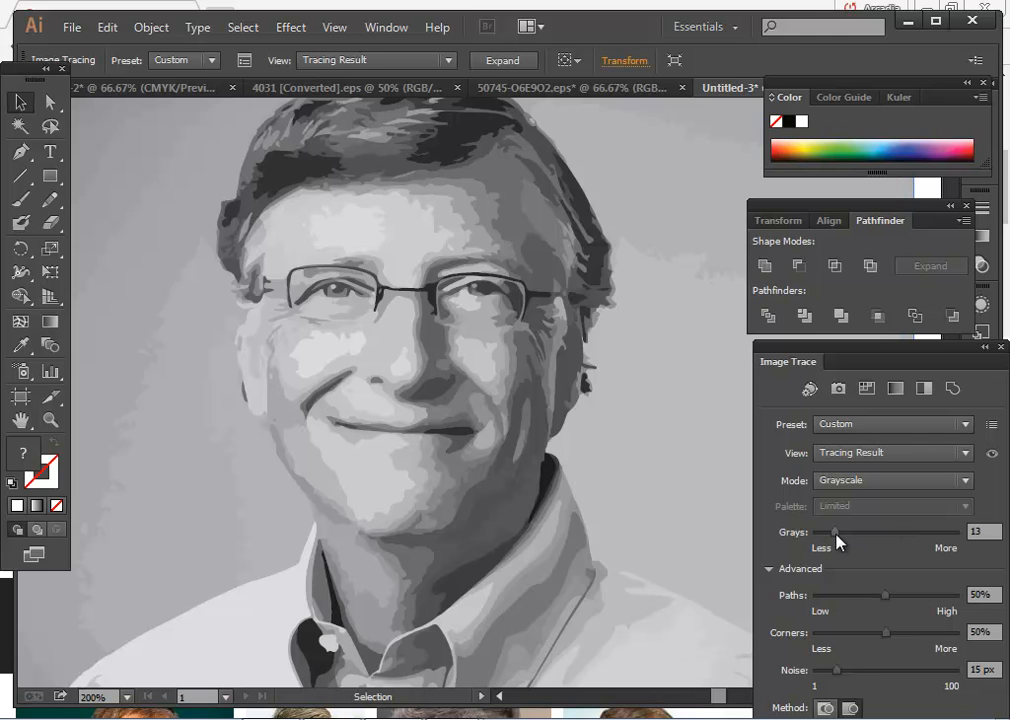
{"action": "left_click_drag", "start_coordinate": [831, 534], "coordinate": [826, 534]}
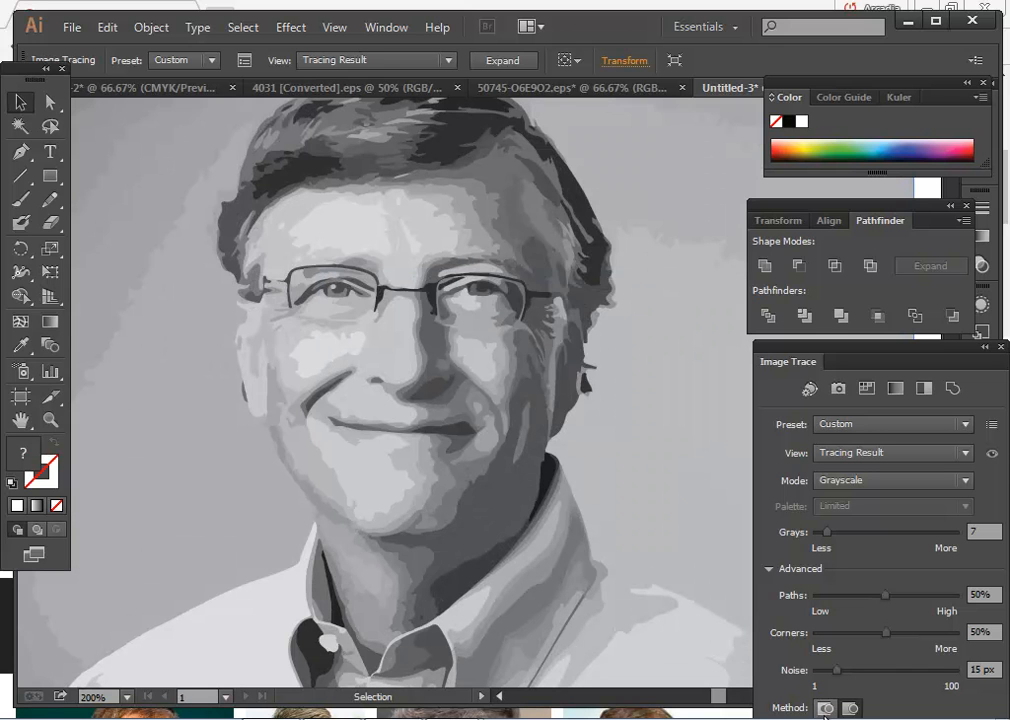
{"action": "key", "text": "alt"}
{"action": "key", "text": "ctrl+0"}
{"action": "left_click_drag", "start_coordinate": [557, 516], "coordinate": [548, 395]}
{"action": "scroll", "coordinate": [548, 395], "scroll_direction": "up", "scroll_amount": 1}
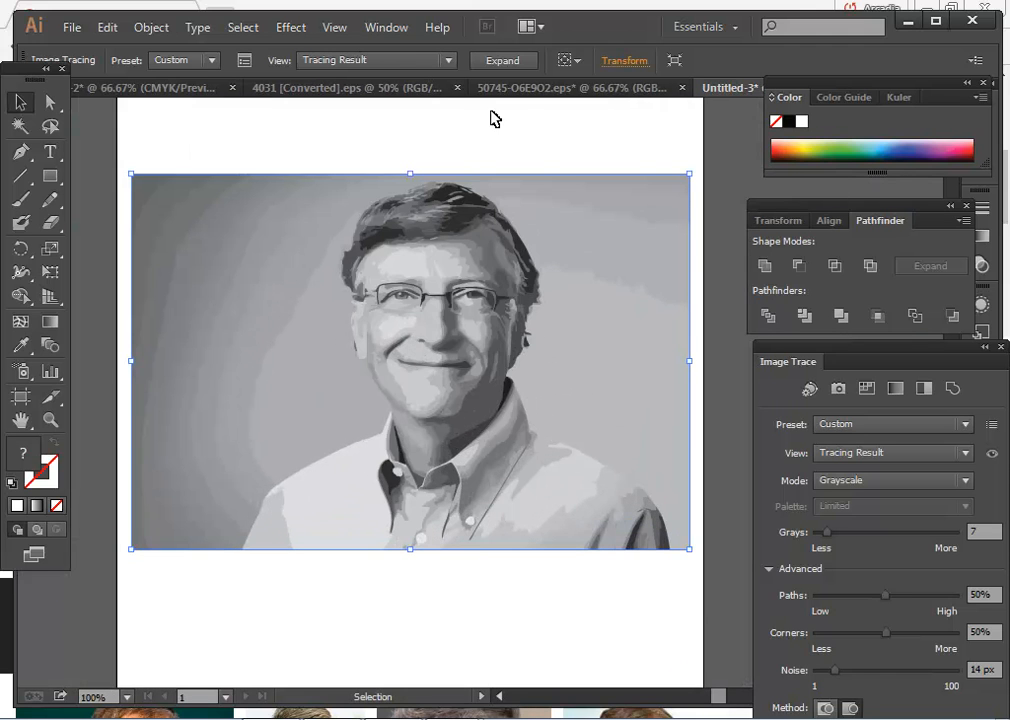
Expand the portrait tracing into editable paths and ungroup them.
{"action": "left_click", "coordinate": [528, 64]}
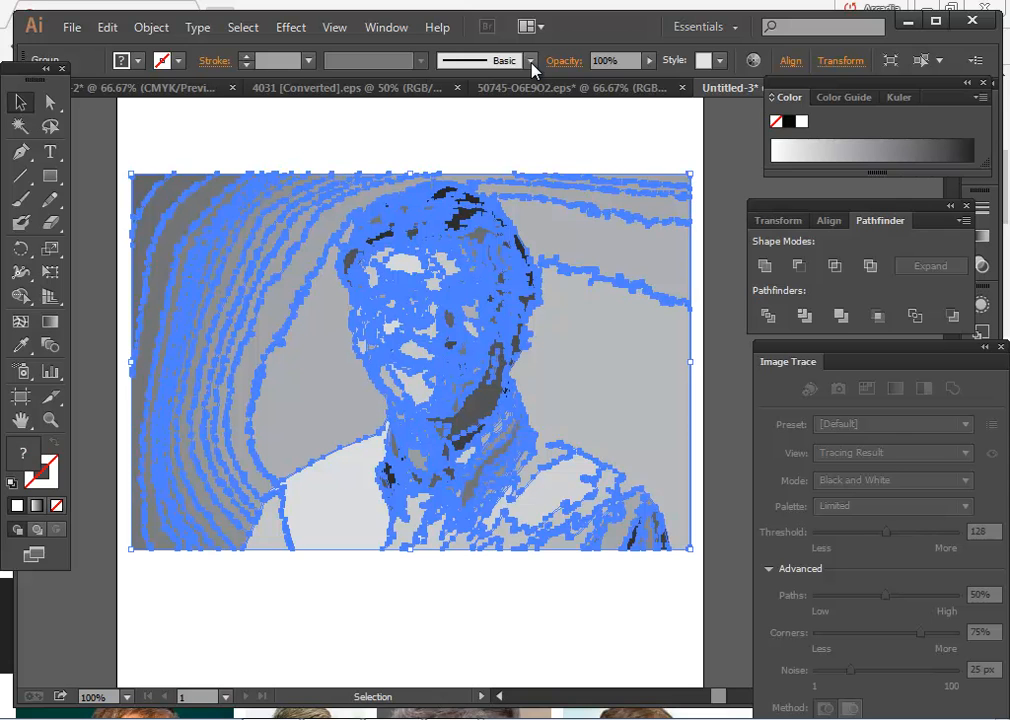
{"action": "right_click", "coordinate": [616, 386]}
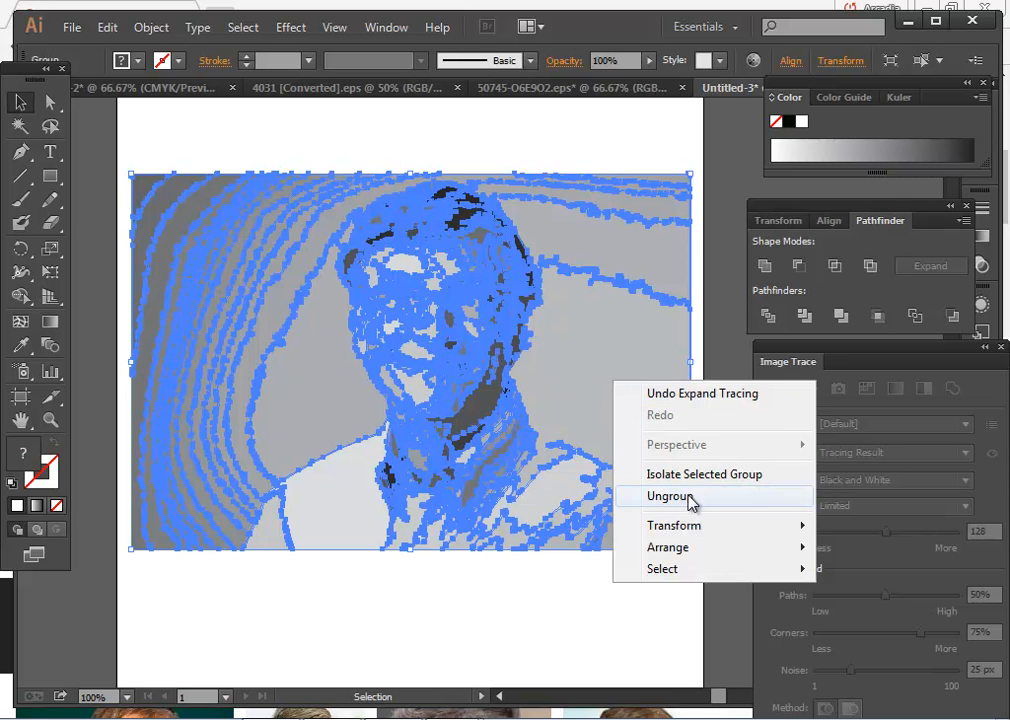
{"action": "left_click", "coordinate": [692, 498]}
{"action": "left_click", "coordinate": [609, 634]}
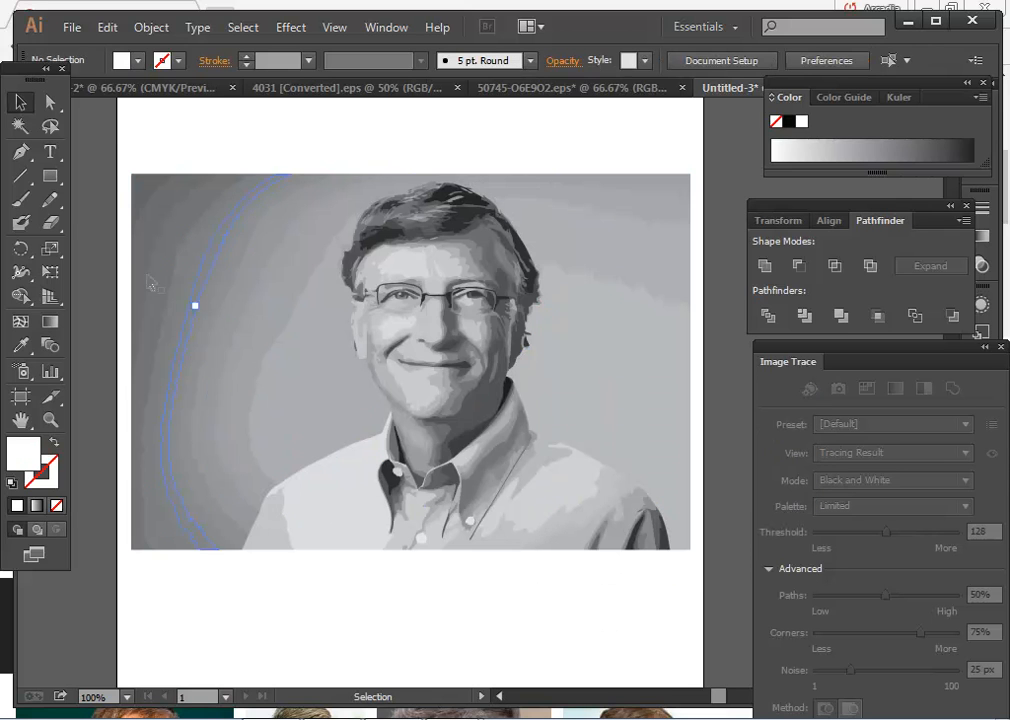
Delete the gray background shapes on both sides of the traced portrait.
{"action": "left_click_drag", "start_coordinate": [100, 126], "coordinate": [146, 298]}
{"action": "key", "text": "Delete"}
{"action": "left_click_drag", "start_coordinate": [144, 207], "coordinate": [211, 368]}
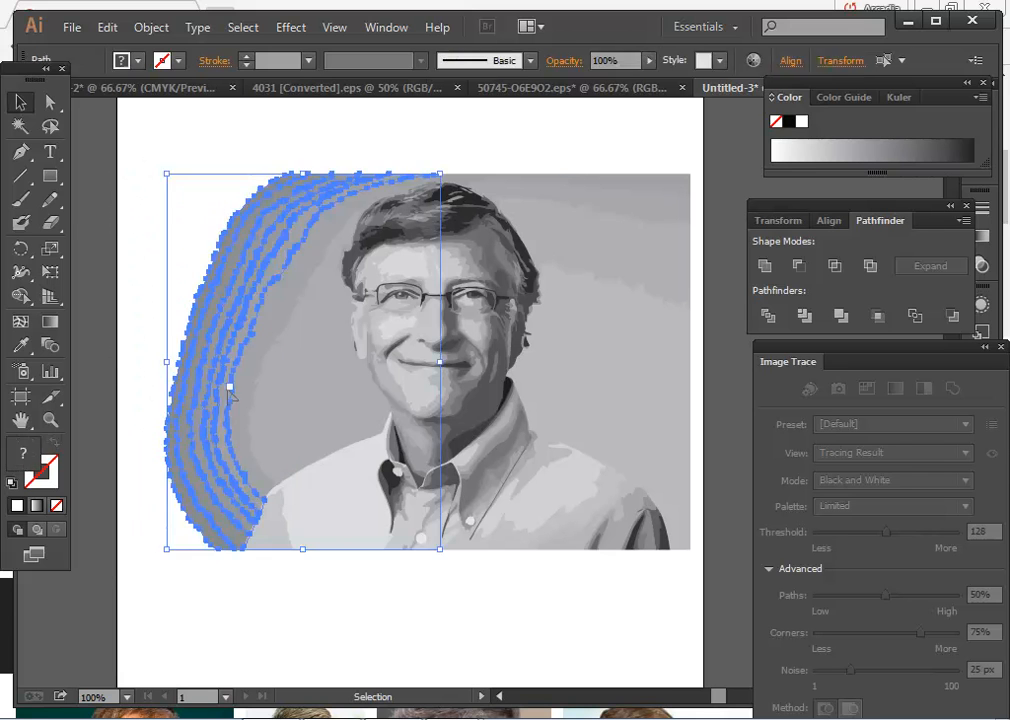
{"action": "key", "text": "Delete"}
{"action": "left_click_drag", "start_coordinate": [214, 270], "coordinate": [268, 390]}
{"action": "key", "text": "Delete"}
{"action": "left_click_drag", "start_coordinate": [678, 195], "coordinate": [690, 383]}
{"action": "key", "text": "Delete"}
{"action": "key", "text": "Delete"}
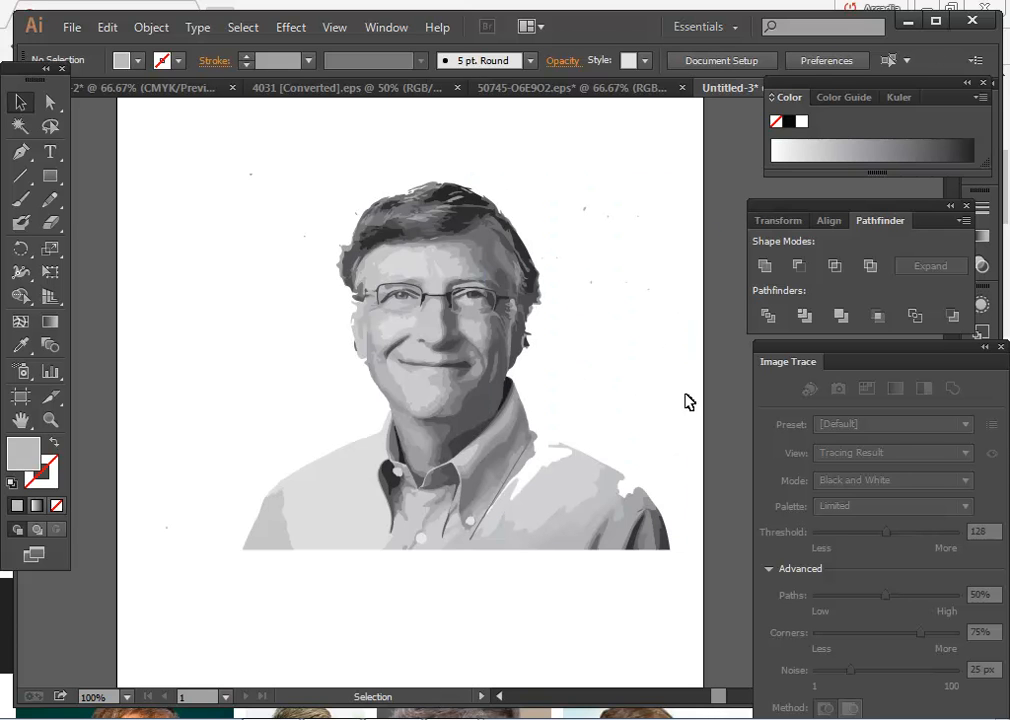
Try to delete all the shirt shapes along the portrait's lower edge, and undo the deletion.
{"action": "left_click_drag", "start_coordinate": [238, 594], "coordinate": [713, 537]}
{"action": "key", "text": "Delete"}
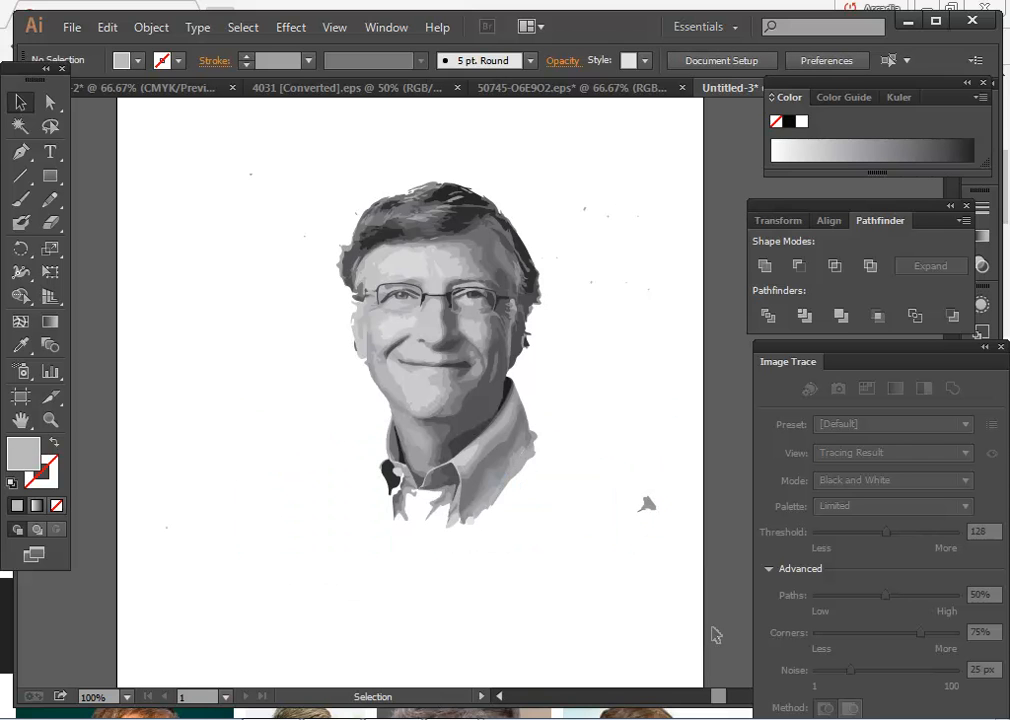
{"action": "key", "text": "ctrl+z"}
Undo the deletion of the large gray background shape beside the shoulder, and select the restored shape to inspect its outline.
{"action": "left_click", "coordinate": [264, 582]}
{"action": "left_click_drag", "start_coordinate": [241, 580], "coordinate": [683, 543]}
{"action": "left_click", "coordinate": [679, 600]}
{"action": "key", "text": "ctrl+z"}
{"action": "left_click", "coordinate": [671, 615]}
{"action": "left_click_drag", "start_coordinate": [640, 391], "coordinate": [593, 334]}
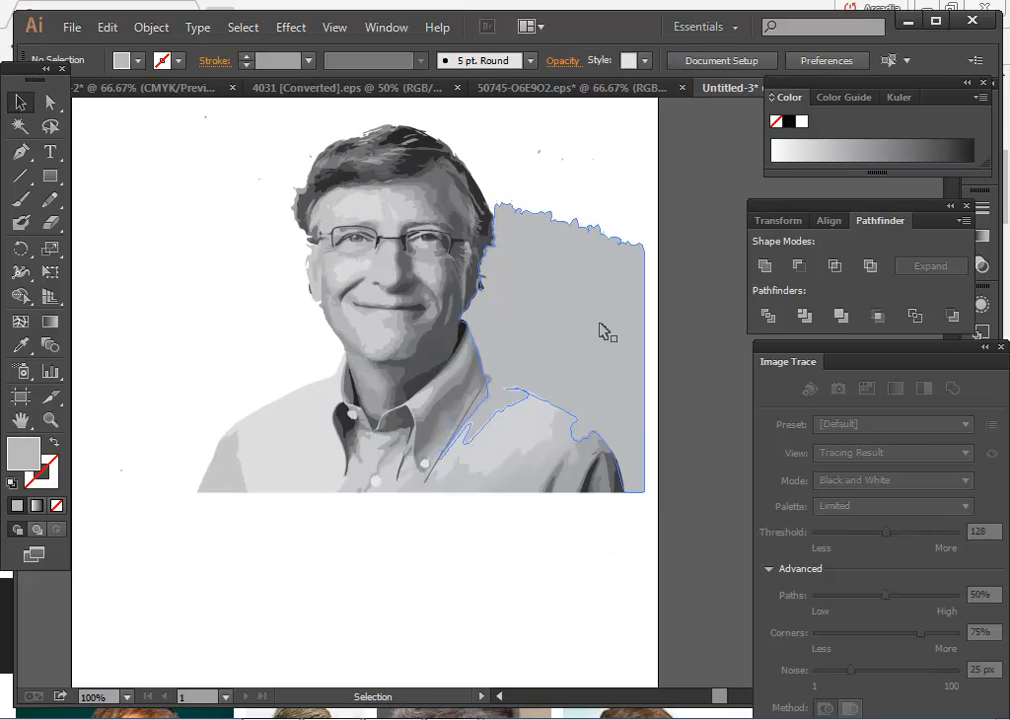
{"action": "left_click", "coordinate": [620, 340]}
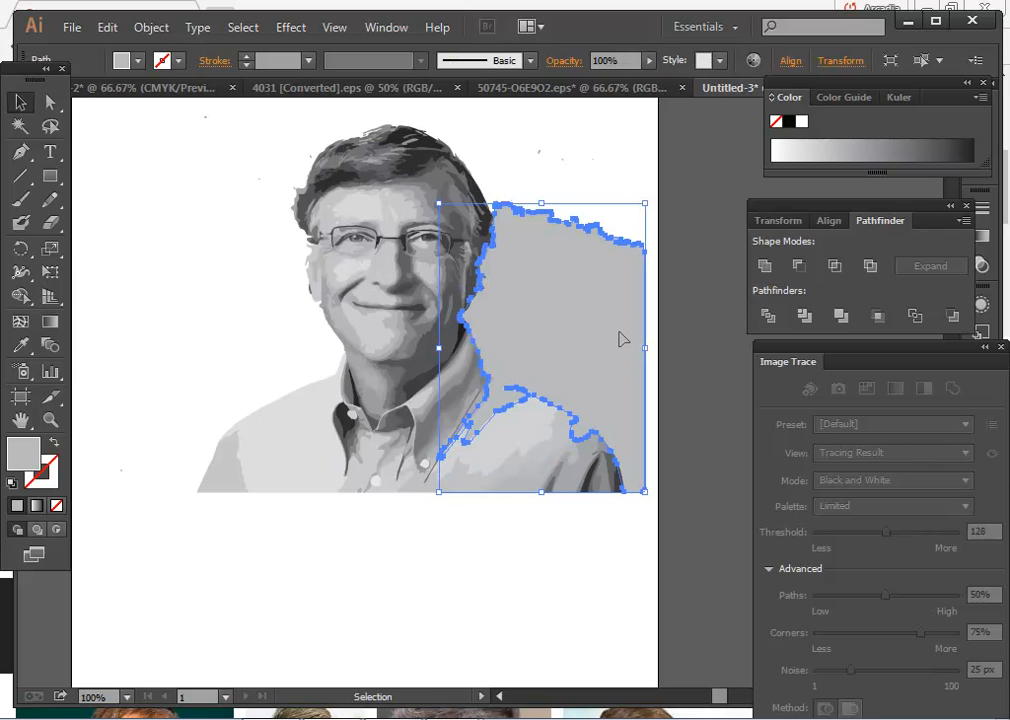
{"action": "left_click", "coordinate": [632, 548]}
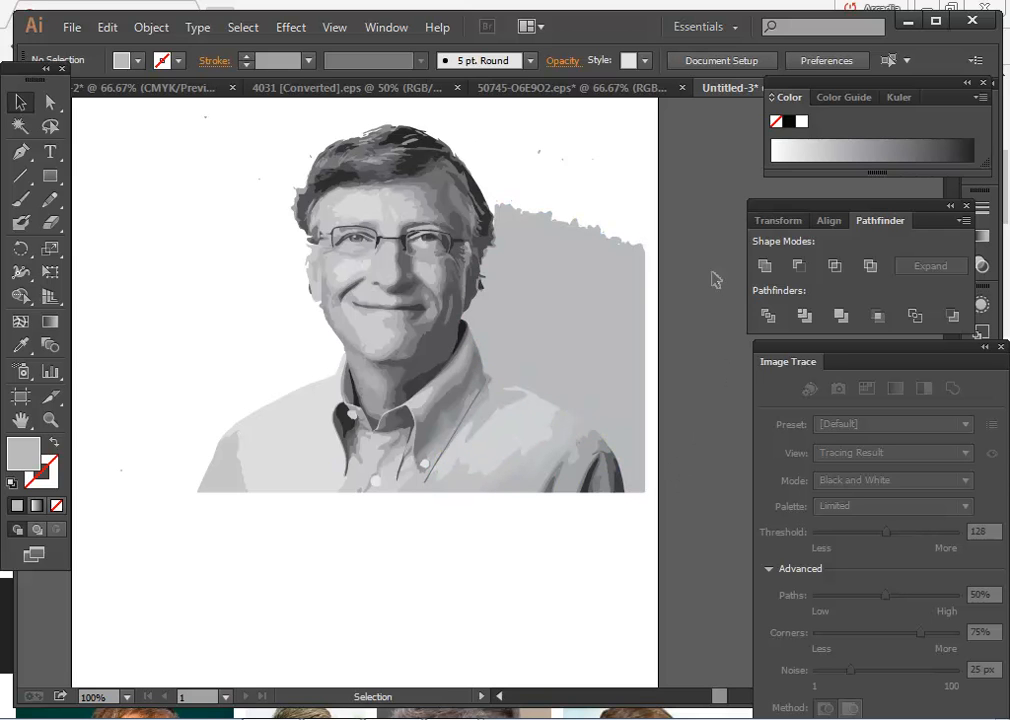
Try to delete the gray background shape with the Direct Selection tool, and undo the deletion.
{"action": "left_click", "coordinate": [48, 102]}
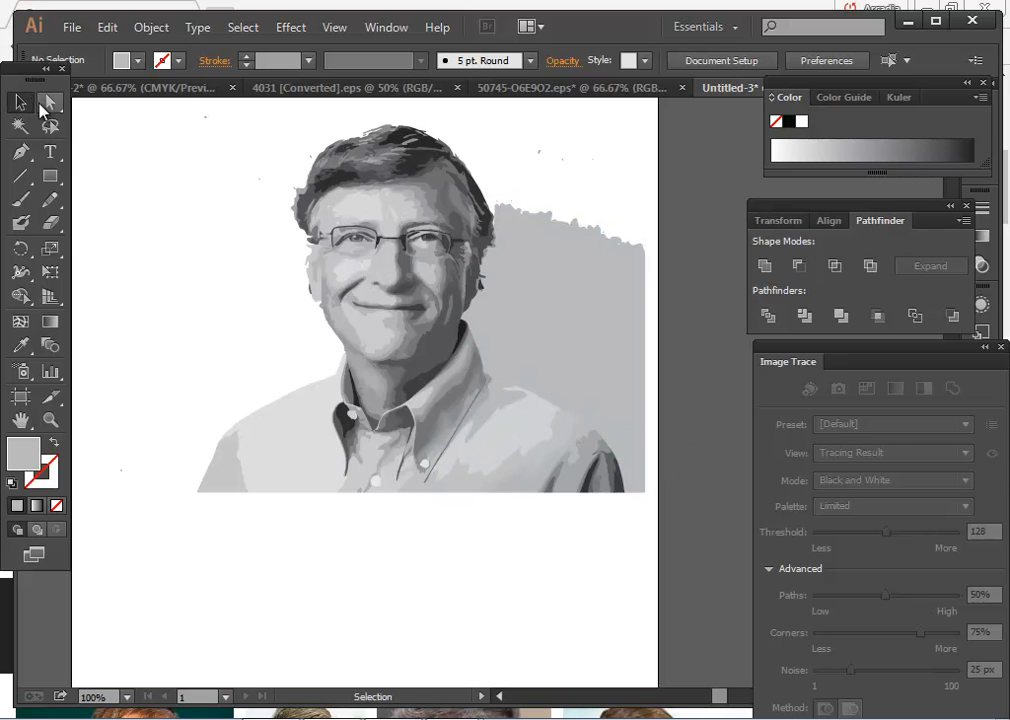
{"action": "left_click", "coordinate": [613, 248]}
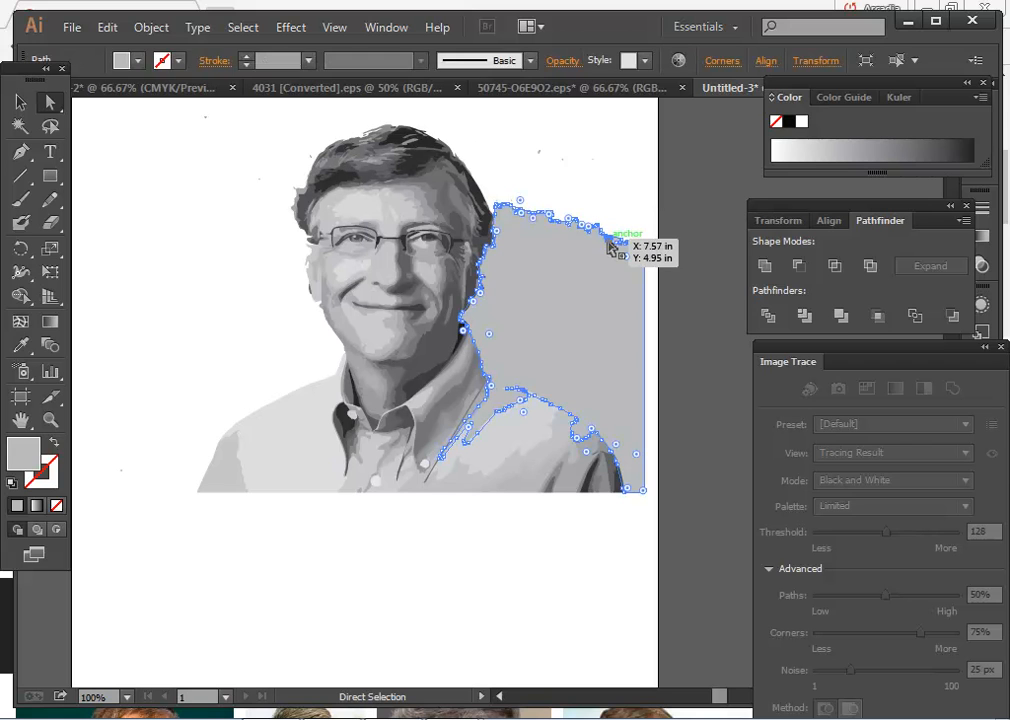
{"action": "key", "text": "Delete"}
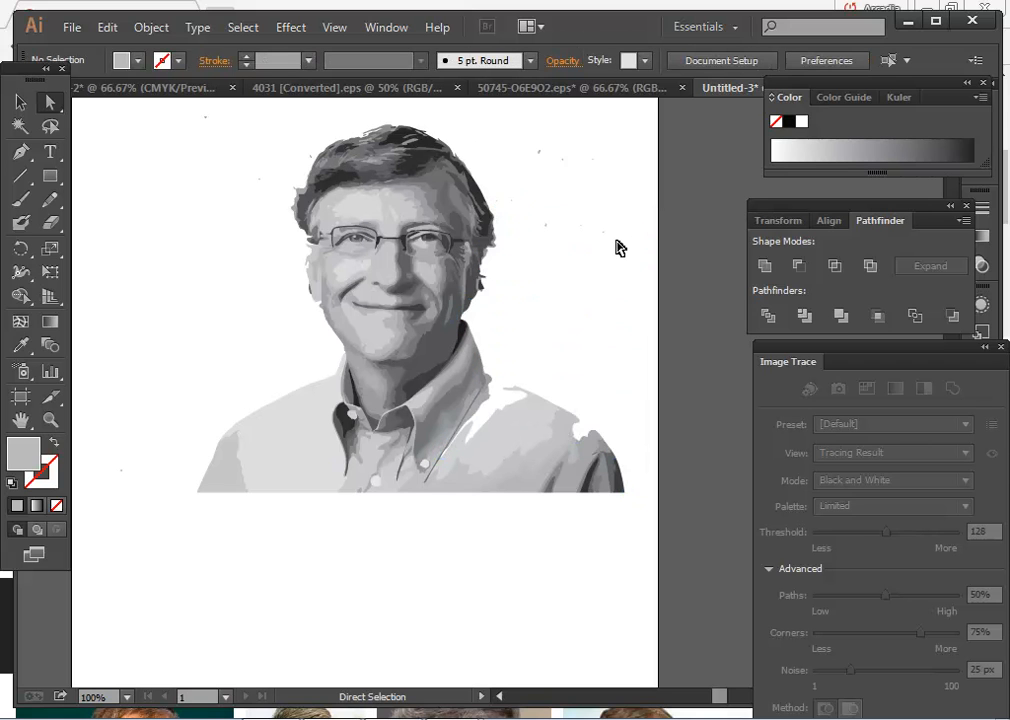
{"action": "key", "text": "ctrl+z"}
Try to delete the anchor points along the middle of the shirt's lower edge, and undo the deletion.
{"action": "left_click_drag", "start_coordinate": [327, 510], "coordinate": [405, 497]}
{"action": "key", "text": "Delete"}
{"action": "left_click", "coordinate": [463, 610]}
{"action": "key", "text": "ctrl+z"}
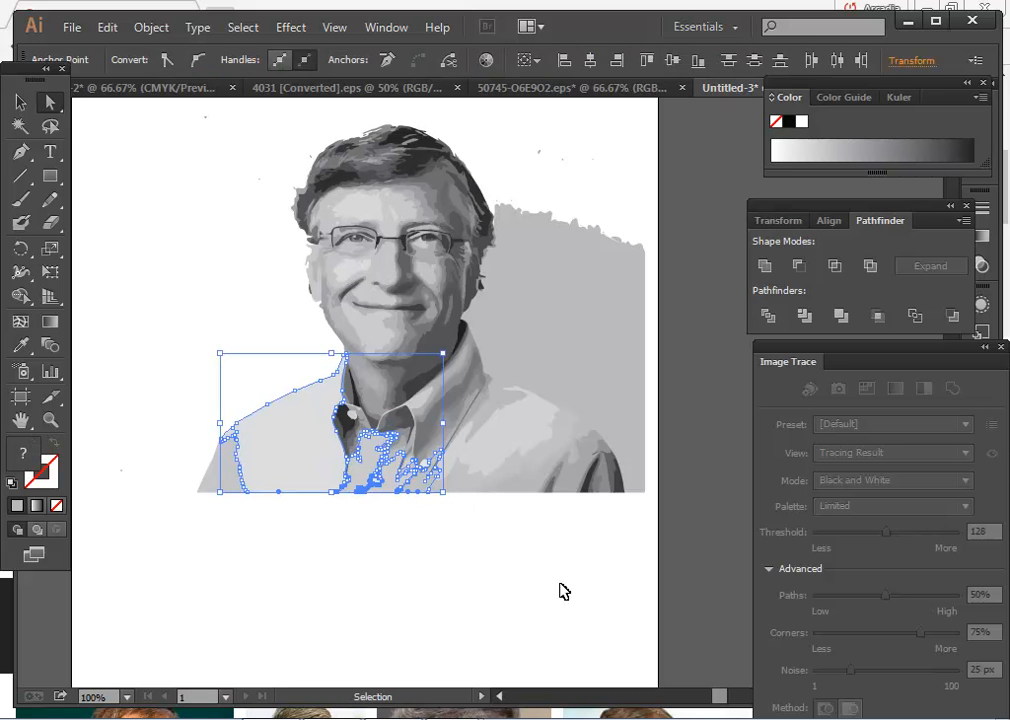
Delete the directly selected anchor points at three spots along the shirt's lower edge: at the dark sleeve fold, near the centre and at the opposite shoulder.
{"action": "left_click_drag", "start_coordinate": [590, 499], "coordinate": [613, 480]}
{"action": "key", "text": "Delete"}
{"action": "left_click", "coordinate": [622, 550]}
{"action": "left_click_drag", "start_coordinate": [416, 514], "coordinate": [444, 486]}
{"action": "key", "text": "Delete"}
{"action": "left_click", "coordinate": [426, 565]}
{"action": "left_click_drag", "start_coordinate": [222, 499], "coordinate": [258, 481]}
{"action": "left_click", "coordinate": [233, 529]}
{"action": "key", "text": "Delete"}
{"action": "left_click", "coordinate": [322, 603]}
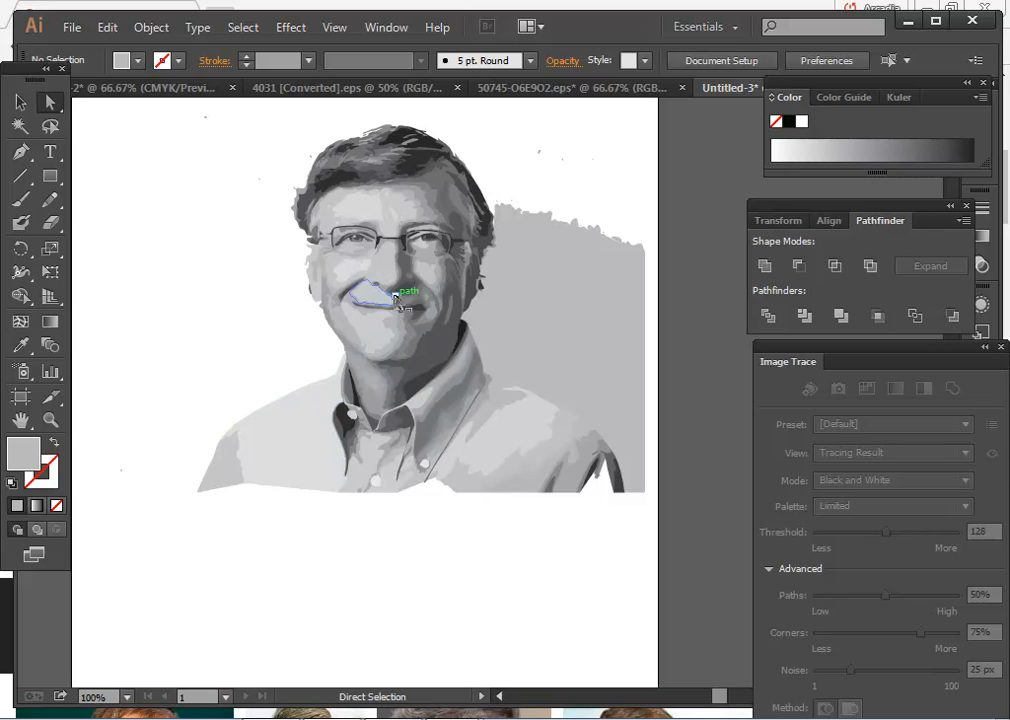
Inspect individual vector shapes on the forehead, temple and gray background by selecting them one at a time.
{"action": "scroll", "coordinate": [428, 338], "scroll_direction": "up", "scroll_amount": 1}
{"action": "left_click_drag", "start_coordinate": [530, 299], "coordinate": [596, 404]}
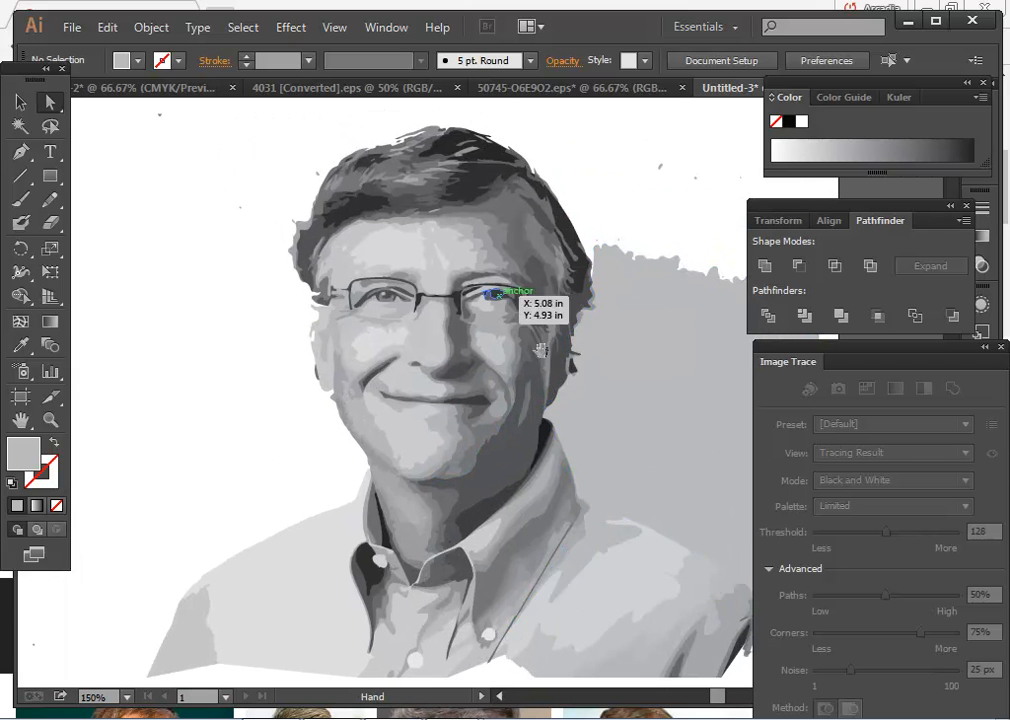
{"action": "left_click", "coordinate": [373, 254]}
{"action": "left_click", "coordinate": [444, 246]}
{"action": "left_click", "coordinate": [496, 240]}
{"action": "left_click", "coordinate": [527, 219]}
{"action": "left_click", "coordinate": [545, 225]}
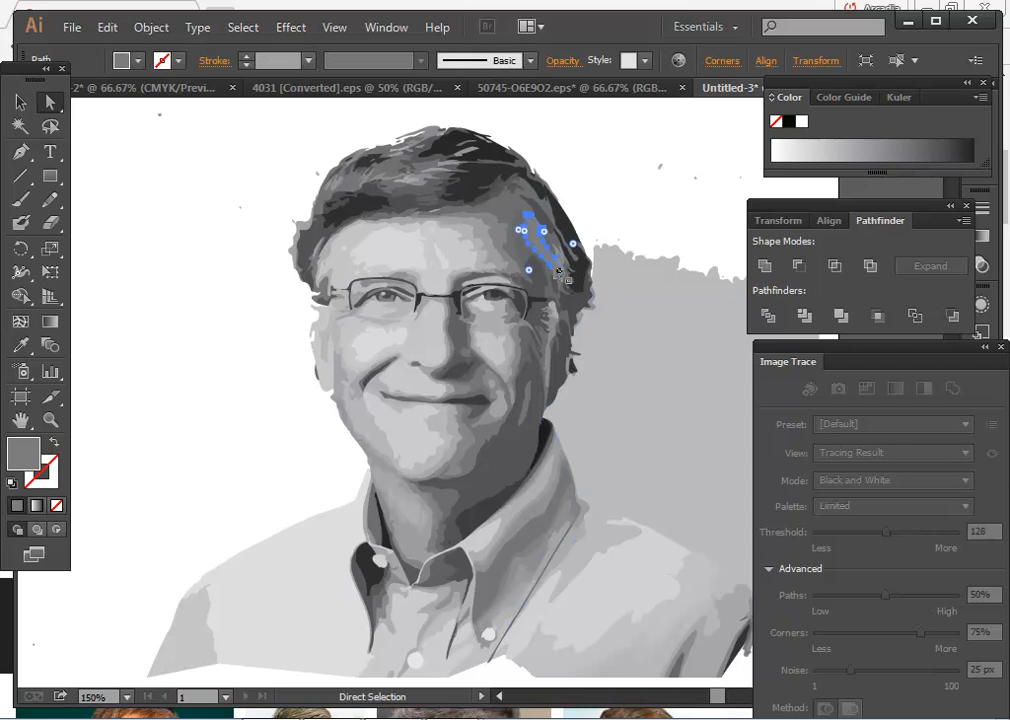
{"action": "left_click", "coordinate": [626, 340]}
{"action": "left_click", "coordinate": [162, 248]}
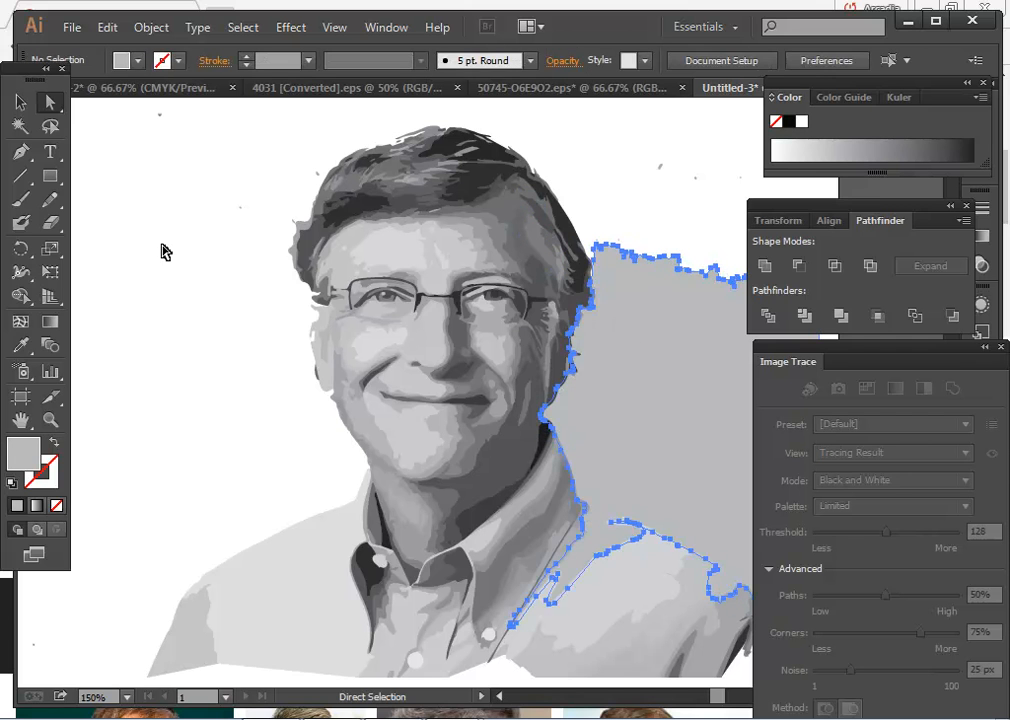
Fill all the portrait's paths with black, and deselect them with the Selection tool active.
{"action": "key", "text": "ctrl+a"}
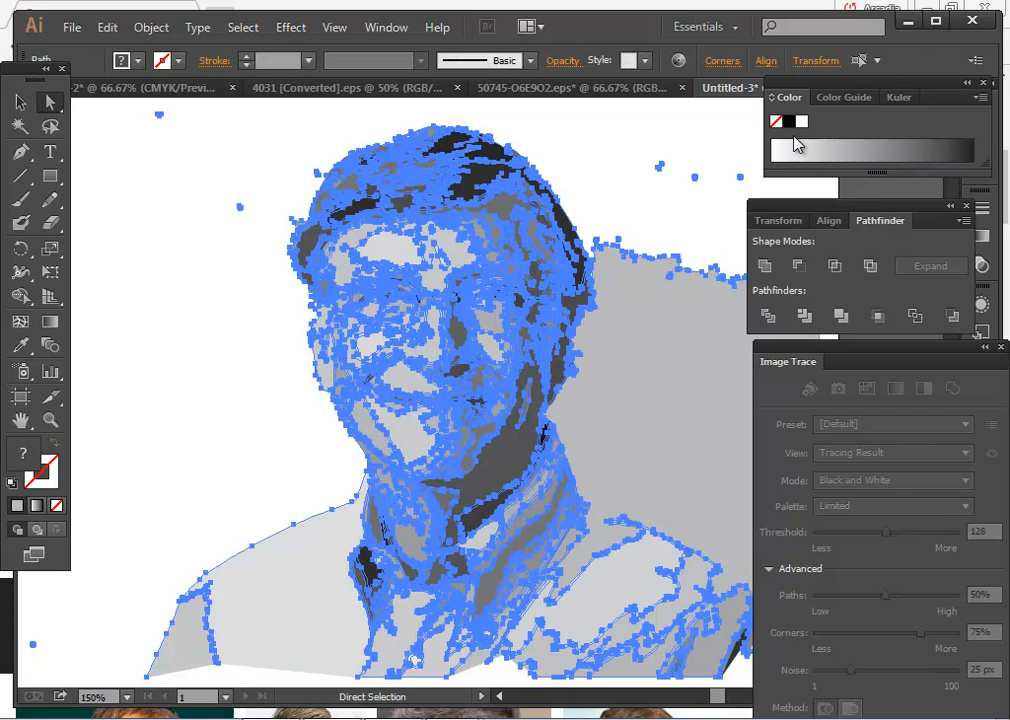
{"action": "left_click", "coordinate": [789, 121]}
{"action": "scroll", "coordinate": [650, 374], "scroll_direction": "down", "scroll_amount": 1}
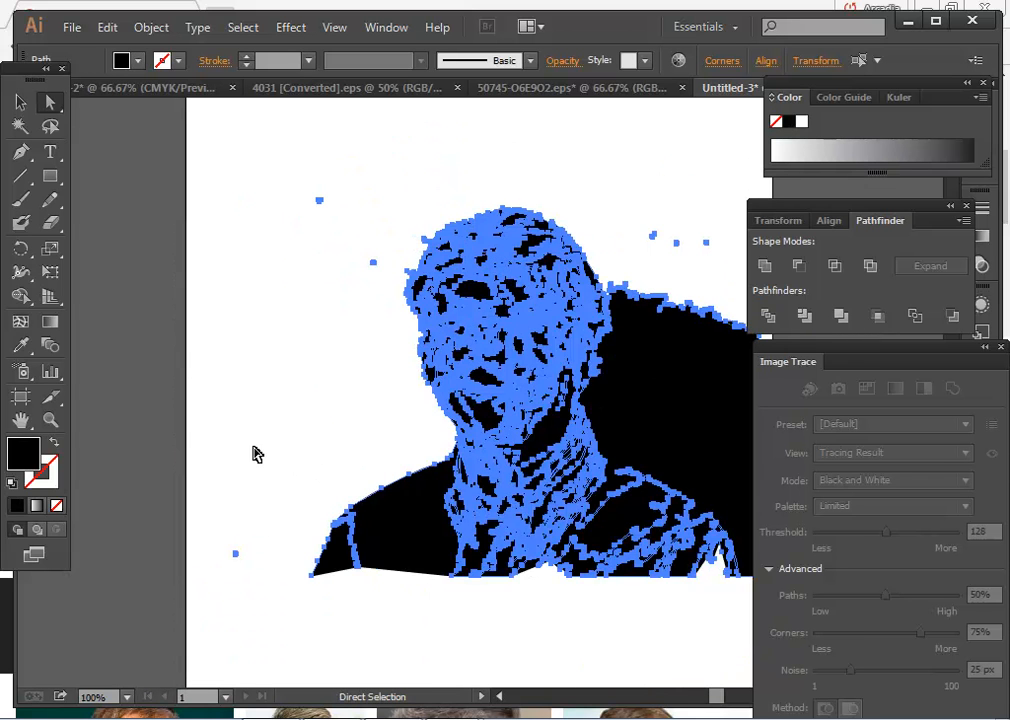
{"action": "left_click", "coordinate": [19, 104]}
{"action": "left_click", "coordinate": [109, 218]}
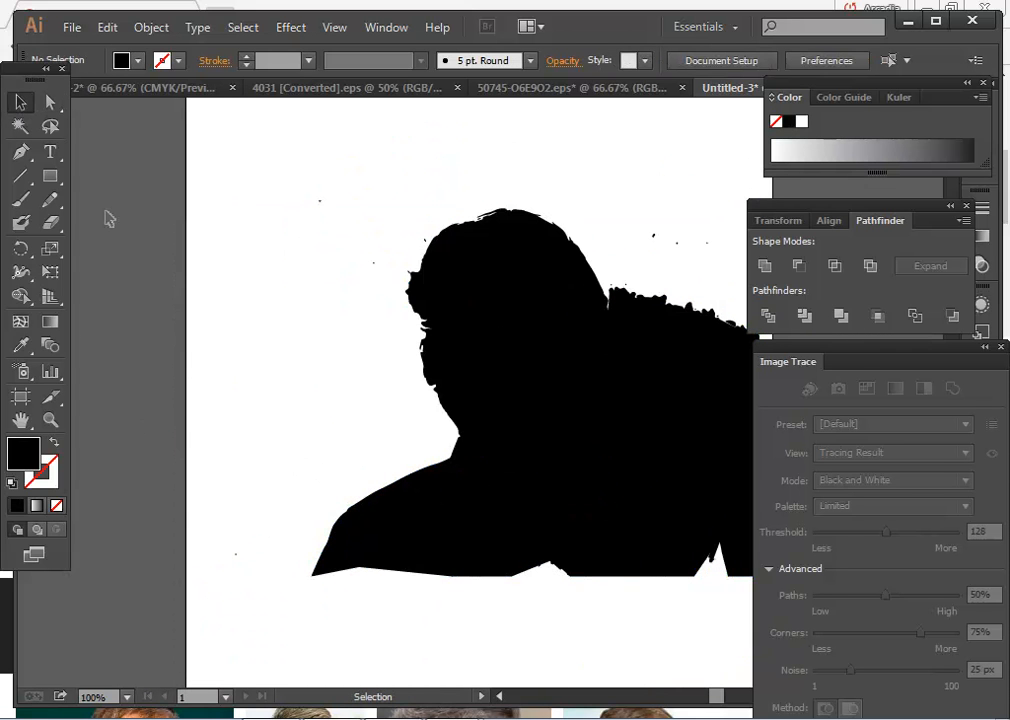
Undo the black fill and the earlier edits back to the unexpanded grayscale tracing, and delete the traced portrait.
{"action": "key", "text": "ctrl"}
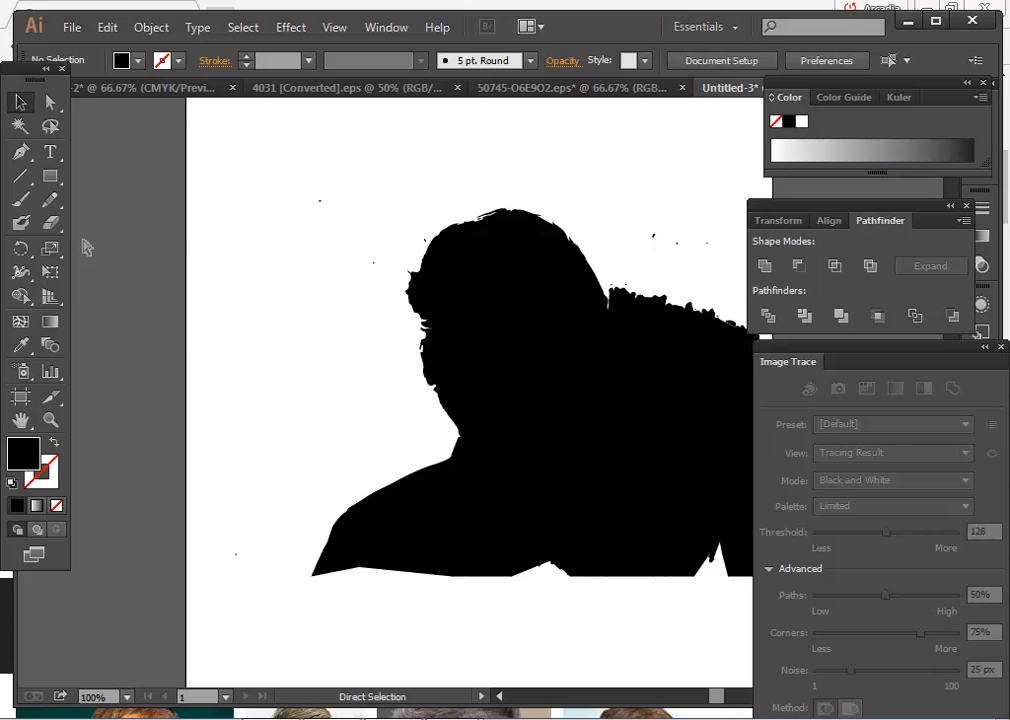
{"action": "key", "text": "ctrl+a"}
{"action": "left_click", "coordinate": [149, 327]}
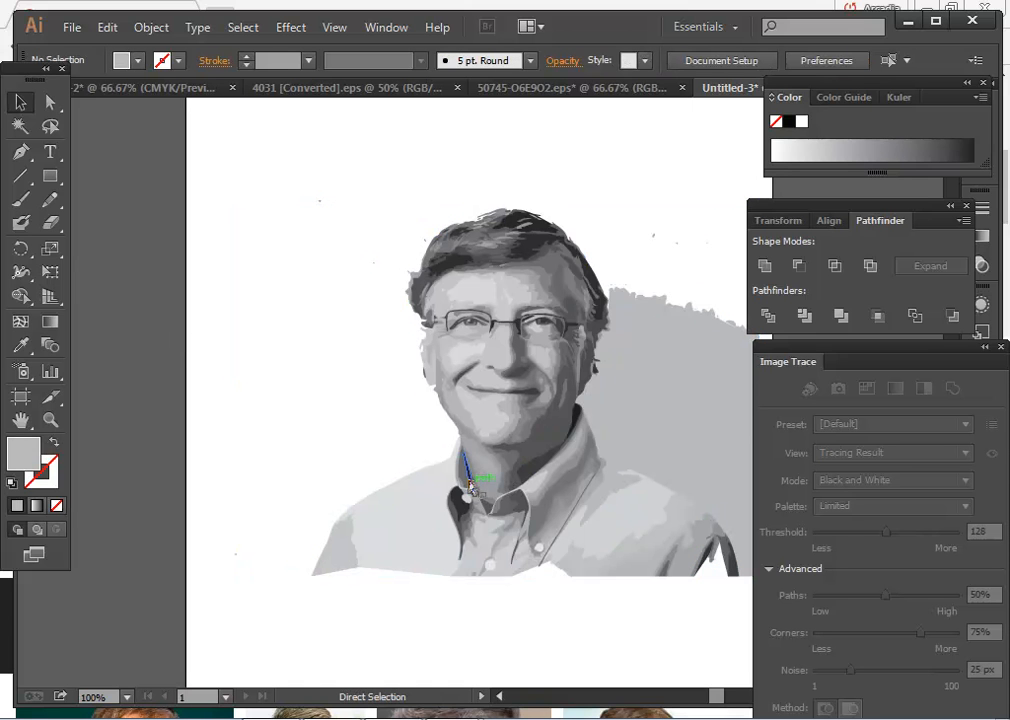
{"action": "left_click", "coordinate": [470, 484], "text": "ctrl"}
{"action": "key", "text": "ctrl+z"}
{"action": "key", "text": "ctrl+z"}
{"action": "key", "text": "ctrl+z"}
{"action": "key", "text": "ctrl+z"}
{"action": "key", "text": "ctrl+z"}
{"action": "key", "text": "ctrl+z"}
{"action": "key", "text": "ctrl+z"}
{"action": "key", "text": "ctrl+z"}
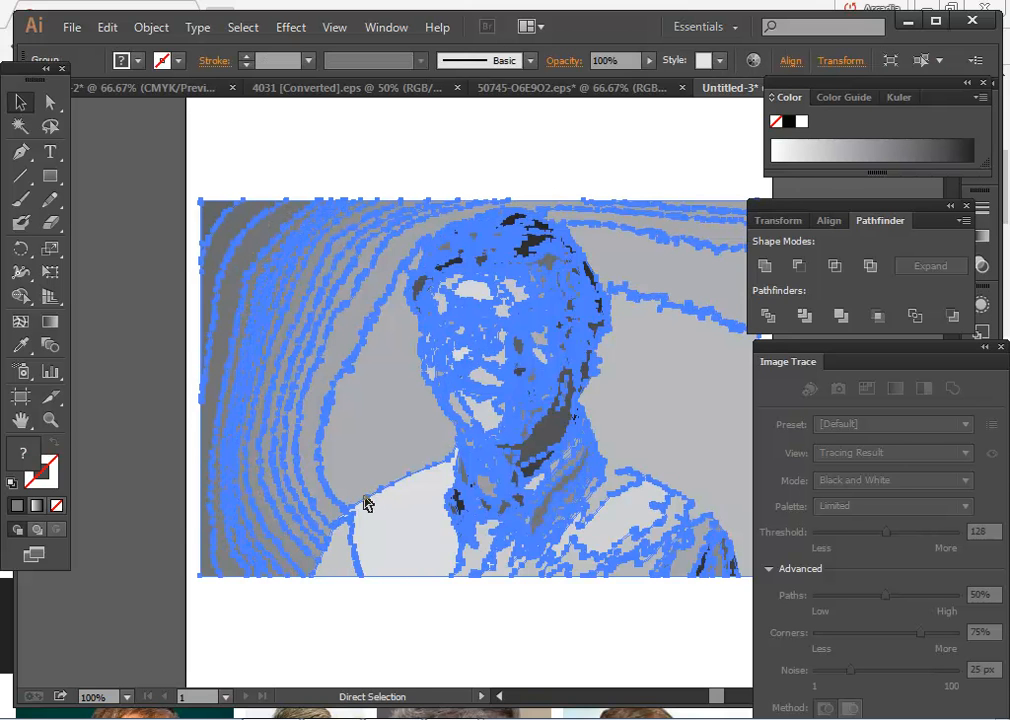
{"action": "key", "text": "ctrl+z"}
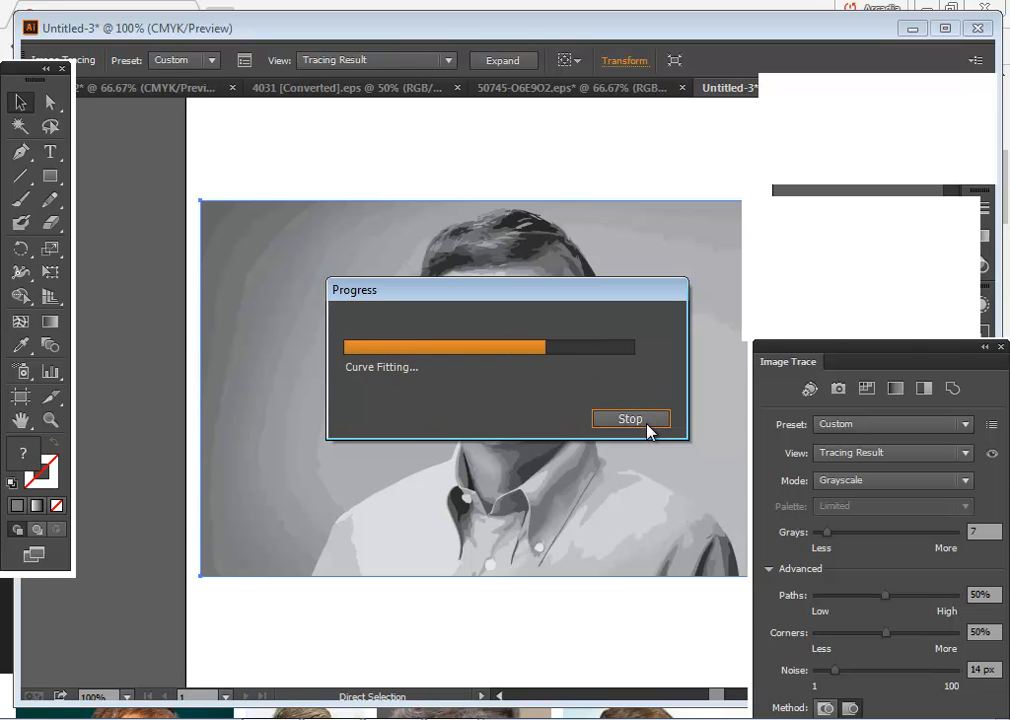
{"action": "key", "text": "Delete"}
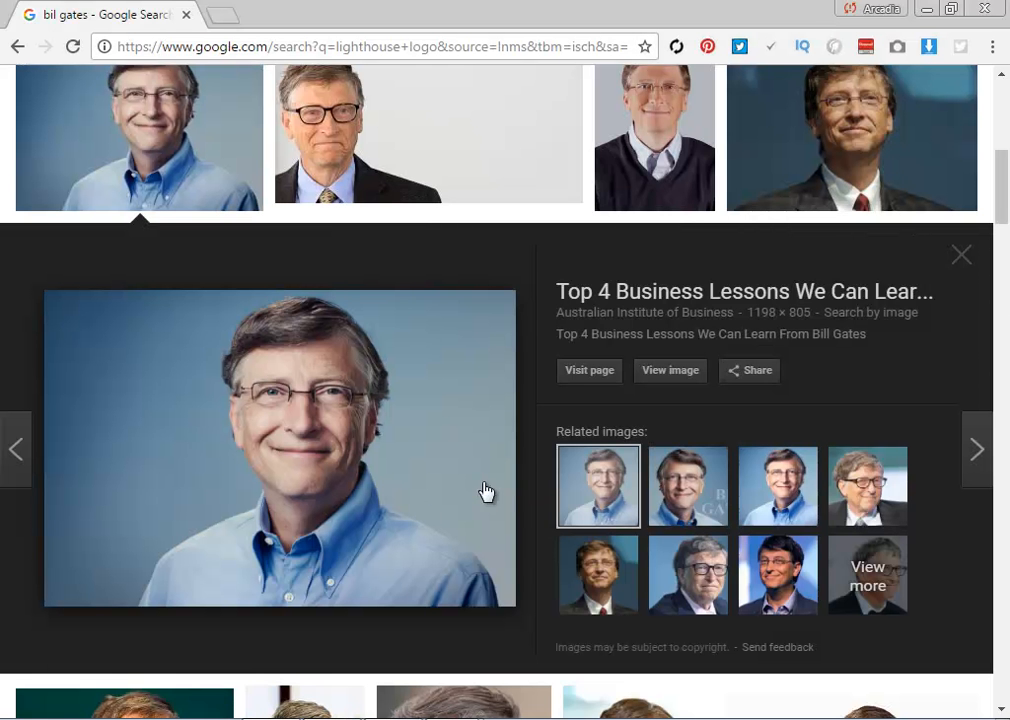
Preview the biography.com photo of Bill Gates in the Google image results in the browser.
{"action": "right_click", "coordinate": [485, 488]}
{"action": "left_click", "coordinate": [766, 625]}
{"action": "scroll", "coordinate": [744, 472], "scroll_direction": "up", "scroll_amount": 2}
{"action": "scroll", "coordinate": [492, 415], "scroll_direction": "up", "scroll_amount": 1}
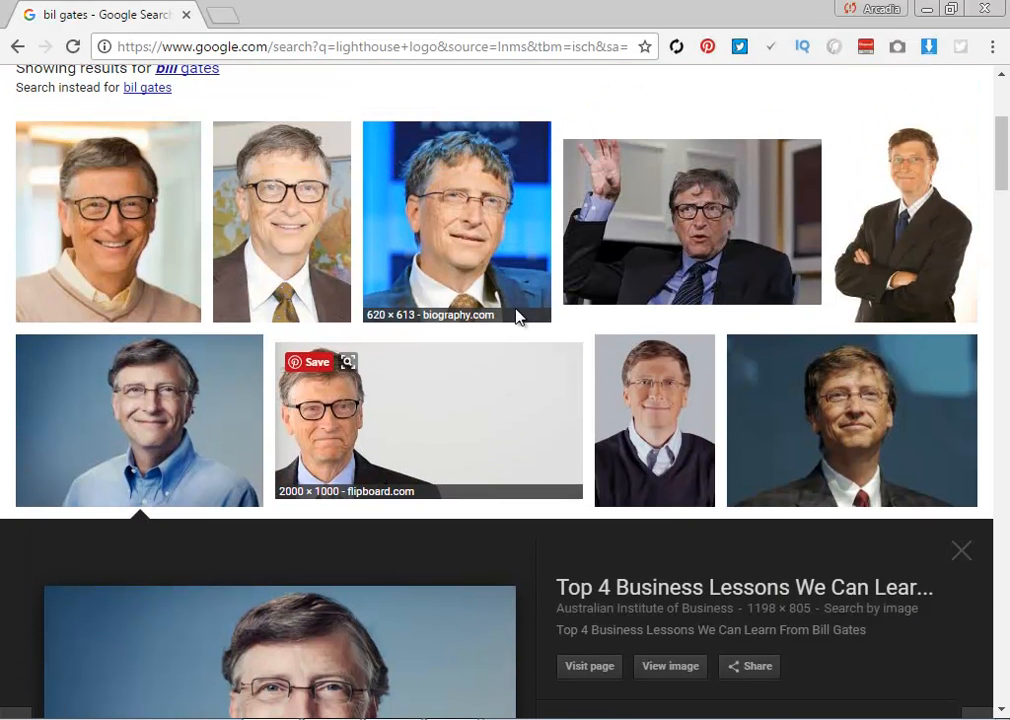
{"action": "left_click", "coordinate": [534, 289]}
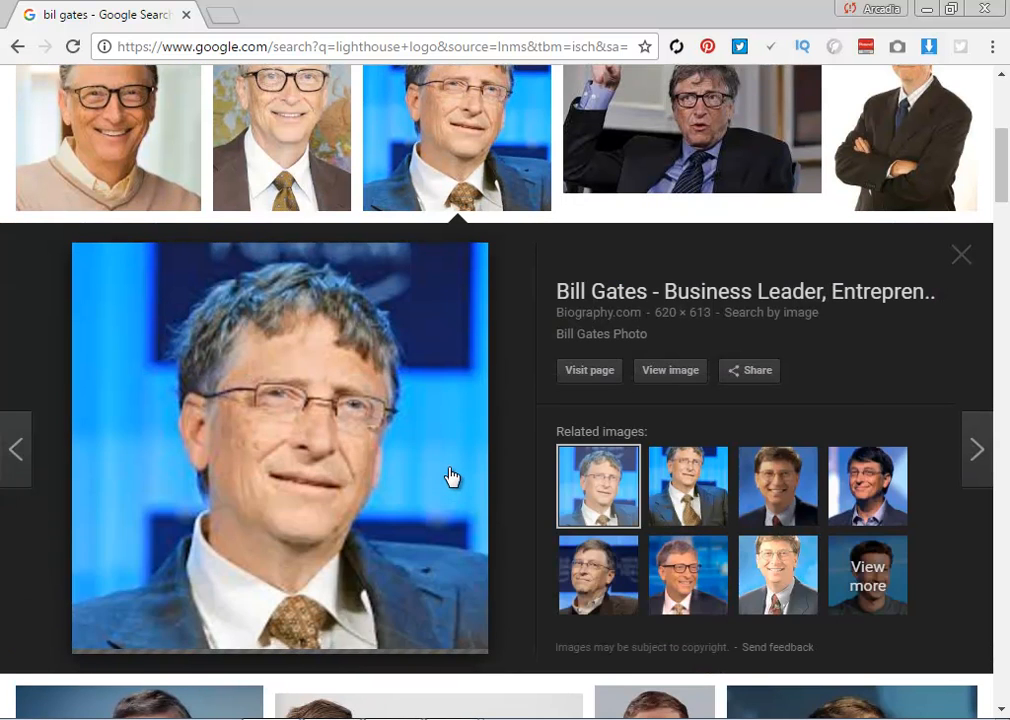
Copy the 996 × 1408 Wikipedia photo of Bill Gates from the image results and paste it into the Illustrator document.
{"action": "left_click", "coordinate": [315, 176]}
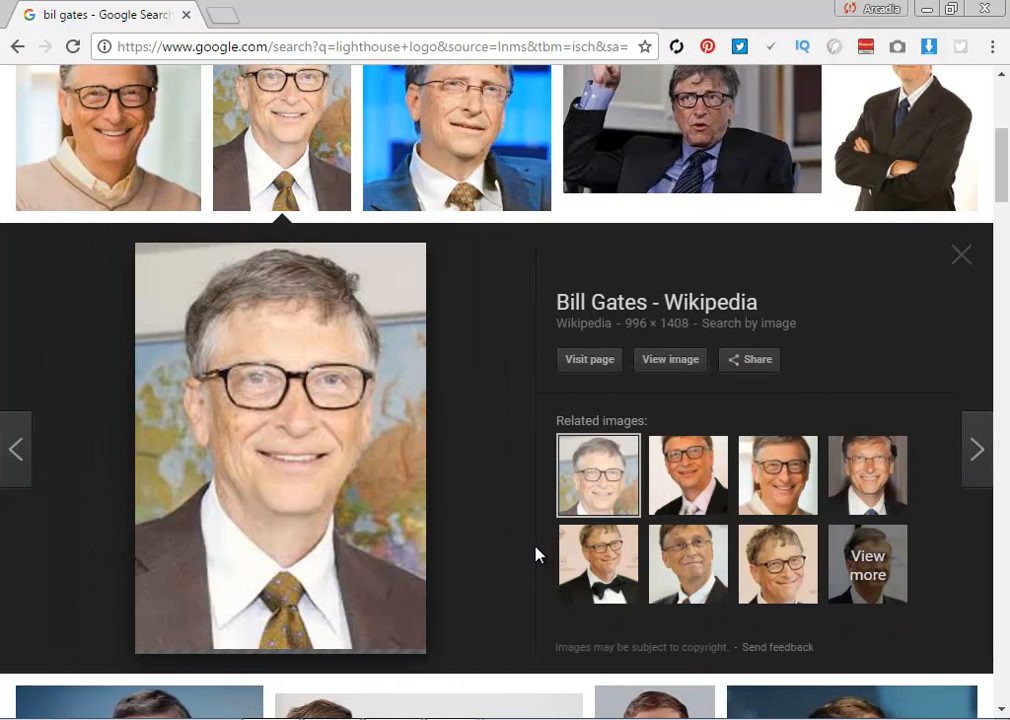
{"action": "right_click", "coordinate": [420, 482]}
{"action": "left_click", "coordinate": [521, 323]}
{"action": "key", "text": "alt+Tab"}
{"action": "key", "text": "ctrl+v"}
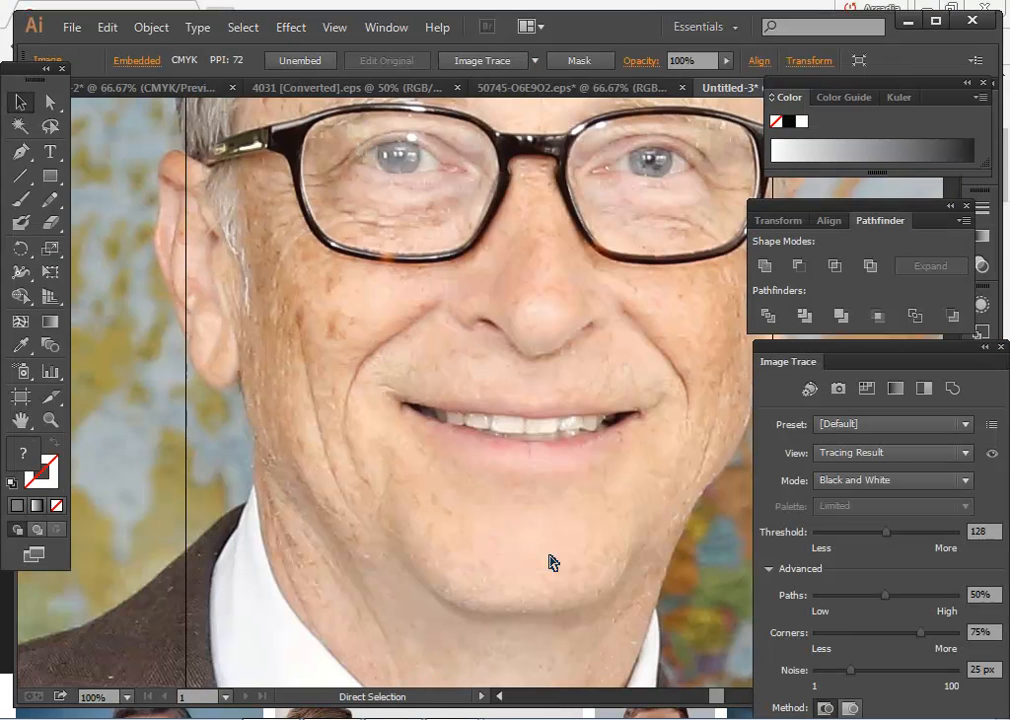
Scale the pasted photo down to fit the artboard, and shift it up slightly so it sits centered on the page.
{"action": "key", "text": "ctrl+minus"}
{"action": "key", "text": "ctrl+minus"}
{"action": "key", "text": "ctrl+minus"}
{"action": "key", "text": "ctrl+minus"}
{"action": "left_click_drag", "start_coordinate": [630, 652], "coordinate": [588, 579]}
{"action": "key", "text": "ctrl+plus"}
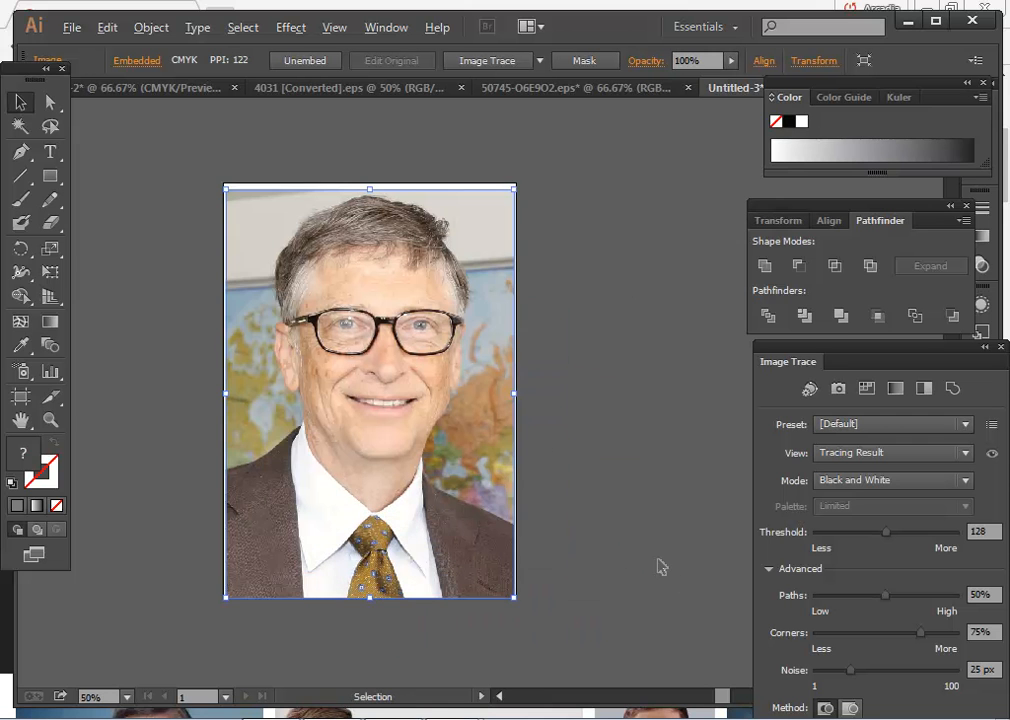
{"action": "scroll", "coordinate": [543, 472], "scroll_direction": "up", "scroll_amount": 1}
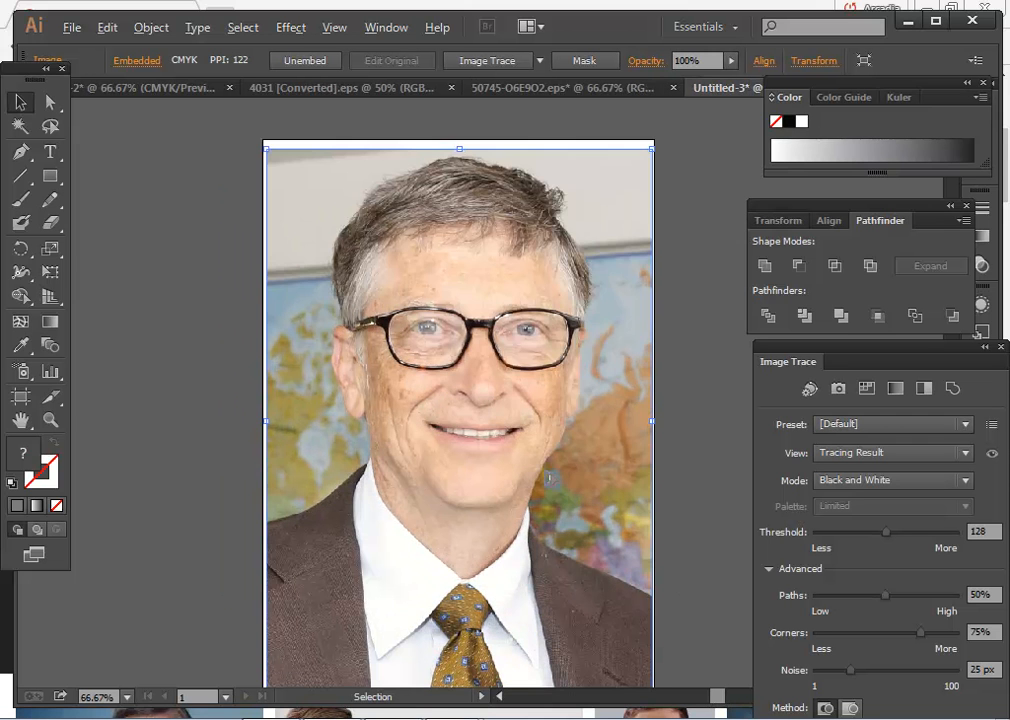
{"action": "left_click_drag", "start_coordinate": [544, 470], "coordinate": [545, 465]}
{"action": "left_click", "coordinate": [686, 540]}
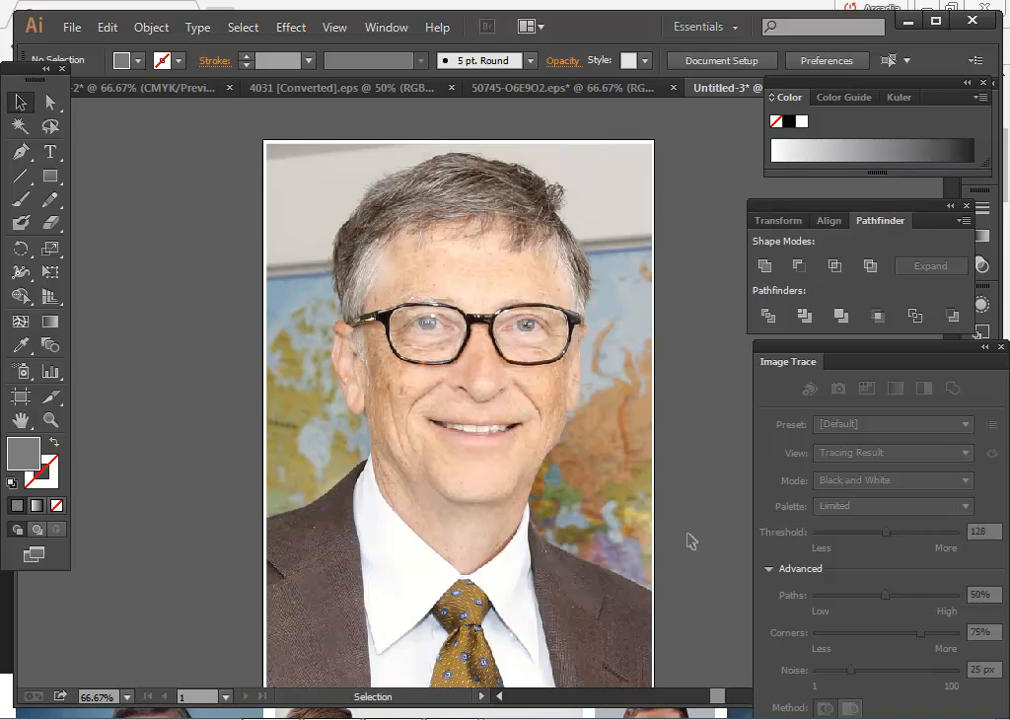
{"action": "key", "text": "space"}
{"action": "mouse_move", "coordinate": [572, 575]}
{"action": "left_mouse_down"}
{"action": "mouse_move", "coordinate": [585, 485]}
{"action": "mouse_move", "coordinate": [571, 562]}
{"action": "mouse_move", "coordinate": [567, 554]}
{"action": "left_mouse_up"}
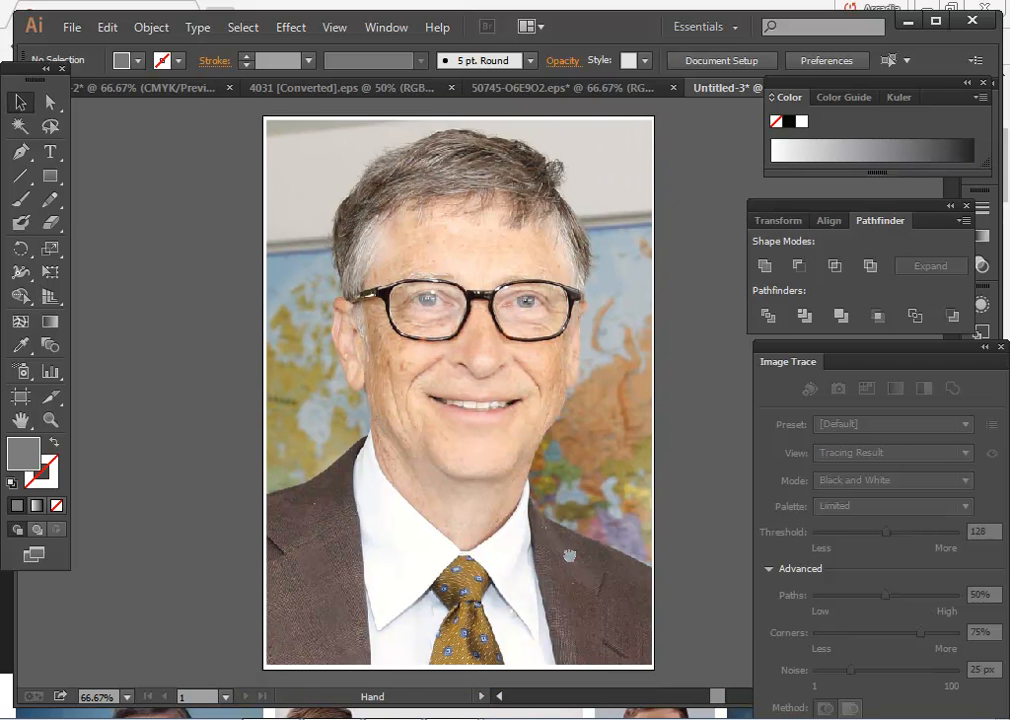
{"action": "left_click", "coordinate": [617, 550]}
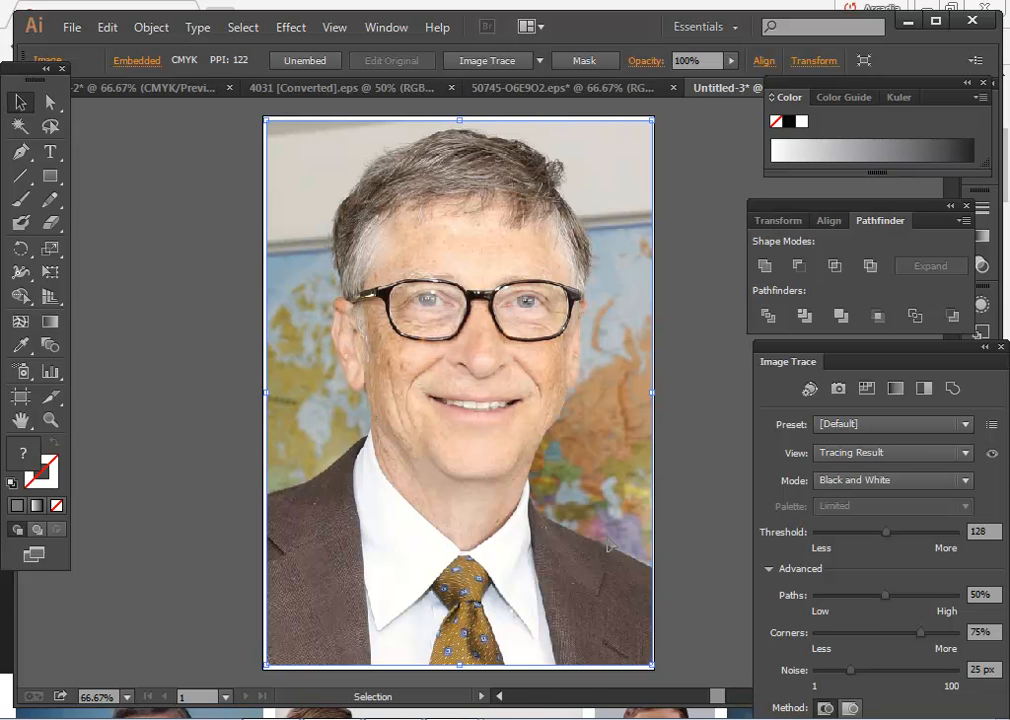
{"action": "left_click", "coordinate": [721, 532]}
{"action": "left_click", "coordinate": [642, 484]}
{"action": "left_click", "coordinate": [690, 508]}
{"action": "left_click", "coordinate": [627, 488]}
{"action": "left_click", "coordinate": [688, 543]}
{"action": "left_click", "coordinate": [617, 511]}
{"action": "left_click", "coordinate": [708, 410]}
Try tracing the photo with the 3 Colors preset, and undo the tracing.
{"action": "left_click", "coordinate": [628, 428]}
{"action": "left_click", "coordinate": [539, 61]}
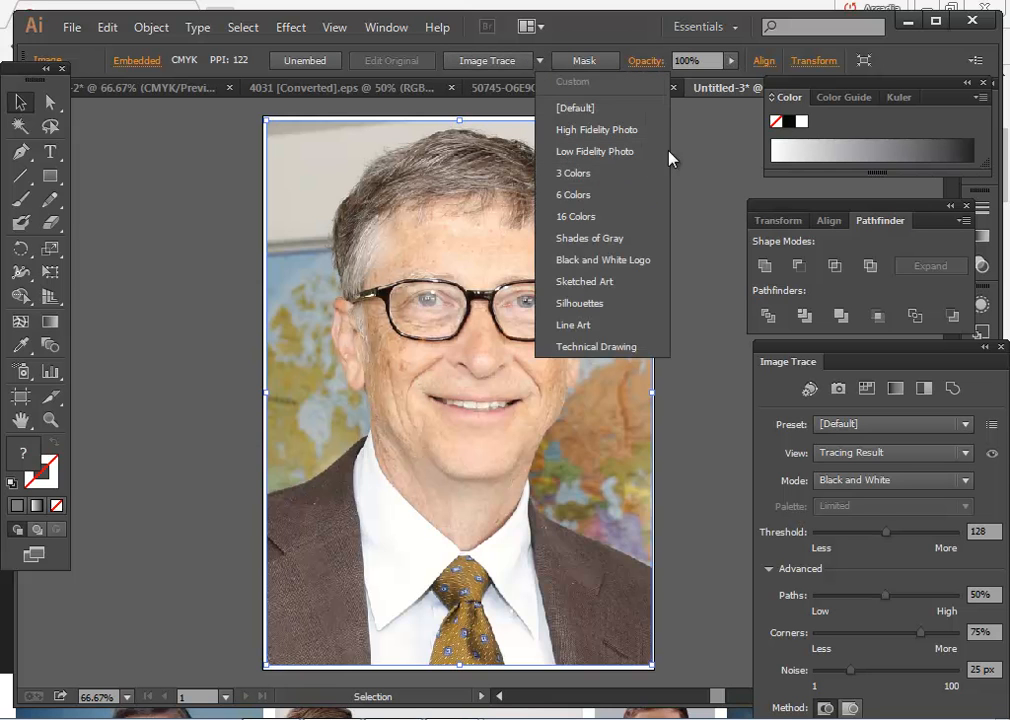
{"action": "left_click", "coordinate": [620, 192]}
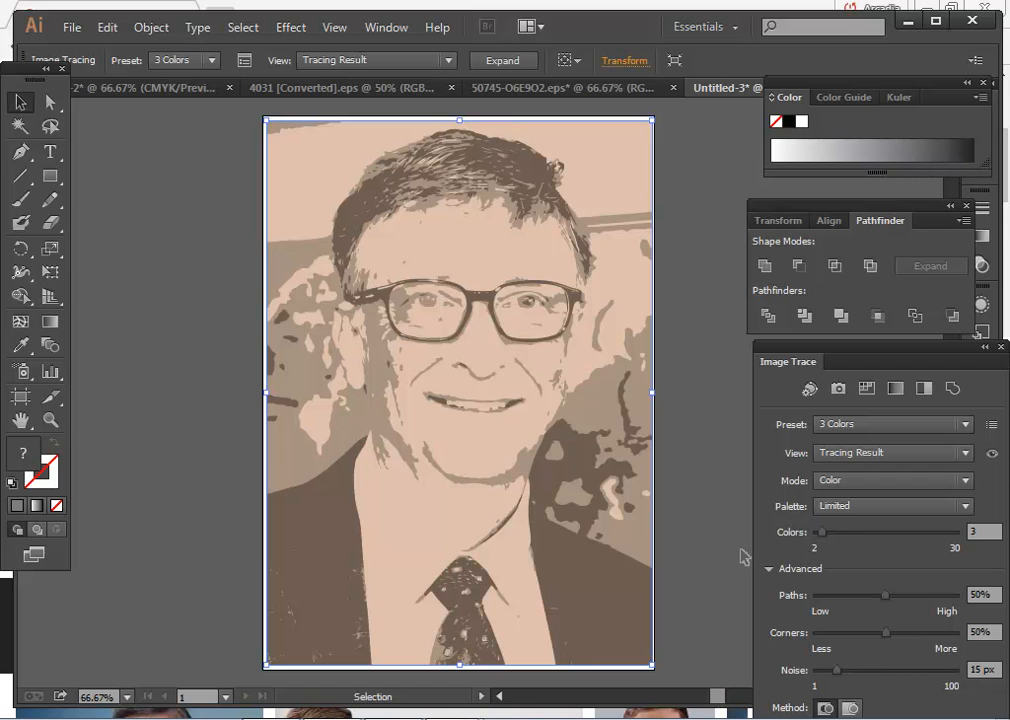
{"action": "key", "text": "ctrl+z"}
Trace the photo with the 16 Colors preset, and set the tracing's number of colors to 11.
{"action": "left_click", "coordinate": [540, 61]}
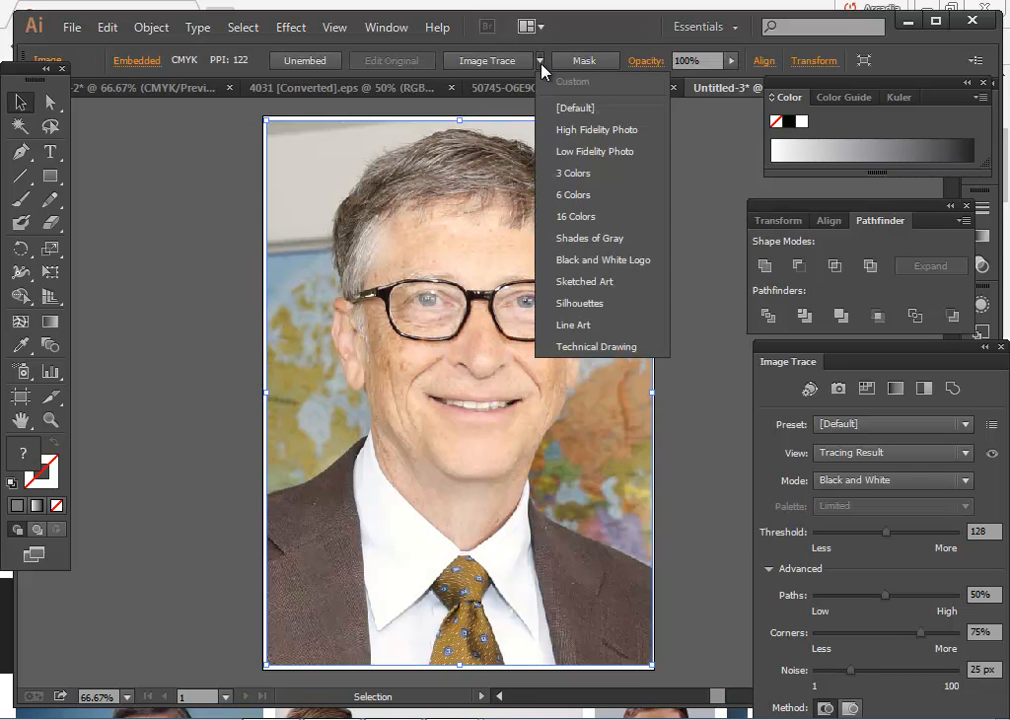
{"action": "left_click", "coordinate": [628, 216]}
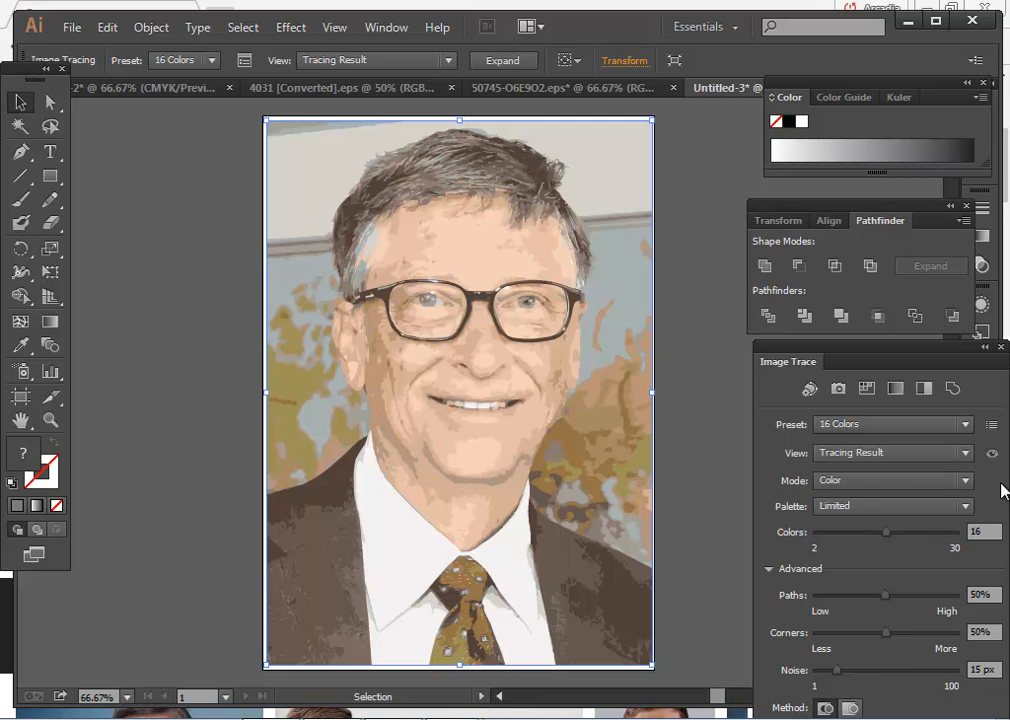
{"action": "left_click_drag", "start_coordinate": [886, 541], "coordinate": [863, 541]}
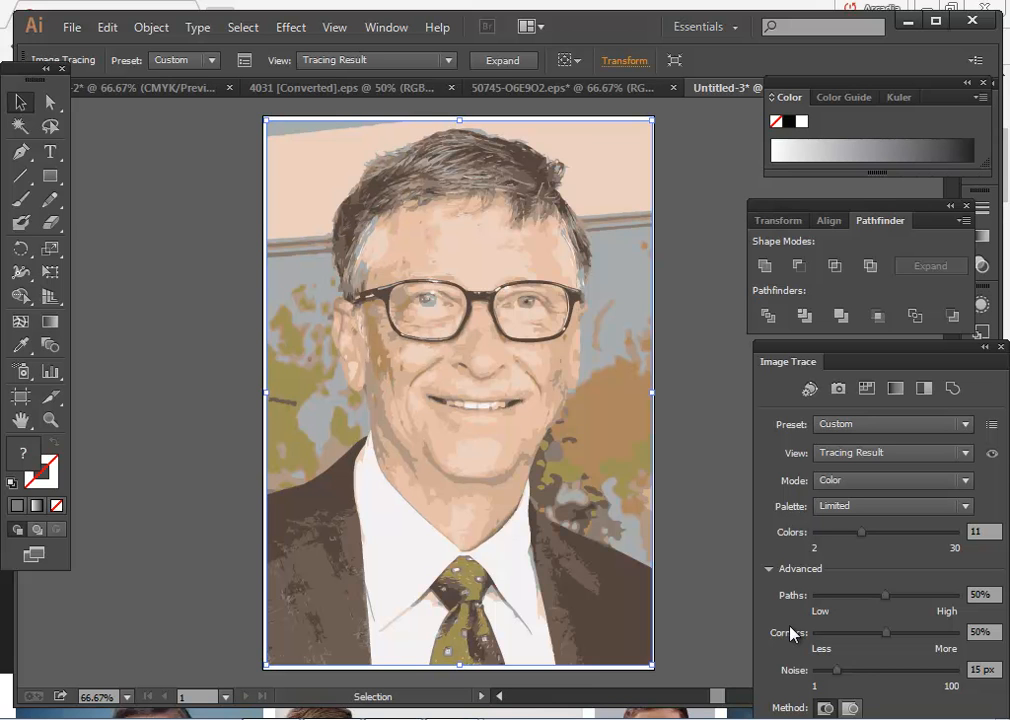
Browse the Bill Gates image results in the browser to compare backgrounds of other portrait photos.
{"action": "left_click", "coordinate": [106, 718]}
{"action": "scroll", "coordinate": [106, 552], "scroll_direction": "up", "scroll_amount": 4}
{"action": "scroll", "coordinate": [106, 552], "scroll_direction": "down", "scroll_amount": 9}
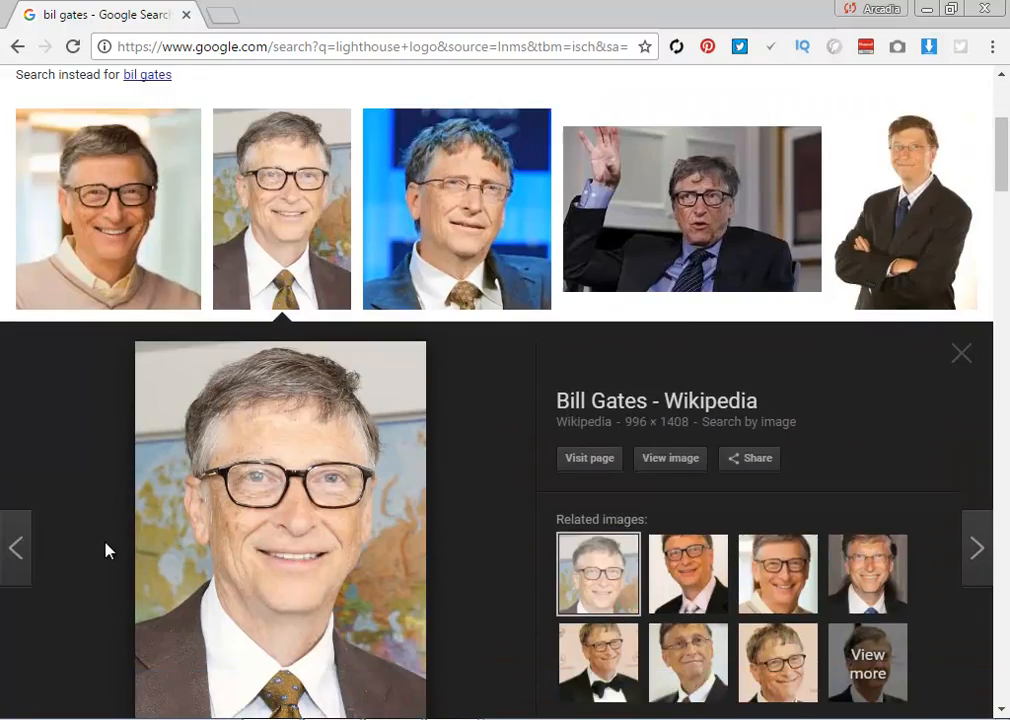
{"action": "scroll", "coordinate": [106, 552], "scroll_direction": "down", "scroll_amount": 1}
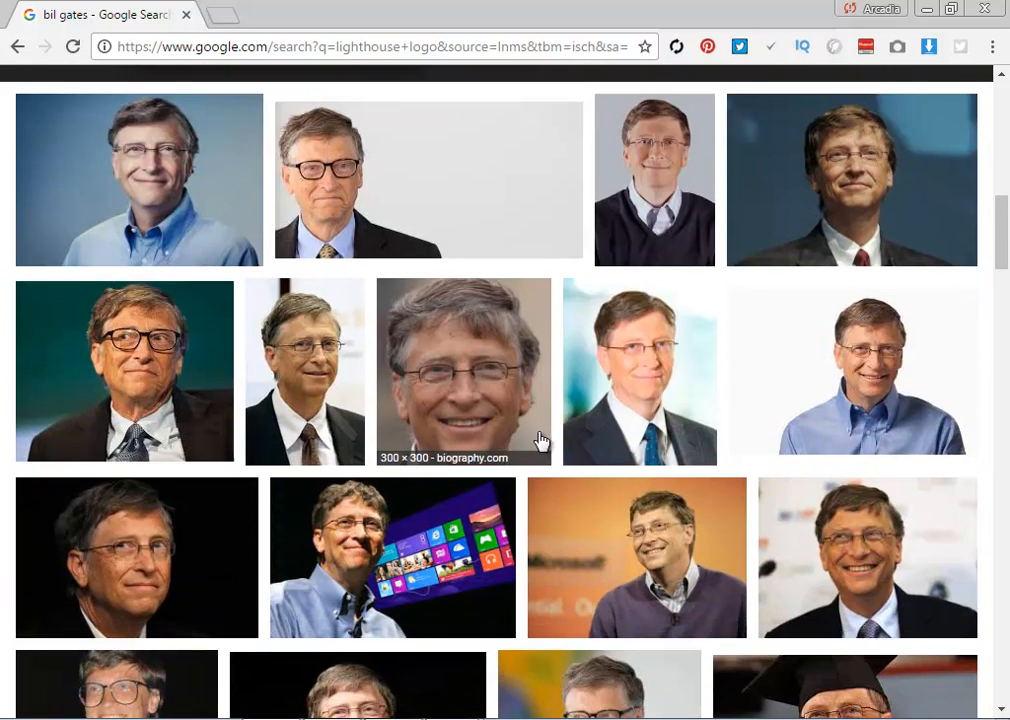
{"action": "scroll", "coordinate": [400, 570], "scroll_direction": "down", "scroll_amount": 2}
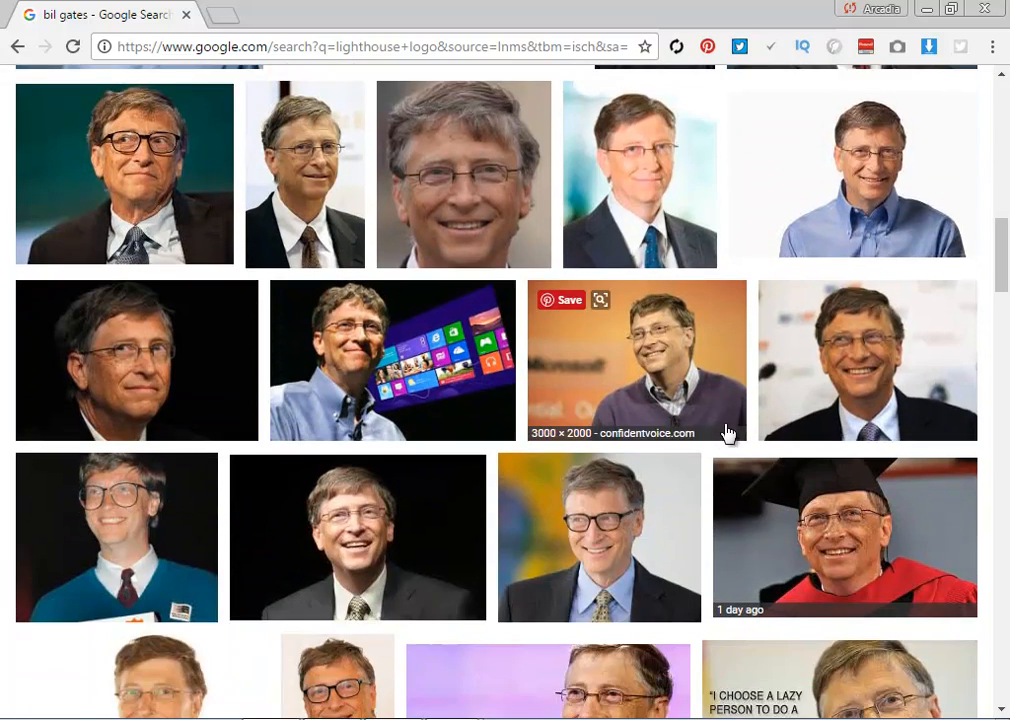
{"action": "scroll", "coordinate": [719, 435], "scroll_direction": "down", "scroll_amount": 2}
{"action": "scroll", "coordinate": [727, 480], "scroll_direction": "down", "scroll_amount": 2}
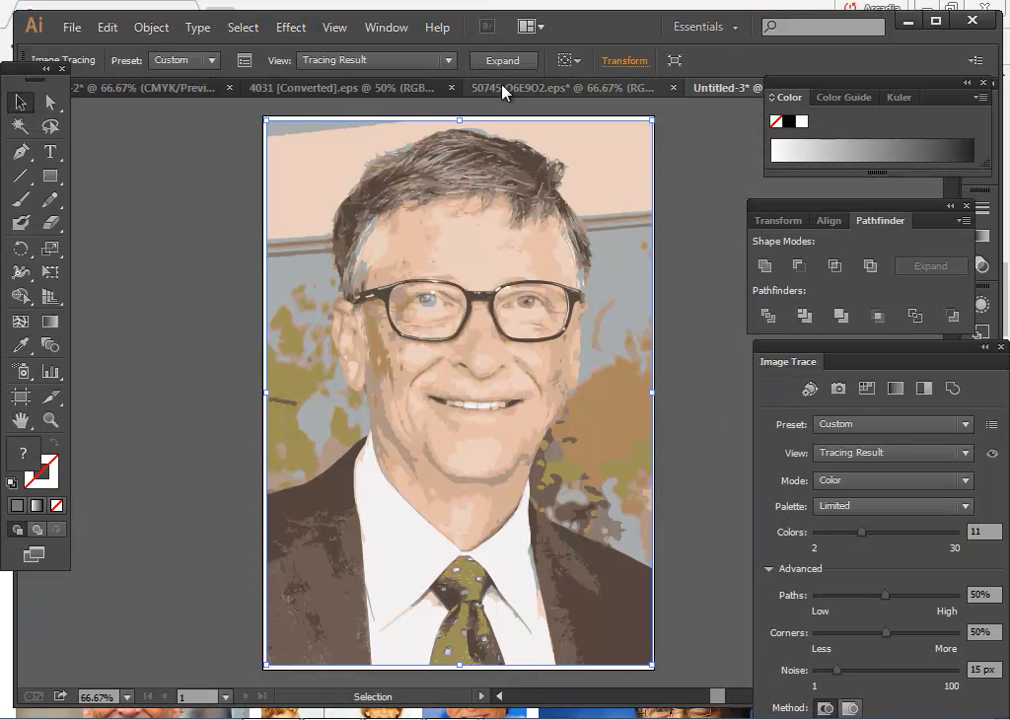
Expand the tracing in Illustrator into editable paths, ungroup them, and clear the selection.
{"action": "left_click", "coordinate": [527, 63]}
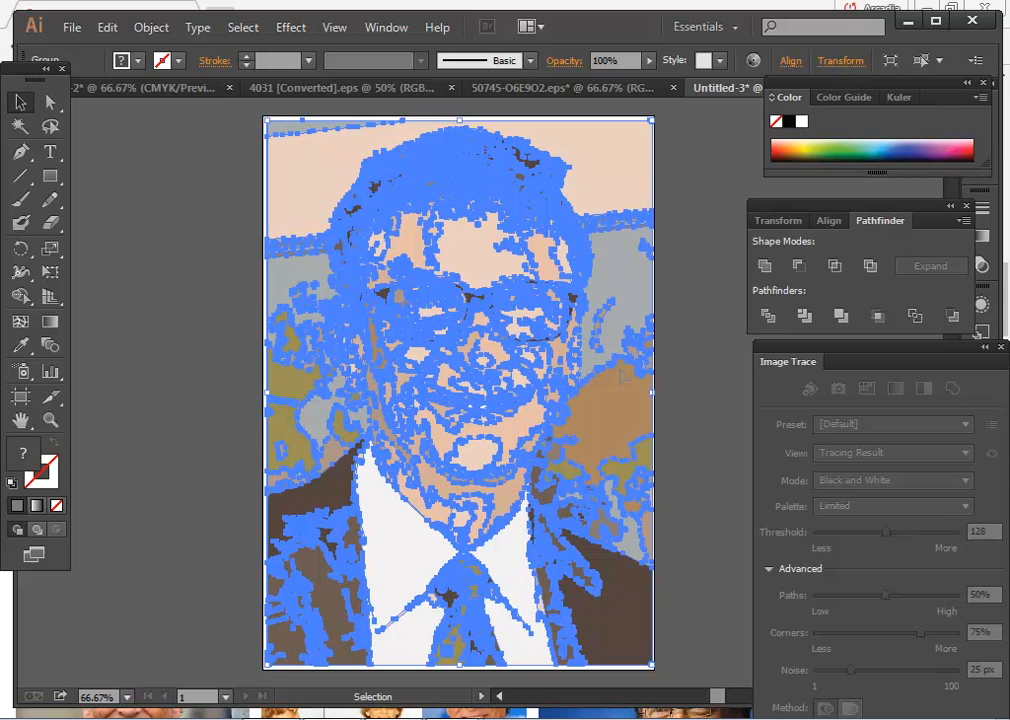
{"action": "right_click", "coordinate": [623, 374]}
{"action": "left_click", "coordinate": [715, 485]}
{"action": "left_click", "coordinate": [716, 590]}
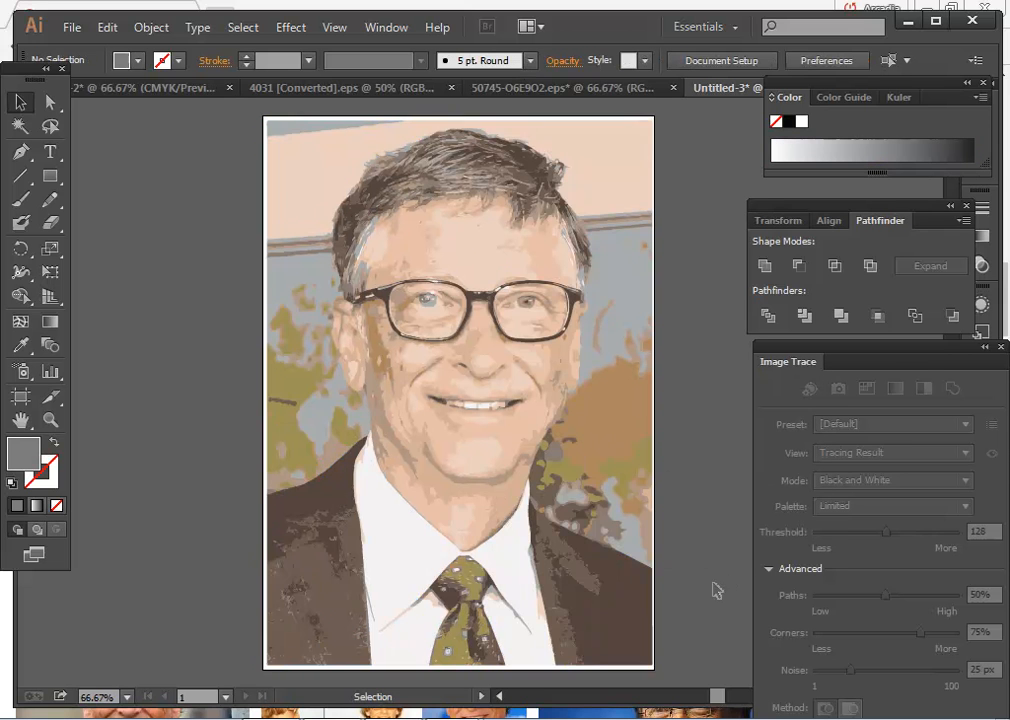
Delete the large brown shapes filling the suit jacket on both sides of the tie.
{"action": "scroll", "coordinate": [514, 501], "scroll_direction": "down", "scroll_amount": 2}
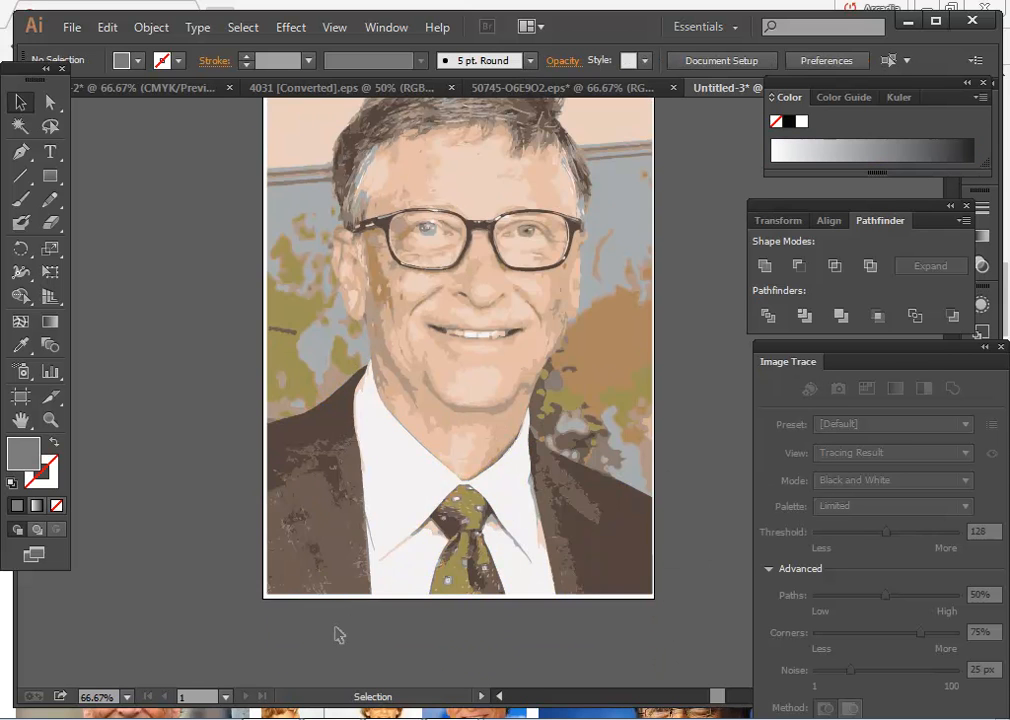
{"action": "left_click_drag", "start_coordinate": [228, 622], "coordinate": [579, 669]}
{"action": "key", "text": "Delete"}
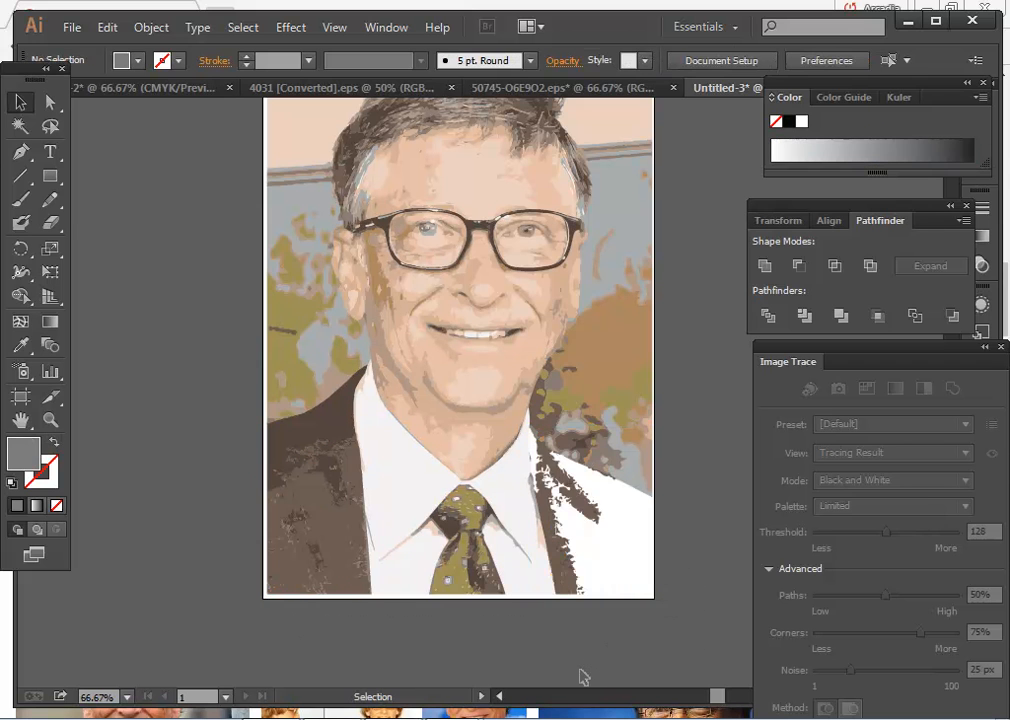
{"action": "left_click_drag", "start_coordinate": [237, 548], "coordinate": [313, 652]}
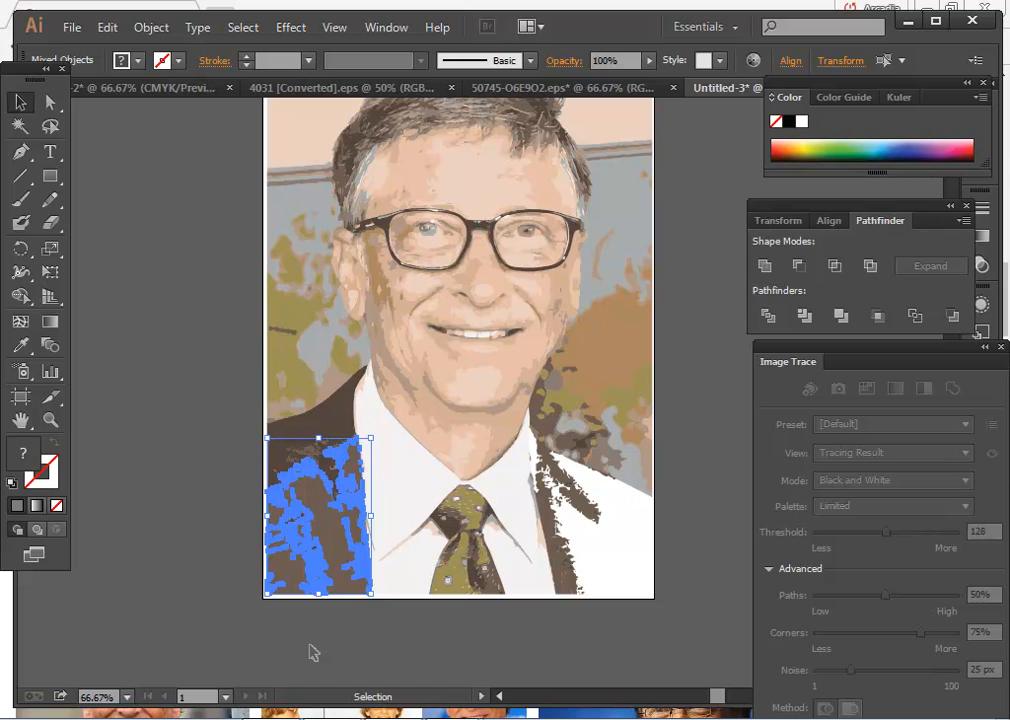
{"action": "key", "text": "Delete"}
Delete the large wall and map background shapes above and on both sides of the head.
{"action": "scroll", "coordinate": [400, 300], "scroll_direction": "up", "scroll_amount": 2}
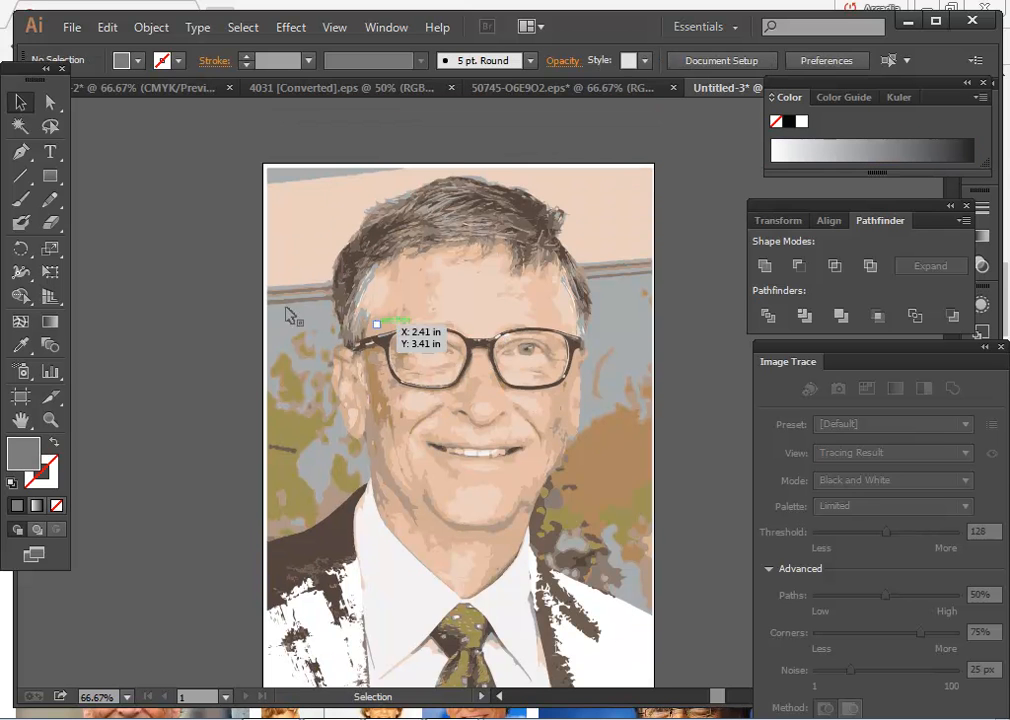
{"action": "left_click_drag", "start_coordinate": [229, 133], "coordinate": [293, 231]}
{"action": "key", "text": "Delete"}
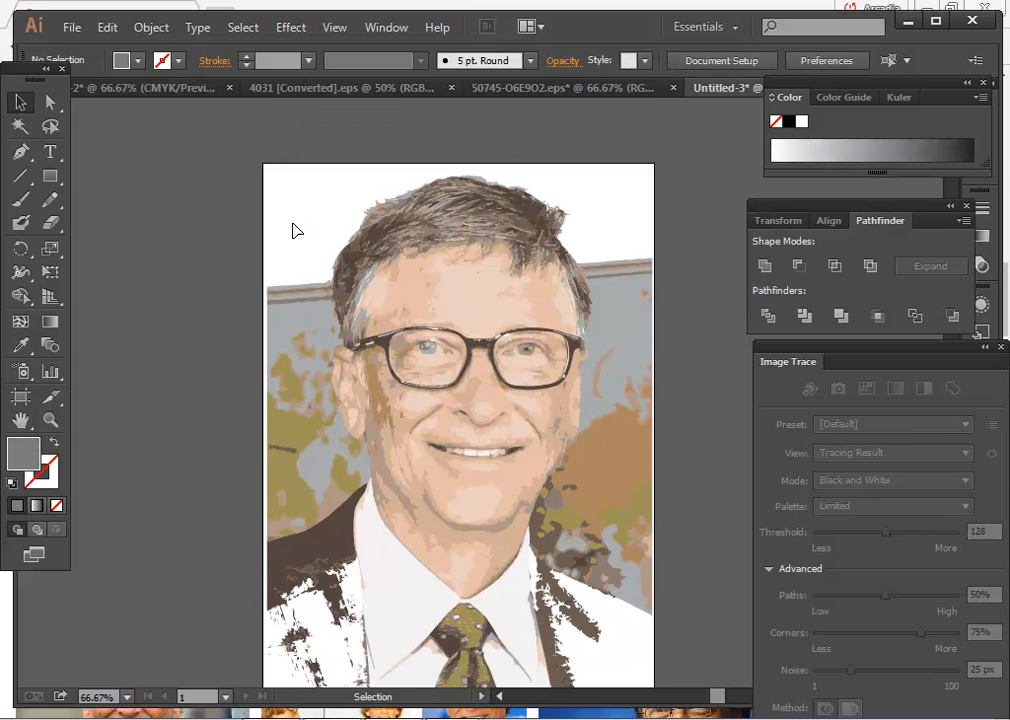
{"action": "left_click_drag", "start_coordinate": [234, 365], "coordinate": [296, 442]}
{"action": "key", "text": "Delete"}
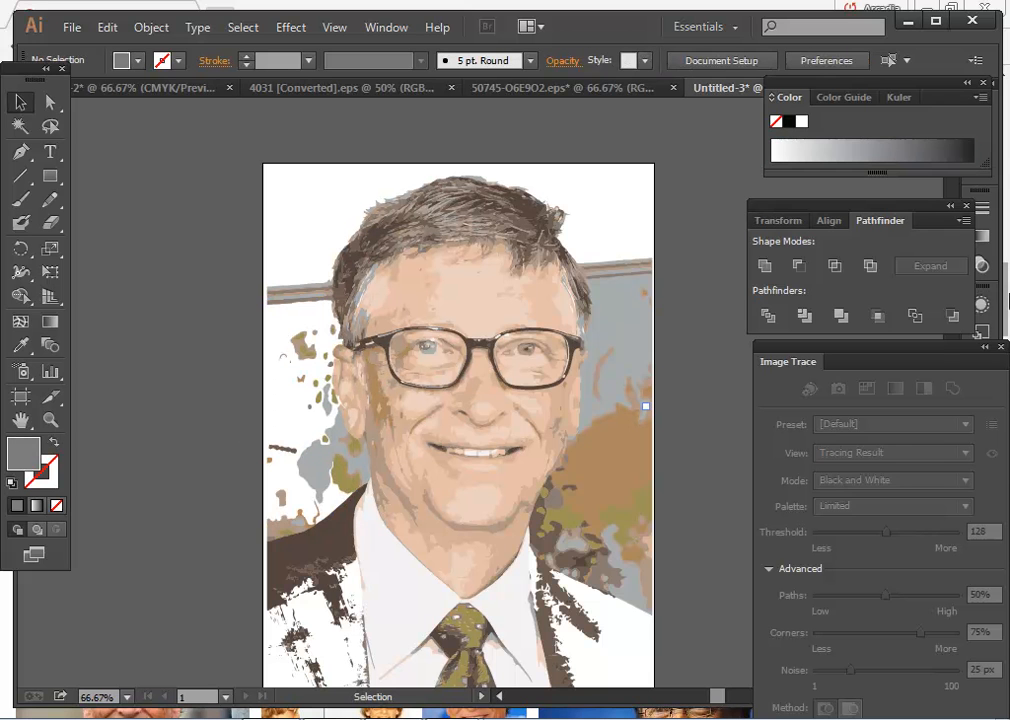
{"action": "left_click_drag", "start_coordinate": [700, 270], "coordinate": [575, 470]}
{"action": "key", "text": "Delete"}
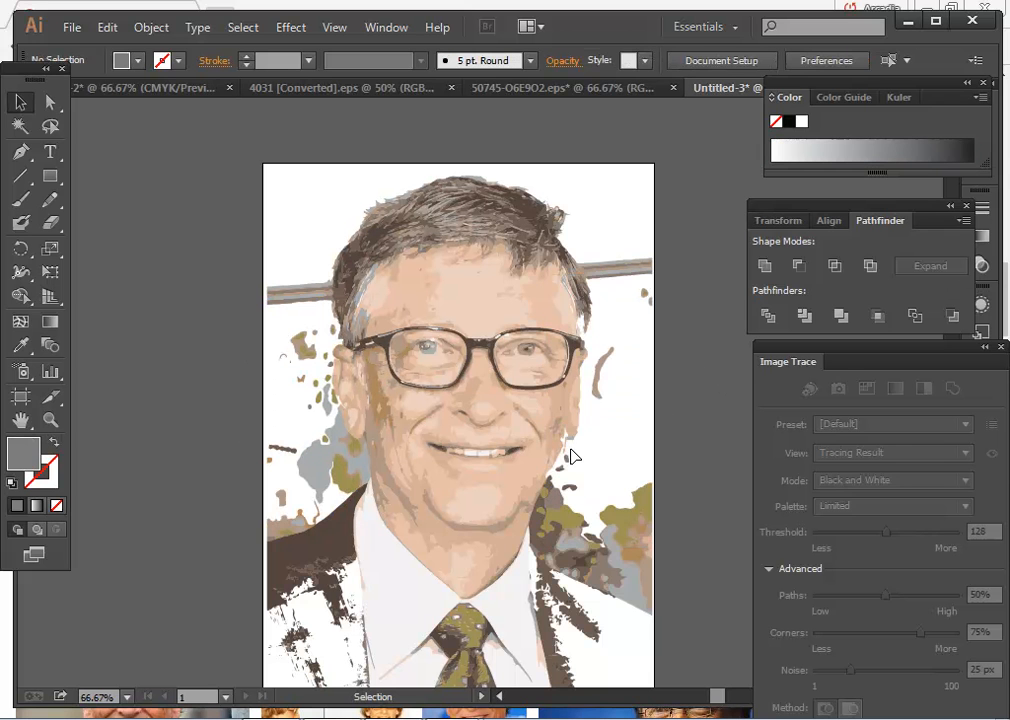
Inspect individual vector shapes on the forehead, face and hair, and examine the face up close at 150% zoom.
{"action": "left_click", "coordinate": [469, 304]}
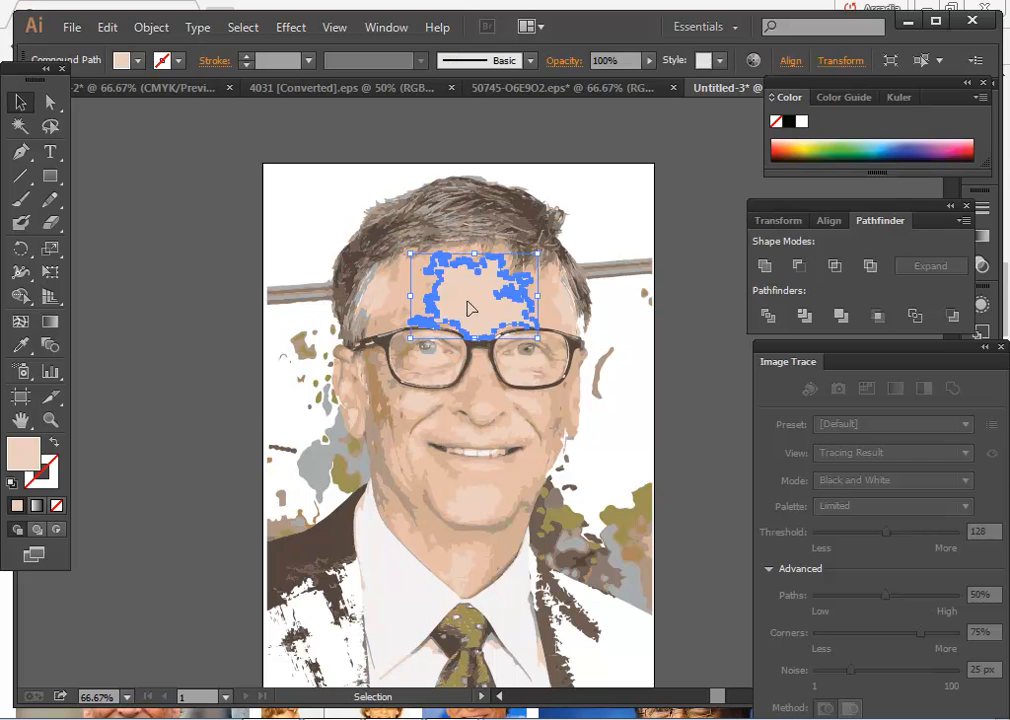
{"action": "left_click", "coordinate": [518, 410]}
{"action": "left_click", "coordinate": [737, 462]}
{"action": "left_click", "coordinate": [428, 208]}
{"action": "left_click", "coordinate": [688, 406]}
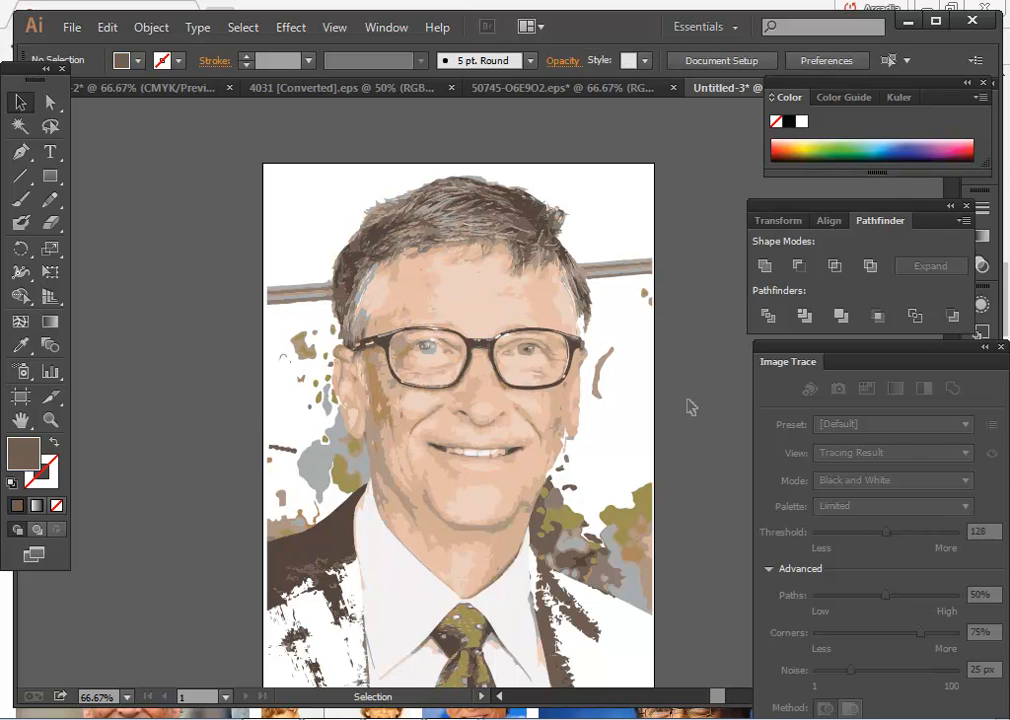
{"action": "left_click", "coordinate": [50, 420]}
{"action": "left_click", "coordinate": [462, 401]}
{"action": "left_click", "coordinate": [465, 405]}
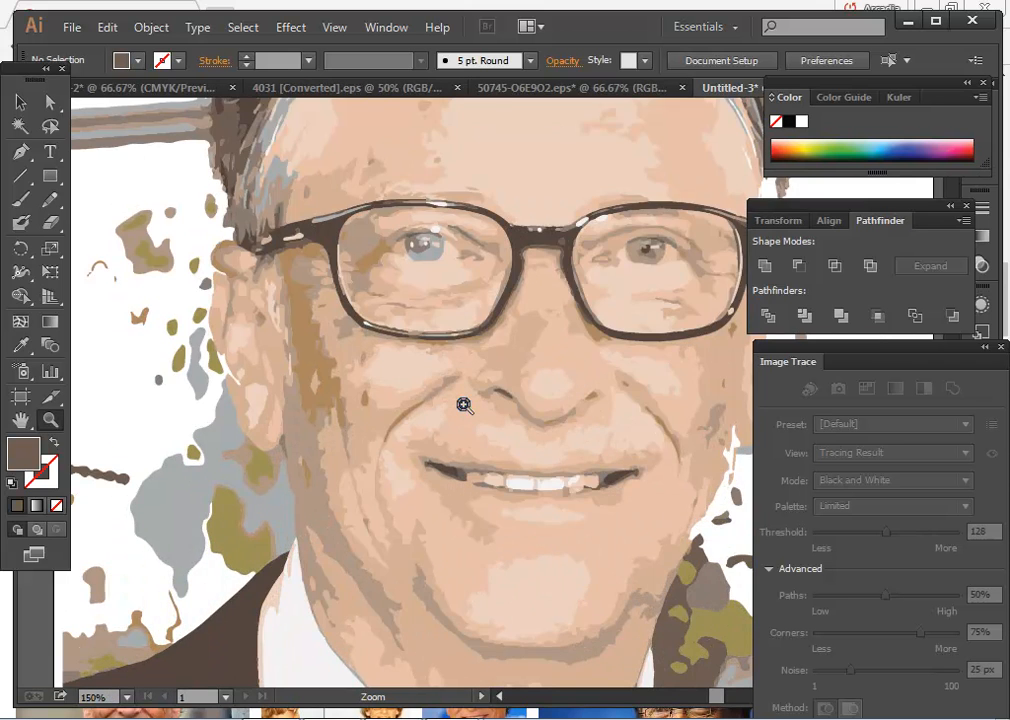
Examine the traced eye, cheek and teeth shapes up close at 800% zoom.
{"action": "left_click", "coordinate": [464, 404]}
{"action": "left_click", "coordinate": [485, 340]}
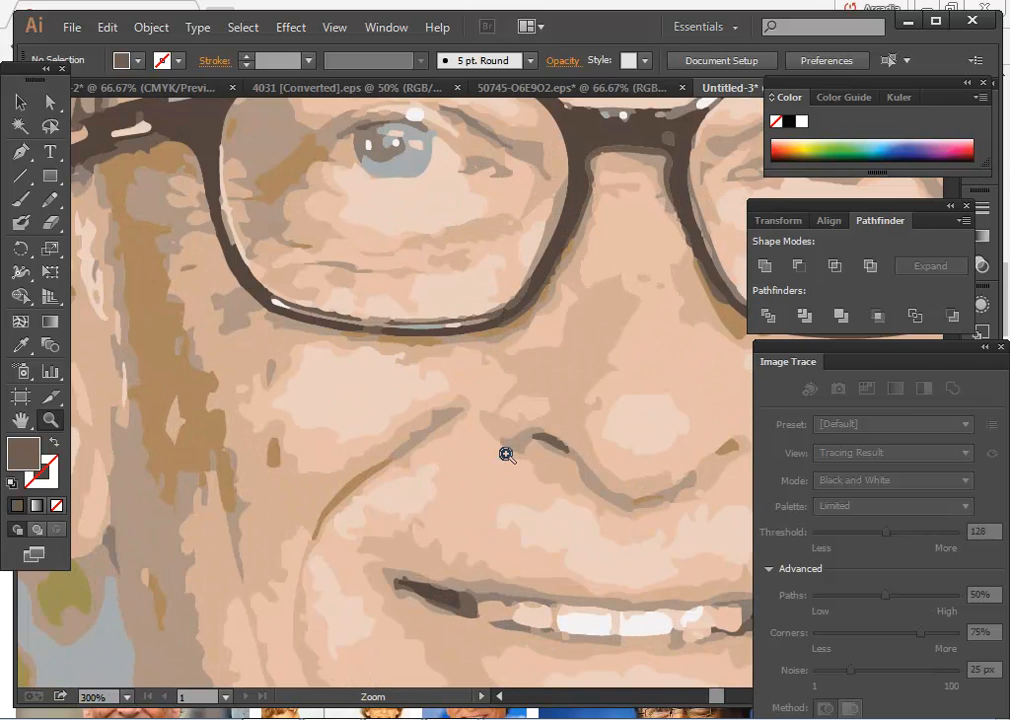
{"action": "left_click", "coordinate": [507, 455]}
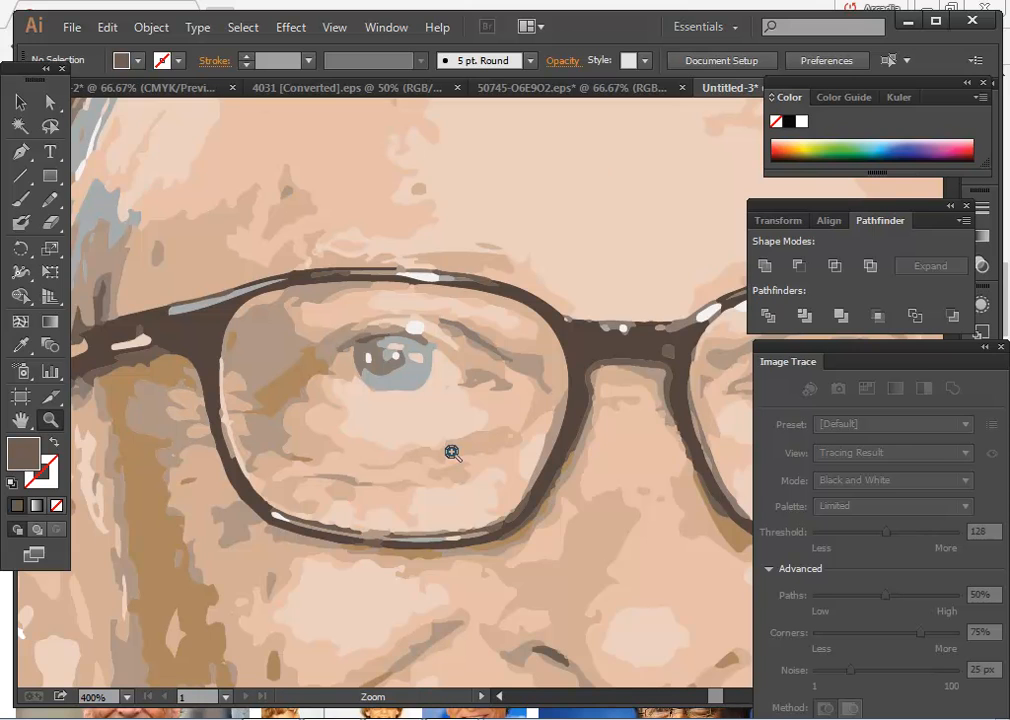
{"action": "left_click", "coordinate": [452, 453]}
{"action": "left_click", "coordinate": [465, 371]}
{"action": "left_click", "coordinate": [465, 370]}
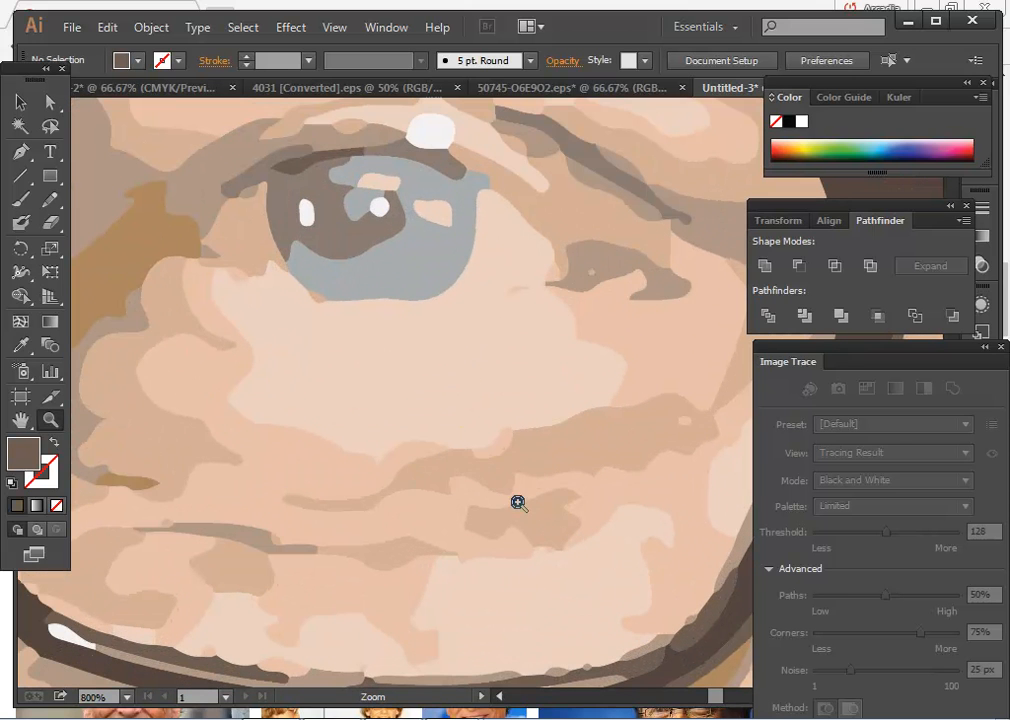
{"action": "key", "text": "space"}
{"action": "left_click_drag", "start_coordinate": [419, 562], "coordinate": [522, 397]}
{"action": "left_click_drag", "start_coordinate": [533, 475], "coordinate": [2, 290]}
{"action": "left_click_drag", "start_coordinate": [742, 504], "coordinate": [415, 325]}
{"action": "left_click_drag", "start_coordinate": [130, 473], "coordinate": [761, 402]}
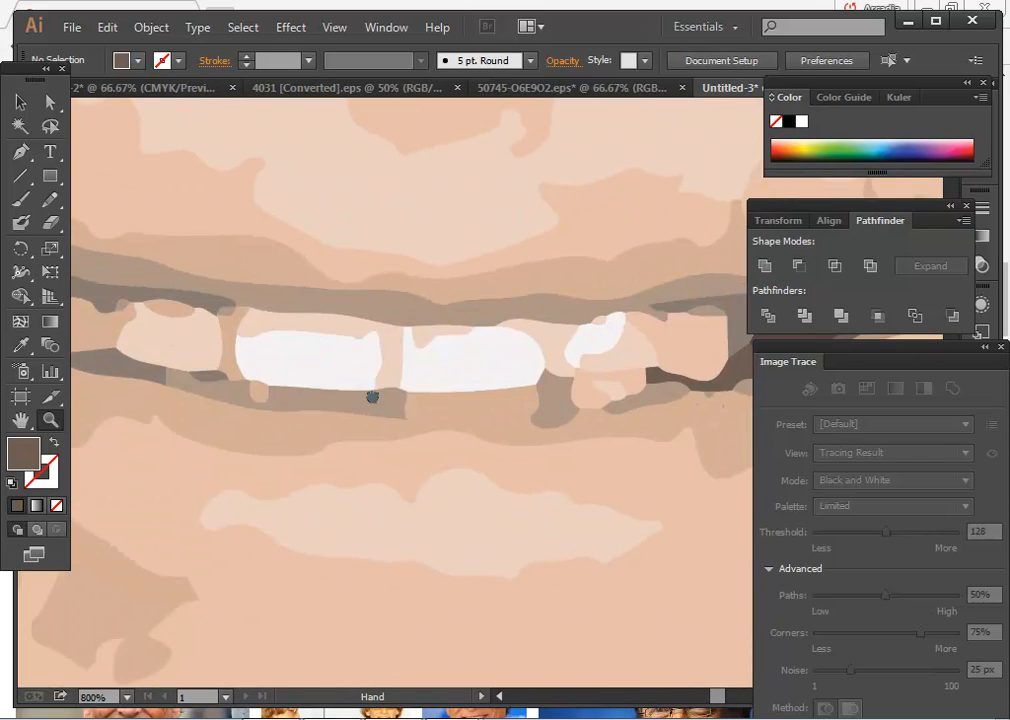
{"action": "left_click_drag", "start_coordinate": [372, 396], "coordinate": [363, 392]}
{"action": "left_click_drag", "start_coordinate": [586, 397], "coordinate": [381, 298]}
Delete the beige shapes around the front teeth and the tan shape surrounding the mouth.
{"action": "left_click", "coordinate": [50, 101]}
{"action": "left_click", "coordinate": [411, 292]}
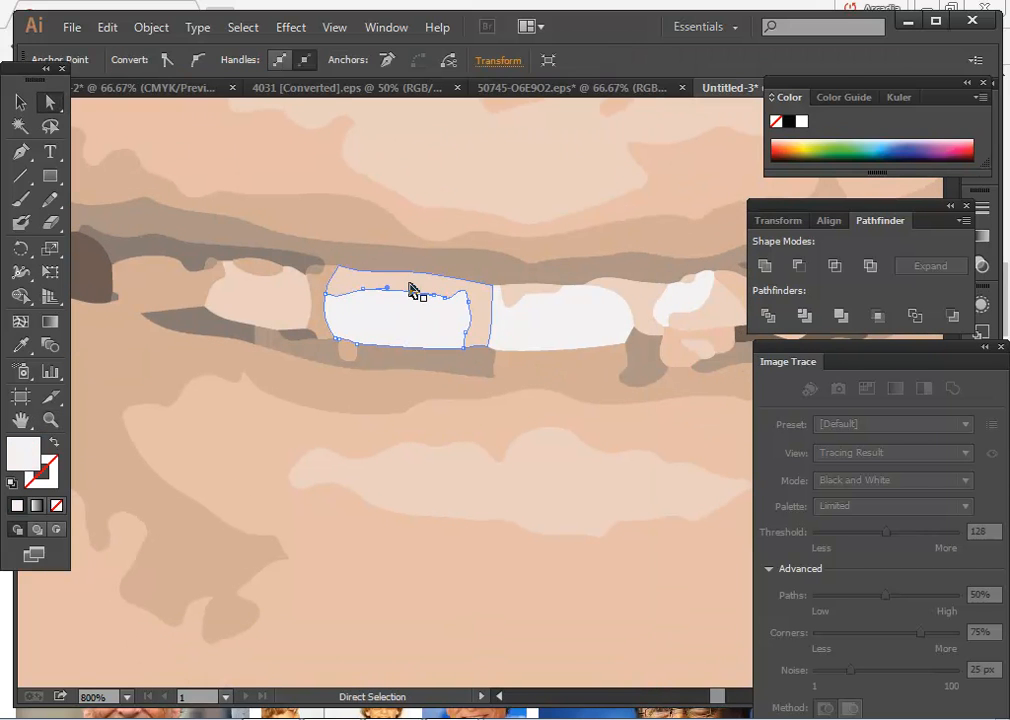
{"action": "left_click", "coordinate": [411, 290]}
{"action": "key", "text": "Delete"}
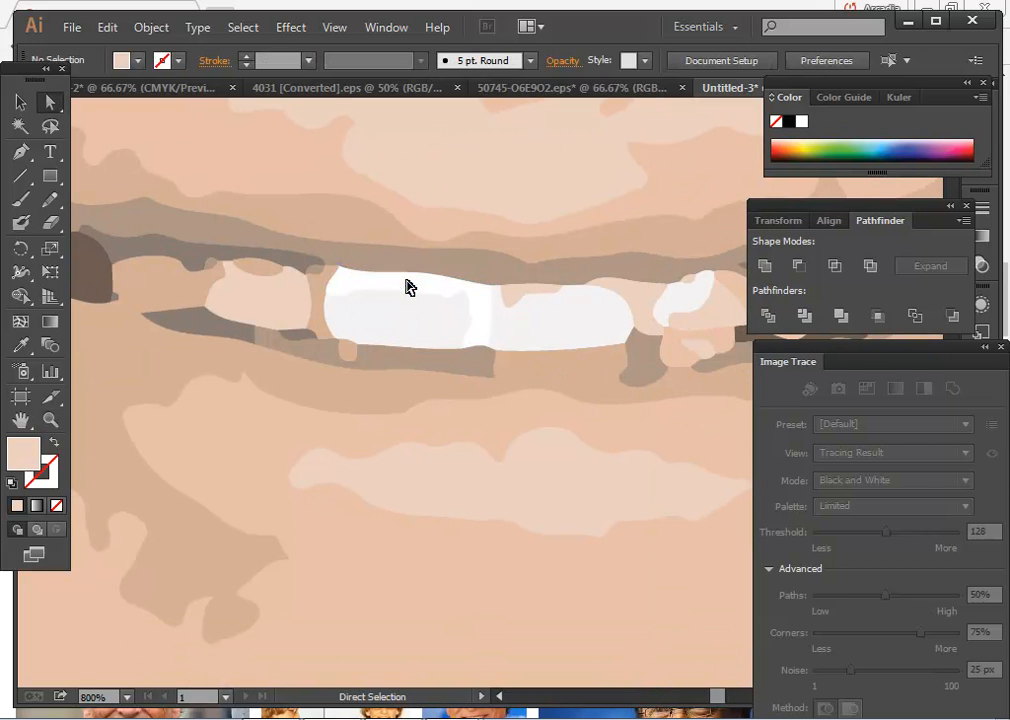
{"action": "left_click", "coordinate": [529, 293]}
{"action": "left_click", "coordinate": [645, 305]}
{"action": "key", "text": "Delete"}
{"action": "left_click", "coordinate": [515, 294]}
{"action": "key", "text": "Delete"}
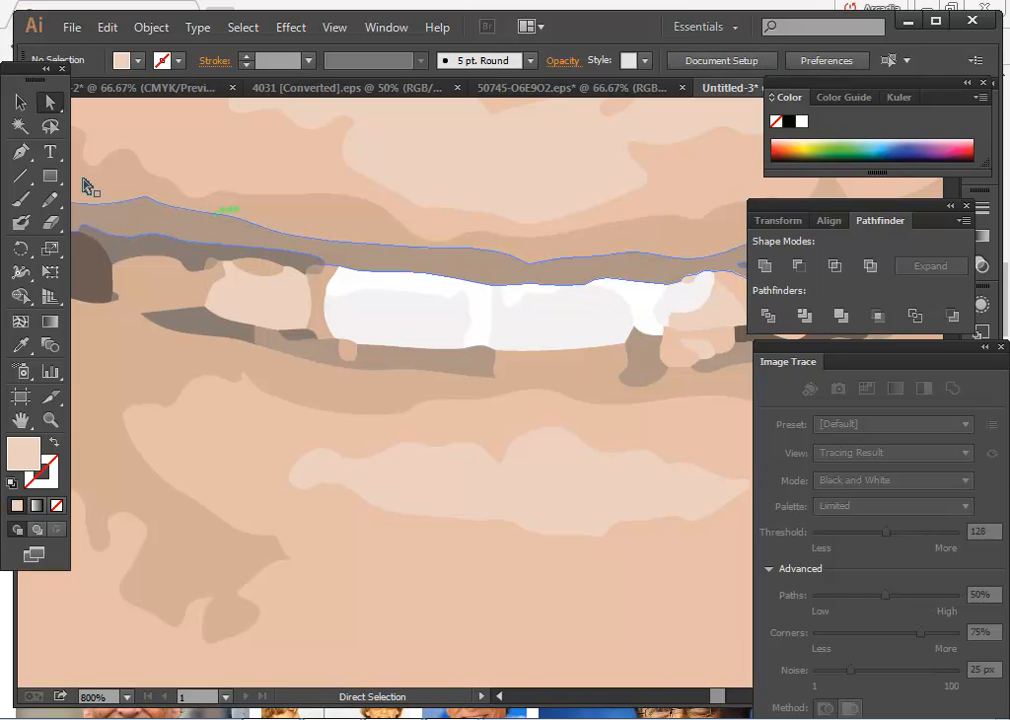
{"action": "left_click", "coordinate": [200, 288]}
{"action": "key", "text": "Delete"}
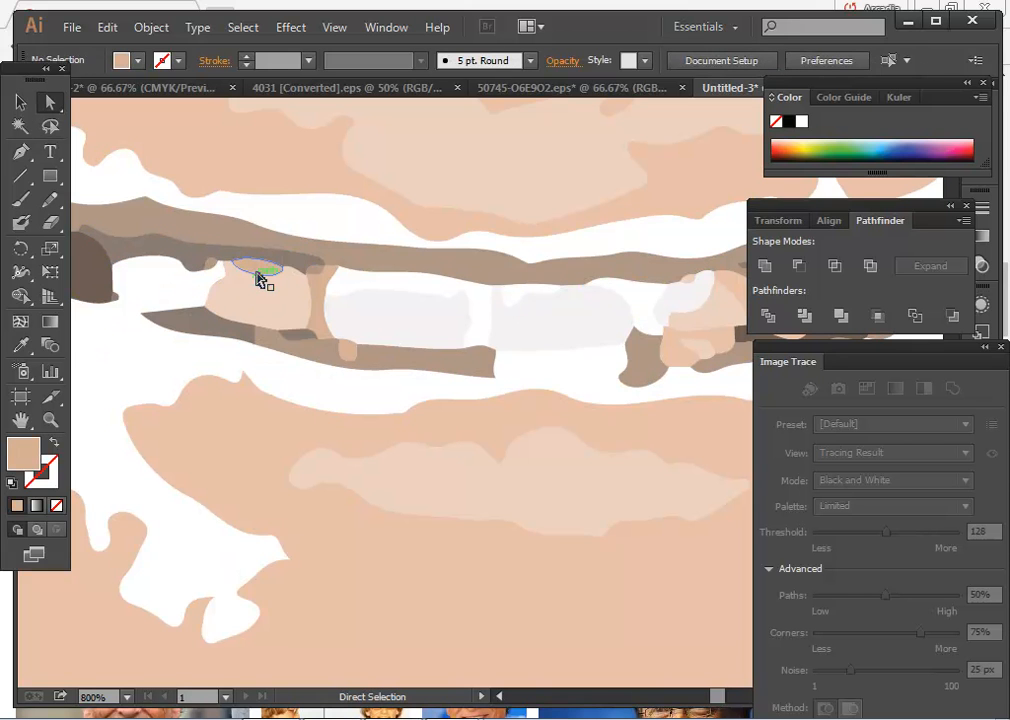
Select all of the traced portrait artwork on the artboard and delete it.
{"action": "scroll", "coordinate": [300, 298], "scroll_direction": "down", "scroll_amount": 10, "text": "alt"}
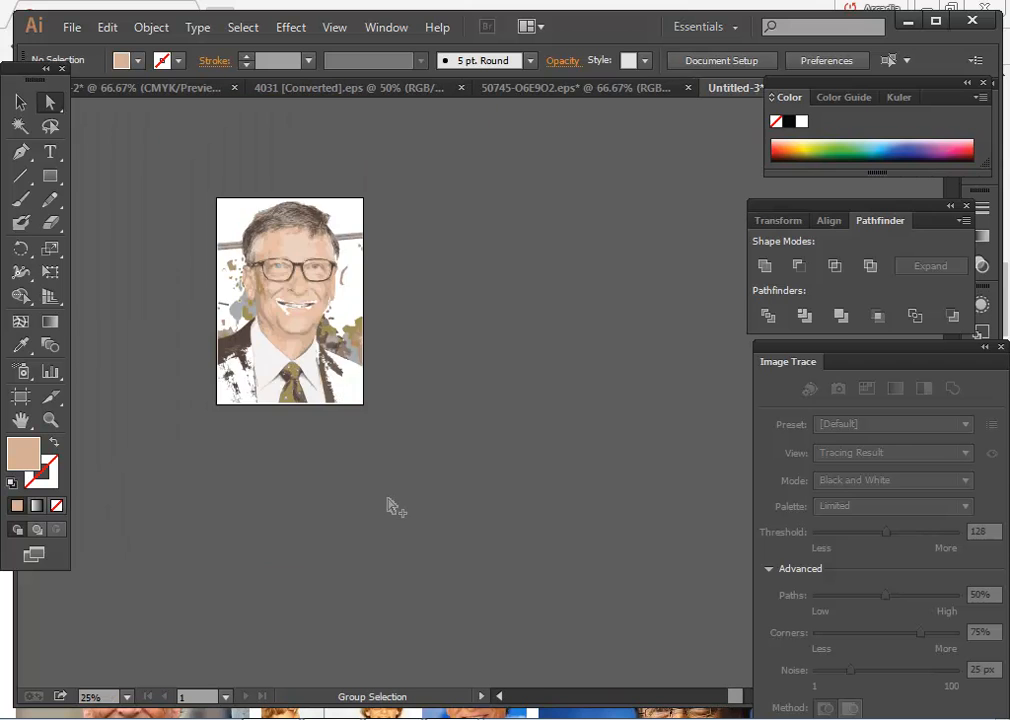
{"action": "scroll", "coordinate": [390, 495], "scroll_direction": "up", "scroll_amount": 1, "text": "alt"}
{"action": "left_click_drag", "start_coordinate": [250, 212], "coordinate": [521, 410]}
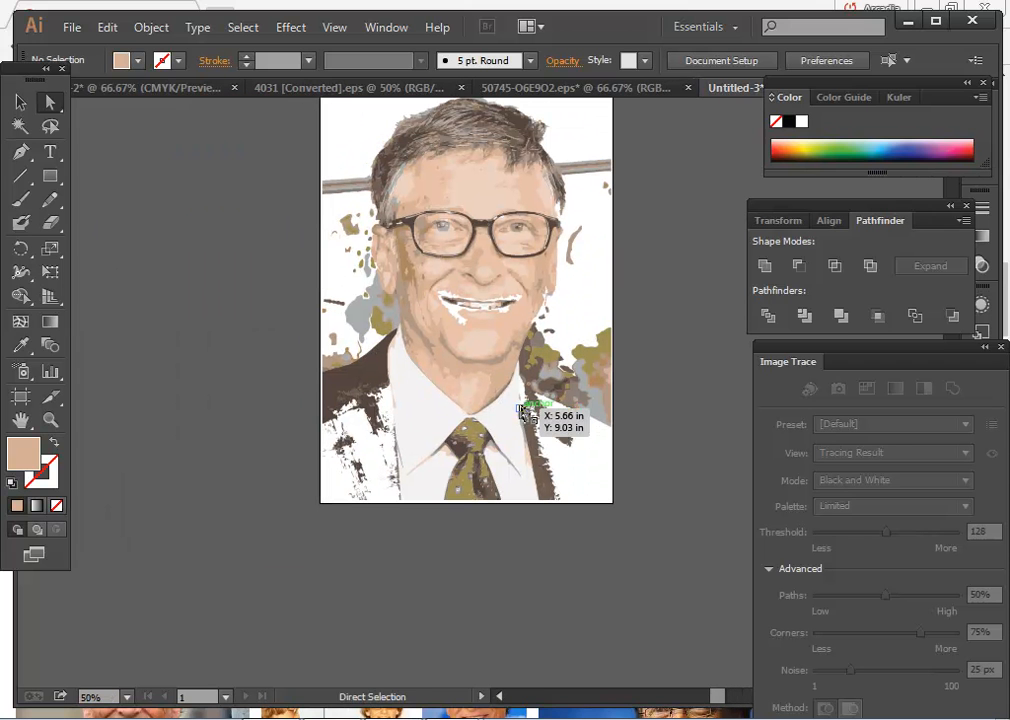
{"action": "left_click", "coordinate": [448, 300]}
{"action": "left_click", "coordinate": [20, 101]}
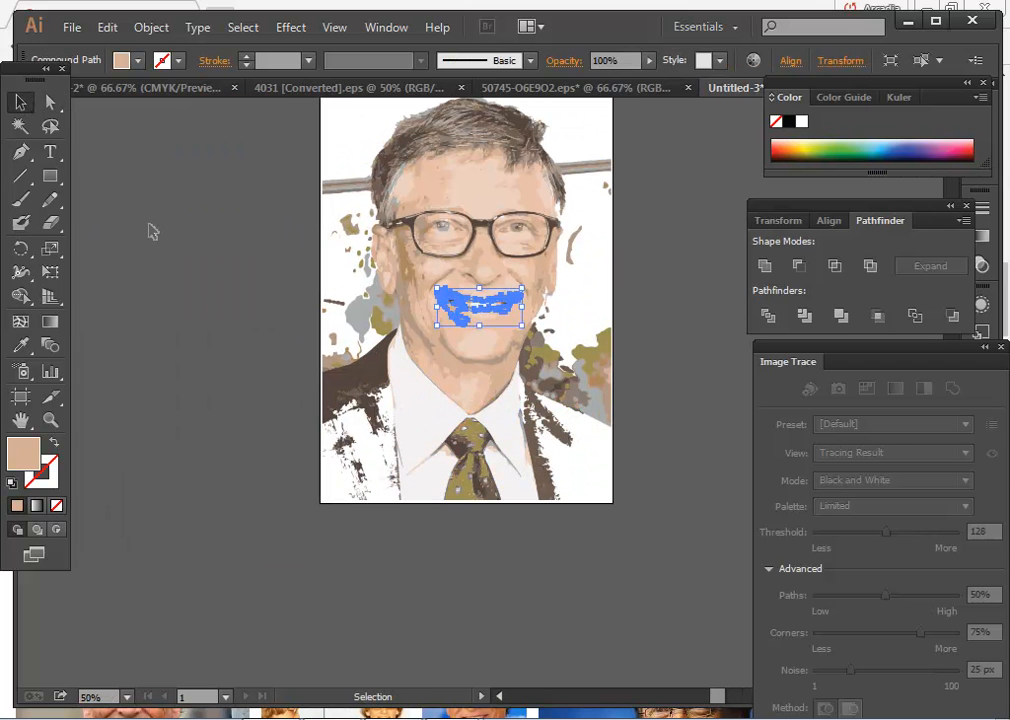
{"action": "left_click", "coordinate": [154, 230]}
{"action": "scroll", "coordinate": [444, 633], "scroll_direction": "up", "scroll_amount": 3}
{"action": "mouse_move", "coordinate": [278, 204]}
{"action": "left_mouse_down"}
{"action": "mouse_move", "coordinate": [654, 605]}
{"action": "mouse_move", "coordinate": [672, 660]}
{"action": "left_mouse_up"}
{"action": "key", "text": "Delete"}
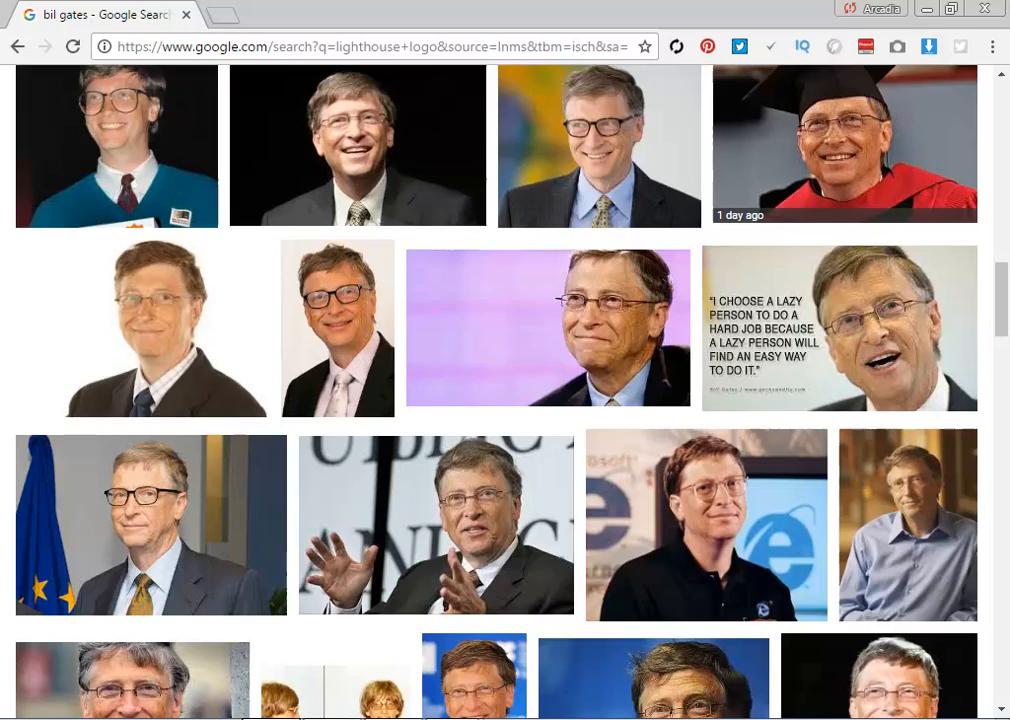
Browse back to the beginning of the image search results and close the browser window.
{"action": "scroll", "coordinate": [392, 647], "scroll_direction": "down", "scroll_amount": 10}
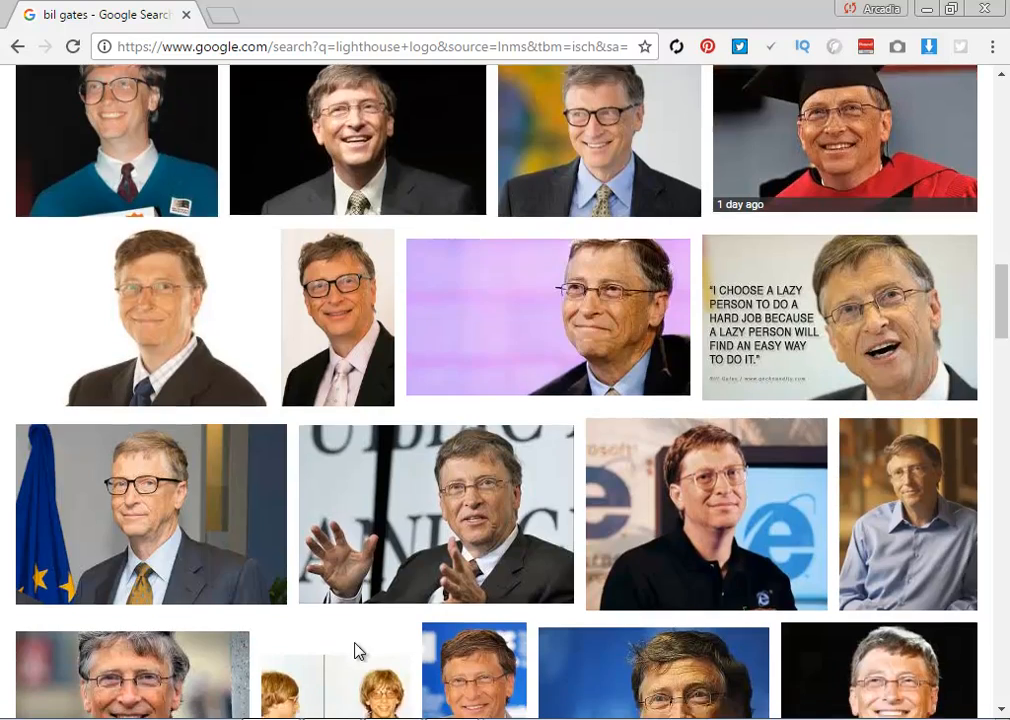
{"action": "scroll", "coordinate": [405, 632], "scroll_direction": "up", "scroll_amount": 10}
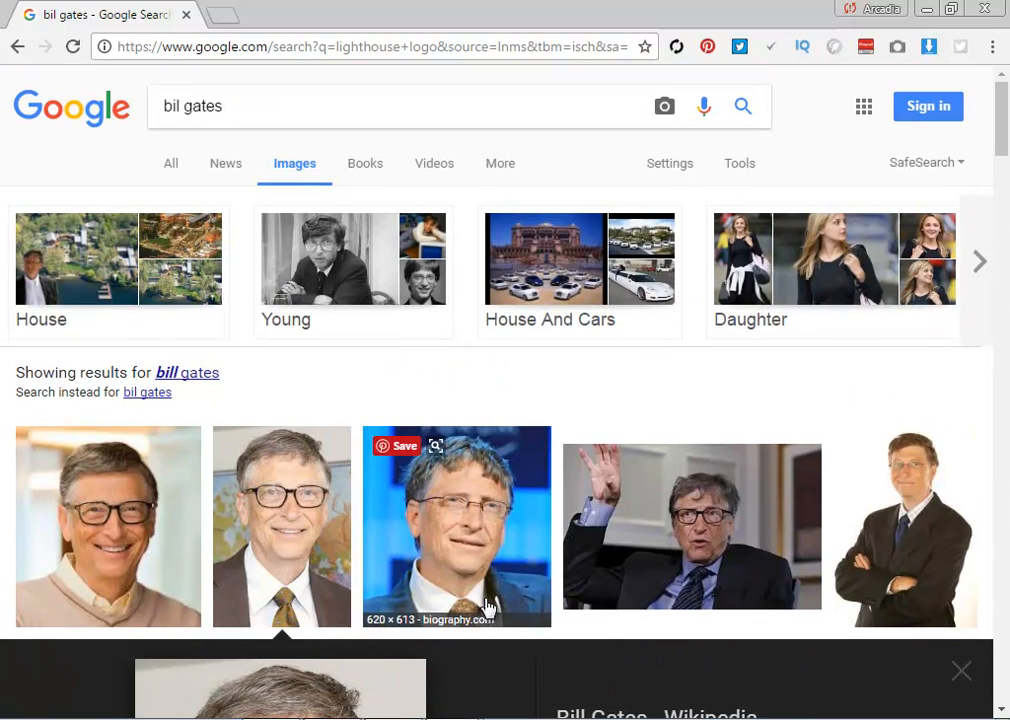
{"action": "left_click_drag", "start_coordinate": [252, 120], "coordinate": [100, 118]}
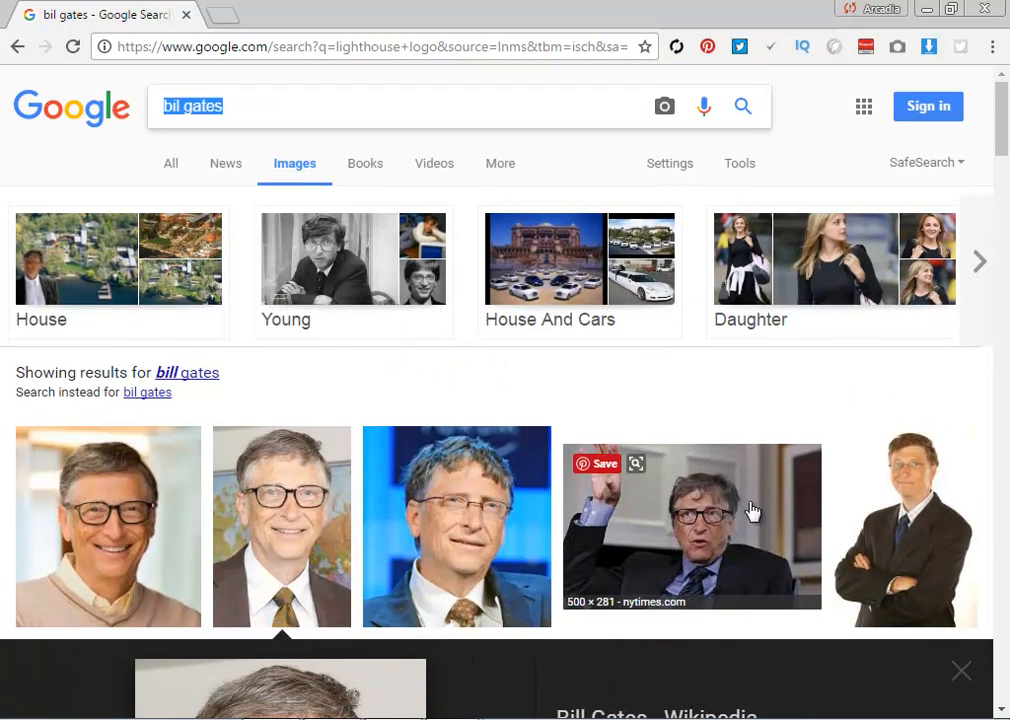
{"action": "left_click", "coordinate": [983, 10]}
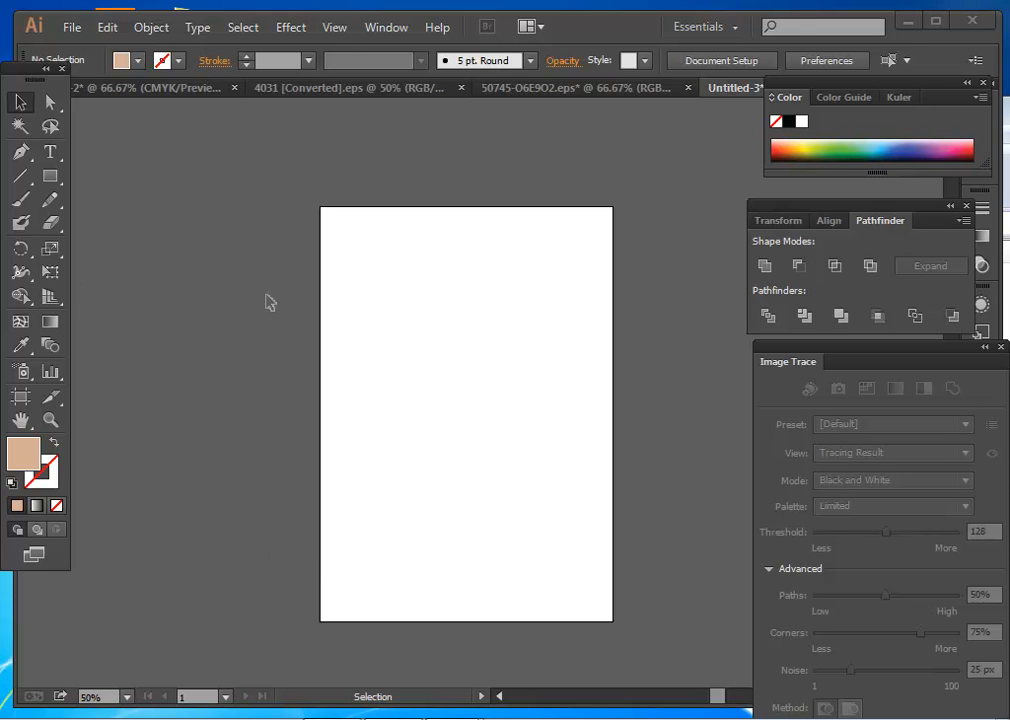
{"action": "left_click", "coordinate": [47, 180]}
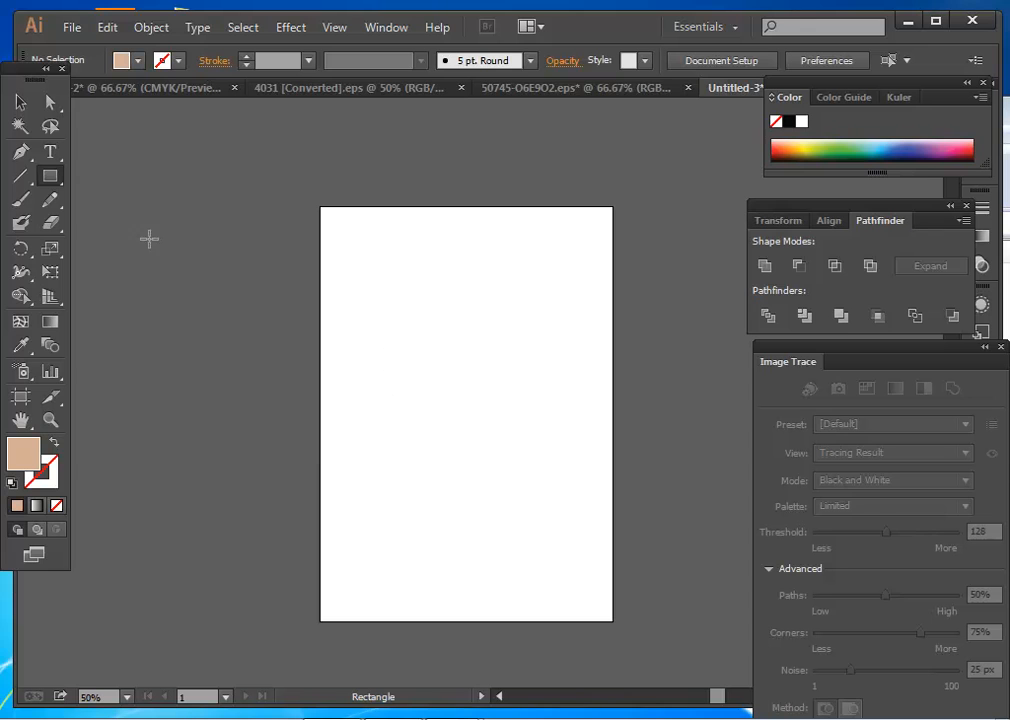
{"action": "left_click_drag", "start_coordinate": [54, 179], "coordinate": [133, 180]}
{"action": "left_click_drag", "start_coordinate": [372, 310], "coordinate": [560, 482]}
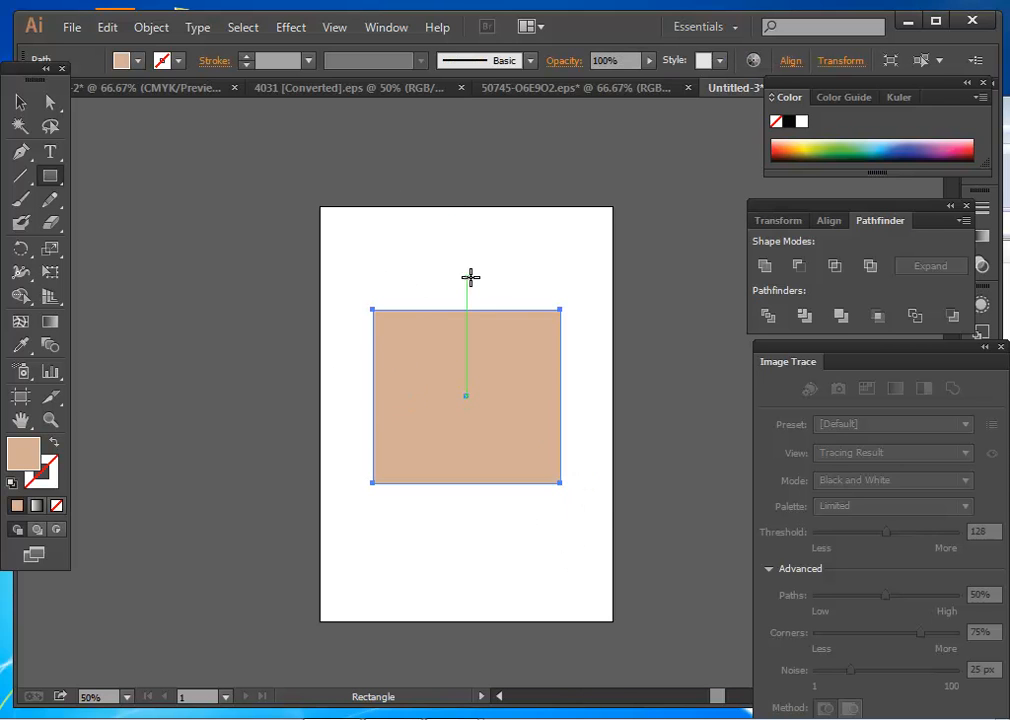
{"action": "key", "text": "ctrl+z"}
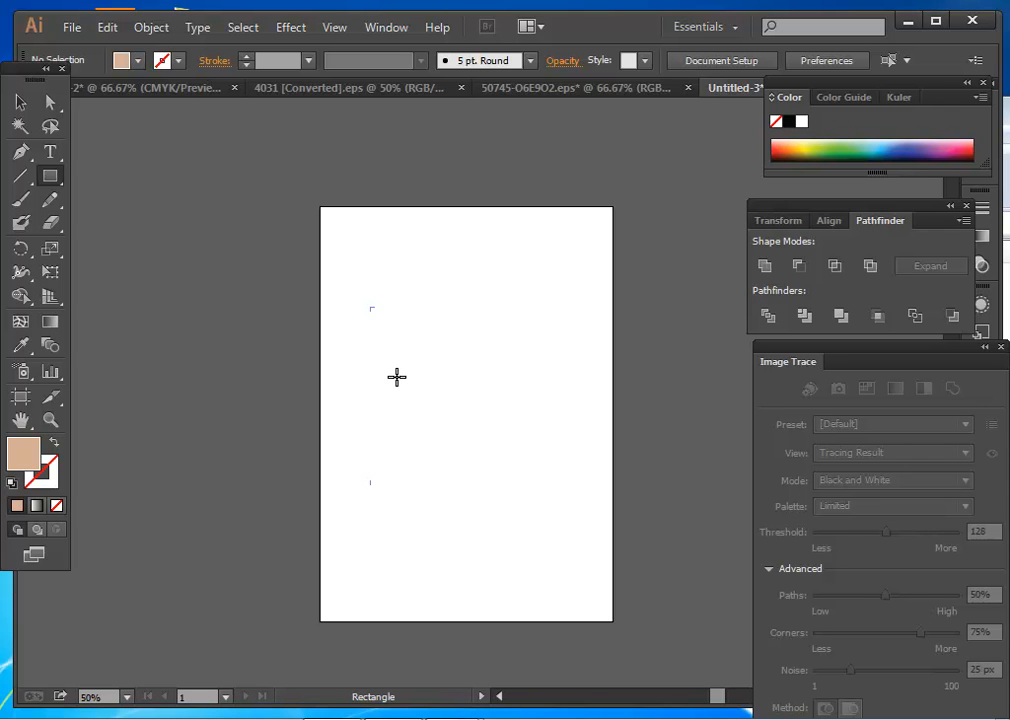
Draw a tan rectangle covering the entire artboard, leaving it deselected.
{"action": "left_click_drag", "start_coordinate": [320, 208], "coordinate": [612, 622]}
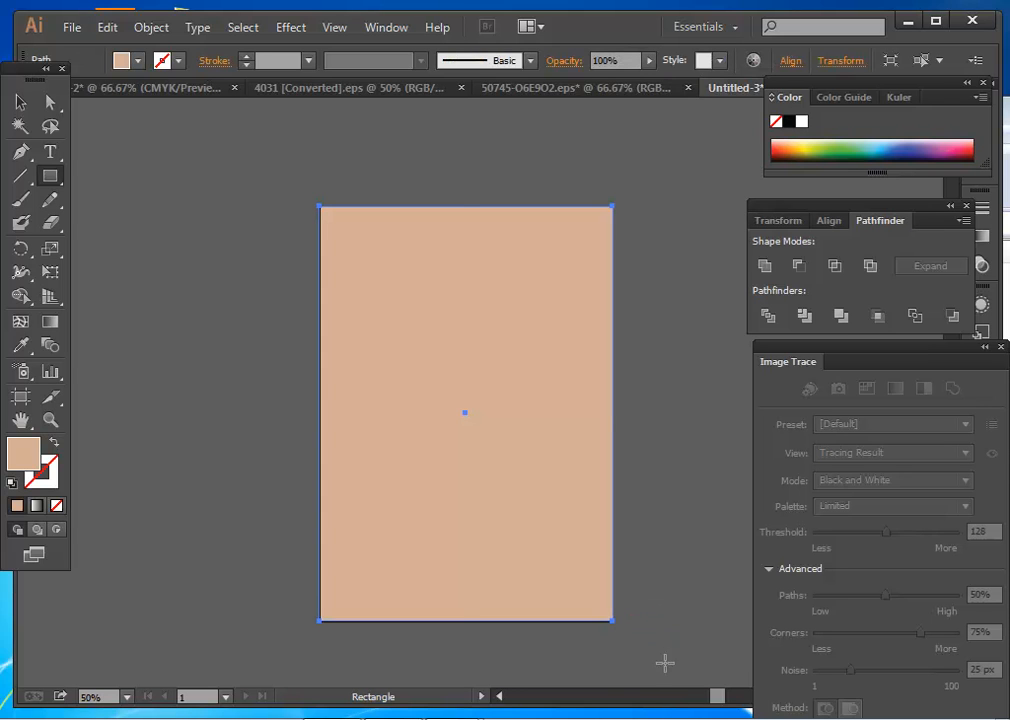
{"action": "left_click", "coordinate": [22, 103]}
{"action": "left_click", "coordinate": [185, 255]}
{"action": "left_click", "coordinate": [537, 430]}
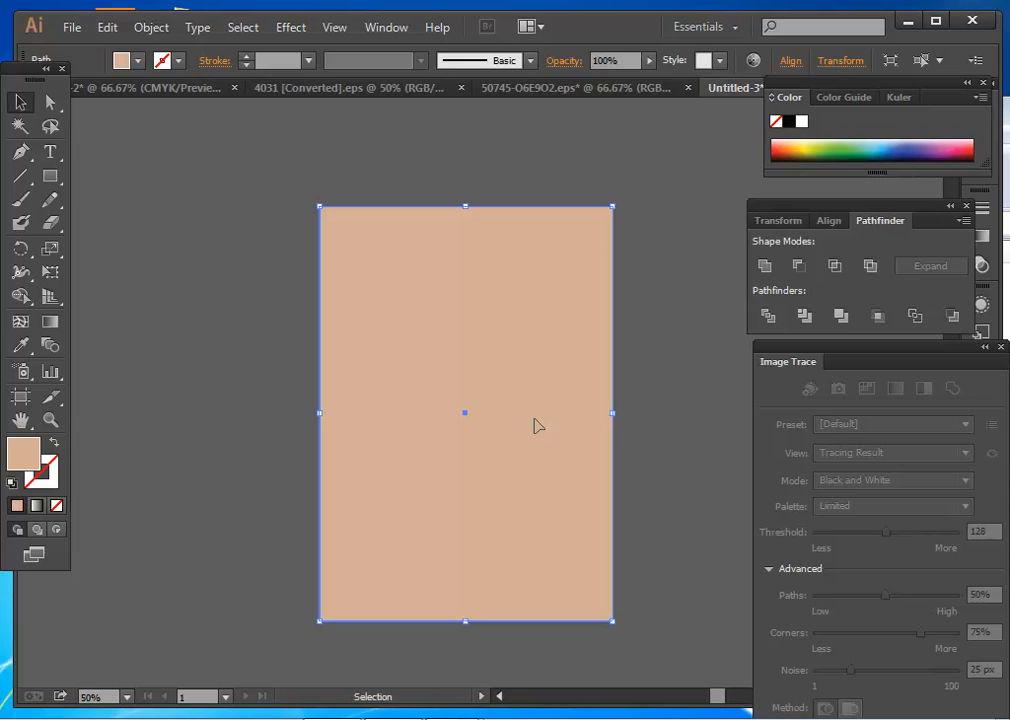
{"action": "left_click", "coordinate": [685, 511]}
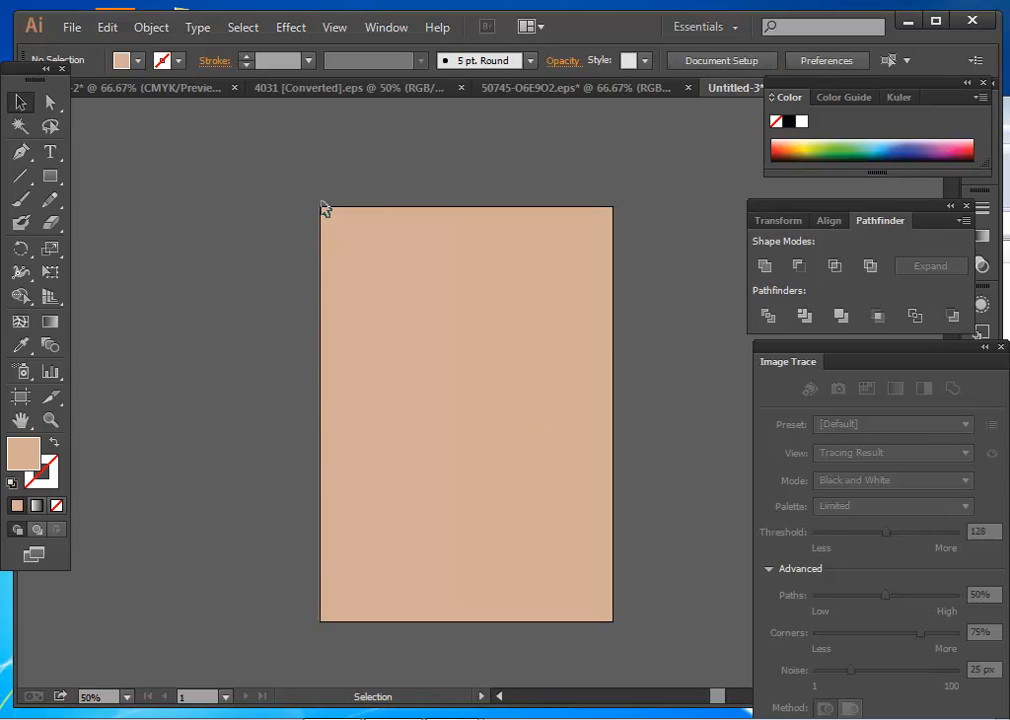
Fill the artboard-sized rectangle with white and lock it against selection.
{"action": "left_click", "coordinate": [580, 563]}
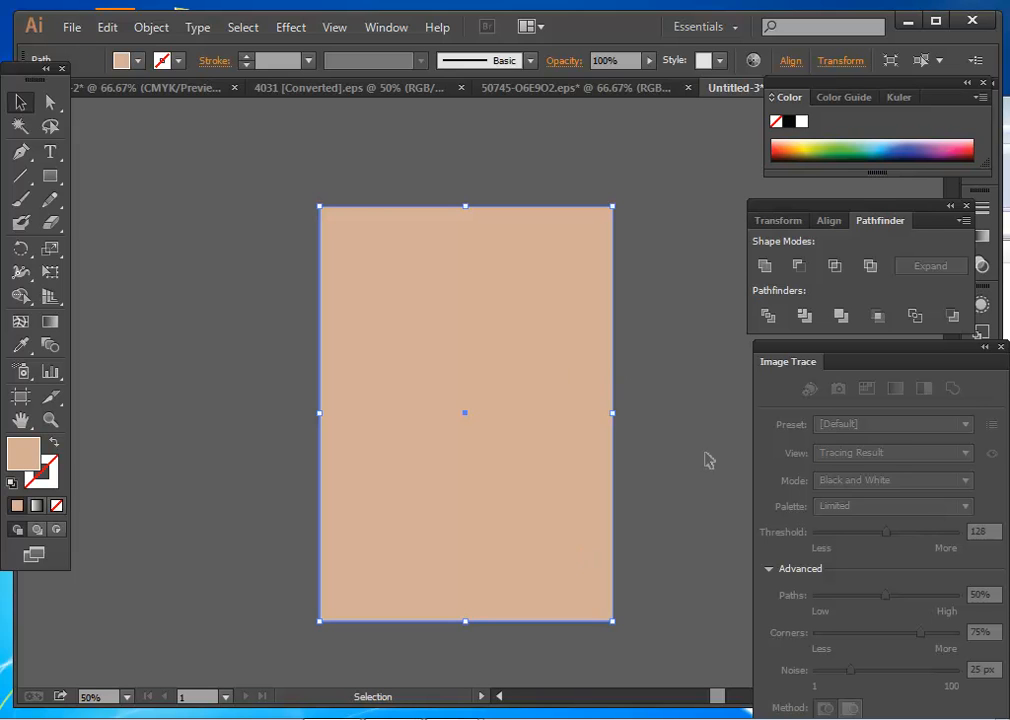
{"action": "left_click", "coordinate": [801, 121]}
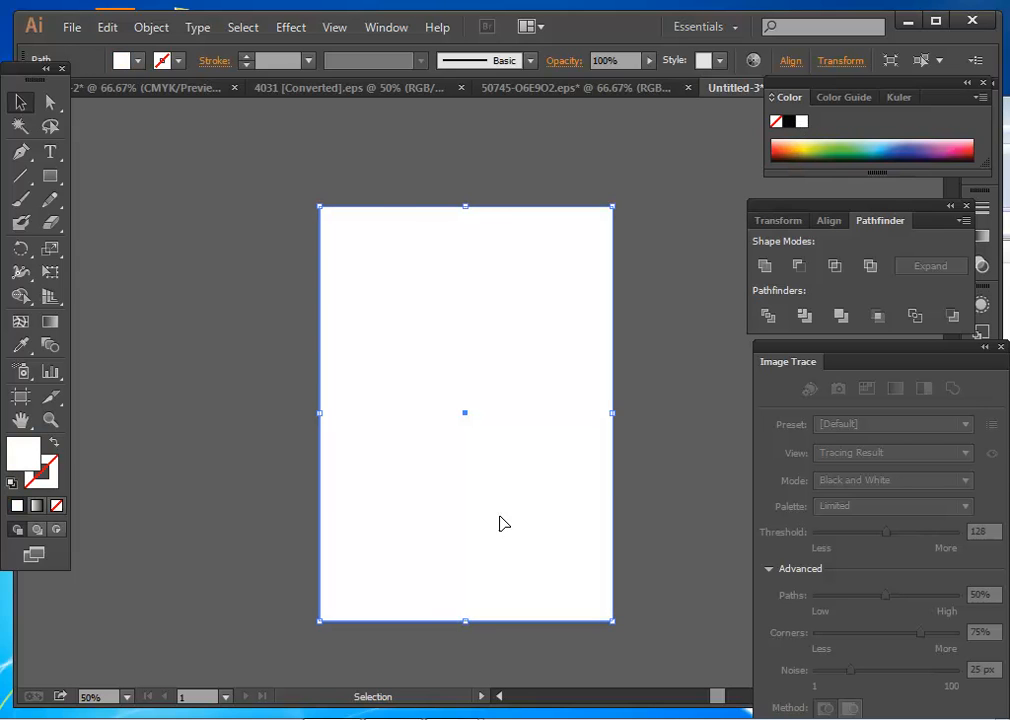
{"action": "right_click", "coordinate": [537, 505]}
{"action": "left_click", "coordinate": [106, 27]}
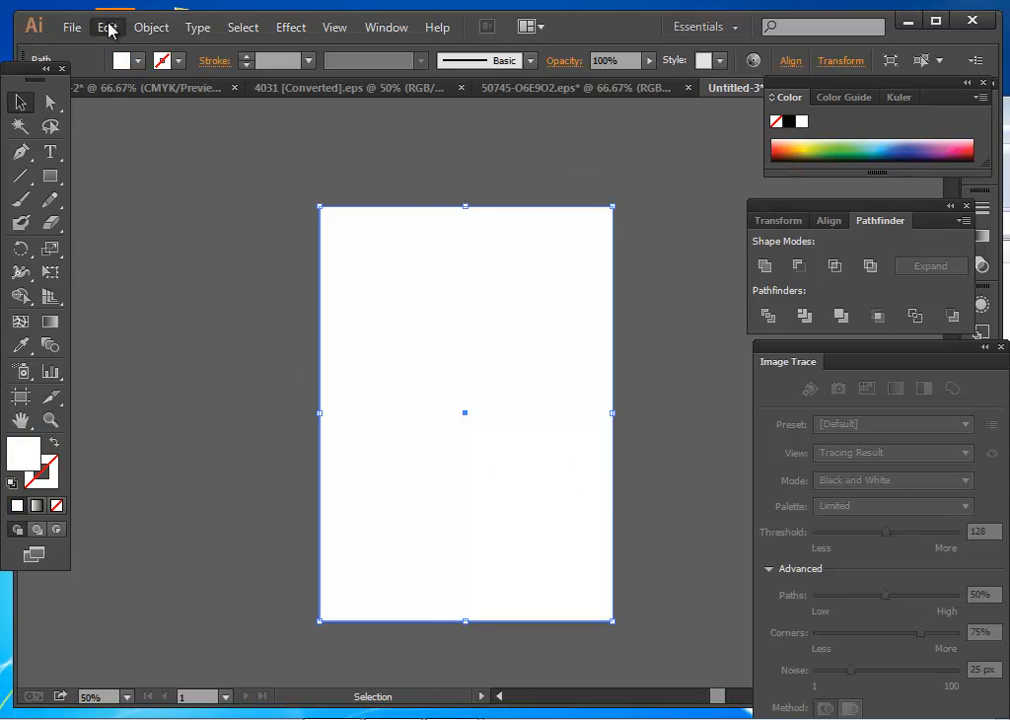
{"action": "left_click", "coordinate": [107, 29]}
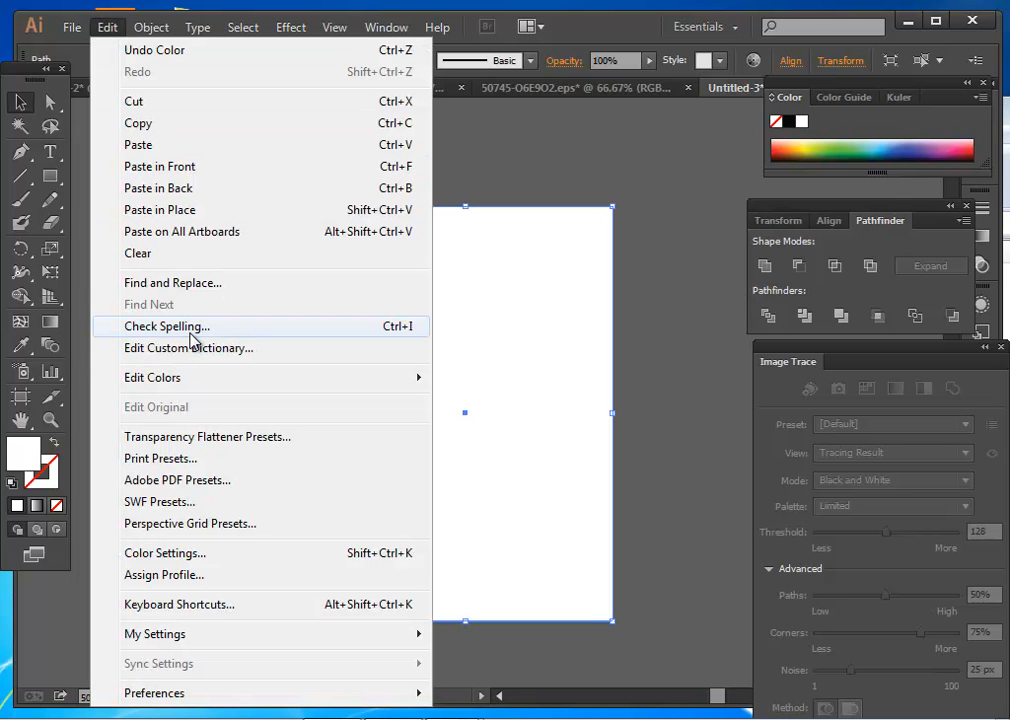
{"action": "left_click", "coordinate": [152, 48]}
{"action": "left_click", "coordinate": [150, 27]}
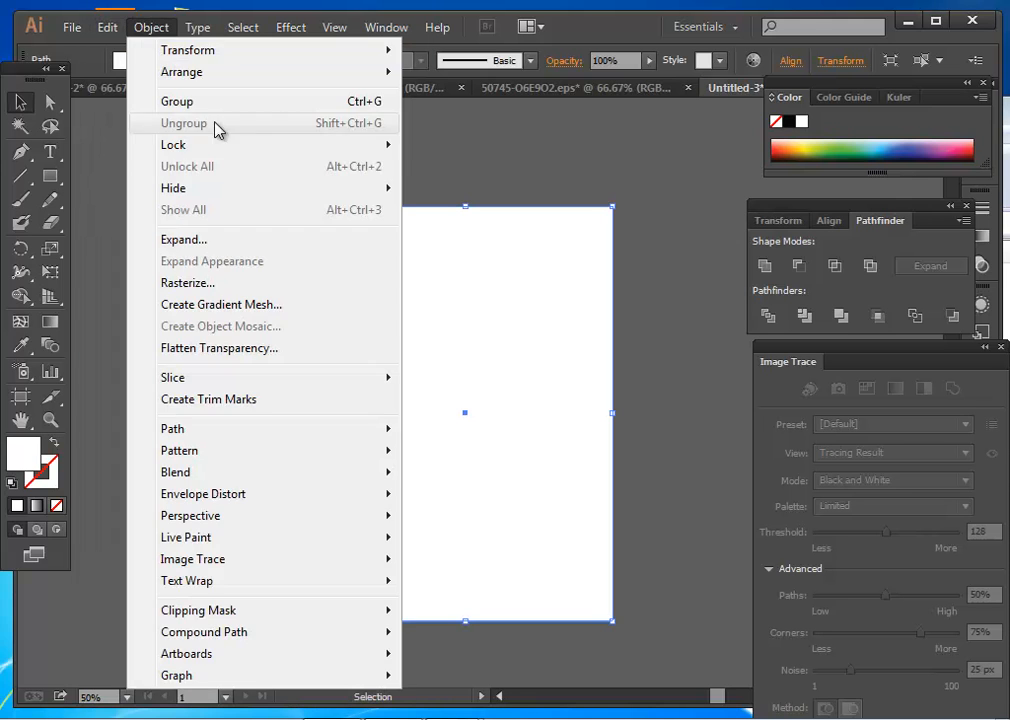
{"action": "mouse_move", "coordinate": [289, 147]}
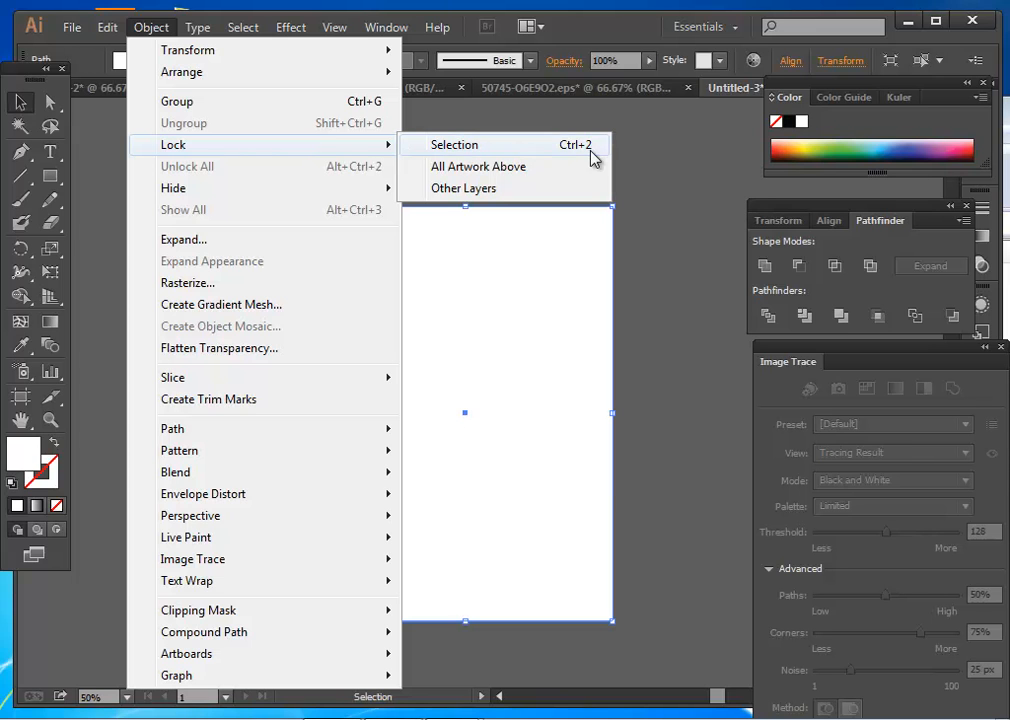
{"action": "left_click", "coordinate": [516, 149]}
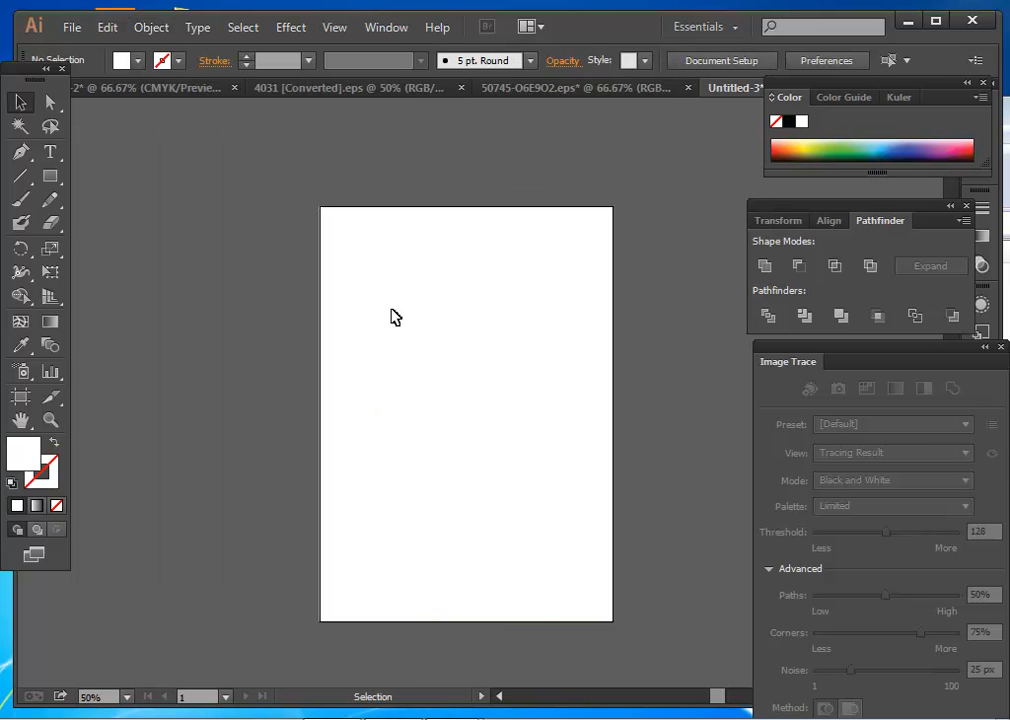
{"action": "mouse_move", "coordinate": [287, 341]}
{"action": "left_mouse_down"}
{"action": "mouse_move", "coordinate": [558, 655]}
{"action": "mouse_move", "coordinate": [597, 672]}
{"action": "left_mouse_up"}
Draw a smaller orange-filled rectangle inside the artboard and move it slightly upward.
{"action": "left_click", "coordinate": [50, 176]}
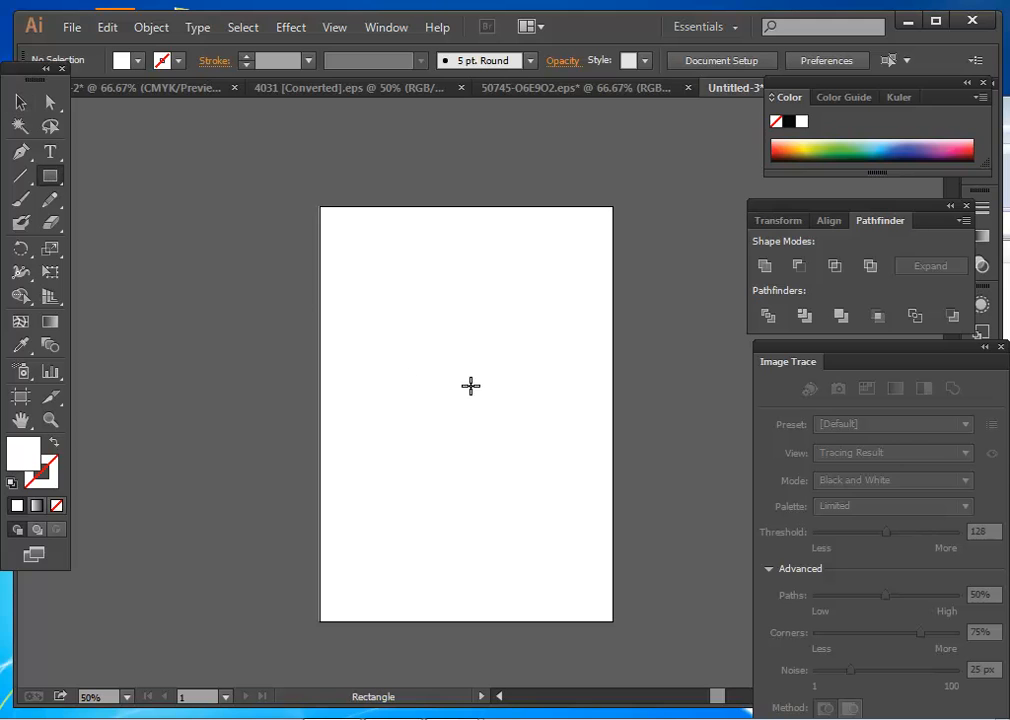
{"action": "mouse_move", "coordinate": [351, 259]}
{"action": "left_mouse_down"}
{"action": "mouse_move", "coordinate": [591, 537]}
{"action": "mouse_move", "coordinate": [568, 582]}
{"action": "mouse_move", "coordinate": [576, 571]}
{"action": "left_mouse_up"}
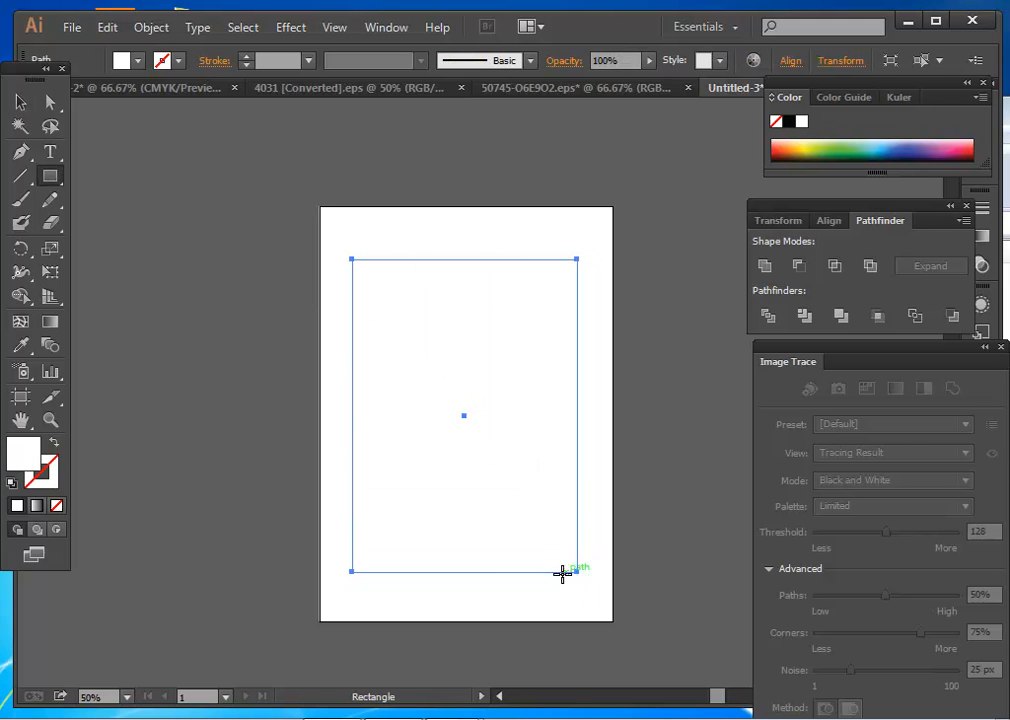
{"action": "double_click", "coordinate": [23, 453]}
{"action": "left_click", "coordinate": [588, 421]}
{"action": "left_click", "coordinate": [855, 418]}
{"action": "left_click", "coordinate": [20, 102]}
{"action": "left_click_drag", "start_coordinate": [479, 497], "coordinate": [557, 523]}
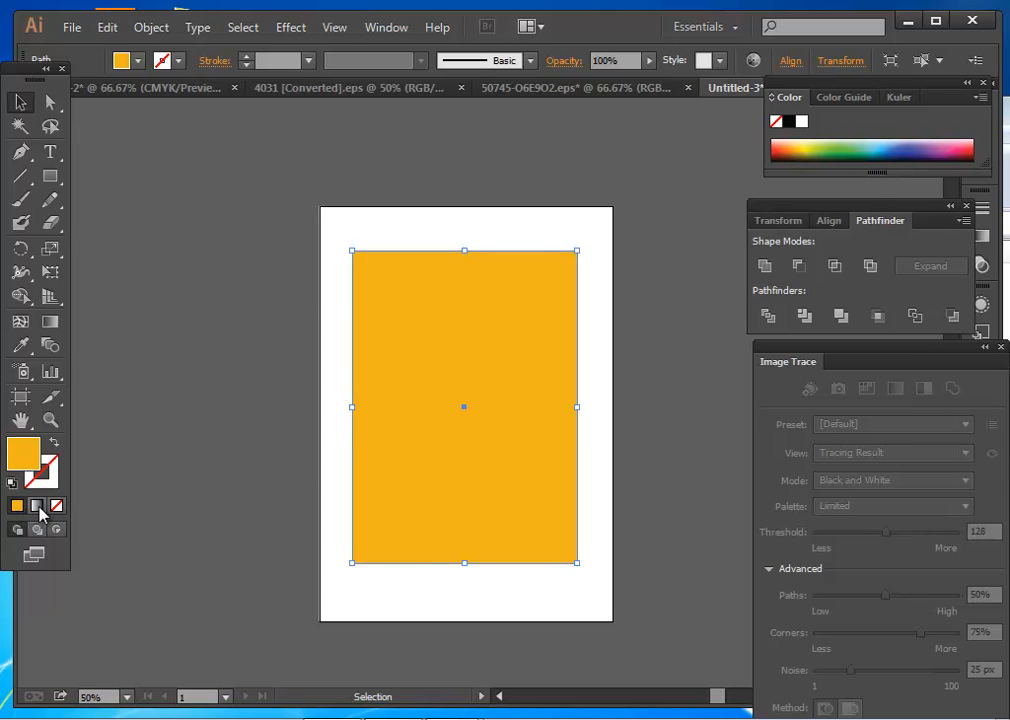
Apply a linear gradient to the smaller rectangle and set its starting color stop to orange, keeping the end stop black.
{"action": "left_click", "coordinate": [37, 507]}
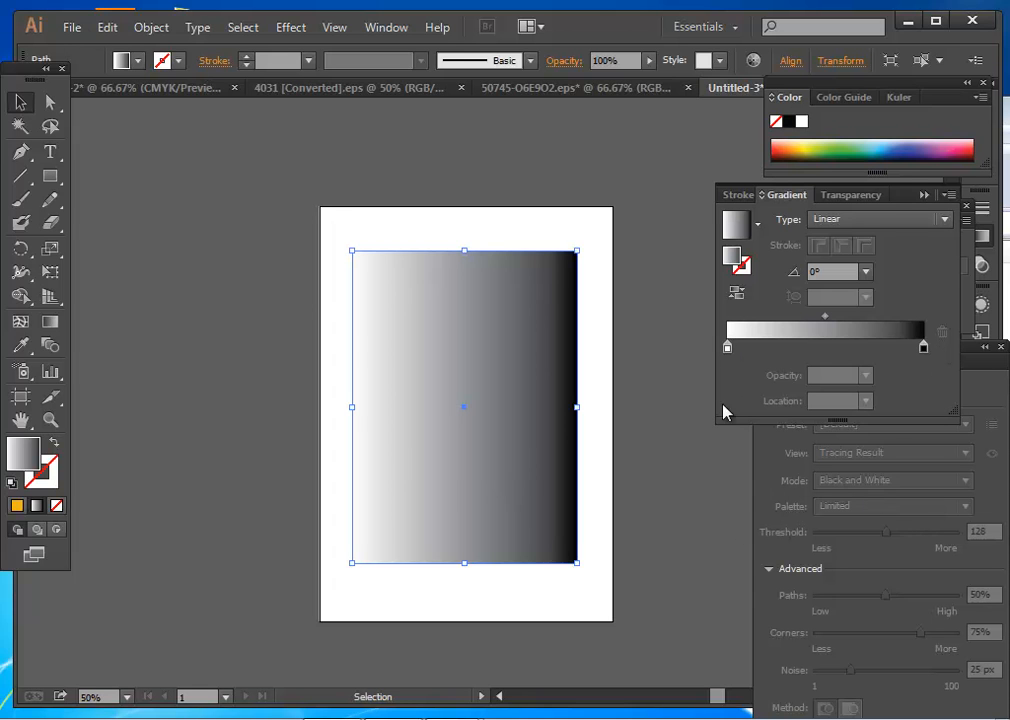
{"action": "left_click", "coordinate": [727, 348]}
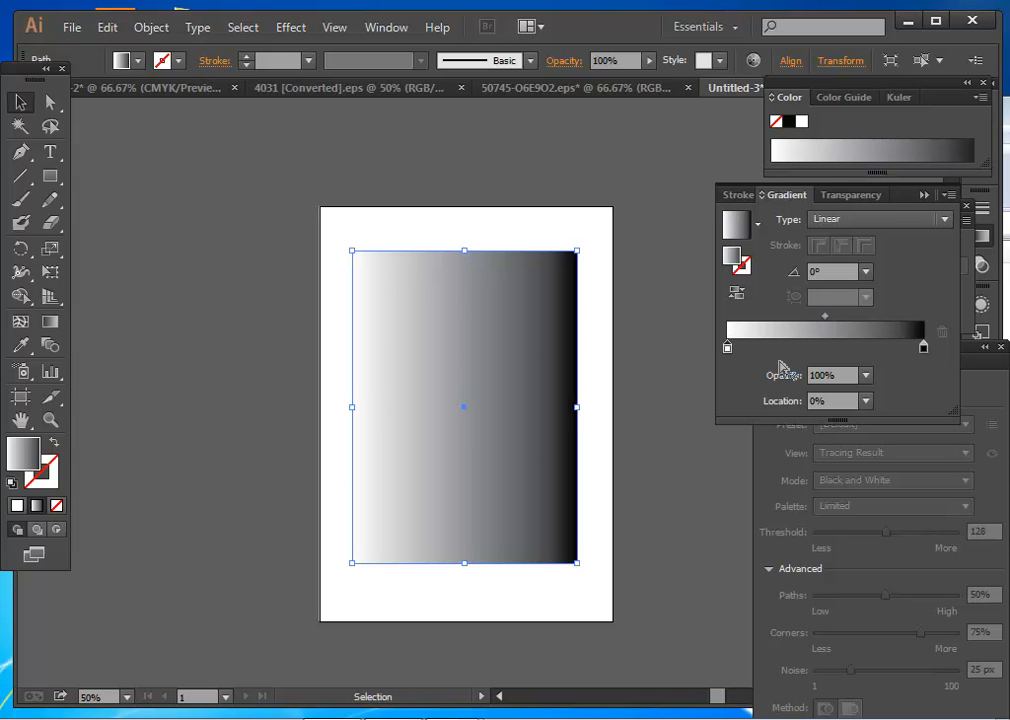
{"action": "double_click", "coordinate": [27, 453]}
{"action": "left_click_drag", "start_coordinate": [591, 421], "coordinate": [766, 422]}
{"action": "left_click", "coordinate": [800, 418]}
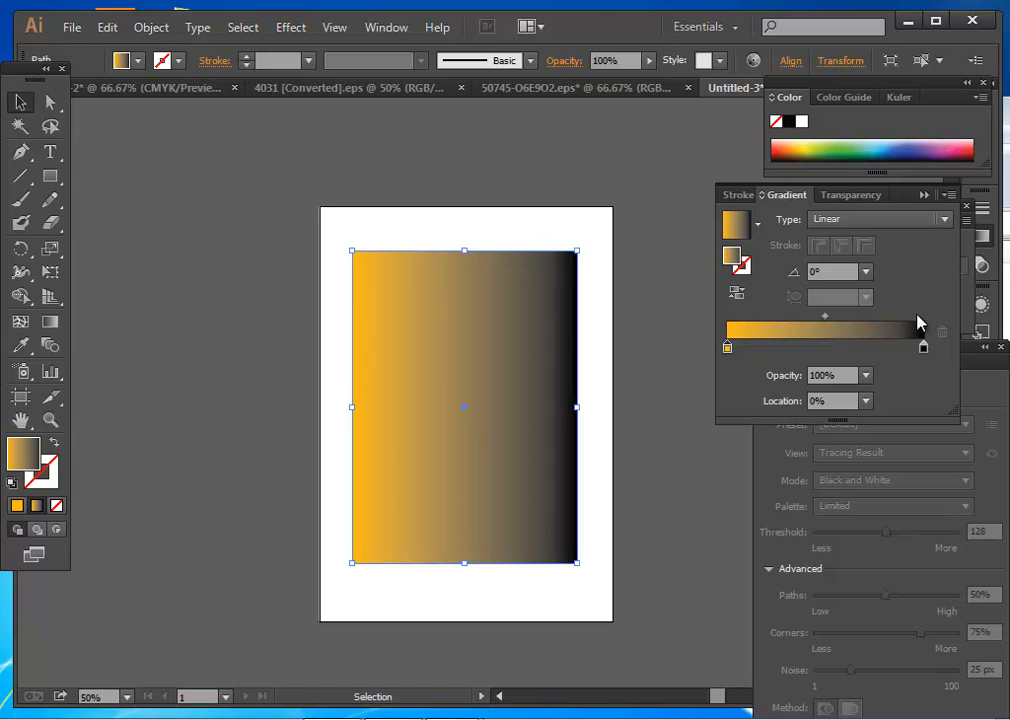
Set the linear gradient's end color stop to light orange FFD45C and shift the gradient midpoint to 44.58%.
{"action": "left_click", "coordinate": [923, 348]}
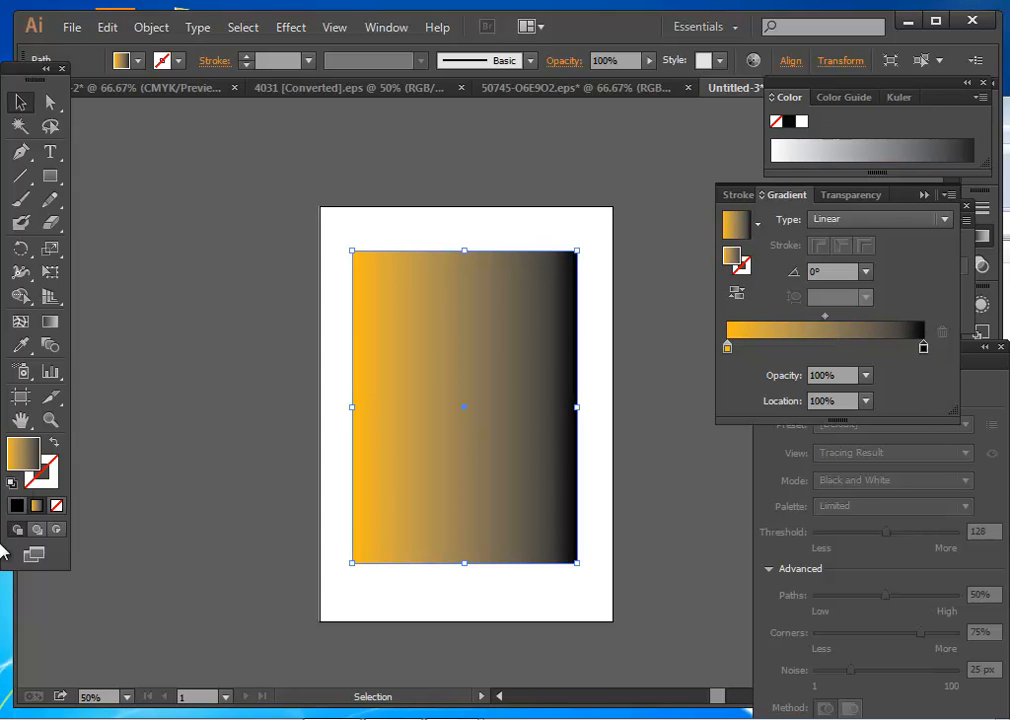
{"action": "double_click", "coordinate": [27, 456]}
{"action": "left_click_drag", "start_coordinate": [593, 501], "coordinate": [512, 388]}
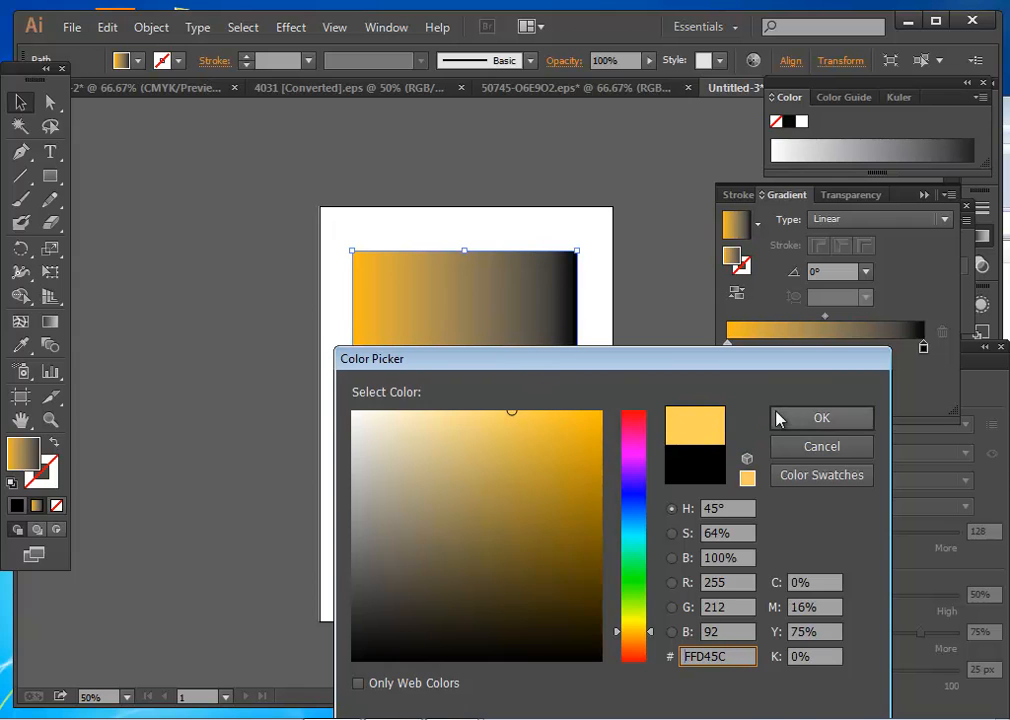
{"action": "left_click", "coordinate": [821, 418]}
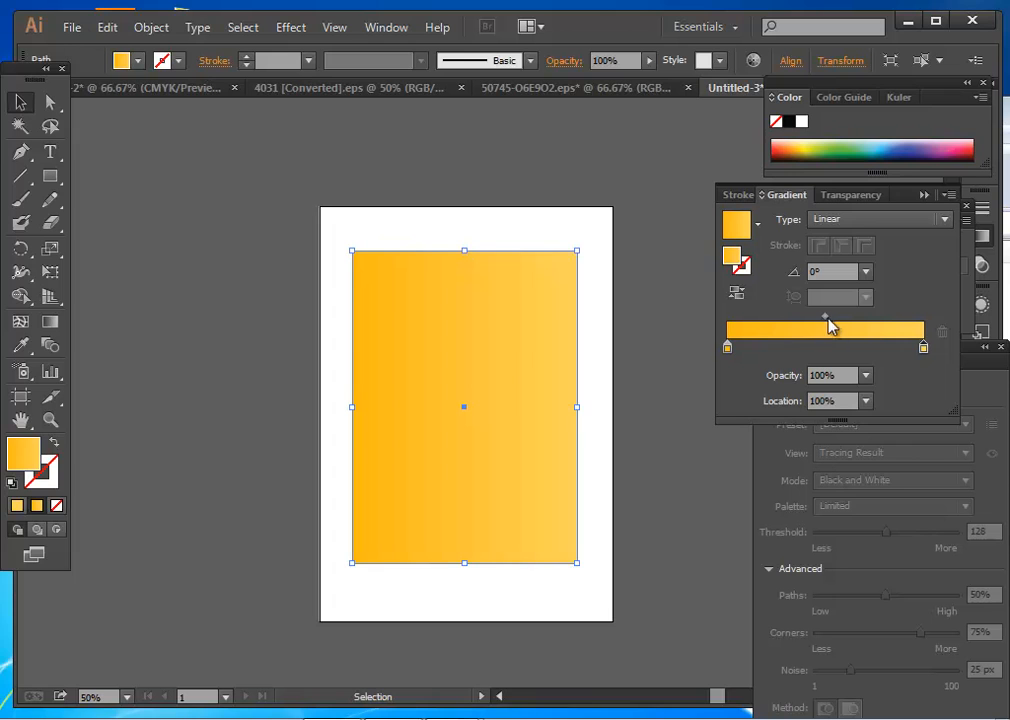
{"action": "mouse_move", "coordinate": [827, 319]}
{"action": "left_mouse_down"}
{"action": "mouse_move", "coordinate": [767, 315]}
{"action": "mouse_move", "coordinate": [816, 330]}
{"action": "left_mouse_up"}
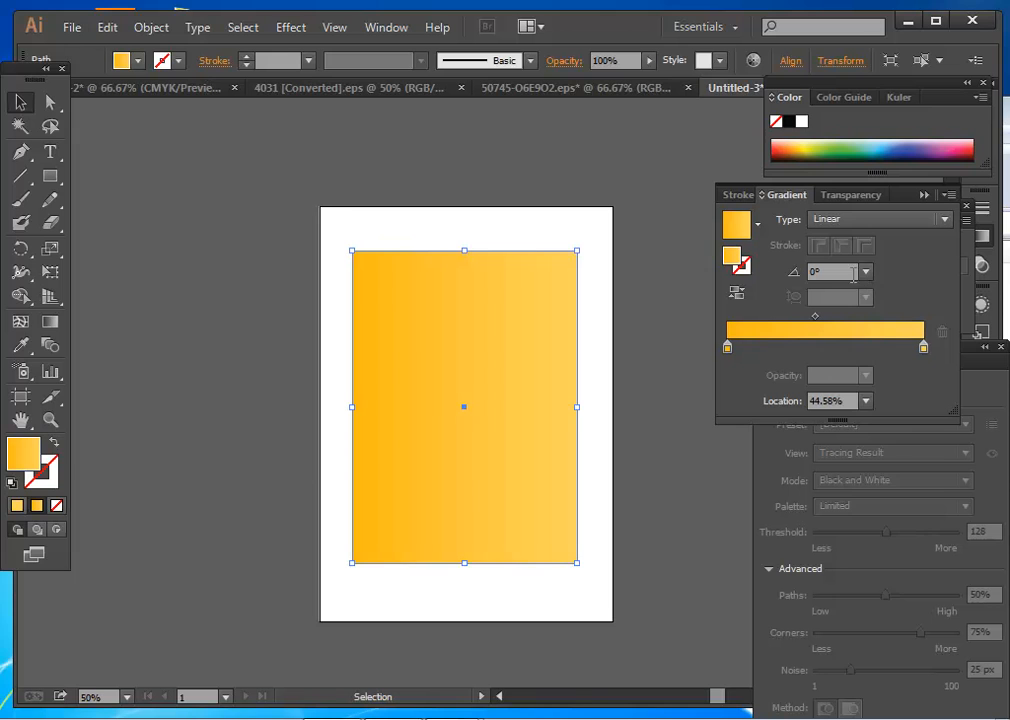
Try the linear gradient at a 45° angle and at -90°.
{"action": "left_click", "coordinate": [865, 276]}
{"action": "left_click", "coordinate": [889, 422]}
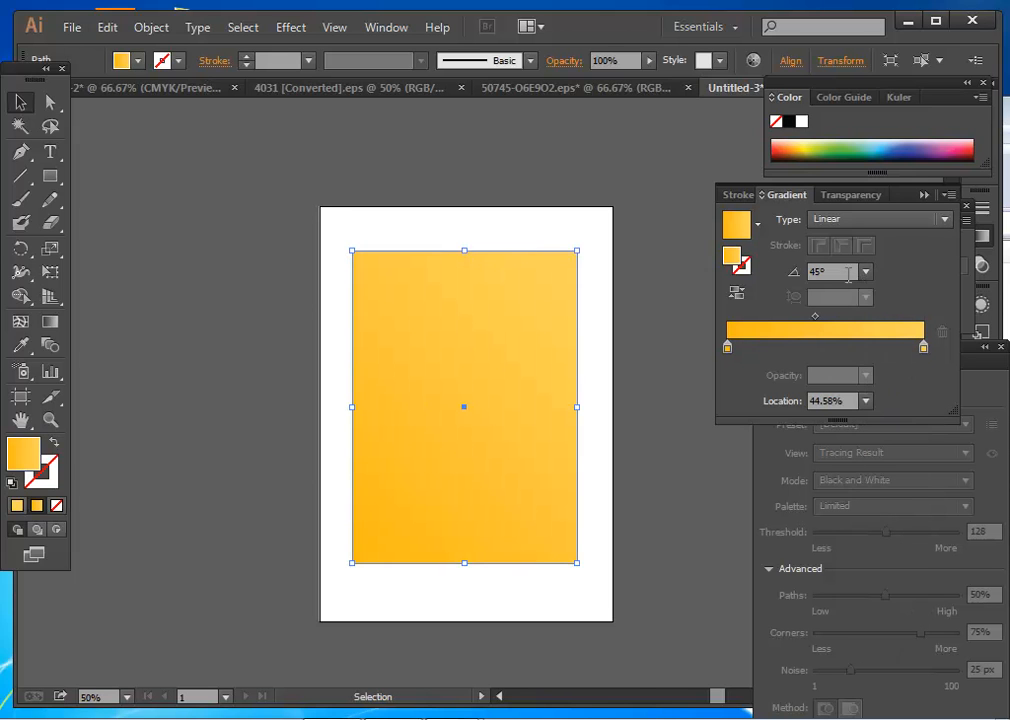
{"action": "left_click", "coordinate": [865, 272]}
{"action": "left_click", "coordinate": [889, 563]}
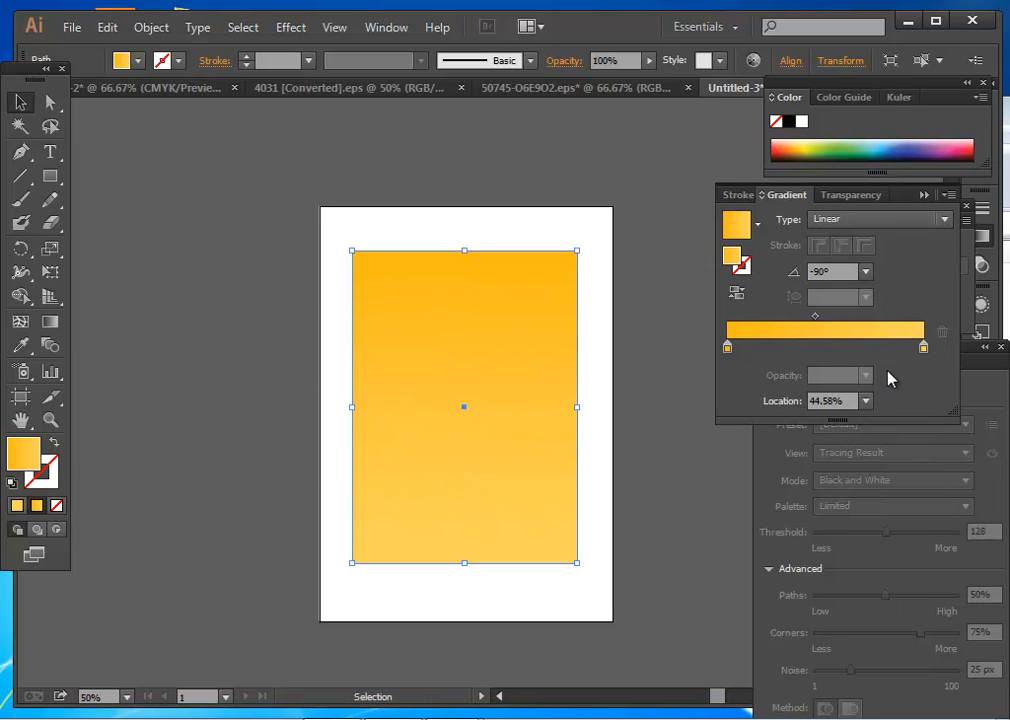
Change the rectangle's gradient type to Radial and reselect the rectangle.
{"action": "left_click", "coordinate": [890, 224]}
{"action": "left_click", "coordinate": [874, 240]}
{"action": "left_click", "coordinate": [873, 237]}
{"action": "left_click", "coordinate": [868, 261]}
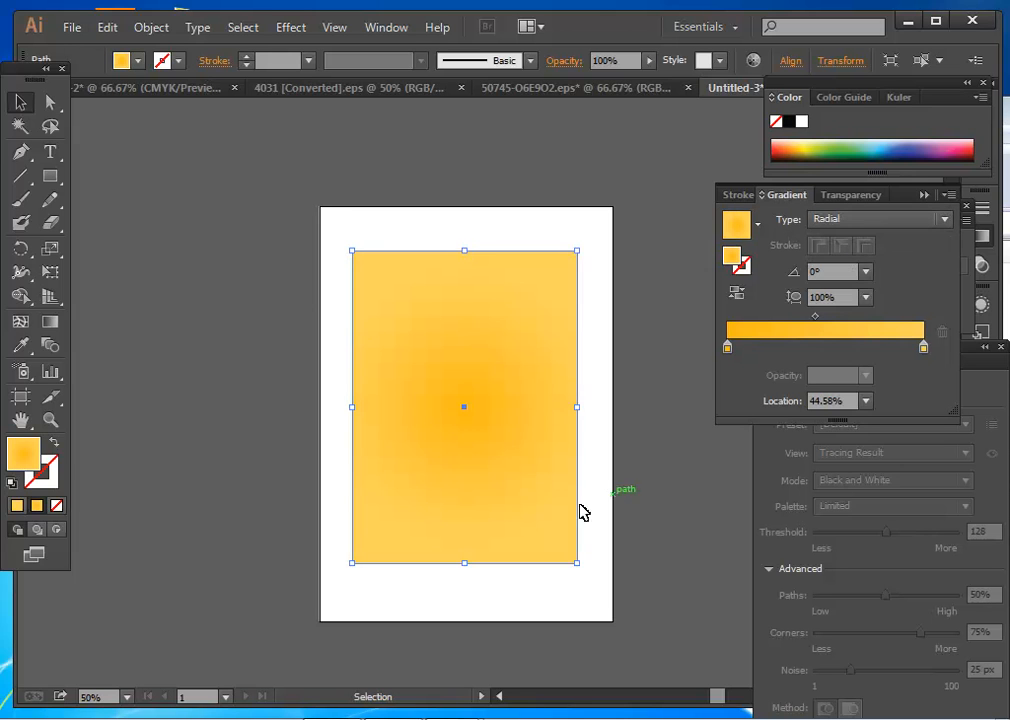
{"action": "left_click", "coordinate": [685, 533]}
{"action": "left_click", "coordinate": [545, 445]}
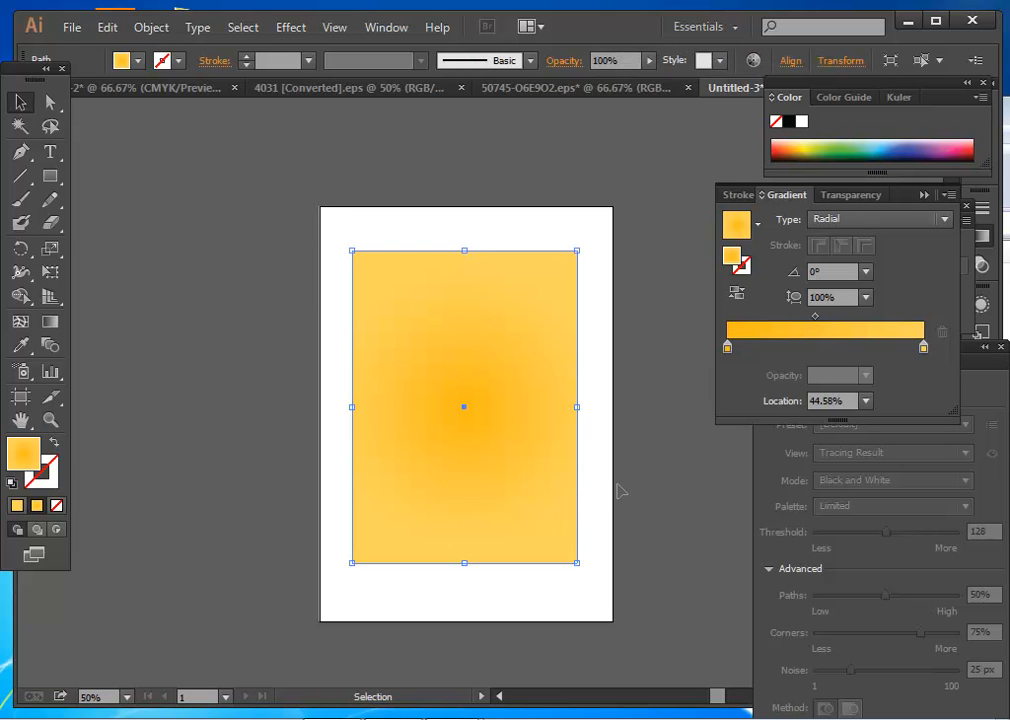
Add a middle color stop to the gradient at 54.19% and set its color to white FFFFFF.
{"action": "left_click", "coordinate": [836, 350]}
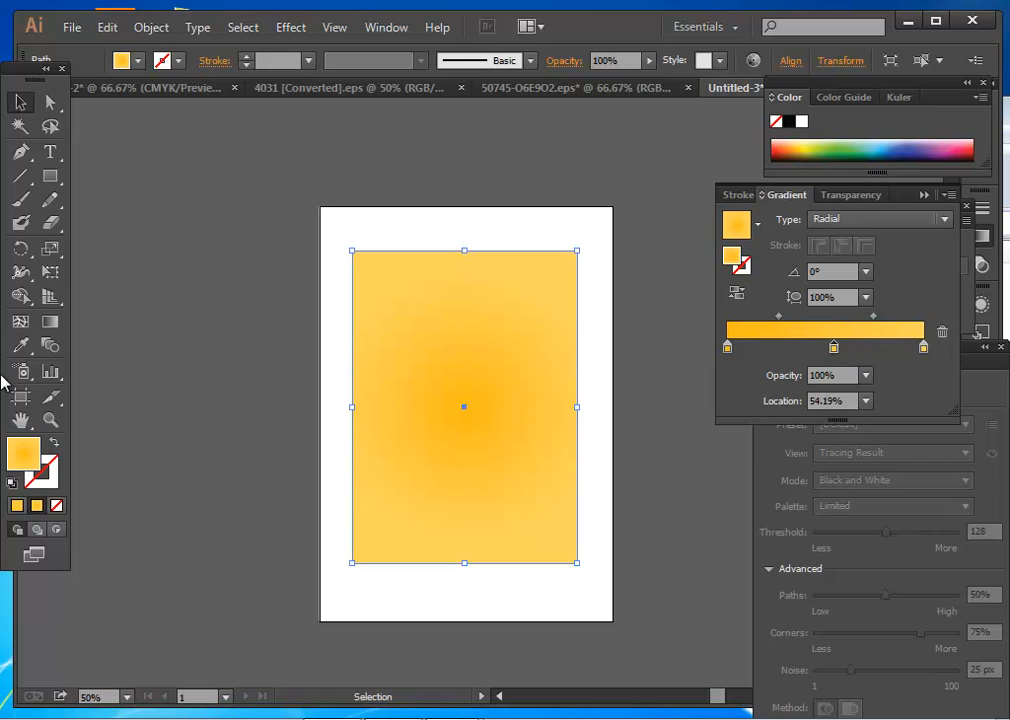
{"action": "double_click", "coordinate": [24, 450]}
{"action": "left_click_drag", "start_coordinate": [420, 413], "coordinate": [352, 410]}
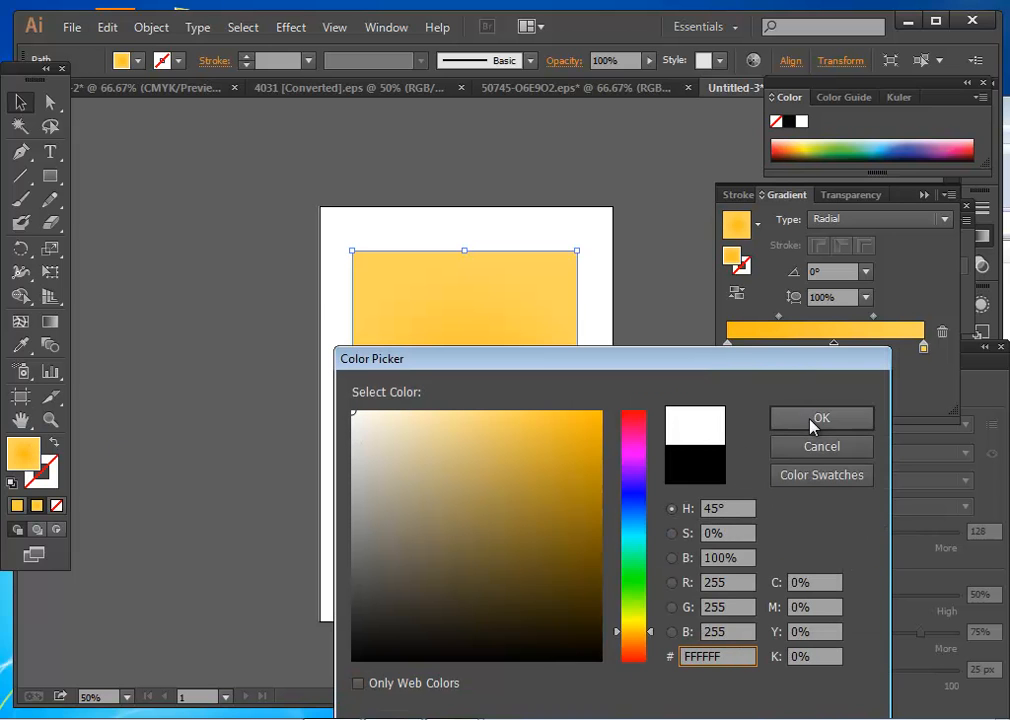
{"action": "left_click", "coordinate": [811, 420]}
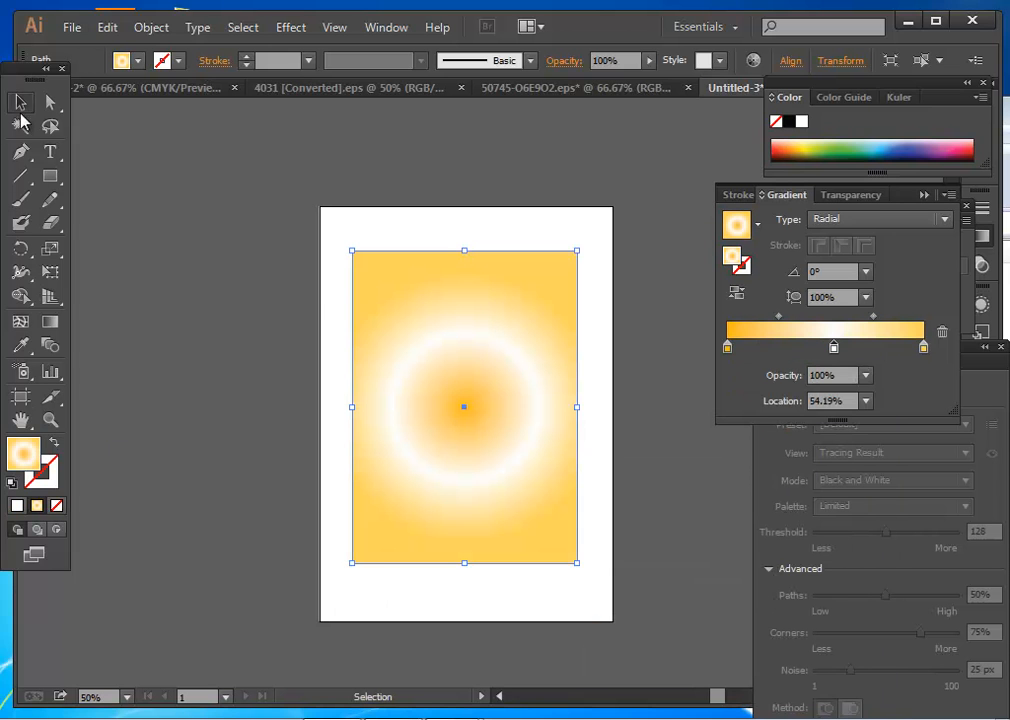
Reselect the smaller rectangle and change its gradient type to Linear.
{"action": "left_click", "coordinate": [216, 357]}
{"action": "left_click", "coordinate": [400, 410]}
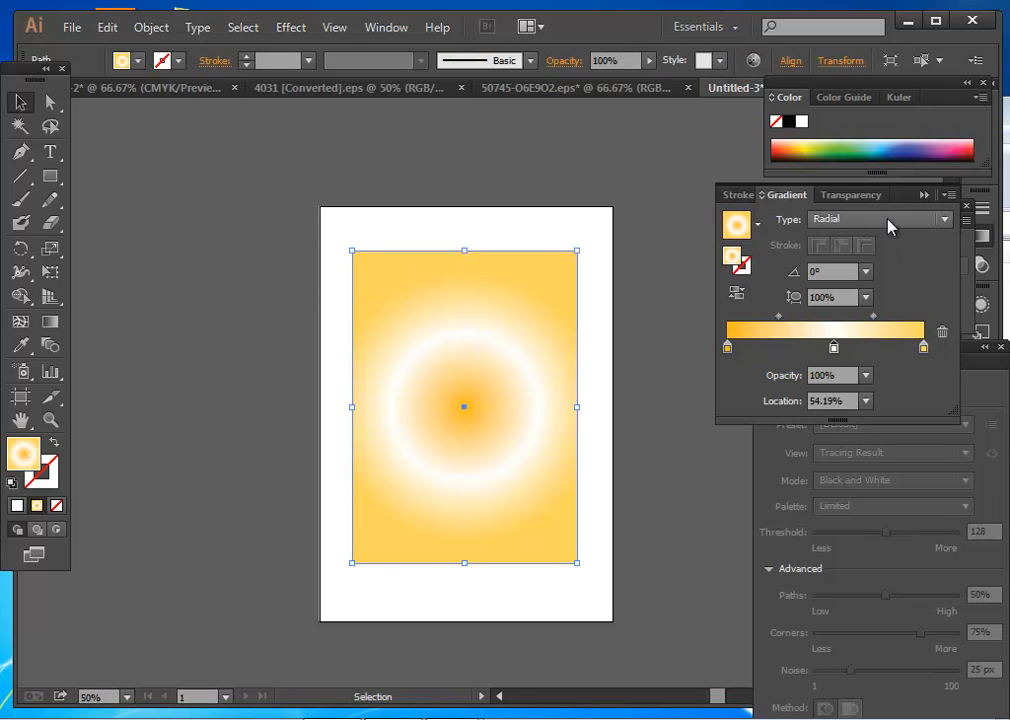
{"action": "left_click", "coordinate": [888, 221]}
{"action": "left_click", "coordinate": [856, 247]}
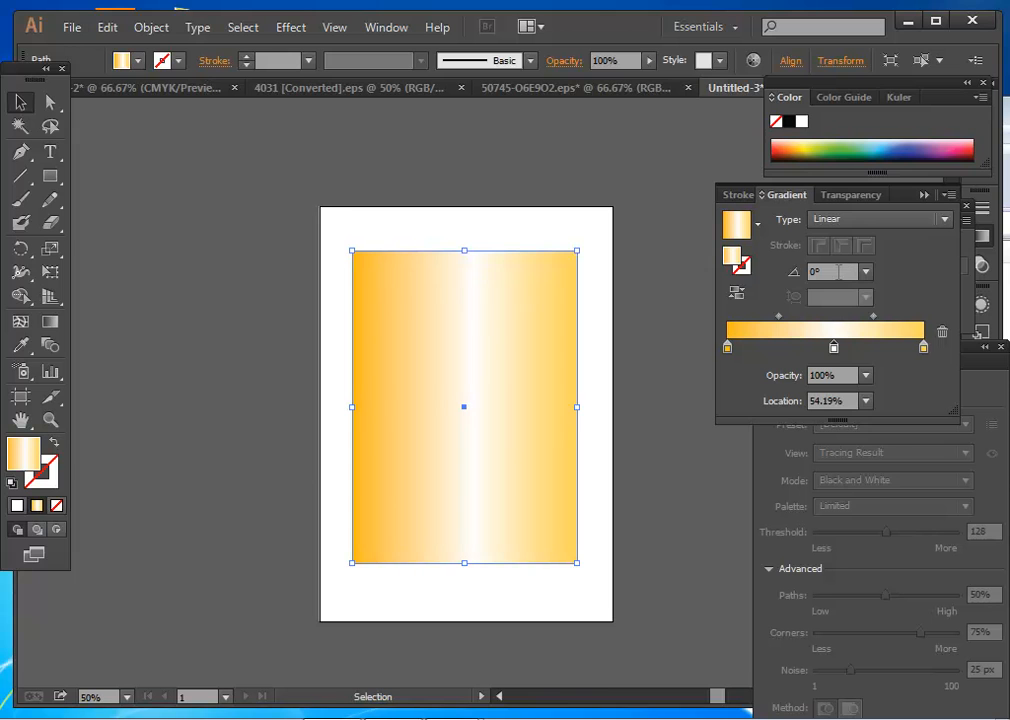
Rotate the linear gradient by raising its angle gradually to 179°.
{"action": "left_click", "coordinate": [838, 271]}
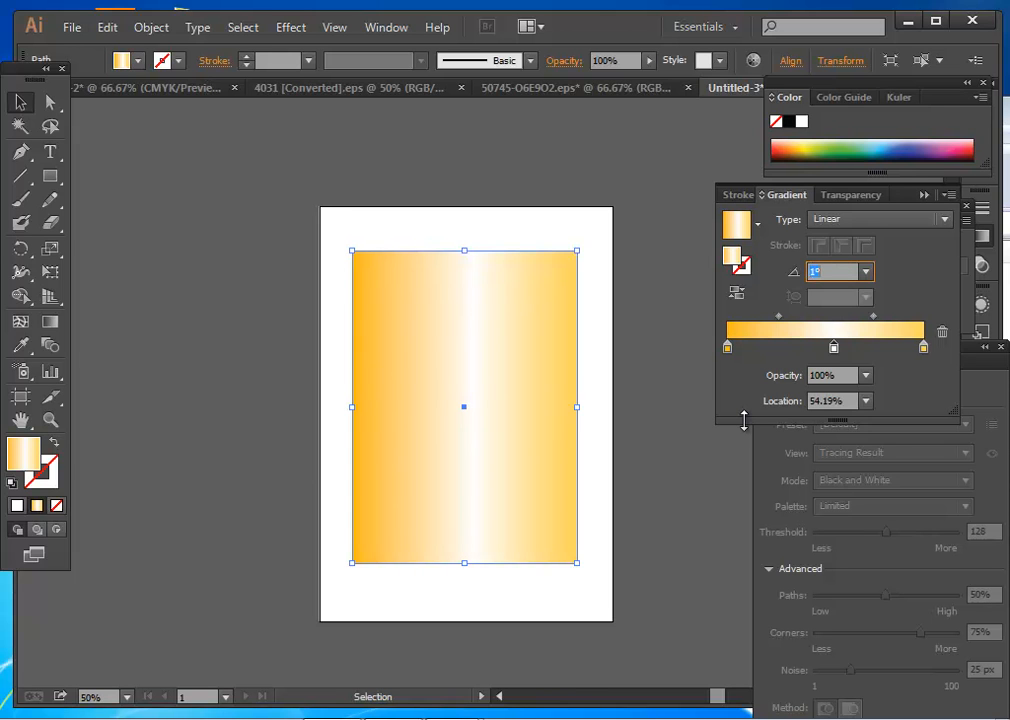
{"action": "type", "text": "14"}
{"action": "key", "text": "Return"}
{"action": "key", "text": "Up"}
{"action": "key", "text": "Up"}
{"action": "key", "text": "Up"}
{"action": "key", "text": "Up"}
{"action": "key", "text": "Up"}
{"action": "key", "text": "Up"}
{"action": "key", "text": "Up"}
{"action": "key", "text": "Up"}
{"action": "key", "text": "Up"}
{"action": "key", "text": "Up"}
{"action": "key", "text": "Up"}
{"action": "key", "text": "Up"}
{"action": "key", "text": "Up"}
{"action": "key", "text": "Up"}
{"action": "key", "text": "Up"}
{"action": "key", "text": "Up"}
{"action": "key", "text": "Up"}
{"action": "key", "text": "Up"}
{"action": "key", "text": "Up"}
{"action": "key", "text": "Up"}
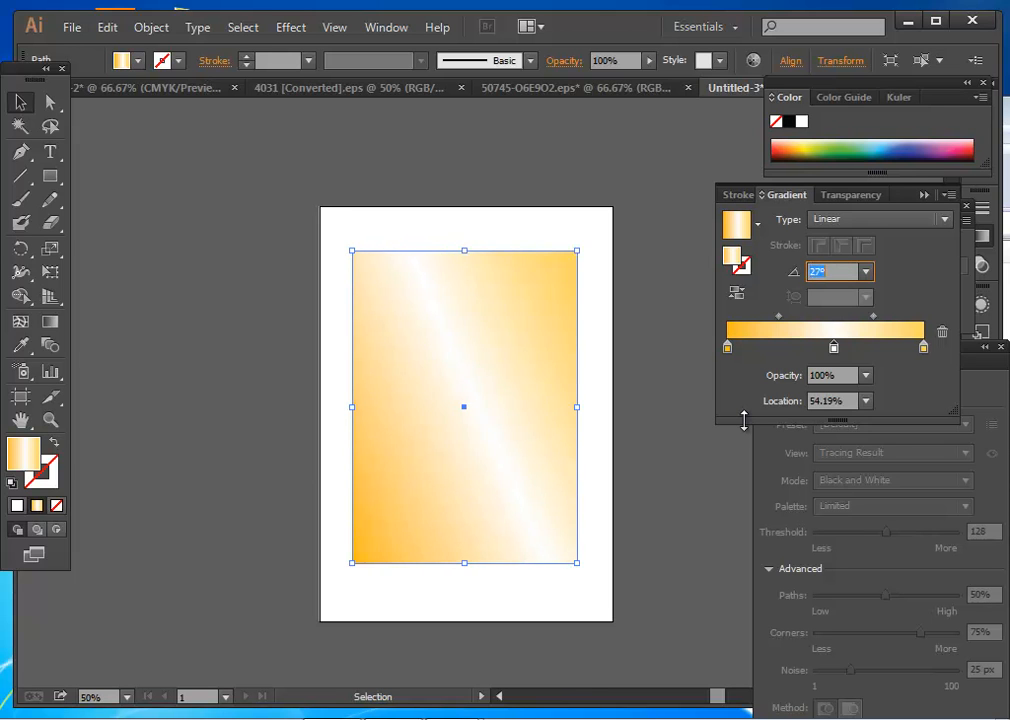
{"action": "key", "text": "Up"}
{"action": "key", "text": "Up"}
{"action": "key", "text": "Up"}
{"action": "key", "text": "Up"}
{"action": "key", "text": "Up"}
{"action": "key", "text": "Up"}
{"action": "key", "text": "Up"}
{"action": "key", "text": "Up"}
{"action": "key", "text": "Up"}
{"action": "key", "text": "Up"}
{"action": "key", "text": "Up"}
{"action": "key", "text": "Up"}
{"action": "key", "text": "Up"}
{"action": "key", "text": "Up"}
{"action": "key", "text": "Up"}
{"action": "key", "text": "Up"}
{"action": "key", "text": "Up"}
{"action": "key", "text": "Up"}
{"action": "key", "text": "Up"}
{"action": "key", "text": "Up"}
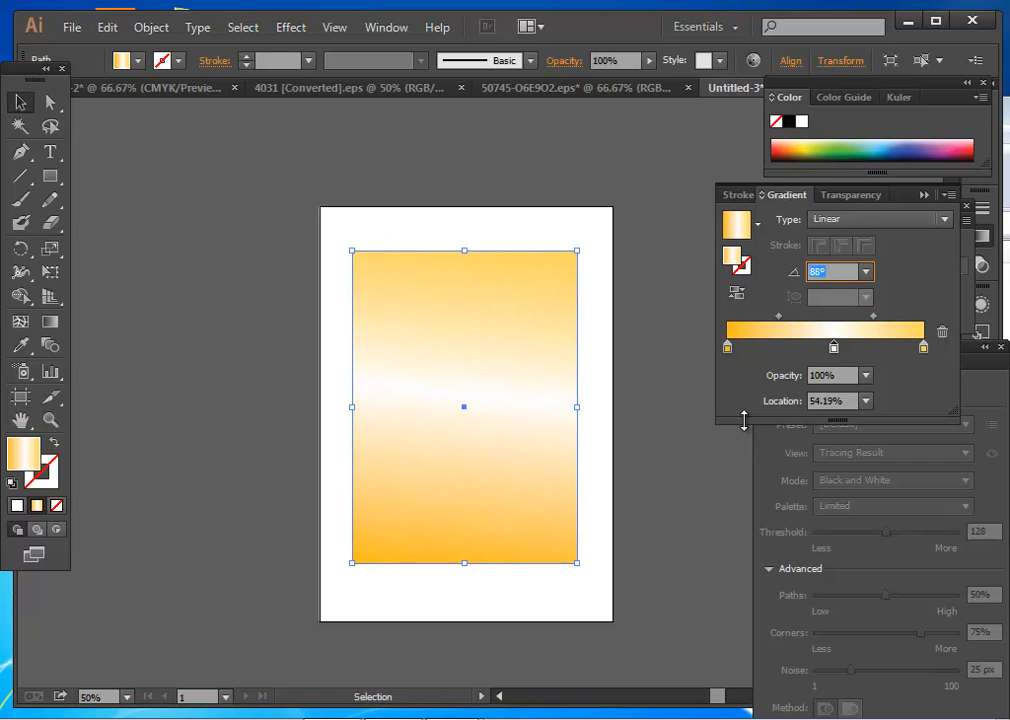
{"action": "key", "text": "Up"}
{"action": "key", "text": "Up"}
{"action": "key", "text": "Up"}
{"action": "key", "text": "Up"}
{"action": "key", "text": "Up"}
{"action": "key", "text": "Up"}
{"action": "key", "text": "Up"}
{"action": "key", "text": "Up"}
{"action": "key", "text": "Up"}
{"action": "key", "text": "Up"}
{"action": "key", "text": "Up"}
{"action": "key", "text": "Up"}
{"action": "key", "text": "Up"}
{"action": "key", "text": "Up"}
{"action": "key", "text": "Up"}
{"action": "key", "text": "Up"}
{"action": "key", "text": "Up"}
{"action": "key", "text": "Up"}
{"action": "key", "text": "Up"}
{"action": "key", "text": "Up"}
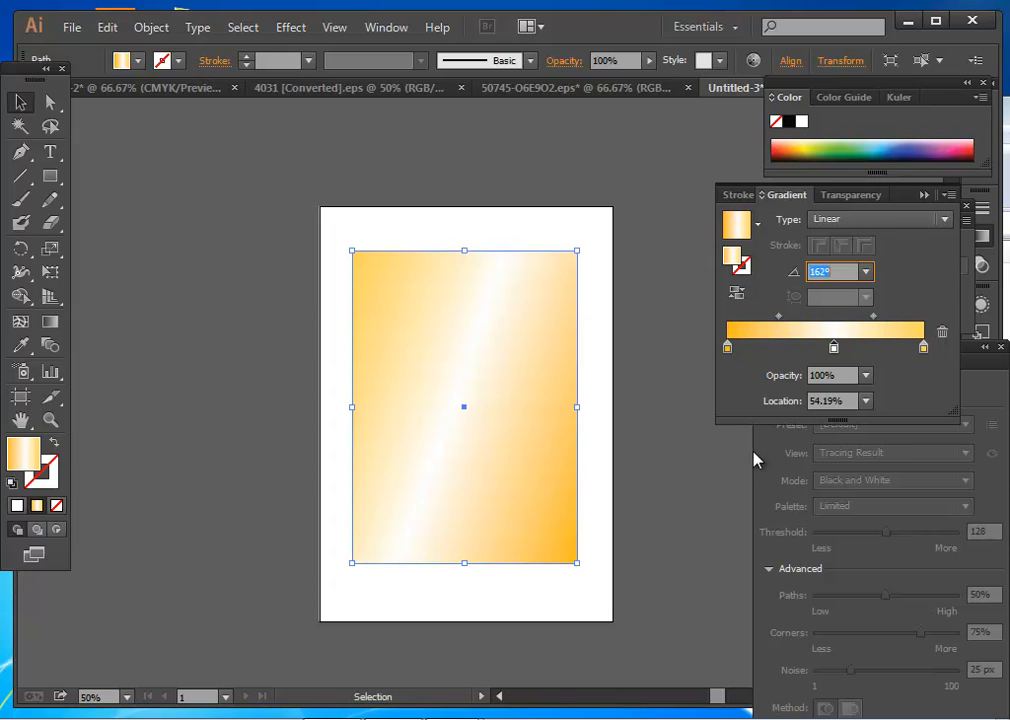
{"action": "key", "text": "Up"}
{"action": "key", "text": "Up"}
{"action": "key", "text": "Up"}
{"action": "key", "text": "Up"}
{"action": "key", "text": "Up"}
{"action": "key", "text": "Up"}
{"action": "key", "text": "Up"}
{"action": "key", "text": "Up"}
{"action": "key", "text": "Up"}
{"action": "key", "text": "Up"}
{"action": "key", "text": "Up"}
{"action": "key", "text": "Up"}
{"action": "key", "text": "Up"}
{"action": "key", "text": "Up"}
{"action": "key", "text": "Up"}
{"action": "key", "text": "Up"}
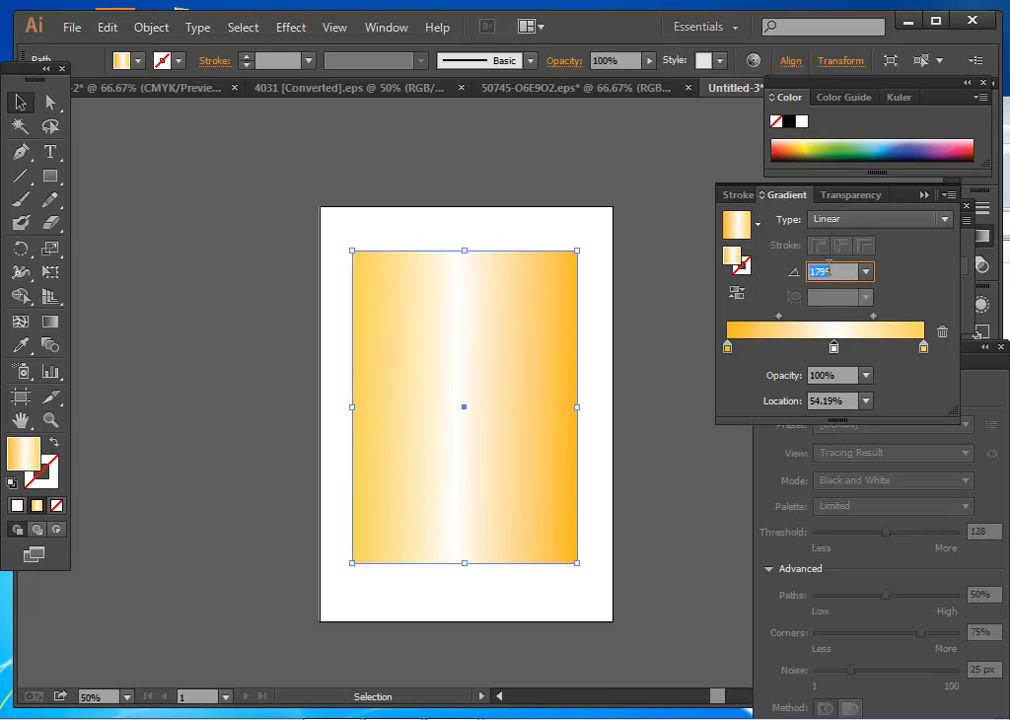
Rotate the linear gradient the other way by gradually lowering its angle through 0° and well past -59°.
{"action": "key", "text": "Down"}
{"action": "key", "text": "Down"}
{"action": "key", "text": "Down"}
{"action": "key", "text": "Down"}
{"action": "key", "text": "Down"}
{"action": "key", "text": "Down"}
{"action": "key", "text": "Down"}
{"action": "key", "text": "Down"}
{"action": "key", "text": "Down"}
{"action": "key", "text": "Down"}
{"action": "key", "text": "Down"}
{"action": "key", "text": "Down"}
{"action": "key", "text": "Down"}
{"action": "key", "text": "Down"}
{"action": "key", "text": "Down"}
{"action": "key", "text": "Down"}
{"action": "key", "text": "Down"}
{"action": "key", "text": "Down"}
{"action": "key", "text": "Down"}
{"action": "key", "text": "Down"}
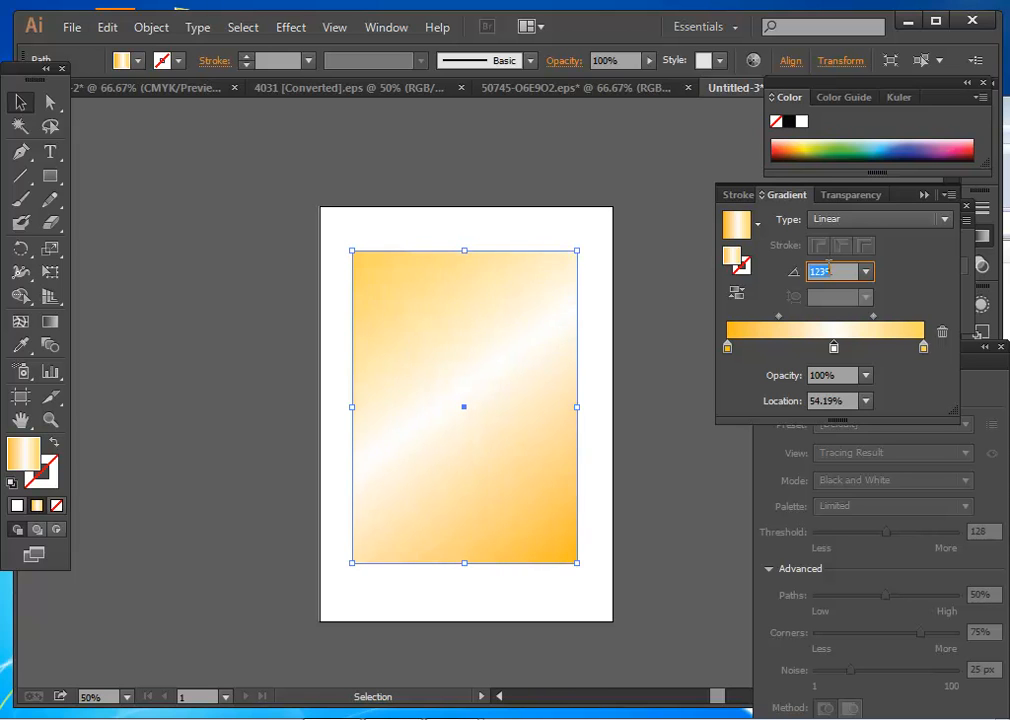
{"action": "key", "text": "Down"}
{"action": "key", "text": "Down"}
{"action": "key", "text": "Down"}
{"action": "key", "text": "Down"}
{"action": "key", "text": "Down"}
{"action": "key", "text": "Down"}
{"action": "key", "text": "Down"}
{"action": "key", "text": "Down"}
{"action": "key", "text": "Down"}
{"action": "key", "text": "Down"}
{"action": "key", "text": "Down"}
{"action": "key", "text": "Down"}
{"action": "key", "text": "Down"}
{"action": "key", "text": "Down"}
{"action": "key", "text": "Down"}
{"action": "key", "text": "Down"}
{"action": "key", "text": "Down"}
{"action": "key", "text": "Down"}
{"action": "key", "text": "Down"}
{"action": "key", "text": "Down"}
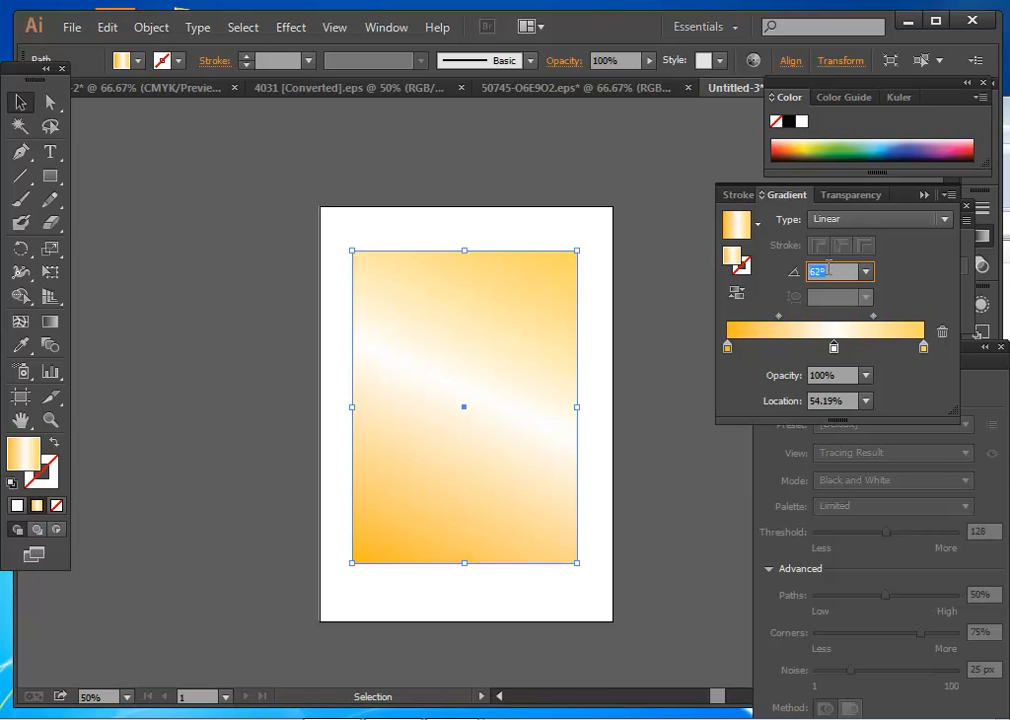
{"action": "key", "text": "Down"}
{"action": "key", "text": "Down"}
{"action": "key", "text": "Down"}
{"action": "key", "text": "Down"}
{"action": "key", "text": "Down"}
{"action": "key", "text": "Down"}
{"action": "key", "text": "Down"}
{"action": "key", "text": "Down"}
{"action": "key", "text": "Down"}
{"action": "key", "text": "Down"}
{"action": "key", "text": "Down"}
{"action": "key", "text": "Down"}
{"action": "key", "text": "Down"}
{"action": "key", "text": "Down"}
{"action": "key", "text": "Down"}
{"action": "key", "text": "Down"}
{"action": "key", "text": "Down"}
{"action": "key", "text": "Down"}
{"action": "key", "text": "Down"}
{"action": "key", "text": "Down"}
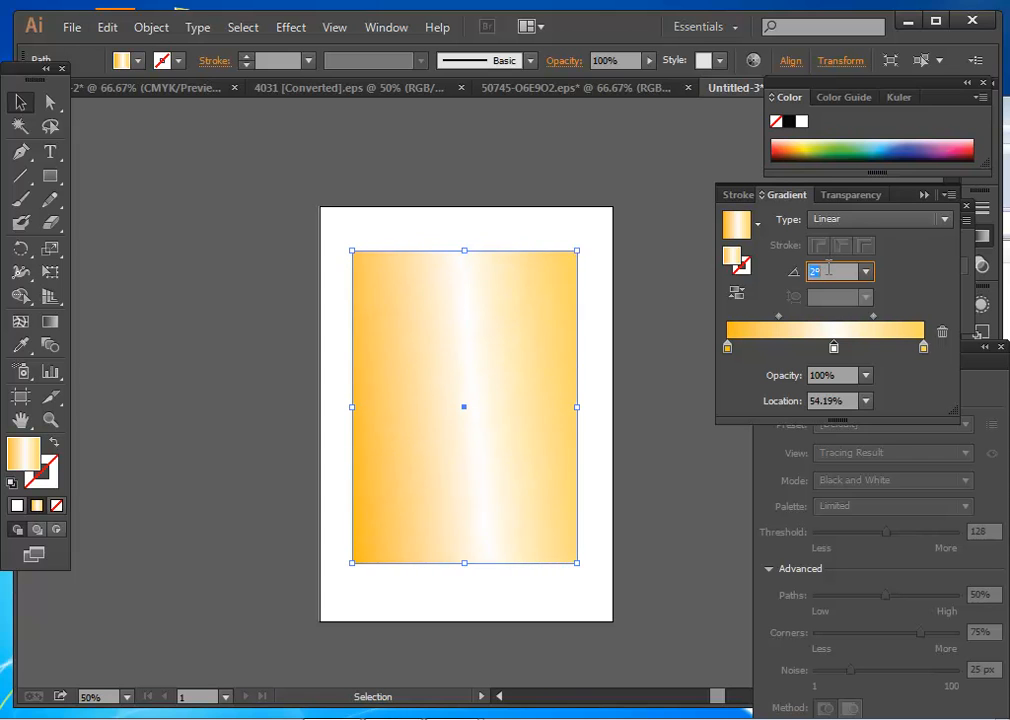
{"action": "key", "text": "Down"}
{"action": "key", "text": "Down"}
{"action": "key", "text": "Down"}
{"action": "key", "text": "Down"}
{"action": "key", "text": "Down"}
{"action": "key", "text": "Down"}
{"action": "key", "text": "Down"}
{"action": "key", "text": "Down"}
{"action": "key", "text": "Down"}
{"action": "key", "text": "Down"}
{"action": "key", "text": "Down"}
{"action": "key", "text": "Down"}
{"action": "key", "text": "Down"}
{"action": "key", "text": "Down"}
{"action": "key", "text": "Down"}
{"action": "key", "text": "Down"}
{"action": "key", "text": "Down"}
{"action": "key", "text": "Down"}
{"action": "key", "text": "Down"}
{"action": "key", "text": "Down"}
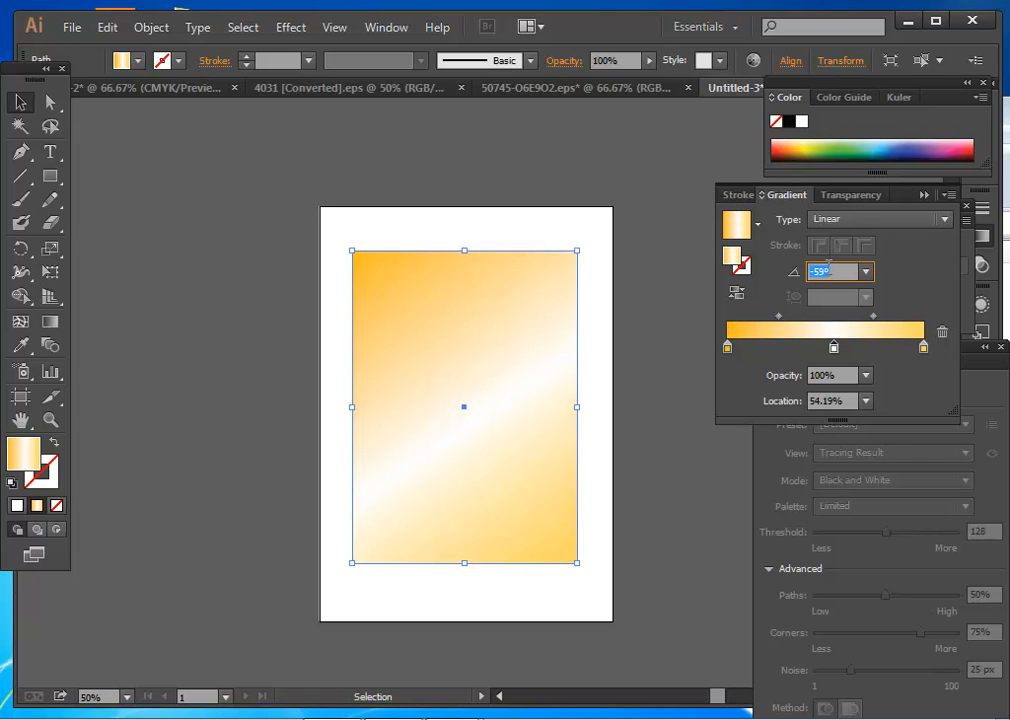
{"action": "key", "text": "Down"}
{"action": "key", "text": "Down"}
{"action": "key", "text": "Down"}
{"action": "key", "text": "Down"}
{"action": "key", "text": "Down"}
{"action": "key", "text": "Down"}
{"action": "key", "text": "Down"}
{"action": "key", "text": "Down"}
{"action": "key", "text": "Down"}
{"action": "key", "text": "Down"}
{"action": "key", "text": "Down"}
{"action": "key", "text": "Down"}
{"action": "key", "text": "Down"}
{"action": "key", "text": "Down"}
{"action": "key", "text": "Down"}
{"action": "key", "text": "Down"}
{"action": "key", "text": "Down"}
{"action": "key", "text": "Down"}
{"action": "key", "text": "Down"}
{"action": "key", "text": "Down"}
{"action": "key", "text": "Down"}
{"action": "key", "text": "Down"}
{"action": "key", "text": "Down"}
{"action": "key", "text": "Down"}
{"action": "key", "text": "Down"}
{"action": "key", "text": "Down"}
{"action": "key", "text": "Down"}
{"action": "key", "text": "Down"}
{"action": "key", "text": "Down"}
{"action": "key", "text": "Down"}
{"action": "key", "text": "Down"}
{"action": "key", "text": "Down"}
{"action": "key", "text": "Down"}
{"action": "key", "text": "Down"}
{"action": "key", "text": "Down"}
{"action": "key", "text": "Down"}
{"action": "key", "text": "Down"}
{"action": "key", "text": "Down"}
{"action": "key", "text": "Down"}
{"action": "key", "text": "Down"}
Change the rectangle's gradient type to Radial and look over the preset angles and transparency settings.
{"action": "left_click", "coordinate": [888, 220]}
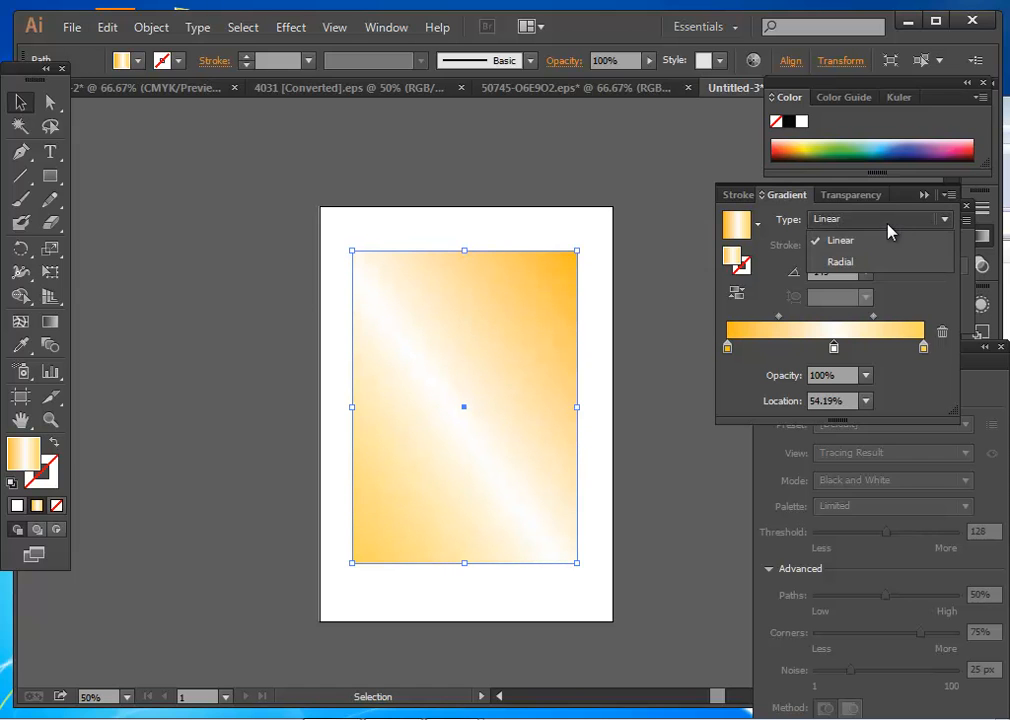
{"action": "left_click", "coordinate": [876, 261]}
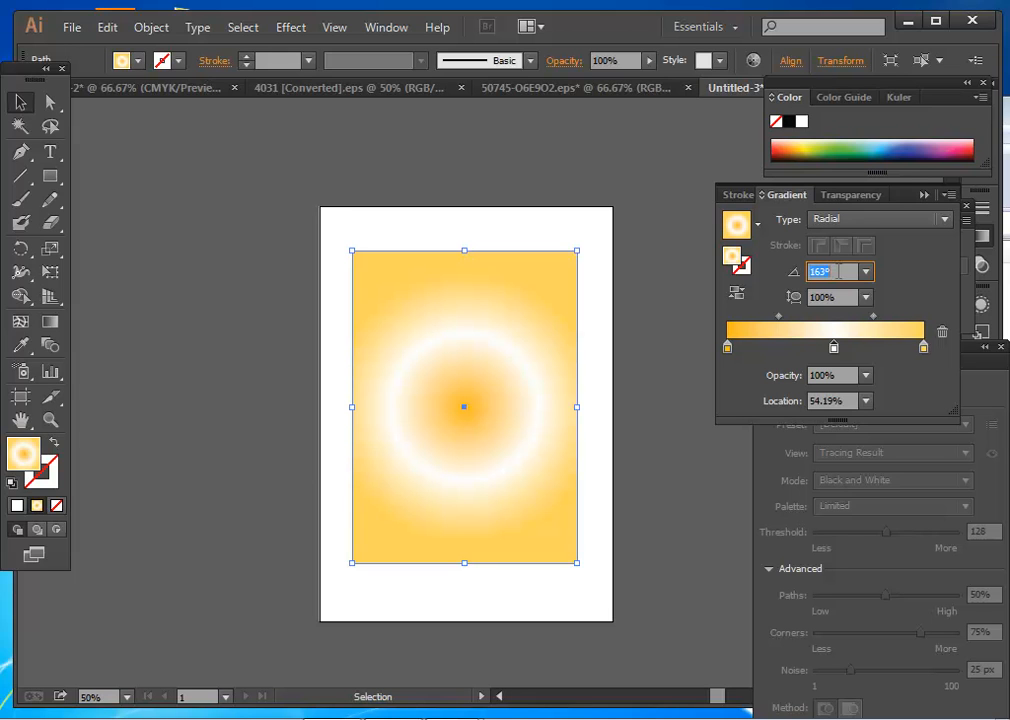
{"action": "left_click", "coordinate": [866, 272]}
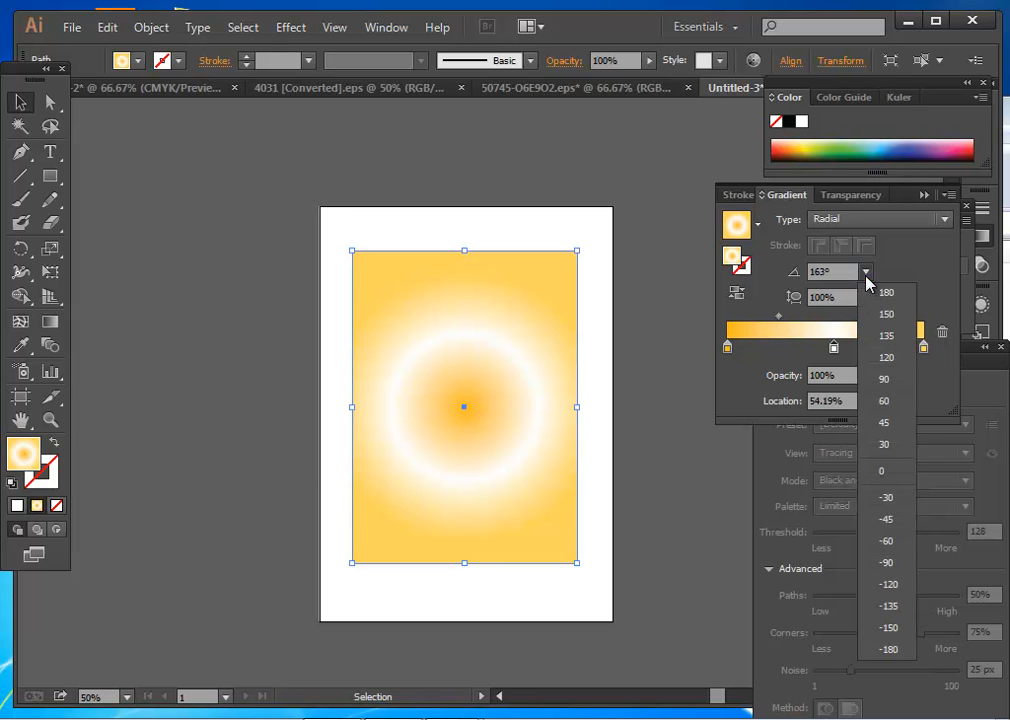
{"action": "left_click", "coordinate": [856, 273]}
{"action": "left_click", "coordinate": [850, 194]}
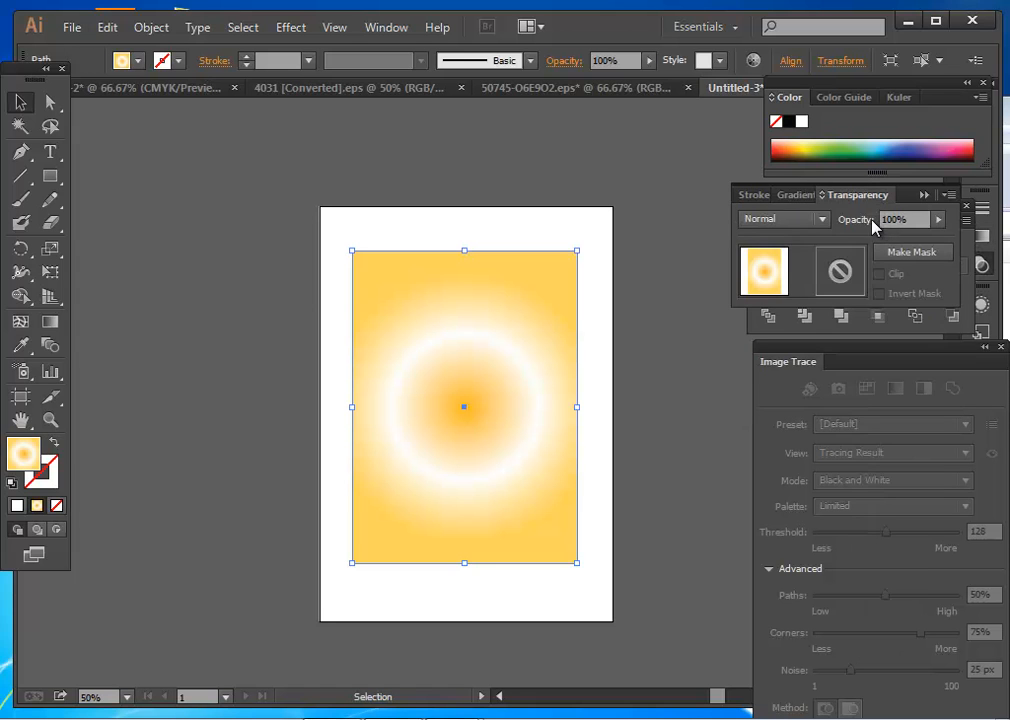
{"action": "left_click", "coordinate": [797, 195]}
Change the rectangle's gradient type back to Linear and nudge the rectangle slightly upward on the artboard.
{"action": "left_click", "coordinate": [870, 220]}
{"action": "left_click", "coordinate": [860, 240]}
{"action": "key", "text": "Up"}
{"action": "key", "text": "Up"}
{"action": "key", "text": "Up"}
{"action": "key", "text": "Up"}
{"action": "key", "text": "Up"}
{"action": "key", "text": "Up"}
{"action": "key", "text": "Up"}
{"action": "key", "text": "Up"}
{"action": "key", "text": "Up"}
{"action": "key", "text": "Up"}
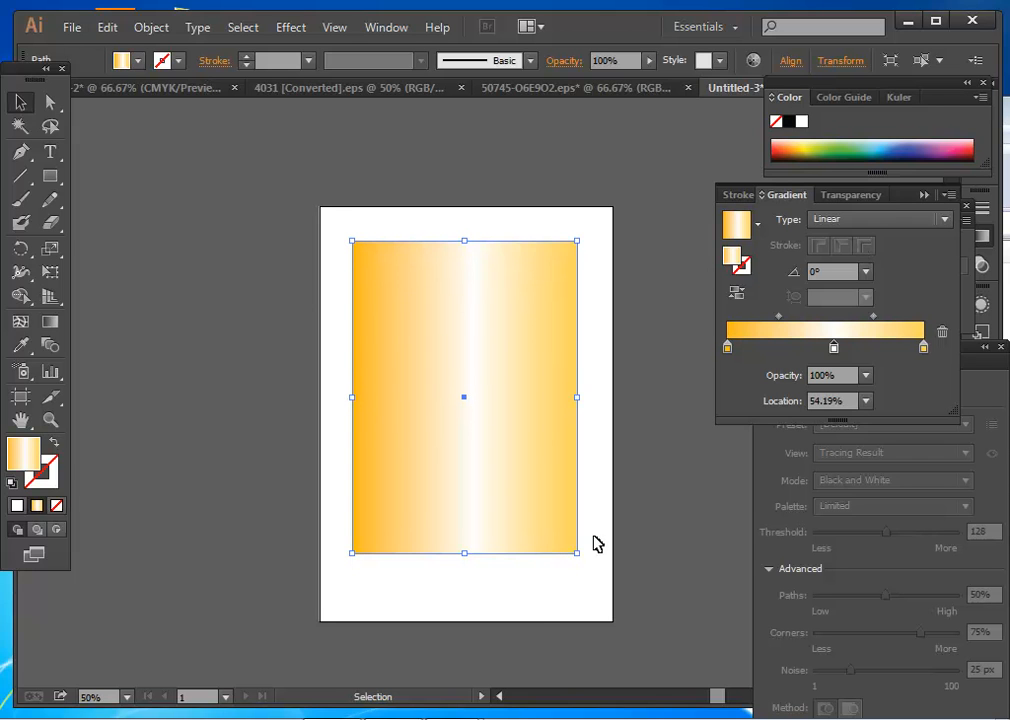
Enlarge the gradient rectangle from two opposite corners to cover the whole artboard, and reselect it.
{"action": "left_click_drag", "start_coordinate": [579, 554], "coordinate": [612, 620]}
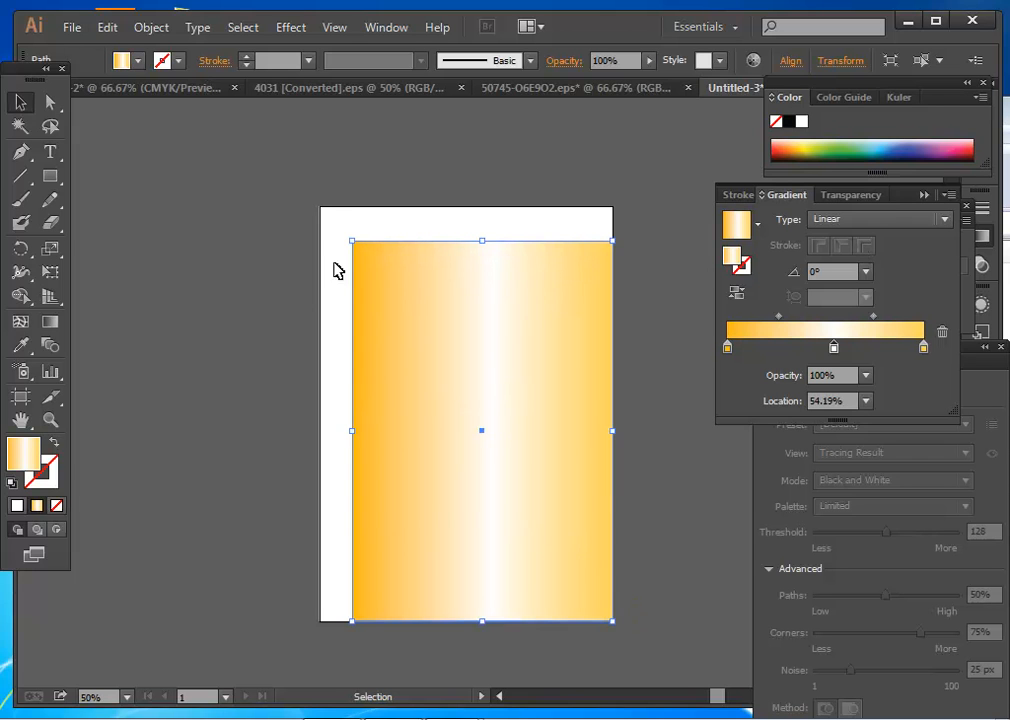
{"action": "left_click_drag", "start_coordinate": [352, 241], "coordinate": [320, 207]}
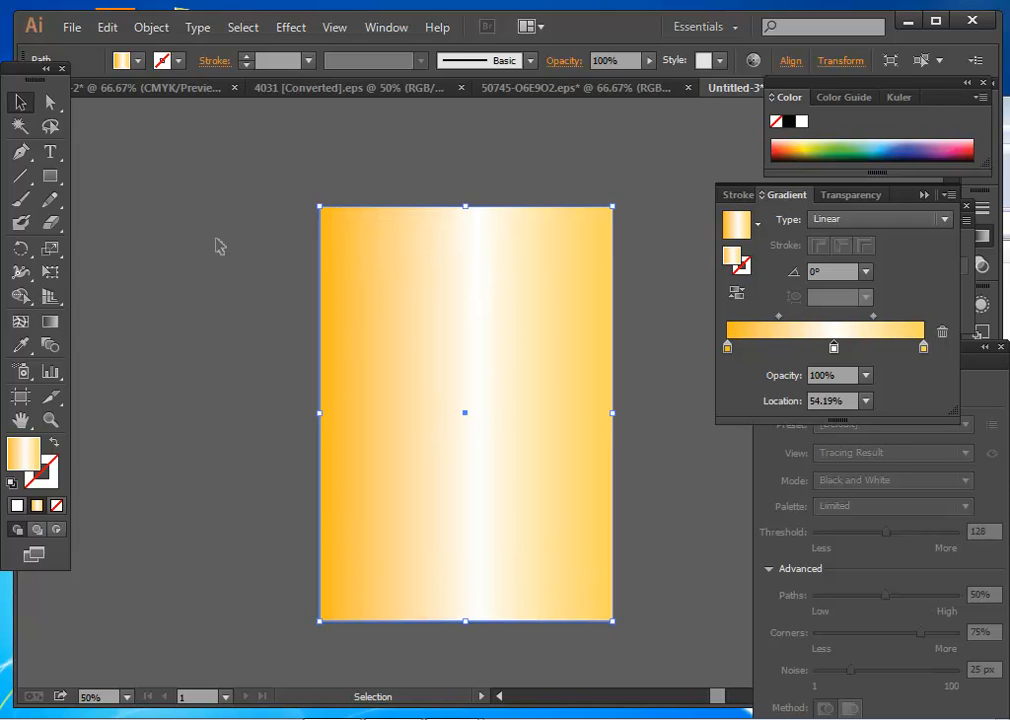
{"action": "left_click", "coordinate": [135, 320]}
{"action": "left_click", "coordinate": [337, 332]}
Try 40% opacity on the white middle gradient stop and undo the change.
{"action": "left_click", "coordinate": [865, 376]}
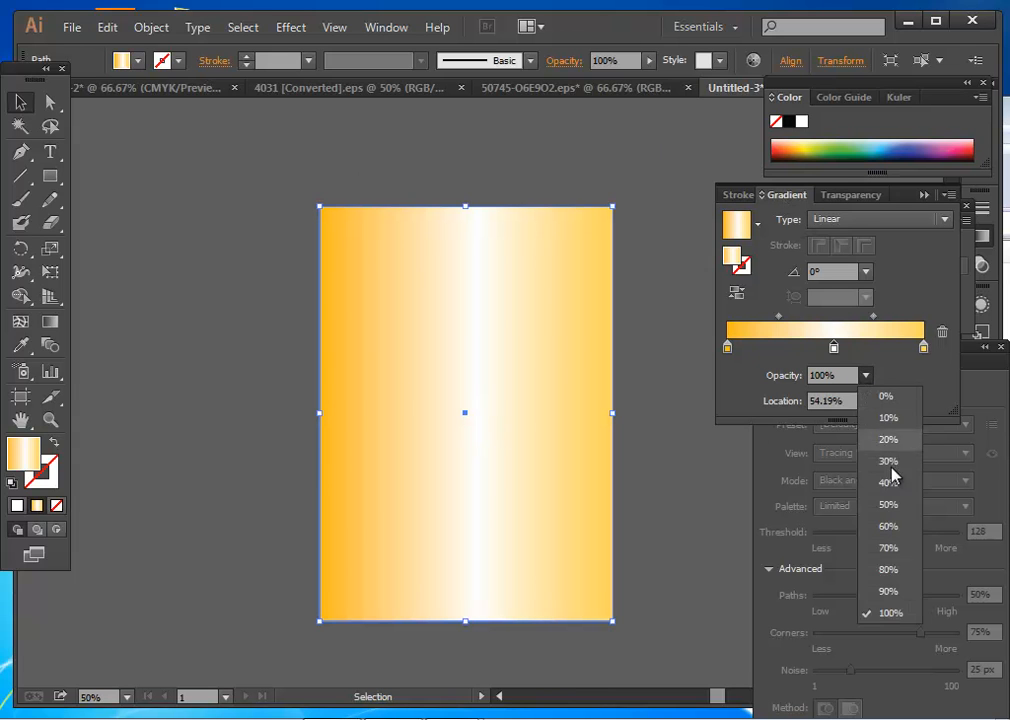
{"action": "left_click", "coordinate": [893, 490]}
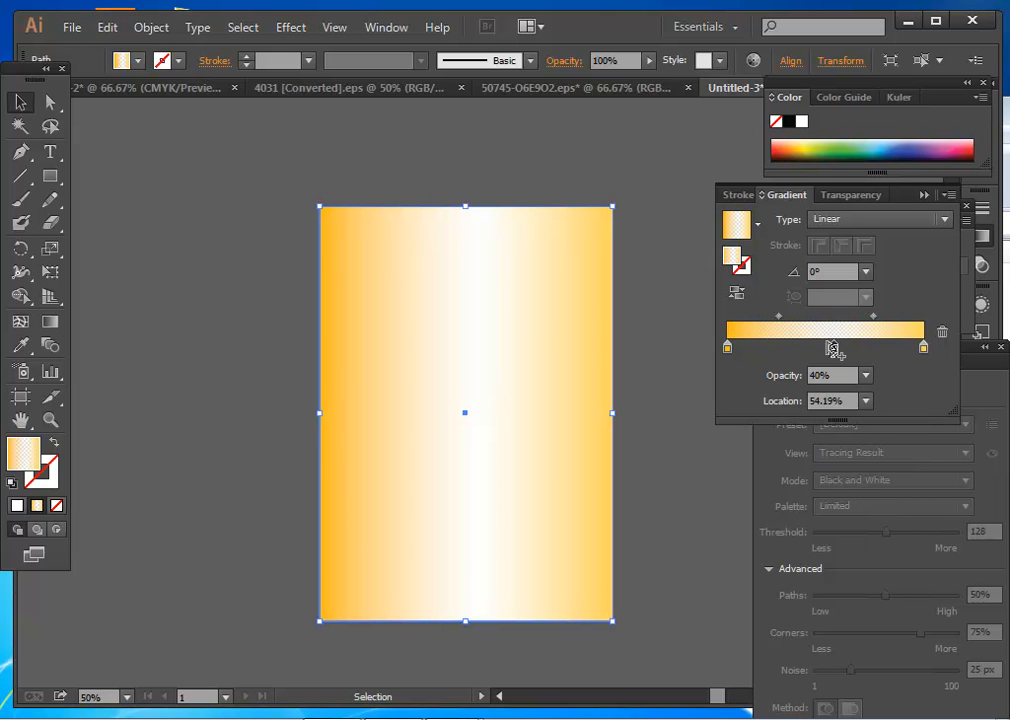
{"action": "key", "text": "ctrl+z"}
Set the whole rectangle's opacity to 25% and deselect it.
{"action": "left_click", "coordinate": [648, 61]}
{"action": "left_click_drag", "start_coordinate": [592, 88], "coordinate": [589, 90]}
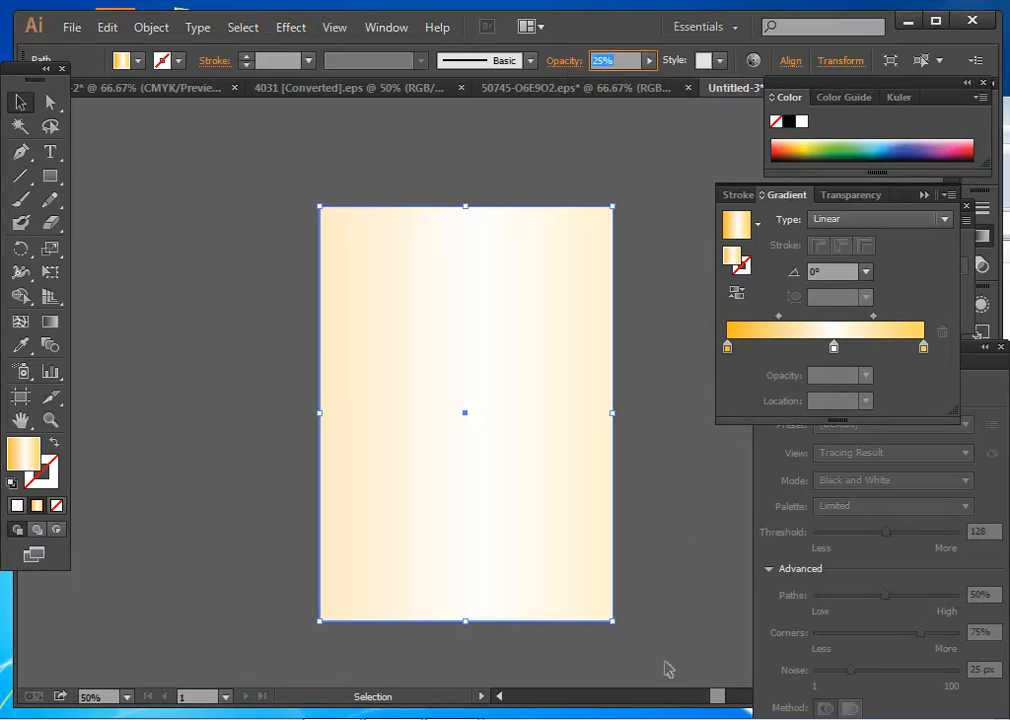
{"action": "left_click", "coordinate": [212, 357]}
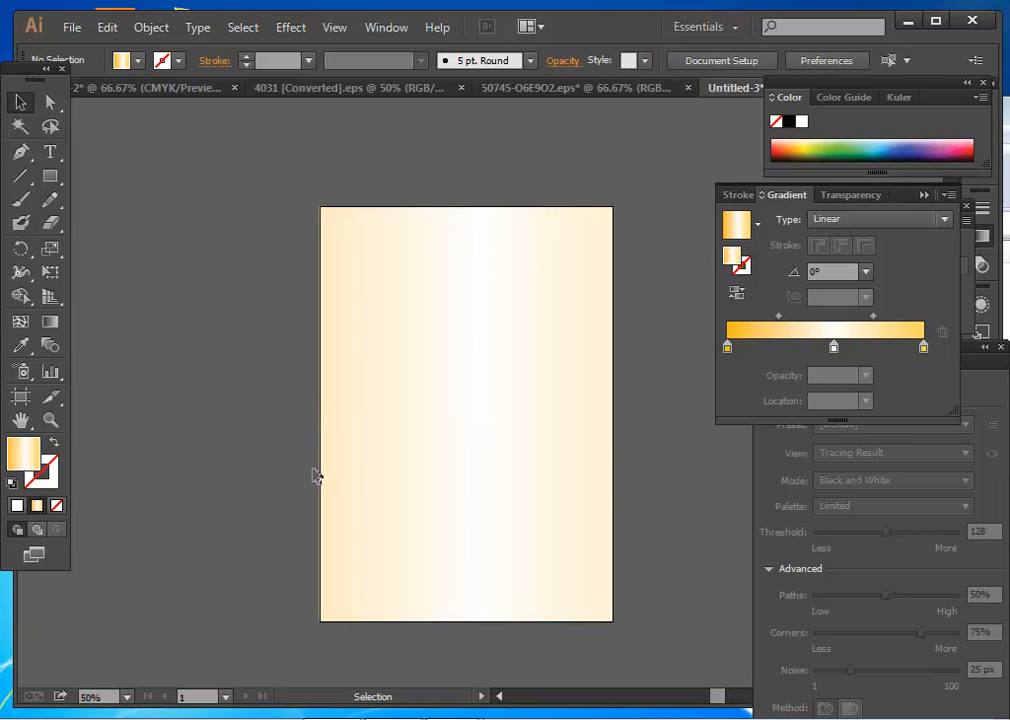
Select the rectangle and remove the white middle color stop from its gradient.
{"action": "left_click", "coordinate": [489, 543]}
{"action": "left_click", "coordinate": [835, 349]}
{"action": "left_click_drag", "start_coordinate": [835, 349], "coordinate": [748, 657]}
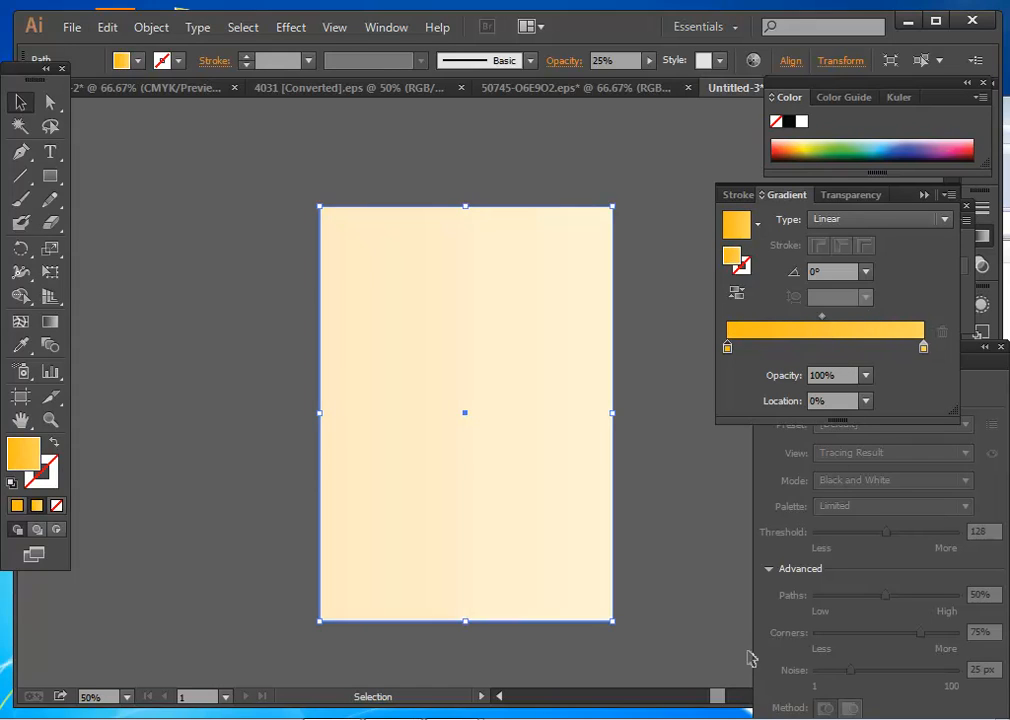
Delete the gradient rectangle from the artboard.
{"action": "left_click", "coordinate": [678, 630]}
{"action": "left_click", "coordinate": [593, 490]}
{"action": "key", "text": "Delete"}
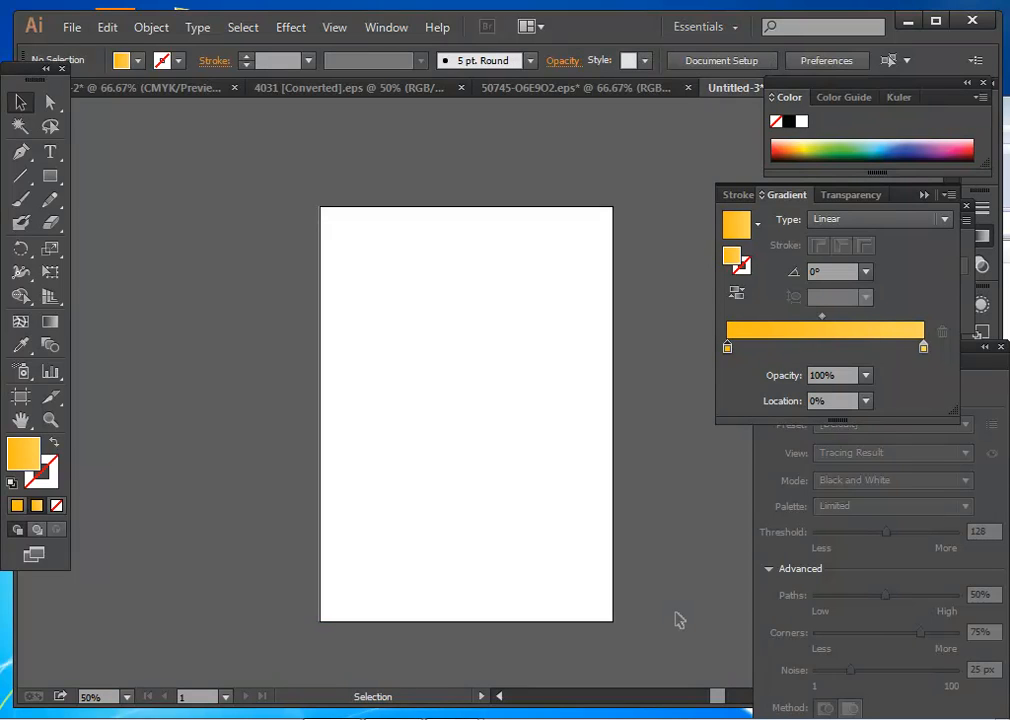
Save the document as Untitled-3 in Adobe Illustrator (*.AI) format in the desktop's 001 folder, keeping the Illustrator CC (17.0) version.
{"action": "left_click", "coordinate": [936, 20]}
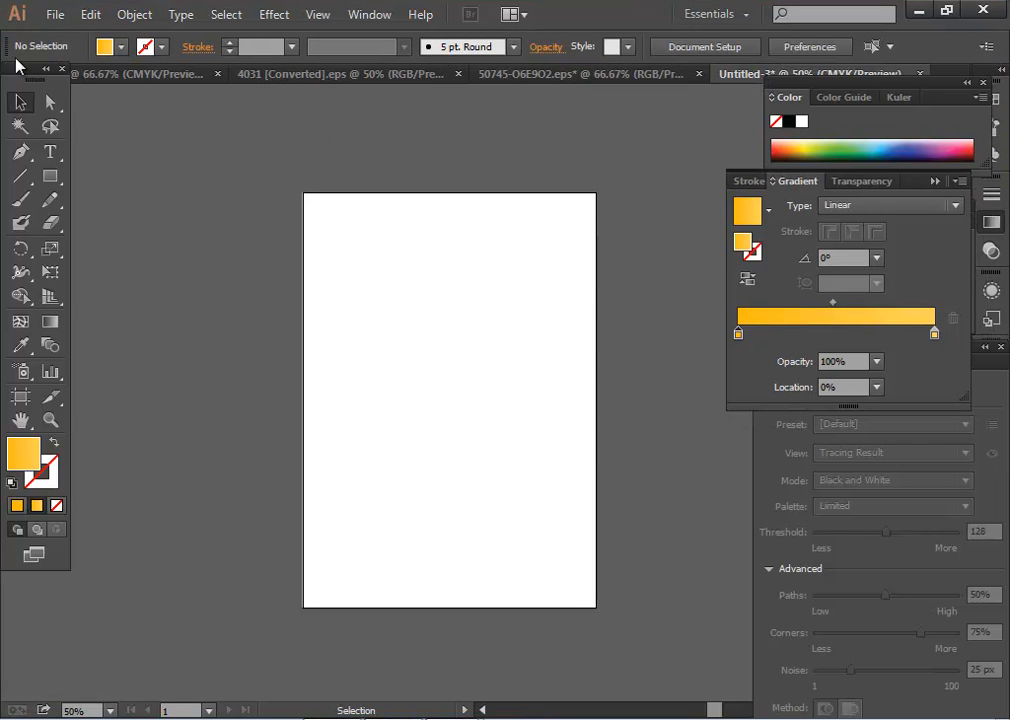
{"action": "left_click", "coordinate": [48, 16]}
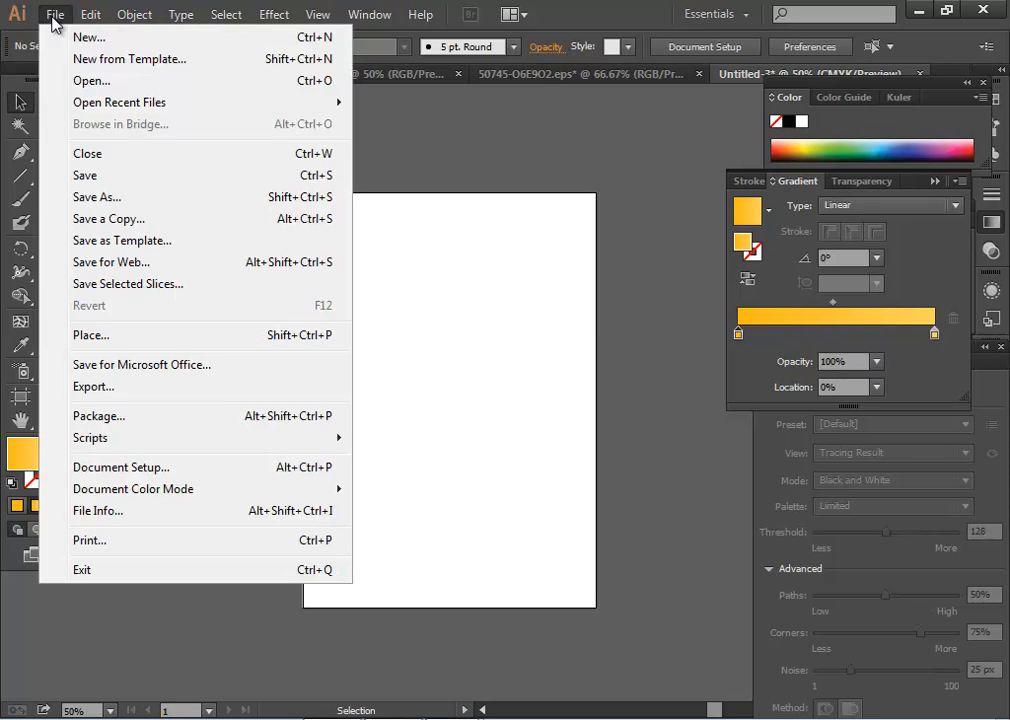
{"action": "left_click", "coordinate": [165, 199]}
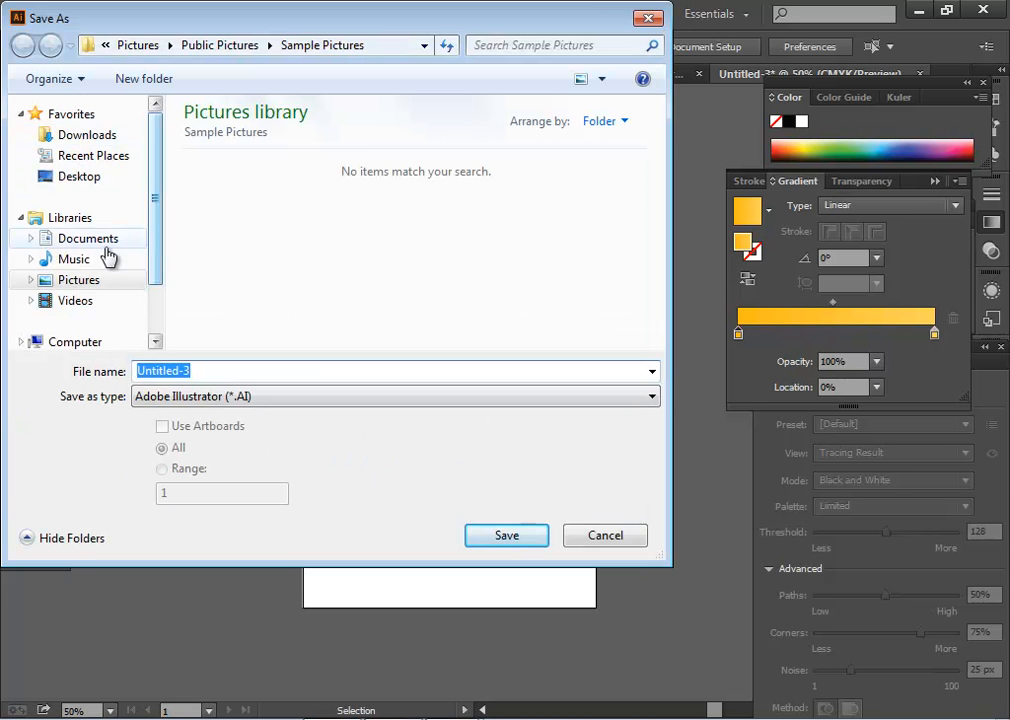
{"action": "double_click", "coordinate": [302, 370]}
{"action": "type", "text": "001"}
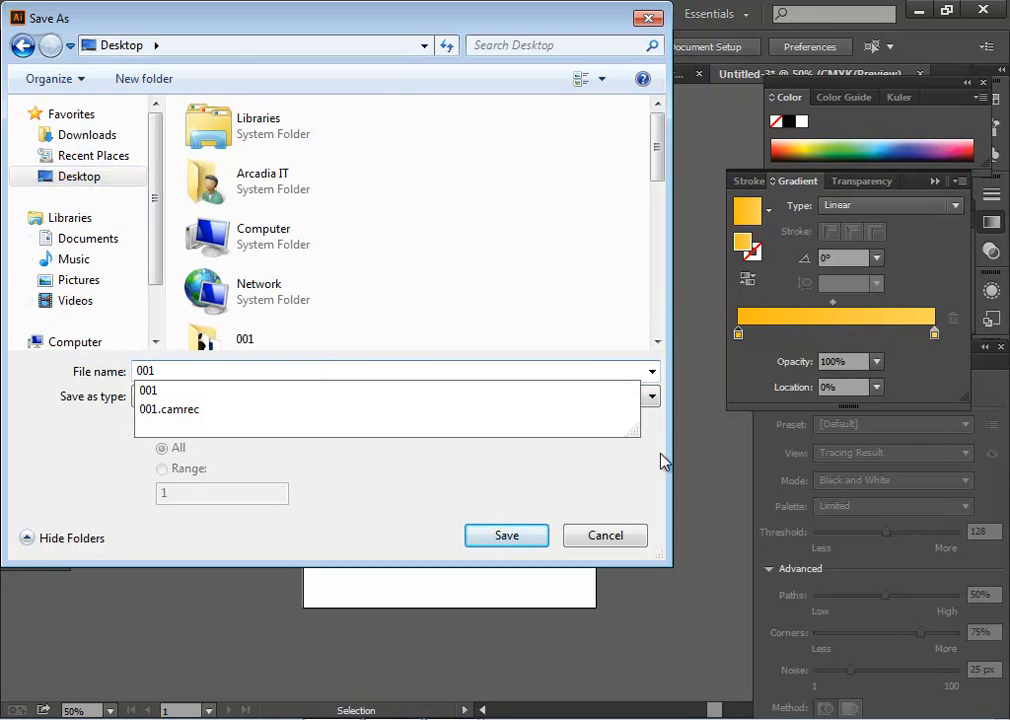
{"action": "left_click", "coordinate": [533, 543]}
{"action": "left_click", "coordinate": [536, 545]}
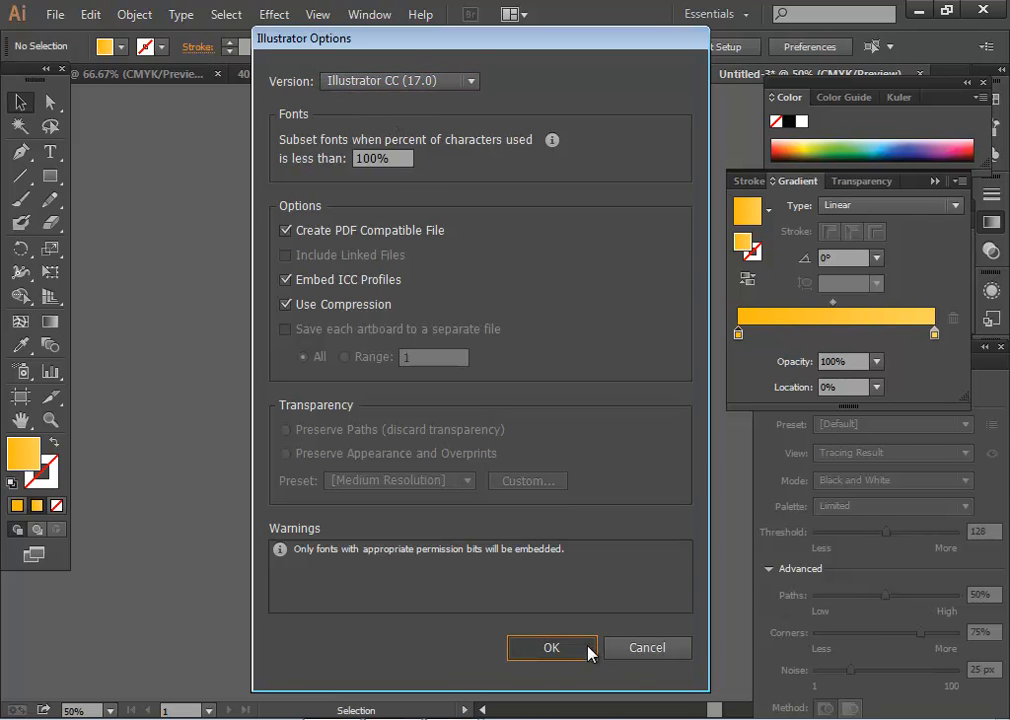
{"action": "left_click", "coordinate": [551, 648]}
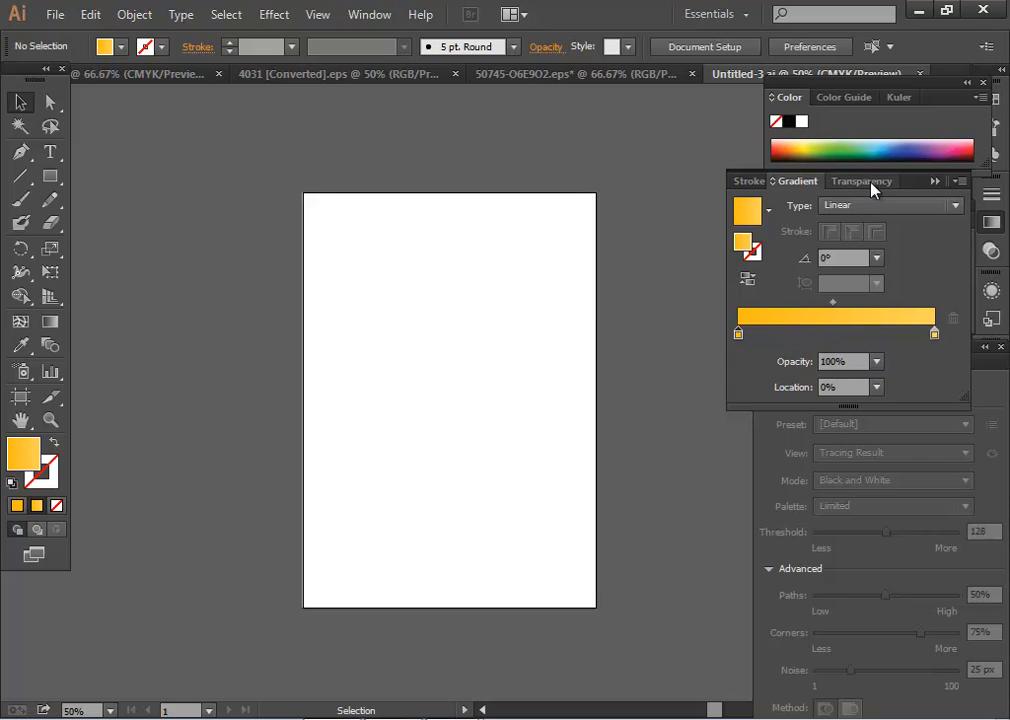
Minimize the drawing program and close the two open WinRAR archive windows to clear the desktop.
{"action": "left_click", "coordinate": [918, 11]}
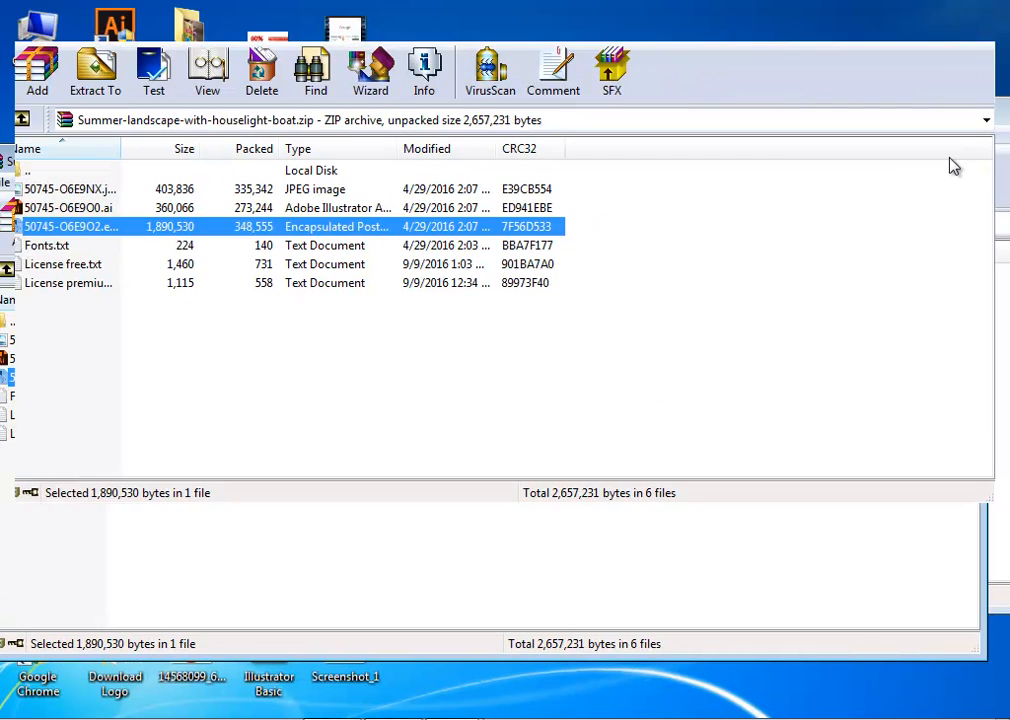
{"action": "left_click", "coordinate": [990, 11]}
{"action": "left_click_drag", "start_coordinate": [954, 119], "coordinate": [842, 152]}
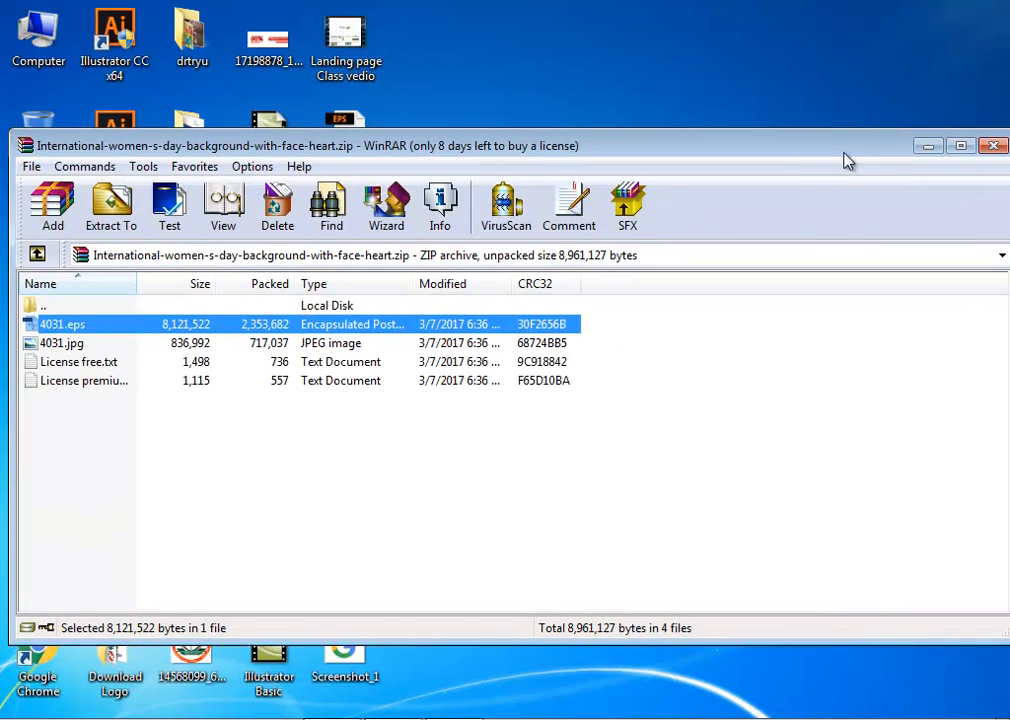
{"action": "left_click", "coordinate": [988, 149]}
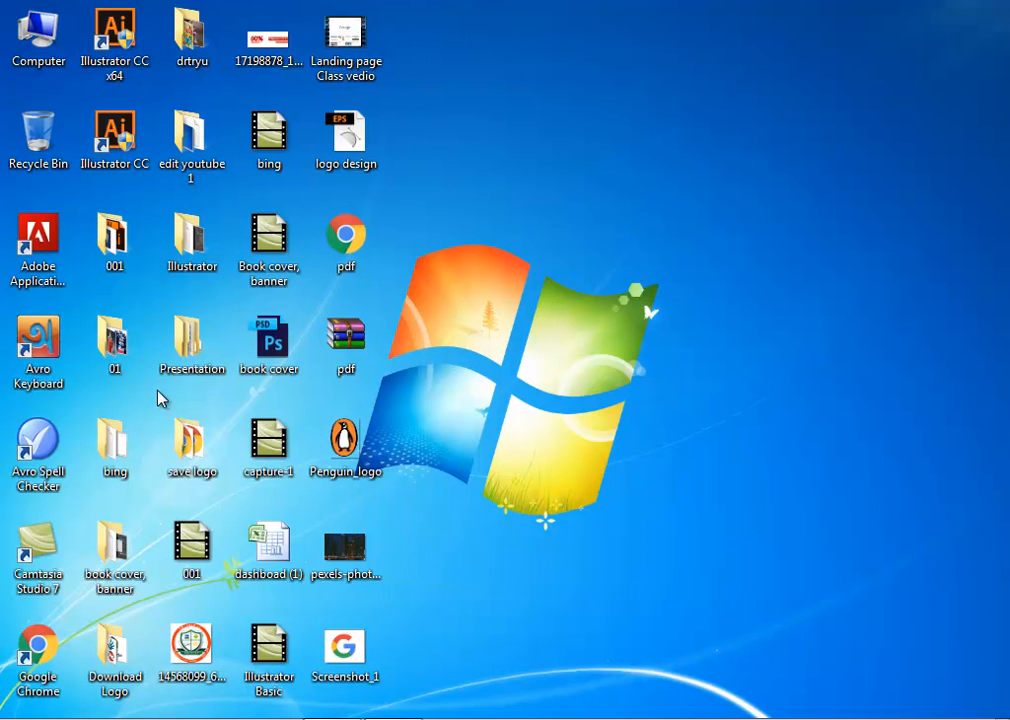
Open the 001 folder on the desktop to check the saved Illustrator file, and close the folder.
{"action": "key", "text": "0"}
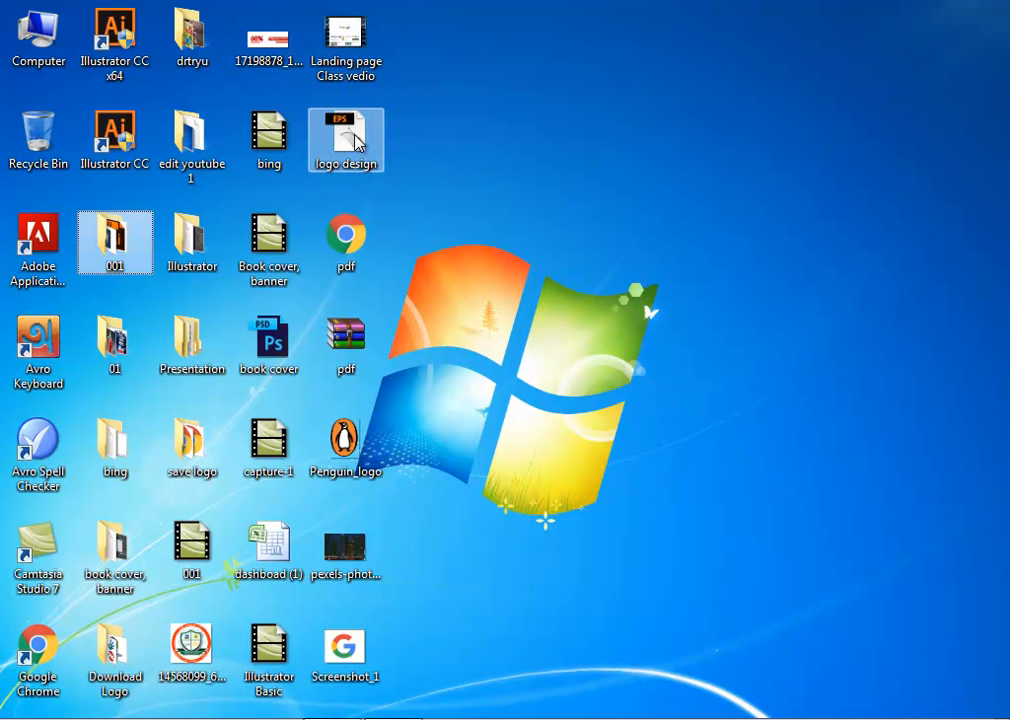
{"action": "double_click", "coordinate": [125, 250]}
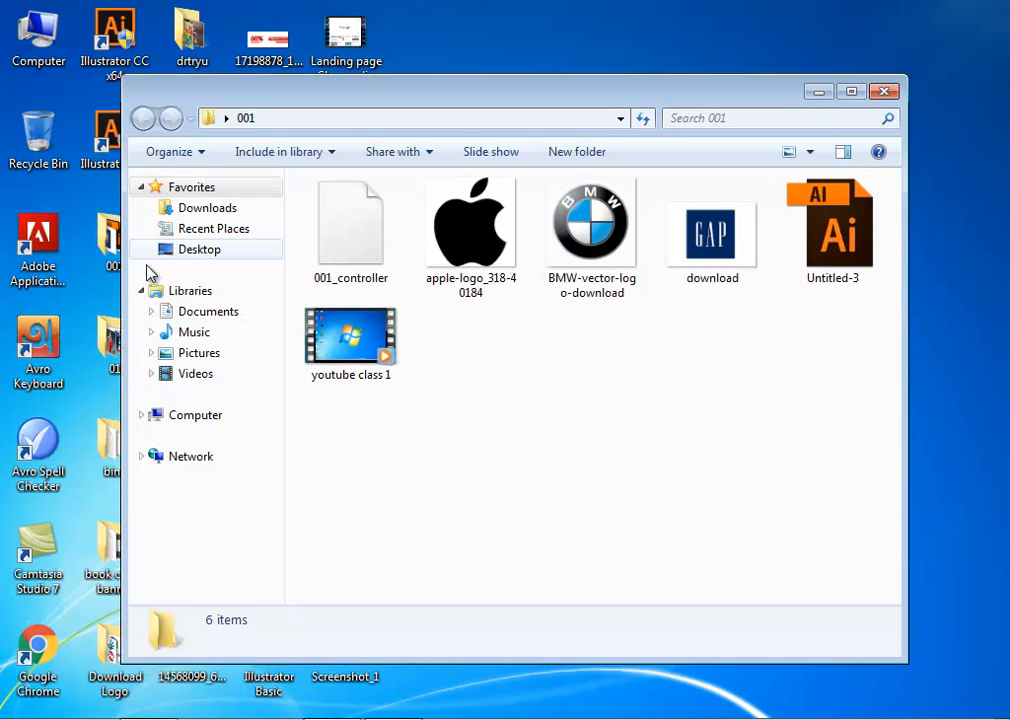
{"action": "left_click", "coordinate": [884, 91]}
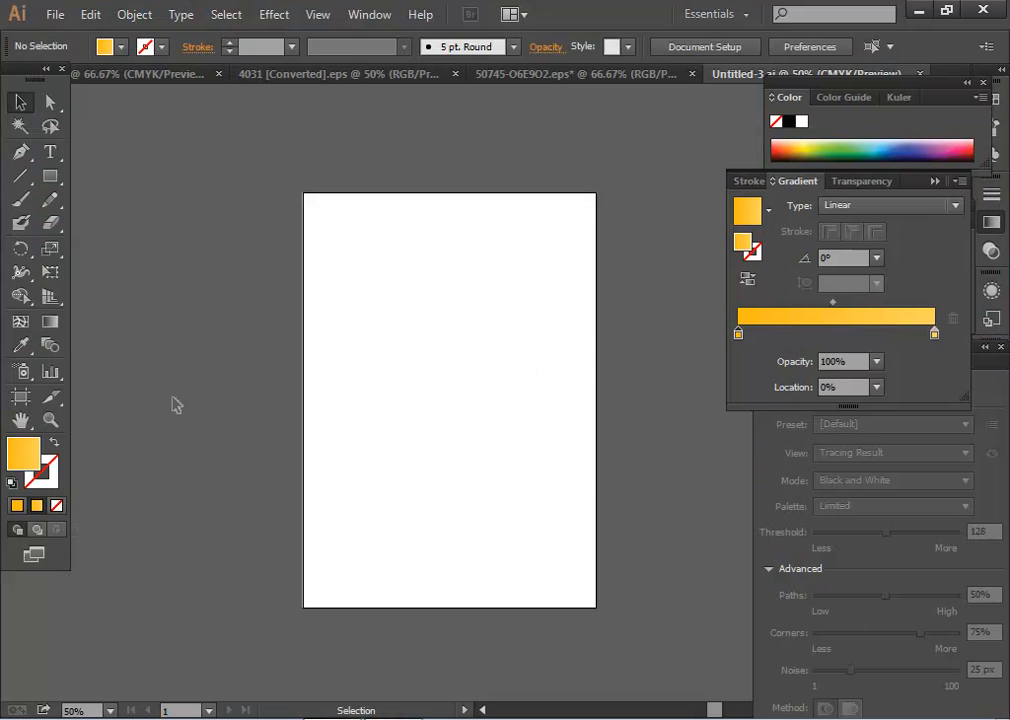
Save the document to the desktop as 123 in Illustrator CC (17.0) format and check the file on the desktop.
{"action": "left_click", "coordinate": [52, 16]}
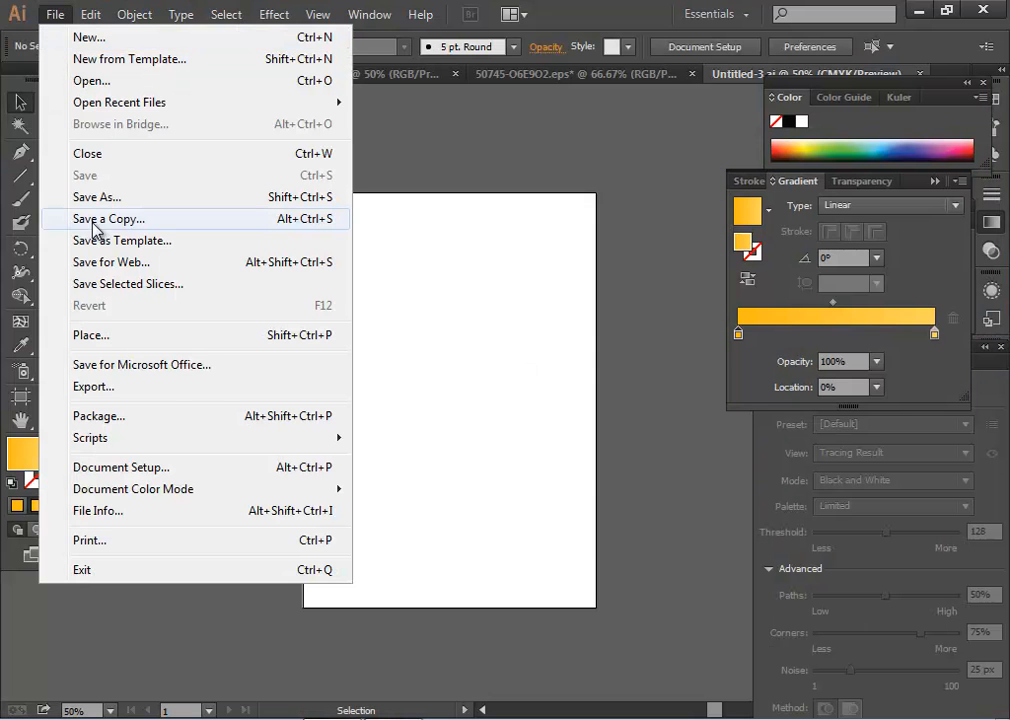
{"action": "left_click", "coordinate": [153, 196]}
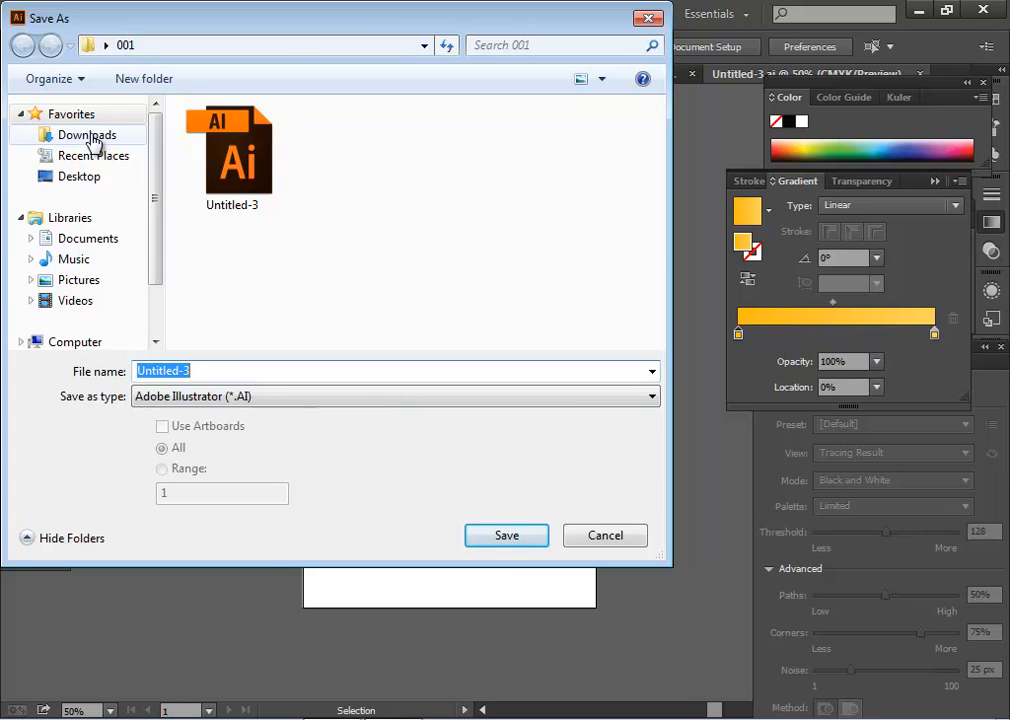
{"action": "left_click", "coordinate": [96, 180]}
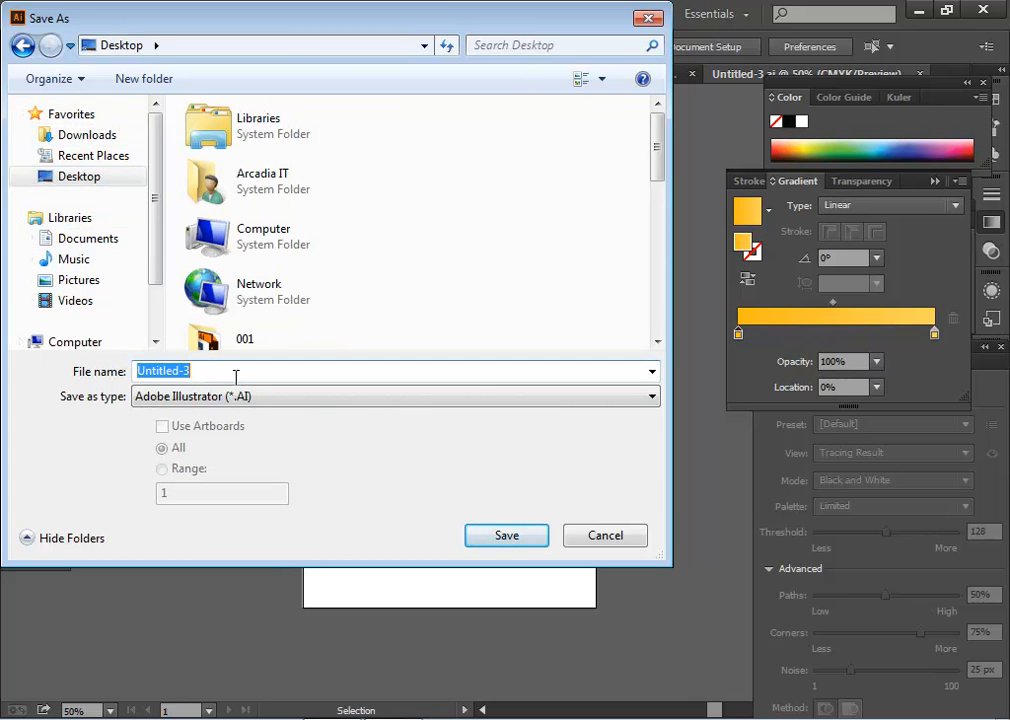
{"action": "type", "text": "123"}
{"action": "left_click", "coordinate": [530, 537]}
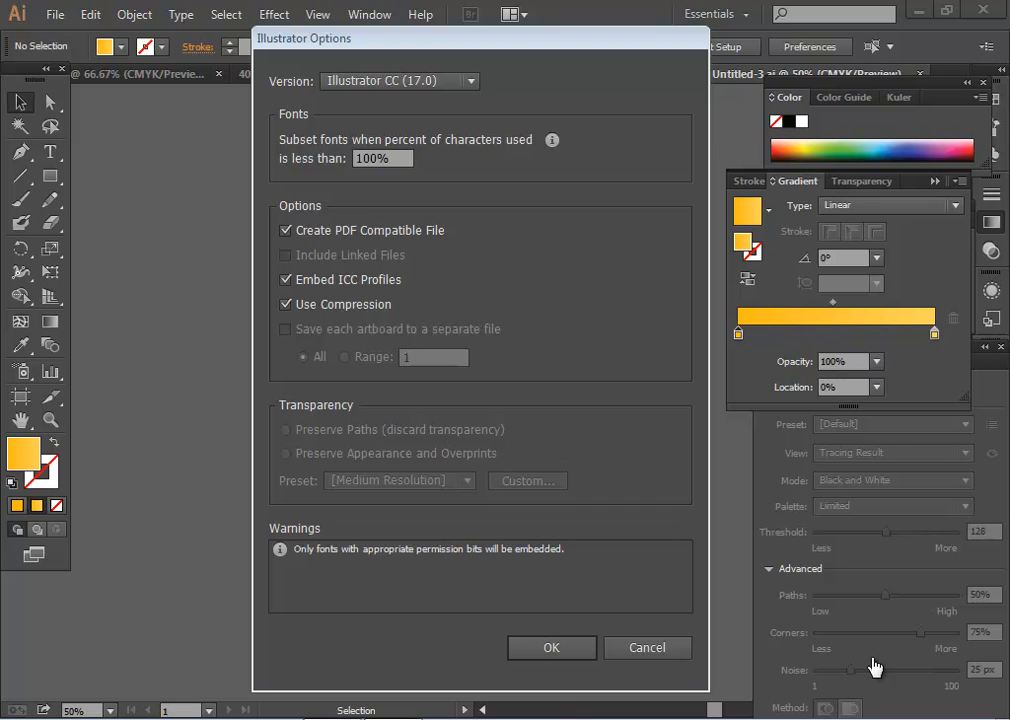
{"action": "left_click", "coordinate": [592, 655]}
{"action": "left_click", "coordinate": [920, 12]}
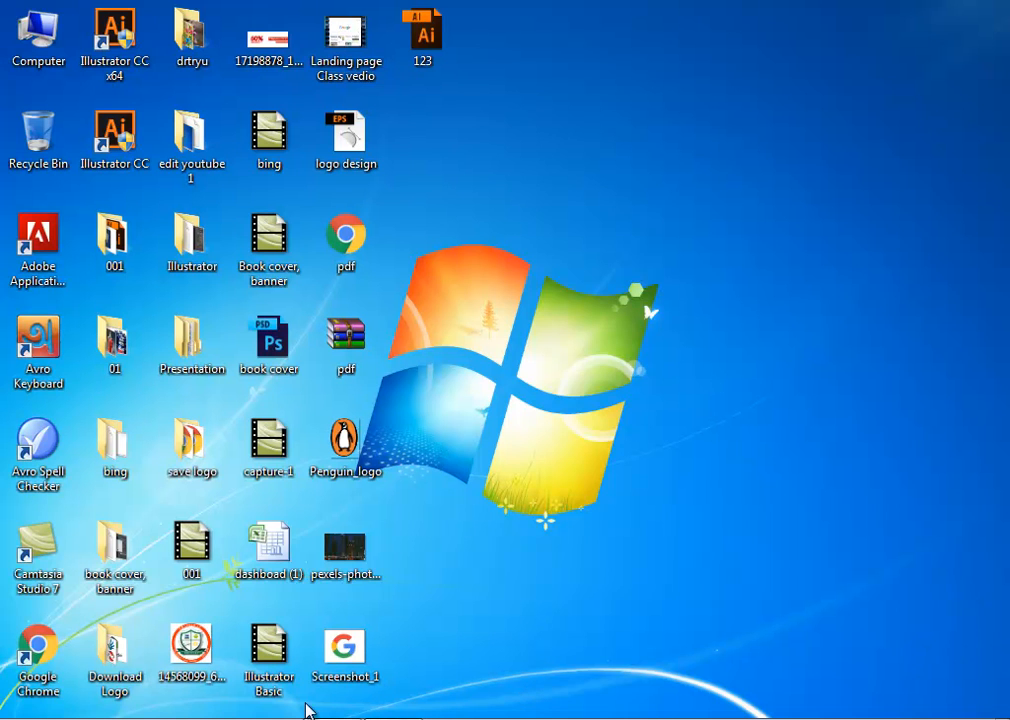
{"action": "left_click", "coordinate": [307, 712]}
Start saving the document over the existing 123 file and review the Illustrator versions offered for it.
{"action": "left_click", "coordinate": [47, 18]}
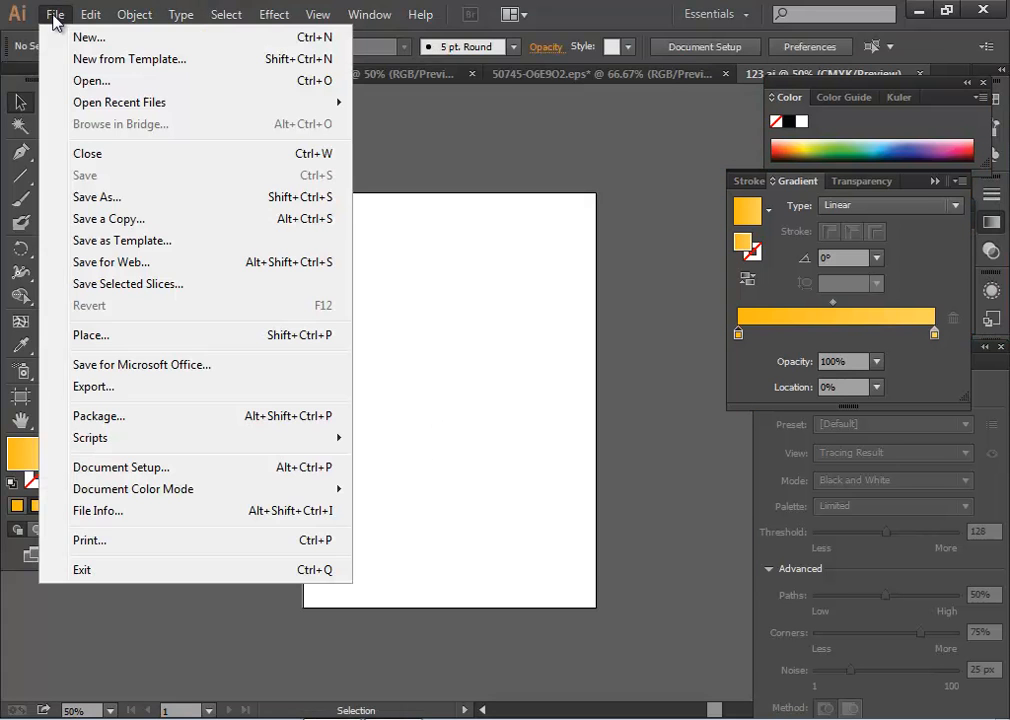
{"action": "left_click", "coordinate": [160, 199]}
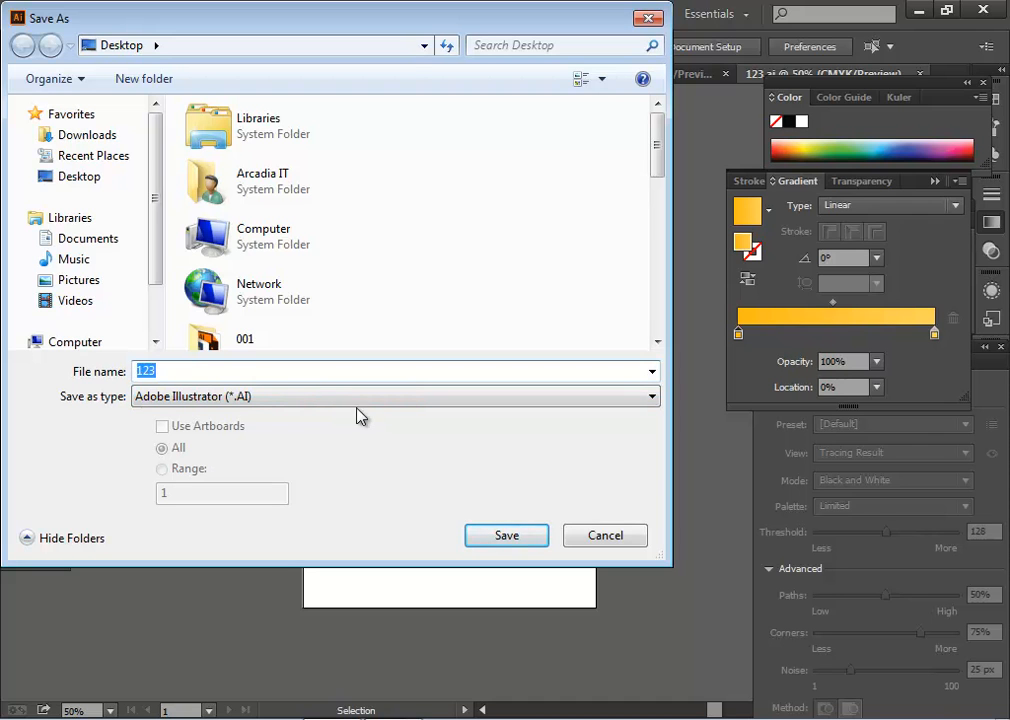
{"action": "left_click", "coordinate": [540, 542]}
{"action": "left_click", "coordinate": [553, 436]}
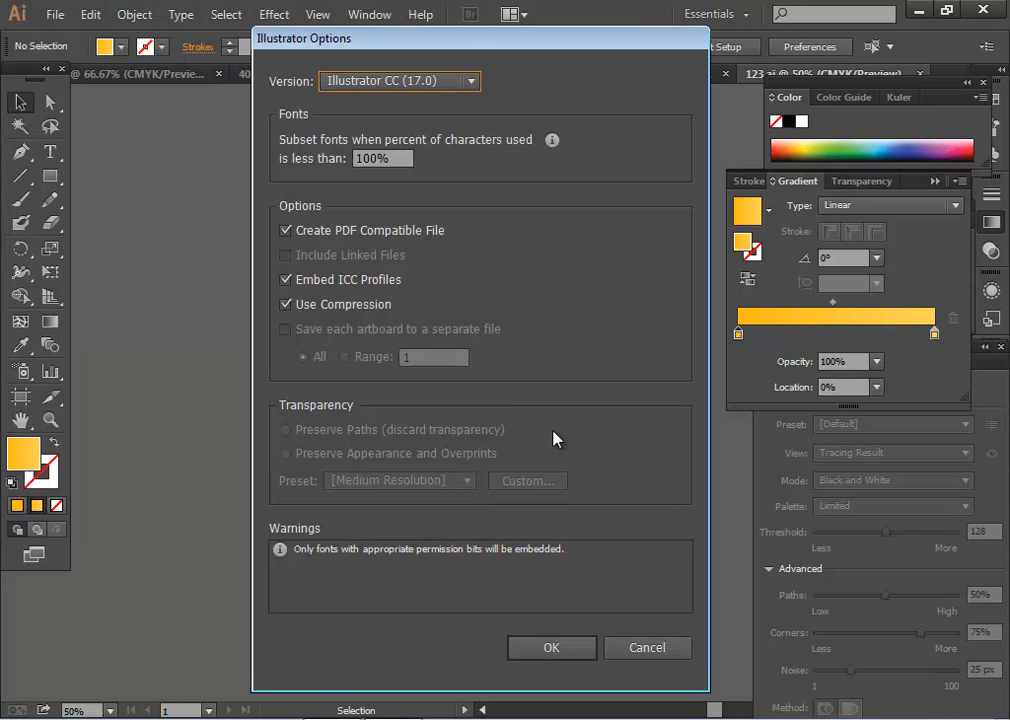
{"action": "left_click", "coordinate": [455, 81]}
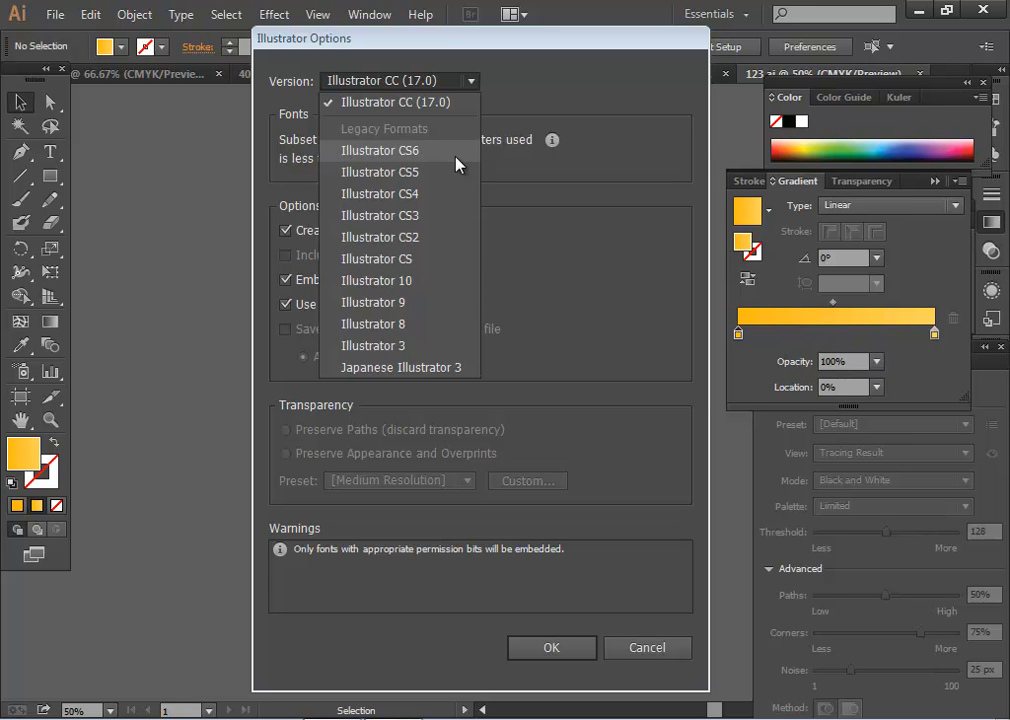
{"action": "left_click", "coordinate": [660, 338]}
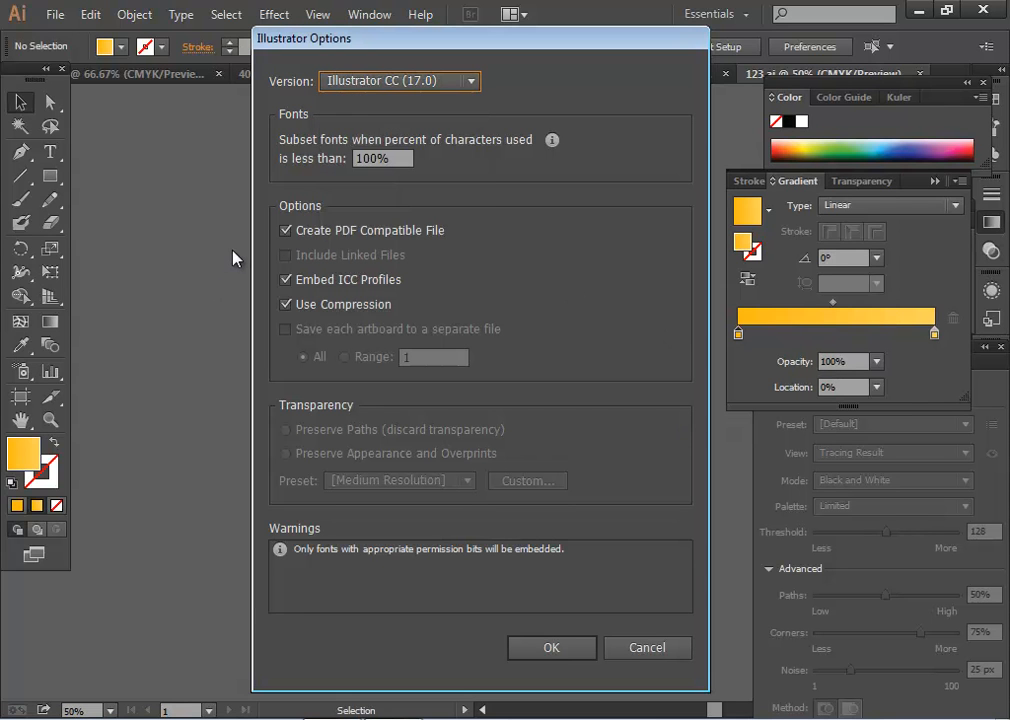
Try the Illustrator CS6 legacy version against Illustrator CC (17.0) in the save options and cancel the save.
{"action": "left_click", "coordinate": [400, 80]}
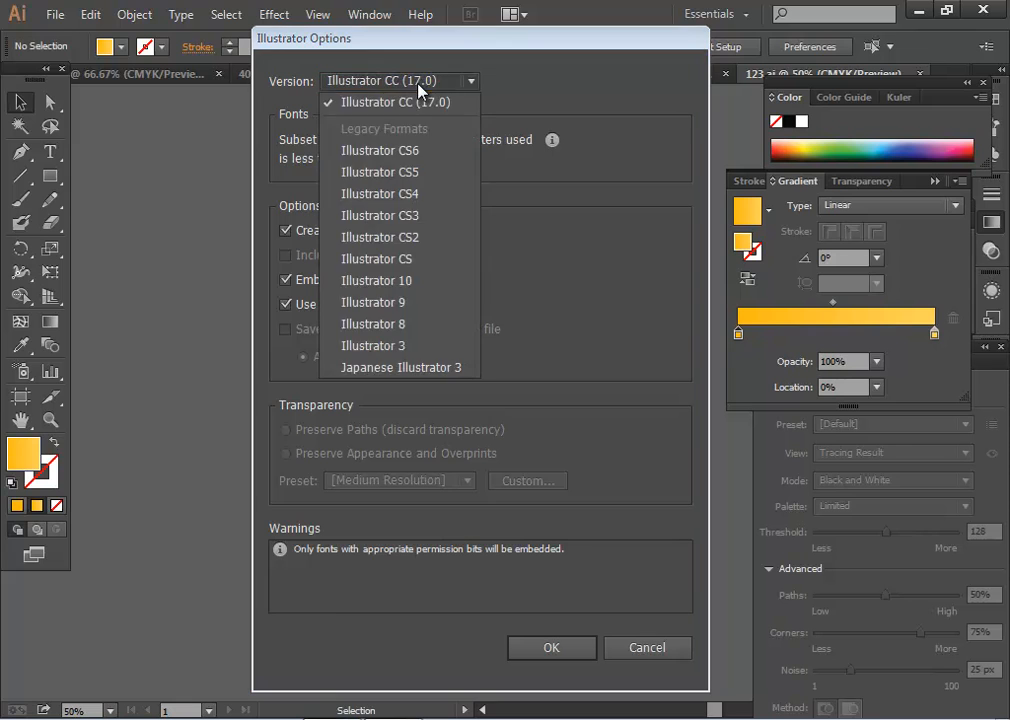
{"action": "left_click", "coordinate": [425, 153]}
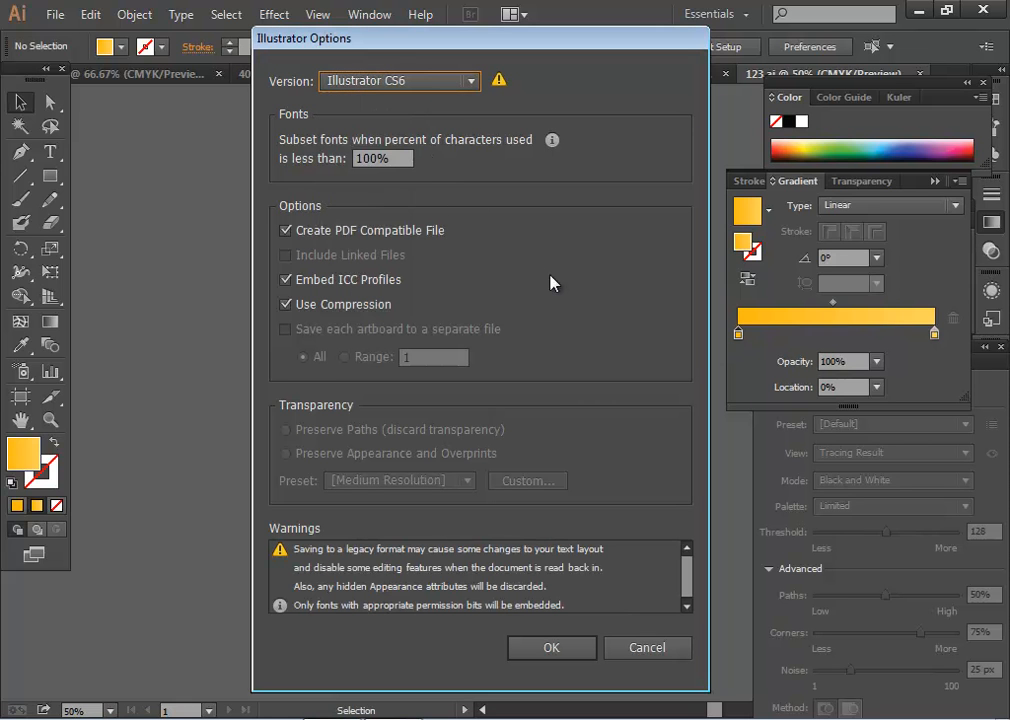
{"action": "left_click", "coordinate": [451, 81]}
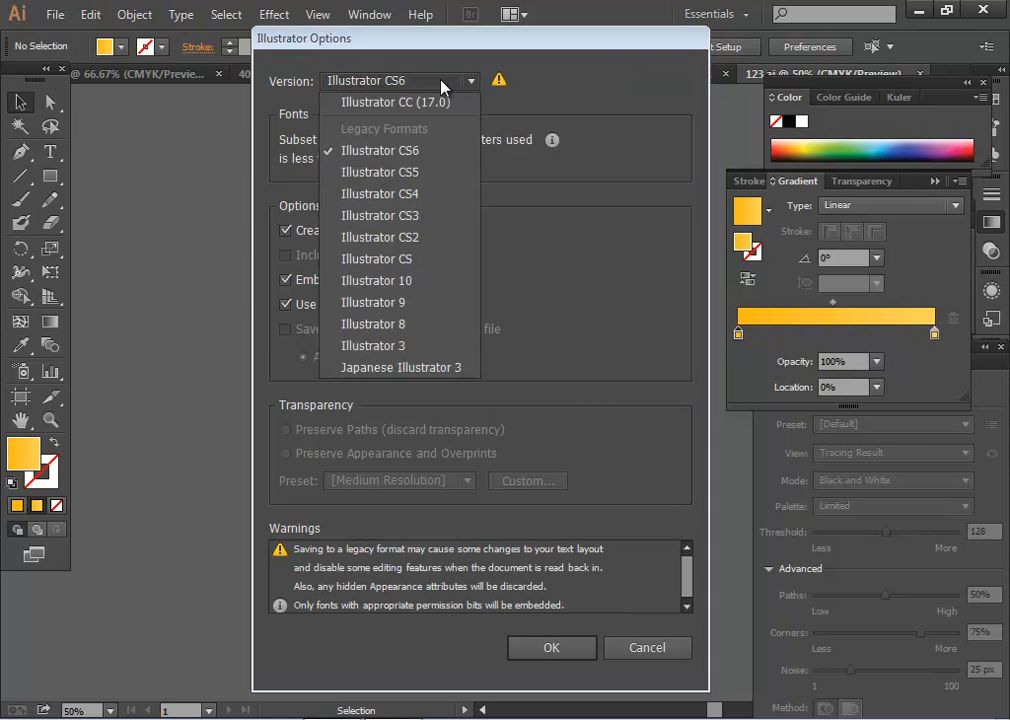
{"action": "left_click", "coordinate": [448, 102]}
{"action": "left_click", "coordinate": [441, 84]}
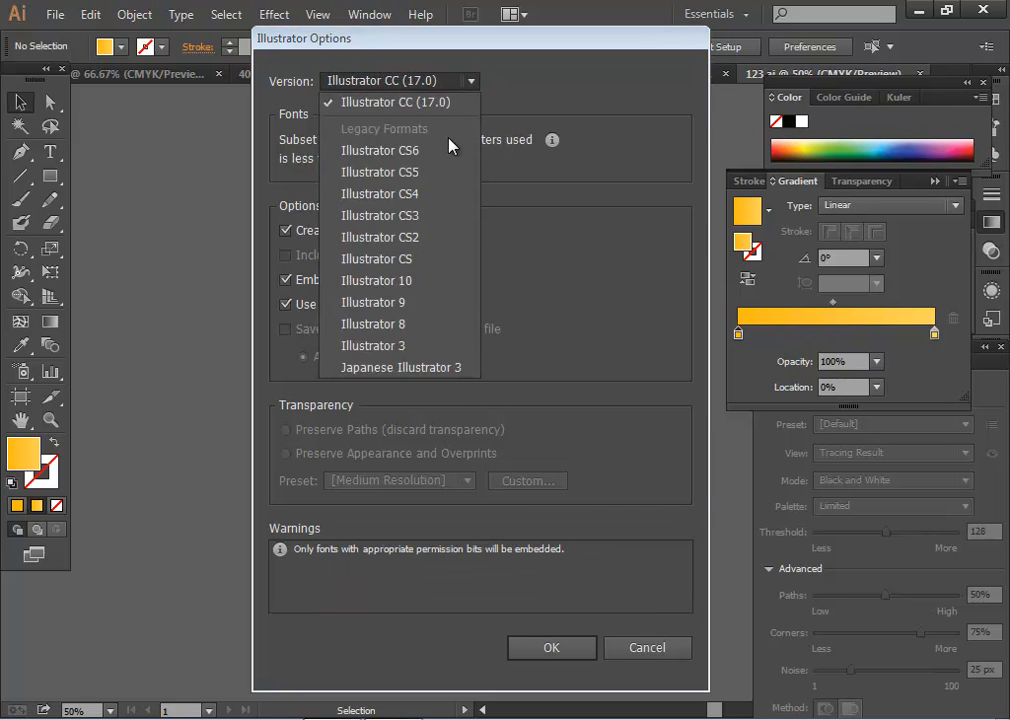
{"action": "left_click", "coordinate": [450, 150]}
{"action": "left_click", "coordinate": [446, 80]}
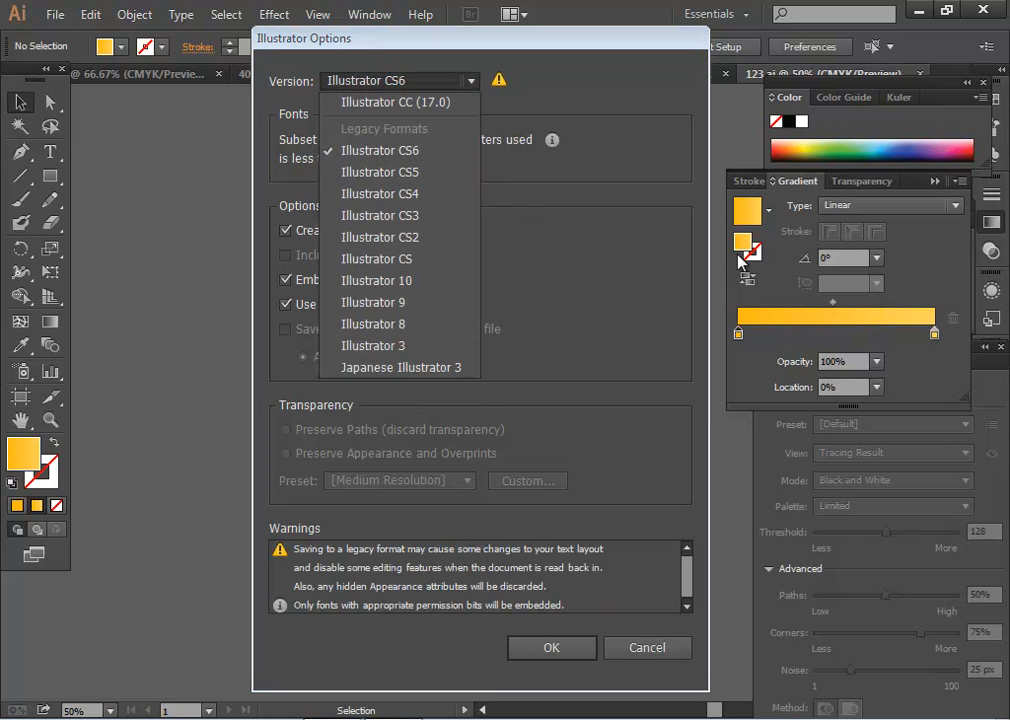
{"action": "left_click", "coordinate": [640, 260]}
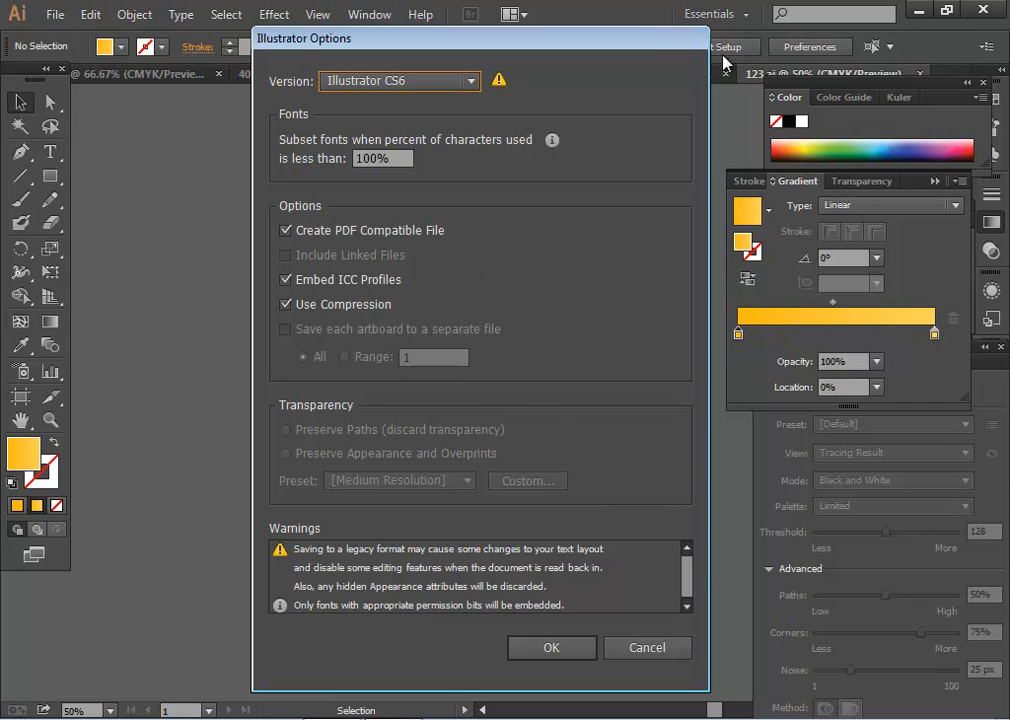
{"action": "left_click_drag", "start_coordinate": [640, 42], "coordinate": [631, 60]}
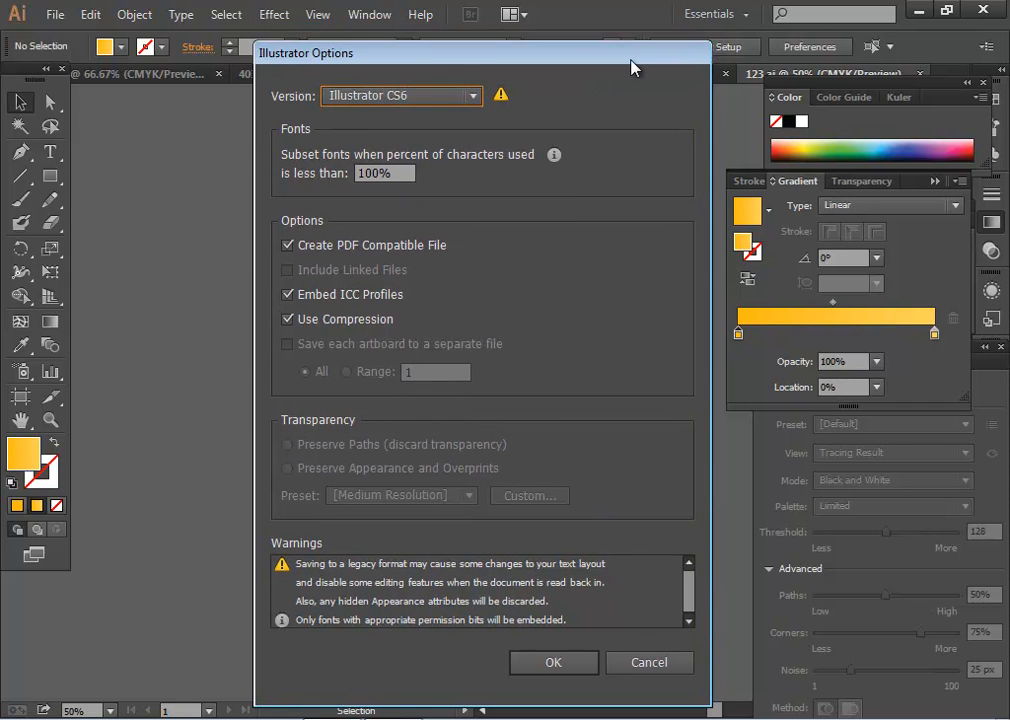
{"action": "left_click", "coordinate": [470, 95]}
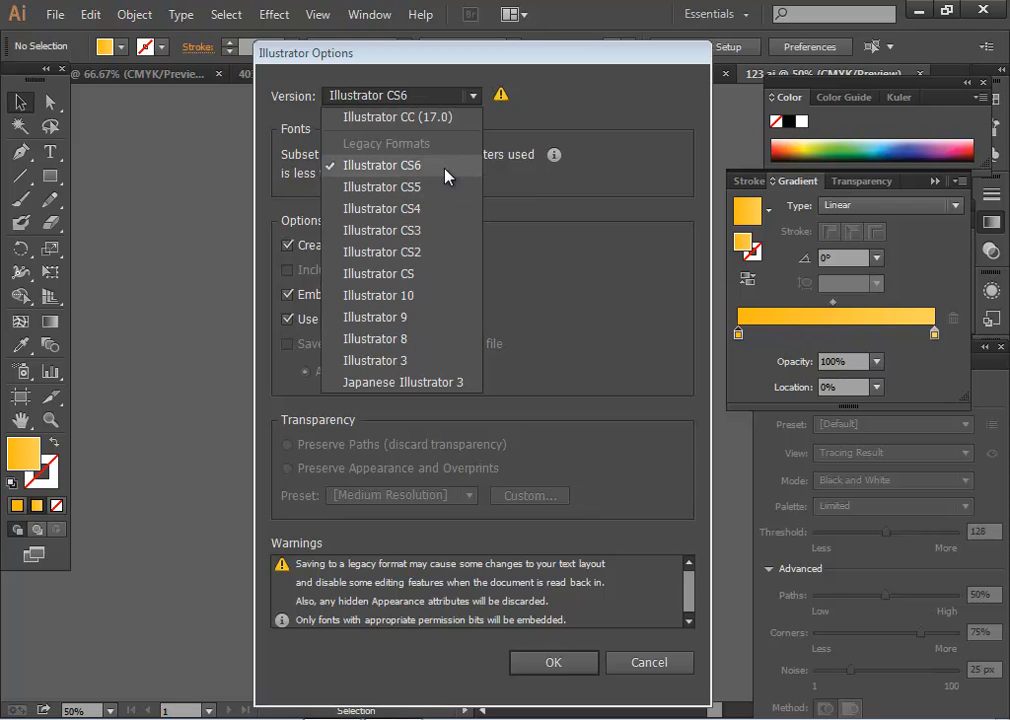
{"action": "left_click", "coordinate": [620, 61]}
{"action": "key", "text": "Escape"}
Quit Illustrator, discarding unsaved changes in the open documents and clearing the clipboard.
{"action": "left_click", "coordinate": [984, 9]}
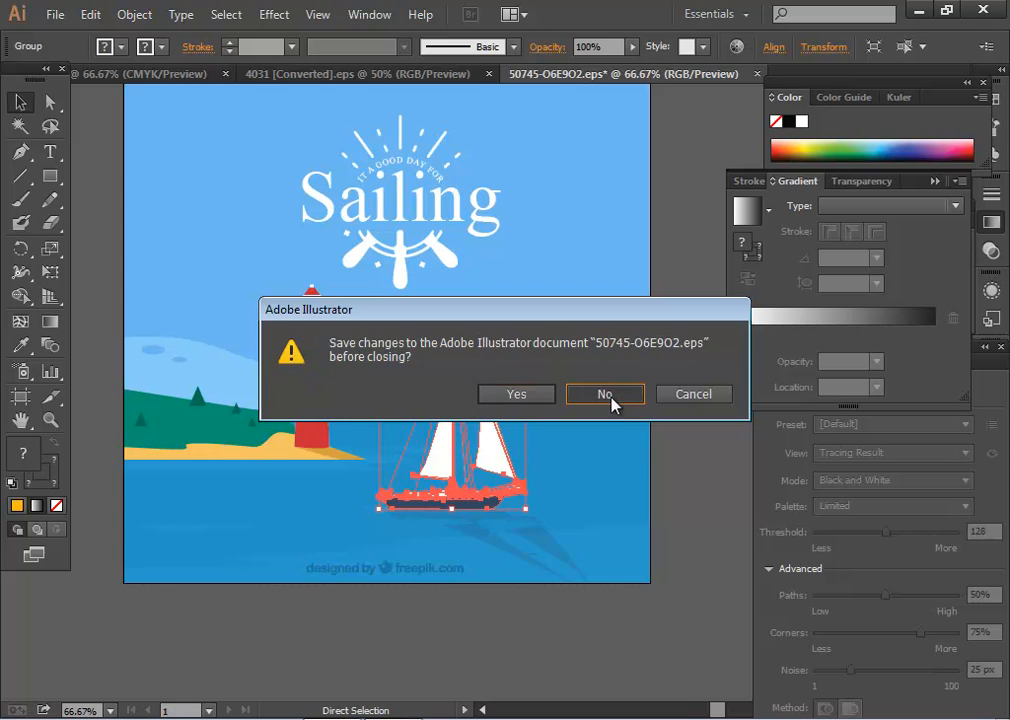
{"action": "left_click", "coordinate": [608, 395]}
{"action": "left_click", "coordinate": [608, 395]}
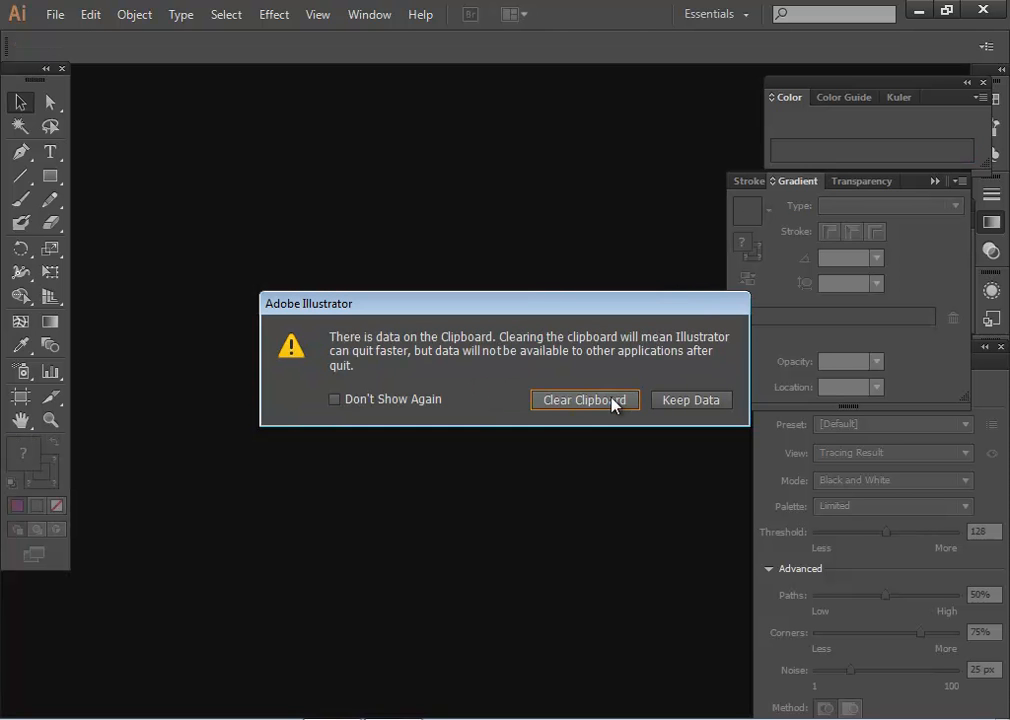
{"action": "left_click", "coordinate": [613, 401]}
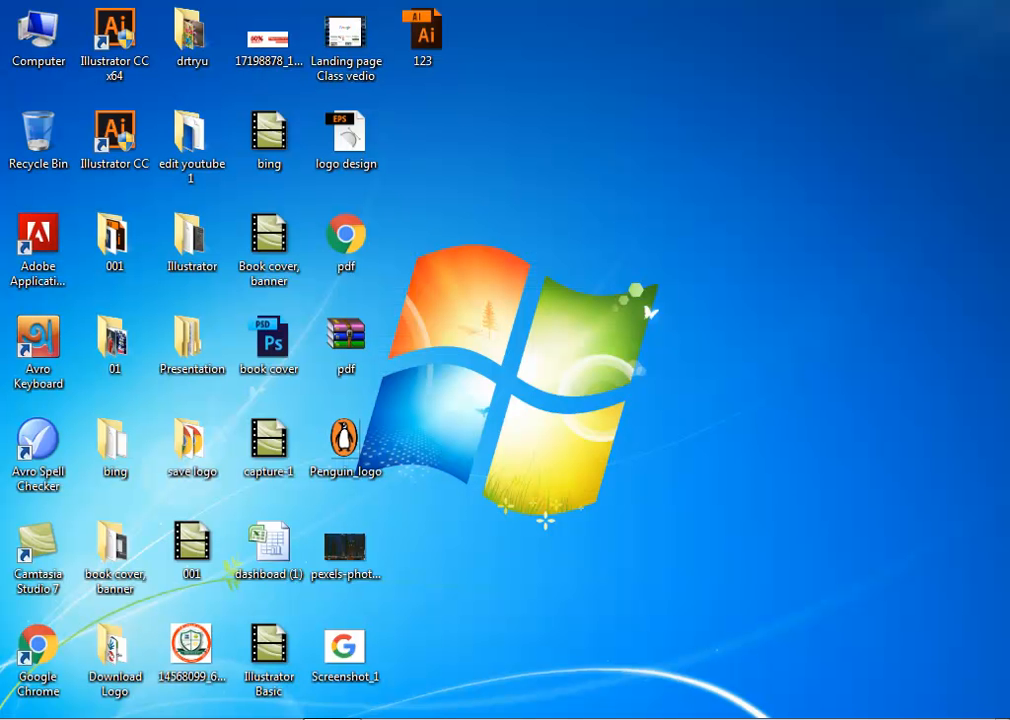